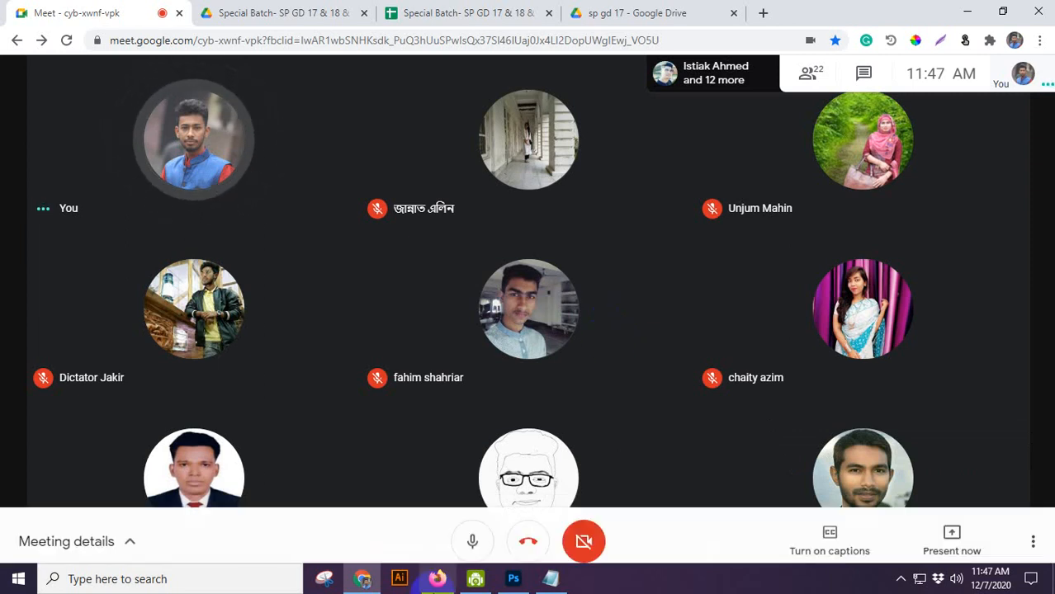
Present the entire screen to the Google Meet call and hide the screen-sharing notice.
mouse_move(513, 580)
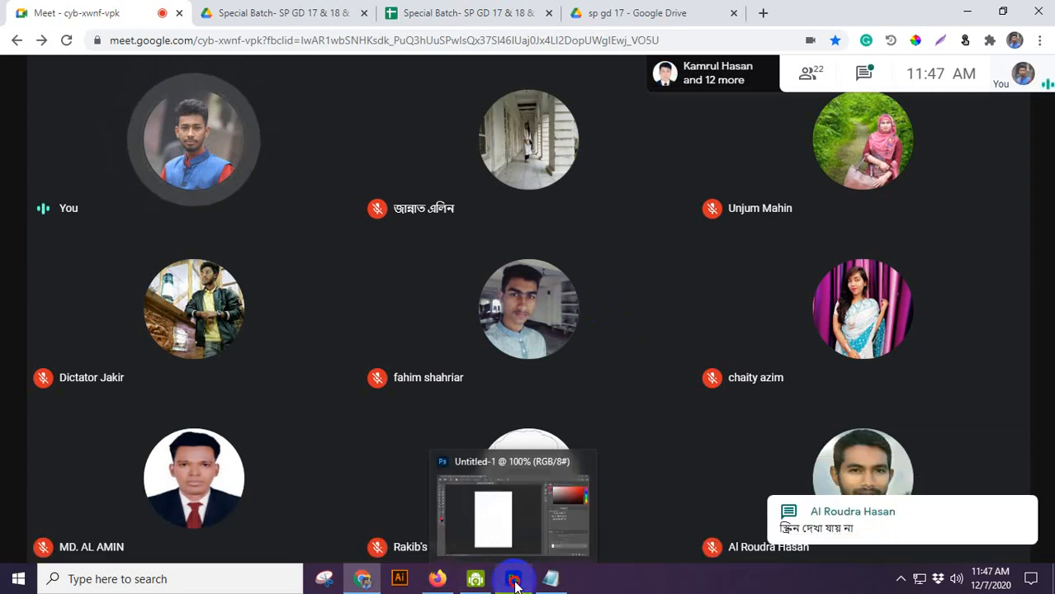
left_click_drag(514, 582, 551, 581)
left_click(957, 539)
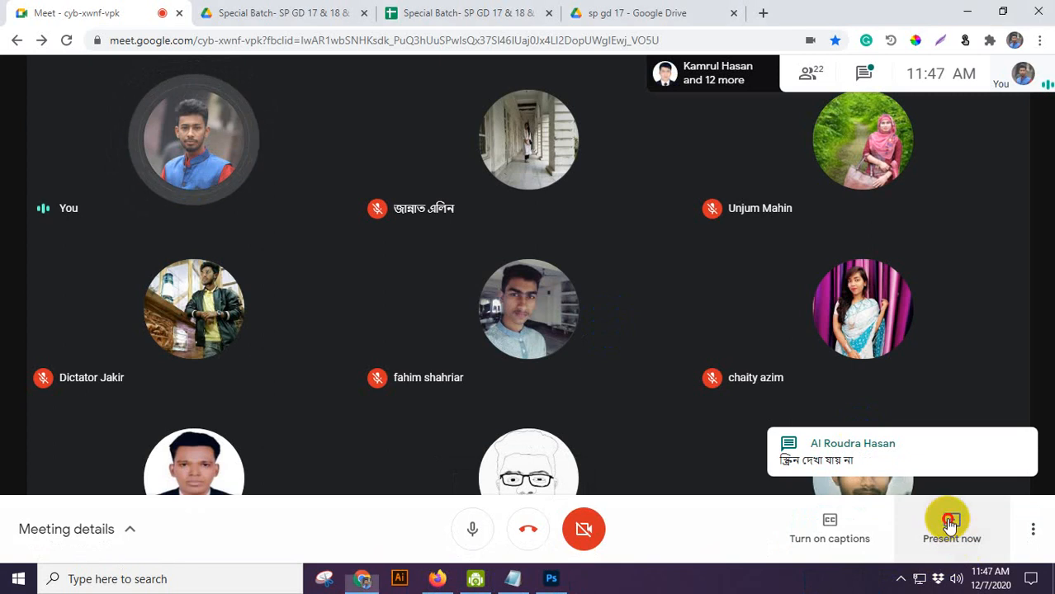
left_click(899, 395)
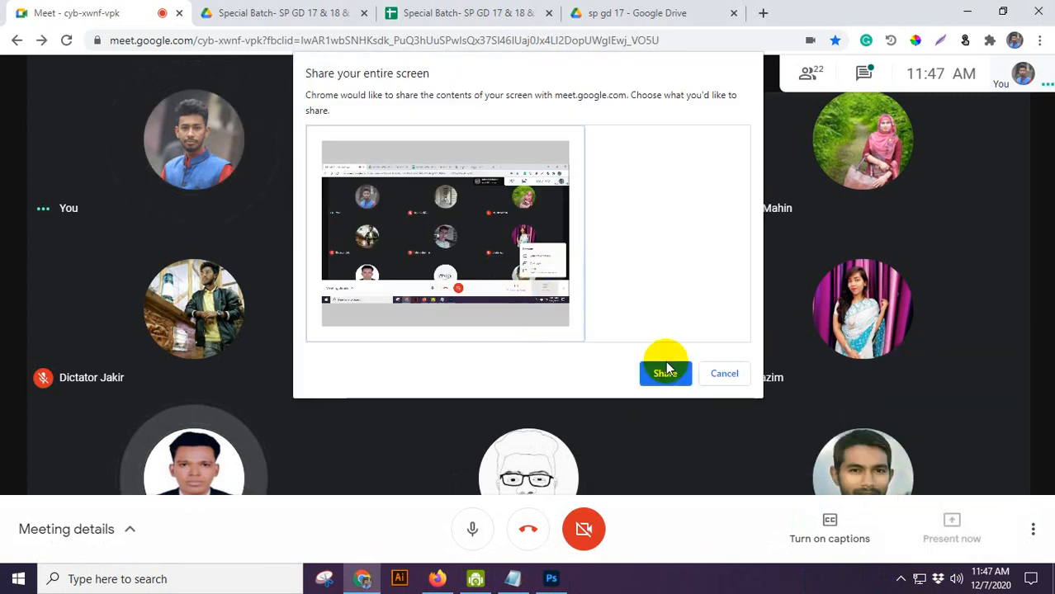
left_click(666, 372)
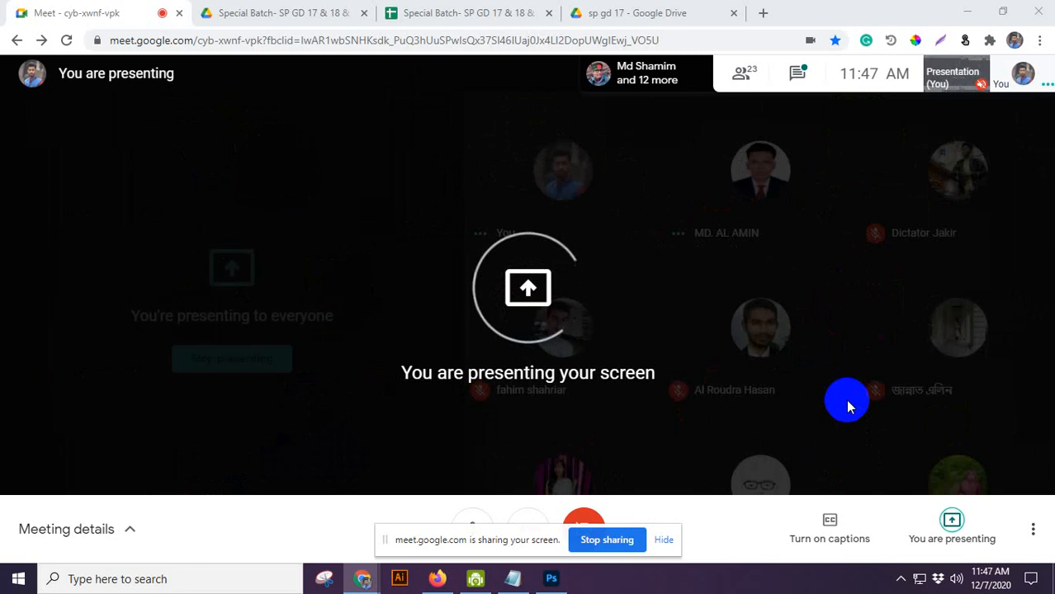
left_click(660, 539)
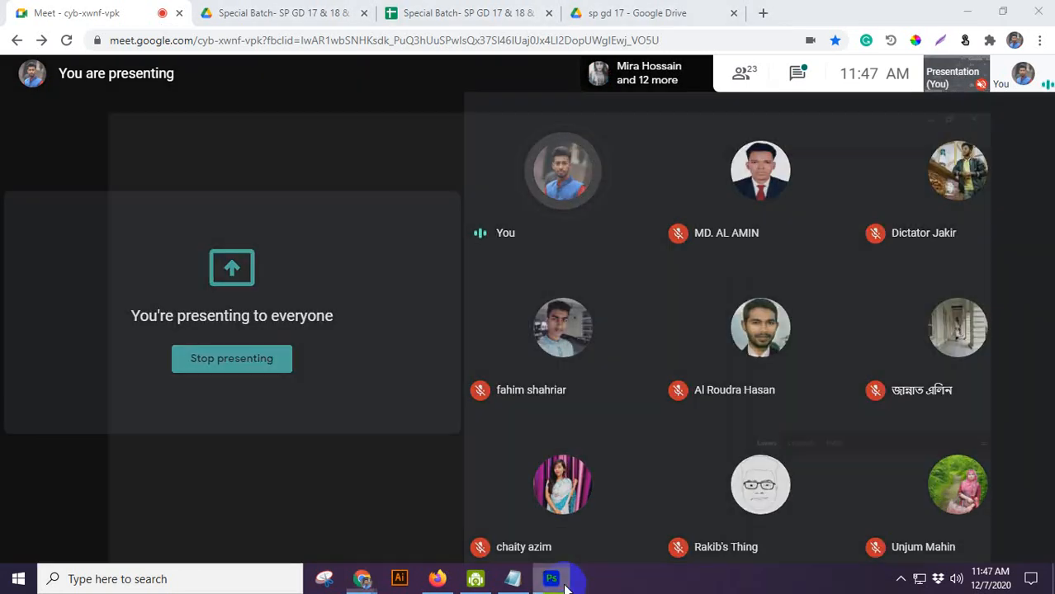
Switch to Photoshop, draw a rectangular marquee selection inside the blank page and add a new layer.
left_click(553, 581)
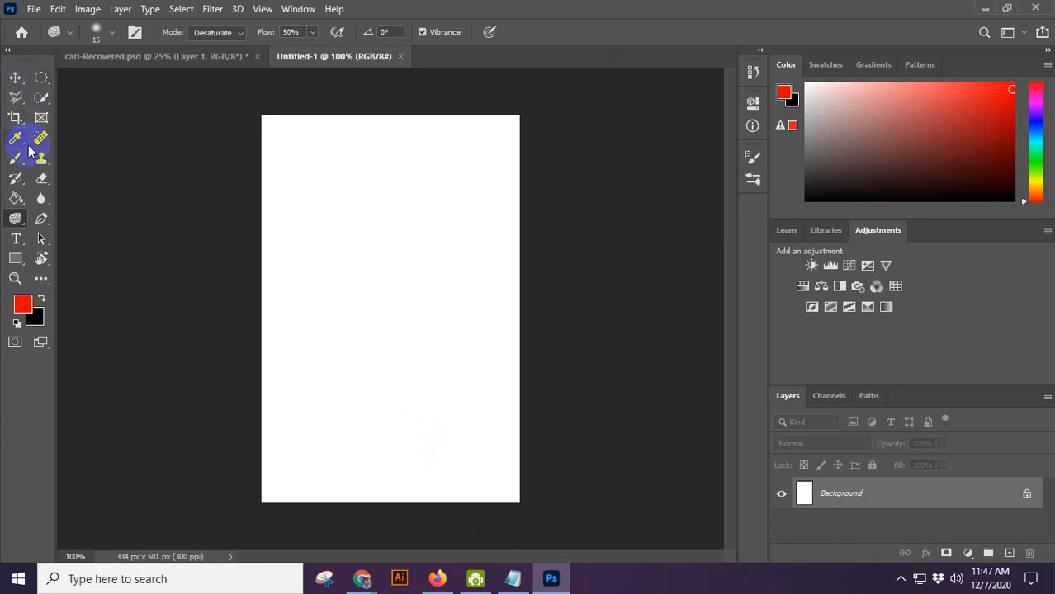
right_click(43, 82)
left_click(71, 80)
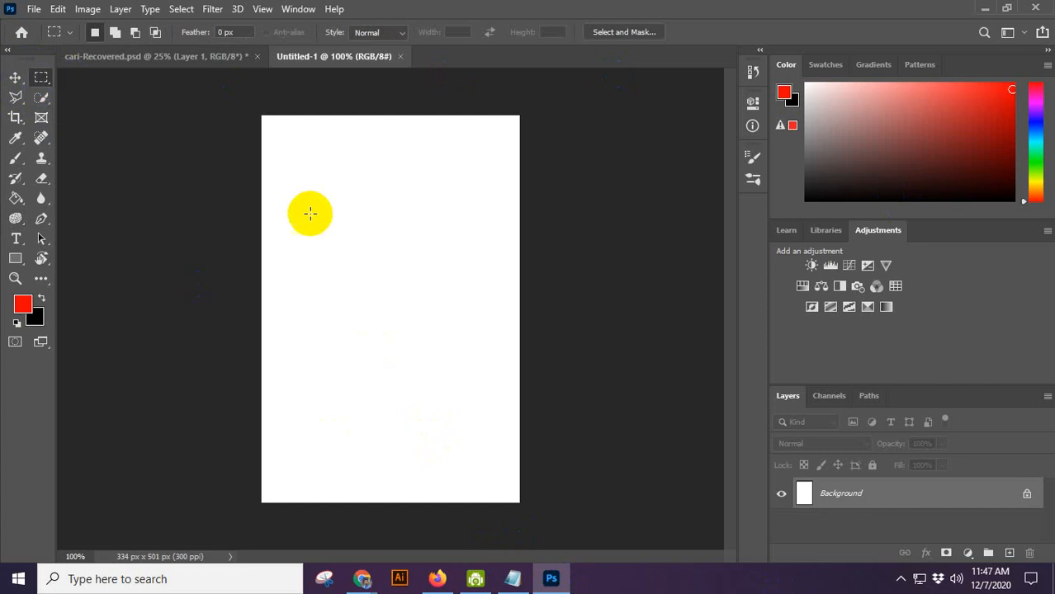
left_click_drag(303, 190, 487, 457)
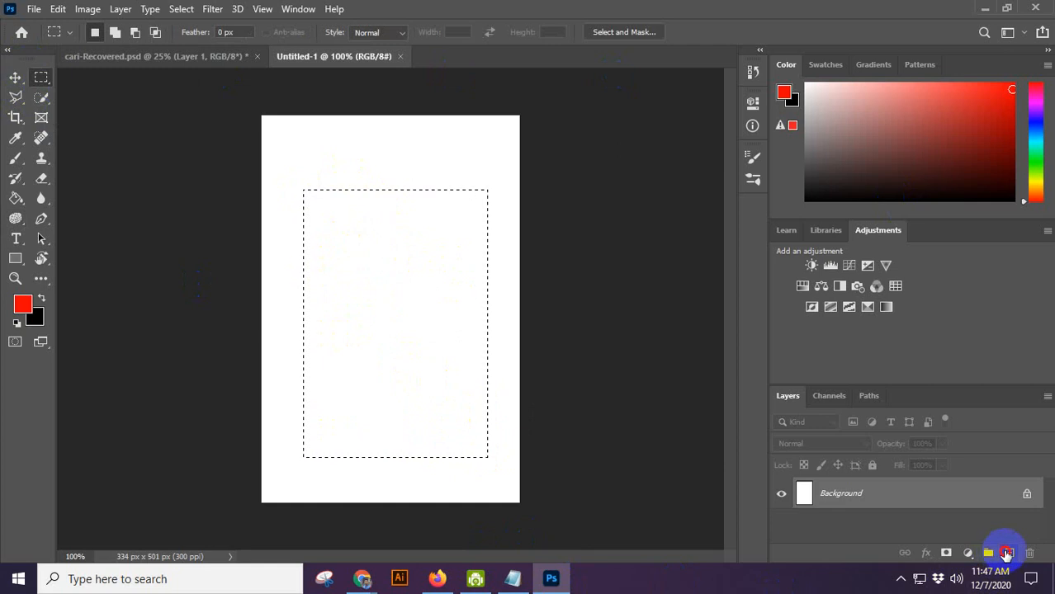
left_click(1009, 552)
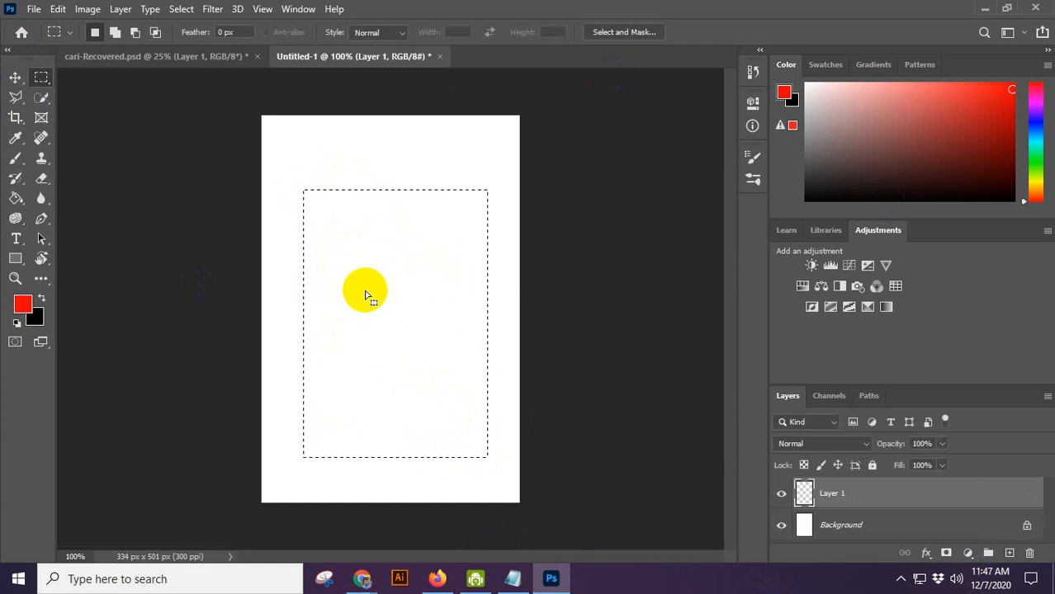
Try to shift the rectangular selection on the page with the Move tool.
left_click(13, 78)
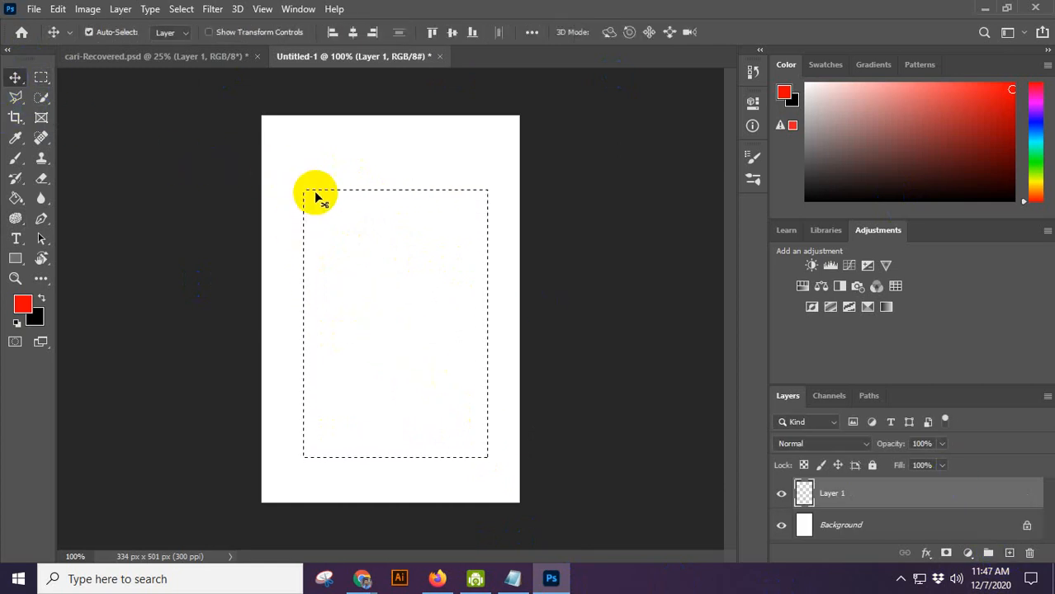
left_click_drag(299, 187, 314, 201)
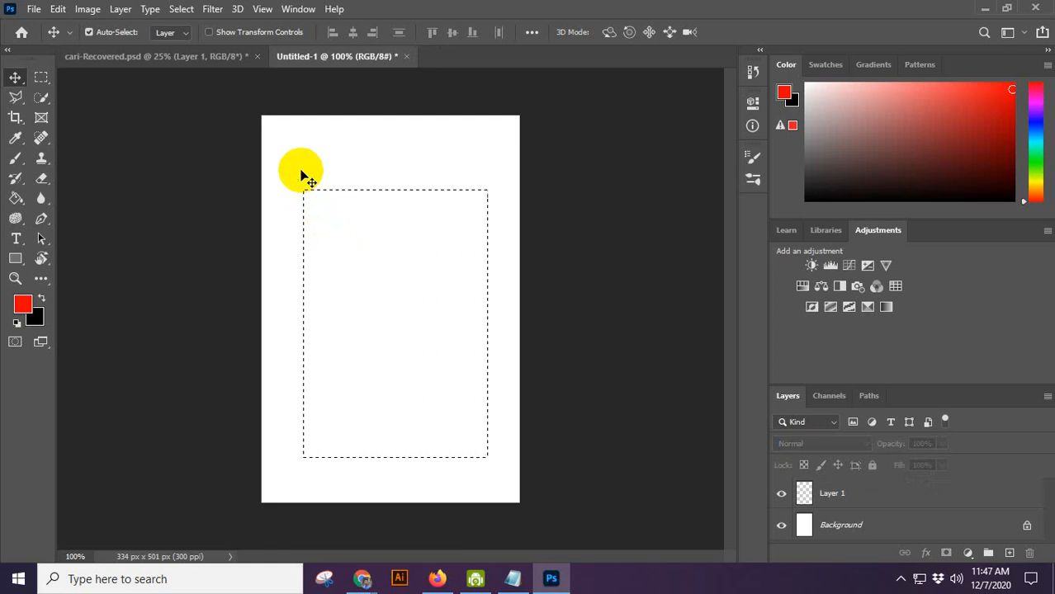
left_click_drag(289, 163, 472, 411)
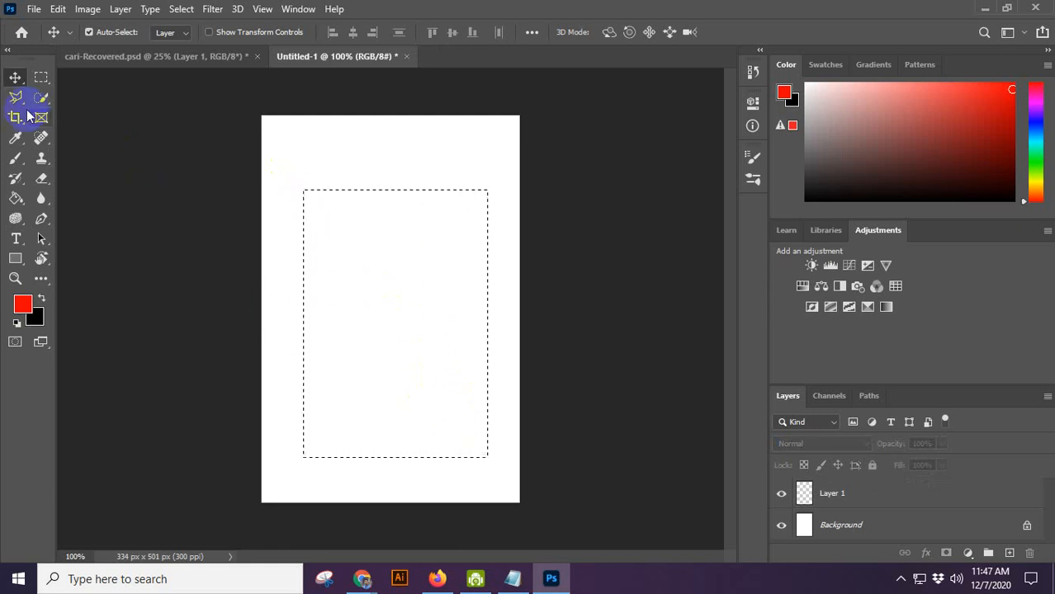
Redraw the rectangular marquee as a taller selection around the middle of the page.
left_click(41, 76)
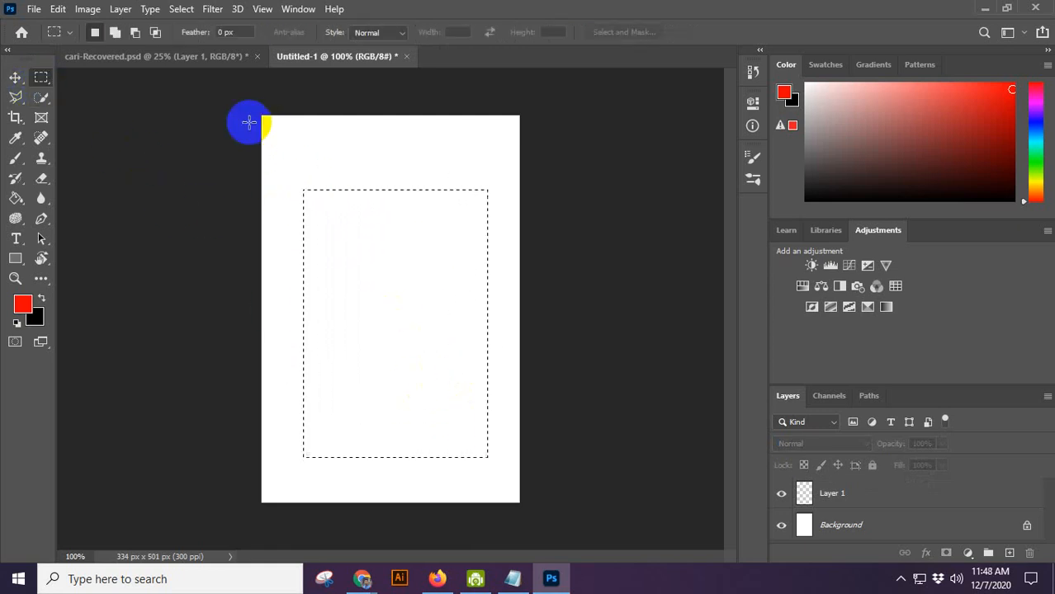
left_click_drag(295, 162, 475, 455)
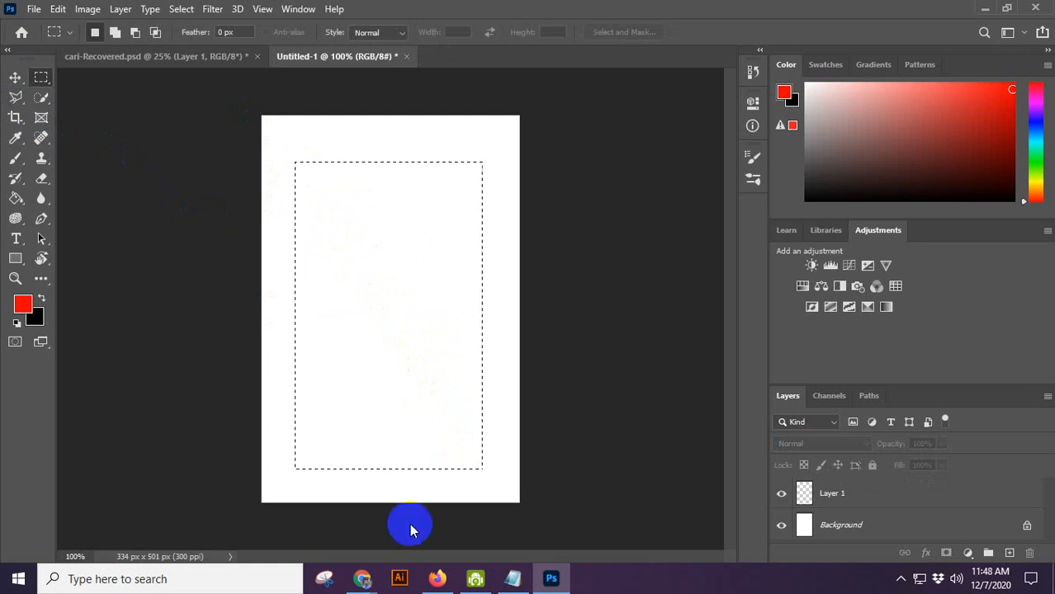
Check the Google Meet call twice, returning to the Photoshop document each time.
left_click(363, 579)
left_click(278, 522)
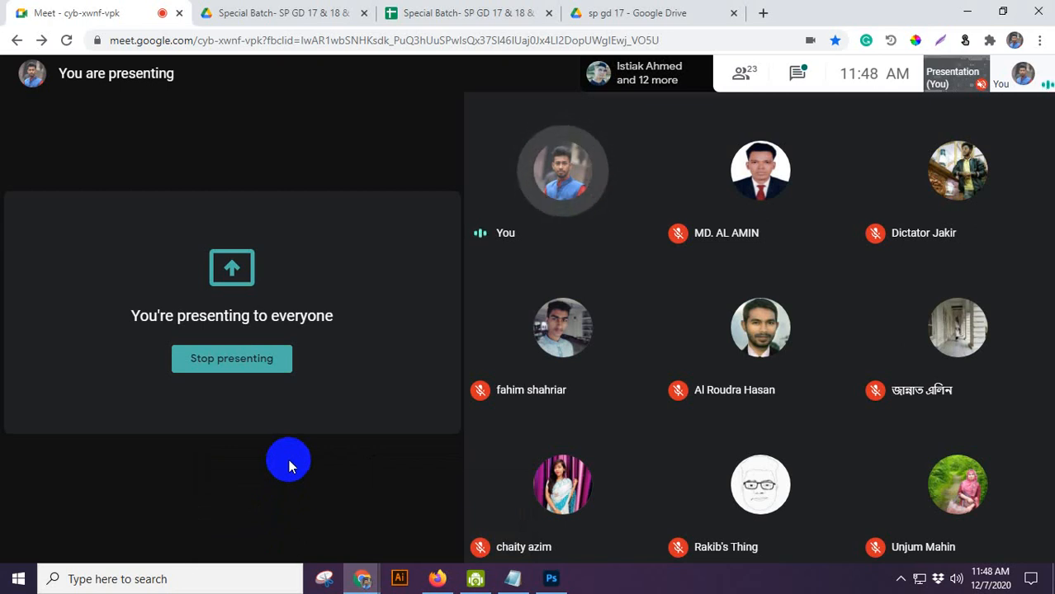
left_click(549, 580)
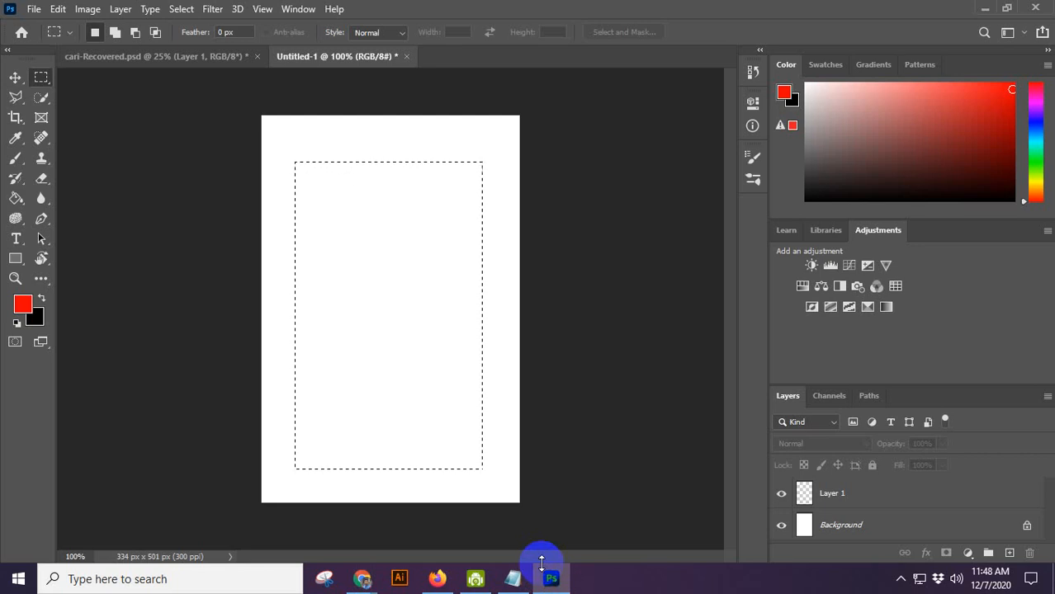
mouse_move(356, 567)
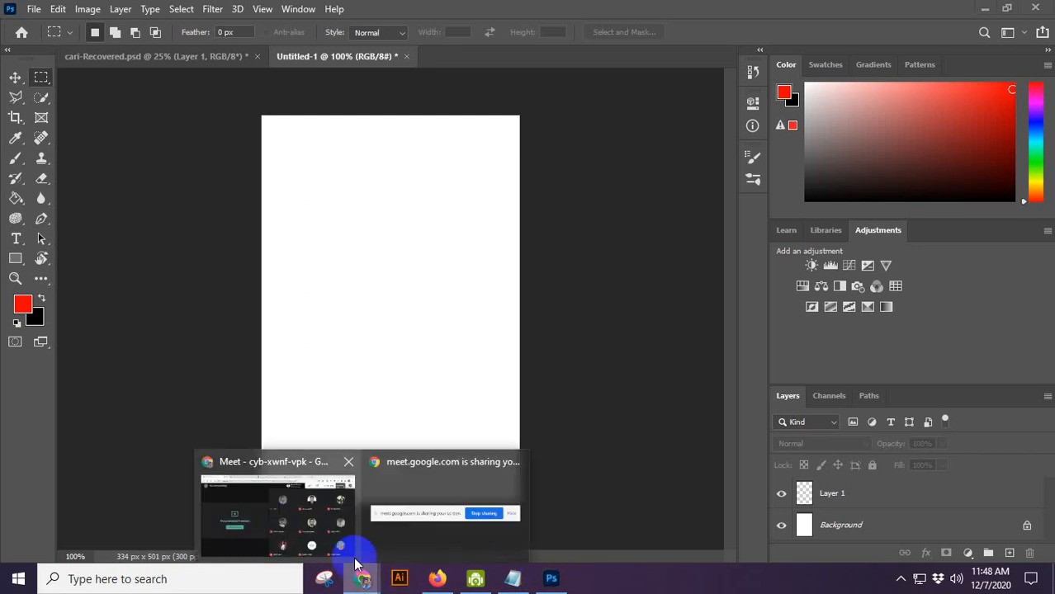
left_click(324, 527)
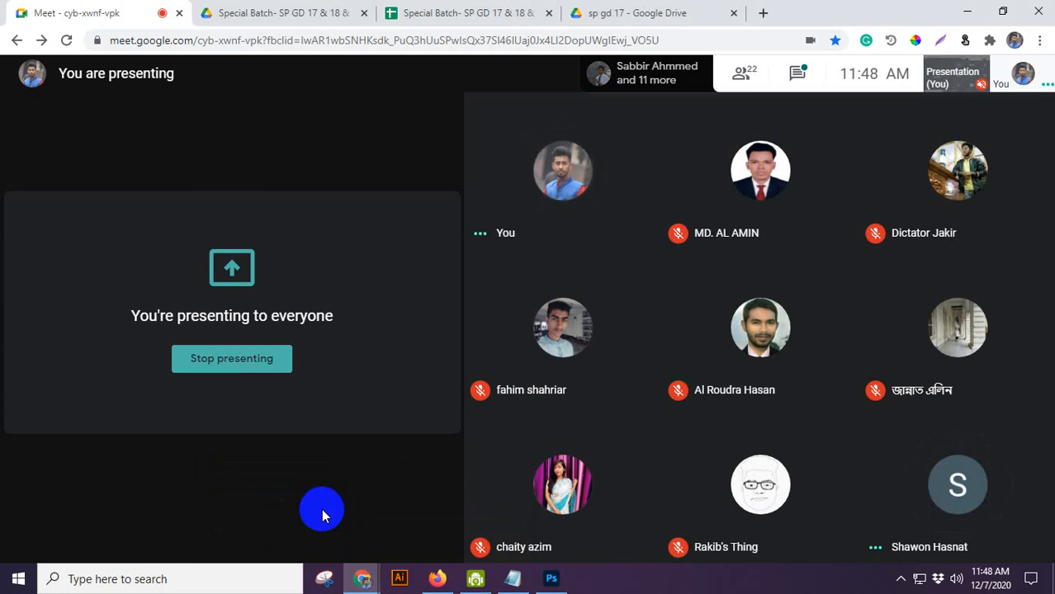
left_click(552, 580)
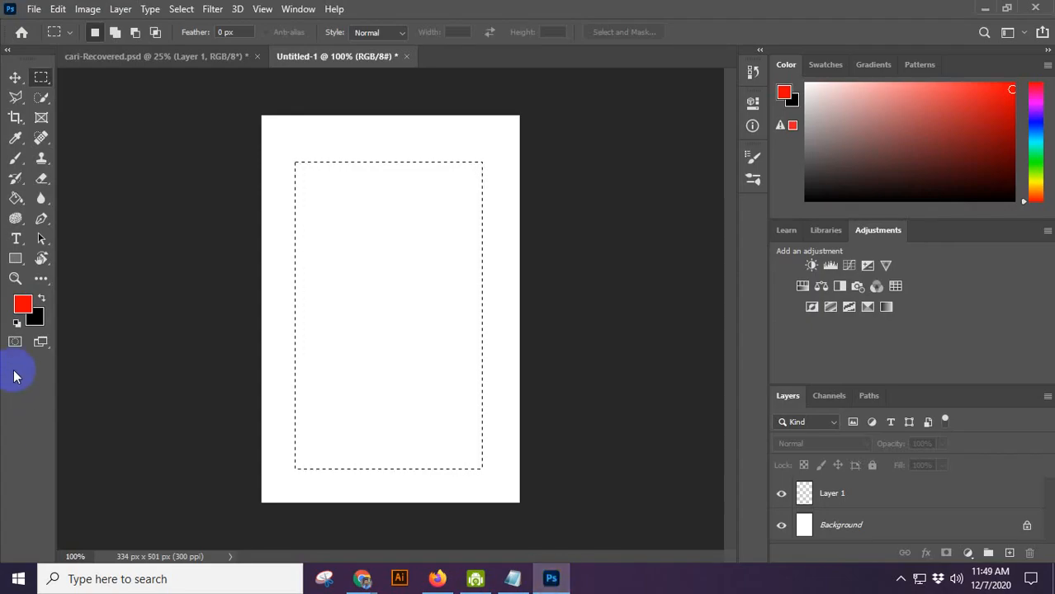
Set the foreground colour to muted red #b56666 and fill the rectangular selection on Layer 1 with it.
left_click(23, 306)
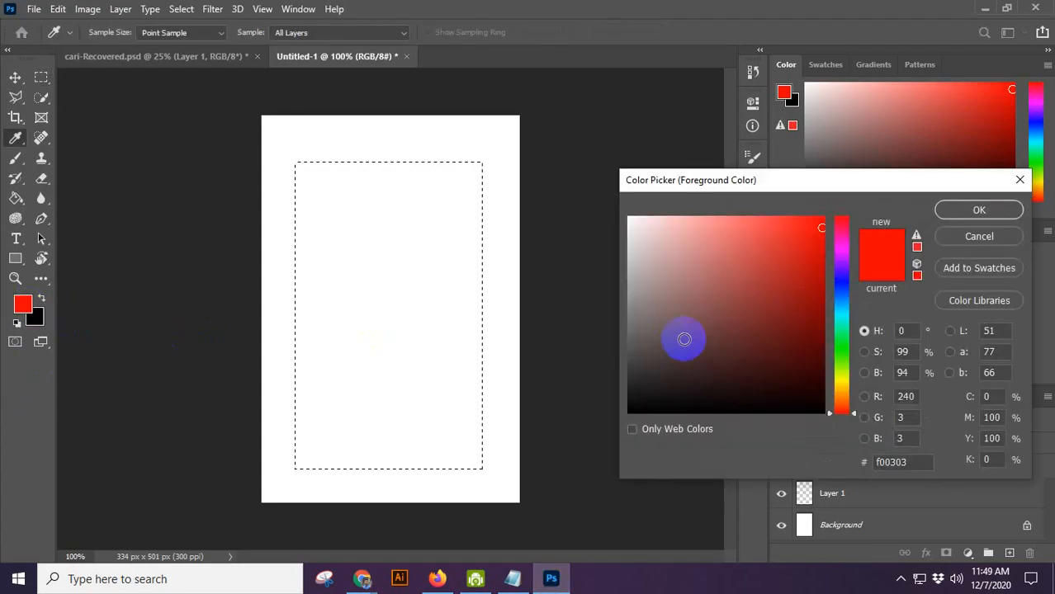
left_click(654, 272)
left_click(714, 273)
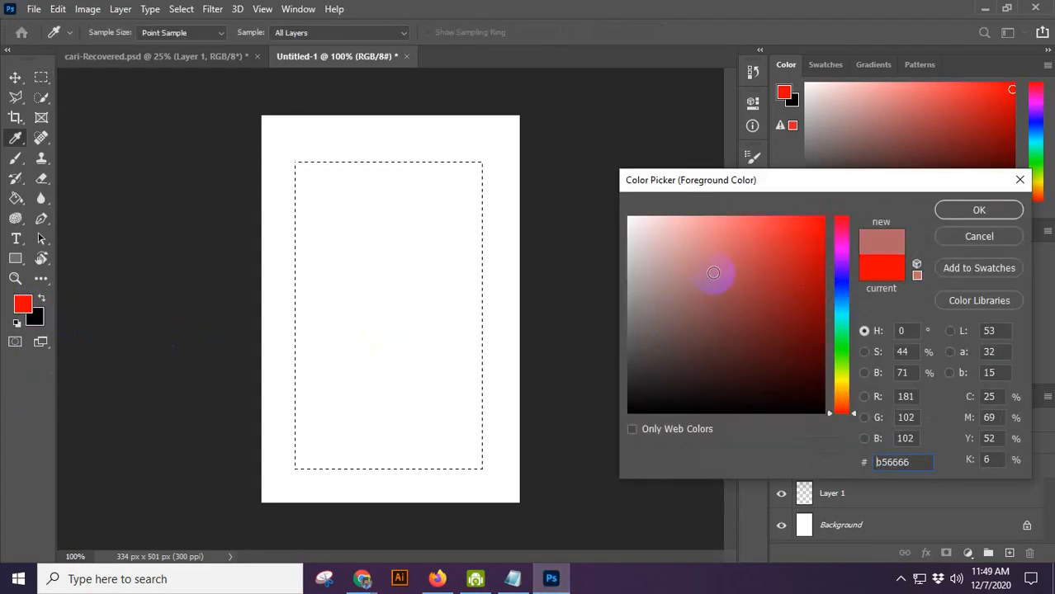
left_click(973, 211)
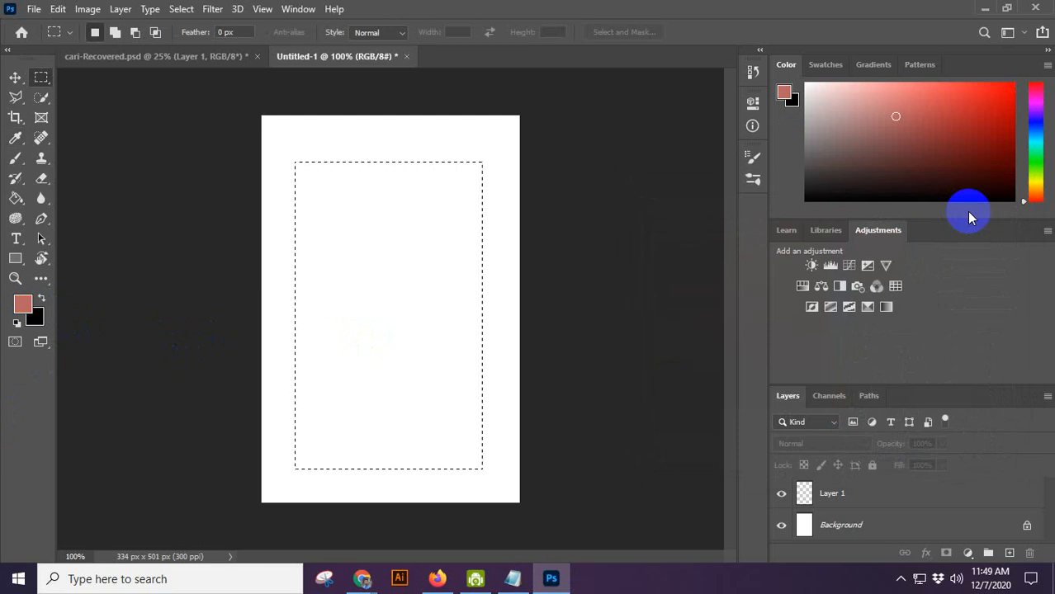
left_click(887, 493)
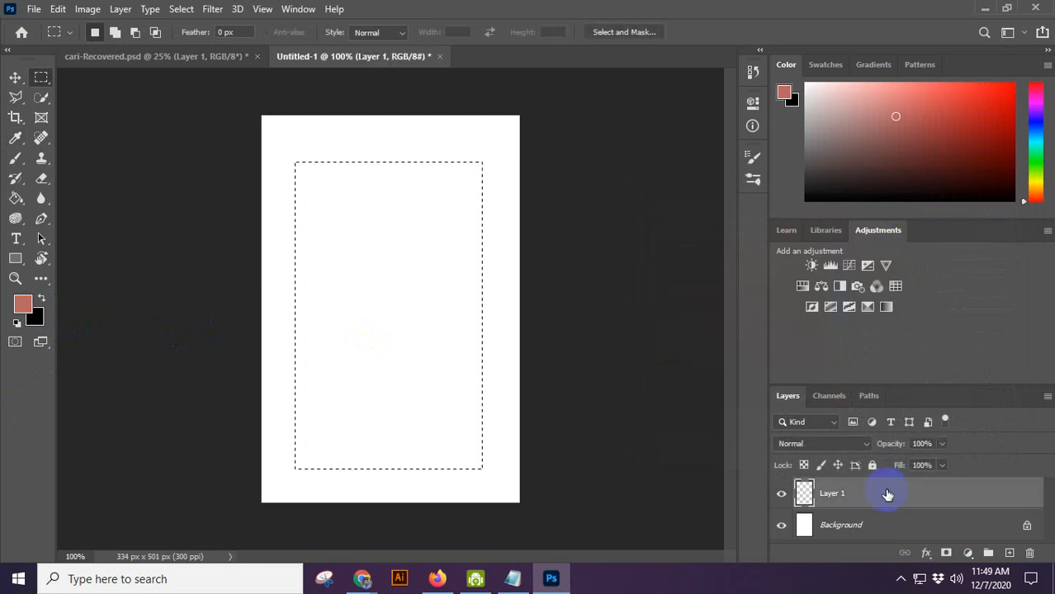
key("alt+BackSpace")
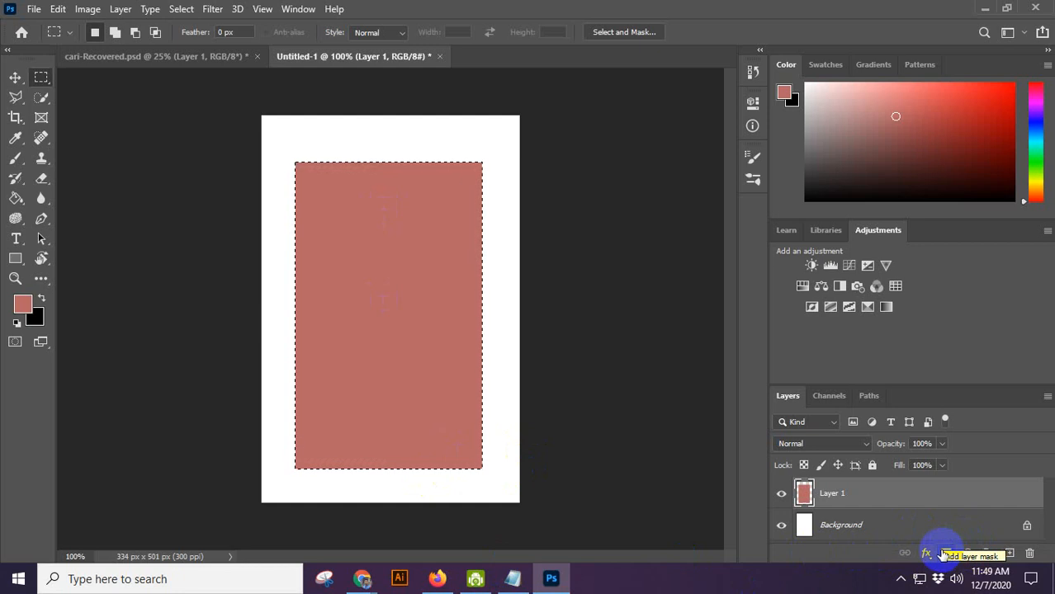
right_click(370, 395)
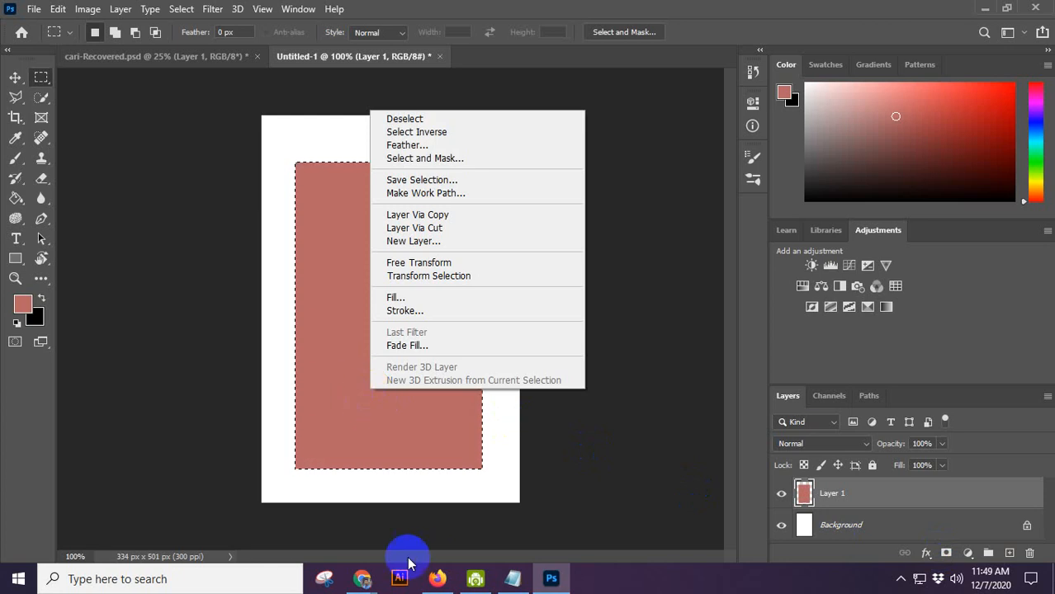
left_click(461, 158)
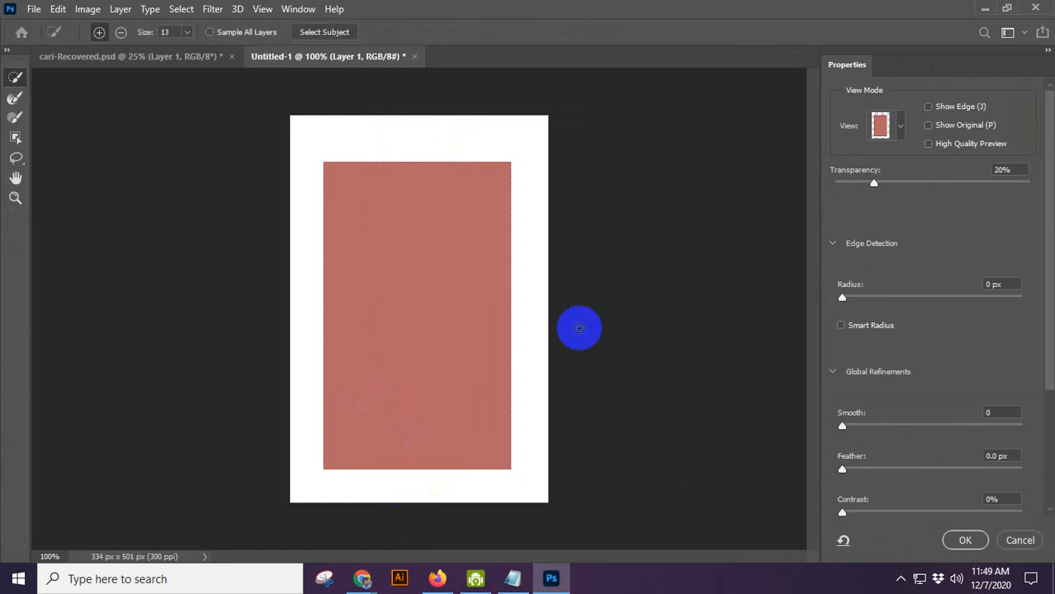
left_click(1021, 541)
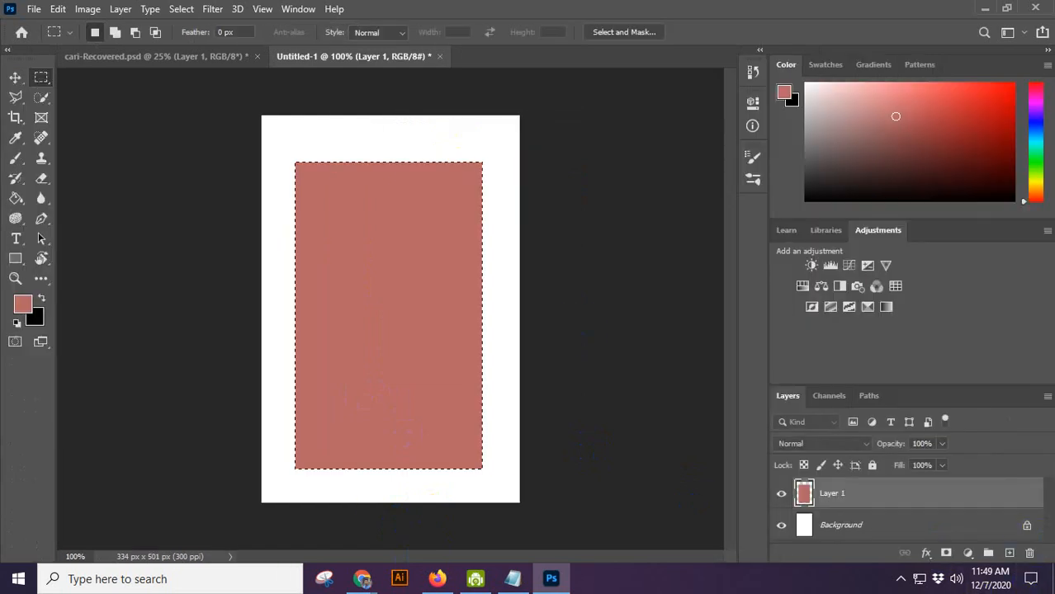
Add a Reveal All layer mask to Layer 1 and undo it.
left_click(119, 11)
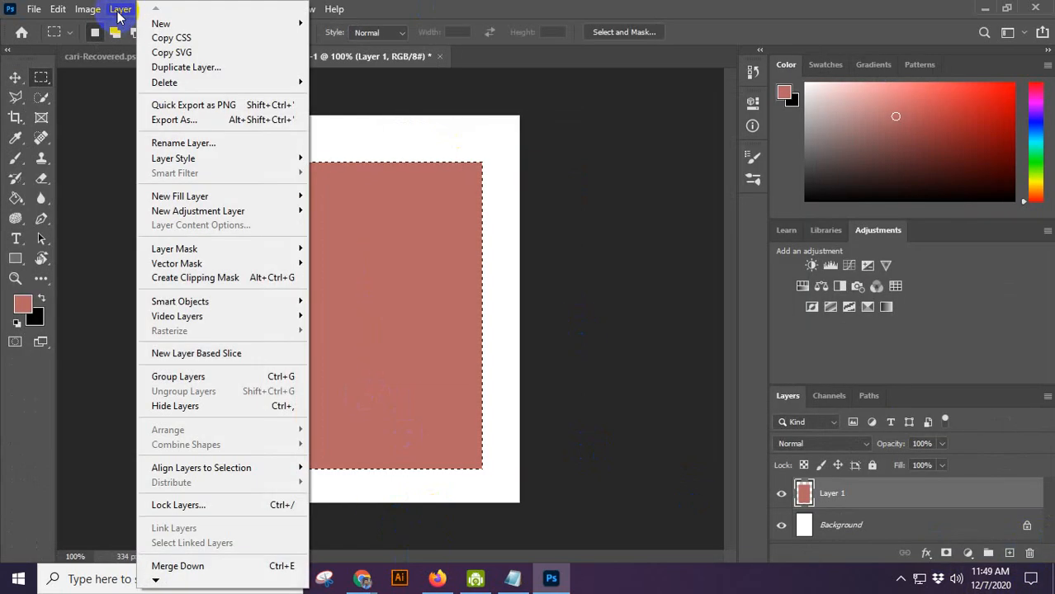
left_click(221, 250)
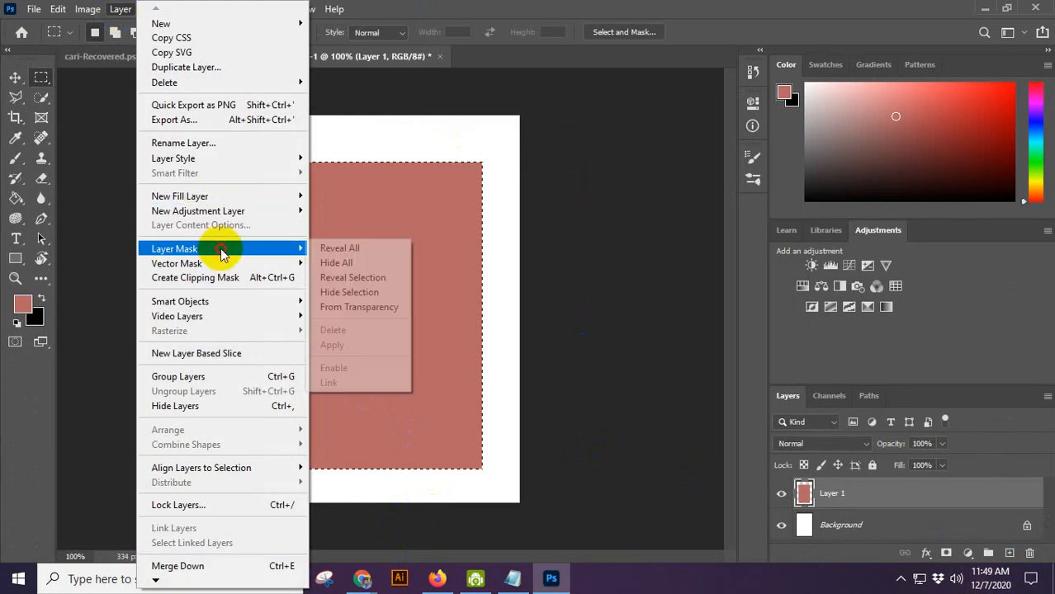
left_click(345, 250)
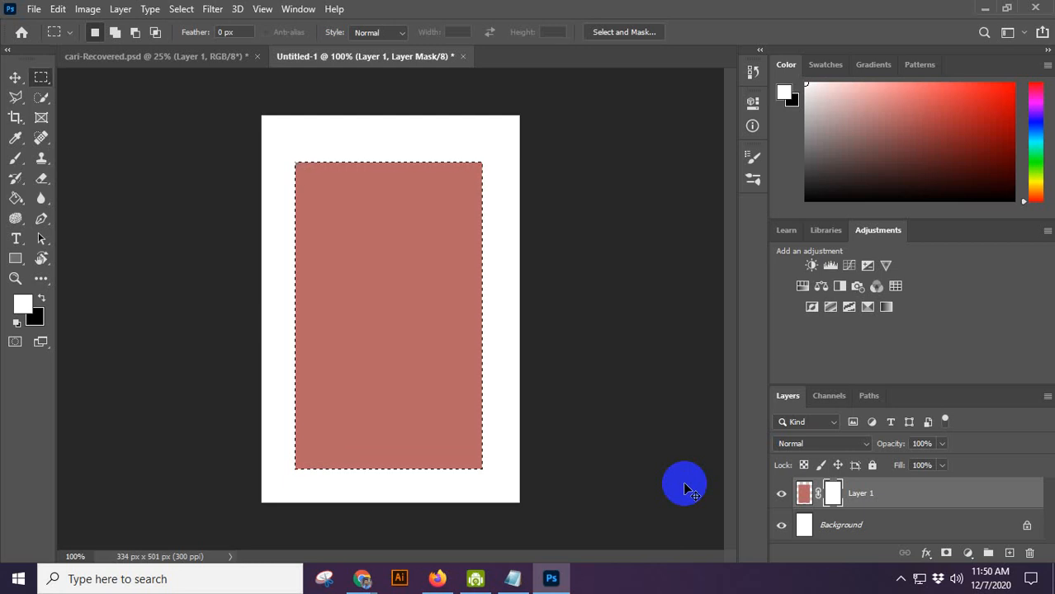
key("ctrl+z")
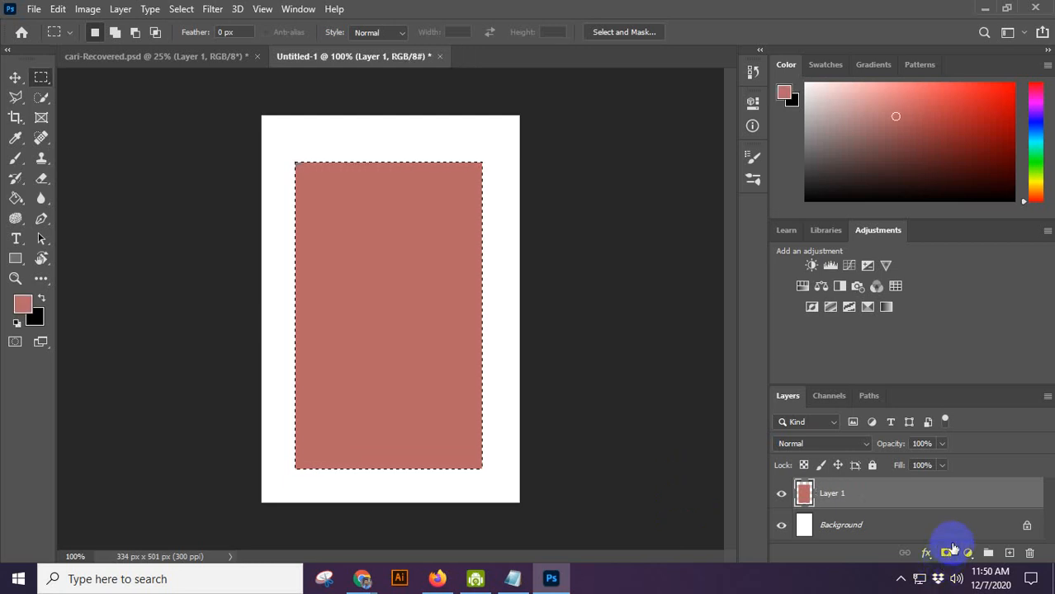
Merge Layer 1 down into the background, undo the merge, and keep Layer 1 selected.
left_click(1048, 397)
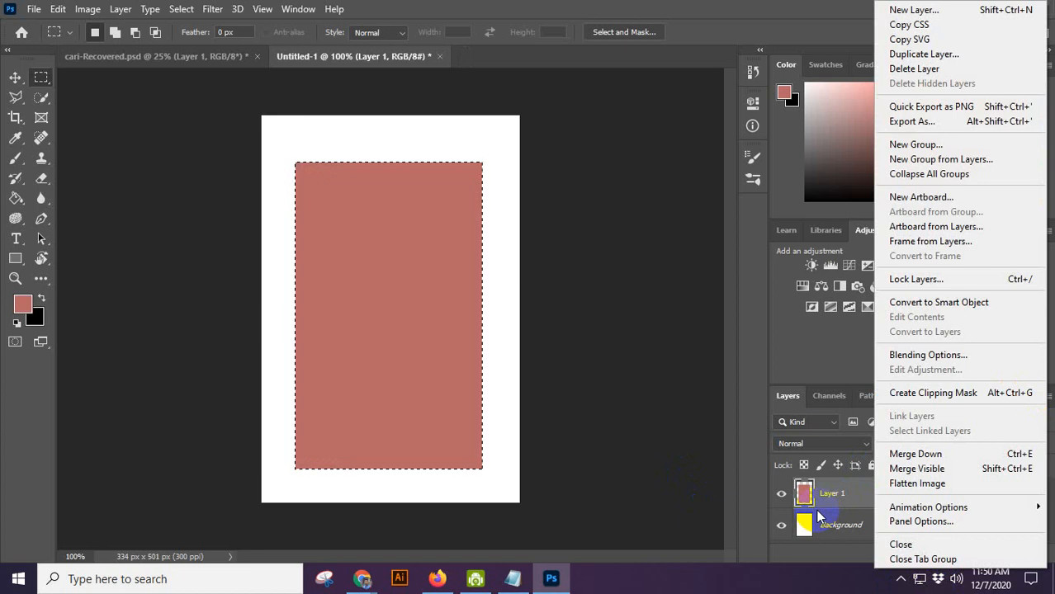
left_click(936, 454)
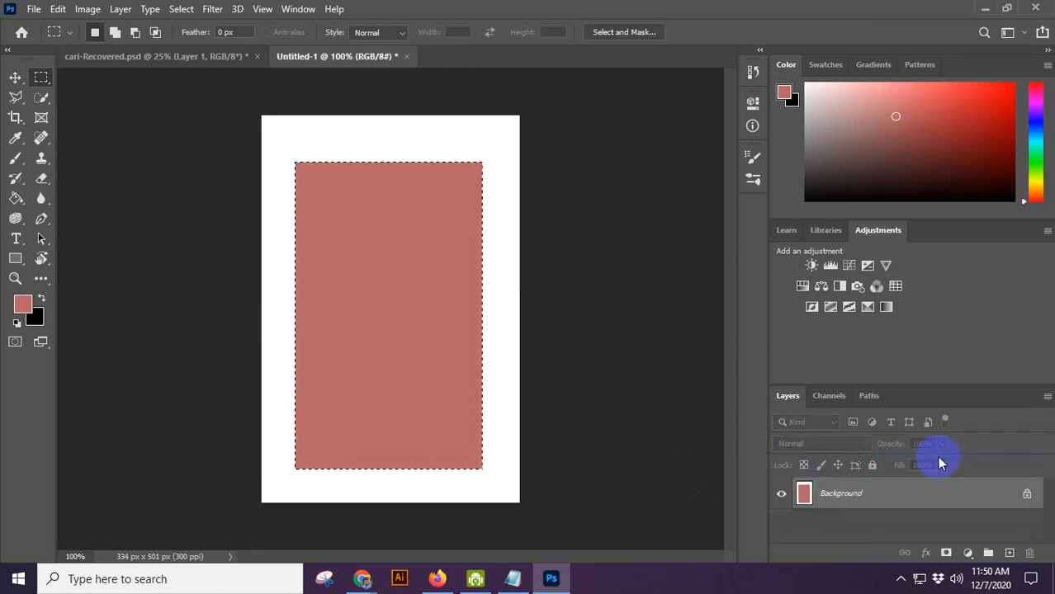
key("ctrl+z")
right_click(939, 497)
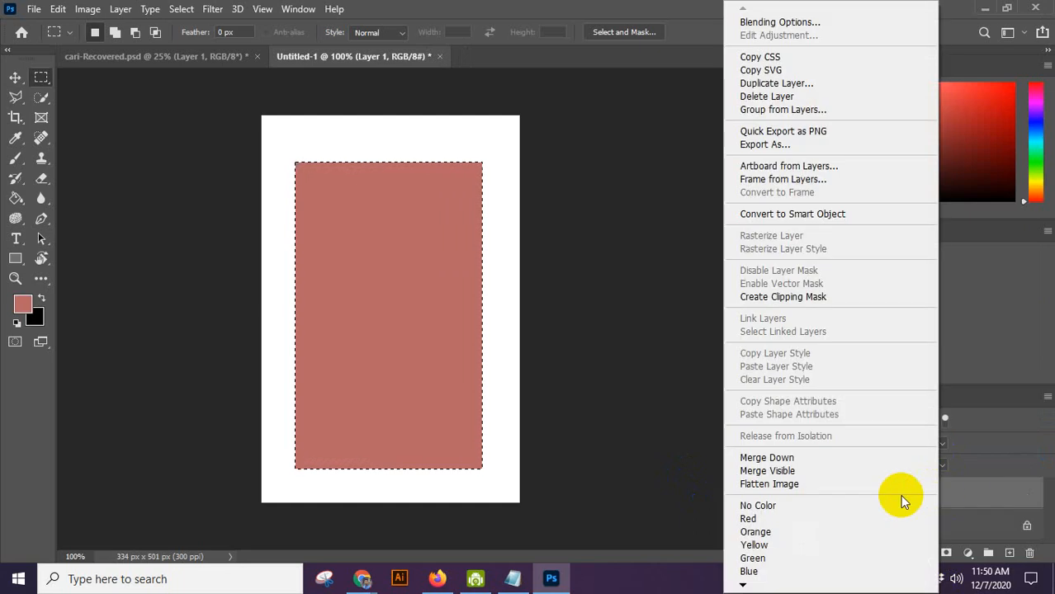
left_click(976, 493)
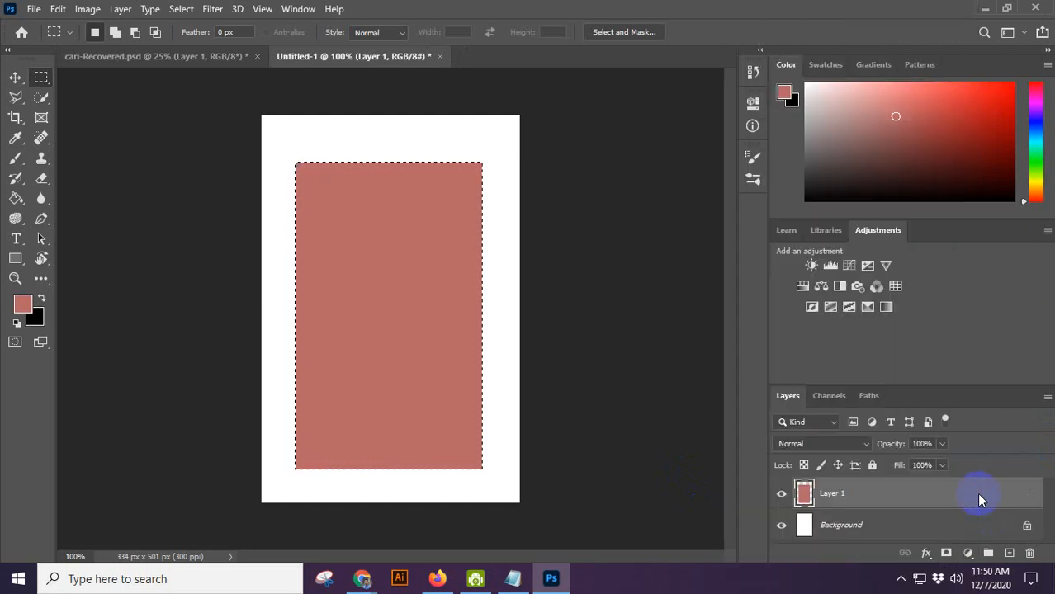
right_click(903, 500)
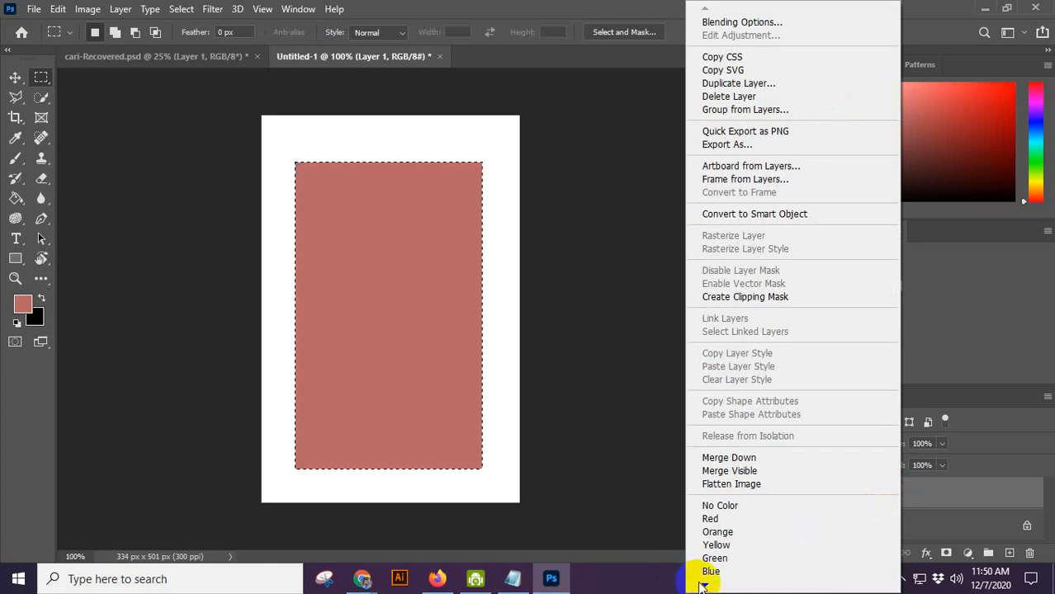
left_click(703, 583)
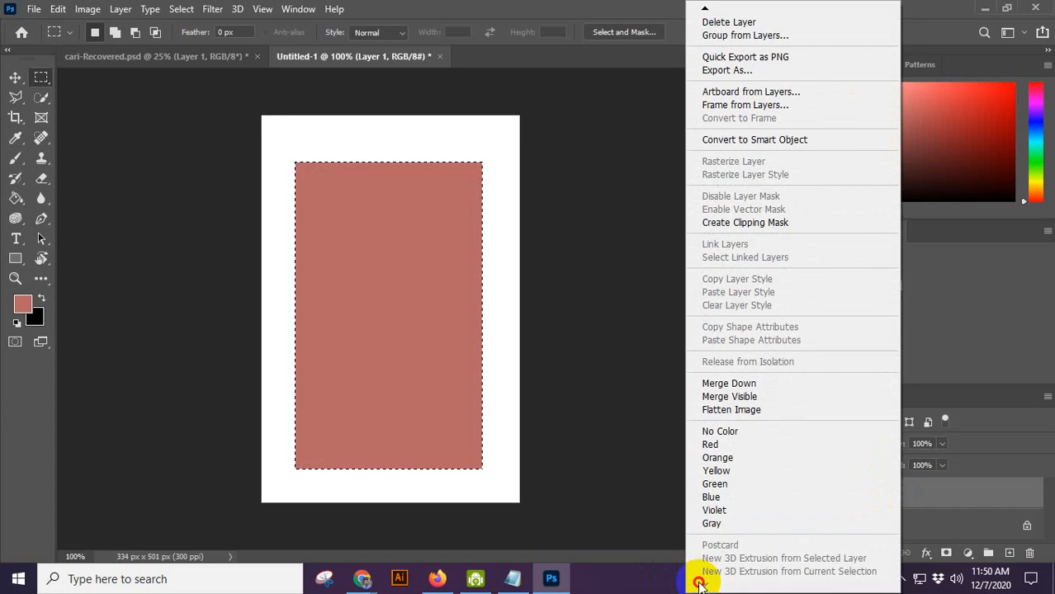
left_click(1042, 401)
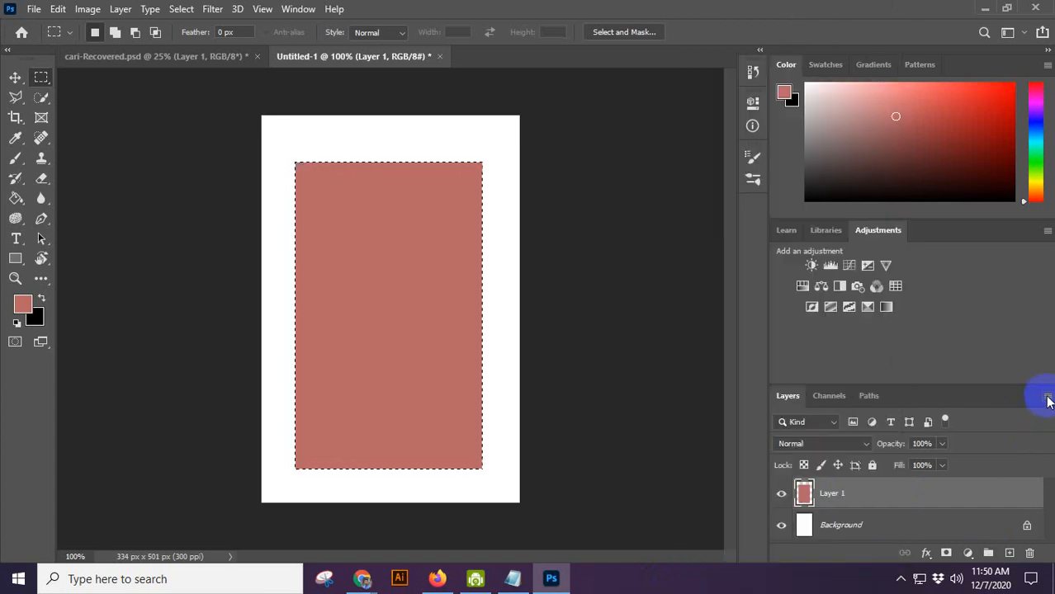
Set the layer thumbnails to the largest size in the Layers Panel Options.
left_click(1049, 401)
left_click(920, 522)
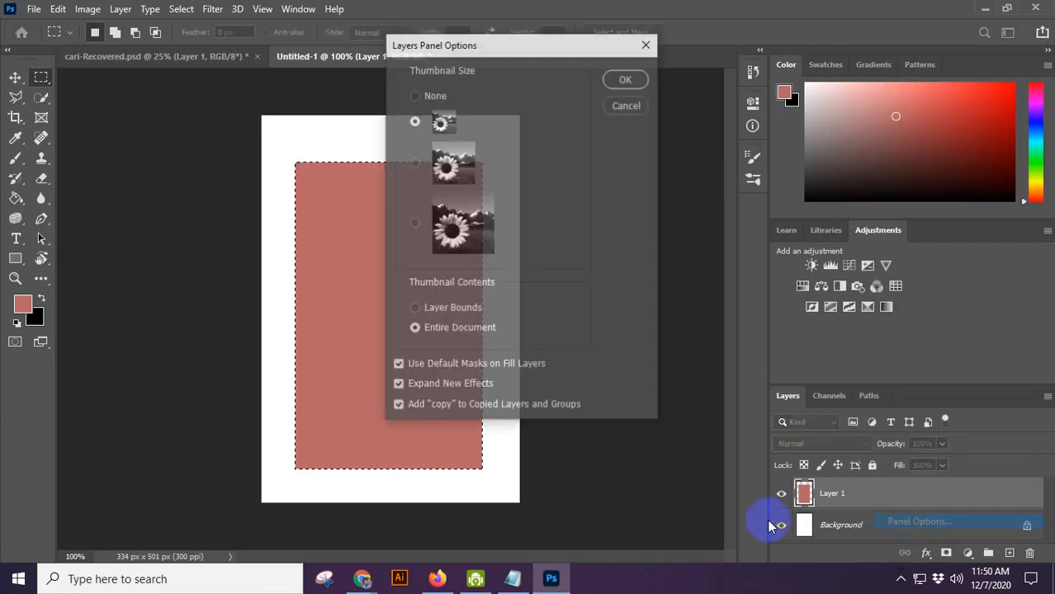
left_click(414, 224)
left_click(615, 78)
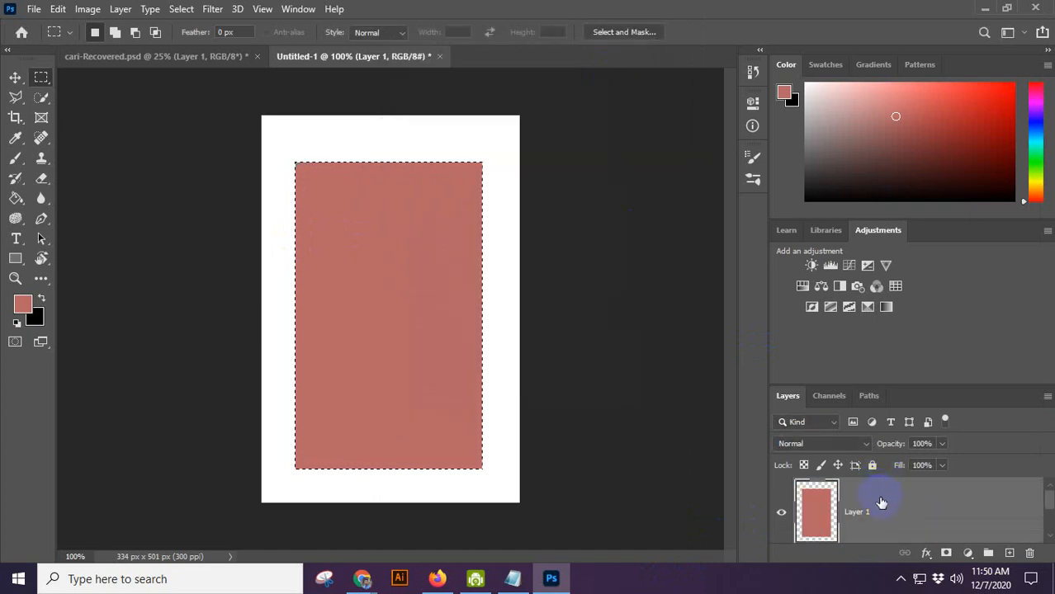
Add a layer mask to Layer 1 from the rectangular selection and compare targeting the mask with targeting the layer content.
left_click(946, 553)
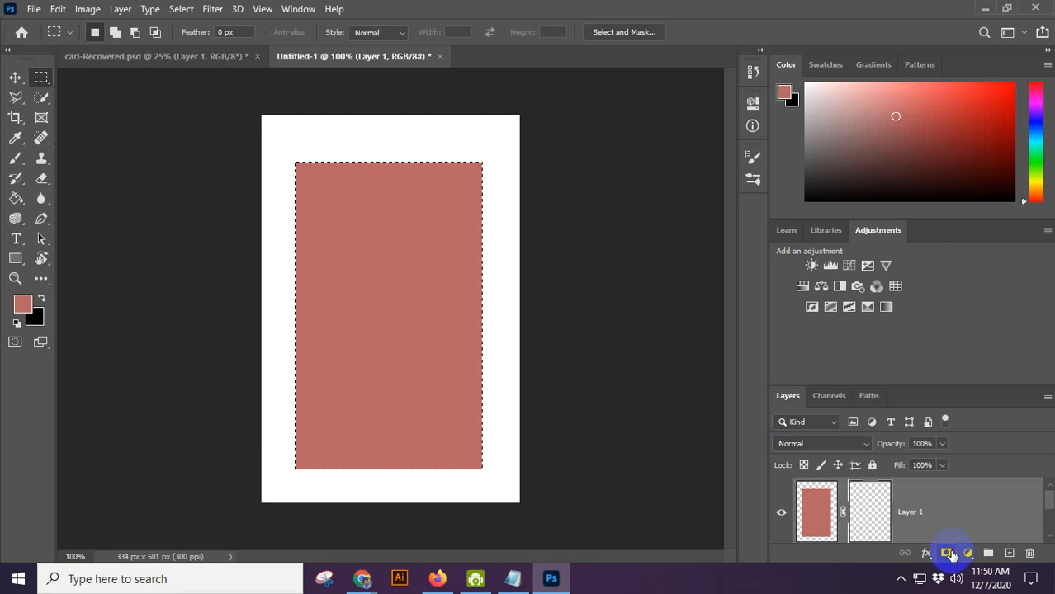
left_click(815, 501)
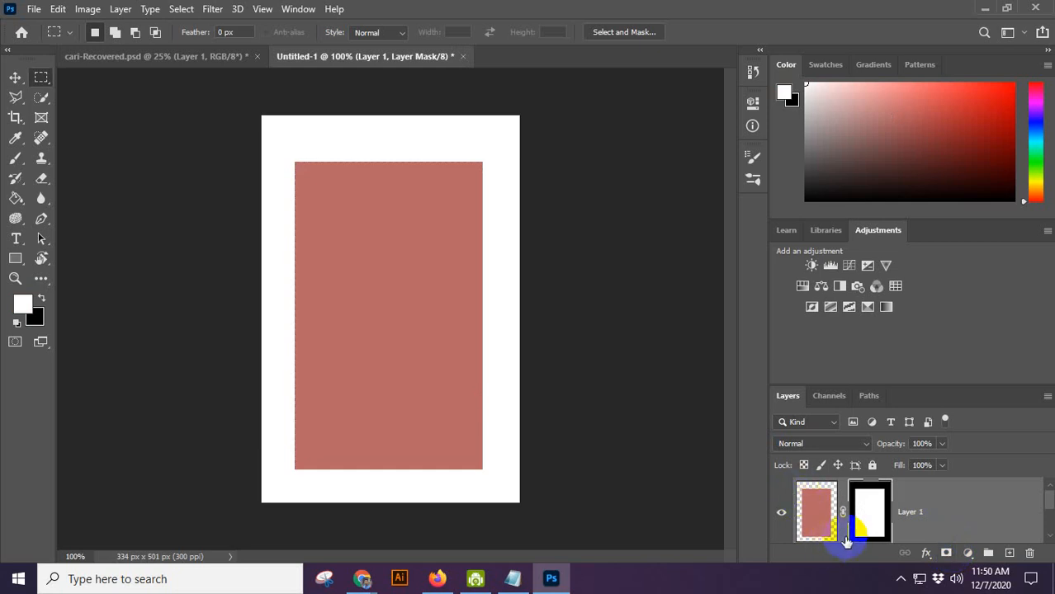
left_click(874, 513)
left_click(813, 508)
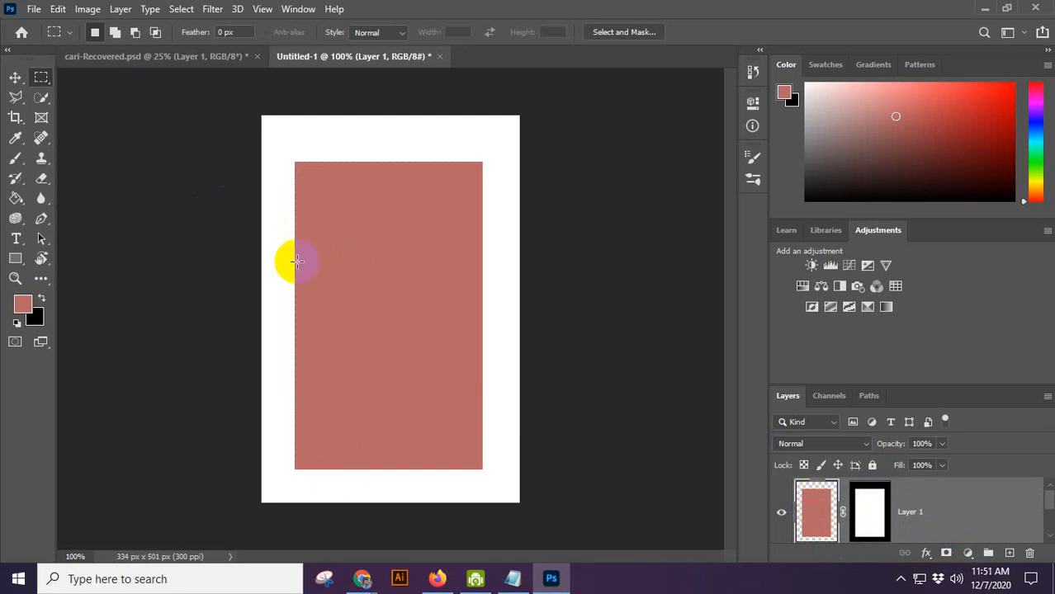
Move the red rectangle on Layer 1 slightly to the right with the Move tool.
left_click(15, 75)
left_click(380, 321)
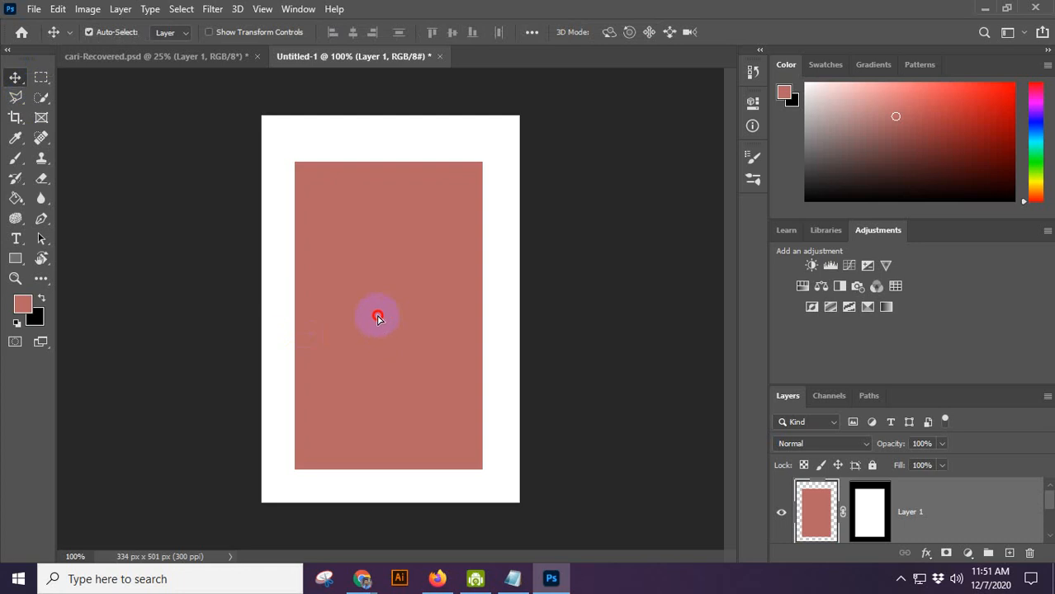
left_click_drag(377, 316, 379, 318)
Hide the Background layer and make the mask of Layer 1 the active target.
left_click(877, 521)
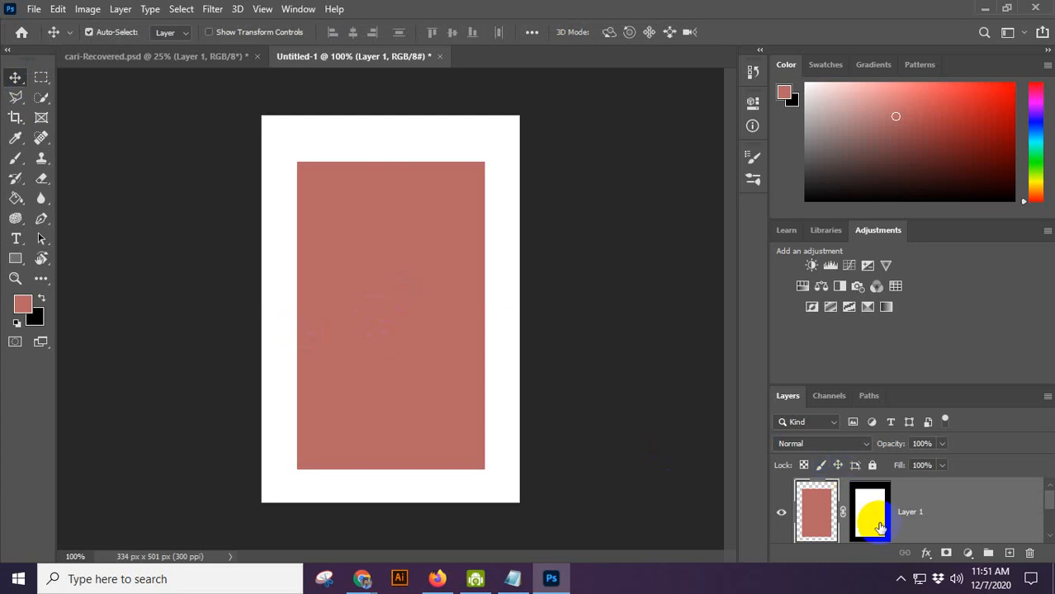
scroll(867, 518, "down", 2)
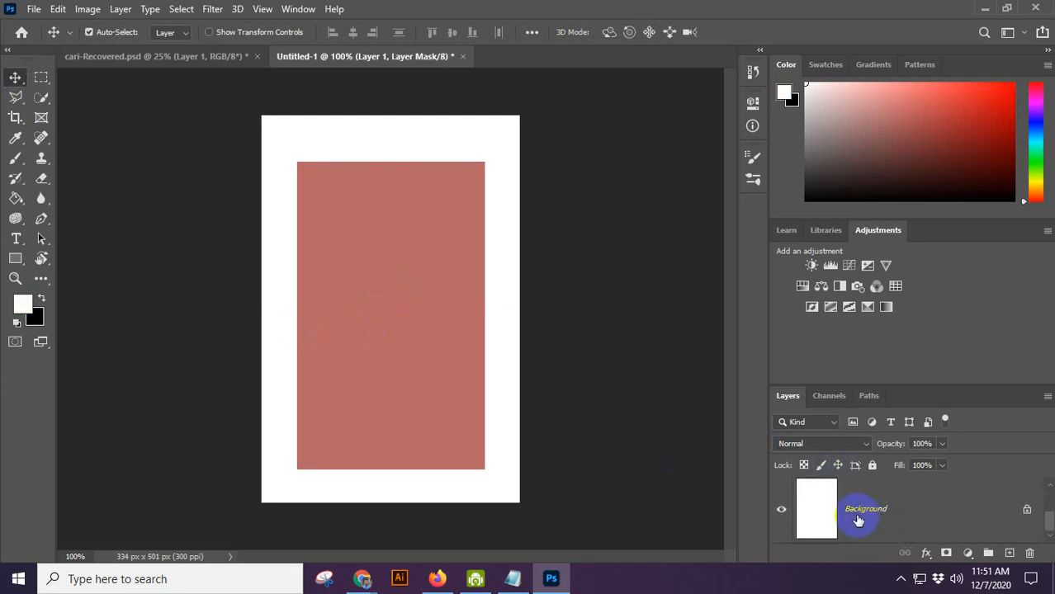
left_click(781, 513)
scroll(780, 514, "up", 2)
left_click(863, 519)
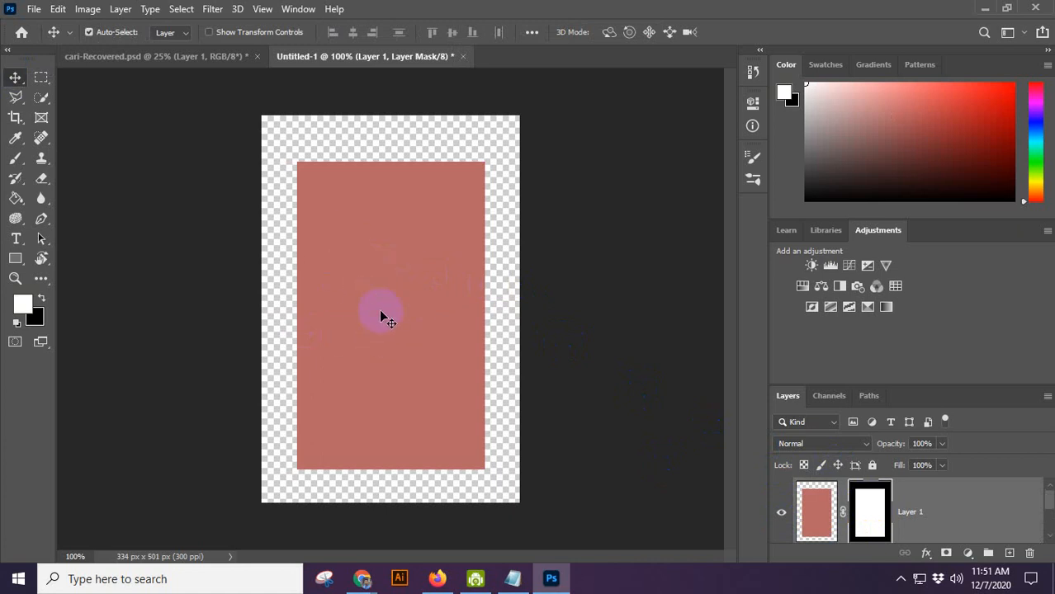
Check the Google Meet call and return to the Photoshop document.
mouse_move(361, 579)
left_click(283, 532)
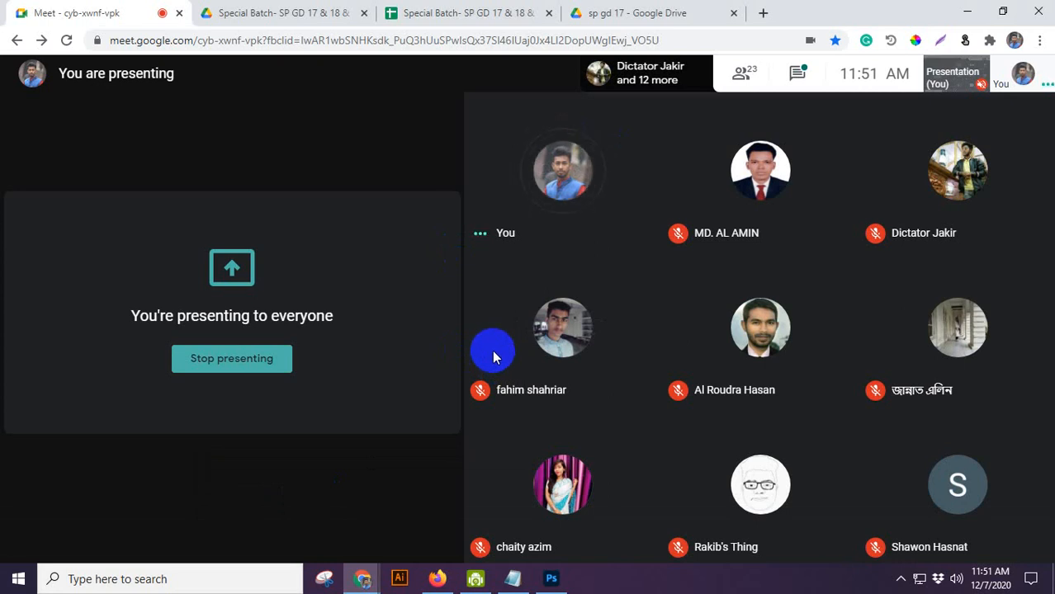
left_click(566, 580)
Choose the Brush tool, reduce the brush size to 150 and target the mask of Layer 1.
left_click(876, 517)
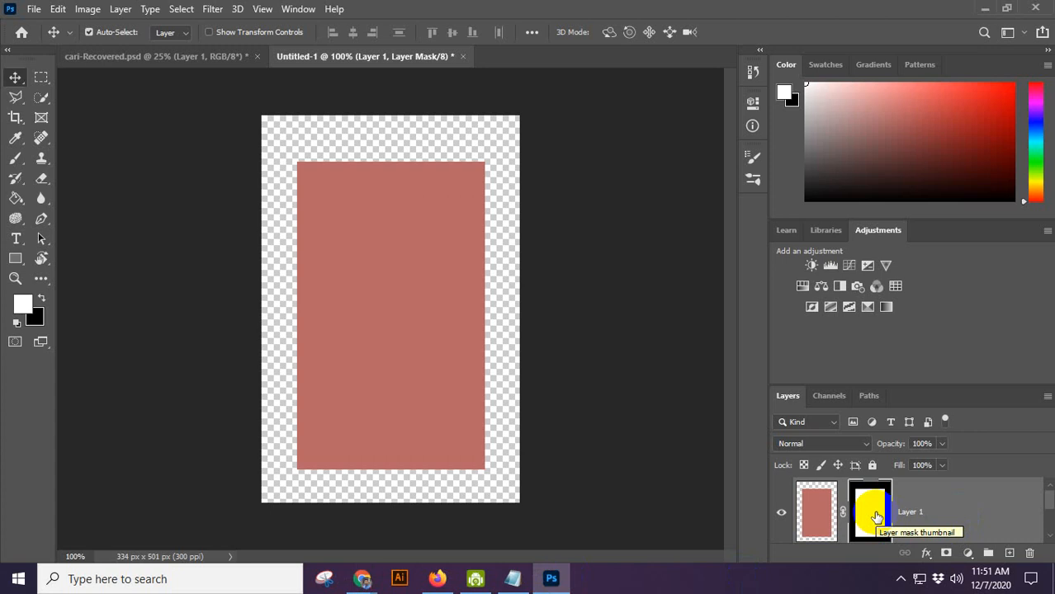
left_click(876, 515)
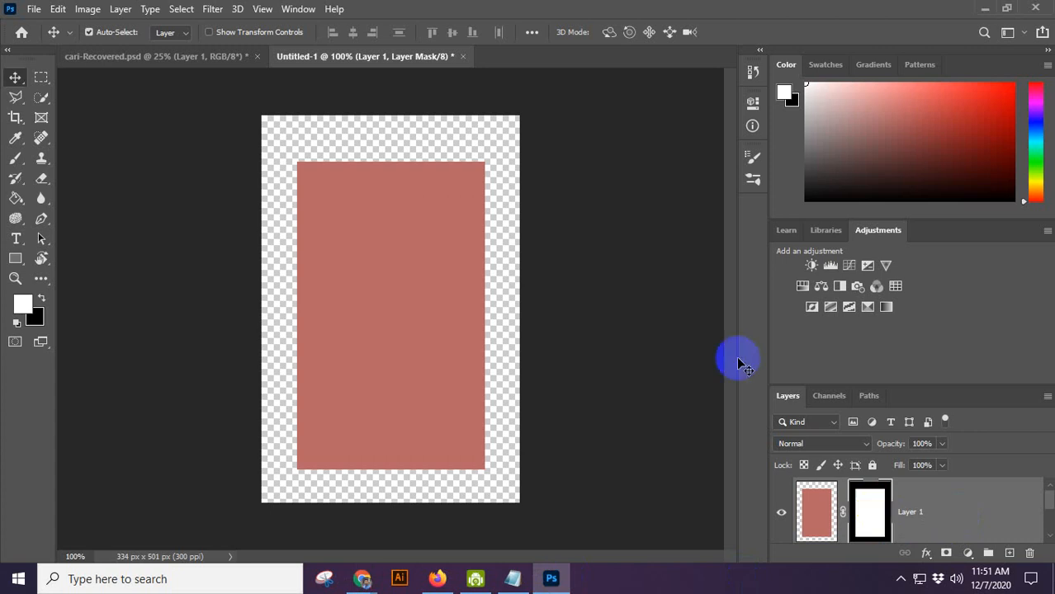
left_click(15, 159)
left_click(540, 326)
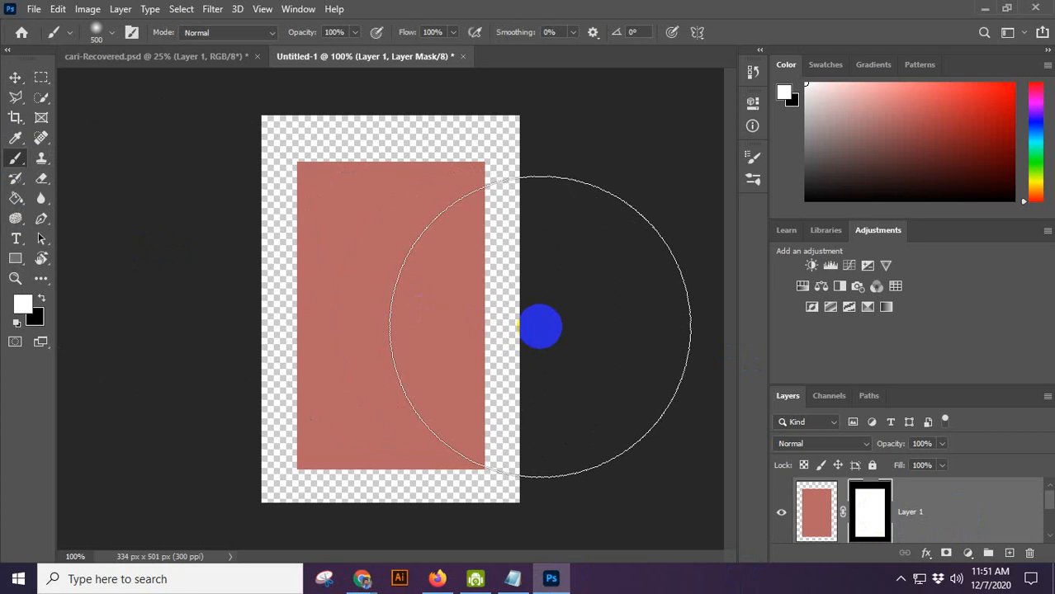
key("[")
key("[")
key("[")
key("[")
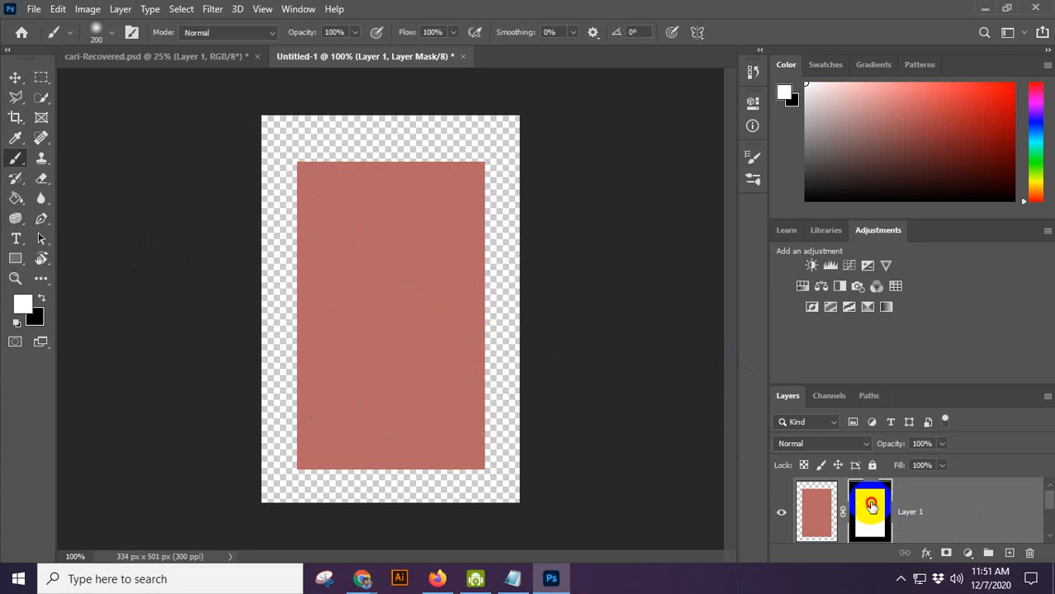
left_click(812, 512)
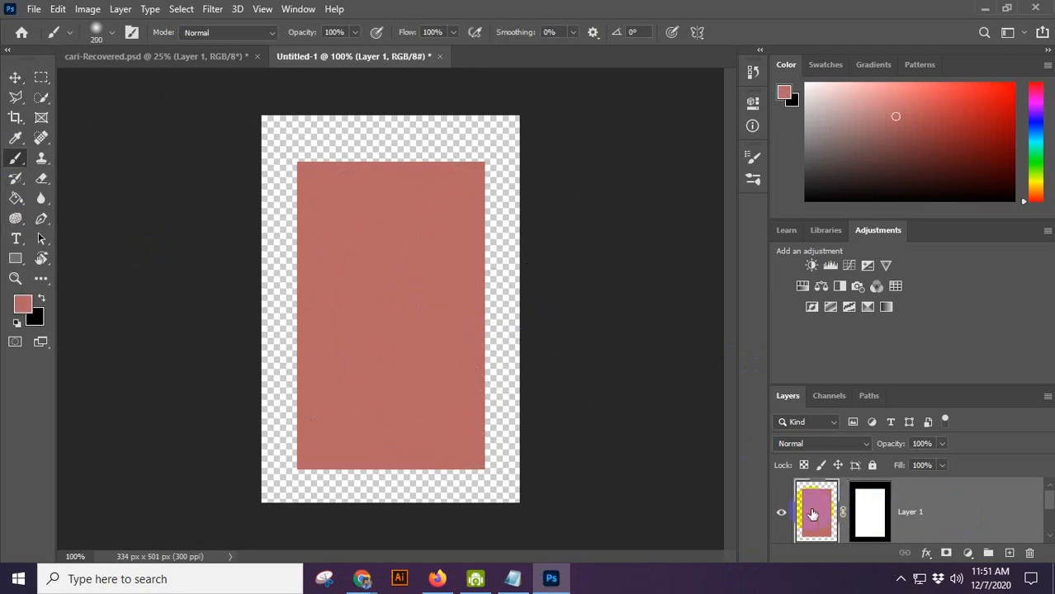
left_click(876, 516)
key("bracketleft")
key("bracketleft")
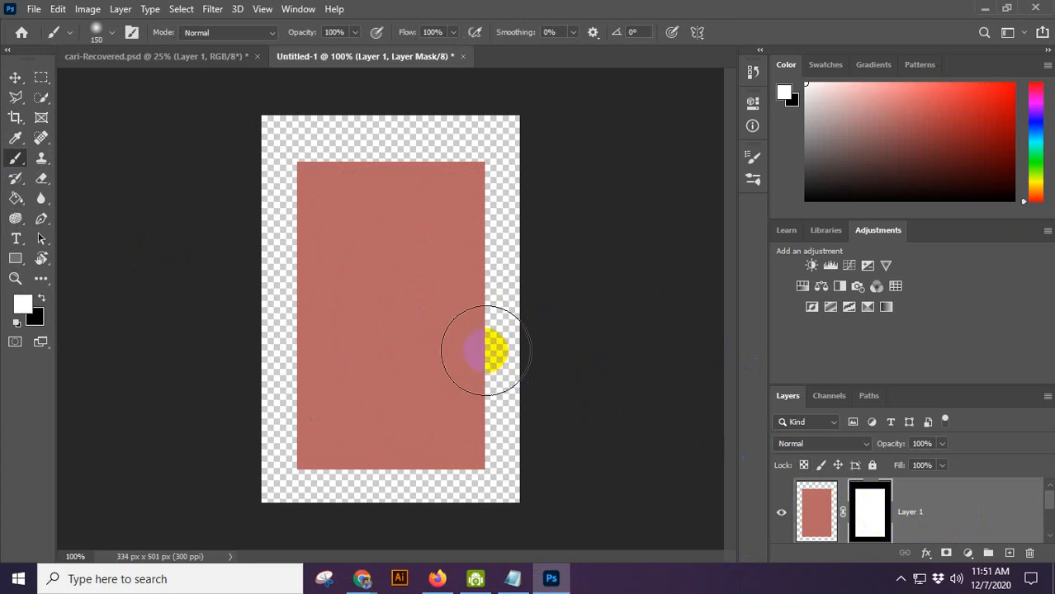
Swap the foreground colour to black and paint across the middle of Layer 1's mask to hide the rectangle's central band.
left_click(41, 300)
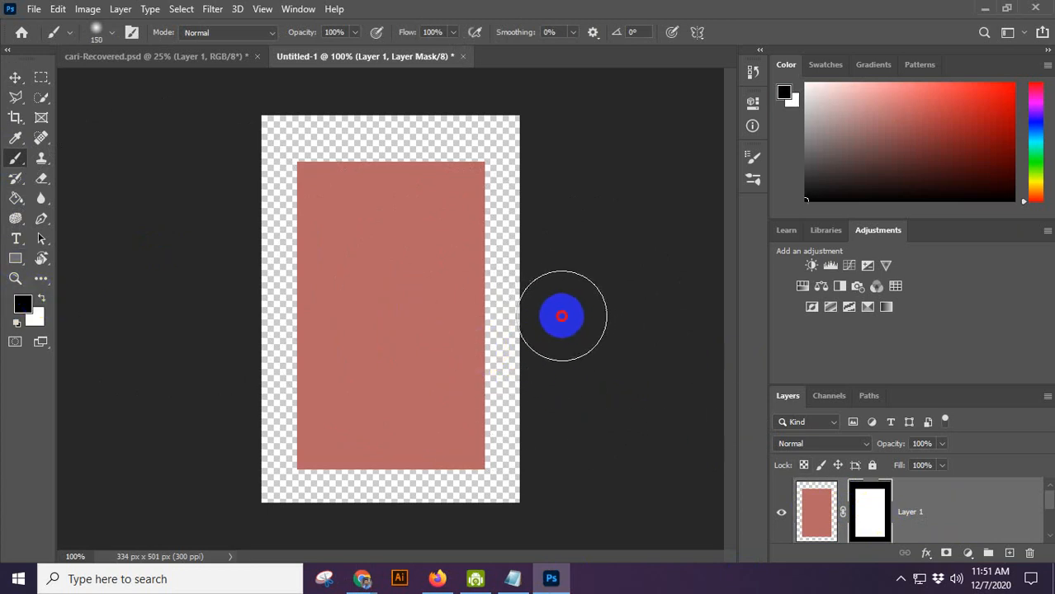
mouse_move(549, 314)
left_mouse_down()
mouse_move(237, 306)
mouse_move(264, 299)
mouse_move(541, 307)
mouse_move(214, 308)
mouse_move(598, 314)
left_mouse_up()
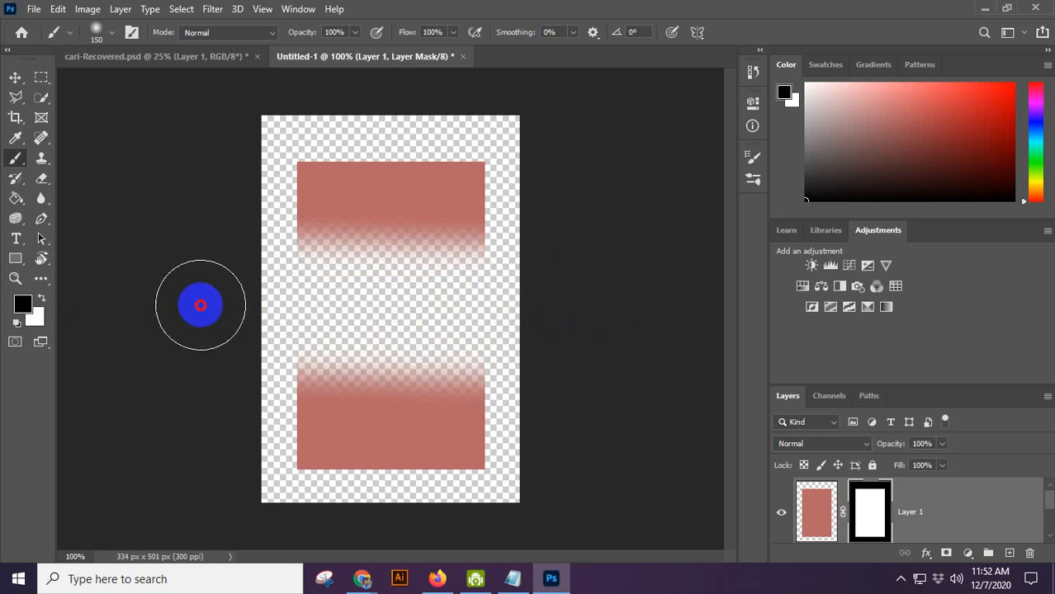
mouse_move(202, 302)
left_mouse_down()
mouse_move(565, 303)
mouse_move(257, 287)
mouse_move(592, 322)
mouse_move(181, 325)
mouse_move(276, 349)
mouse_move(624, 373)
mouse_move(145, 345)
mouse_move(522, 306)
left_mouse_up()
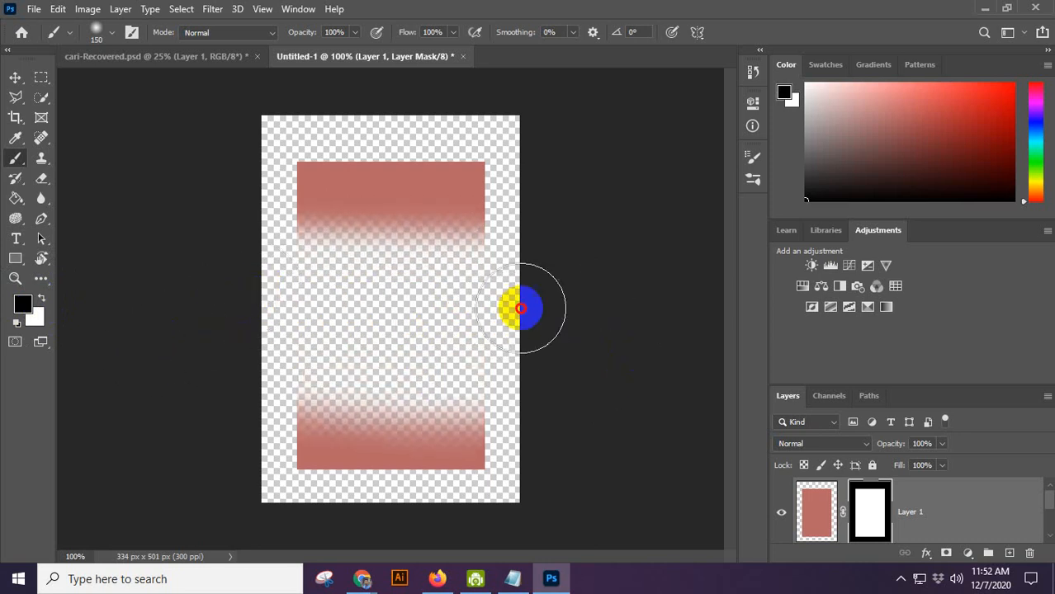
left_click_drag(477, 273, 177, 273)
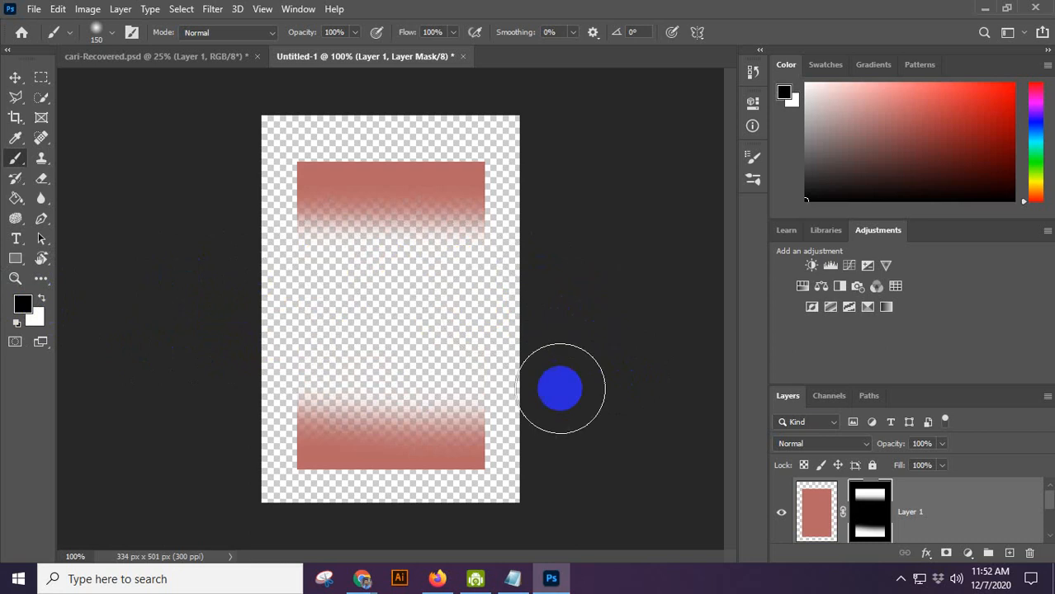
Check the Google Meet call, return to Photoshop and paint the rest of Layer 1's mask black to hide the whole rectangle.
mouse_move(342, 571)
left_click(283, 520)
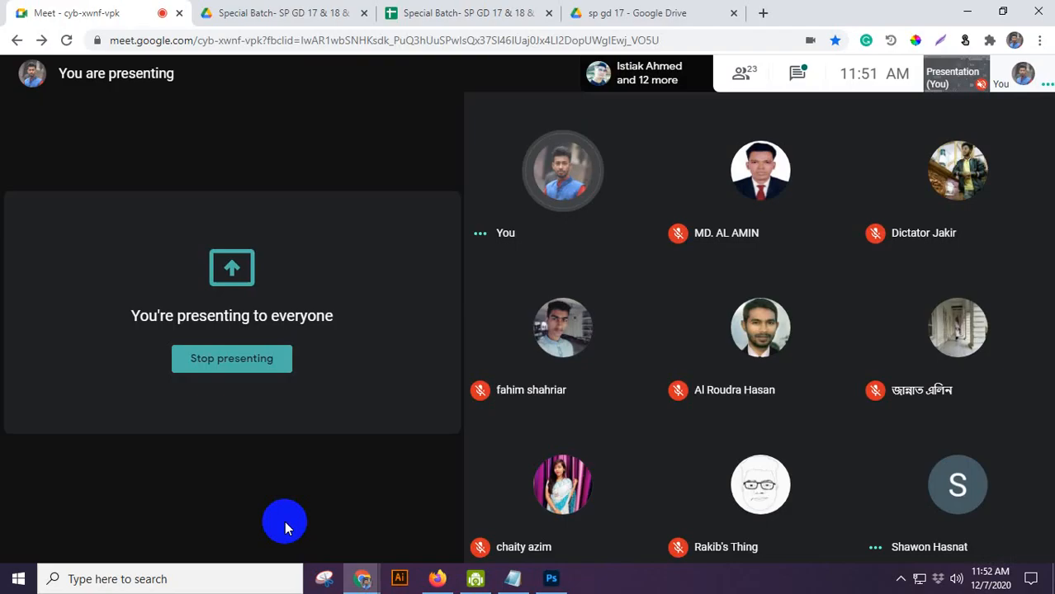
left_click(550, 587)
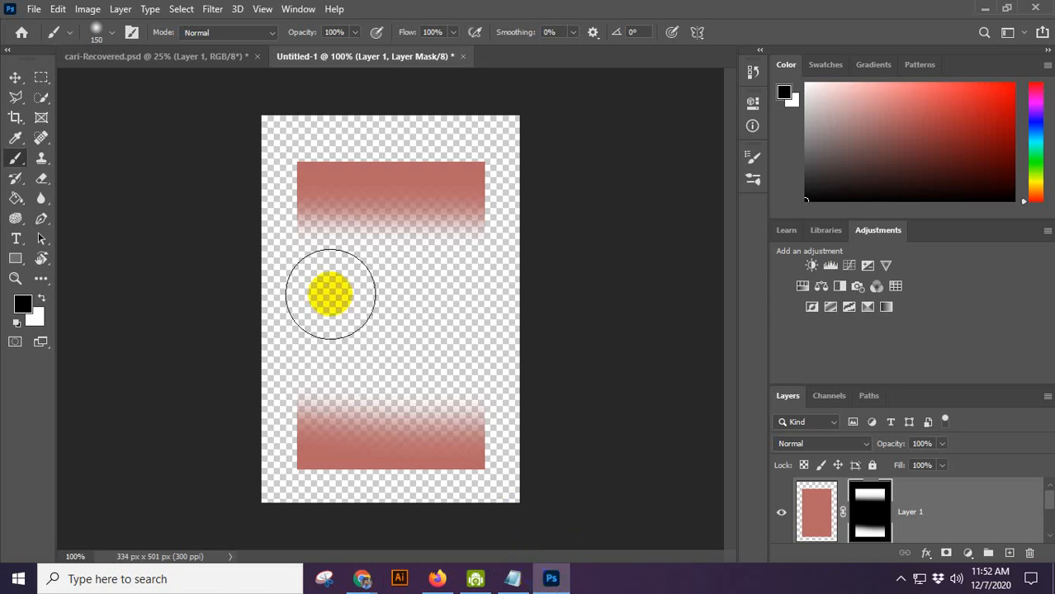
mouse_move(295, 128)
left_mouse_down()
mouse_move(328, 196)
mouse_move(529, 183)
mouse_move(455, 64)
mouse_move(501, 5)
mouse_move(539, 388)
mouse_move(504, 487)
mouse_move(402, 140)
mouse_move(282, 163)
mouse_move(408, 403)
mouse_move(836, 299)
mouse_move(231, 142)
mouse_move(306, 242)
mouse_move(528, 427)
mouse_move(189, 167)
mouse_move(405, 556)
mouse_move(532, 497)
mouse_move(577, 210)
mouse_move(246, 120)
mouse_move(247, 371)
mouse_move(239, 360)
left_mouse_up()
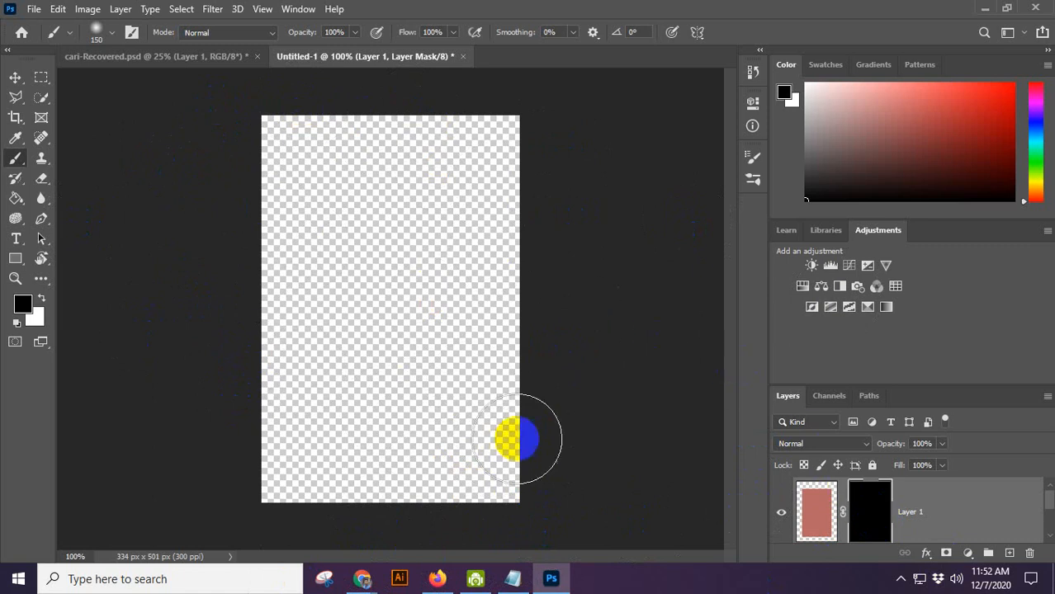
Switch to the Google Meet call once more and come back to the Photoshop document.
mouse_move(363, 578)
left_click(302, 529)
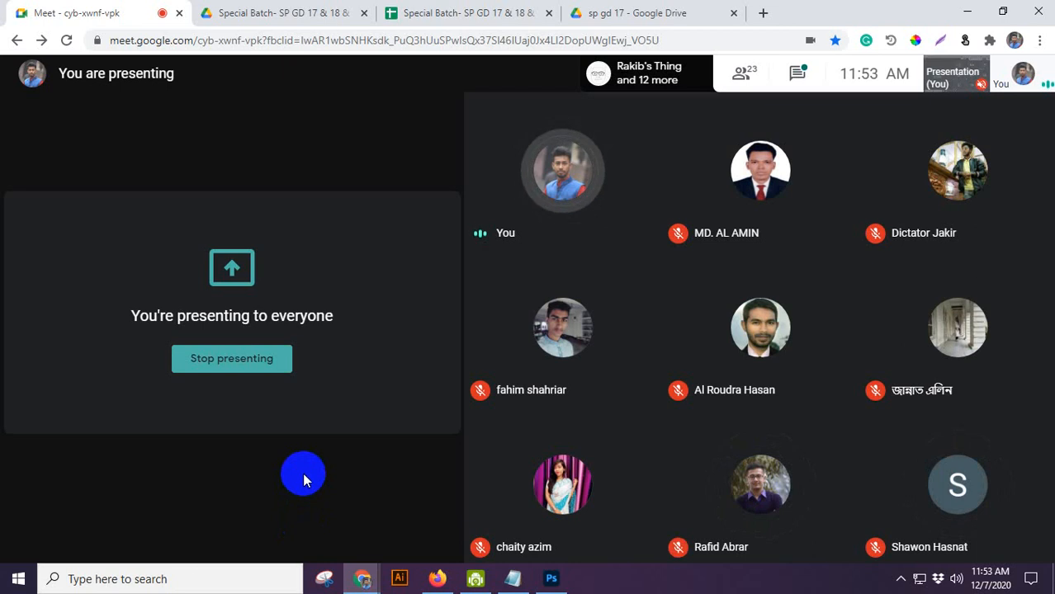
left_click(541, 582)
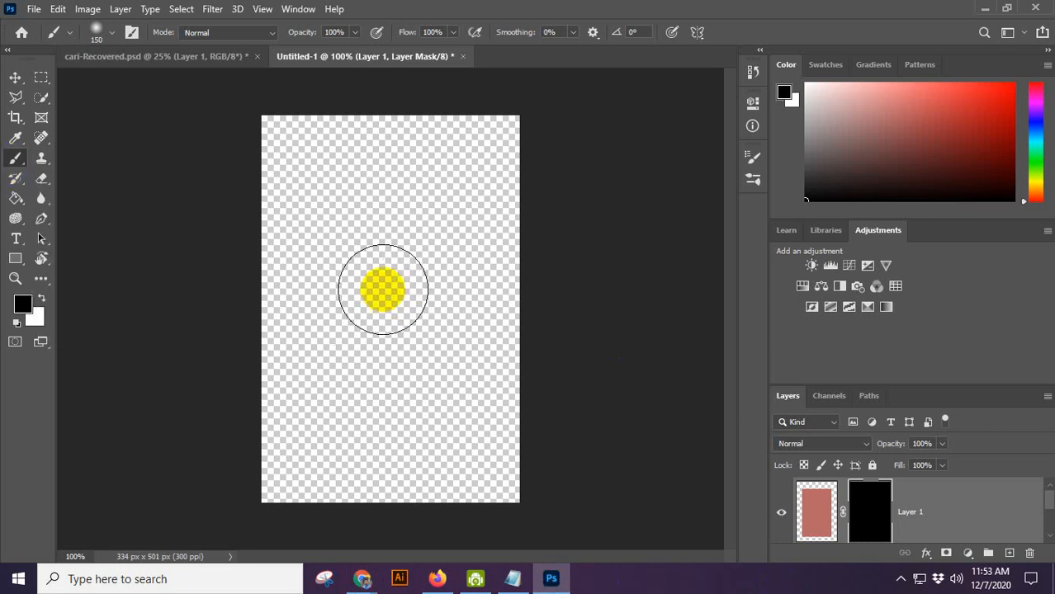
Swap the foreground colour to white and paint diagonal strokes over Layer 1's mask until the whole rectangle is revealed.
left_click(43, 298)
mouse_move(454, 264)
left_mouse_down()
mouse_move(360, 303)
mouse_move(338, 351)
left_mouse_up()
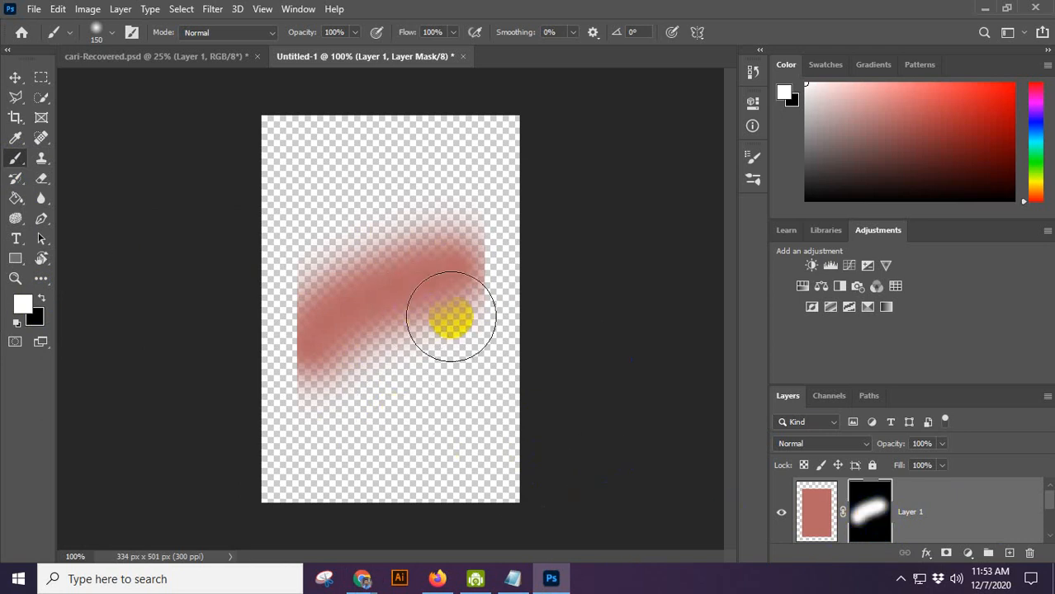
mouse_move(455, 313)
left_mouse_down()
mouse_move(332, 383)
mouse_move(296, 436)
mouse_move(338, 440)
left_mouse_up()
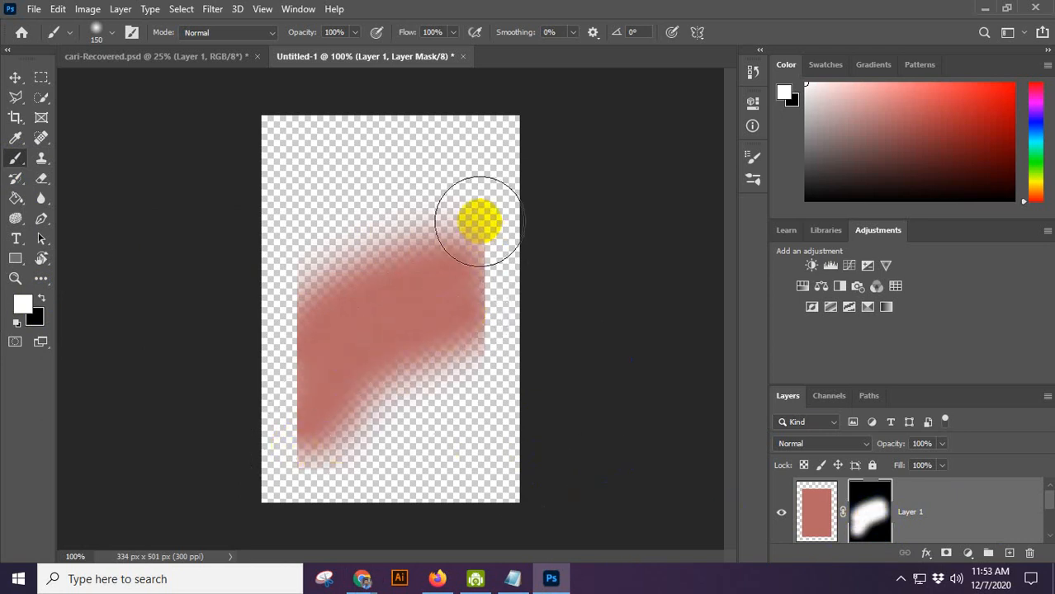
mouse_move(472, 198)
left_mouse_down()
mouse_move(467, 177)
mouse_move(313, 245)
mouse_move(277, 280)
mouse_move(395, 171)
mouse_move(466, 285)
mouse_move(417, 414)
mouse_move(368, 374)
mouse_move(394, 355)
mouse_move(436, 487)
mouse_move(486, 470)
mouse_move(447, 417)
mouse_move(318, 414)
mouse_move(360, 196)
mouse_move(307, 237)
mouse_move(365, 464)
mouse_move(405, 224)
mouse_move(376, 172)
mouse_move(491, 418)
mouse_move(329, 440)
mouse_move(358, 261)
left_mouse_up()
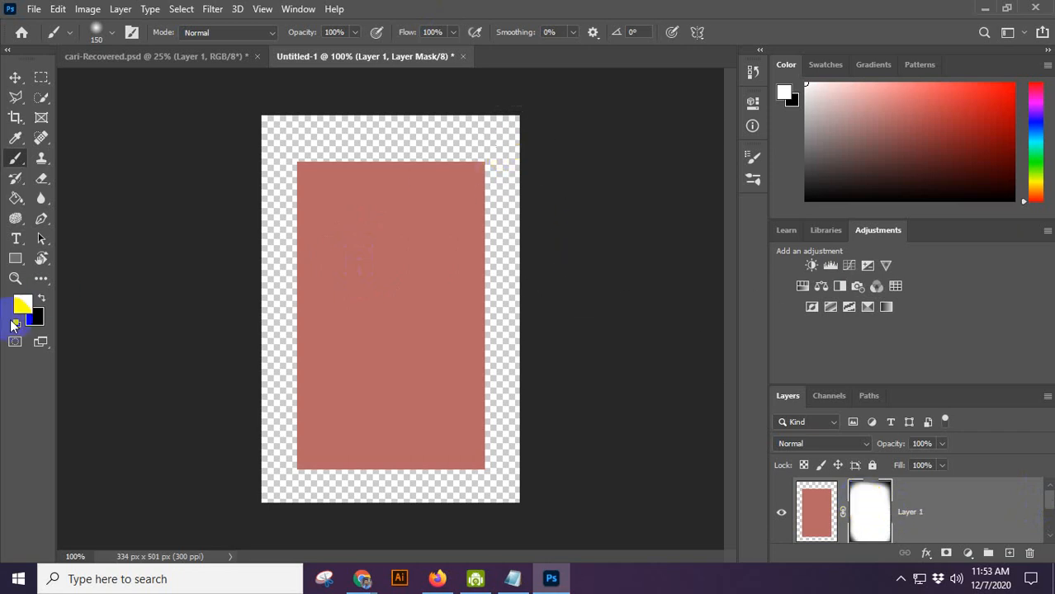
Swap the foreground colour to black and paint around the edges of Layer 1's mask, leaving only a soft oval patch revealed.
left_click(41, 298)
mouse_move(518, 118)
left_mouse_down()
mouse_move(563, 219)
mouse_move(518, 125)
mouse_move(581, 195)
mouse_move(545, 135)
mouse_move(593, 187)
mouse_move(530, 116)
mouse_move(567, 178)
mouse_move(505, 113)
mouse_move(580, 249)
mouse_move(576, 209)
mouse_move(557, 216)
mouse_move(514, 108)
mouse_move(556, 206)
mouse_move(543, 191)
mouse_move(599, 254)
mouse_move(468, 120)
mouse_move(385, 96)
mouse_move(288, 144)
mouse_move(266, 197)
mouse_move(257, 129)
mouse_move(228, 237)
mouse_move(275, 112)
mouse_move(427, 101)
mouse_move(352, 107)
mouse_move(525, 110)
mouse_move(271, 113)
mouse_move(477, 108)
mouse_move(305, 86)
mouse_move(608, 231)
left_mouse_up()
mouse_move(619, 372)
left_mouse_down()
mouse_move(466, 529)
mouse_move(558, 493)
mouse_move(470, 516)
mouse_move(521, 513)
mouse_move(303, 493)
mouse_move(211, 399)
mouse_move(219, 385)
mouse_move(301, 500)
mouse_move(238, 409)
mouse_move(281, 455)
mouse_move(406, 509)
mouse_move(511, 460)
mouse_move(474, 487)
mouse_move(586, 316)
mouse_move(591, 265)
mouse_move(446, 484)
mouse_move(319, 497)
mouse_move(416, 496)
mouse_move(250, 398)
mouse_move(260, 393)
mouse_move(248, 325)
mouse_move(284, 134)
mouse_move(297, 249)
mouse_move(373, 100)
mouse_move(473, 91)
mouse_move(477, 118)
mouse_move(353, 112)
mouse_move(293, 148)
mouse_move(306, 414)
mouse_move(325, 206)
mouse_move(469, 83)
mouse_move(521, 191)
mouse_move(533, 409)
left_mouse_up()
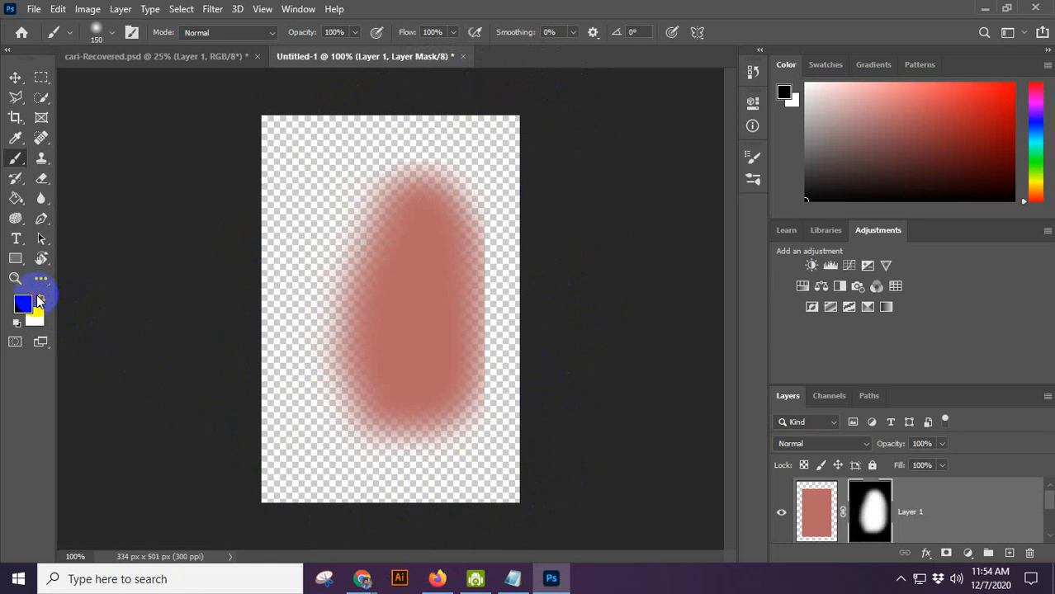
Swap the foreground colour to white and paint over the black areas of Layer 1's mask to reveal the full rectangle.
left_click(42, 302)
mouse_move(247, 462)
left_mouse_down()
mouse_move(273, 488)
mouse_move(330, 306)
mouse_move(348, 192)
mouse_move(360, 424)
mouse_move(292, 339)
mouse_move(462, 470)
left_mouse_up()
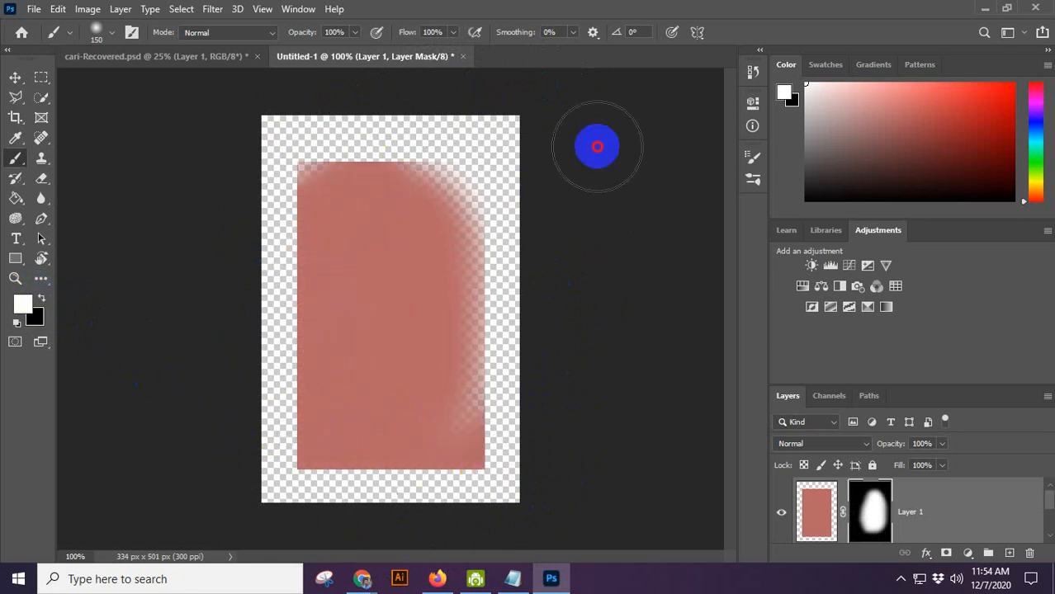
mouse_move(487, 166)
left_mouse_down()
mouse_move(475, 490)
mouse_move(487, 445)
mouse_move(323, 157)
mouse_move(438, 486)
left_mouse_up()
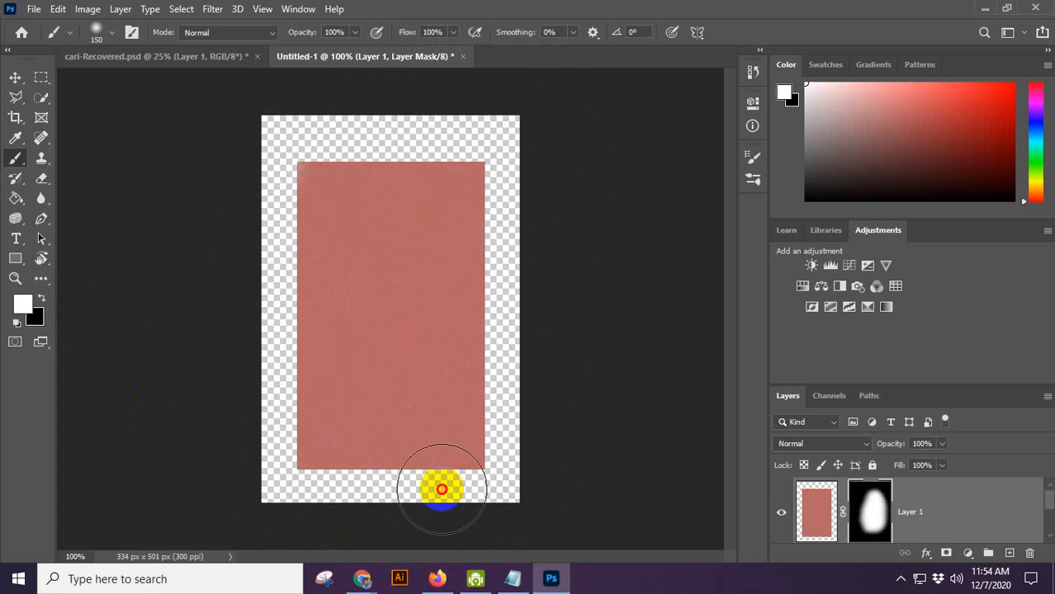
mouse_move(417, 312)
left_mouse_down()
mouse_move(369, 500)
mouse_move(330, 189)
mouse_move(307, 242)
mouse_move(332, 291)
mouse_move(299, 229)
mouse_move(330, 176)
mouse_move(363, 240)
left_mouse_up()
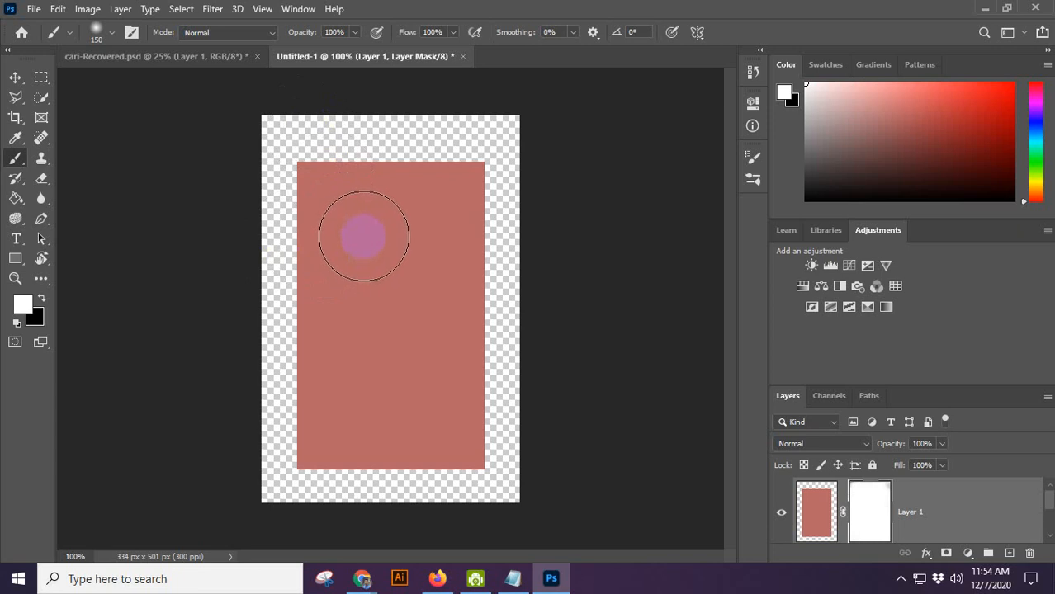
Fill Layer 1's mask with 50% Gray in Normal mode at 100% opacity.
left_click_drag(363, 237, 359, 218)
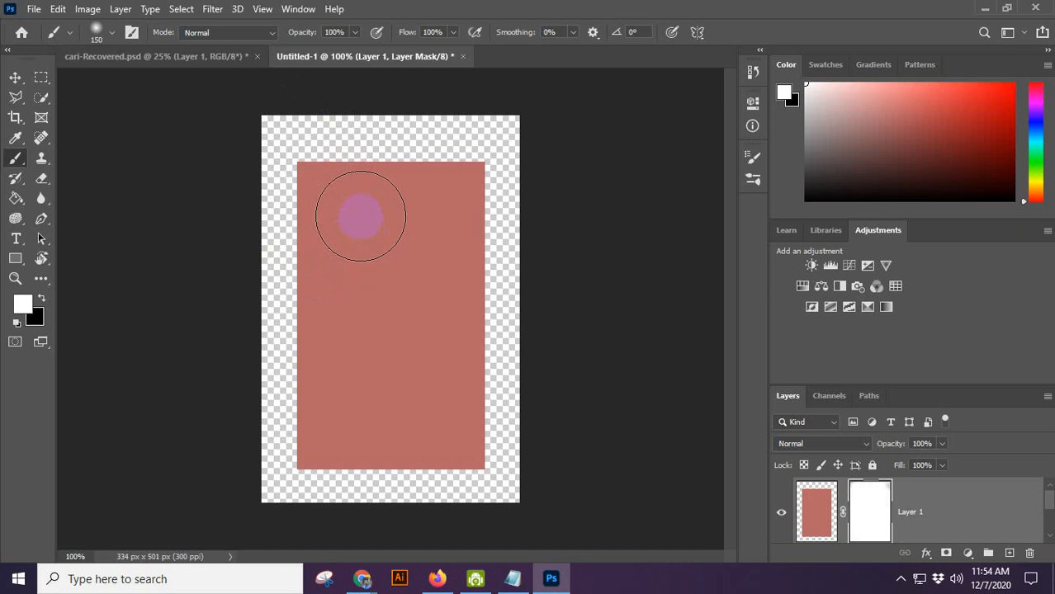
key("shift+F5")
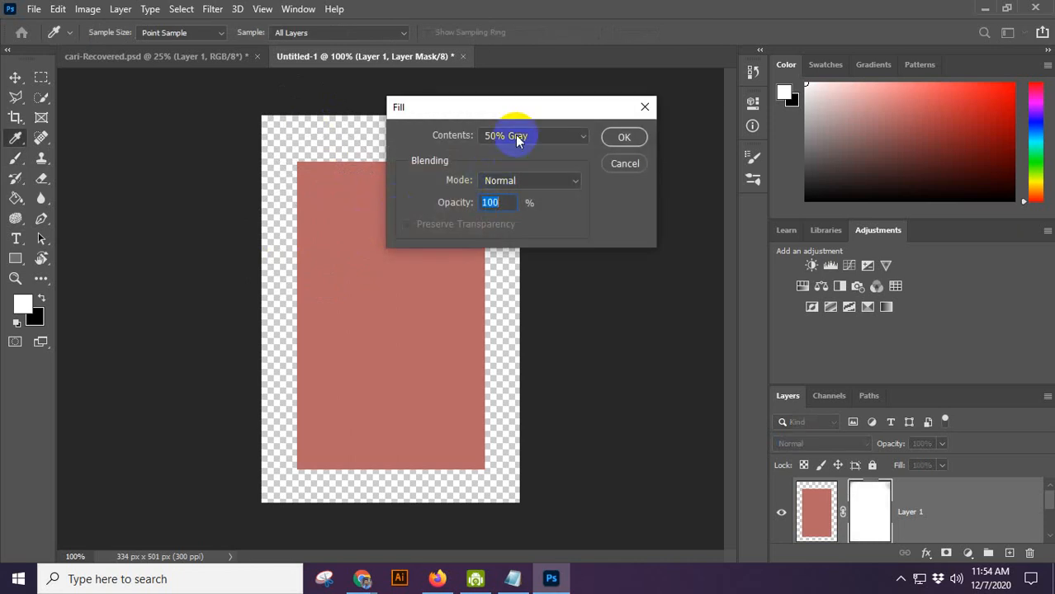
left_click(625, 140)
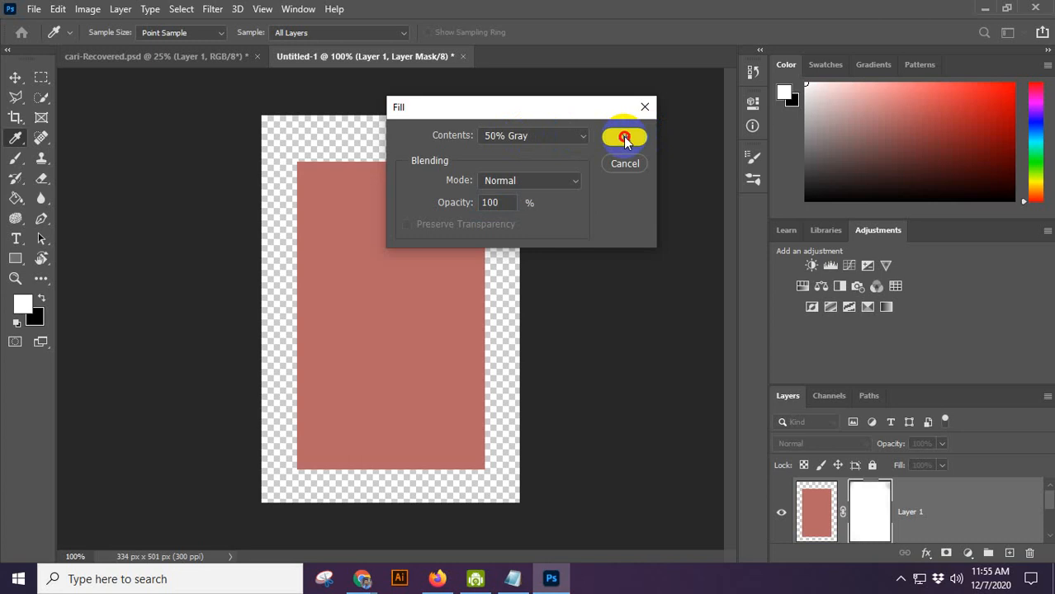
left_click(564, 140)
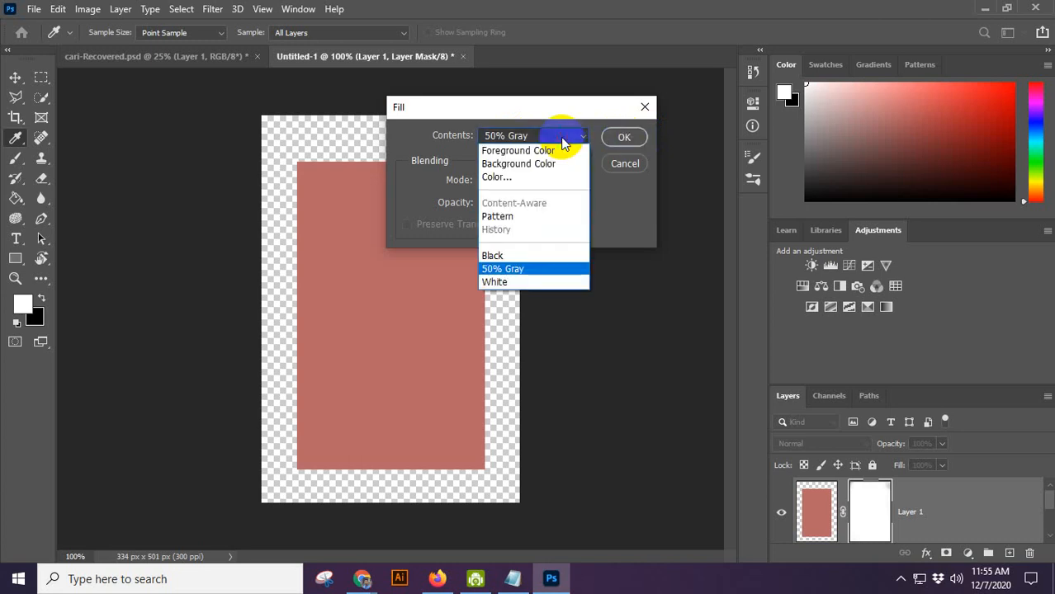
left_click(467, 106)
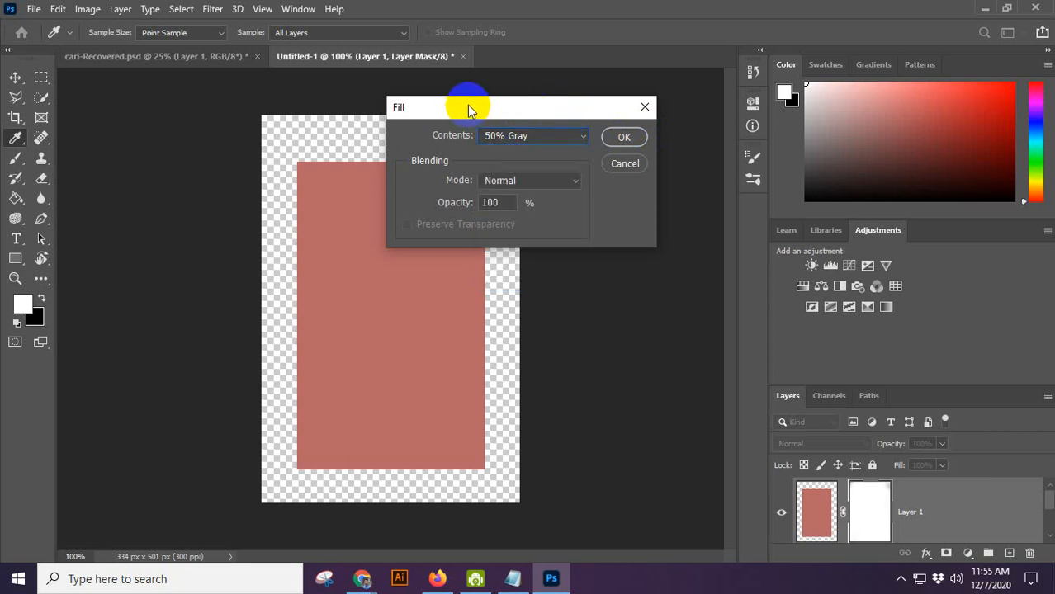
left_click(532, 137)
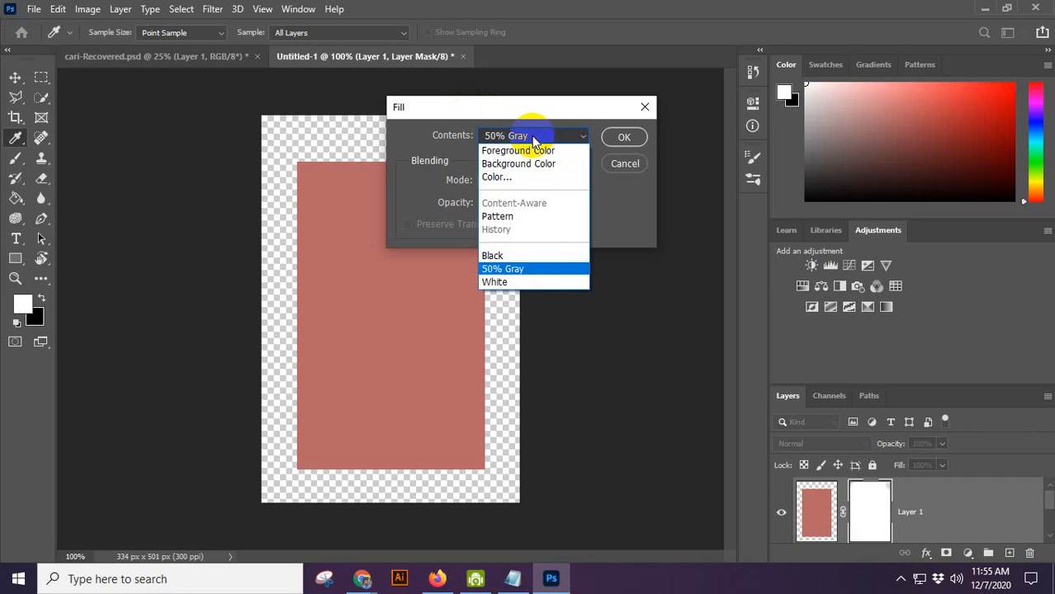
left_click(561, 270)
left_click(624, 137)
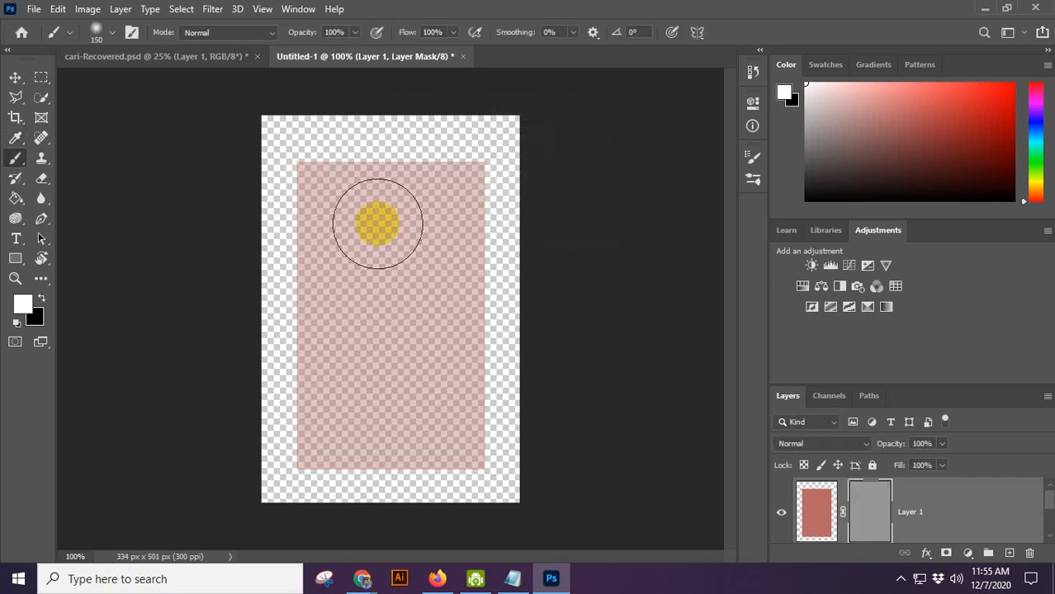
Switch to the Google Meet call to check on the class, and return to the Photoshop document.
left_click(356, 525)
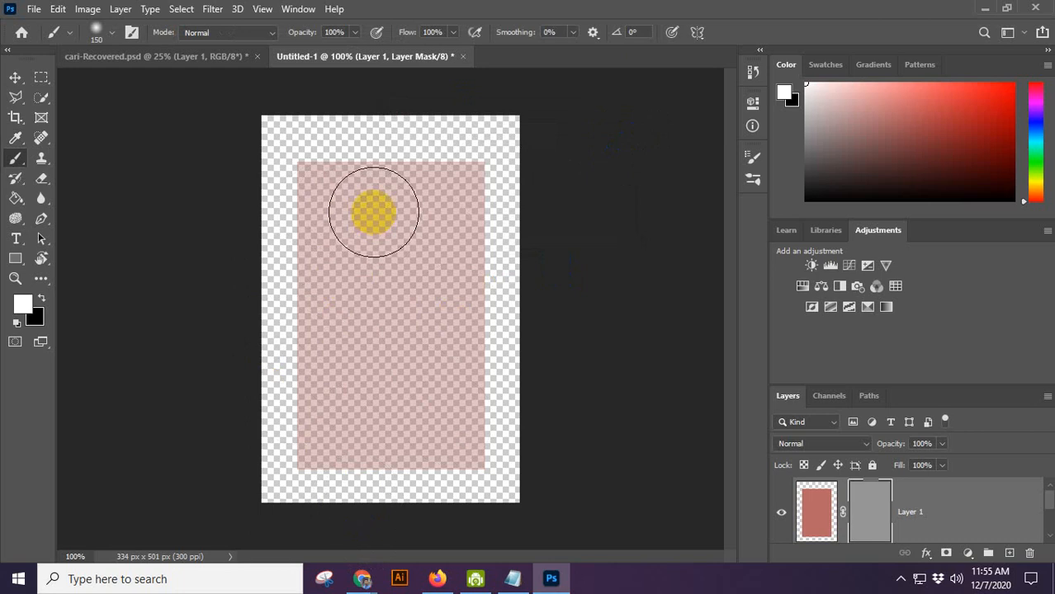
left_click(413, 580)
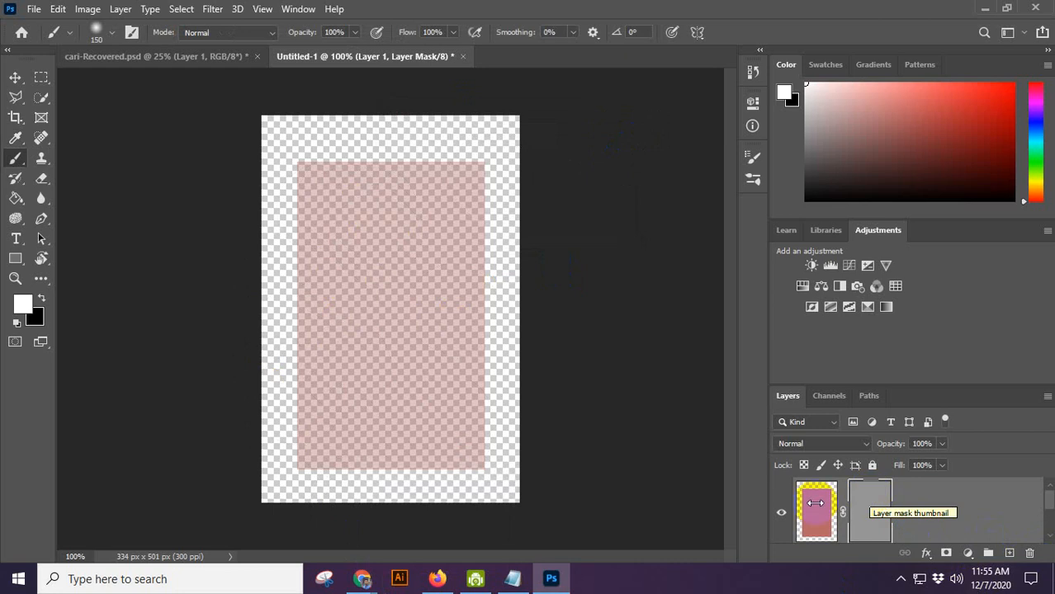
mouse_move(362, 579)
left_click(300, 536)
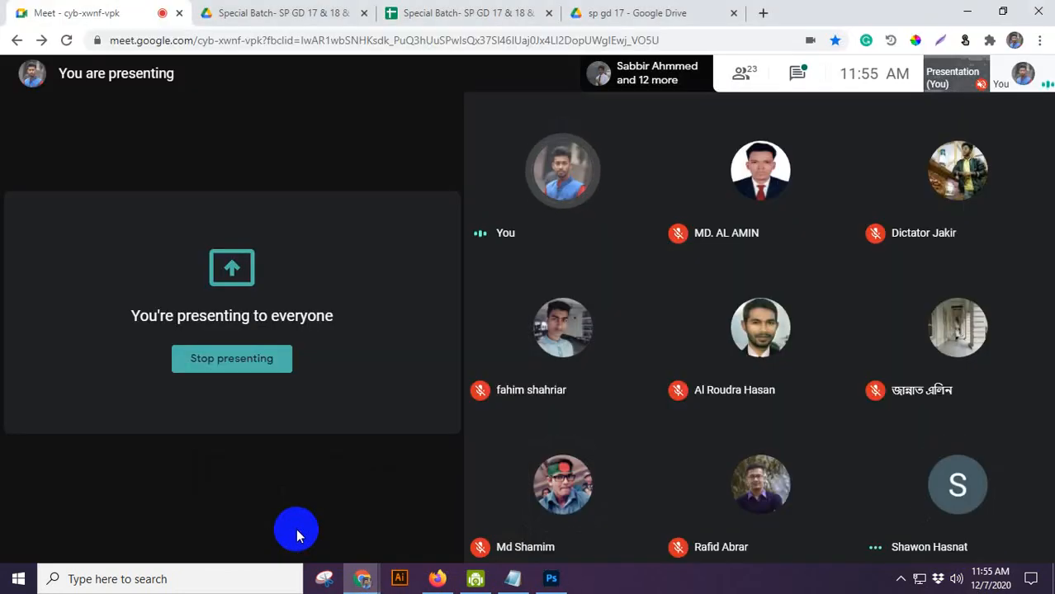
left_click(552, 581)
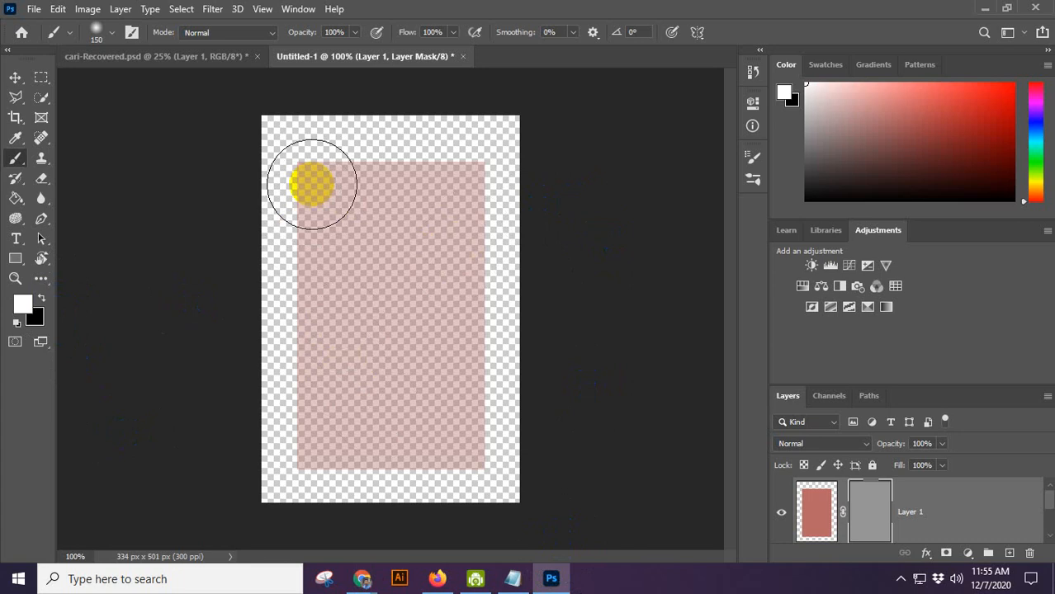
Paint white over the gray mask of Layer 1 to reveal the rectangle, keeping the mask selected for editing.
mouse_move(312, 184)
left_mouse_down()
mouse_move(296, 519)
mouse_move(365, 398)
mouse_move(392, 194)
mouse_move(419, 160)
mouse_move(481, 306)
mouse_move(512, 446)
left_mouse_up()
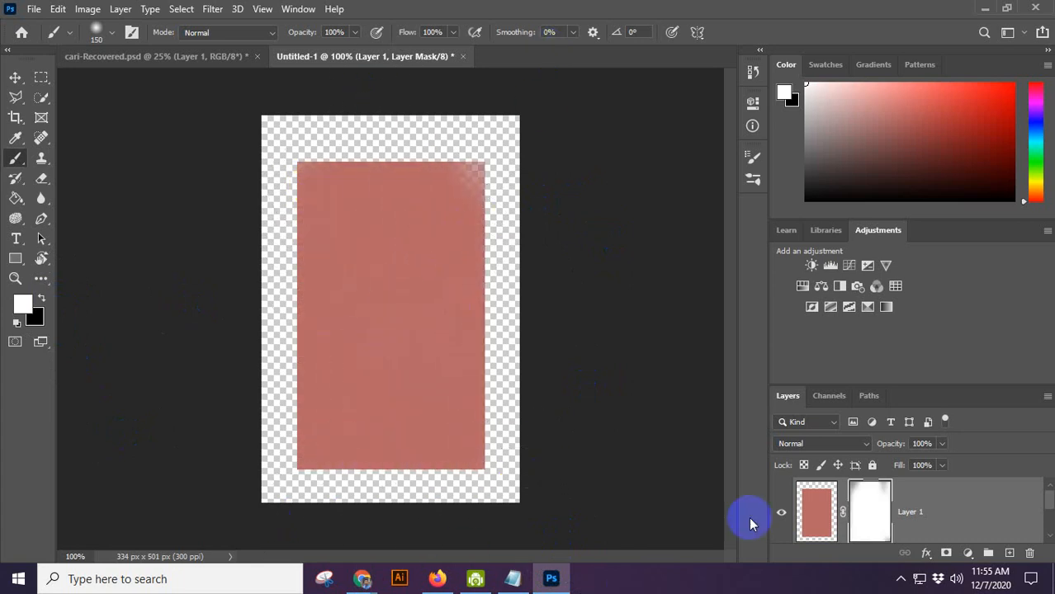
left_click(820, 514)
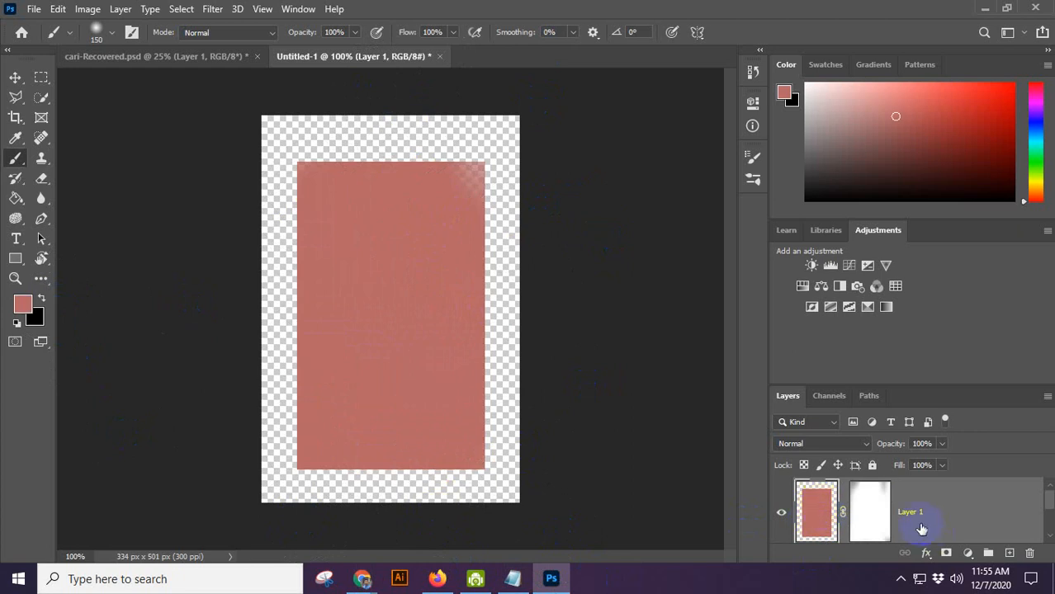
left_click(870, 507)
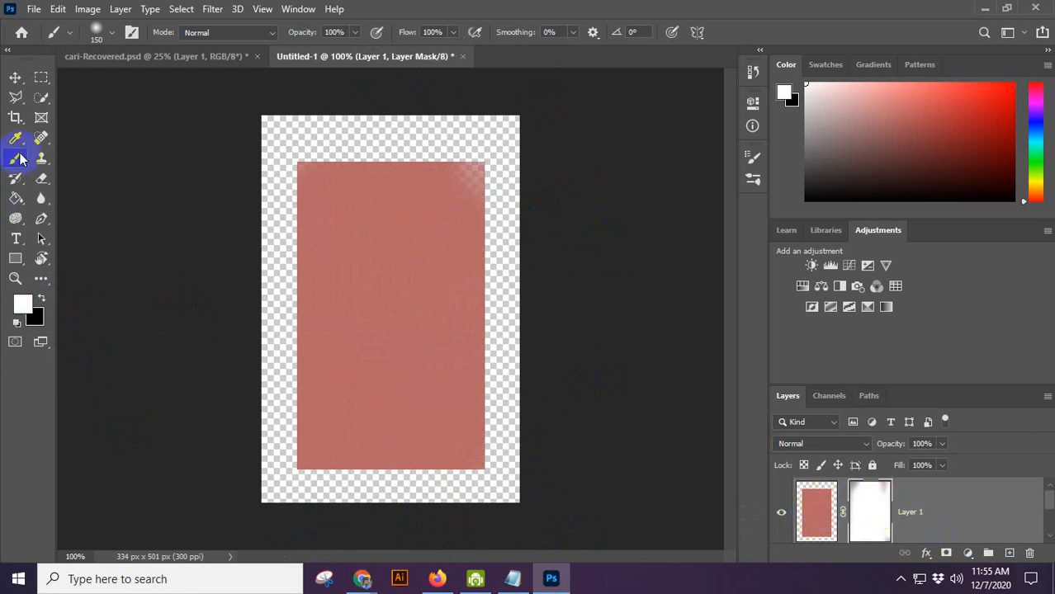
Paint Layer 1's mask with black until the whole rectangle is hidden, and refill the mask with 50% Gray.
left_click(42, 299)
left_click_drag(337, 216, 629, 177)
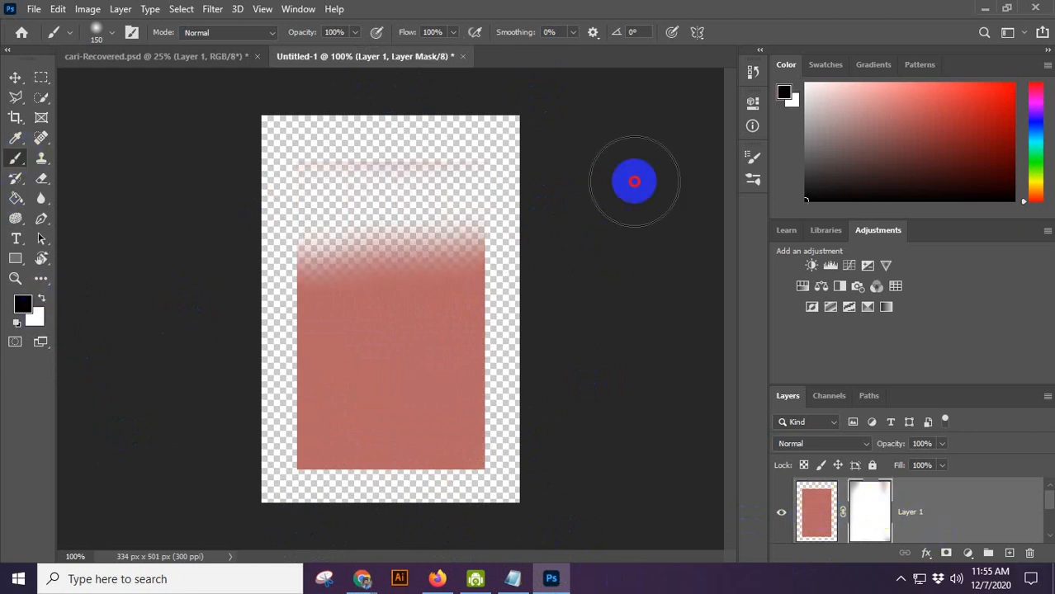
mouse_move(180, 243)
left_mouse_down()
mouse_move(421, 415)
mouse_move(356, 158)
mouse_move(472, 371)
mouse_move(305, 285)
mouse_move(236, 289)
mouse_move(330, 106)
mouse_move(307, 424)
mouse_move(436, 218)
mouse_move(447, 458)
mouse_move(322, 517)
mouse_move(427, 222)
mouse_move(255, 464)
left_mouse_up()
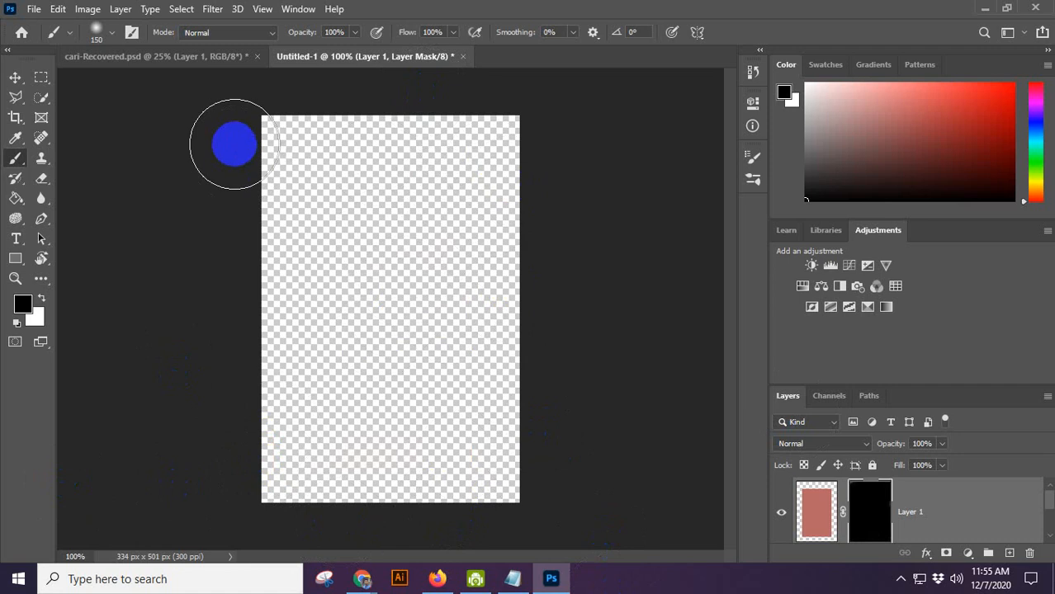
key("shift+F5")
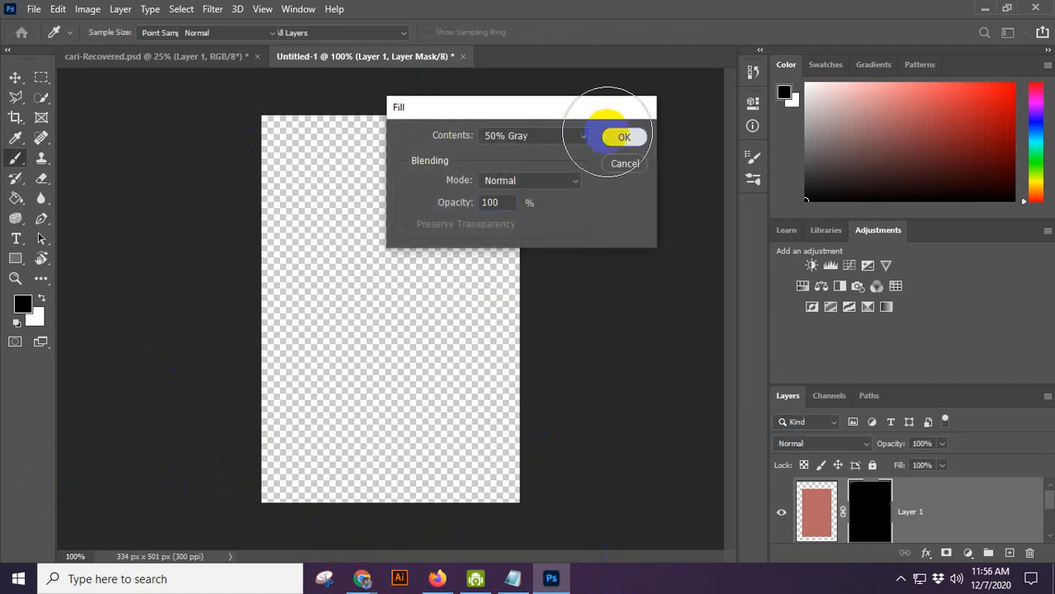
left_click(611, 134)
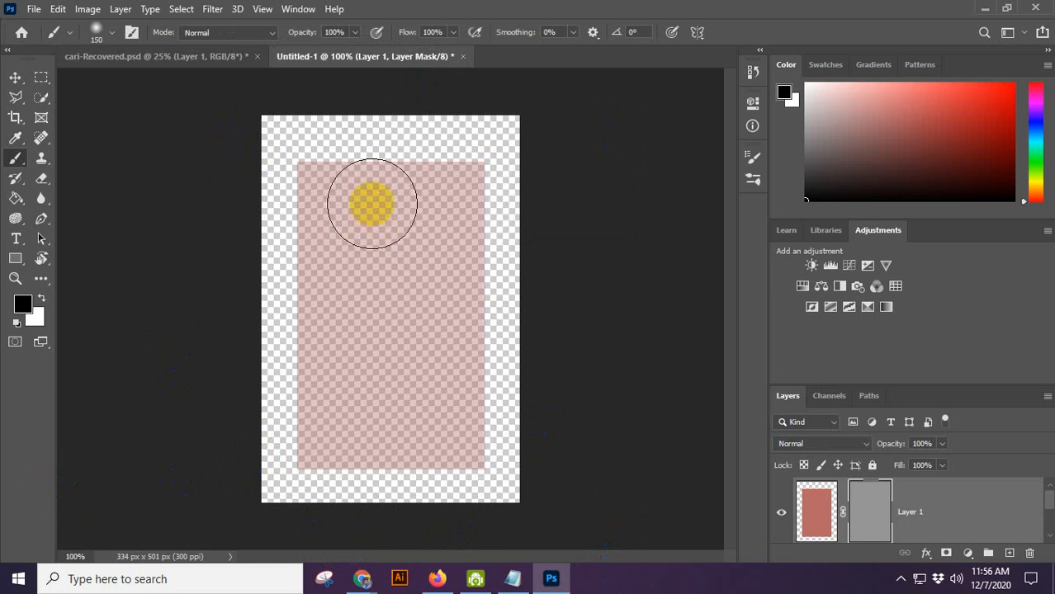
key("shift+F5")
left_click(540, 136)
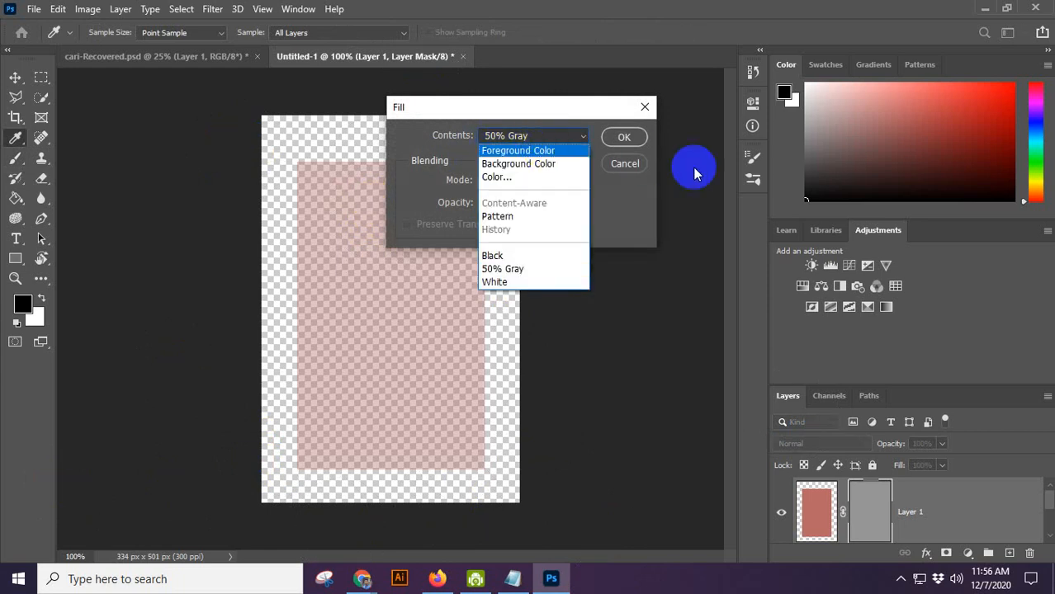
left_click(636, 163)
left_click(631, 163)
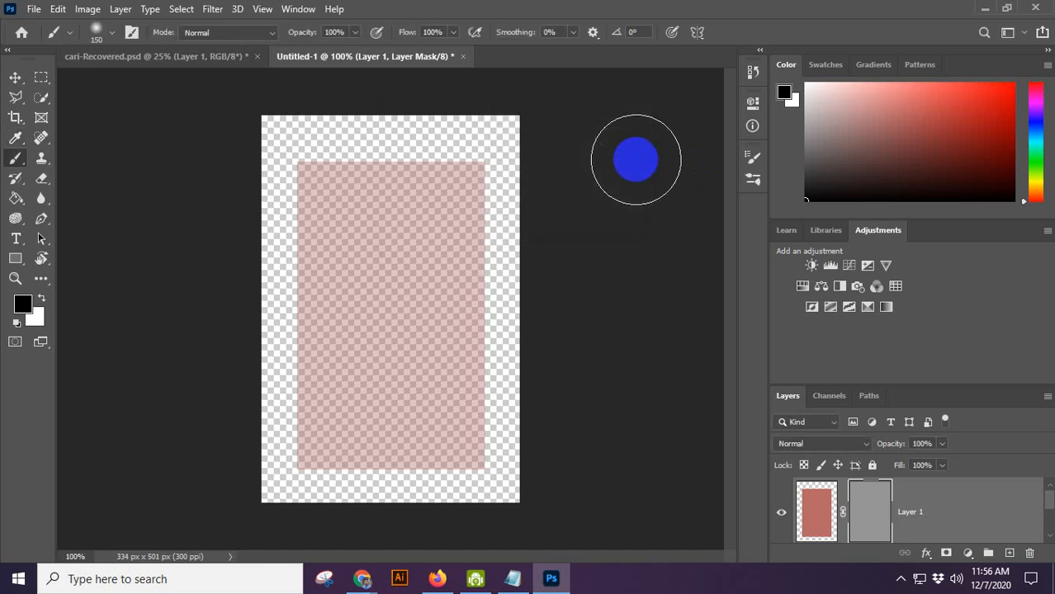
Set the foreground colour to a medium gray and brush over all of Layer 1's mask to make the rectangle fainter.
left_click(23, 304)
left_click_drag(661, 318, 601, 325)
left_click(978, 208)
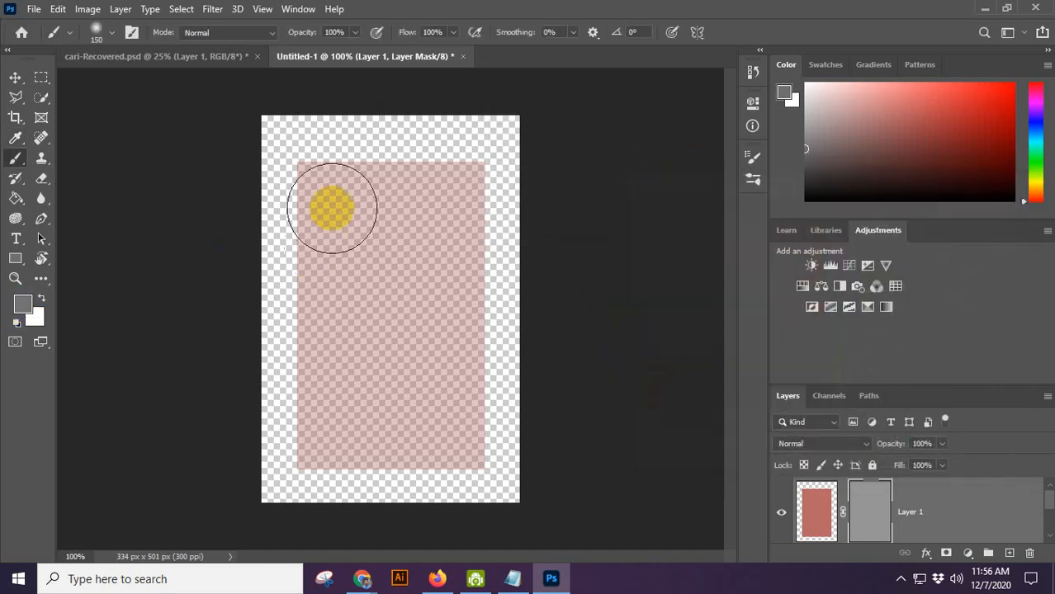
mouse_move(331, 207)
left_mouse_down()
mouse_move(323, 111)
mouse_move(445, 144)
mouse_move(455, 307)
mouse_move(360, 430)
mouse_move(295, 194)
mouse_move(527, 212)
mouse_move(319, 367)
left_mouse_up()
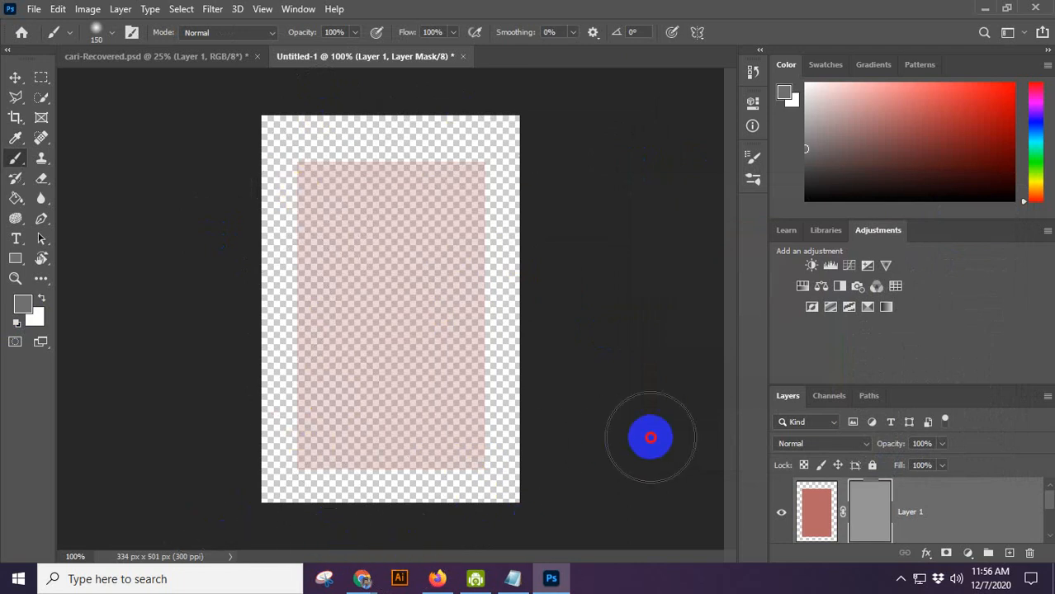
left_click_drag(382, 316, 421, 182)
left_click_drag(395, 225, 459, 209)
mouse_move(311, 184)
left_mouse_down()
mouse_move(382, 183)
mouse_move(476, 511)
mouse_move(553, 513)
mouse_move(487, 146)
left_mouse_up()
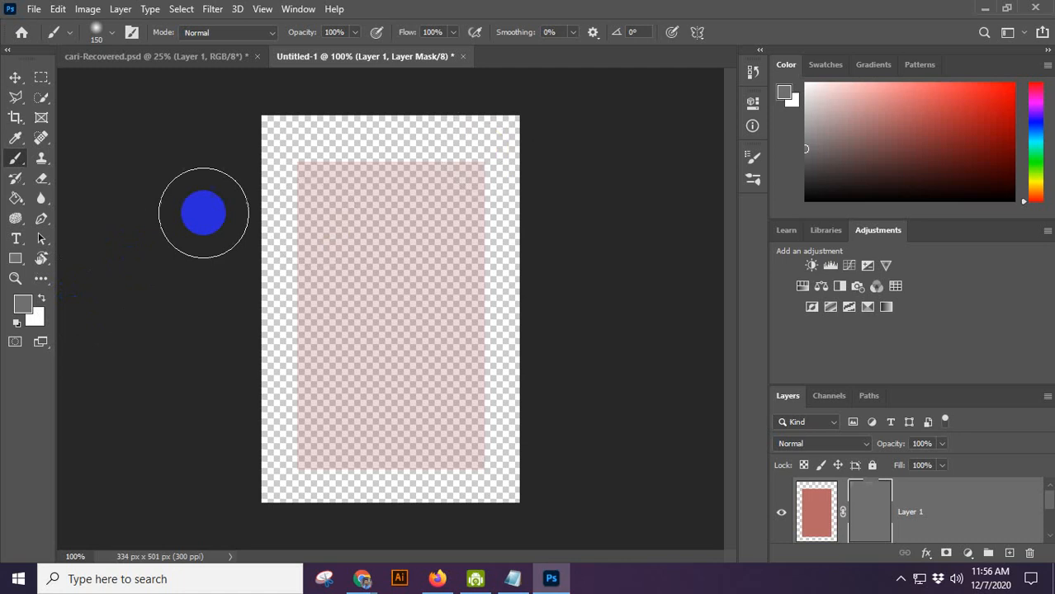
left_click(344, 188)
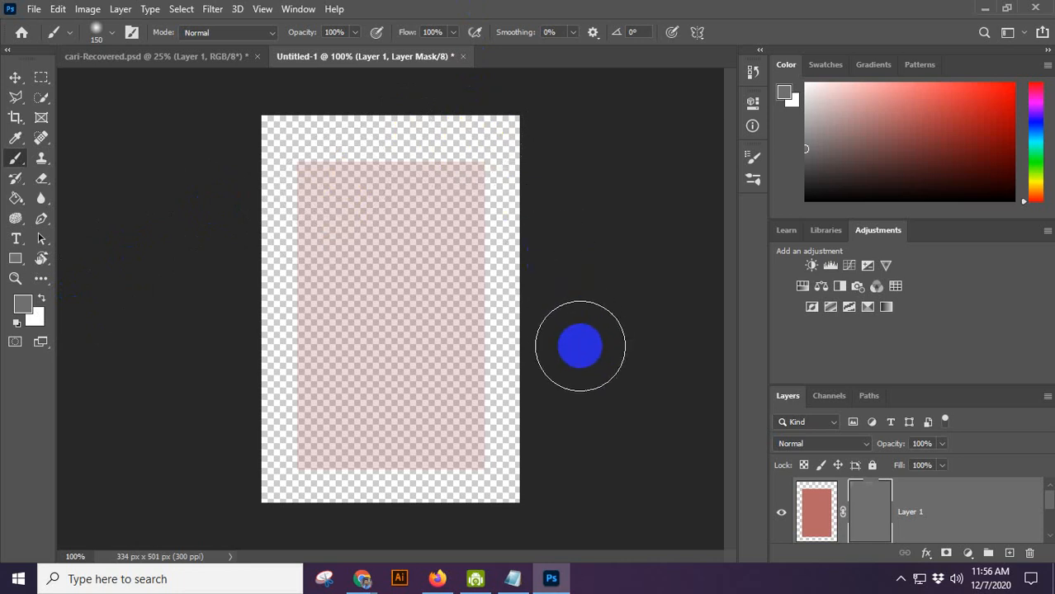
Set the foreground colour to black (000000) and paint diagonally across Layer 1's mask to hide the rectangle's upper-right area.
left_click(23, 304)
left_click_drag(632, 317, 600, 430)
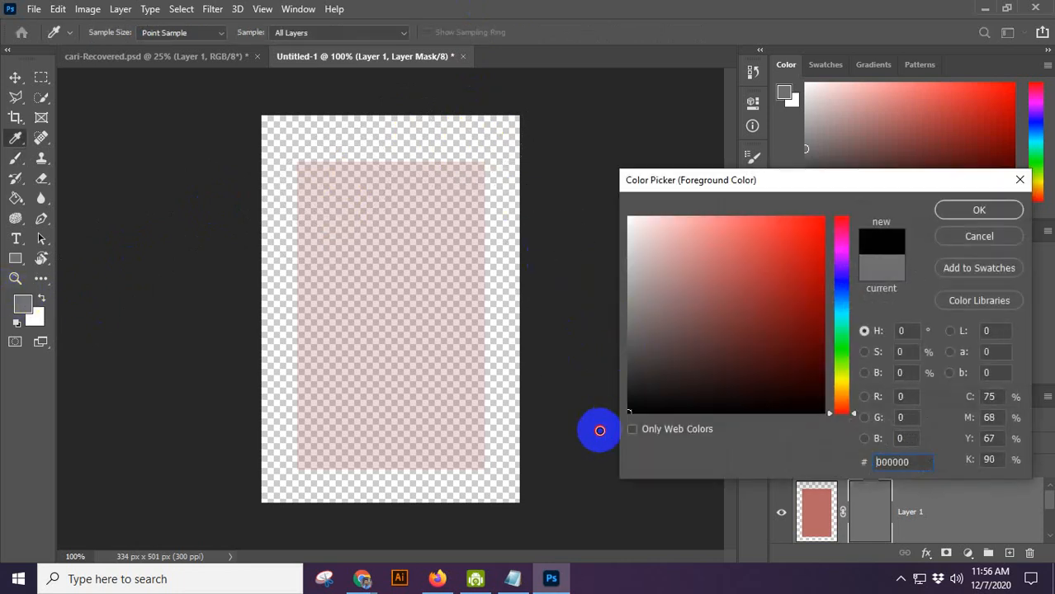
left_click(997, 214)
mouse_move(491, 119)
left_mouse_down()
mouse_move(563, 178)
mouse_move(471, 112)
mouse_move(566, 199)
mouse_move(497, 118)
mouse_move(342, 70)
mouse_move(488, 138)
mouse_move(430, 107)
mouse_move(513, 212)
left_mouse_up()
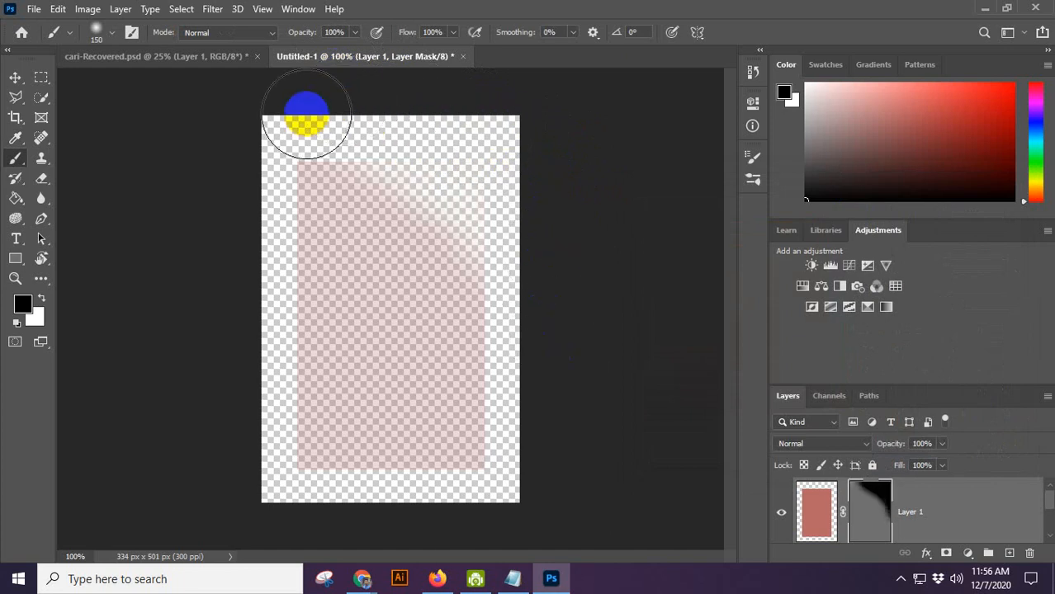
mouse_move(301, 105)
left_mouse_down()
mouse_move(510, 254)
mouse_move(298, 128)
mouse_move(528, 375)
left_mouse_up()
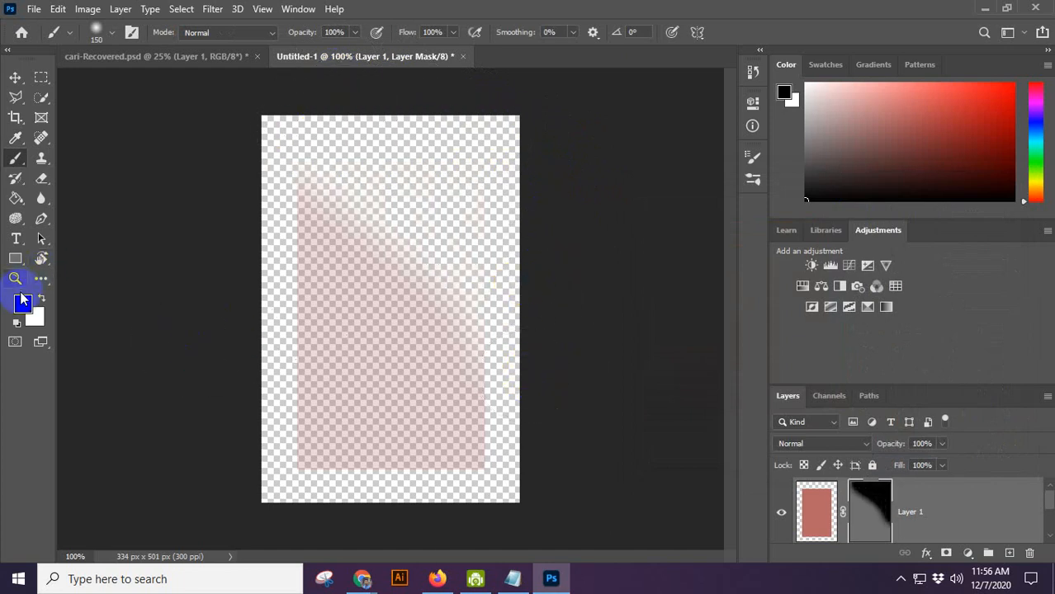
Set the foreground colour to white (ffffff) and brush over the entire mask of Layer 1 to restore the full rectangle.
left_click(20, 302)
left_click_drag(680, 308, 609, 202)
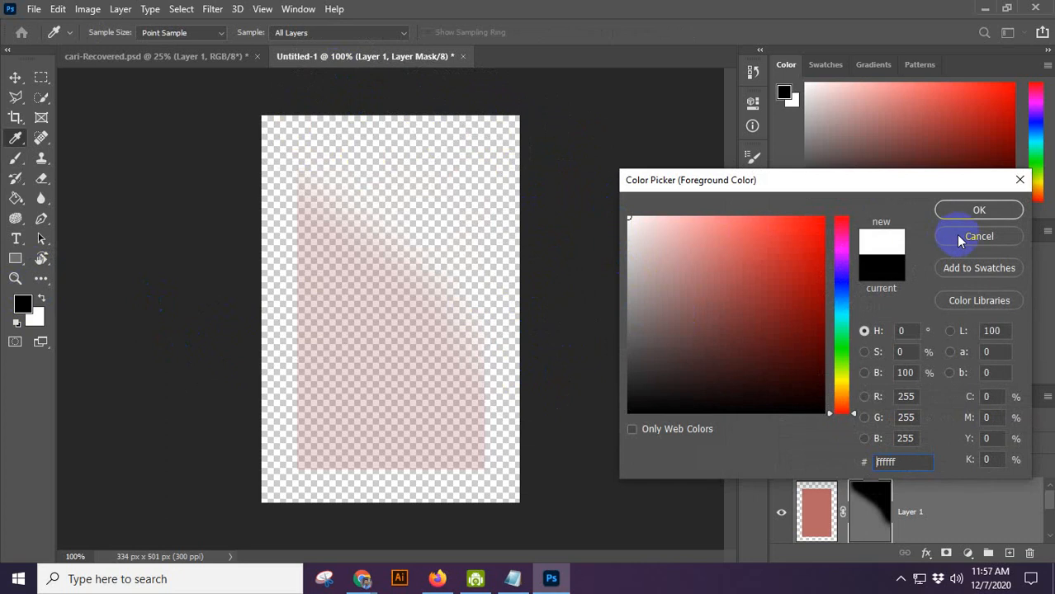
left_click(972, 210)
key("b")
mouse_move(475, 375)
left_mouse_down()
mouse_move(391, 183)
mouse_move(336, 345)
mouse_move(353, 442)
mouse_move(312, 476)
mouse_move(381, 71)
mouse_move(349, 442)
mouse_move(503, 82)
mouse_move(436, 94)
mouse_move(412, 495)
mouse_move(323, 238)
mouse_move(468, 145)
mouse_move(472, 105)
mouse_move(406, 349)
mouse_move(454, 166)
mouse_move(390, 545)
mouse_move(302, 173)
mouse_move(330, 587)
mouse_move(328, 183)
mouse_move(258, 194)
mouse_move(541, 133)
mouse_move(494, 530)
mouse_move(276, 484)
mouse_move(436, 453)
mouse_move(344, 155)
mouse_move(497, 132)
mouse_move(480, 525)
left_mouse_up()
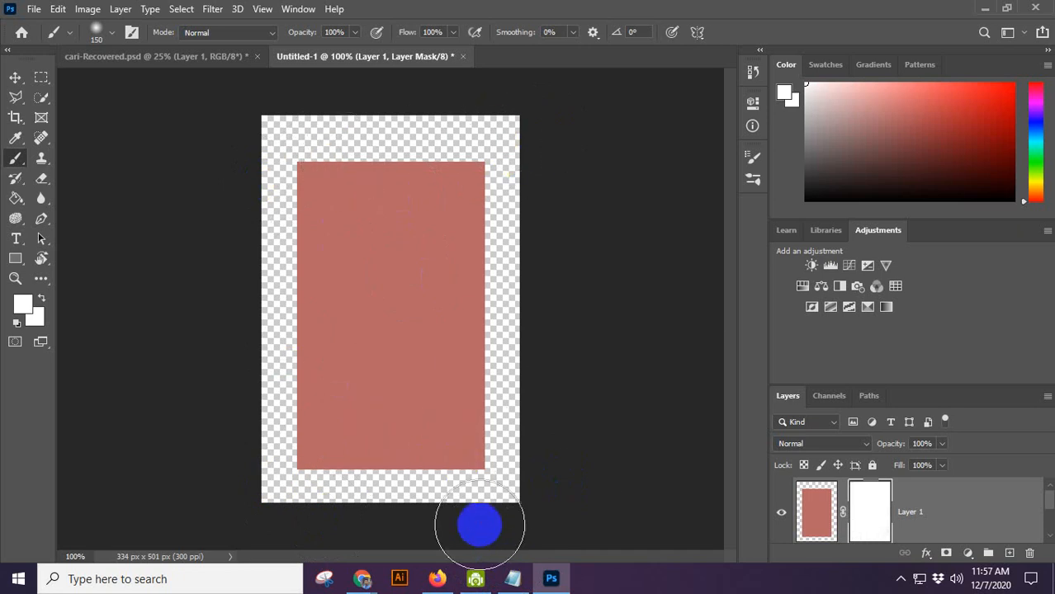
Select the mask of Layer 1 with the Move tool active and delete it without applying it to the layer.
left_click(14, 77)
left_click(293, 263)
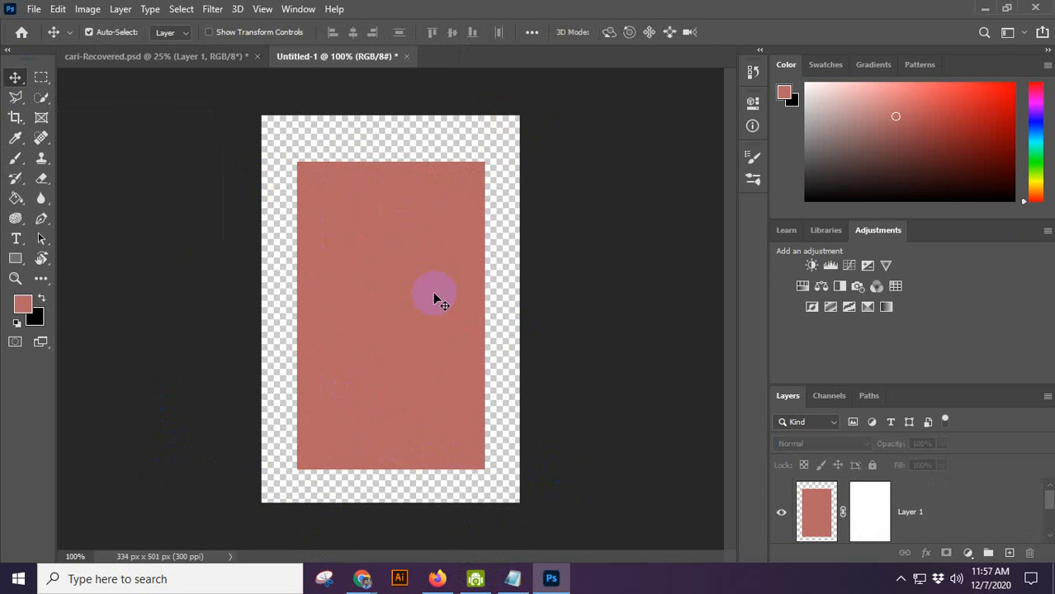
left_click(858, 506)
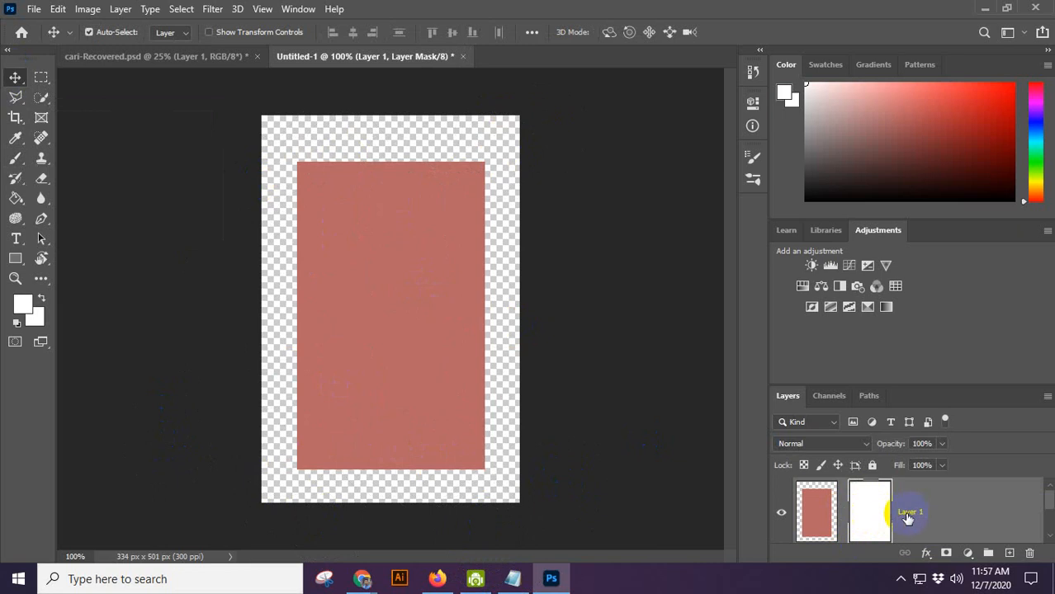
left_click_drag(849, 521, 1032, 554)
left_click(586, 224)
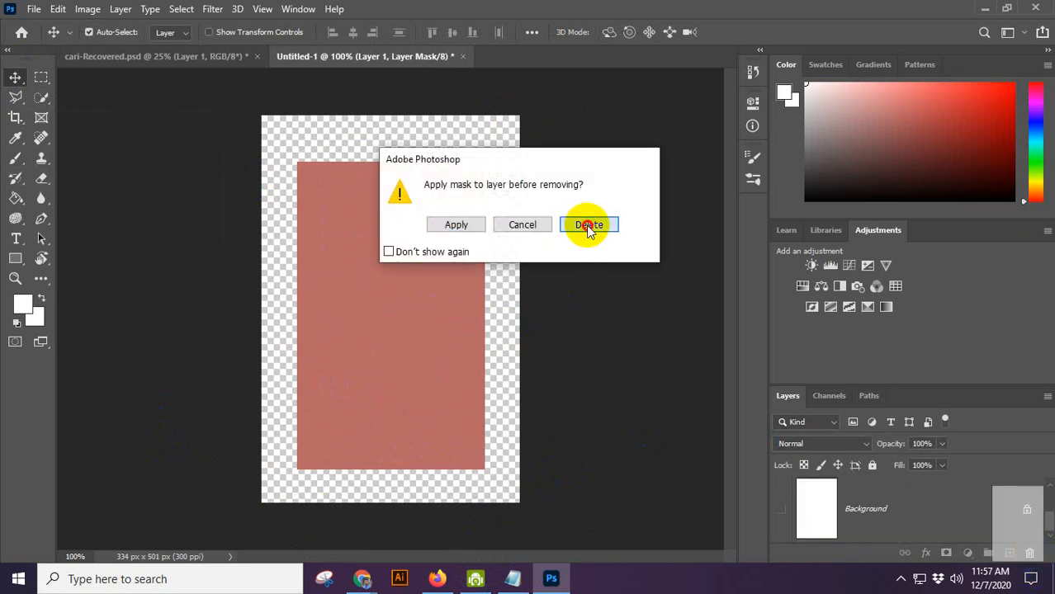
Add and remove a blank mask on Layer 1, and load the layer's rectangle as a selection.
left_click(946, 553)
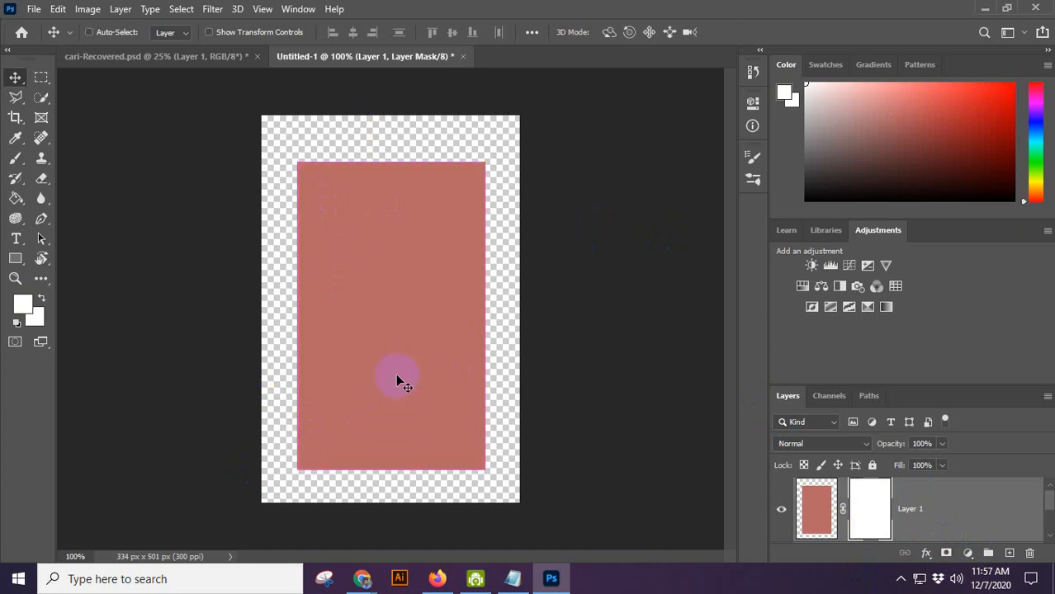
left_click(826, 507, "ctrl")
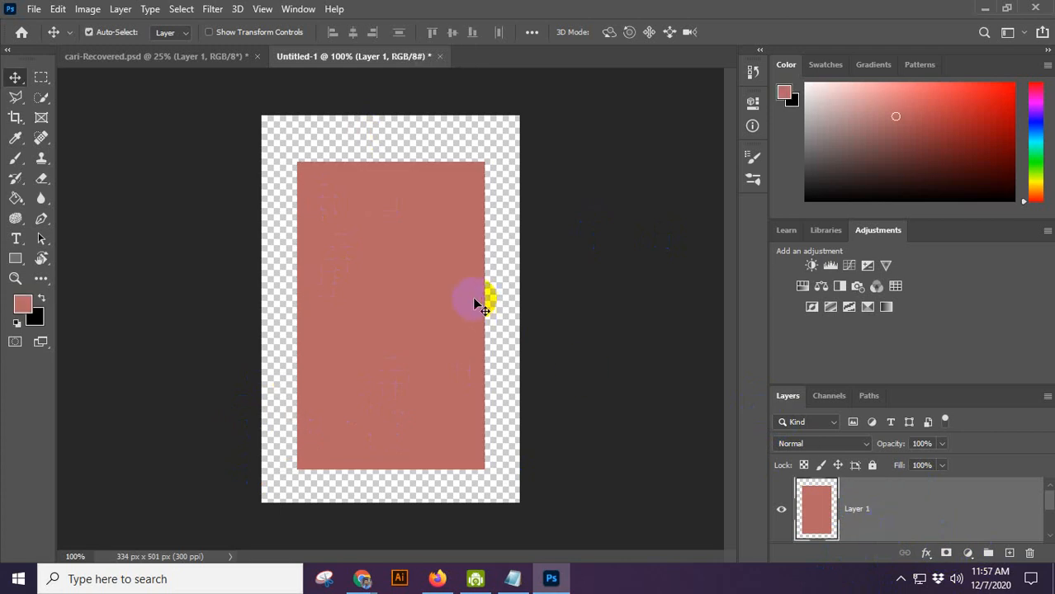
left_click(819, 501, "ctrl")
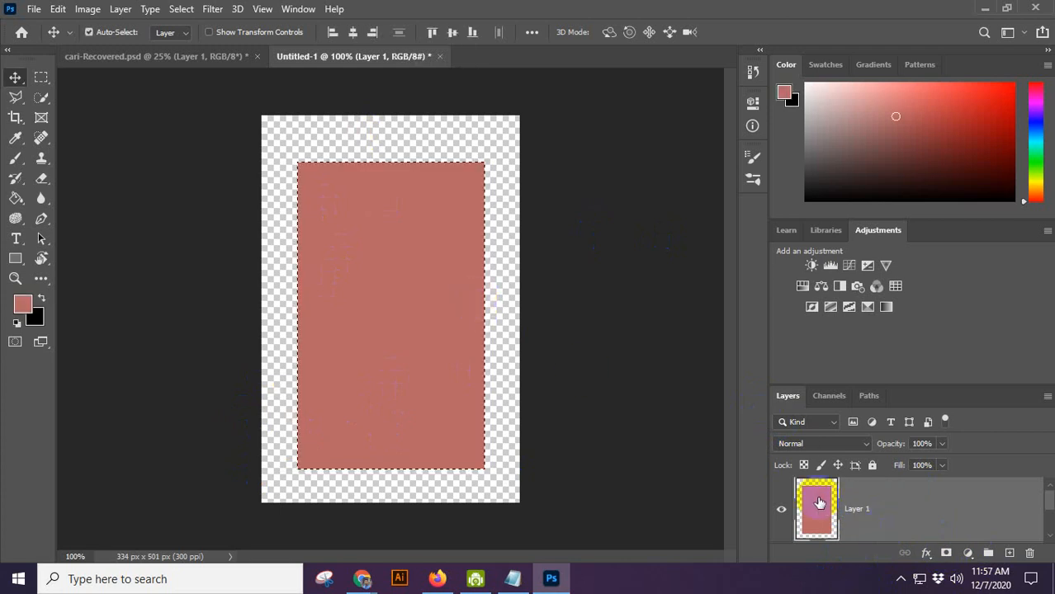
Try adding a mask to Layer 1 from the rectangle's selection, undo it, and clear the selection.
left_click(946, 553)
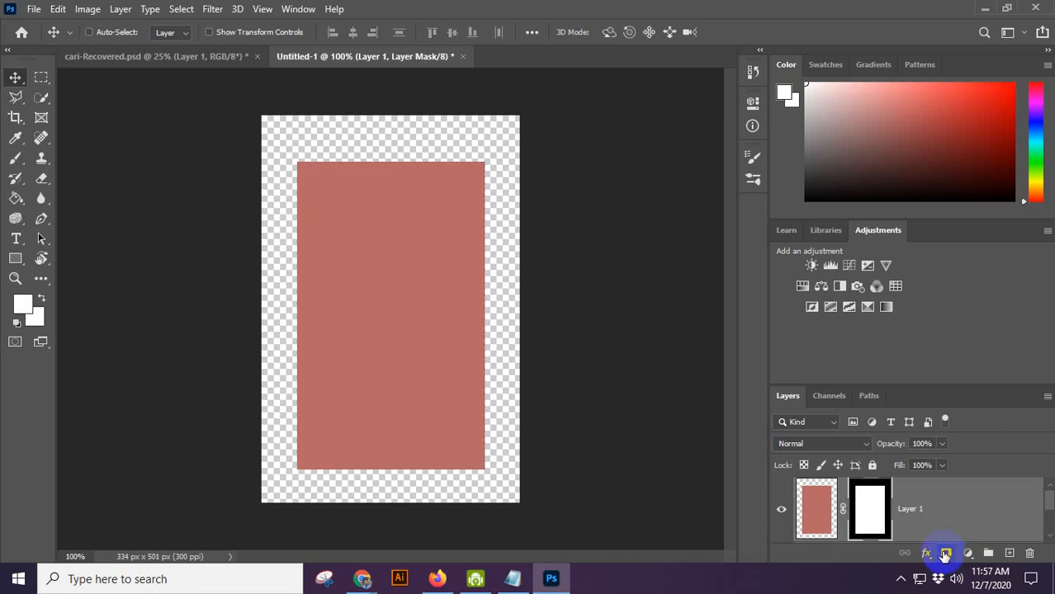
key("ctrl+z")
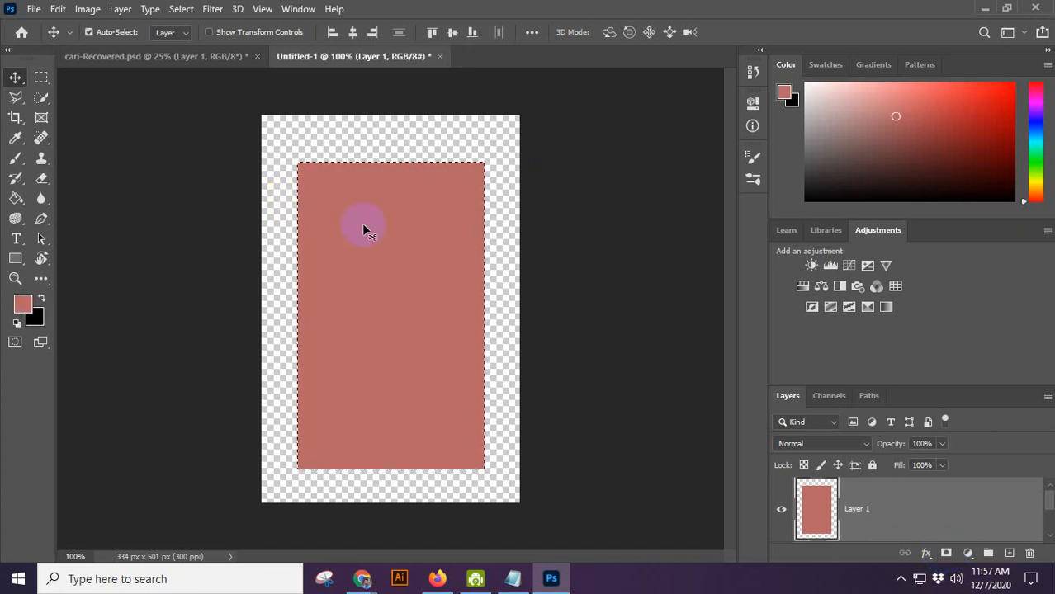
key("ctrl+d")
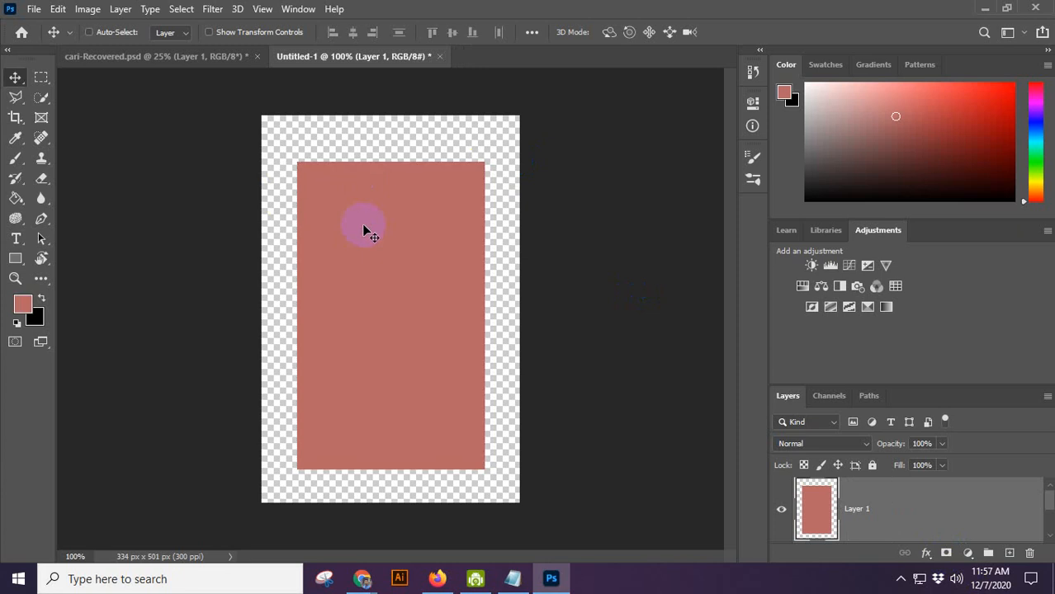
Add a white mask to Layer 1, invert it to black, and undo both changes.
left_click(947, 554)
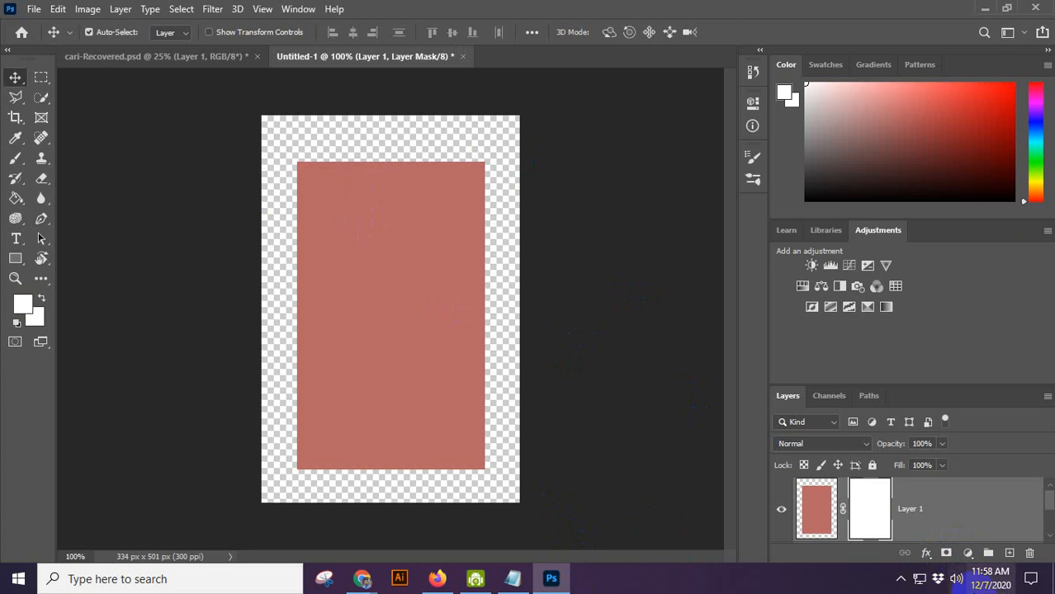
left_click(883, 511)
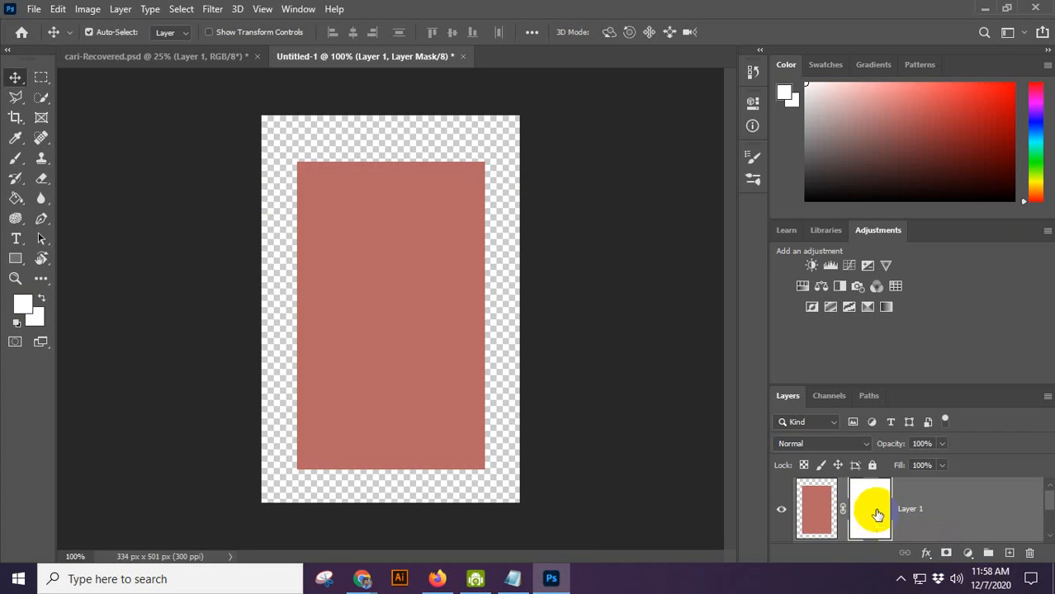
key("ctrl+i")
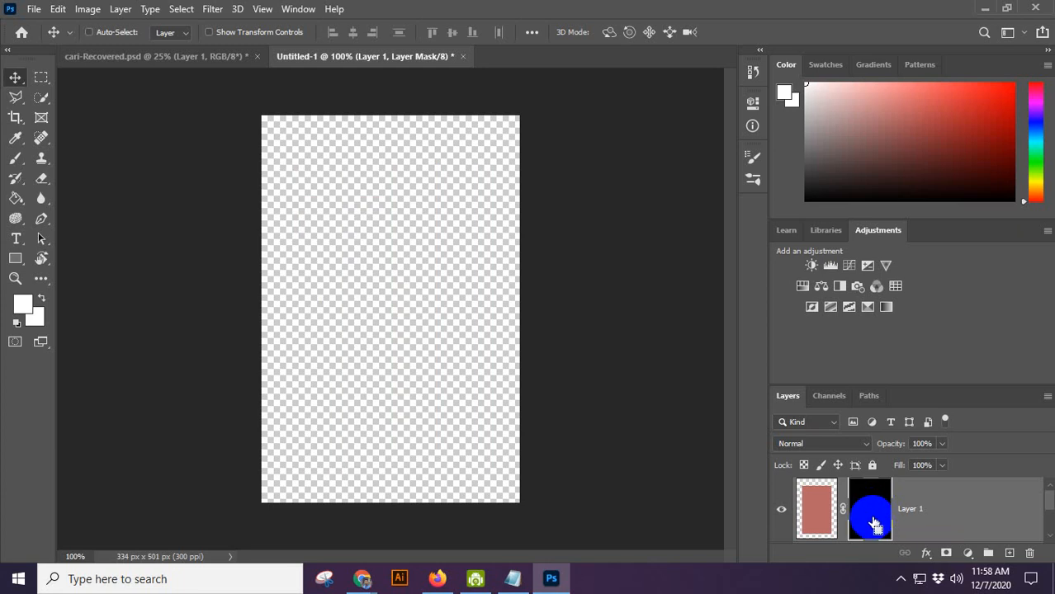
key("ctrl+z")
key("ctrl+z")
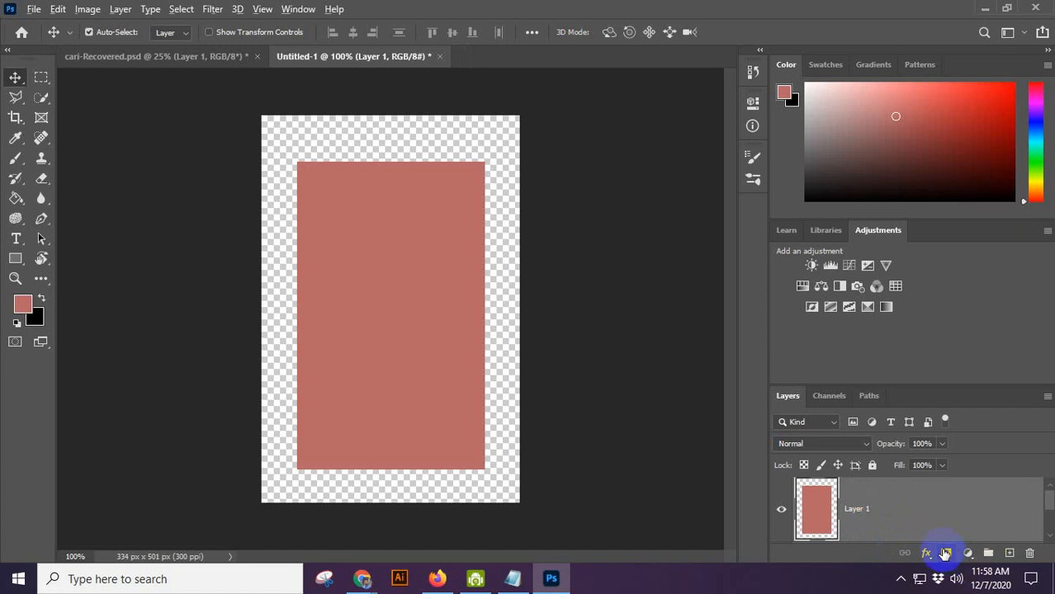
Add a black hide-all mask to Layer 1 and brush white over it to reveal the whole rectangle.
left_click(945, 552, "alt")
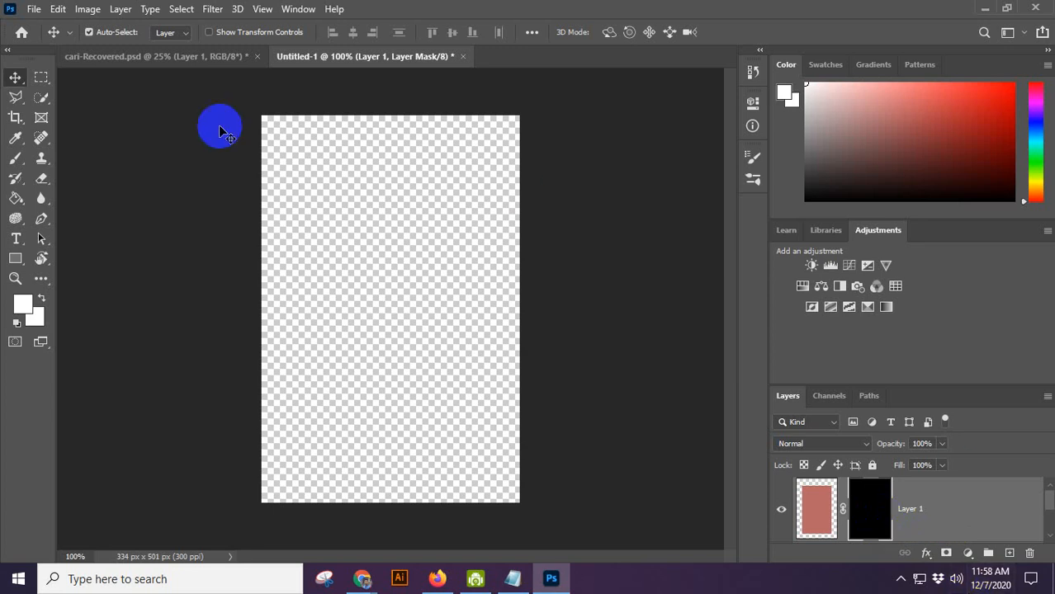
left_click(15, 159)
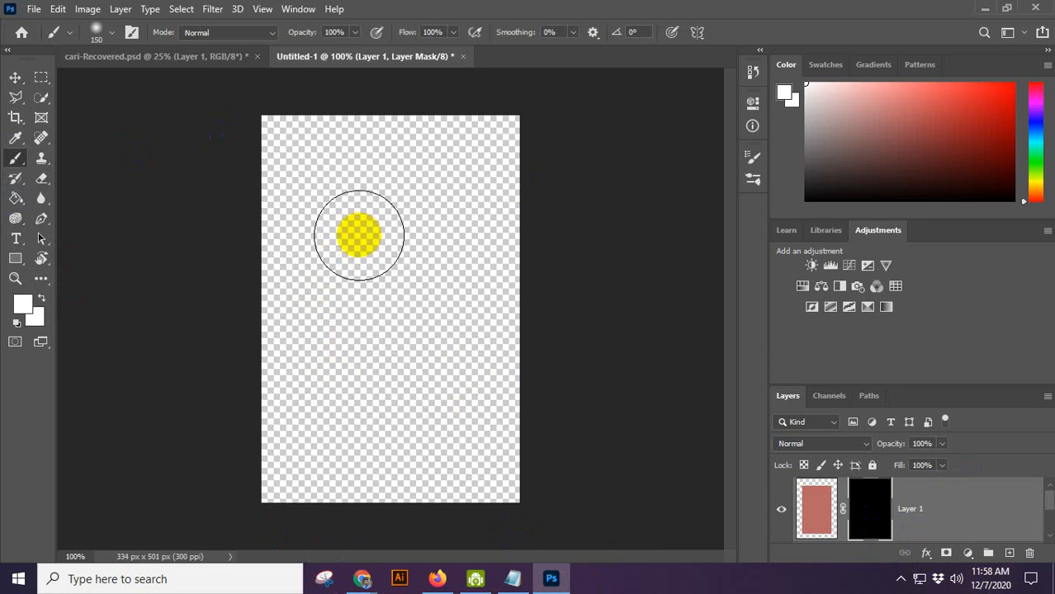
mouse_move(353, 229)
left_mouse_down()
mouse_move(351, 409)
mouse_move(347, 232)
mouse_move(373, 433)
mouse_move(373, 232)
mouse_move(405, 430)
mouse_move(404, 249)
mouse_move(436, 494)
mouse_move(402, 226)
mouse_move(399, 360)
mouse_move(384, 271)
left_mouse_up()
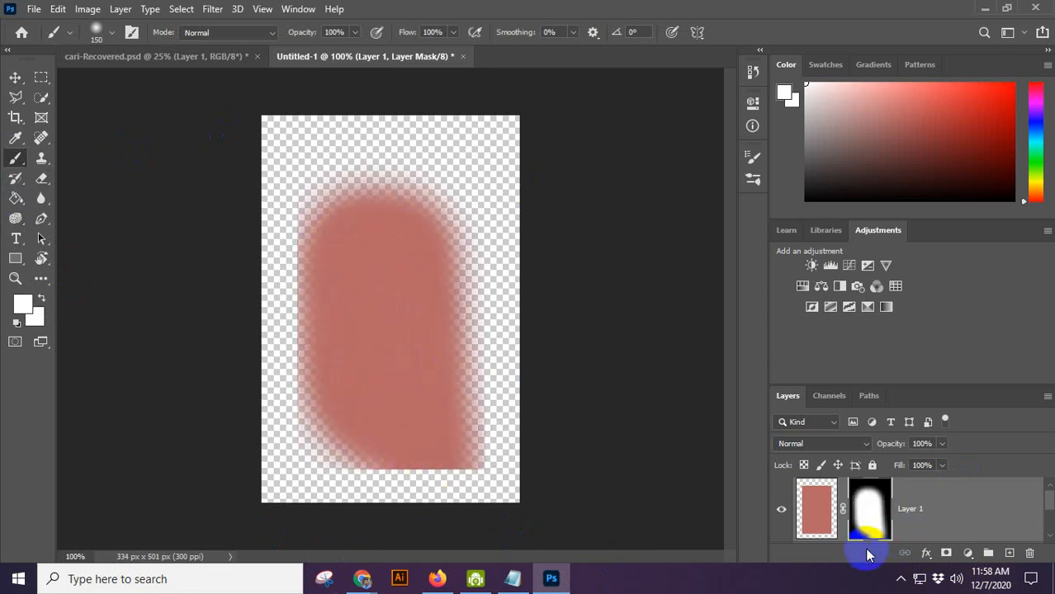
left_click(859, 495)
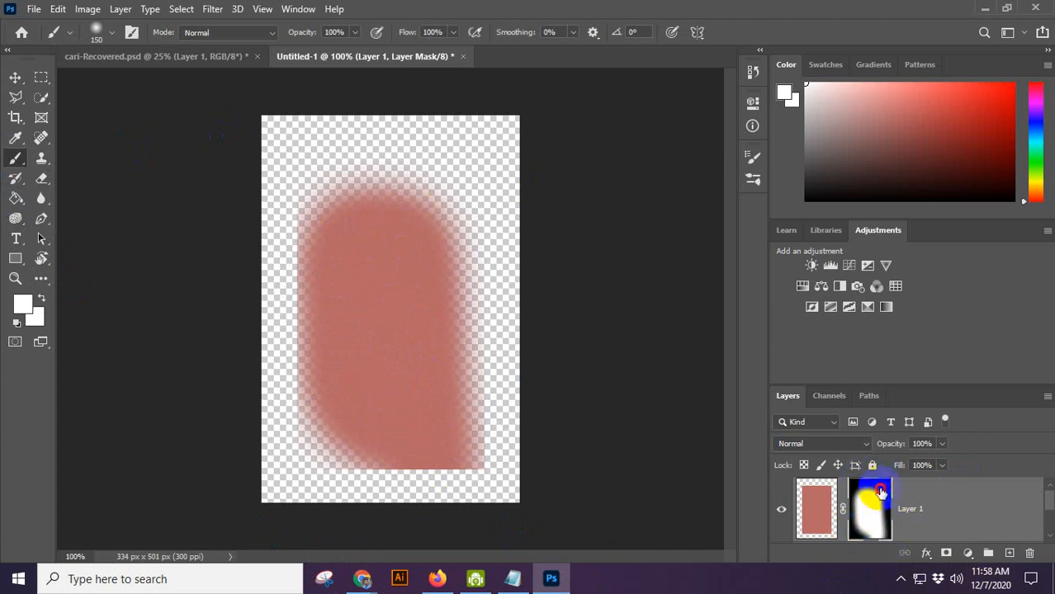
mouse_move(356, 360)
left_mouse_down()
mouse_move(322, 457)
mouse_move(369, 193)
mouse_move(389, 322)
mouse_move(386, 176)
mouse_move(308, 201)
mouse_move(365, 214)
mouse_move(452, 279)
mouse_move(456, 221)
mouse_move(444, 386)
mouse_move(425, 157)
mouse_move(448, 427)
mouse_move(468, 359)
mouse_move(493, 467)
mouse_move(473, 175)
mouse_move(447, 160)
left_mouse_up()
mouse_move(256, 406)
left_mouse_down()
mouse_move(377, 481)
mouse_move(437, 473)
mouse_move(310, 318)
mouse_move(256, 177)
mouse_move(447, 184)
left_mouse_up()
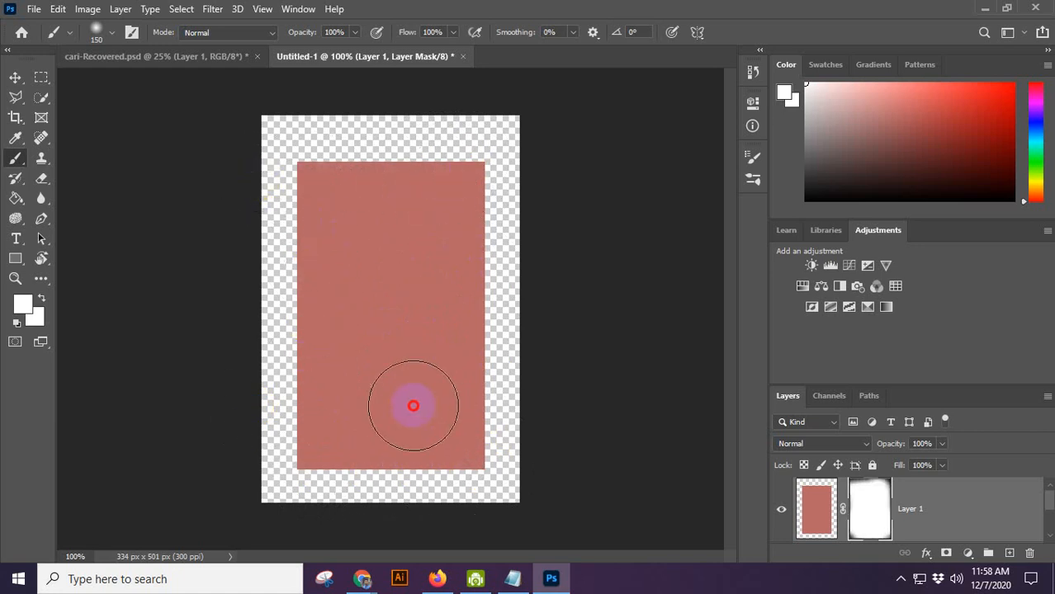
mouse_move(413, 405)
left_mouse_down()
mouse_move(351, 483)
mouse_move(322, 399)
mouse_move(378, 125)
mouse_move(481, 250)
mouse_move(427, 342)
left_mouse_up()
Load Layer 1's mask as a selection, group the layer, and reselect its mask inside the group.
left_click(873, 507)
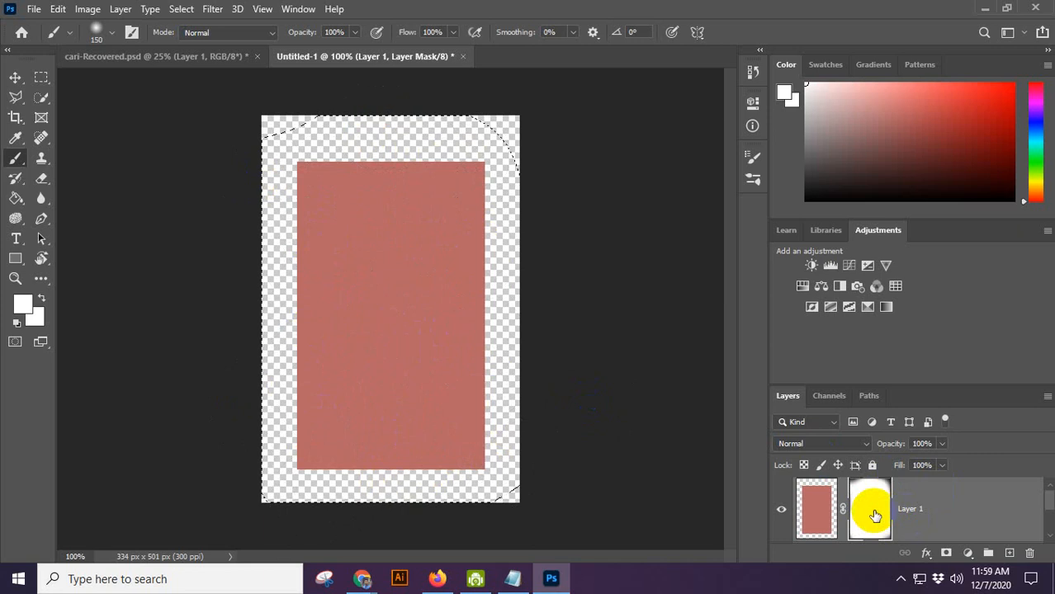
key("ctrl+g")
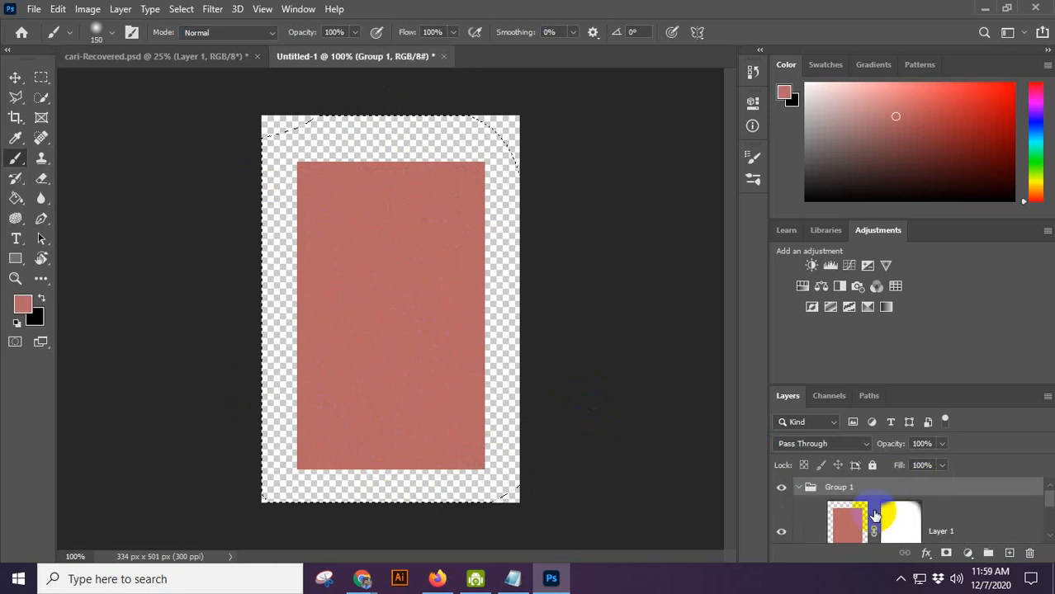
key("ctrl+z")
left_click(899, 507)
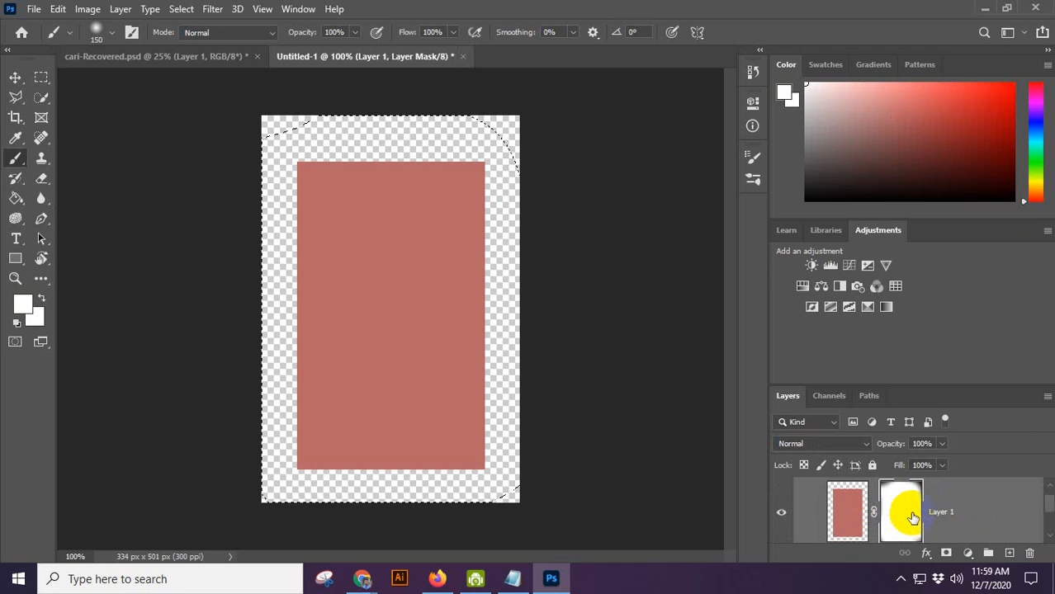
scroll(912, 518, "down", 1)
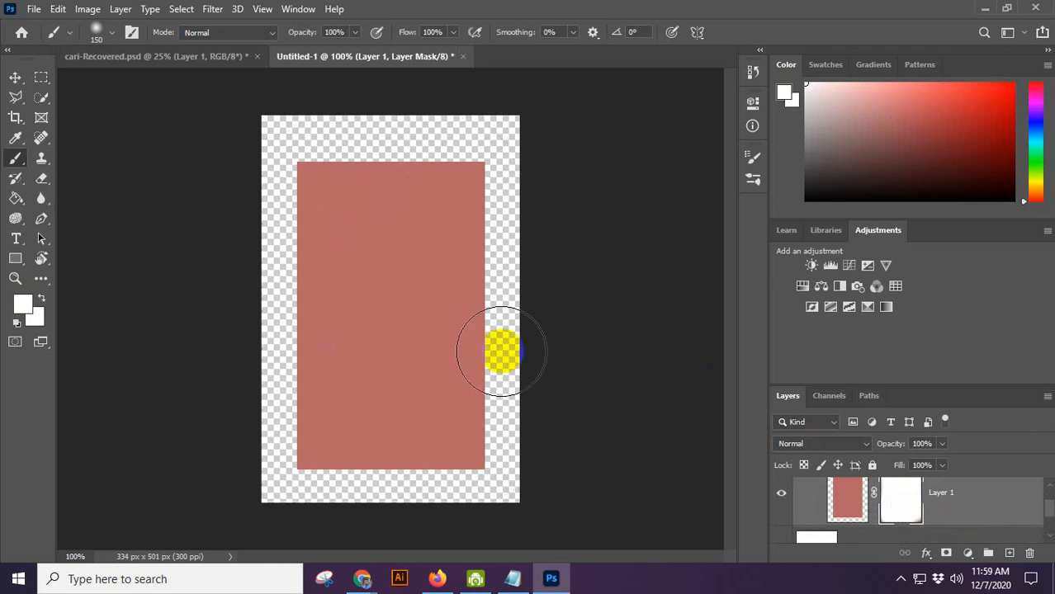
Examine Layer 1's image and mask thumbnails in turn and inspect the rectangle on the canvas closely.
left_click(914, 507)
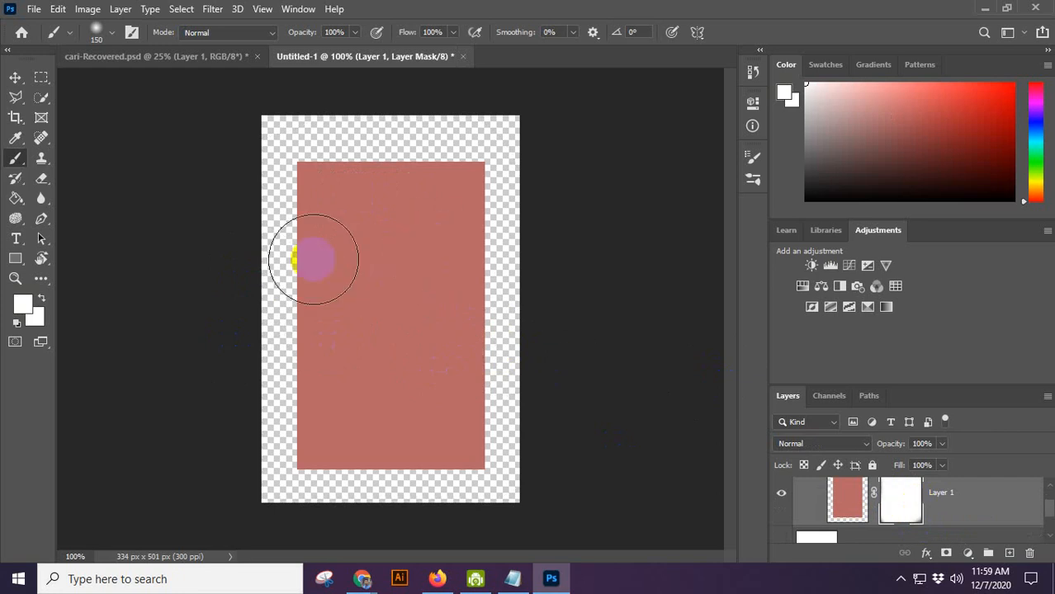
scroll(851, 505, "down", 1)
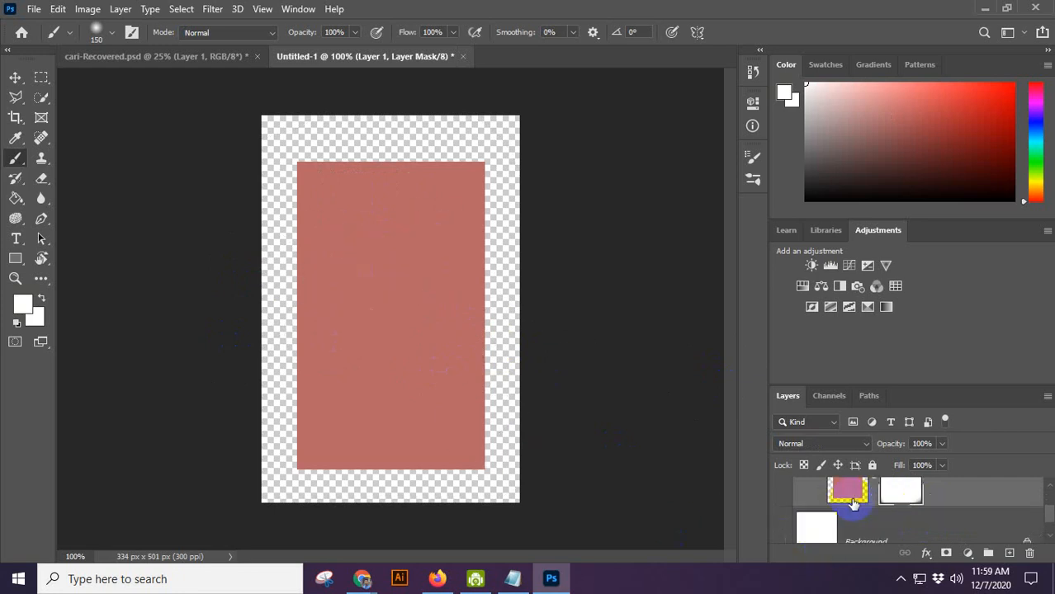
scroll(853, 502, "up", 3)
left_click(845, 516)
left_click(917, 517)
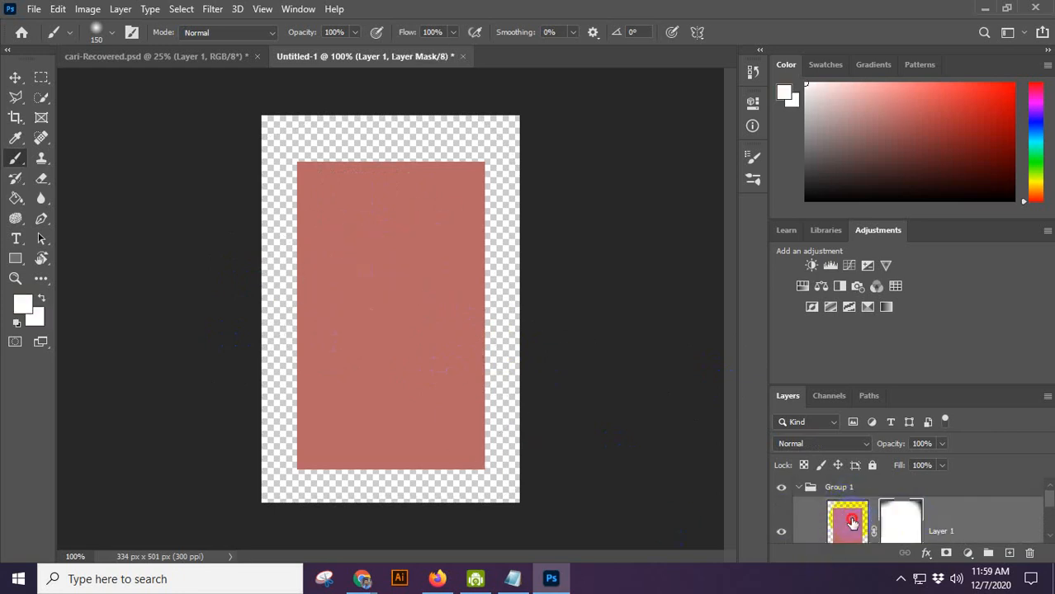
left_click(852, 522)
scroll(329, 265, "down", 2, "alt")
scroll(334, 259, "up", 1, "alt")
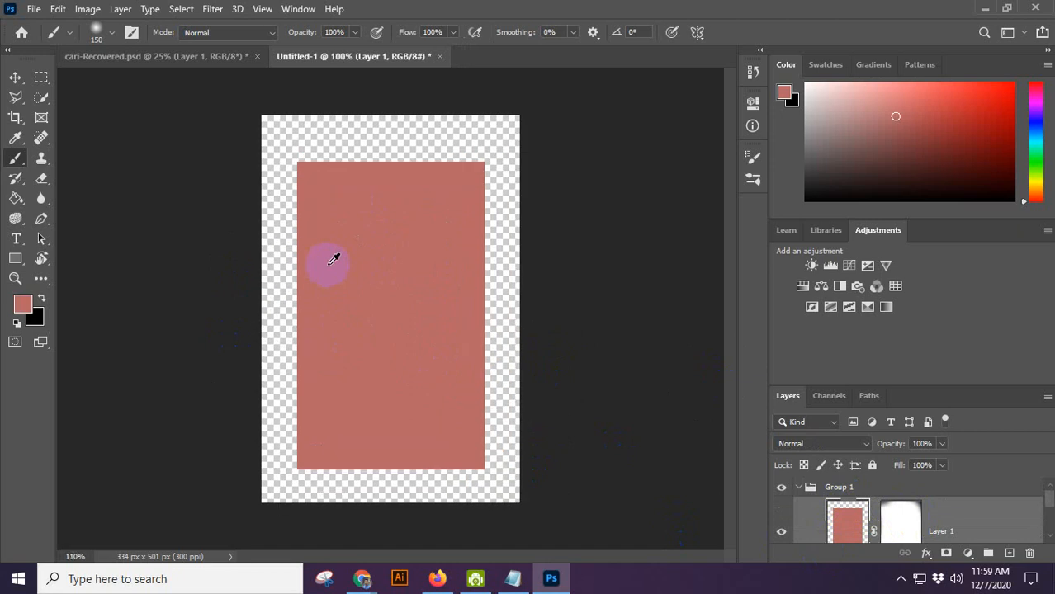
scroll(334, 259, "up", 1, "alt")
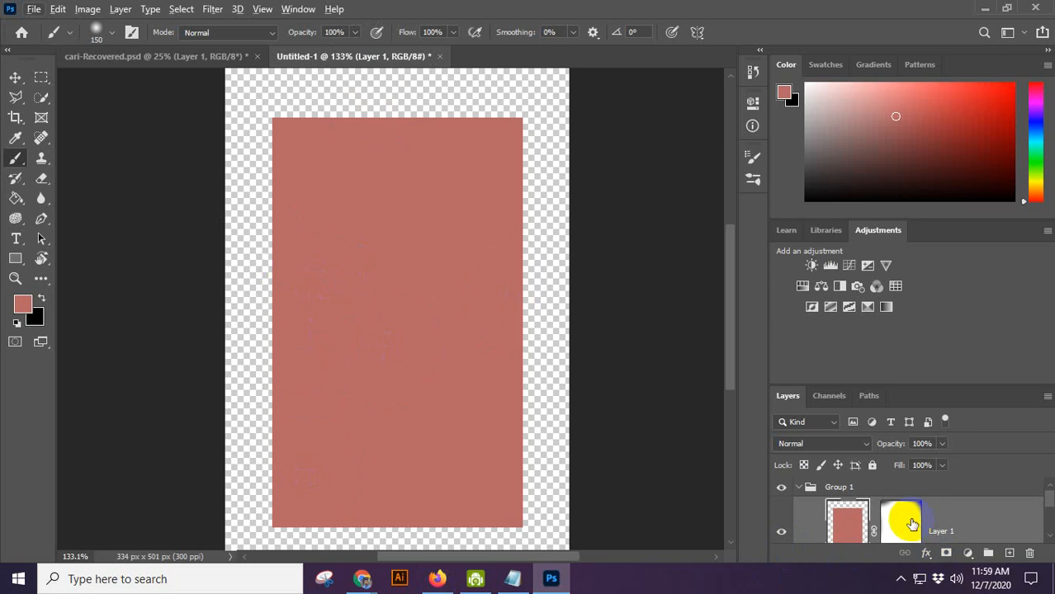
Display Layer 1's mask alone, set the brush hardness to 100%, and paint white over the dark areas along its left edge.
left_click(903, 524, "alt")
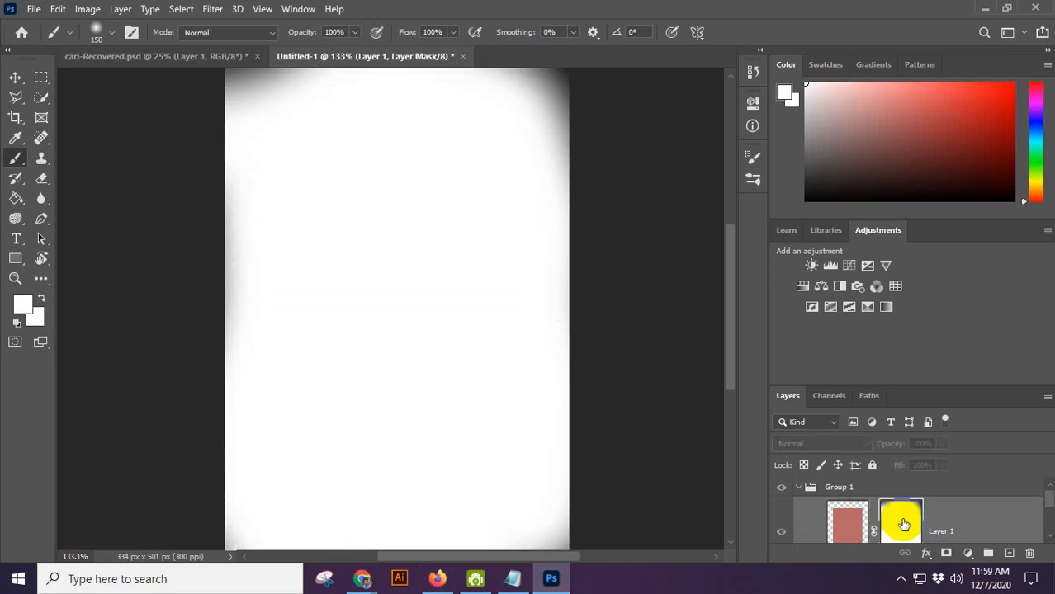
scroll(412, 245, "down", 1, "alt")
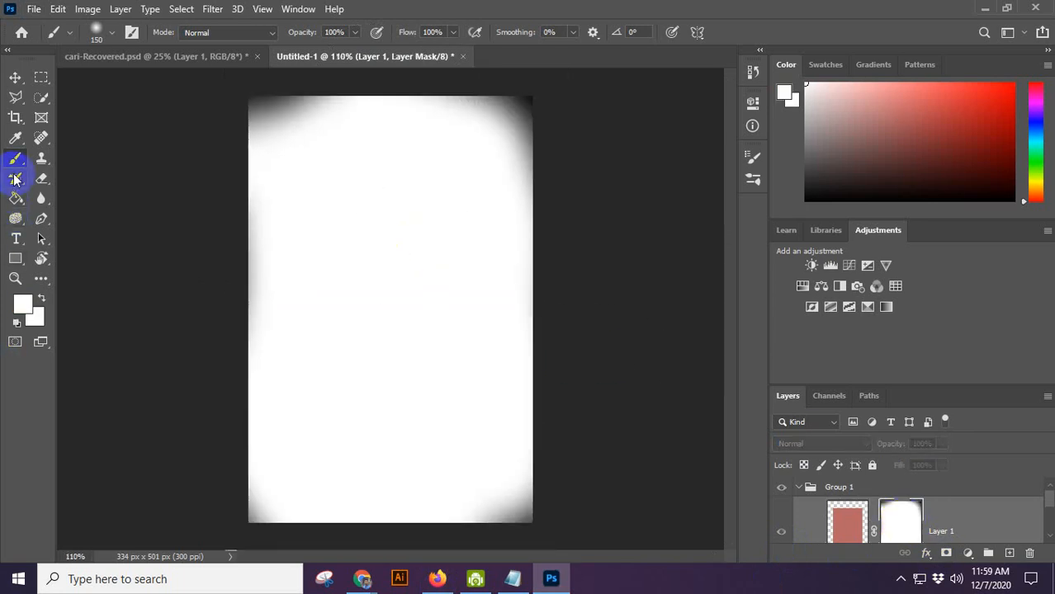
left_click(101, 31)
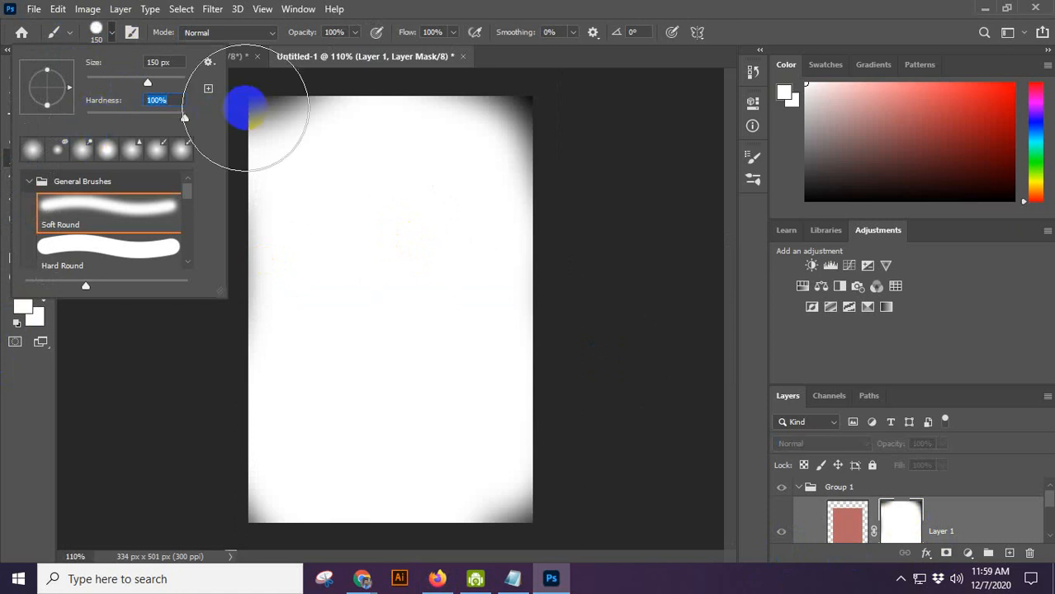
mouse_move(252, 113)
left_mouse_down()
mouse_move(248, 518)
mouse_move(19, 302)
mouse_move(108, 318)
left_mouse_up()
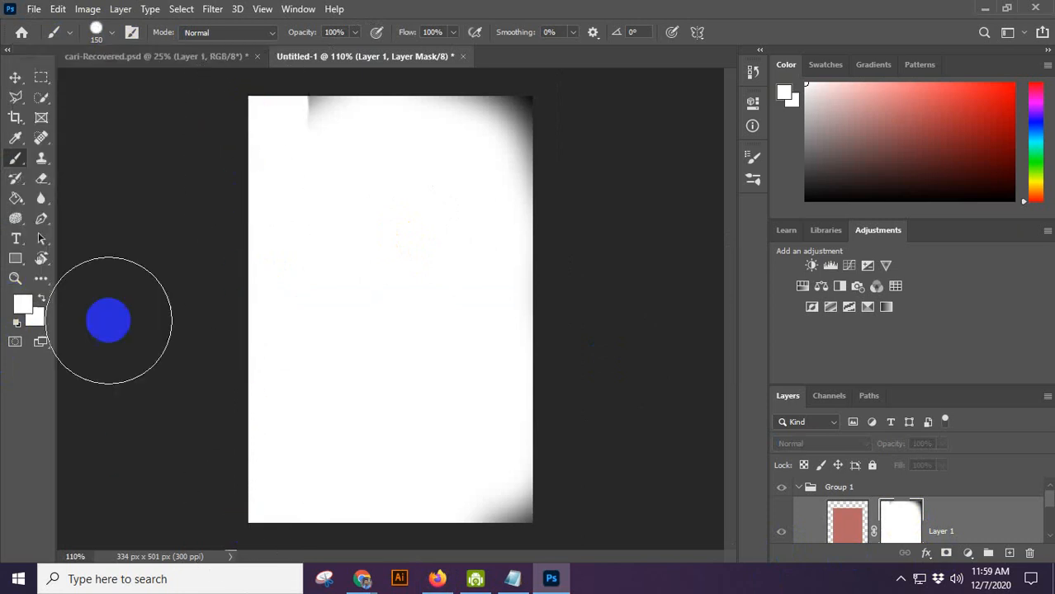
Set the foreground colour to black (000000) and paint all four borders of the mask, leaving a white rectangle in the middle.
left_click(35, 307)
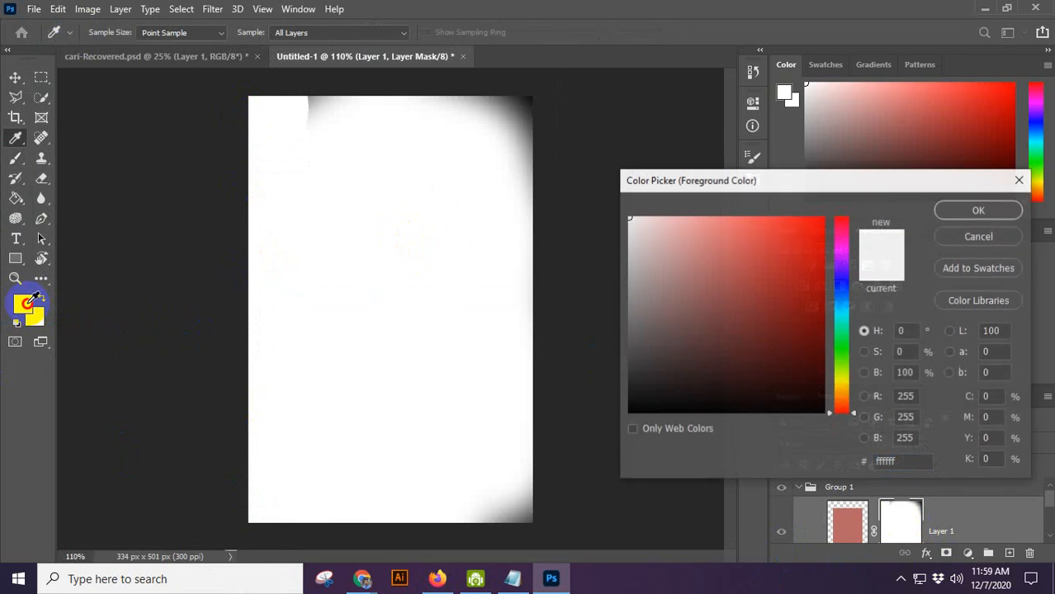
left_click(635, 421)
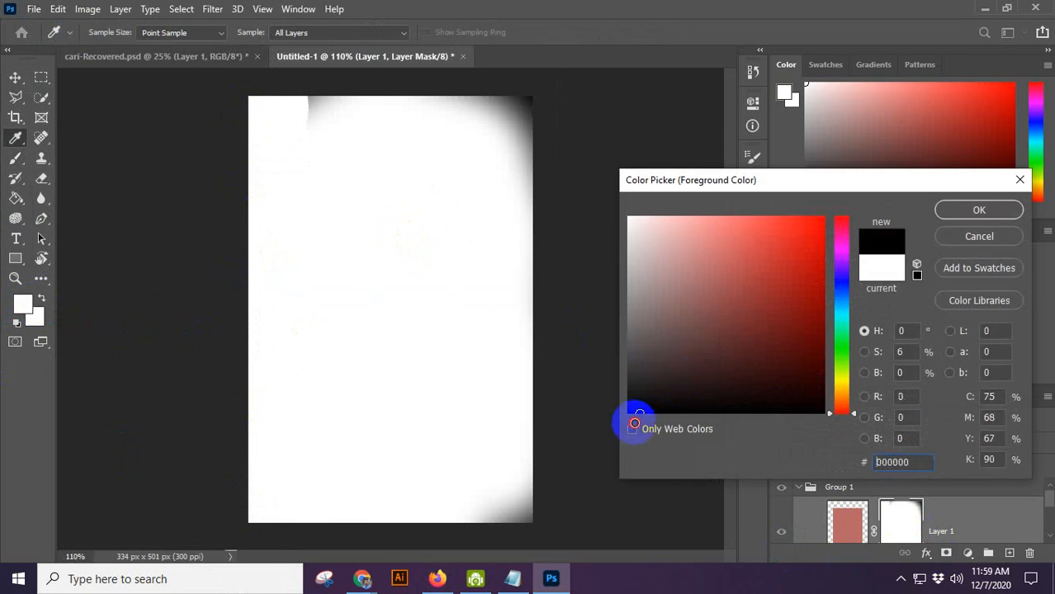
left_click(970, 210)
left_click_drag(215, 111, 241, 256)
left_click_drag(228, 165, 245, 582)
left_click_drag(244, 97, 264, 514)
mouse_move(270, 52)
left_mouse_down()
mouse_move(318, 78)
mouse_move(594, 103)
mouse_move(572, 96)
mouse_move(605, 575)
mouse_move(456, 516)
mouse_move(163, 528)
mouse_move(679, 546)
mouse_move(202, 488)
mouse_move(457, 501)
left_mouse_up()
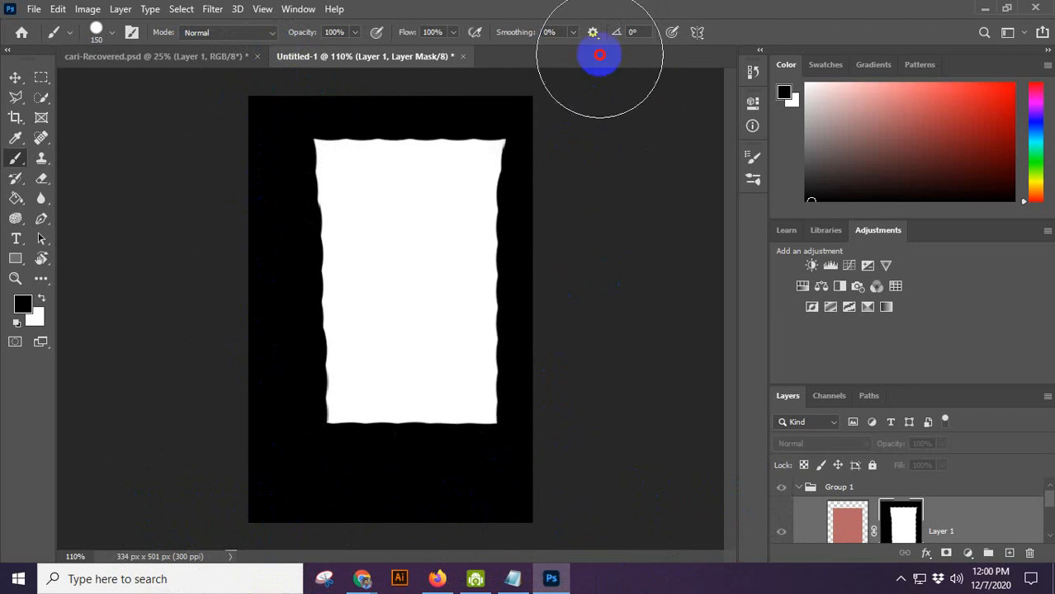
mouse_move(599, 55)
left_mouse_down()
mouse_move(549, 472)
mouse_move(544, 47)
mouse_move(549, 483)
left_mouse_up()
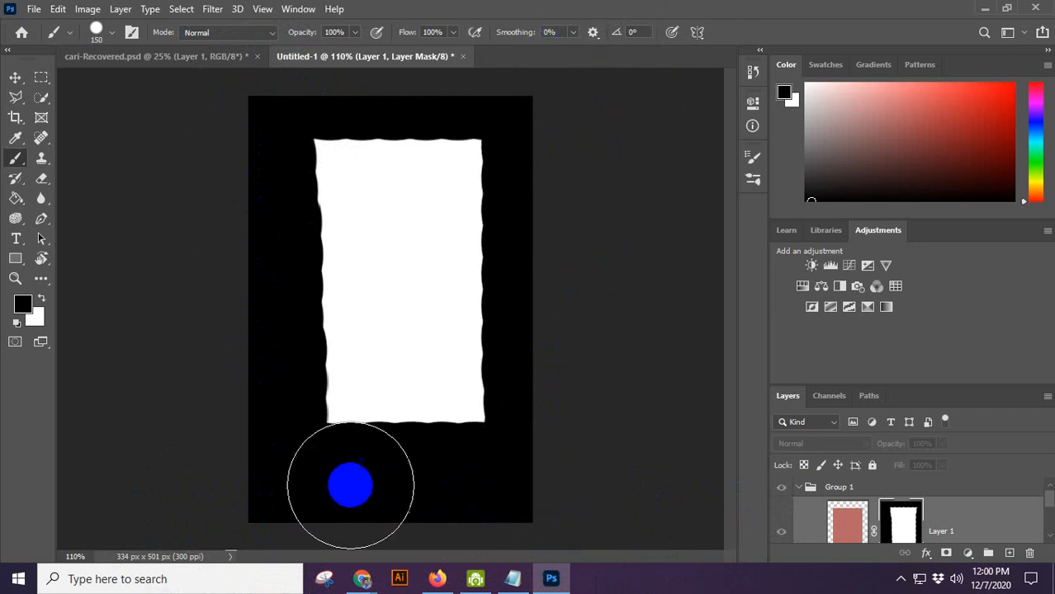
left_click_drag(256, 73, 683, 85)
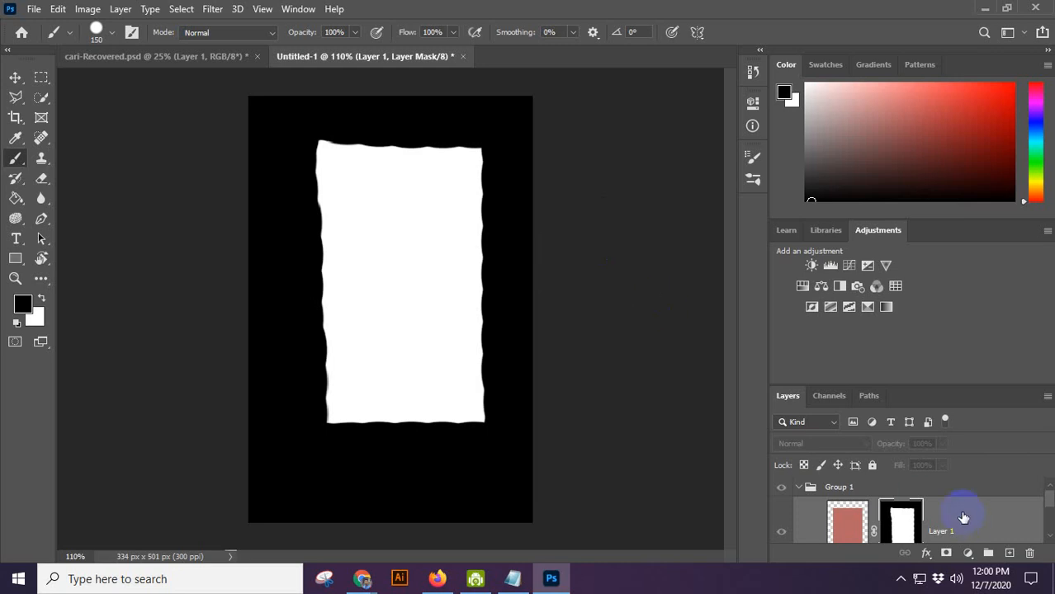
Compare Layer 1's masked rectangle with its mask by switching between the normal view and the mask-only view.
left_click(847, 524)
left_click(847, 525)
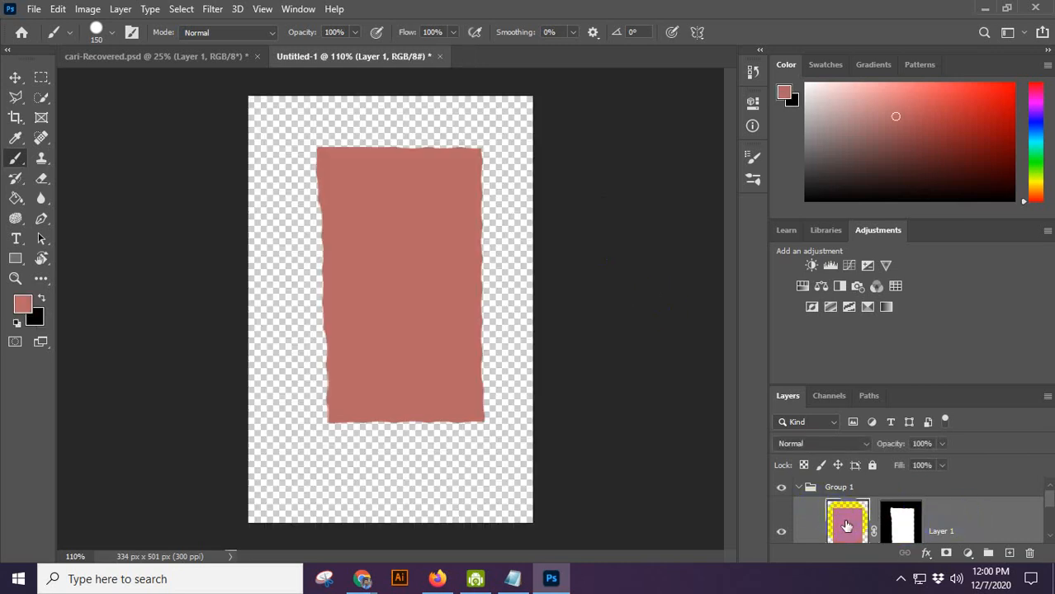
left_click(902, 525)
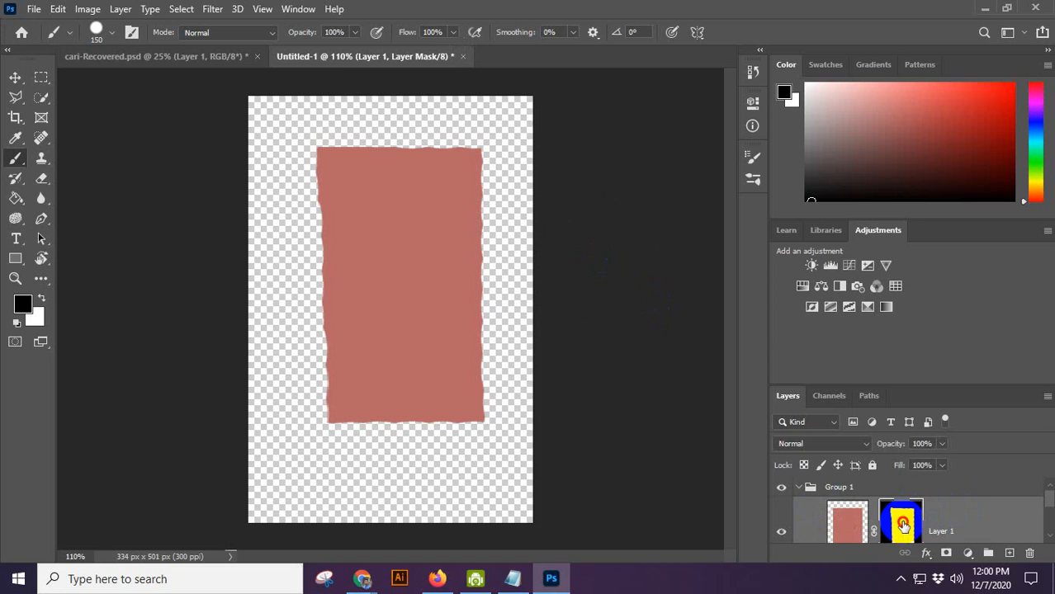
left_click(903, 526, "alt")
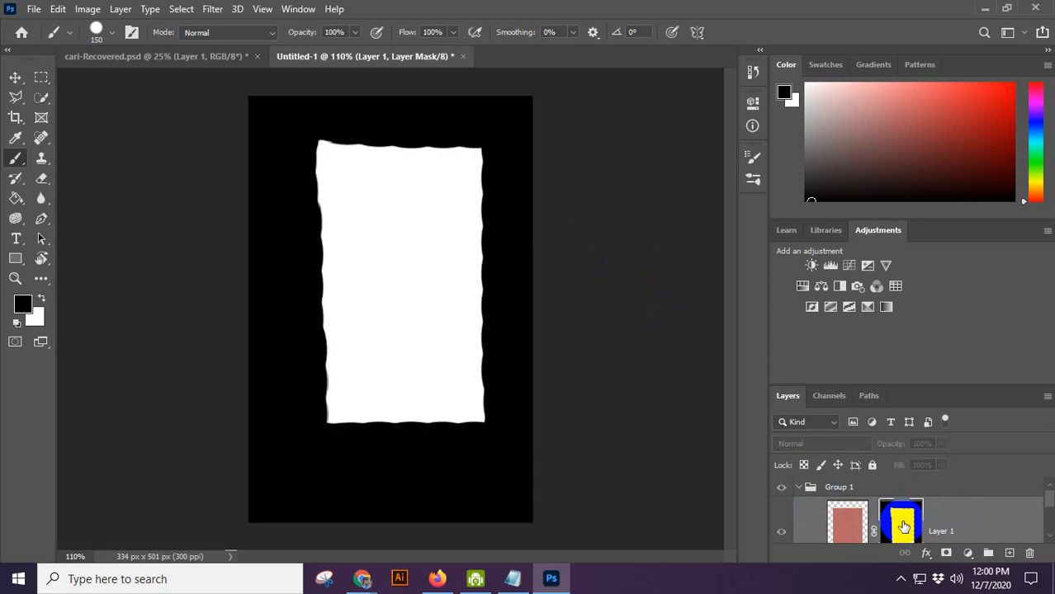
left_click(903, 525, "alt")
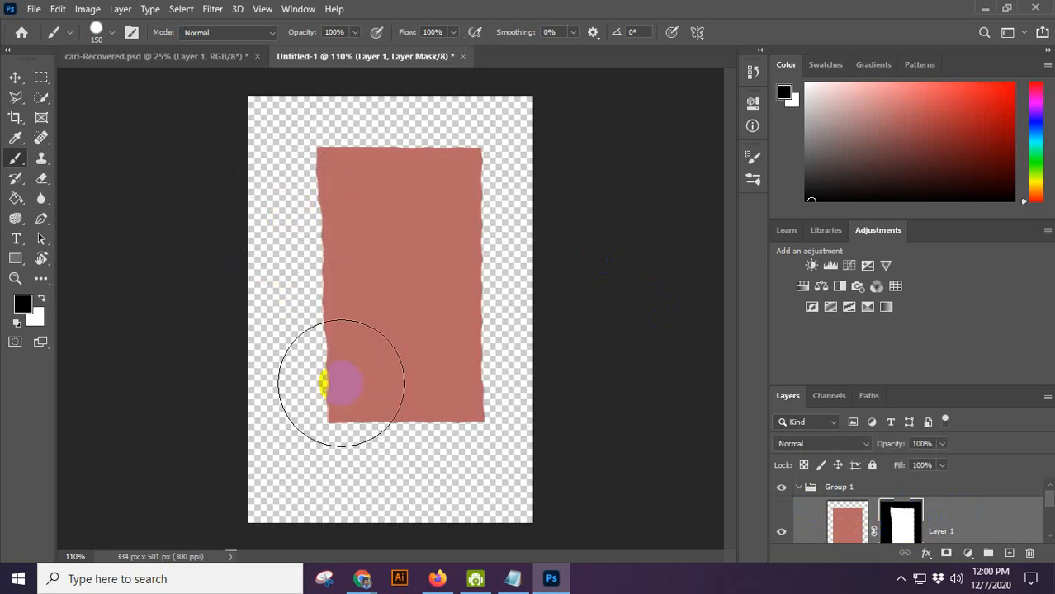
left_click(907, 515, "alt")
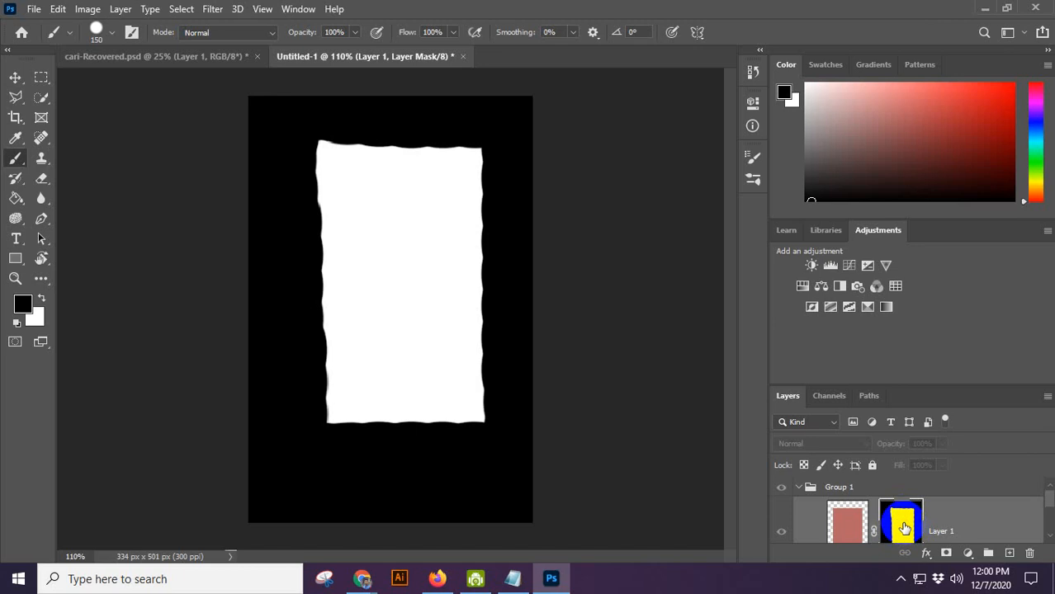
Return from the mask-only view and paint white on Layer 1's mask to reveal the rectangle out to its edges.
left_click(904, 527, "alt")
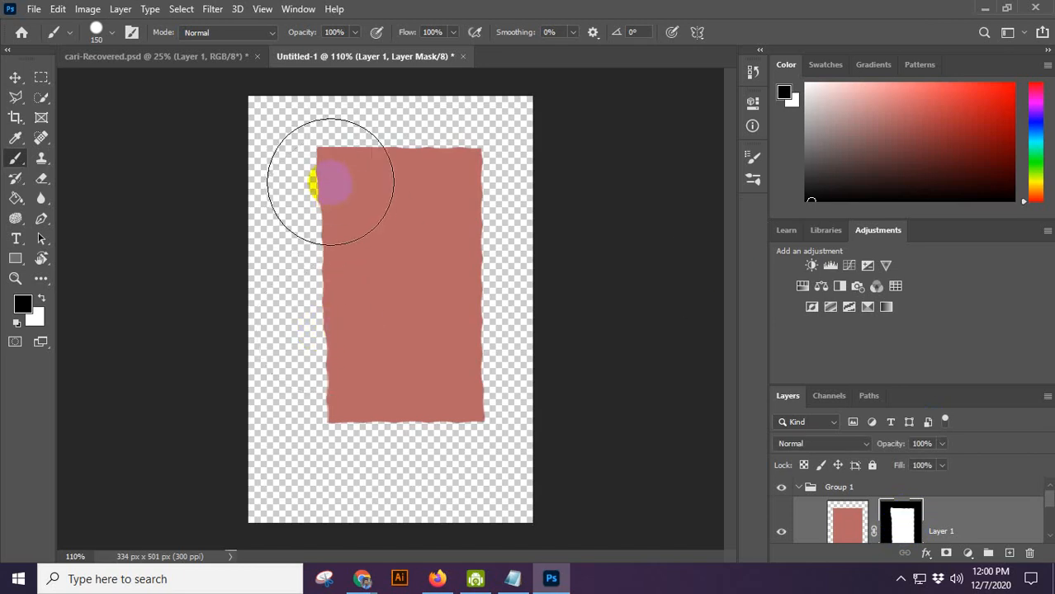
left_click(41, 299)
mouse_move(332, 212)
left_mouse_down()
mouse_move(375, 395)
mouse_move(349, 322)
mouse_move(348, 199)
mouse_move(371, 185)
mouse_move(445, 181)
mouse_move(459, 386)
mouse_move(328, 393)
mouse_move(355, 190)
mouse_move(336, 189)
mouse_move(335, 174)
mouse_move(433, 278)
mouse_move(433, 426)
mouse_move(325, 425)
mouse_move(377, 443)
mouse_move(468, 446)
mouse_move(468, 375)
mouse_move(318, 483)
left_mouse_up()
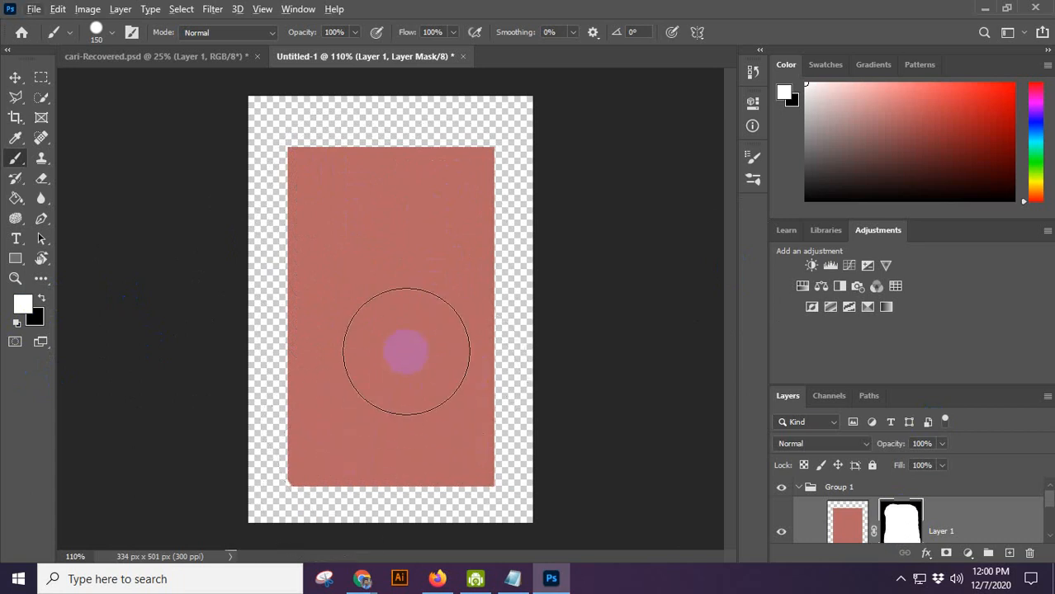
key("ctrl+minus")
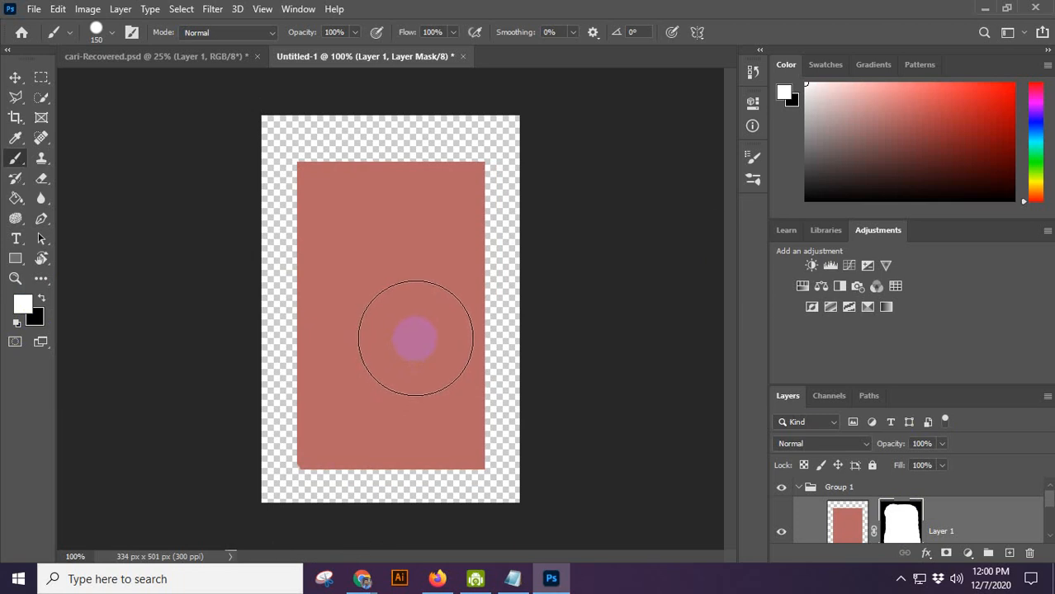
Disable and re-enable Layer 1's mask, and dab white over the rectangle's lower-left corner.
left_click(912, 525)
left_click(904, 525, "shift")
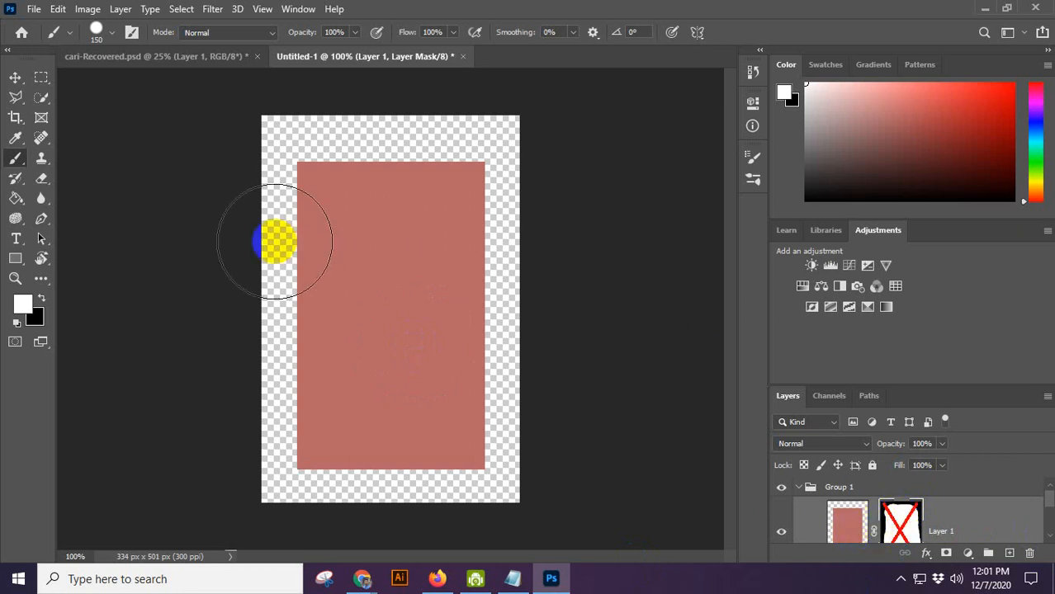
key("ctrl+z")
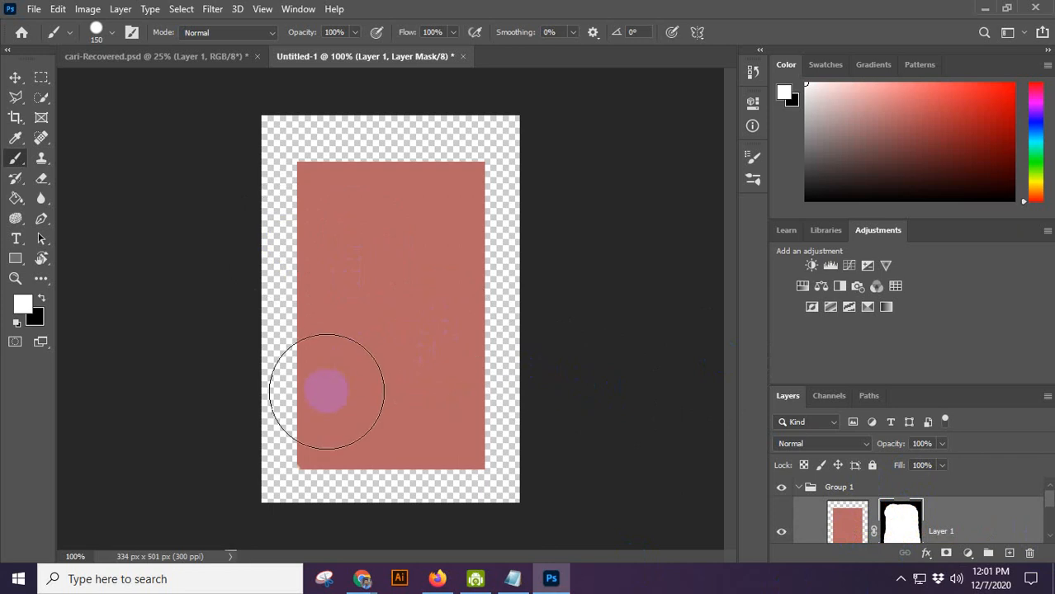
left_click(324, 440)
left_click(304, 420)
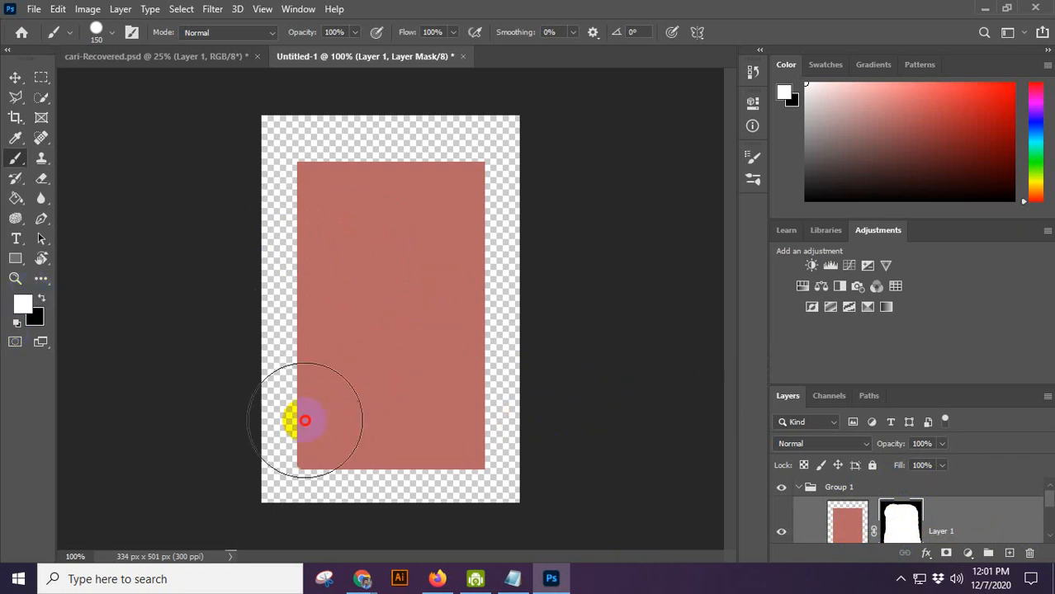
Paint black across the lower part of Layer 1's mask to hide the bottom of the rectangle.
left_click(43, 300)
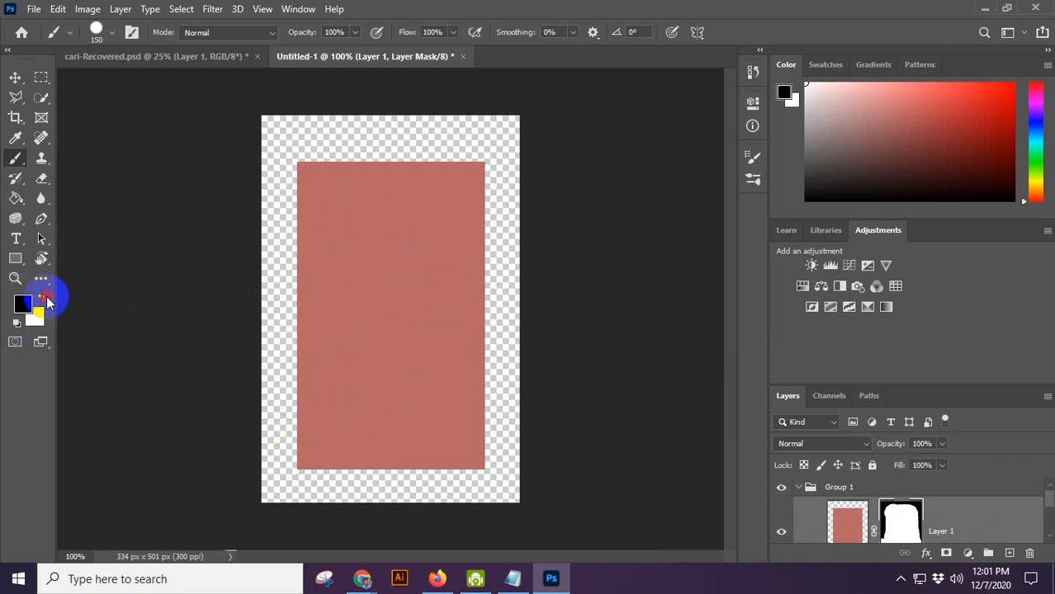
mouse_move(196, 410)
left_mouse_down()
mouse_move(435, 428)
mouse_move(146, 429)
left_mouse_up()
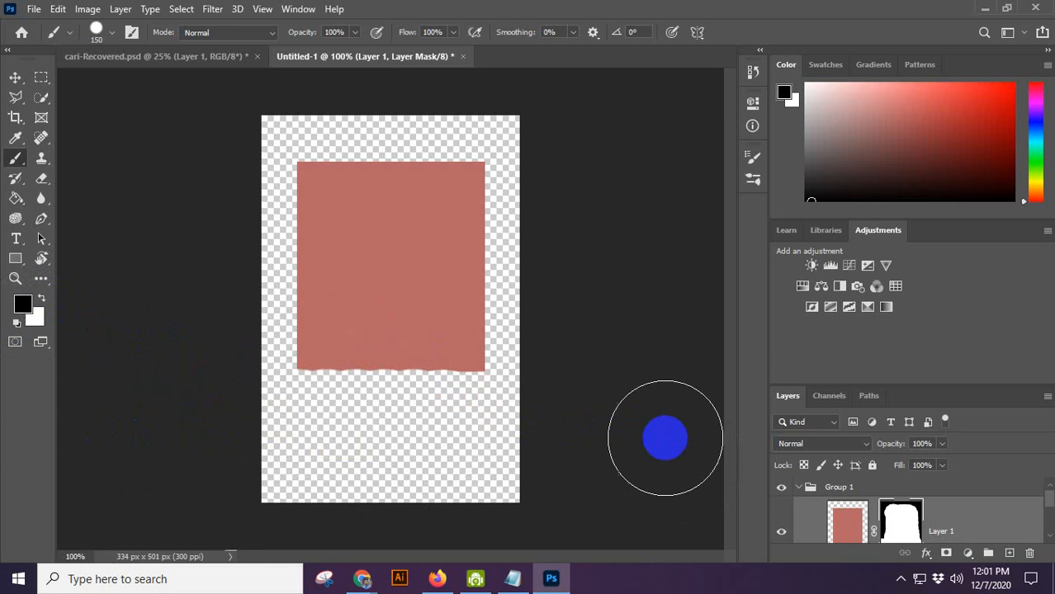
scroll(527, 317, "down", 2)
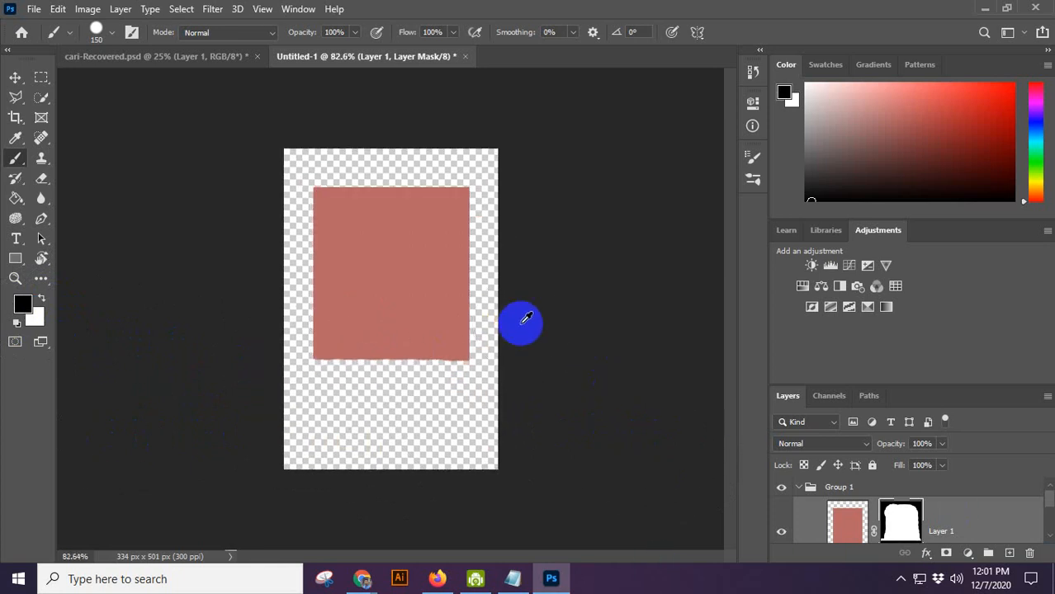
Disable Layer 1's mask to compare the full rectangle with its masked version, select the layer's image thumbnail, and re-enable the mask.
left_click(902, 535)
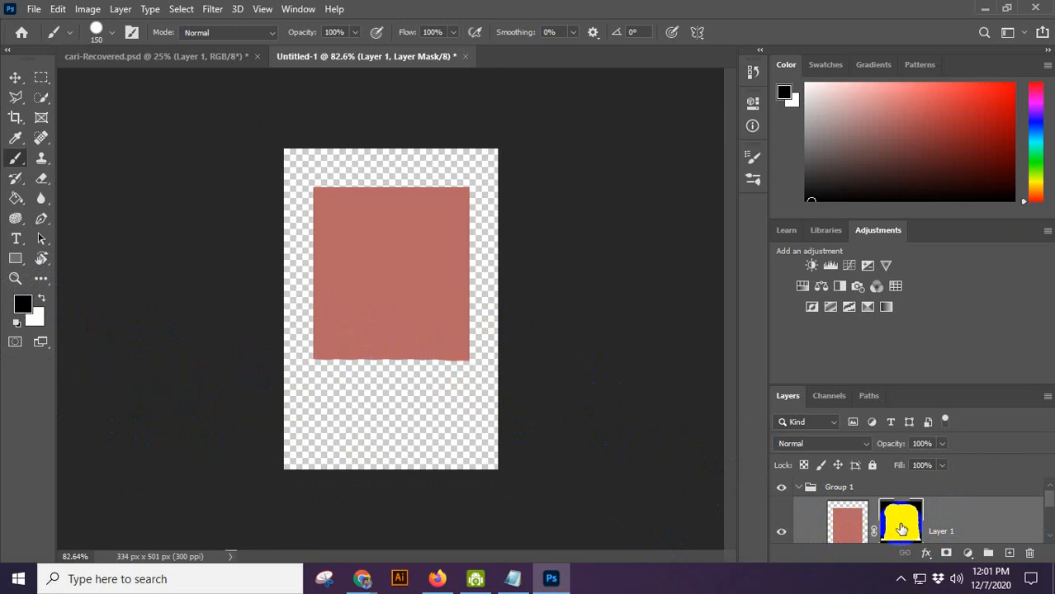
left_click(902, 519, "shift")
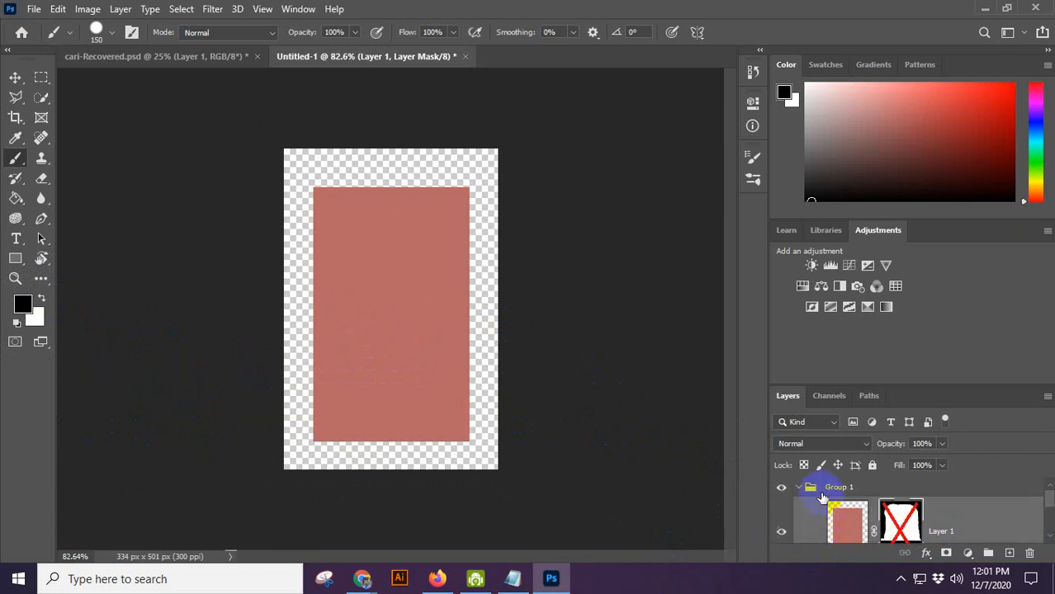
left_click(864, 523)
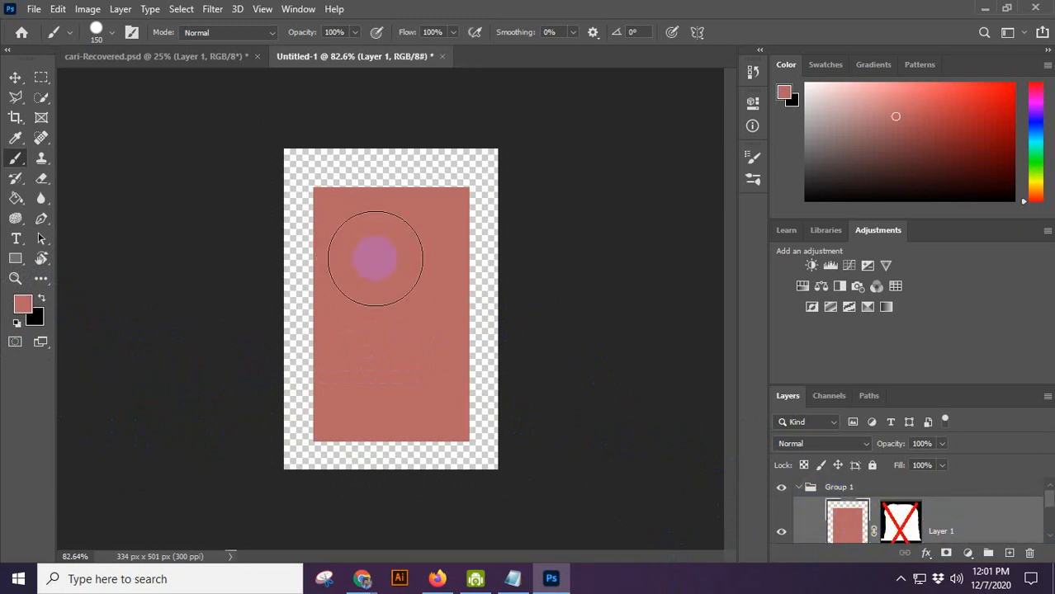
scroll(879, 512, "down", 1)
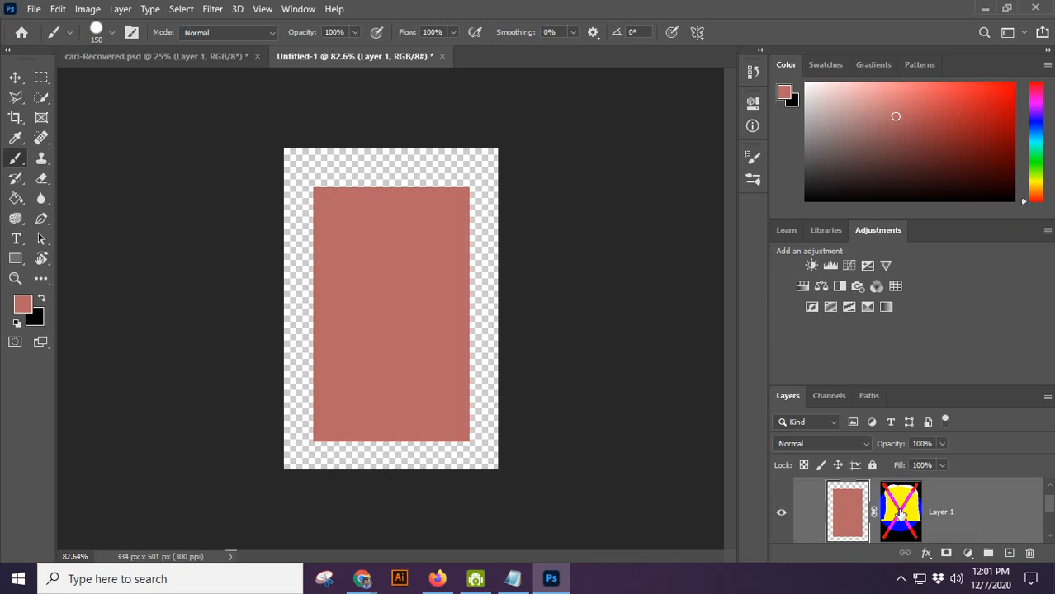
left_click_drag(908, 525, 840, 525)
left_click(900, 505, "shift")
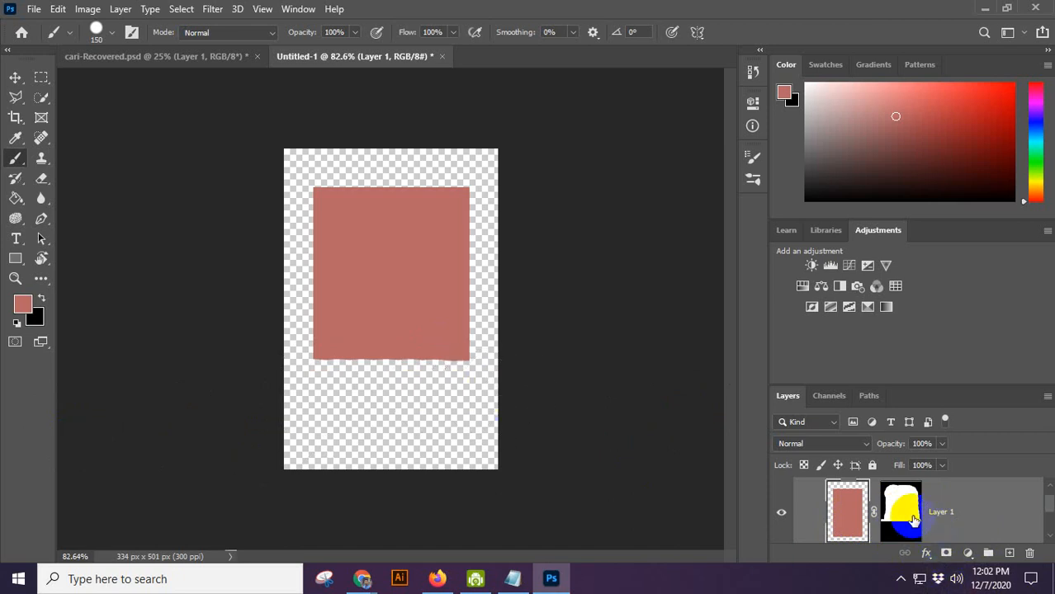
Select Layer 1's mask and paint black with the Brush tool over the remaining area until the whole rectangle is hidden.
left_click(908, 516)
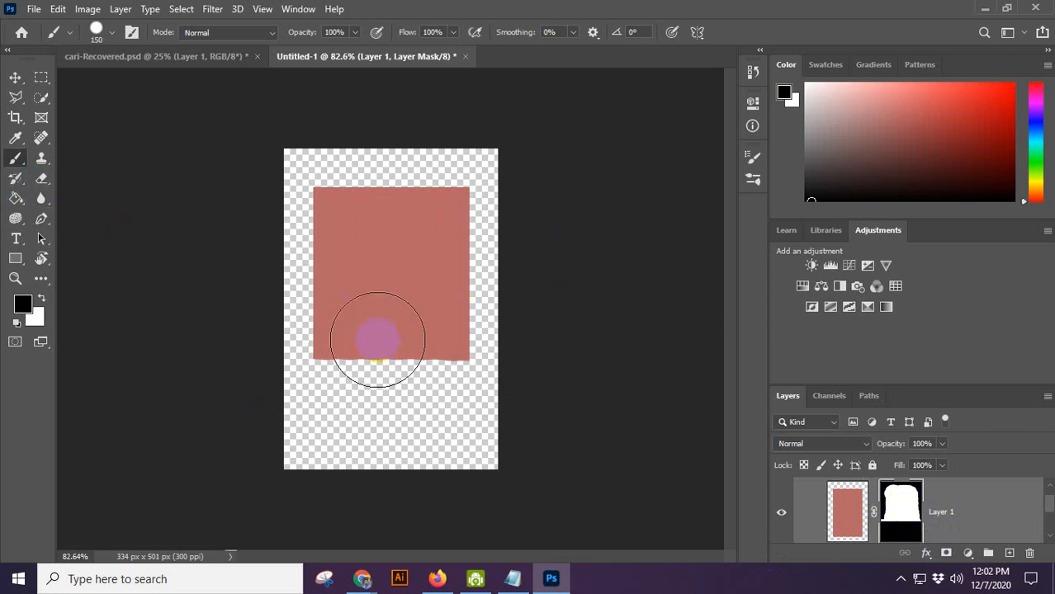
left_click_drag(378, 339, 347, 344)
right_click(18, 155)
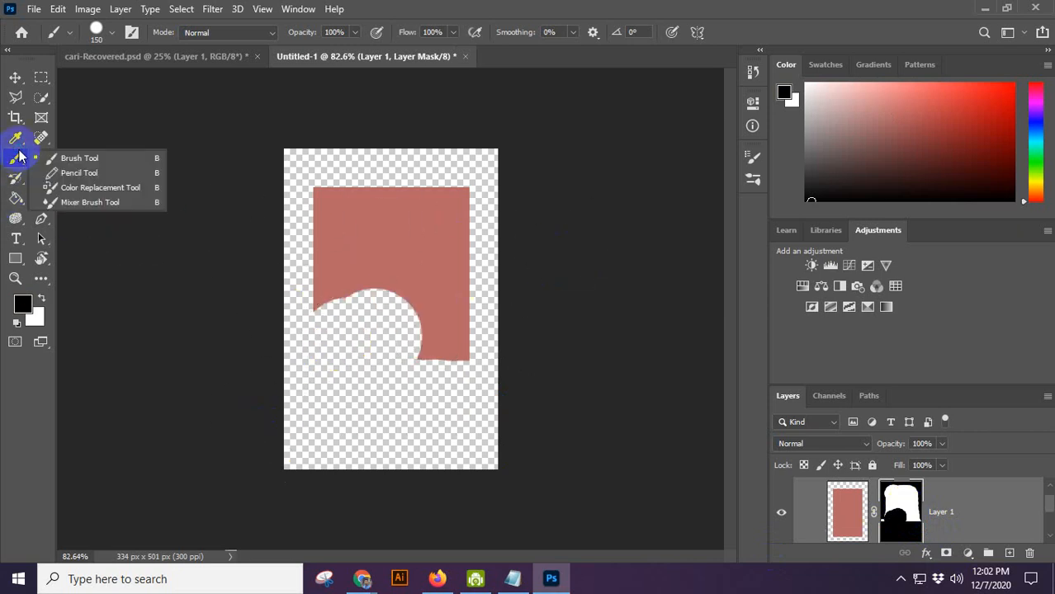
left_click(80, 157)
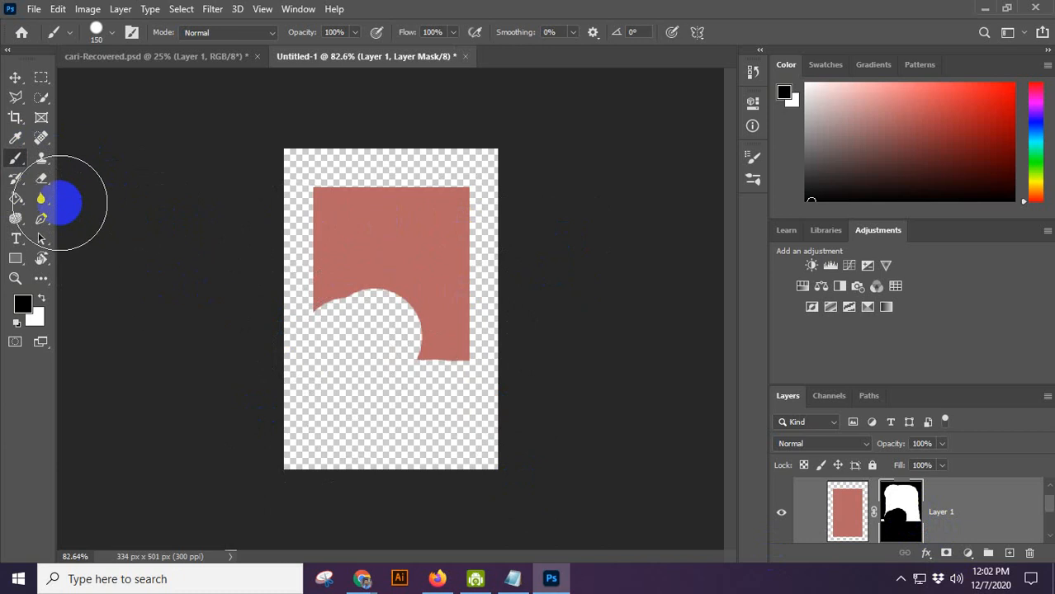
mouse_move(446, 340)
left_mouse_down()
mouse_move(328, 336)
mouse_move(439, 332)
mouse_move(281, 328)
mouse_move(442, 320)
mouse_move(246, 321)
mouse_move(463, 313)
mouse_move(270, 313)
mouse_move(507, 291)
mouse_move(175, 293)
mouse_move(333, 278)
mouse_move(537, 279)
mouse_move(154, 279)
mouse_move(661, 259)
mouse_move(173, 260)
mouse_move(556, 208)
mouse_move(153, 247)
left_mouse_up()
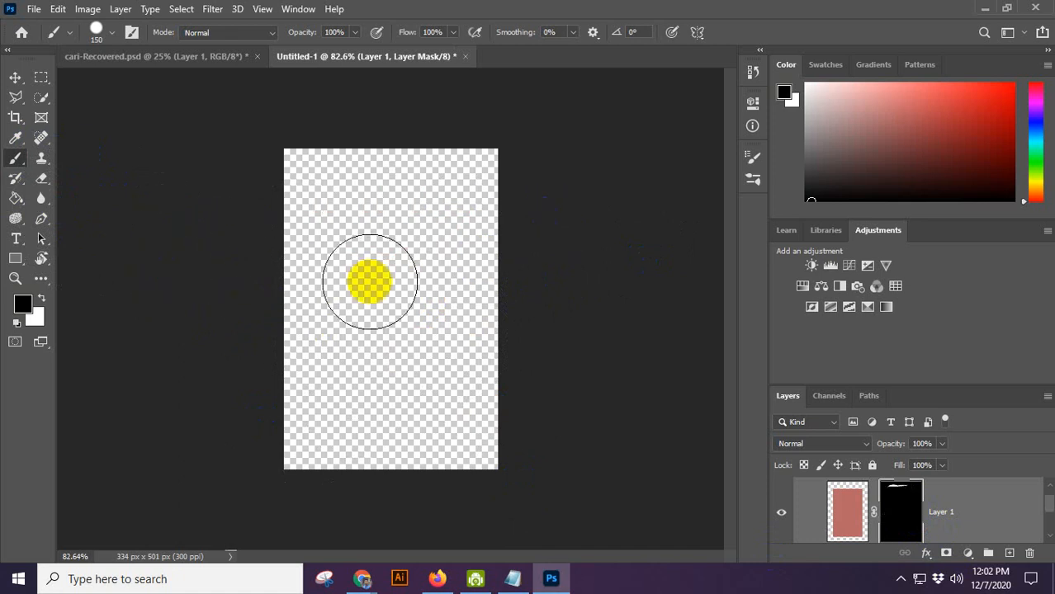
mouse_move(370, 282)
left_mouse_down()
mouse_move(271, 177)
mouse_move(483, 174)
mouse_move(280, 260)
mouse_move(452, 179)
left_mouse_up()
Make white the foreground colour and paint over Layer 1's mask to bring the whole rectangle back.
left_click(41, 299)
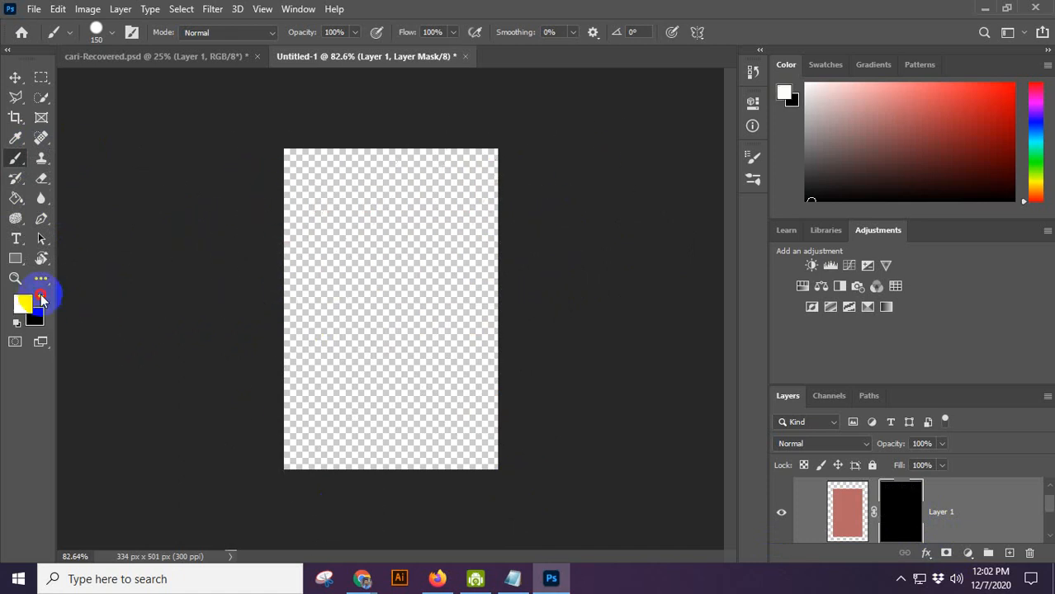
mouse_move(318, 198)
left_mouse_down()
mouse_move(337, 236)
mouse_move(438, 309)
mouse_move(440, 402)
mouse_move(304, 438)
mouse_move(393, 422)
left_mouse_up()
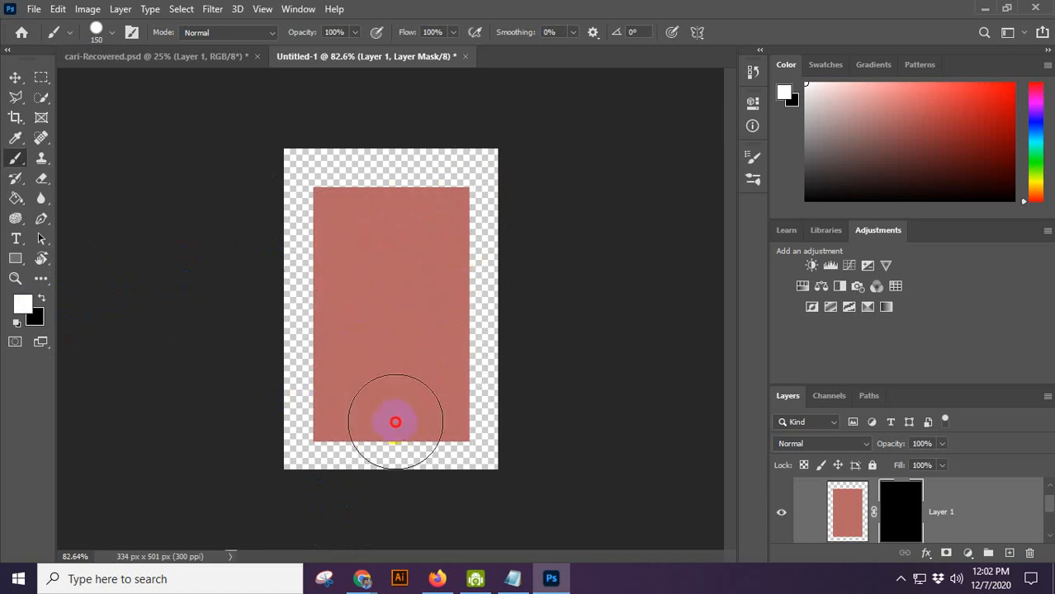
left_click(343, 269)
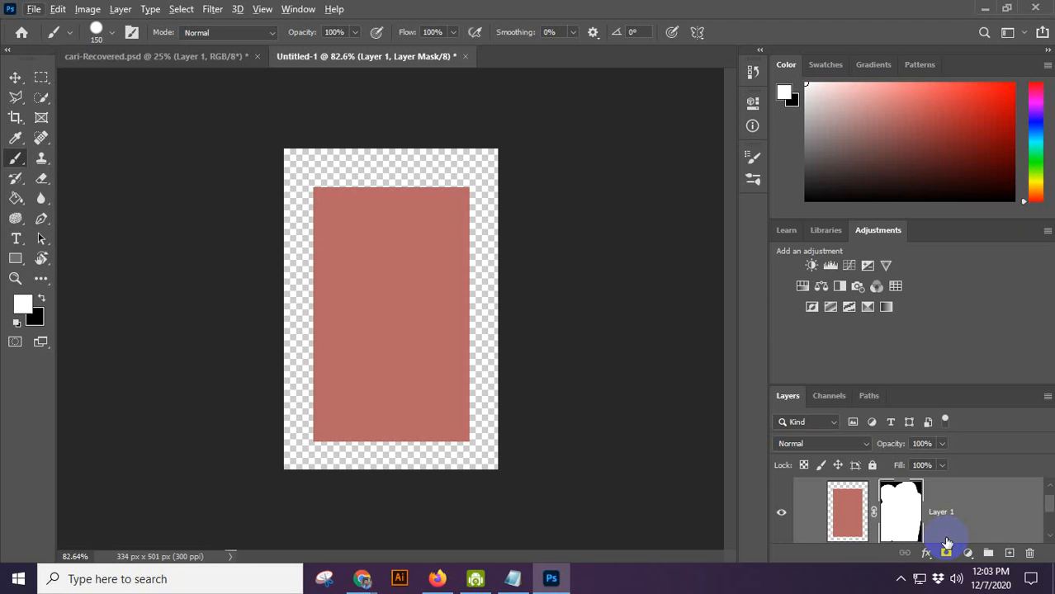
Display Layer 1's mask alone and fill it with the black background colour.
left_click(877, 509)
left_click(905, 508, "alt")
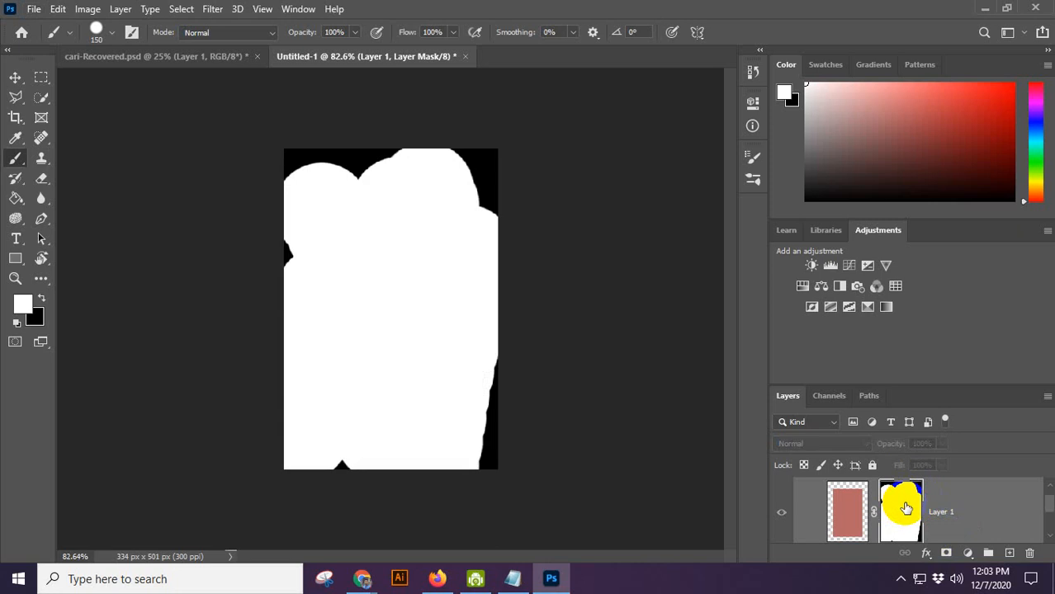
key("ctrl+BackSpace")
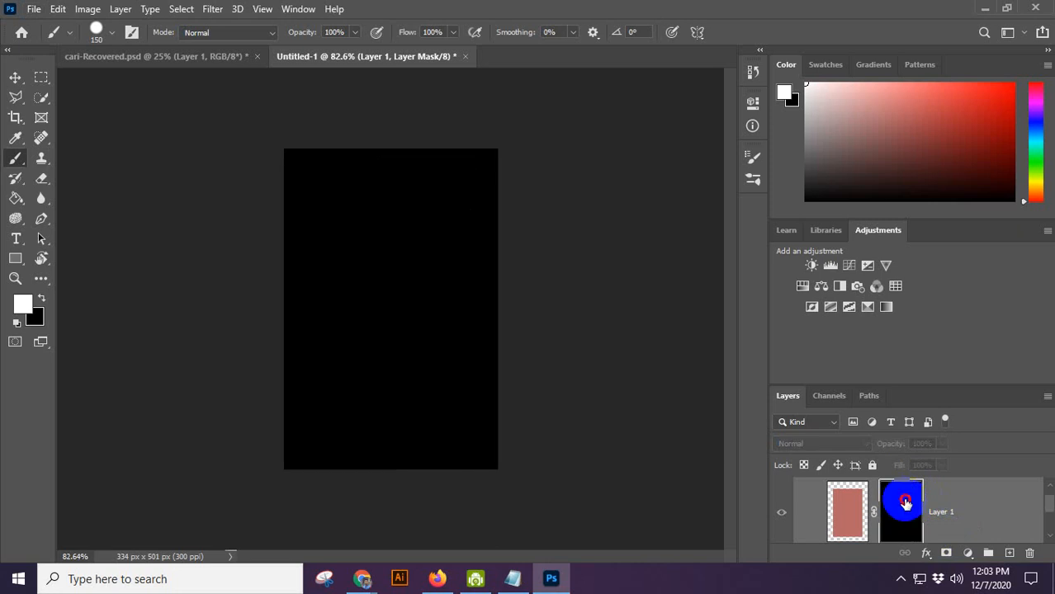
Leave the mask-only view and disable Layer 1's black mask so the full rectangle shows.
left_click(905, 505, "shift")
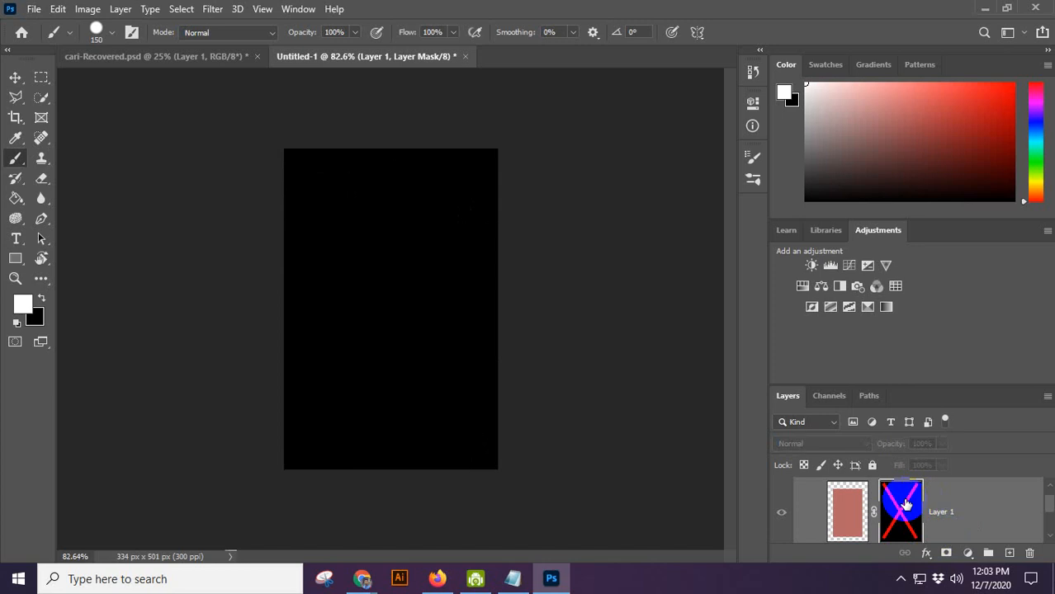
left_click(906, 505, "shift")
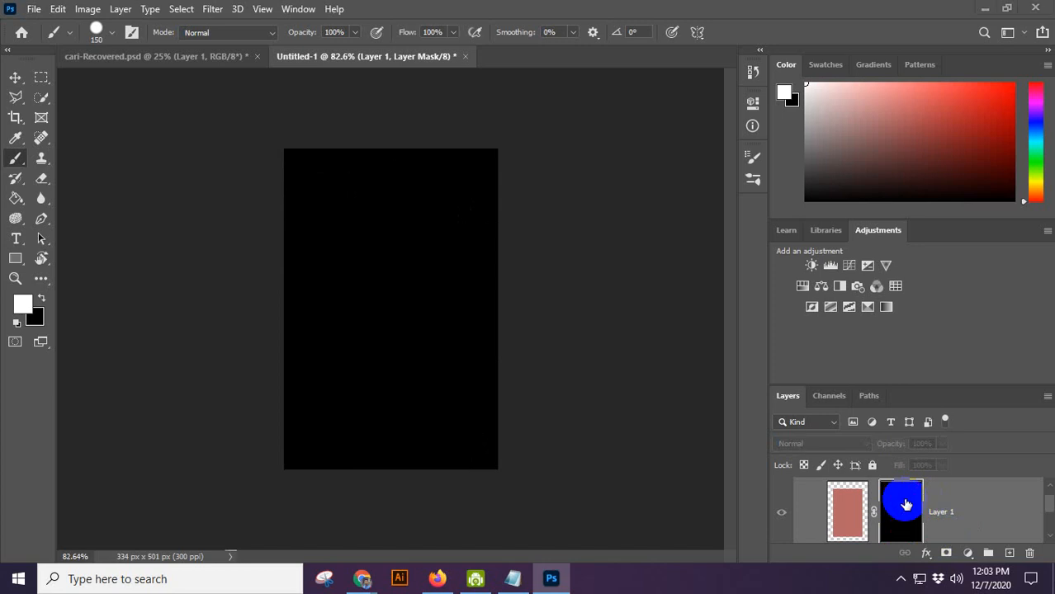
key("super")
key("super")
left_click(905, 505, "alt")
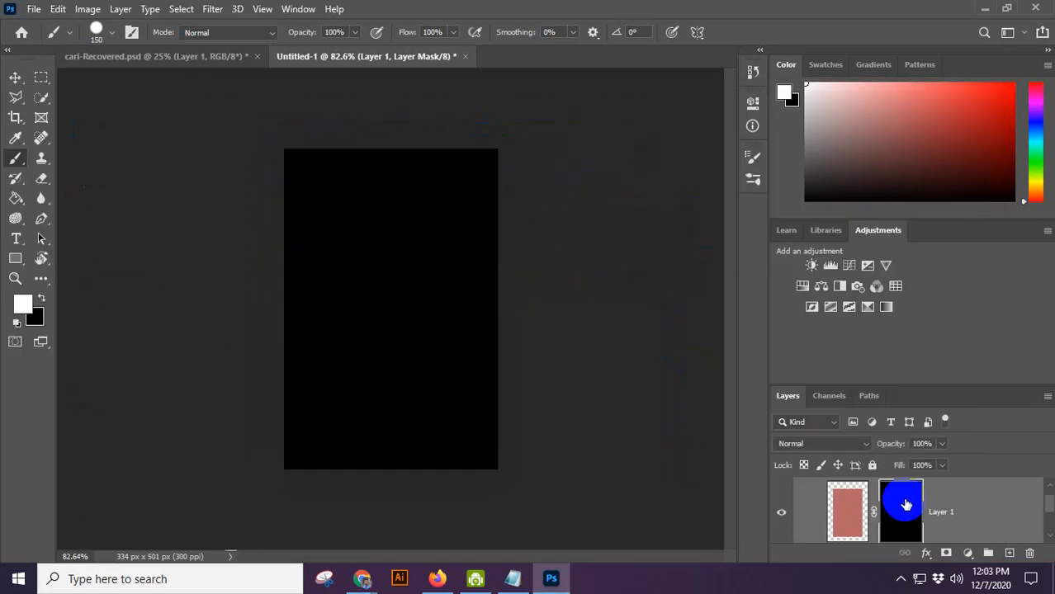
left_click(906, 504, "shift")
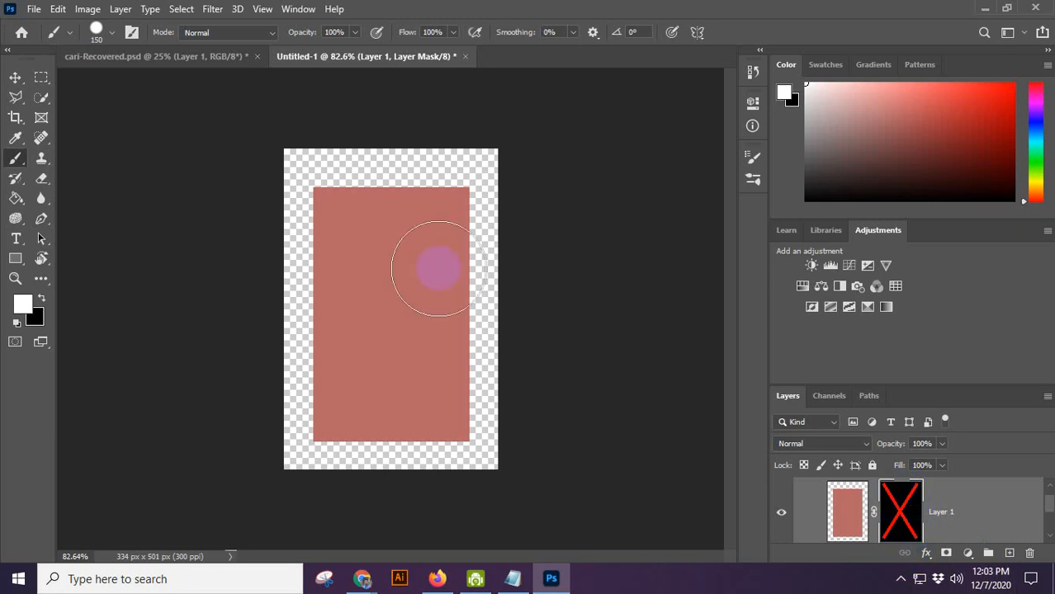
left_click(22, 303)
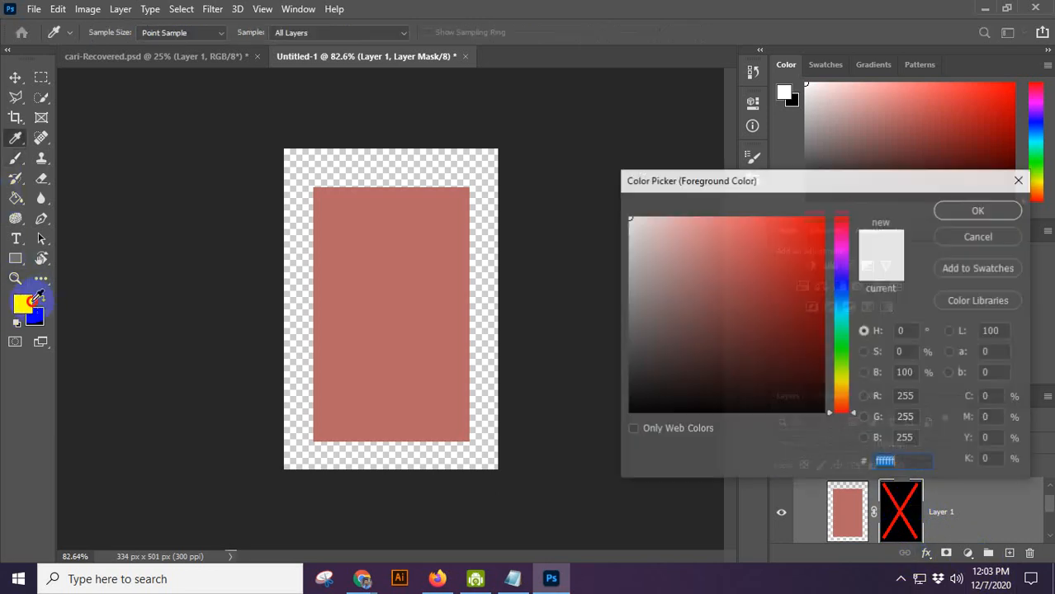
left_click_drag(657, 283, 617, 278)
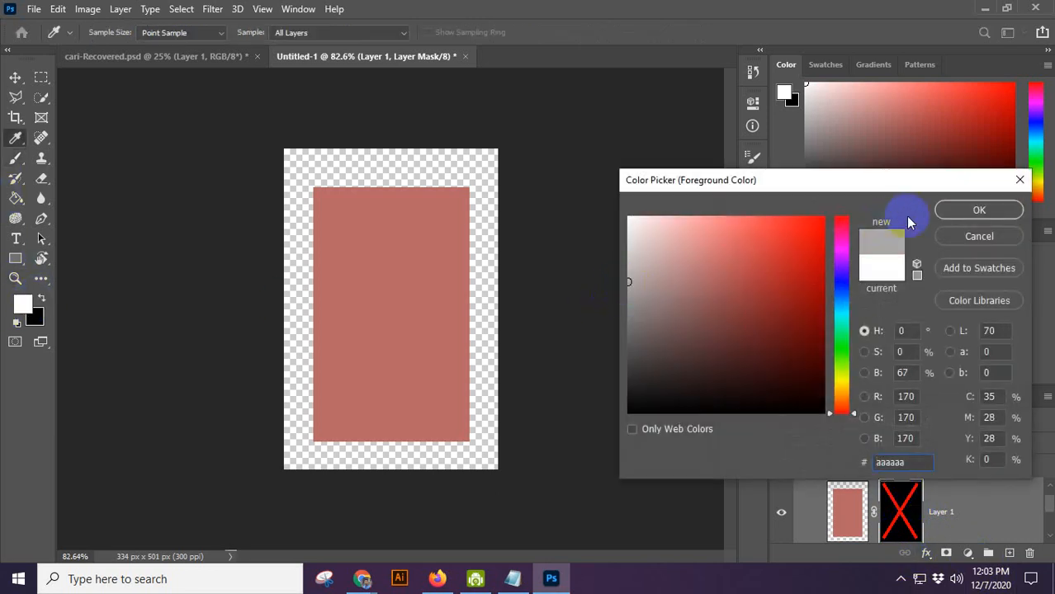
left_click(974, 236)
Reset the default colours, make white the foreground, paint white across the lower part of Layer 1's disabled mask, and re-enable it.
left_click(16, 303)
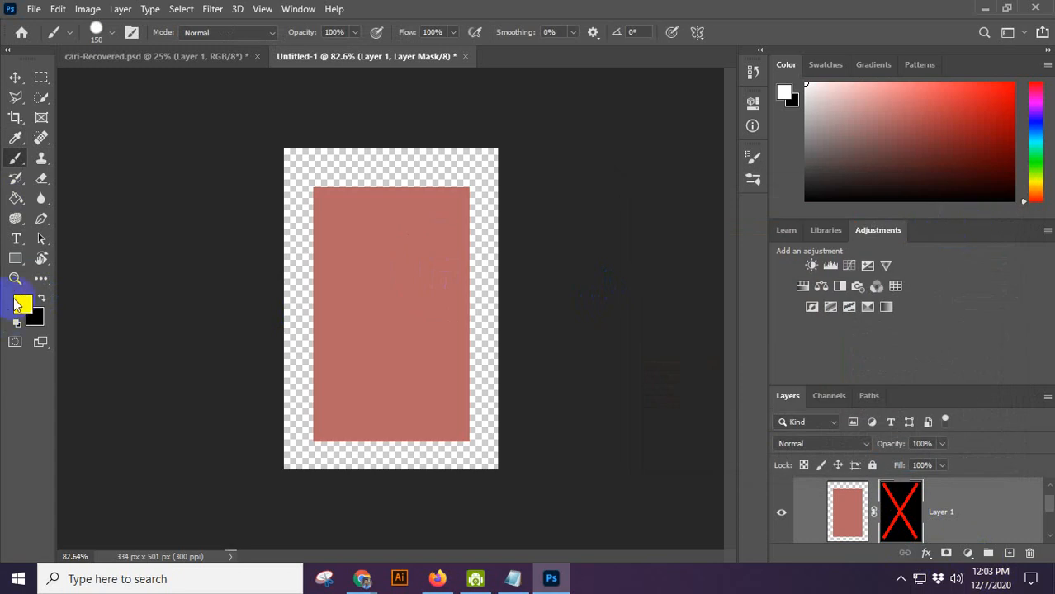
key("d")
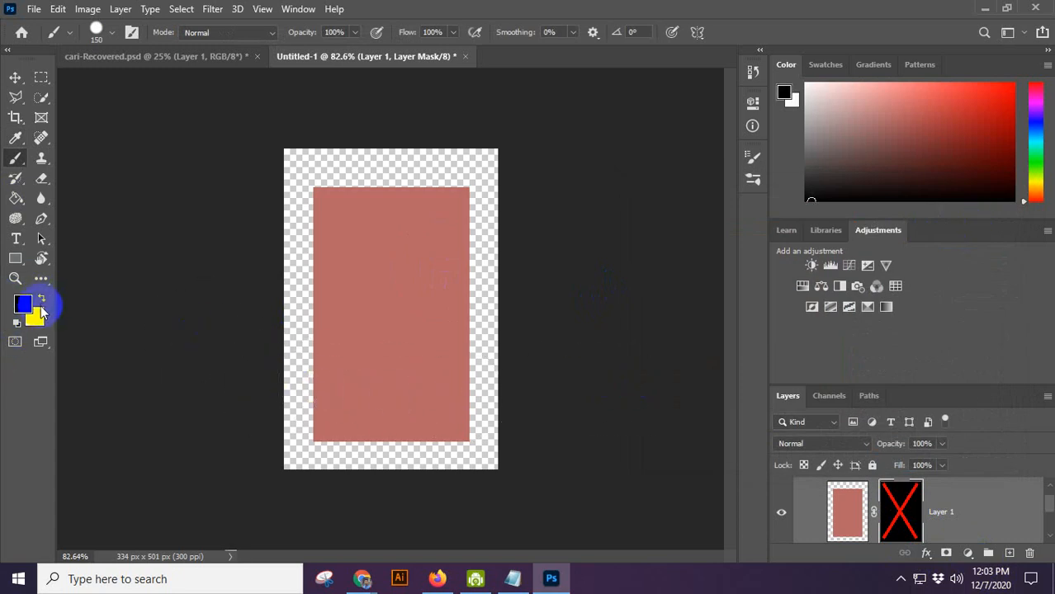
left_click(41, 298)
left_click_drag(468, 377, 441, 419)
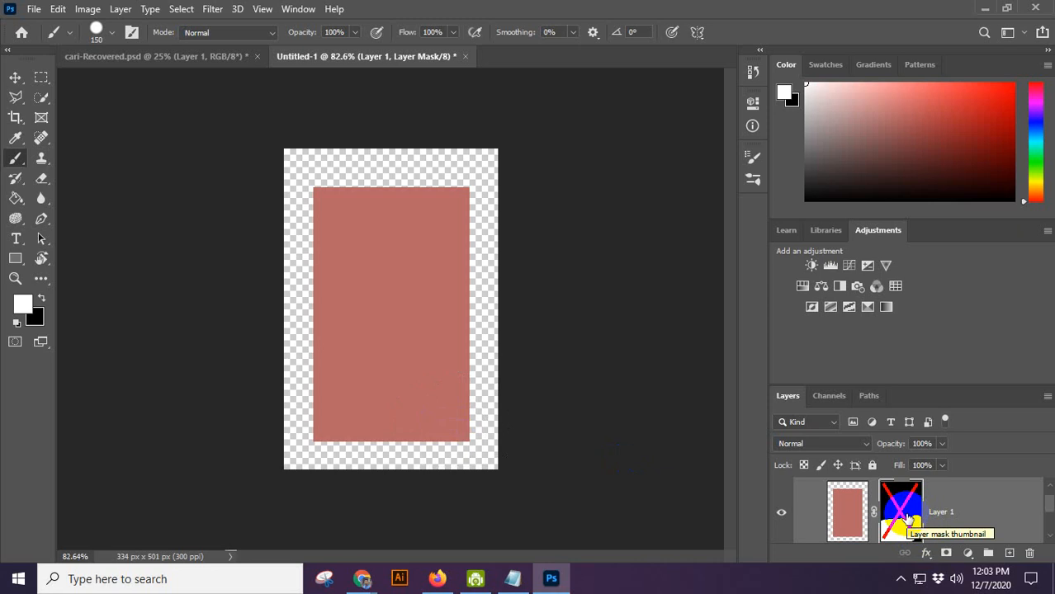
left_click(908, 518, "shift")
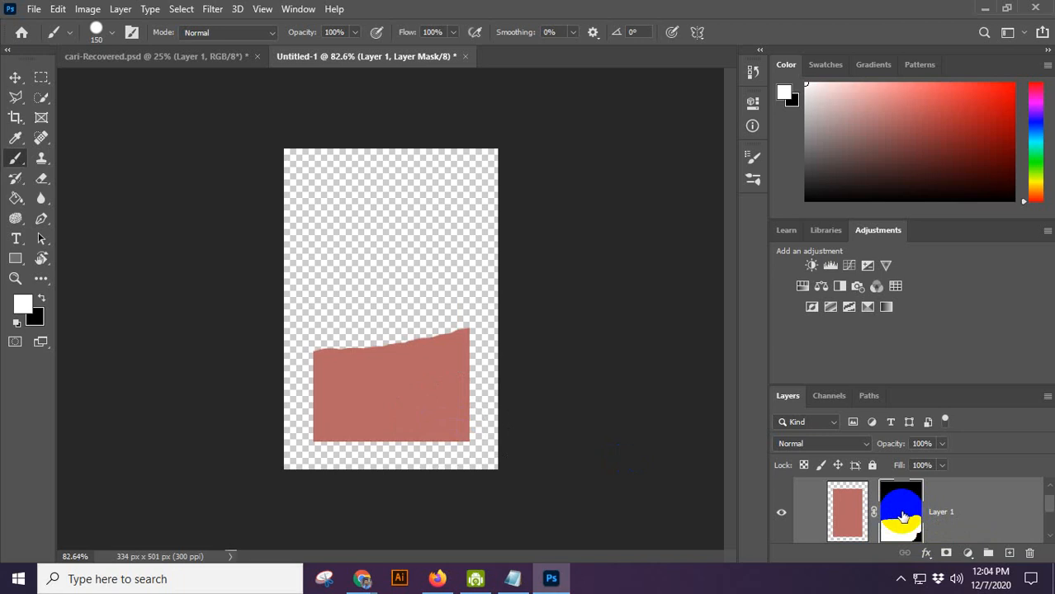
Disable Layer 1's mask again and switch to the Google Meet window in Chrome.
left_click(903, 515, "shift")
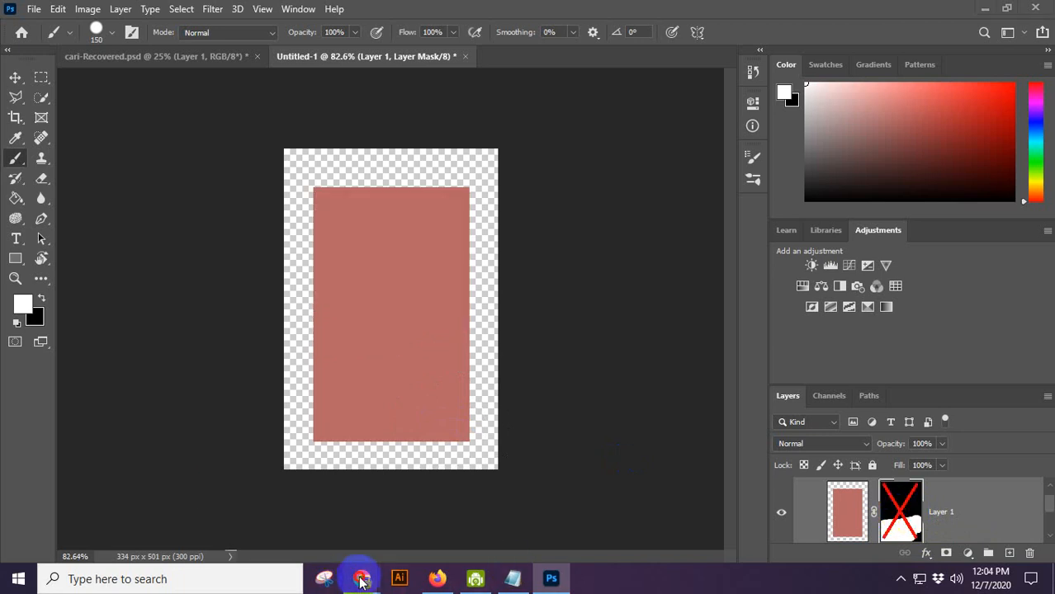
mouse_move(361, 575)
left_click(307, 514)
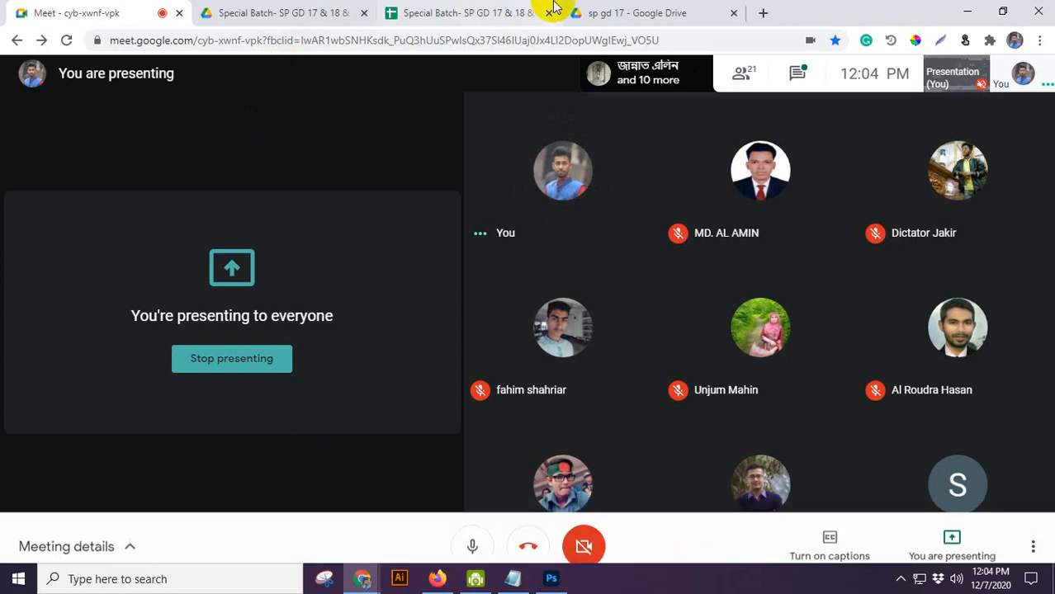
Search Google for unsplash in a new browser tab and open the Unsplash website.
left_click(761, 13)
left_click(568, 37)
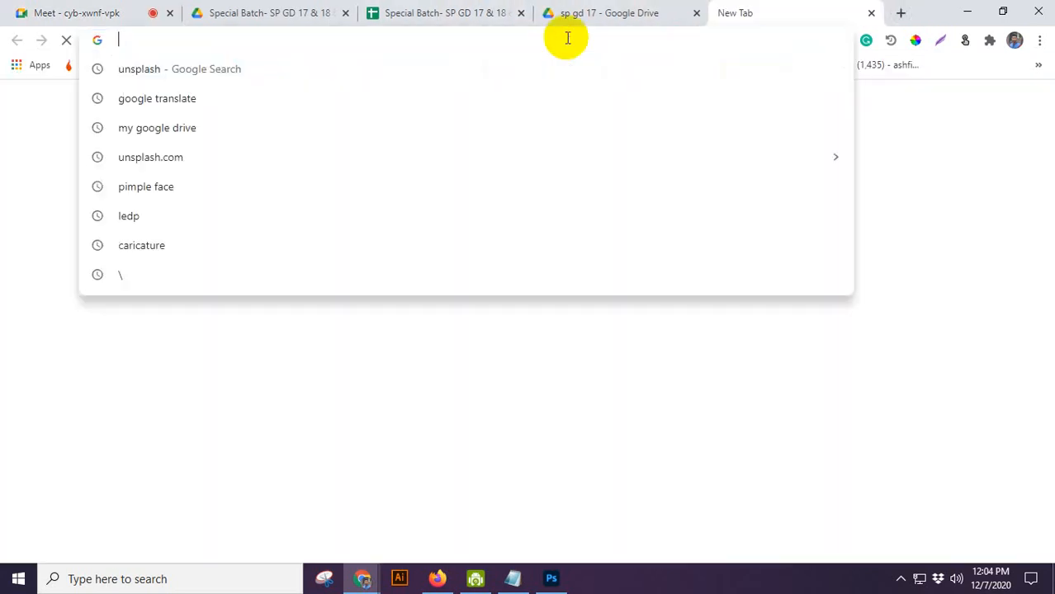
type("u")
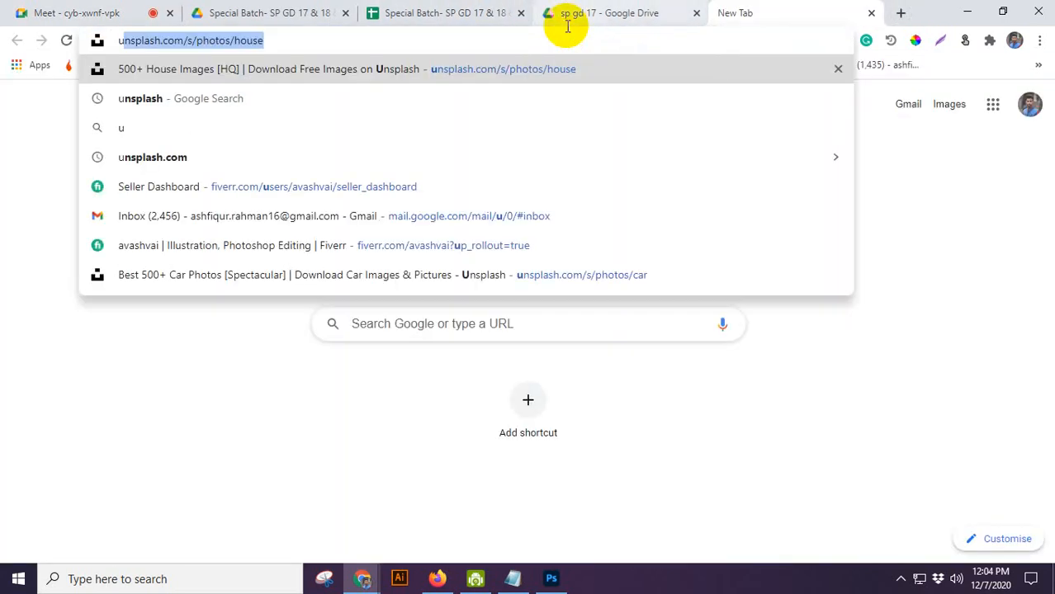
left_click(169, 106)
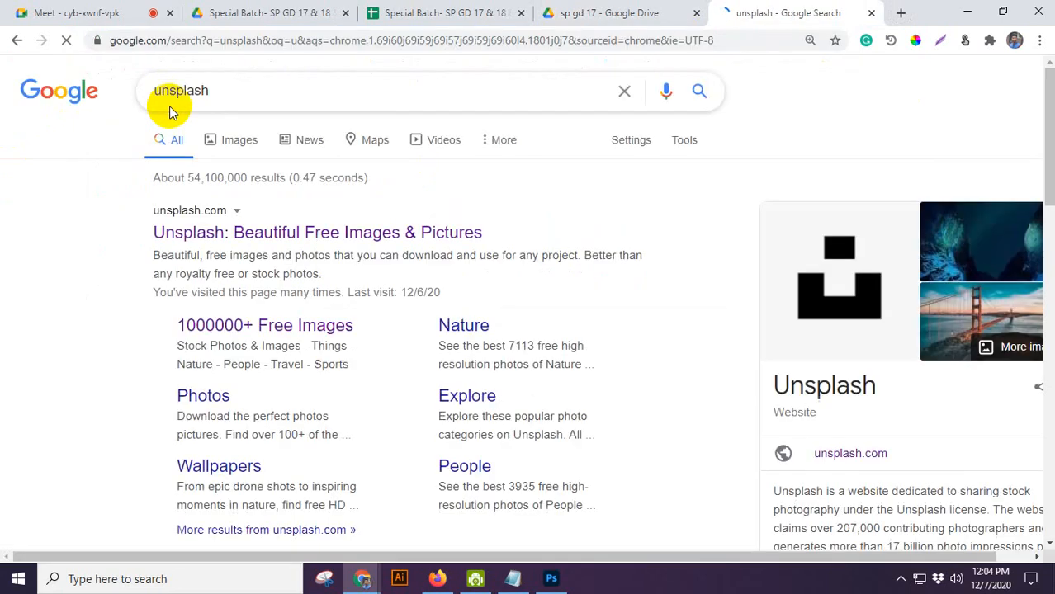
left_click(210, 231)
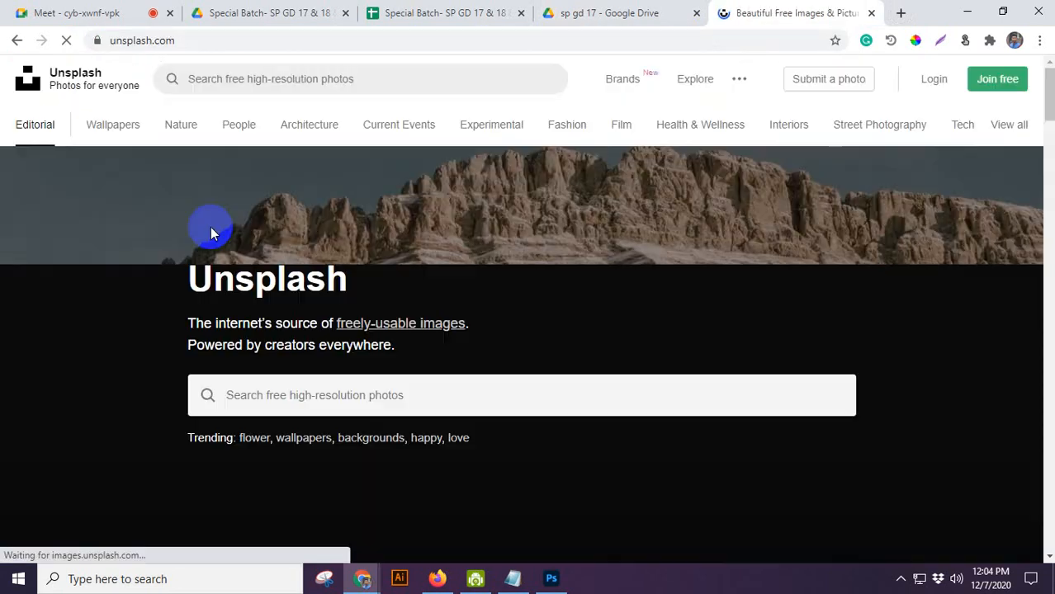
Search Unsplash for photos of "man".
scroll(252, 260, "down", 6)
scroll(252, 260, "up", 5)
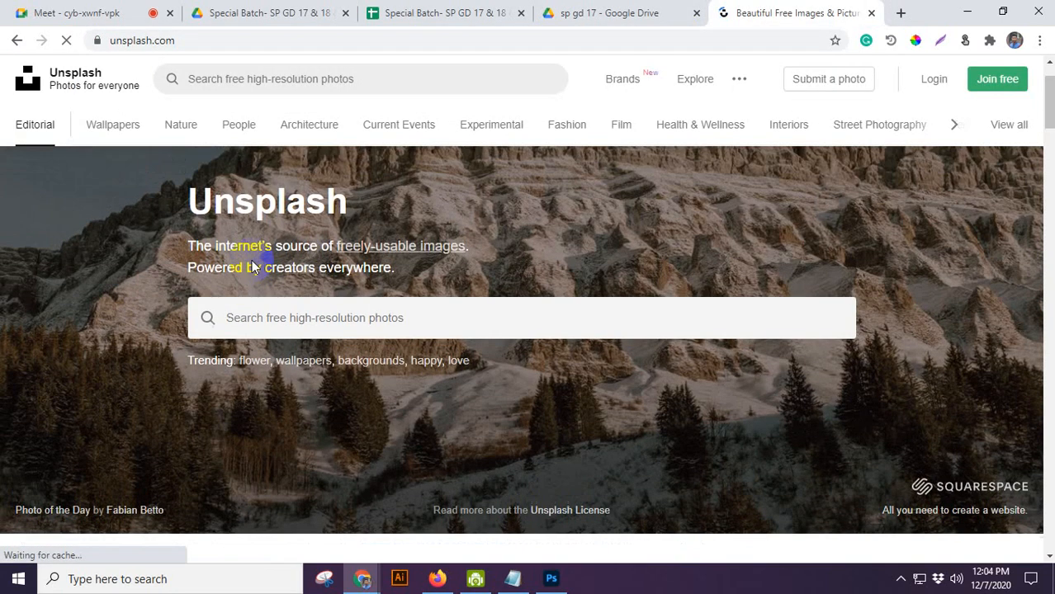
left_click(318, 329)
scroll(321, 334, "down", 3)
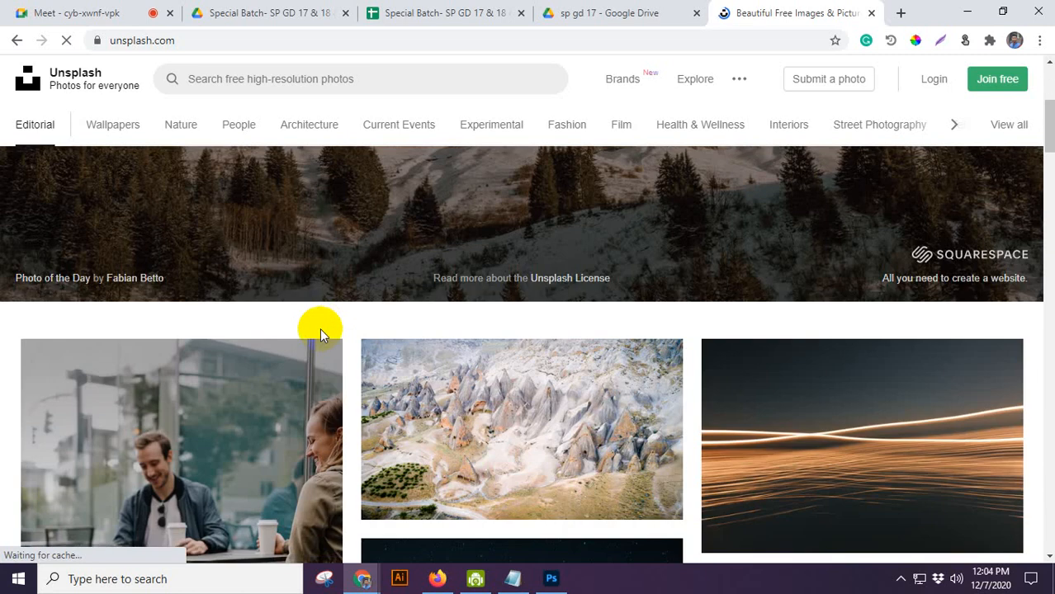
scroll(319, 328, "up", 3)
left_click(319, 316)
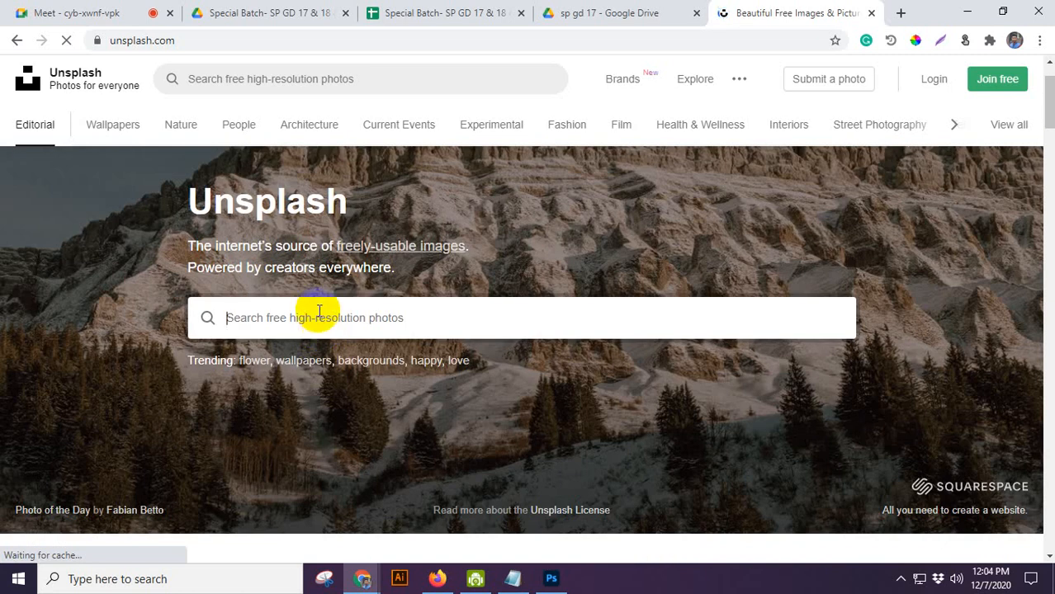
type("man")
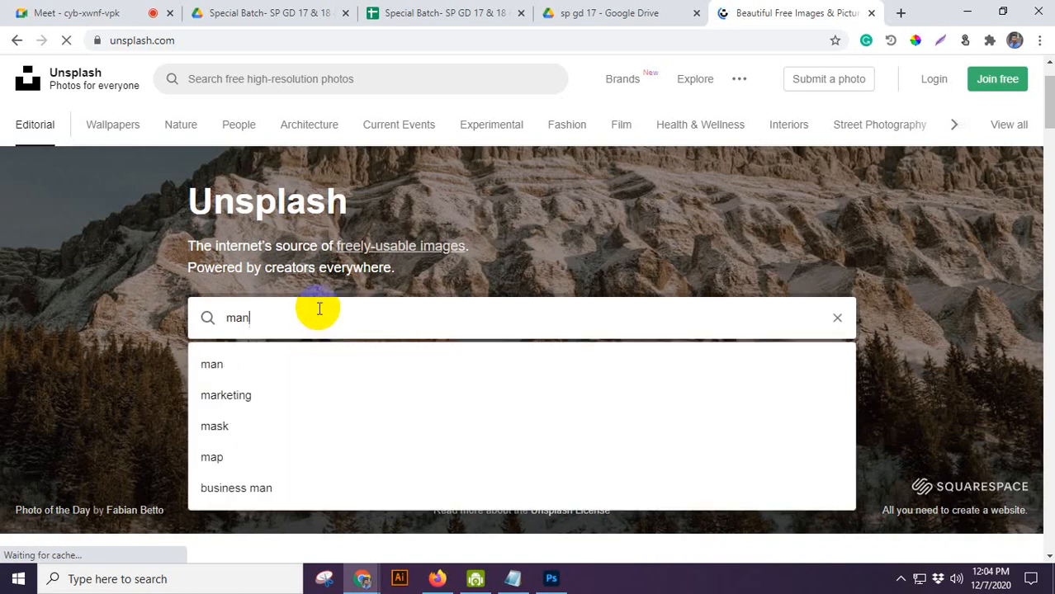
key("Return")
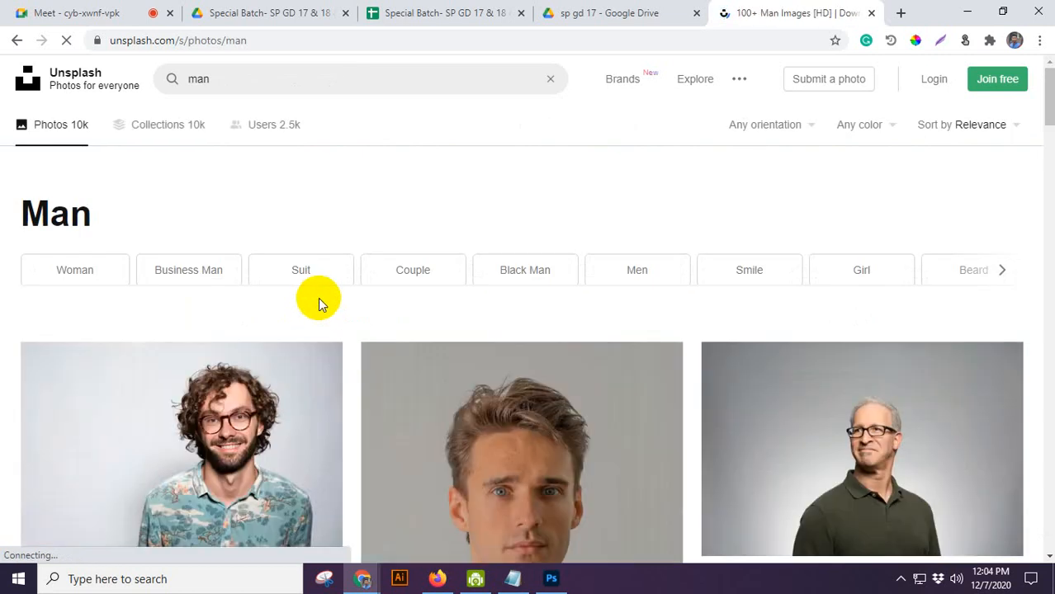
Browse the man photo results for a portrait suited to the masking demonstration.
scroll(318, 301, "down", 10)
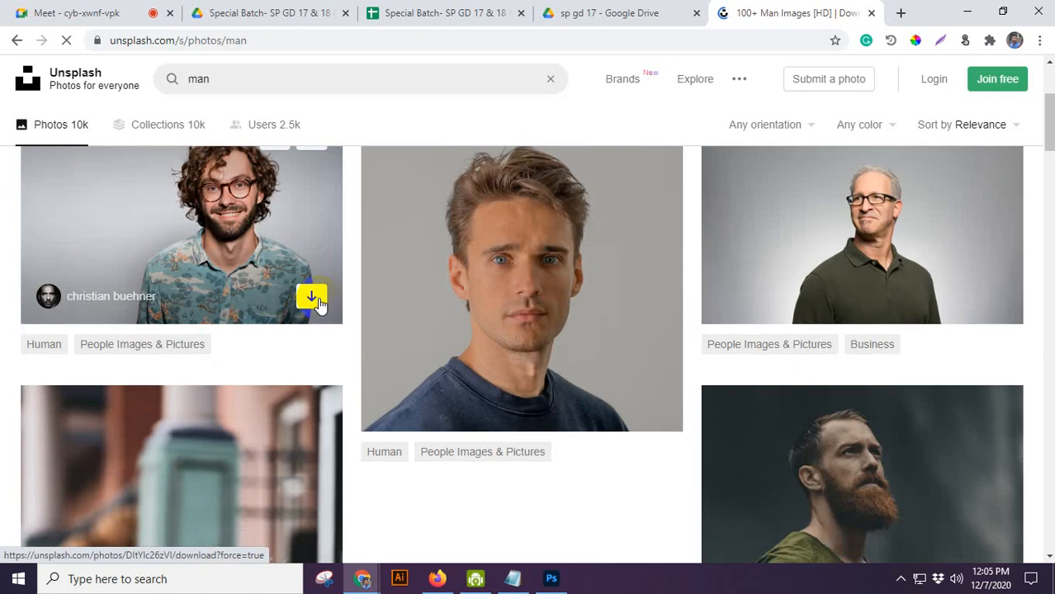
scroll(318, 302, "down", 10)
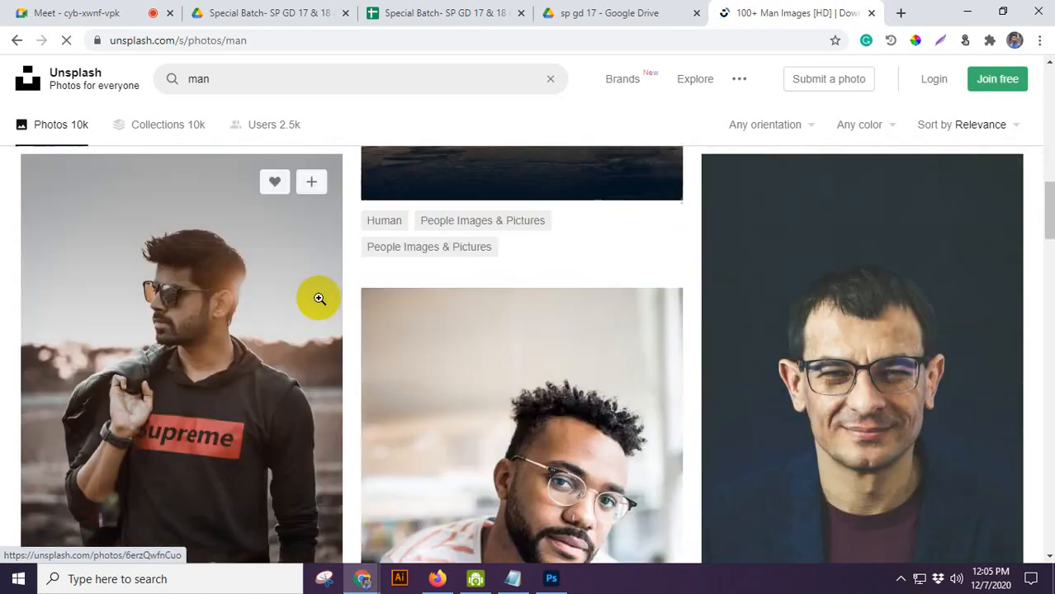
scroll(318, 301, "down", 3)
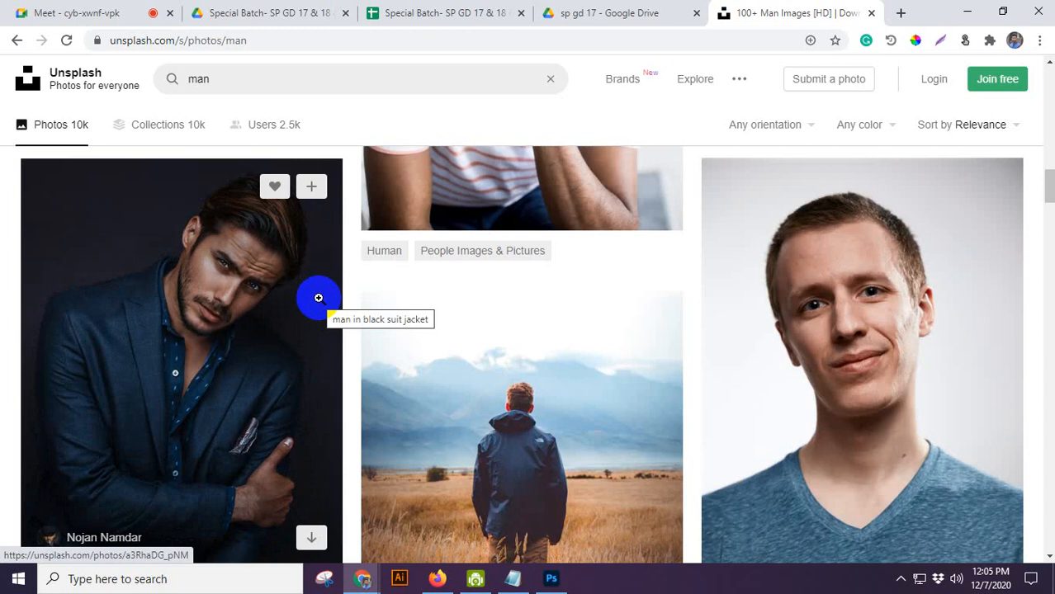
scroll(319, 298, "down", 4)
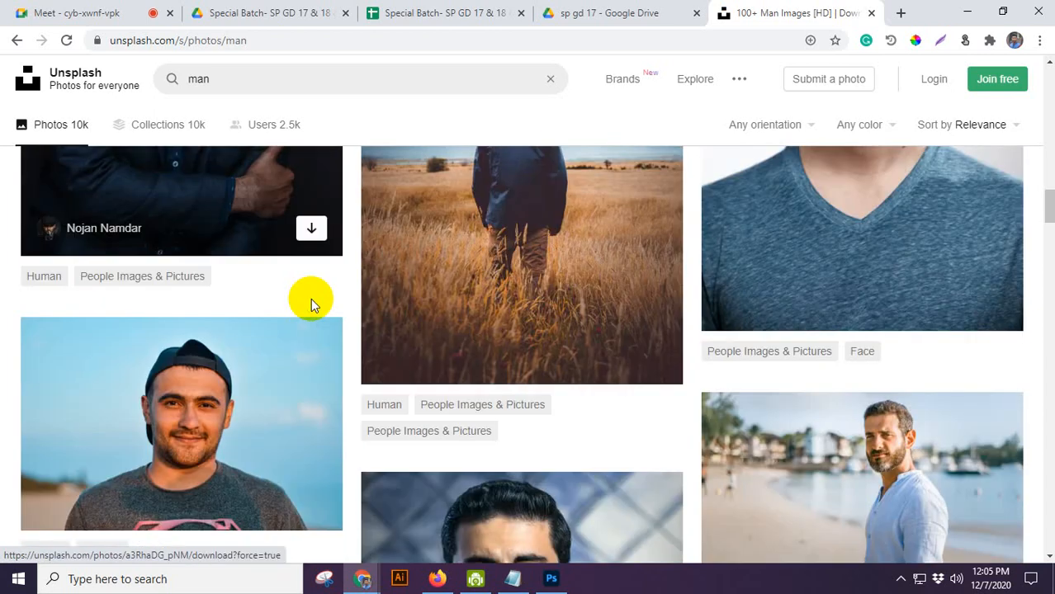
scroll(310, 298, "down", 1)
scroll(310, 298, "up", 7)
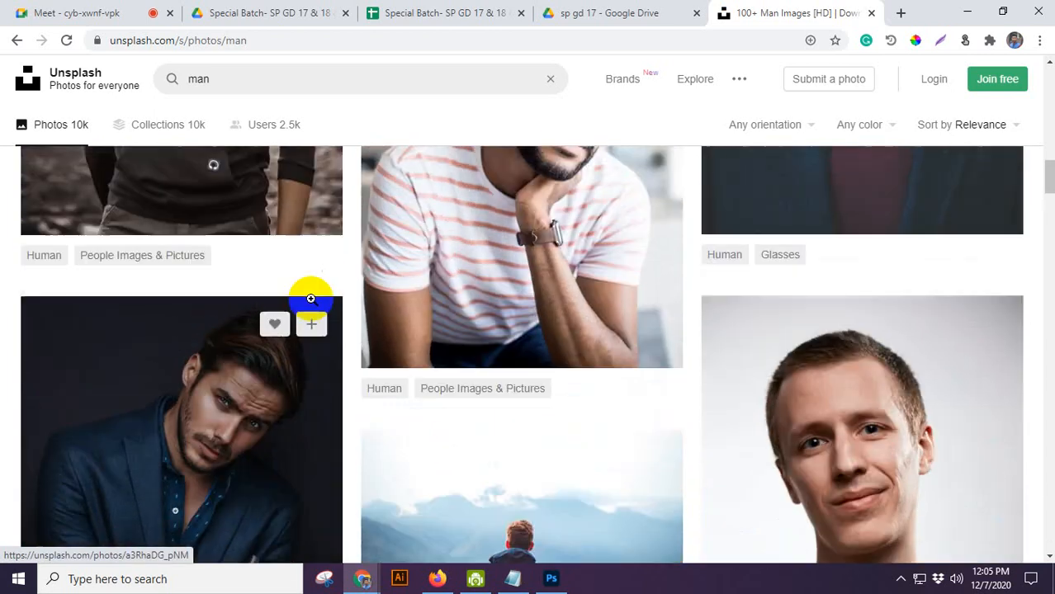
scroll(310, 298, "down", 2)
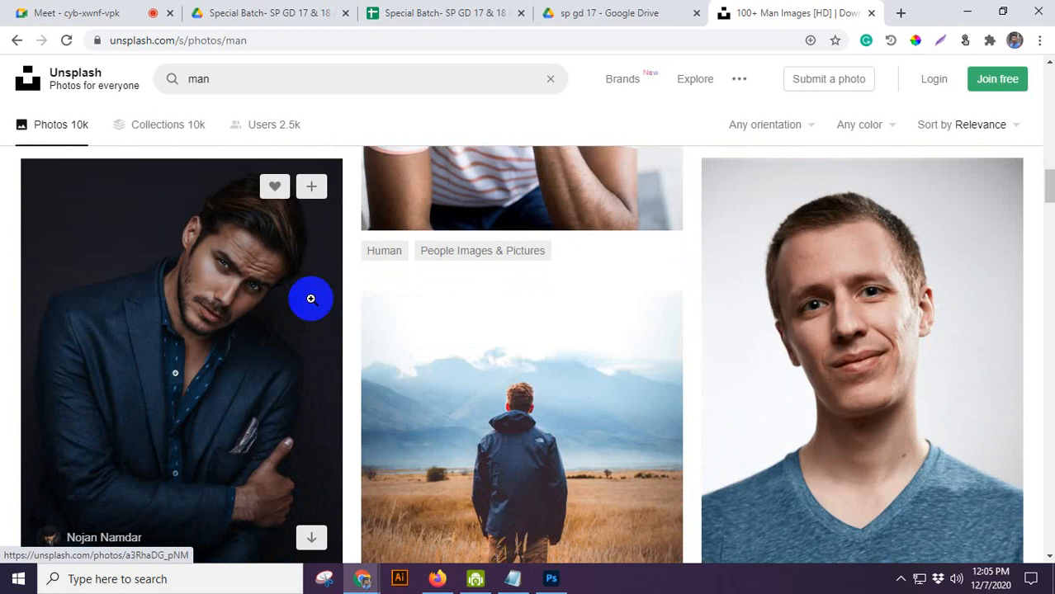
scroll(311, 298, "up", 3)
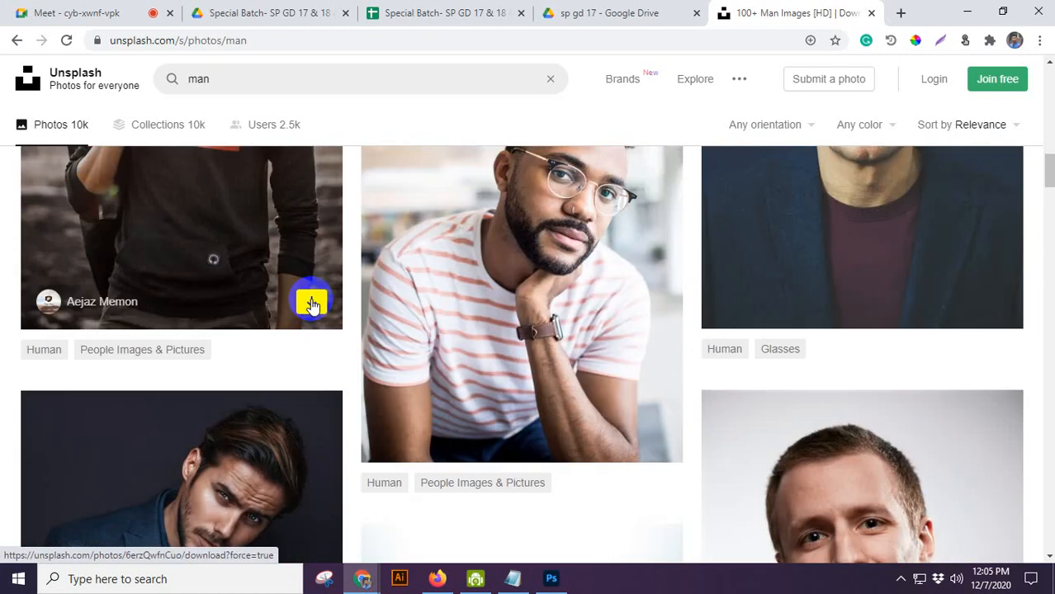
scroll(311, 298, "up", 3)
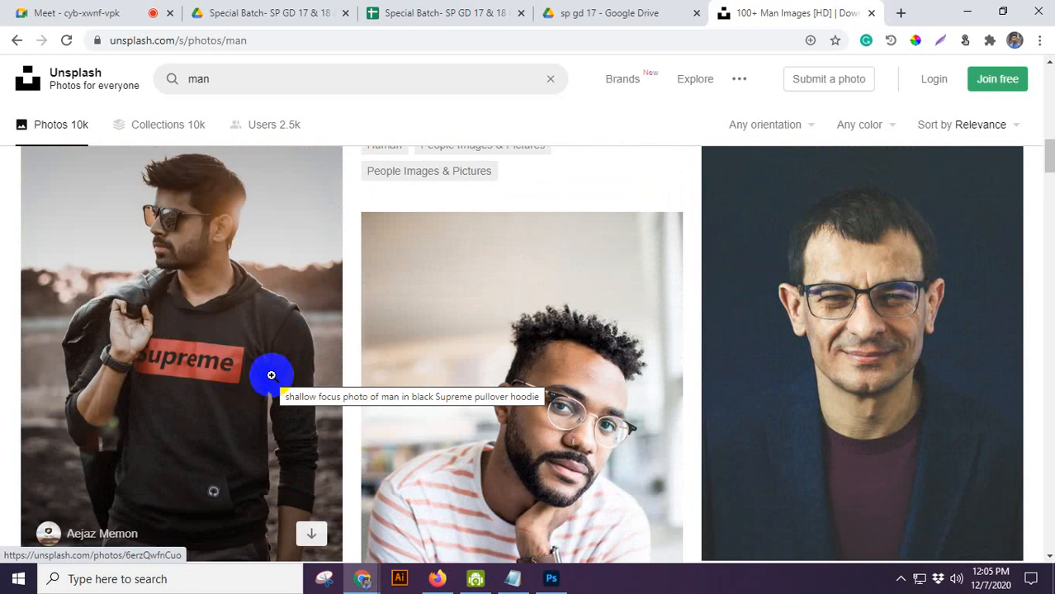
scroll(252, 337, "down", 2)
Open the photo of the man in the black Supreme hoodie and copy the image.
left_click(246, 331)
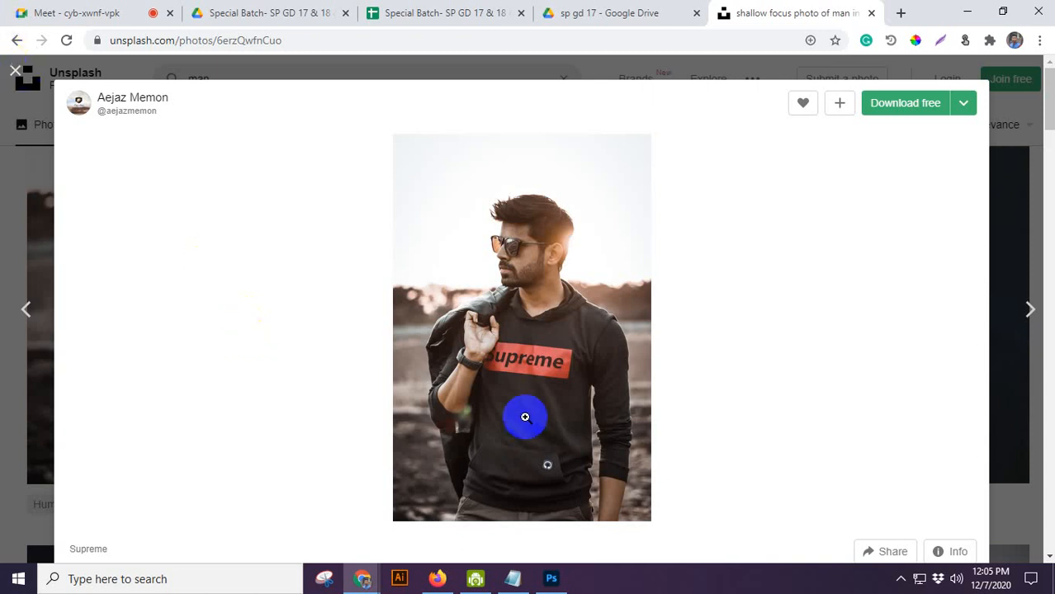
right_click(552, 347)
left_click(602, 398)
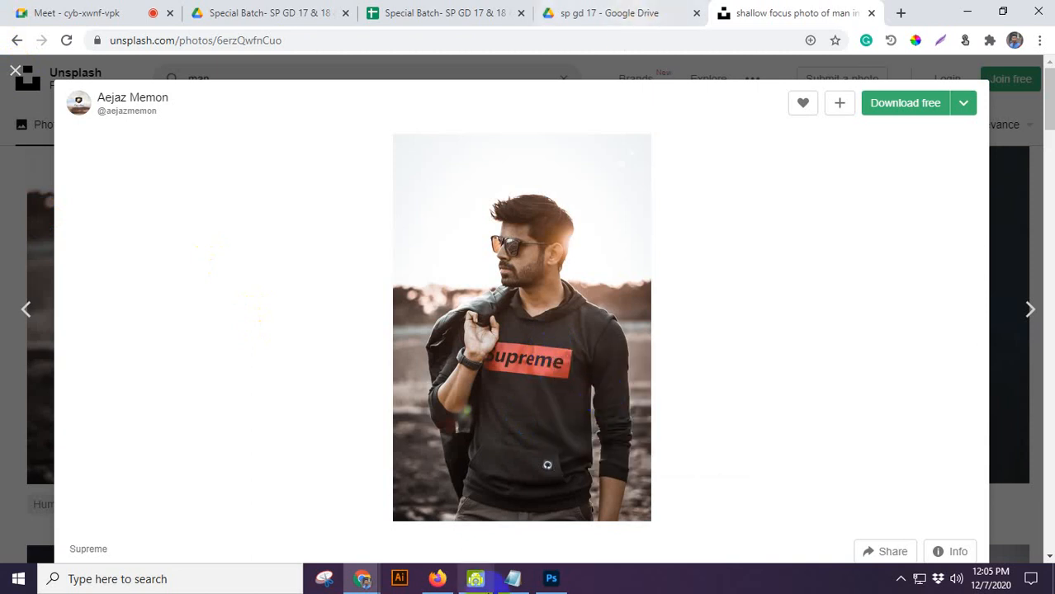
Switch to Photoshop, create a 334 x 501 px document at 72 ppi from the Clipboard preset, and paste the copied photo.
left_click(554, 587)
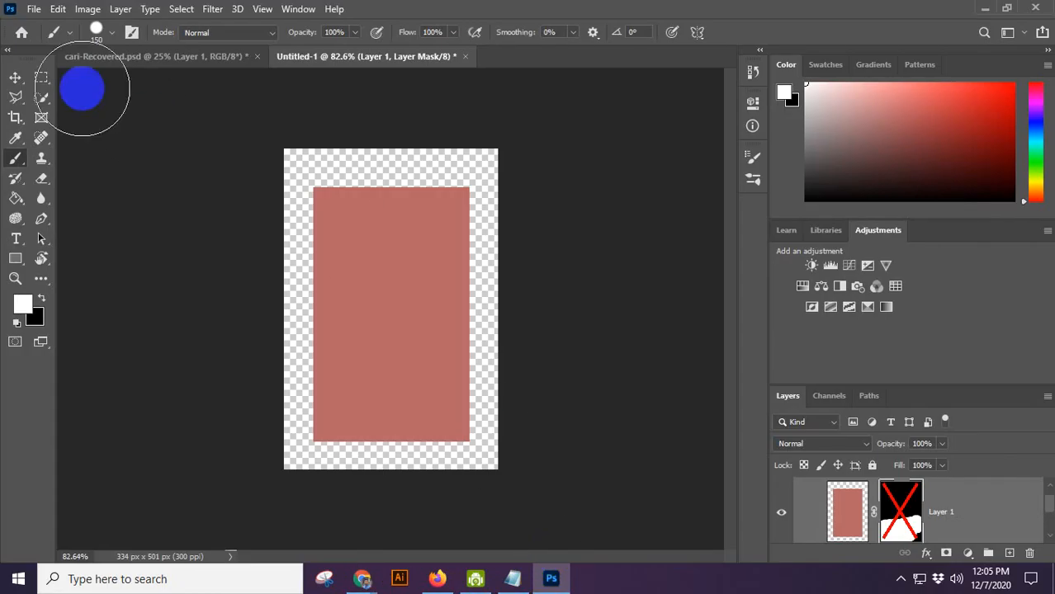
left_click(38, 10)
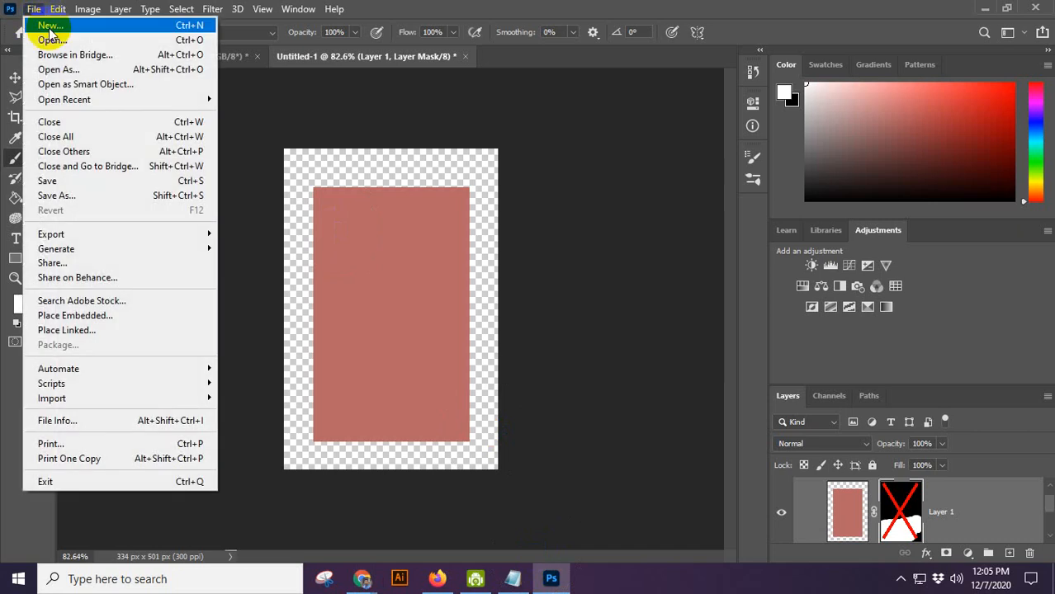
left_click(47, 28)
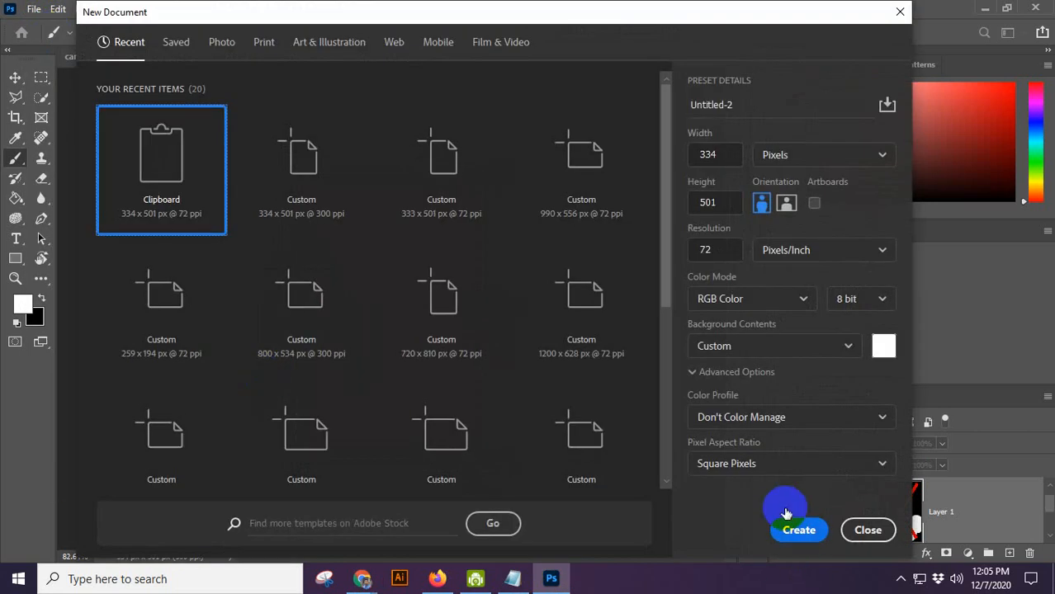
left_click(794, 528)
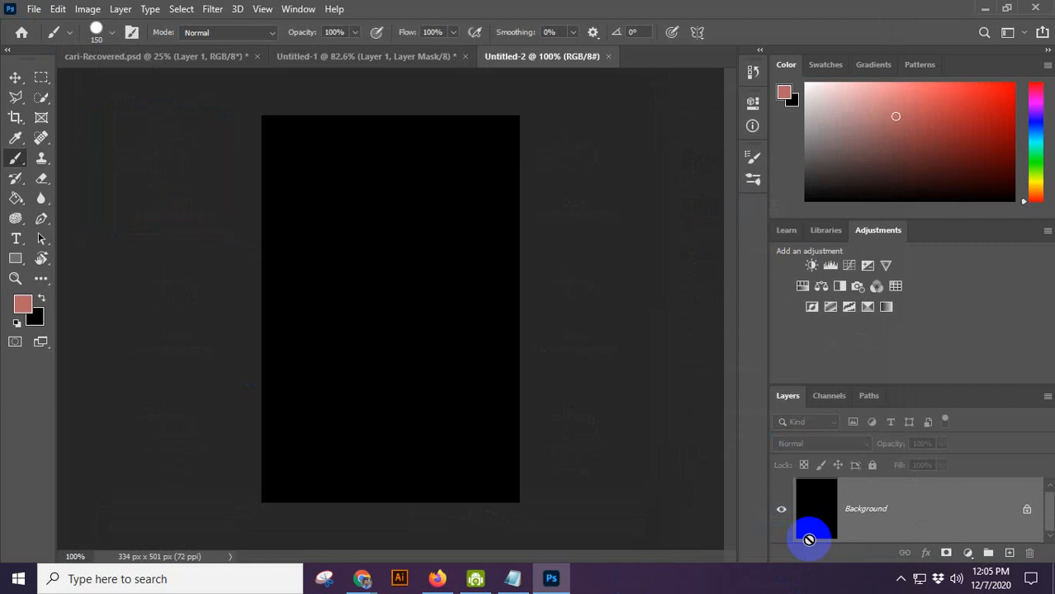
left_click_drag(809, 540, 812, 547)
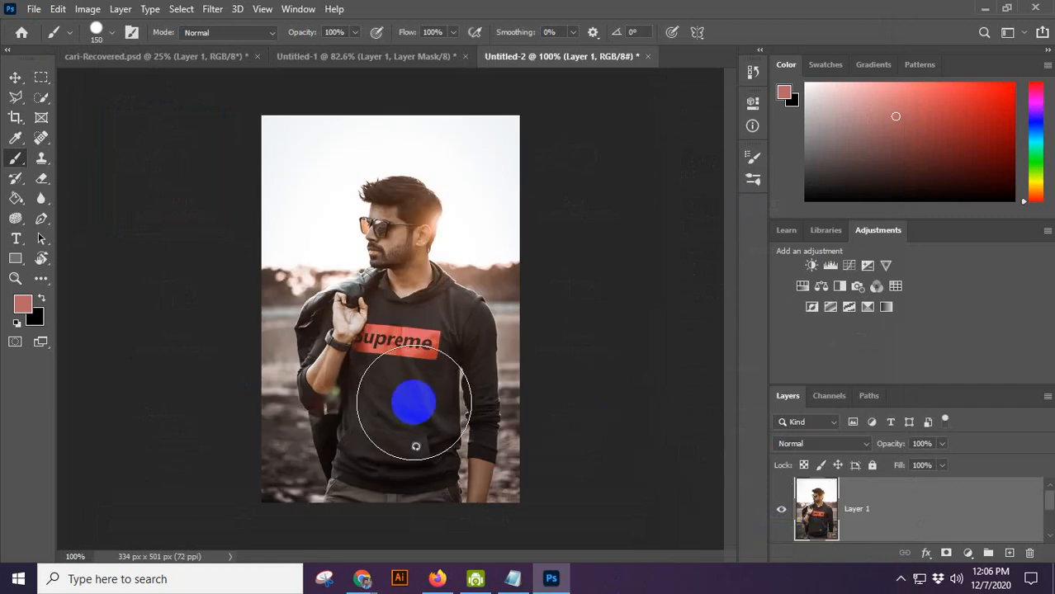
Choose the Quick Selection Tool and select the man on Layer 1 with Select Subject.
scroll(462, 300, "up", 4)
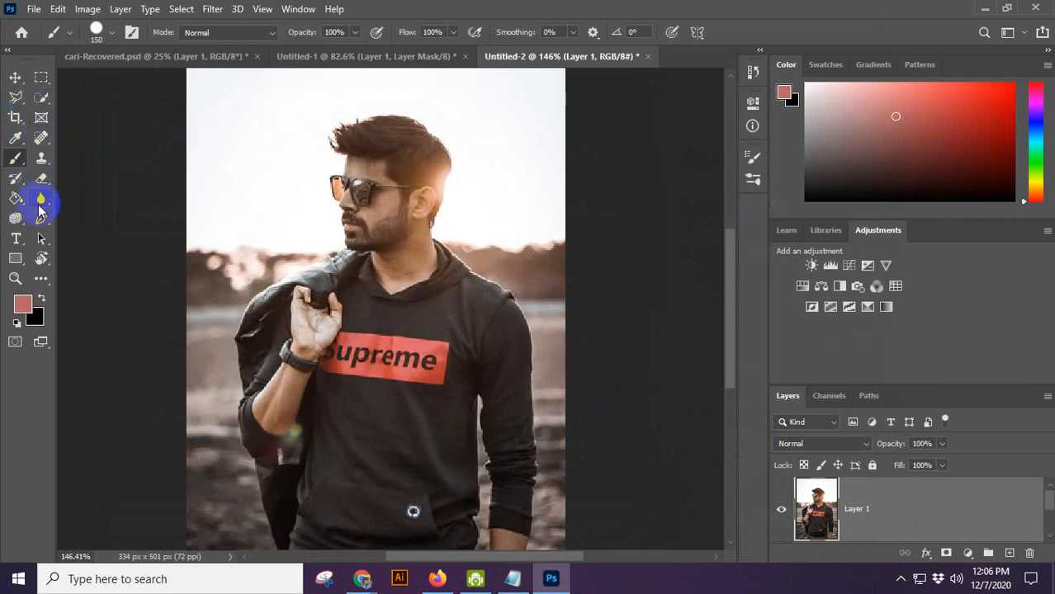
left_click(40, 137)
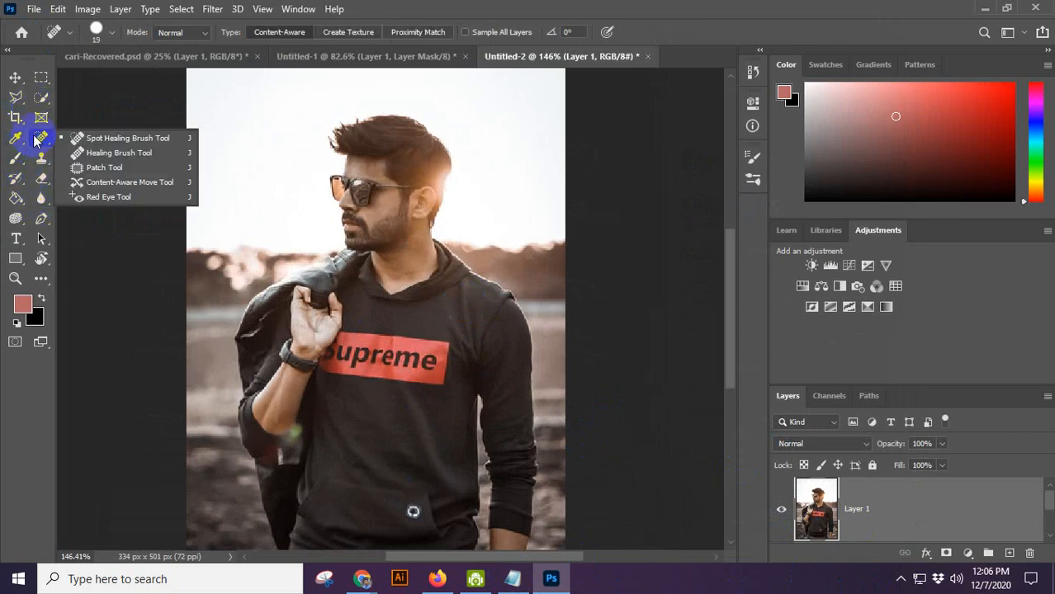
left_click(41, 97)
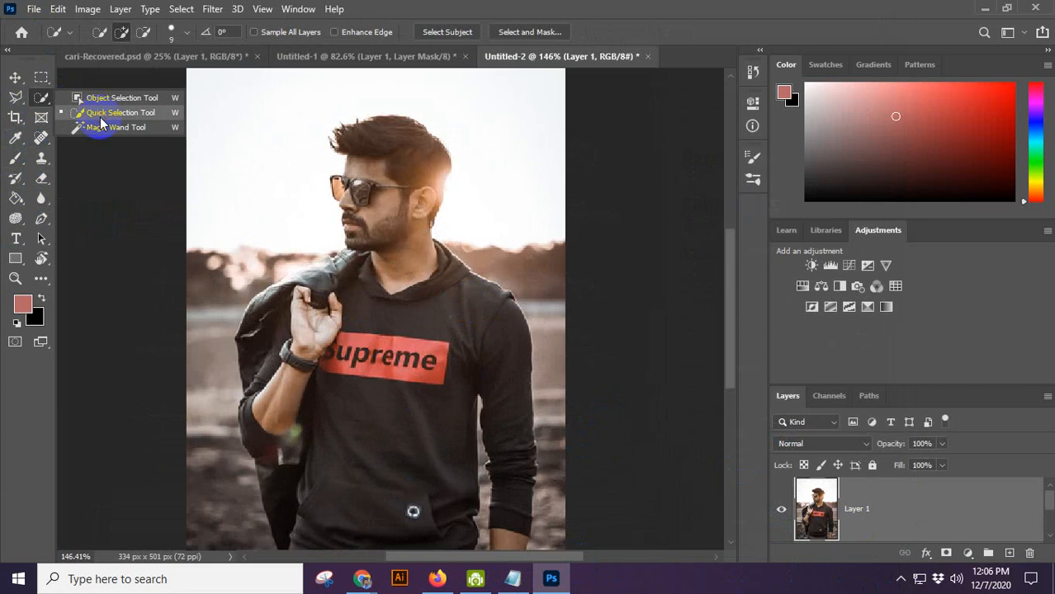
left_click(100, 115)
left_click(460, 35)
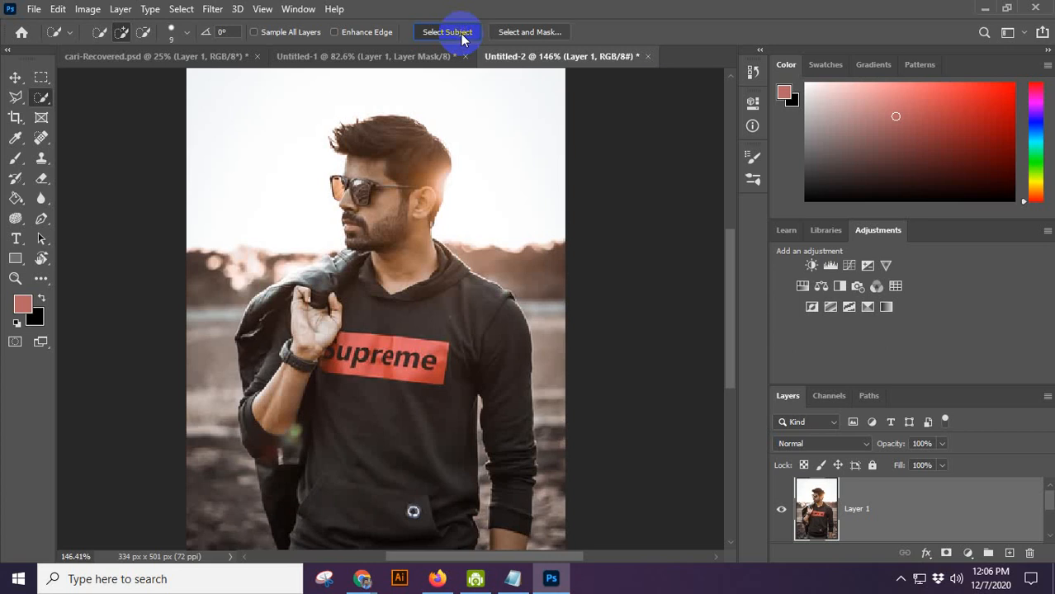
left_click(447, 32)
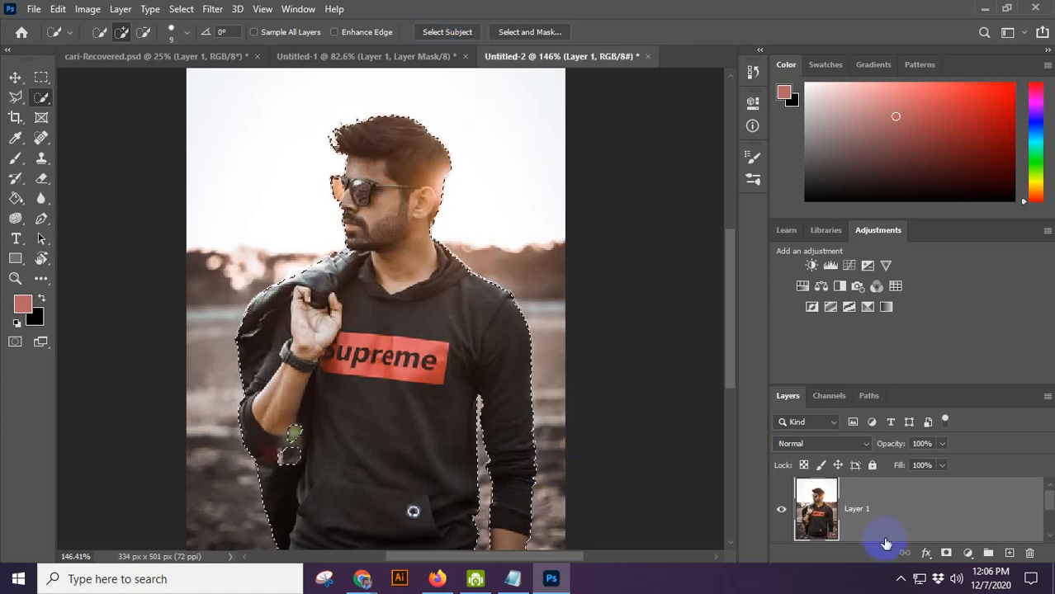
Add a layer mask to Layer 1 from the subject selection, and undo the mask.
left_click(947, 554)
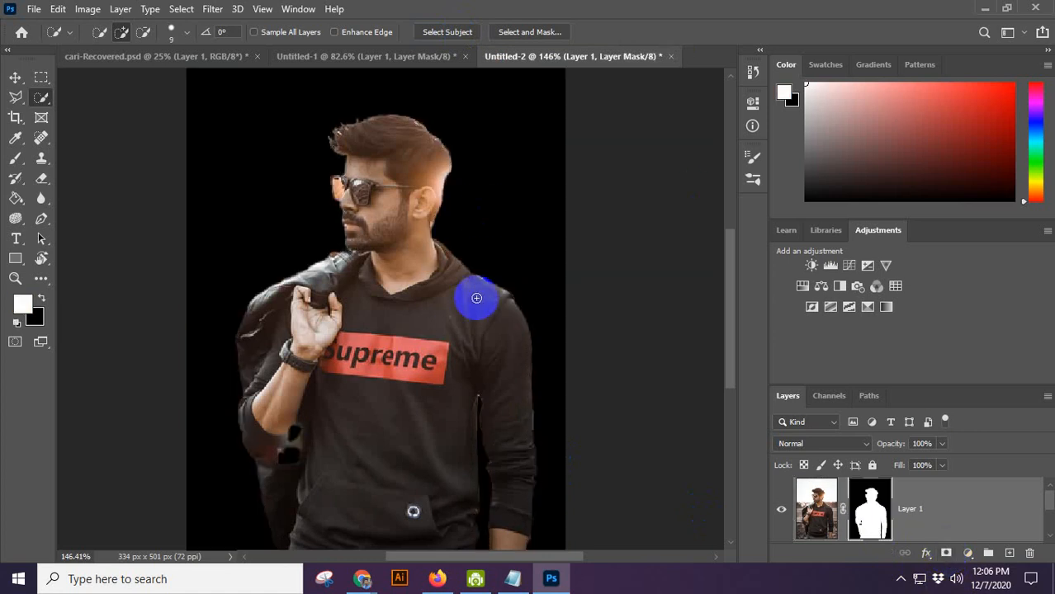
scroll(474, 298, "down", 4)
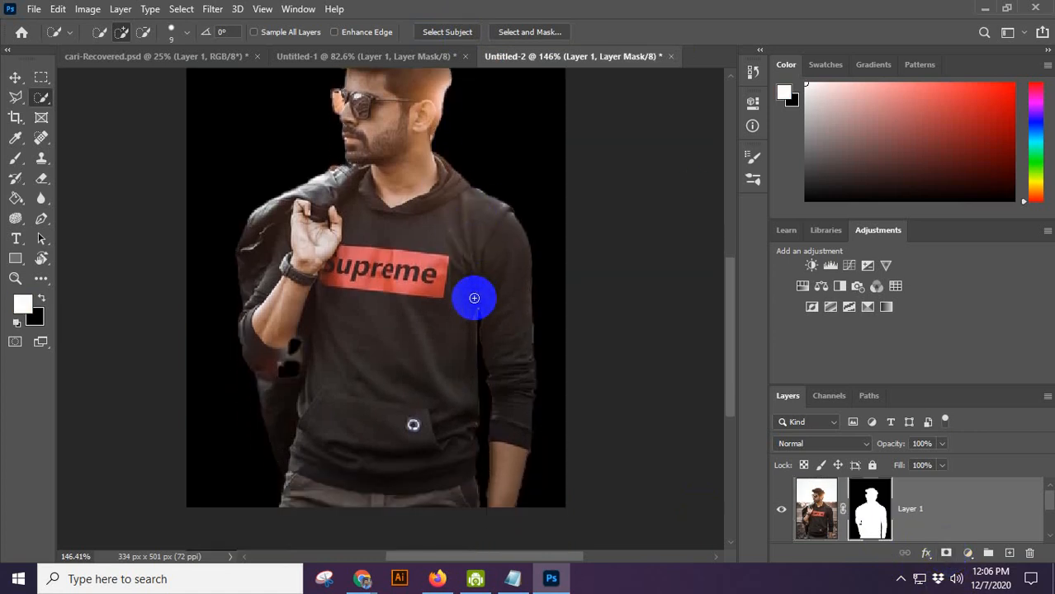
scroll(474, 298, "up", 2)
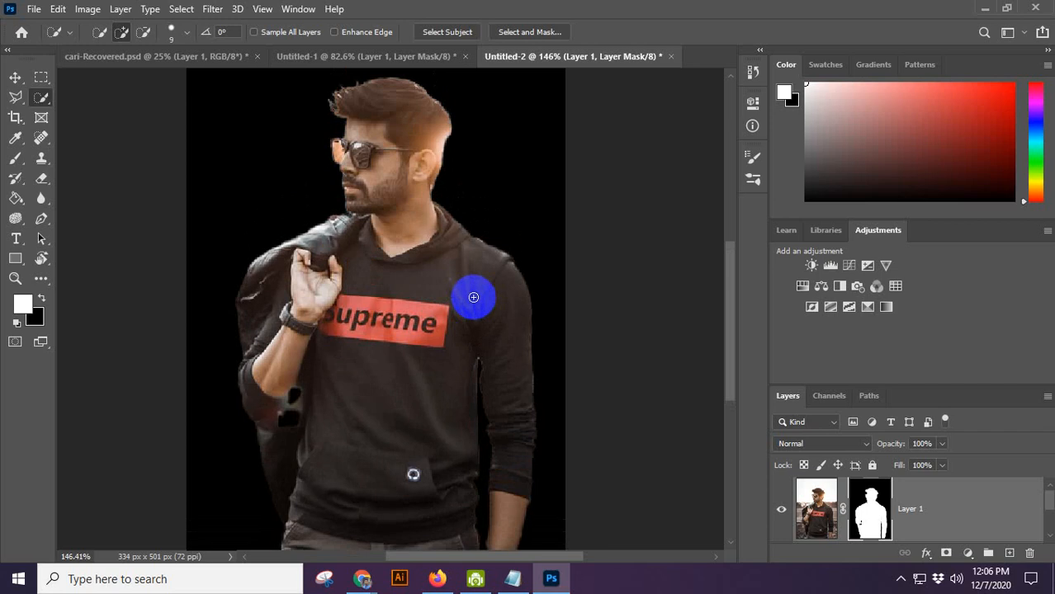
key("ctrl+z")
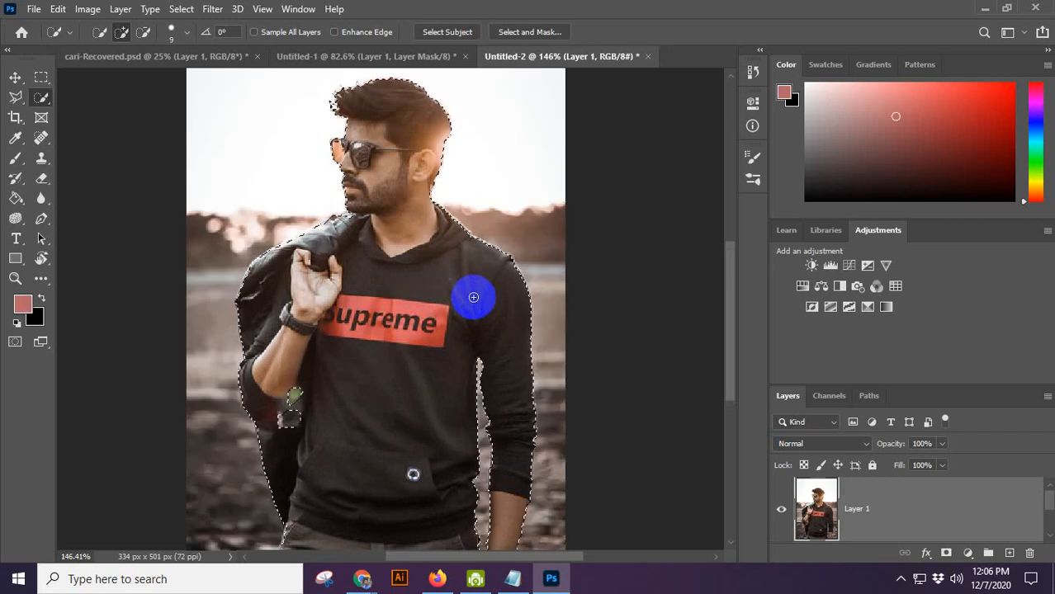
Invert the subject selection and delete the photo's background from Layer 1.
key("ctrl+shift+i")
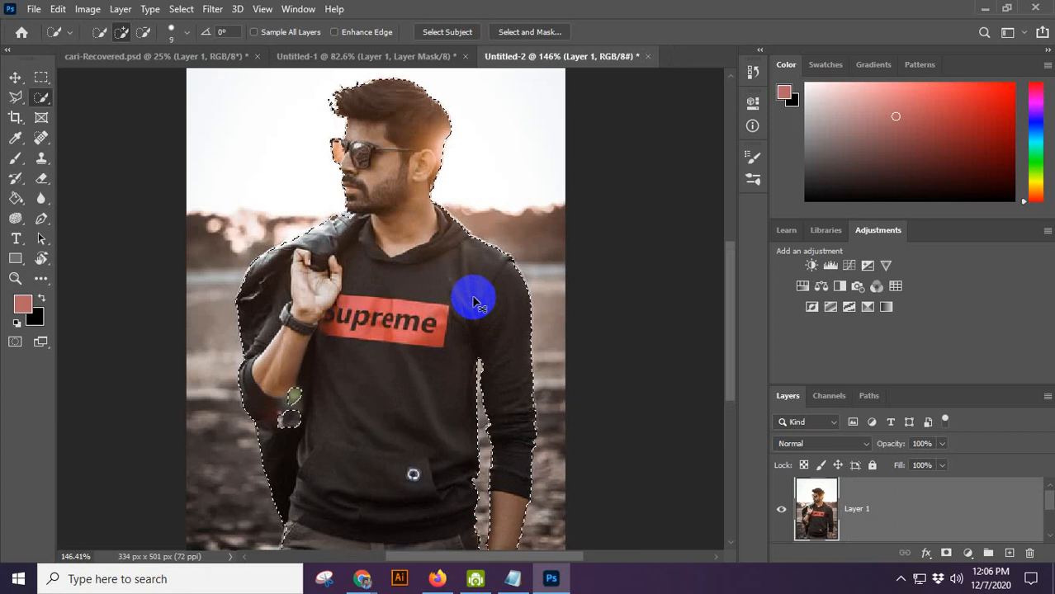
key("ctrl+BackSpace")
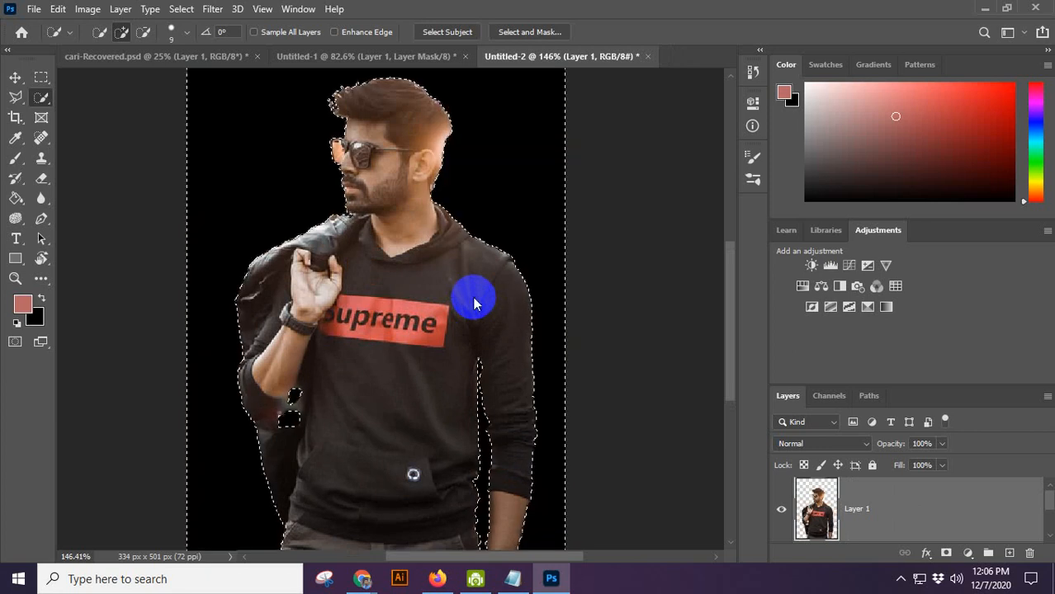
Undo the background deletion and add a layer mask to Layer 1 from the restored subject selection.
key("ctrl+z")
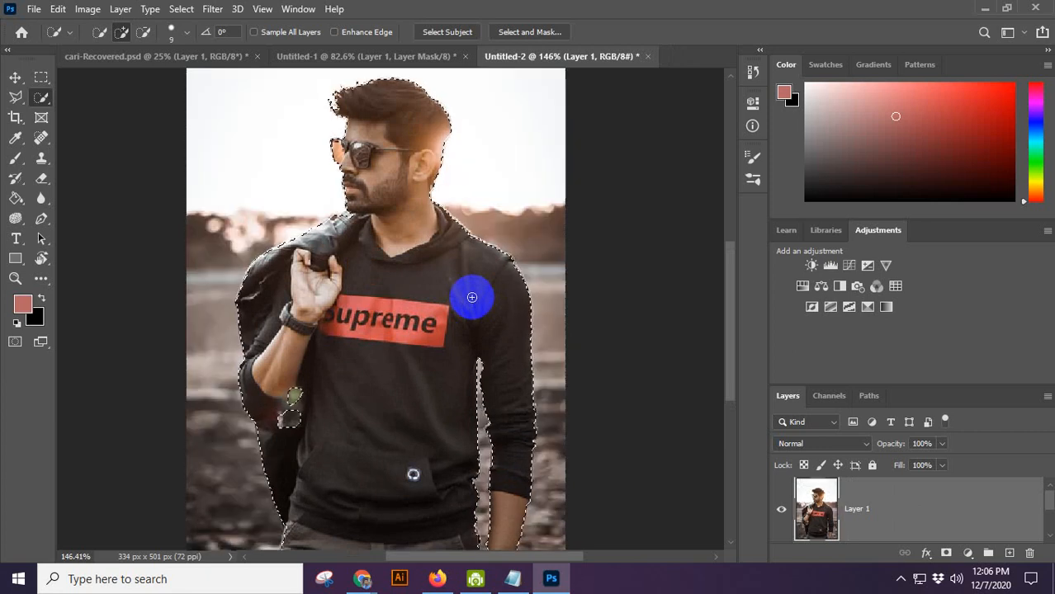
key("ctrl+j")
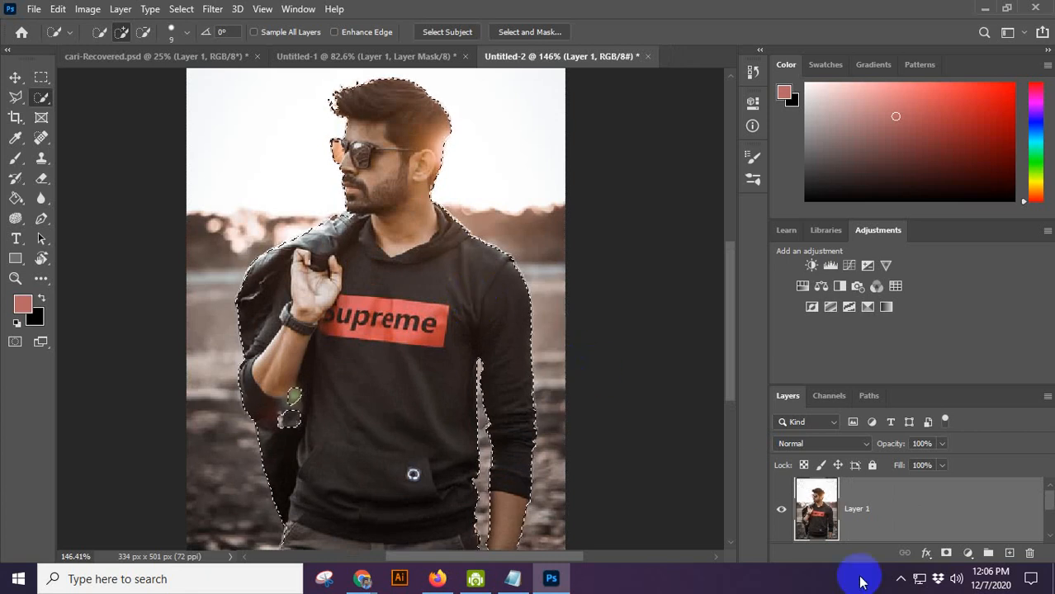
left_click(945, 553)
Hide the Background layer and make Layer 1's mask the active target.
scroll(918, 513, "down", 2)
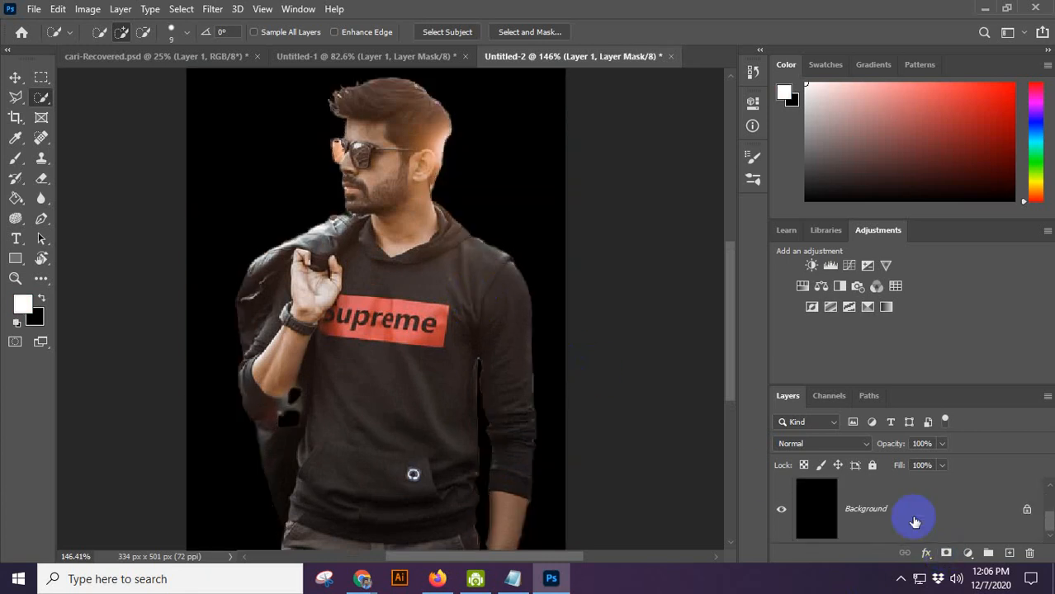
left_click(799, 513)
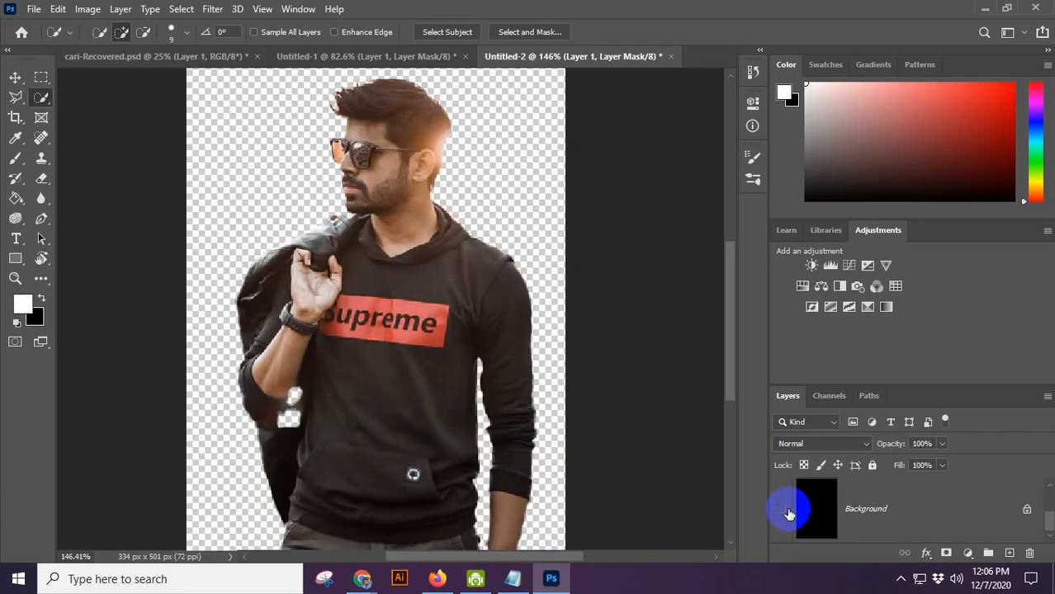
scroll(758, 531, "up", 3)
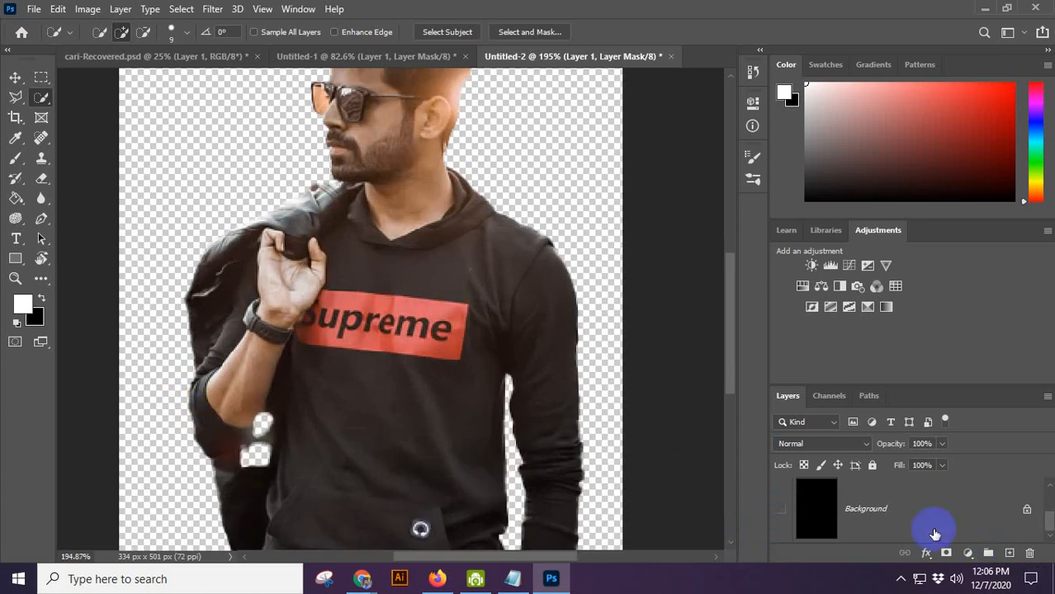
scroll(933, 528, "up", 2)
left_click(876, 511)
left_click(824, 527)
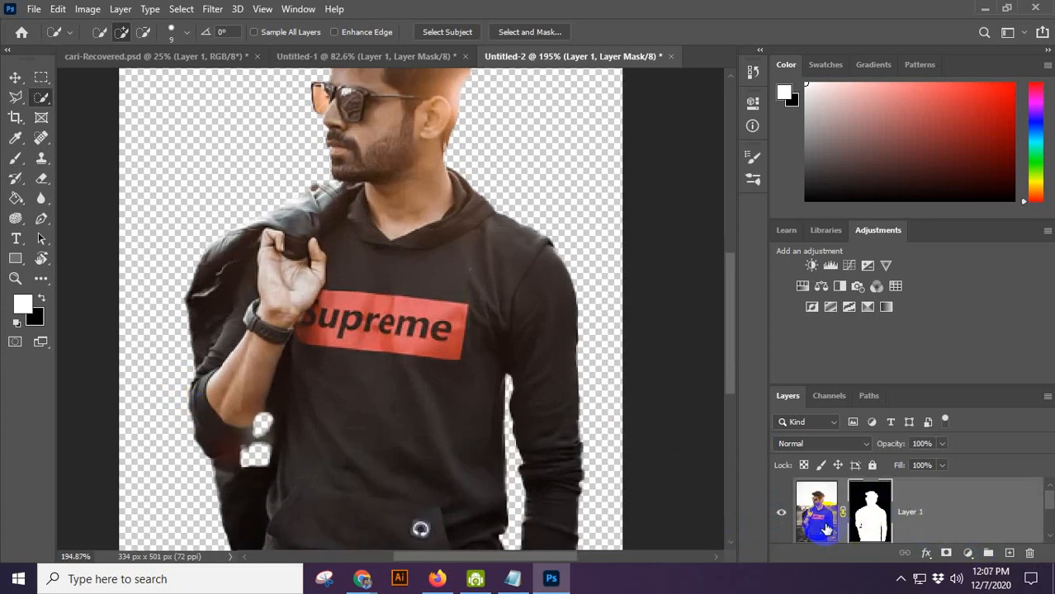
left_click(875, 512)
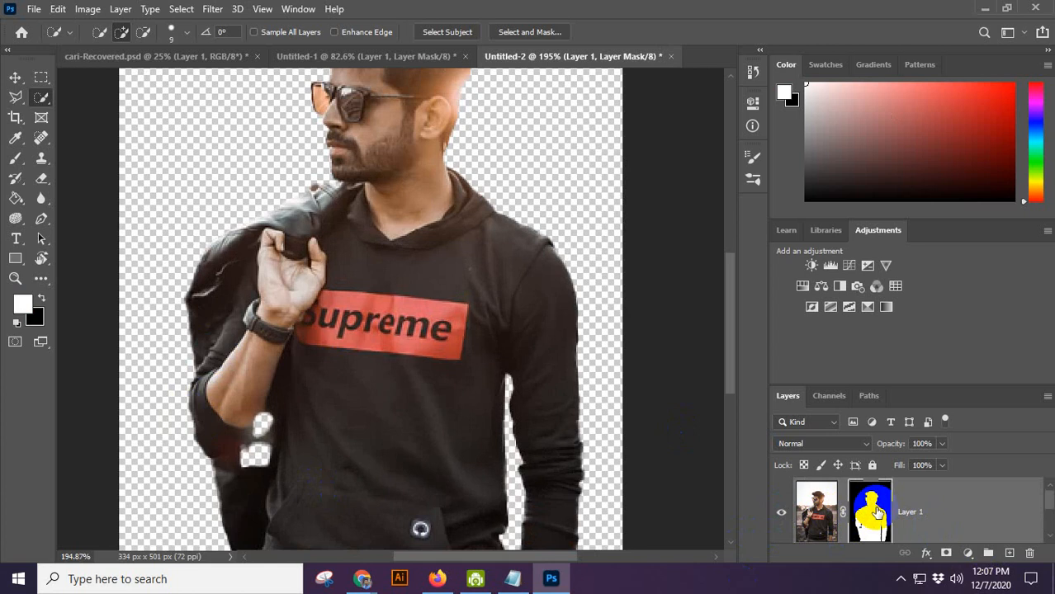
Paint white on Layer 1's mask with a 50 px Brush over the two gaps below the man's bent elbow.
scroll(333, 458, "up", 3)
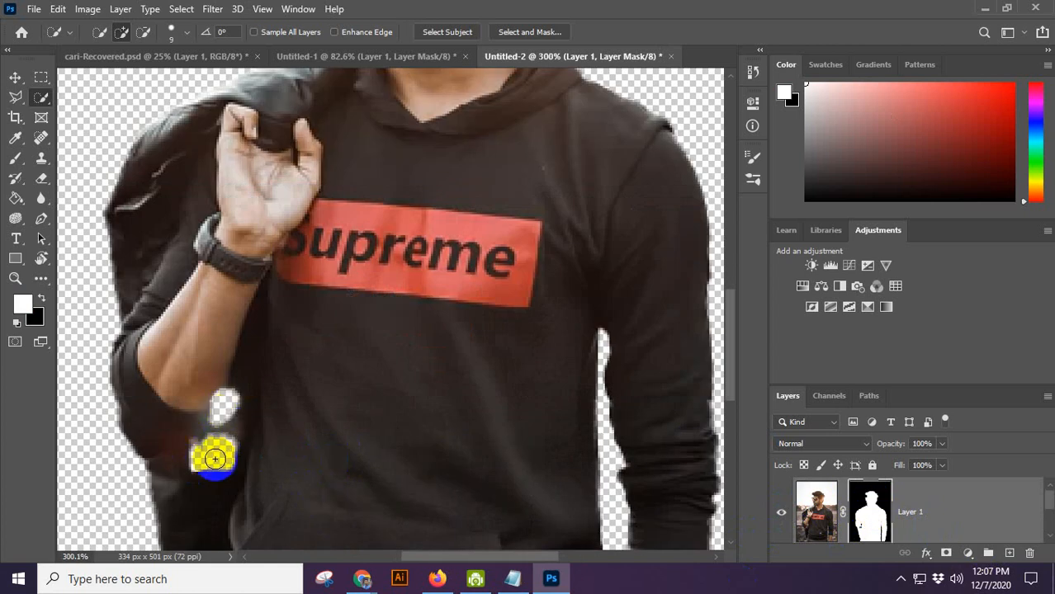
left_click_drag(215, 459, 227, 430)
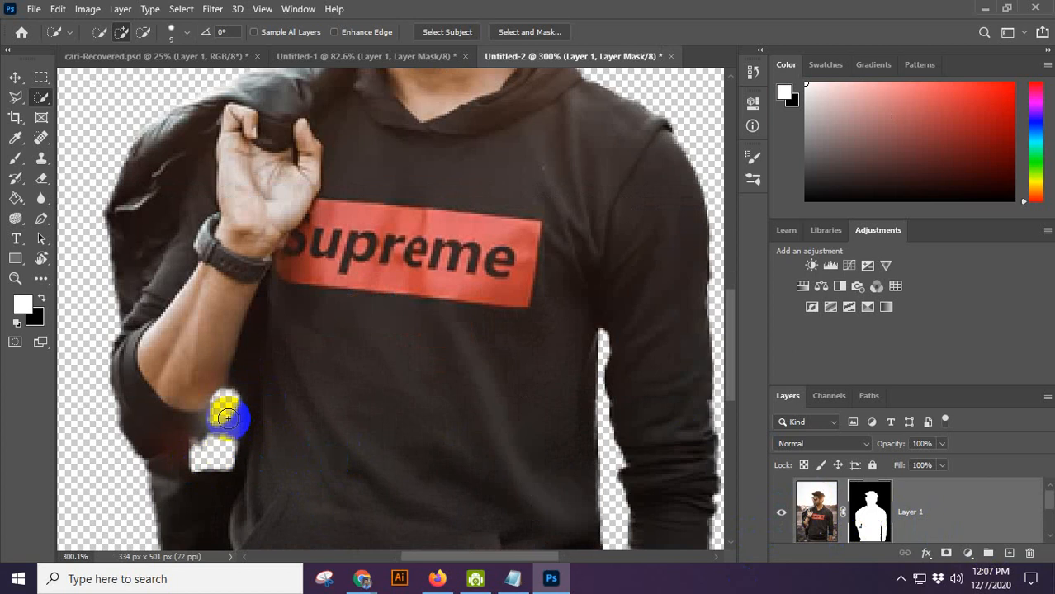
scroll(308, 372, "down", 2)
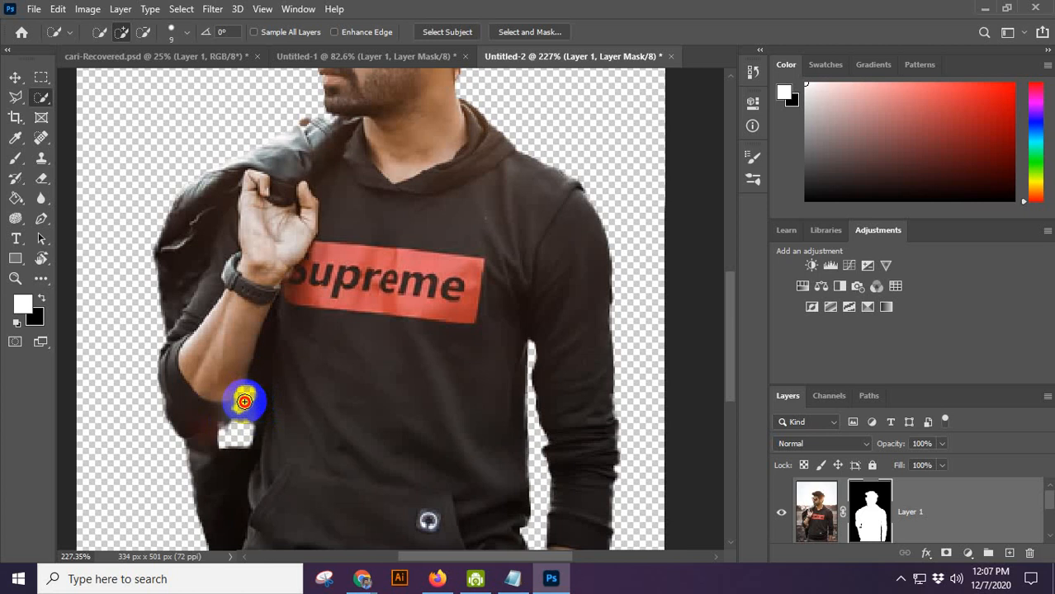
left_click_drag(240, 431, 238, 459)
key("ctrl+d")
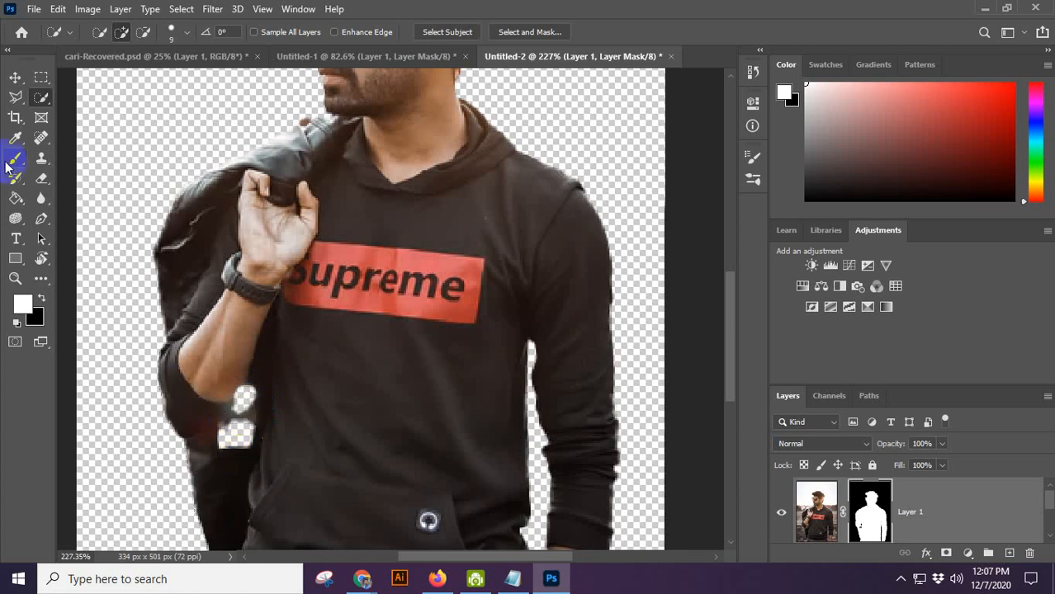
left_click(15, 159)
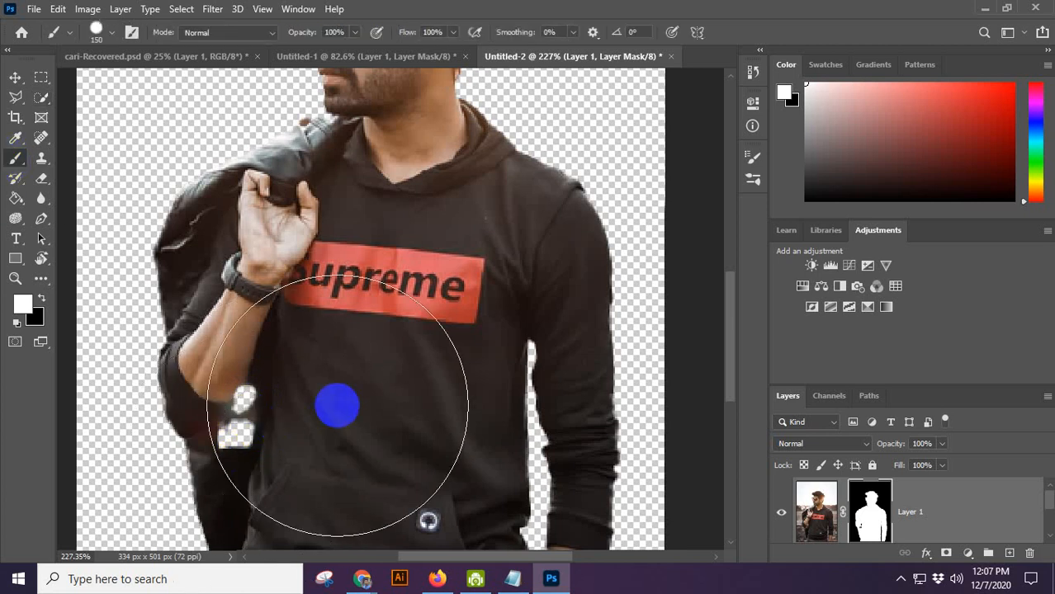
key("bracketleft")
key("bracketleft")
key("bracketleft")
key("bracketleft")
key("bracketleft")
key("bracketleft")
key("bracketleft")
left_click(260, 428)
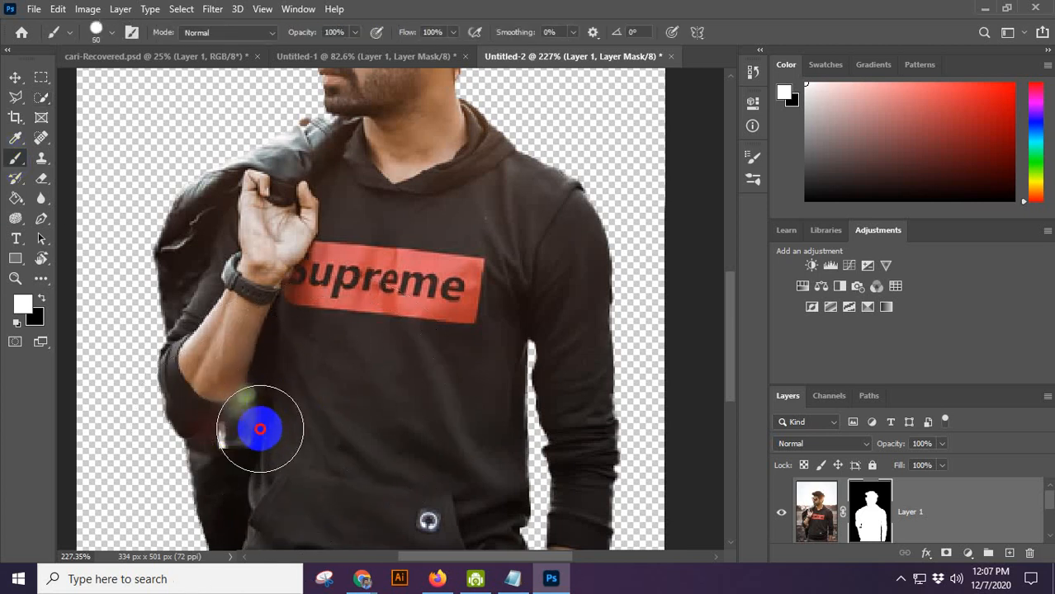
mouse_move(260, 428)
left_mouse_down()
mouse_move(235, 423)
mouse_move(242, 402)
mouse_move(240, 467)
mouse_move(427, 479)
left_mouse_up()
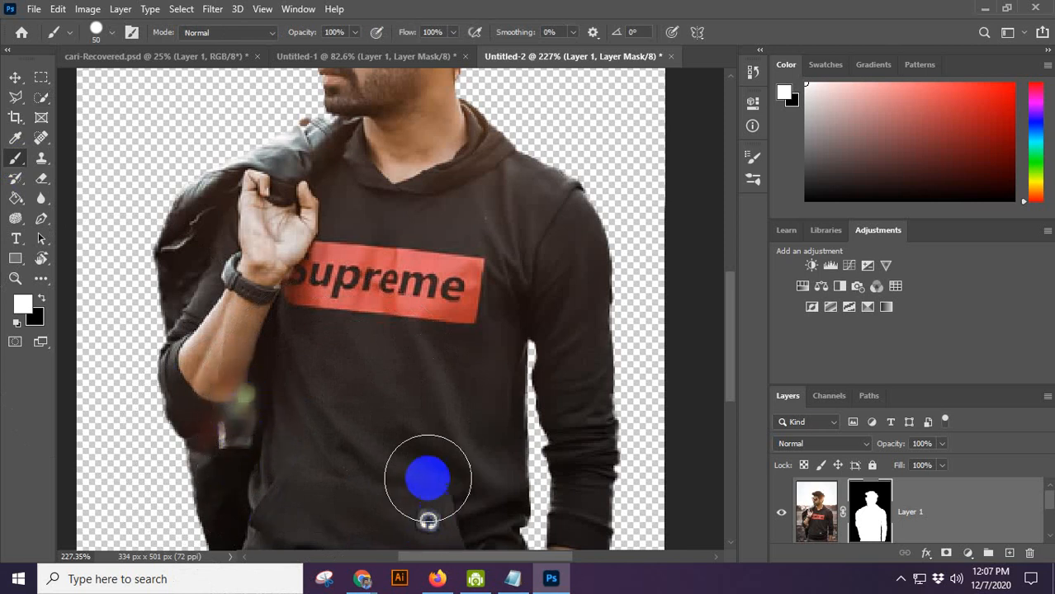
View Layer 1's mask on its own in black and white, and return to the masked image.
scroll(376, 363, "down", 2)
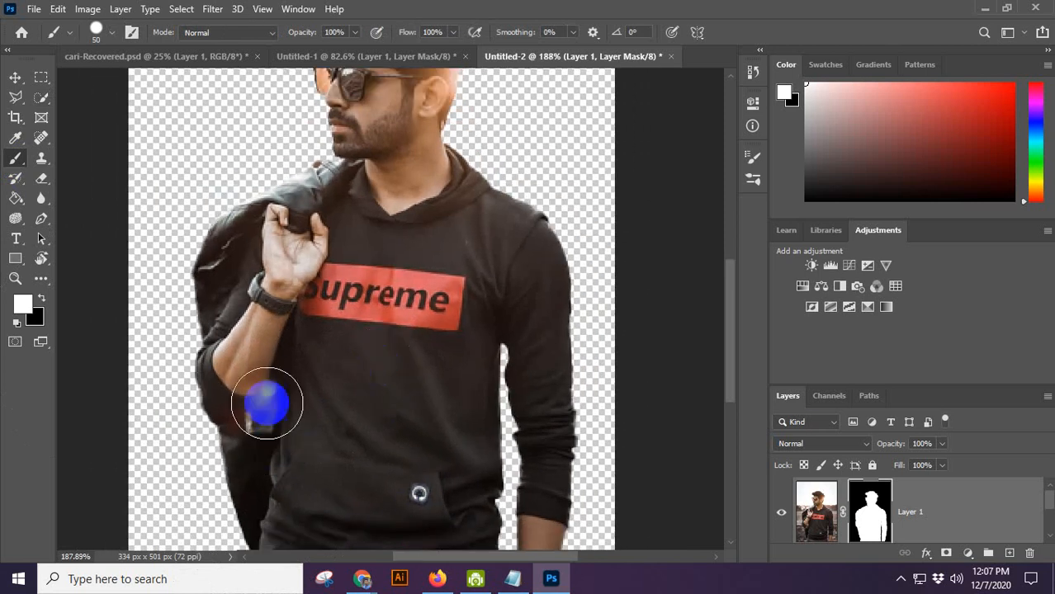
scroll(359, 419, "down", 2)
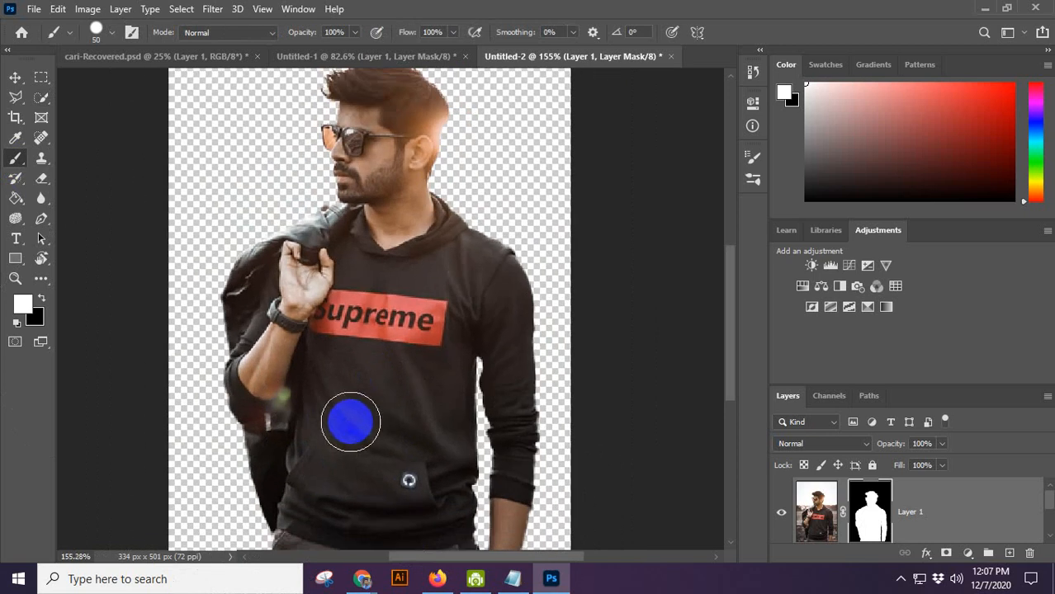
scroll(344, 422, "up", 2)
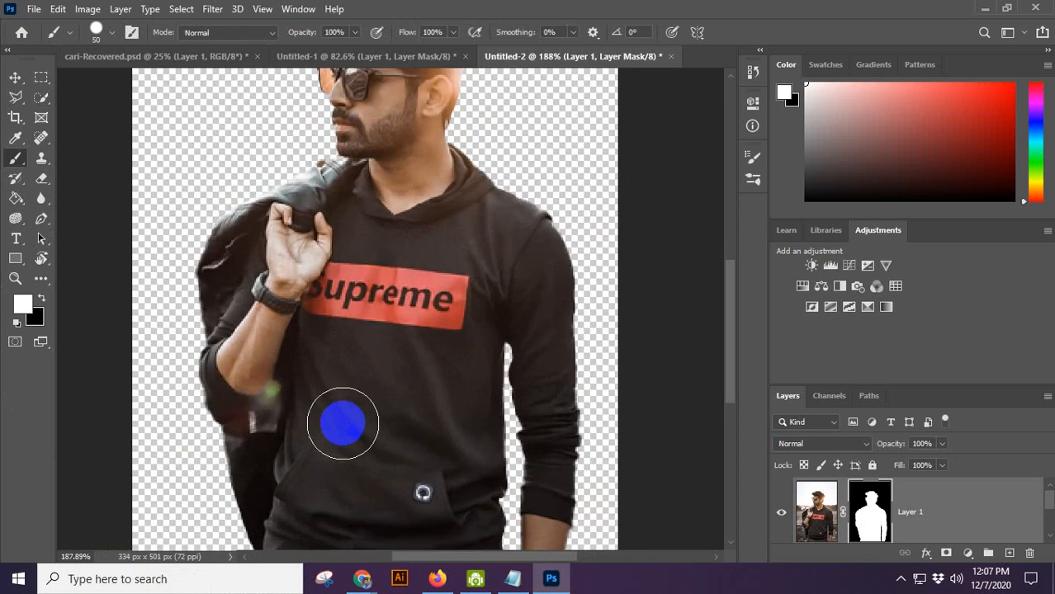
left_click(863, 512, "alt")
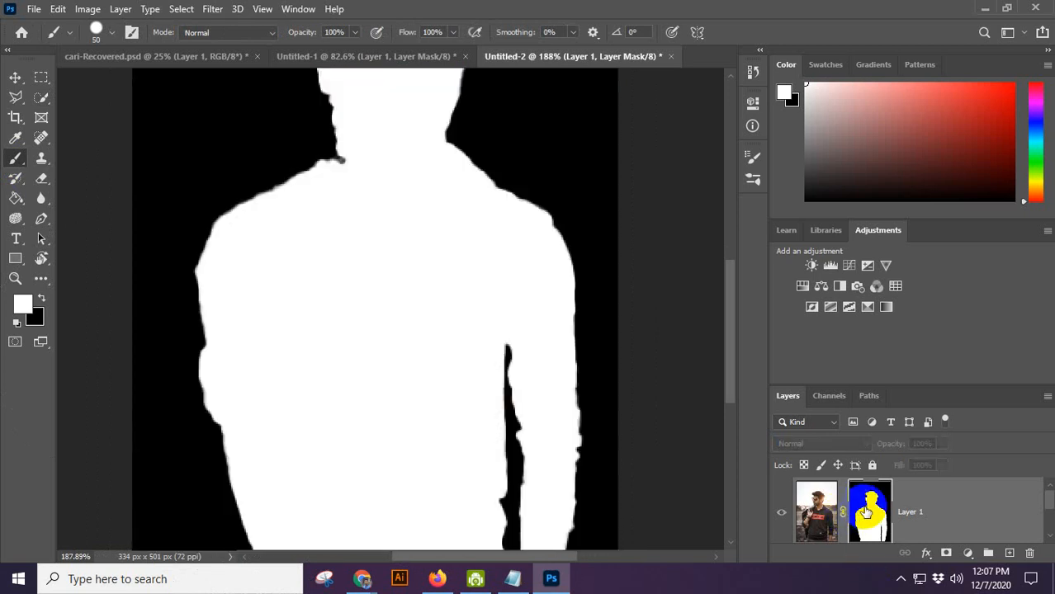
left_click(864, 512, "alt")
Toggle Layer 1's mask off and on to compare the original background with the cutout, and undo the painting on the elbow gaps.
left_click(864, 512, "shift")
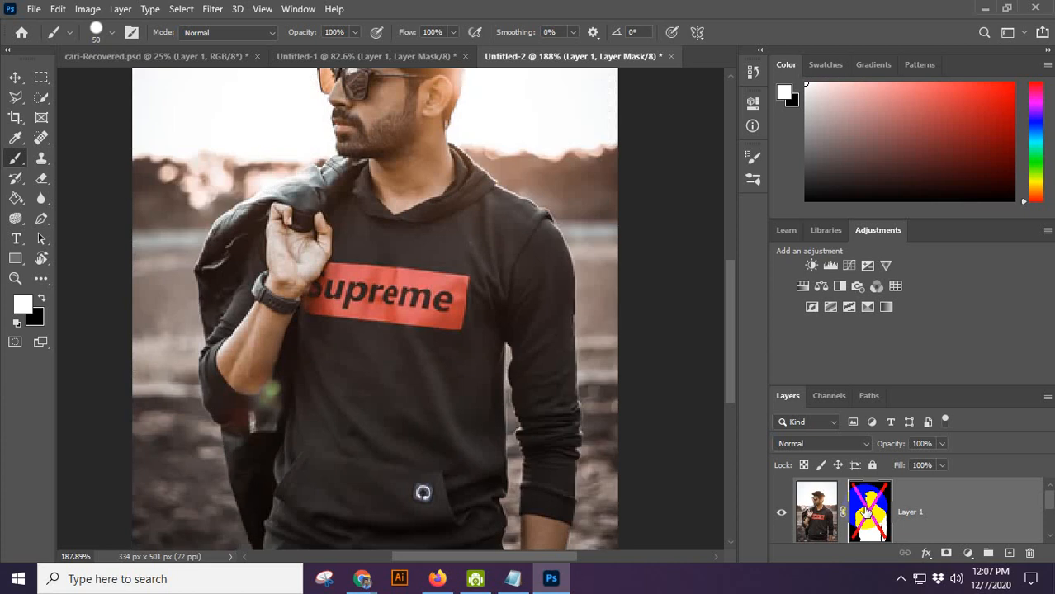
left_click(864, 512, "shift")
left_click(864, 513, "shift")
left_click(865, 513, "shift")
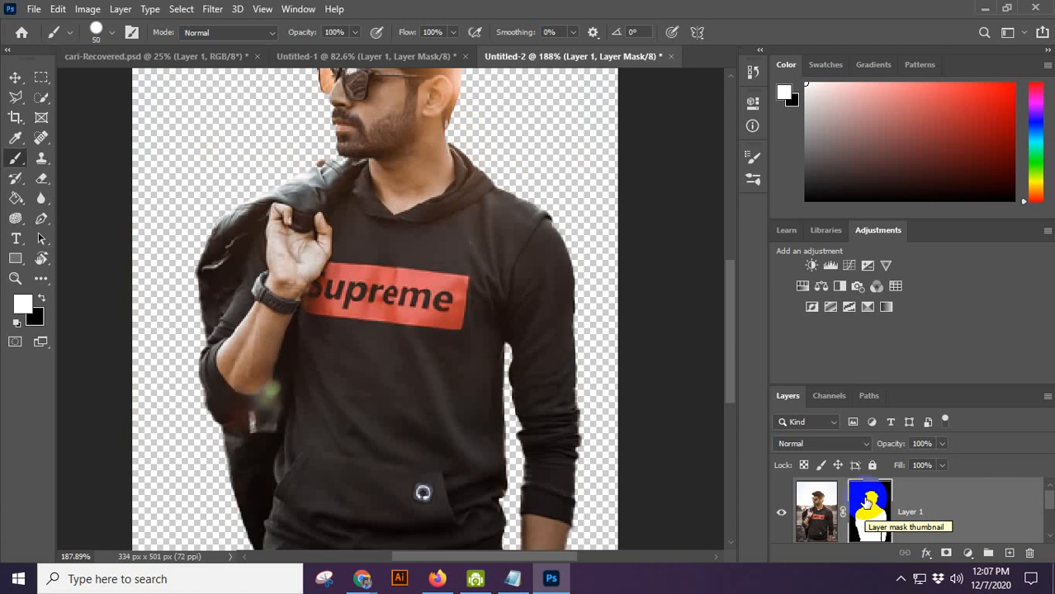
left_click(866, 506, "shift")
left_click(867, 505, "shift")
left_click(867, 505, "shift")
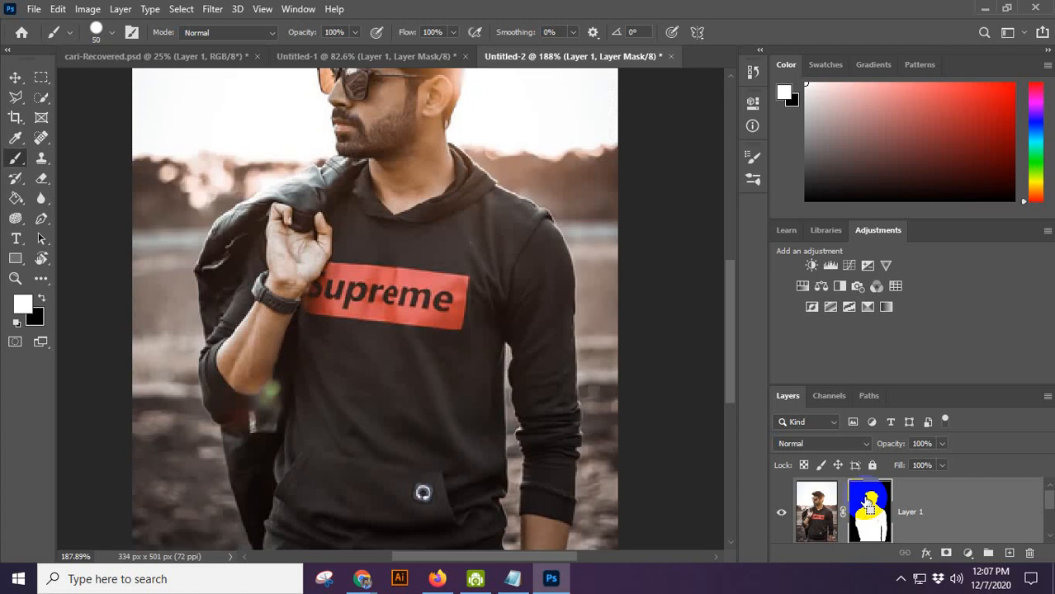
left_click(866, 505, "shift")
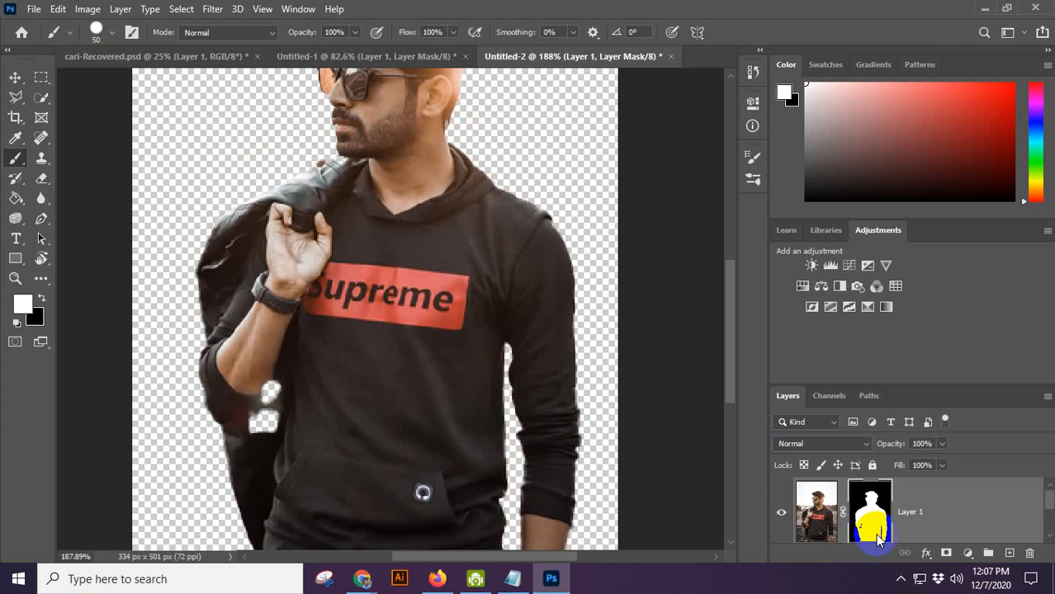
Target Layer 1's image, switch back to its layer mask, and brush white over the lower hoodie.
scroll(381, 339, "down", 1, "alt")
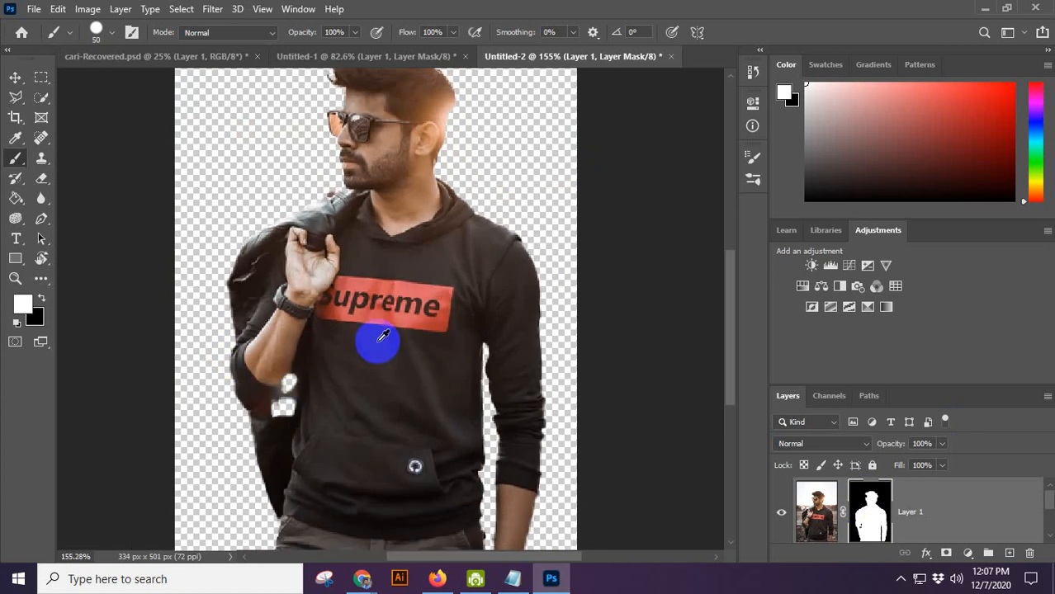
scroll(377, 342, "down", 1)
scroll(373, 402, "up", 2)
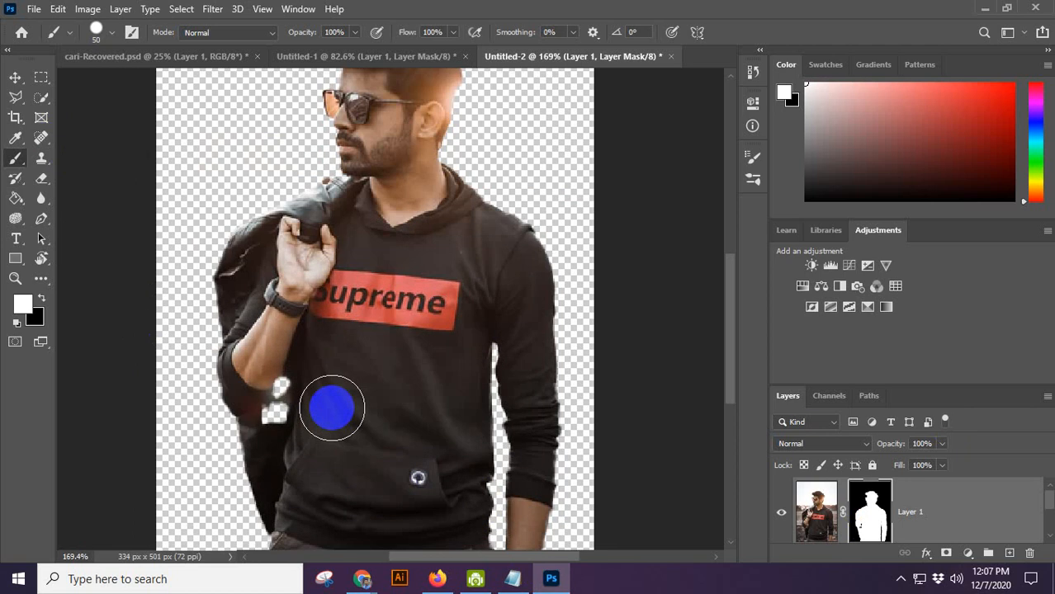
scroll(281, 385, "up", 2)
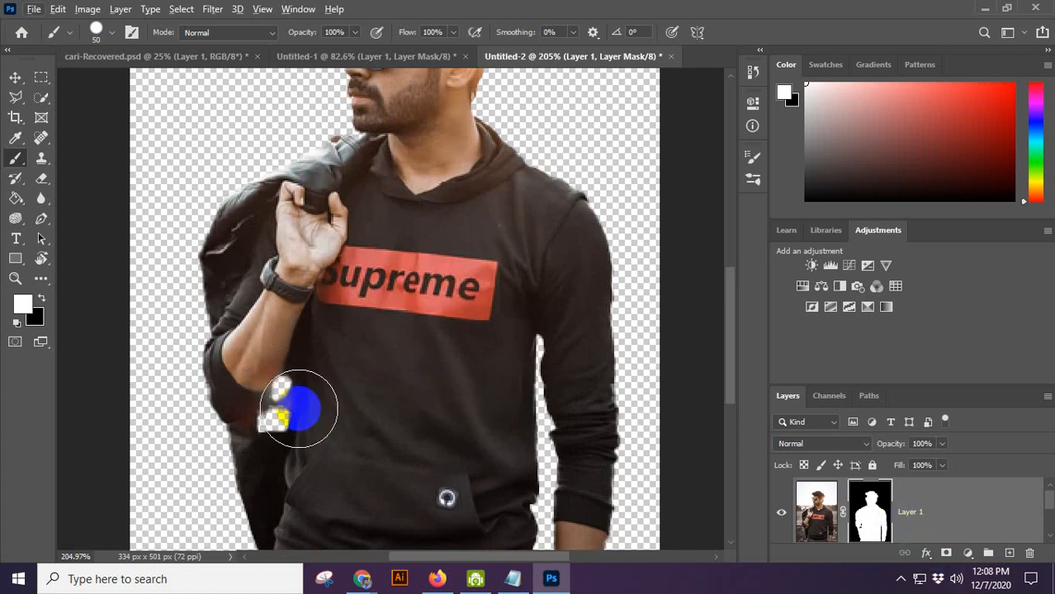
left_click(818, 515)
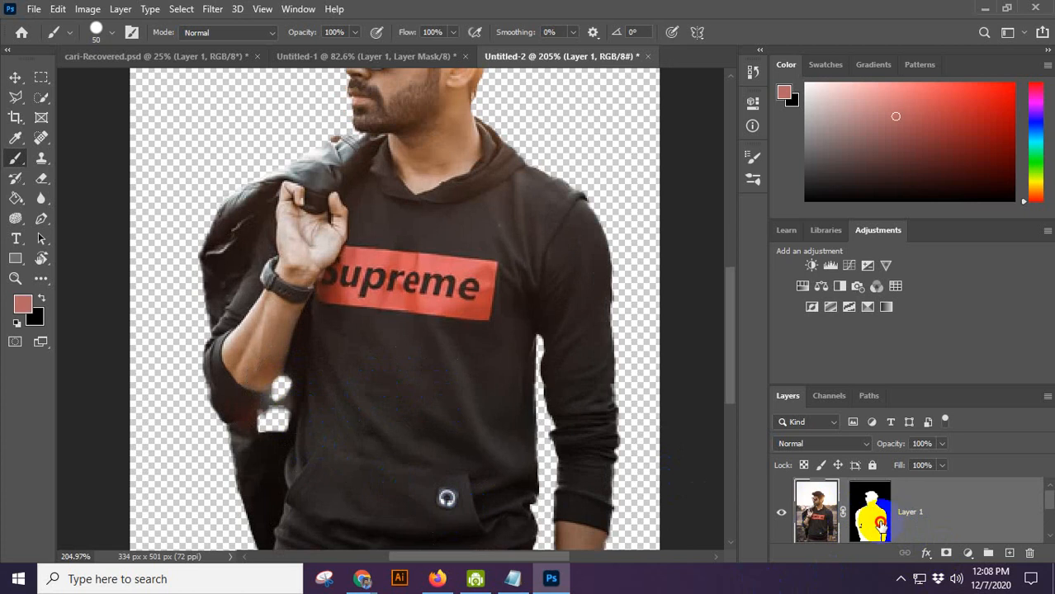
left_click(878, 524)
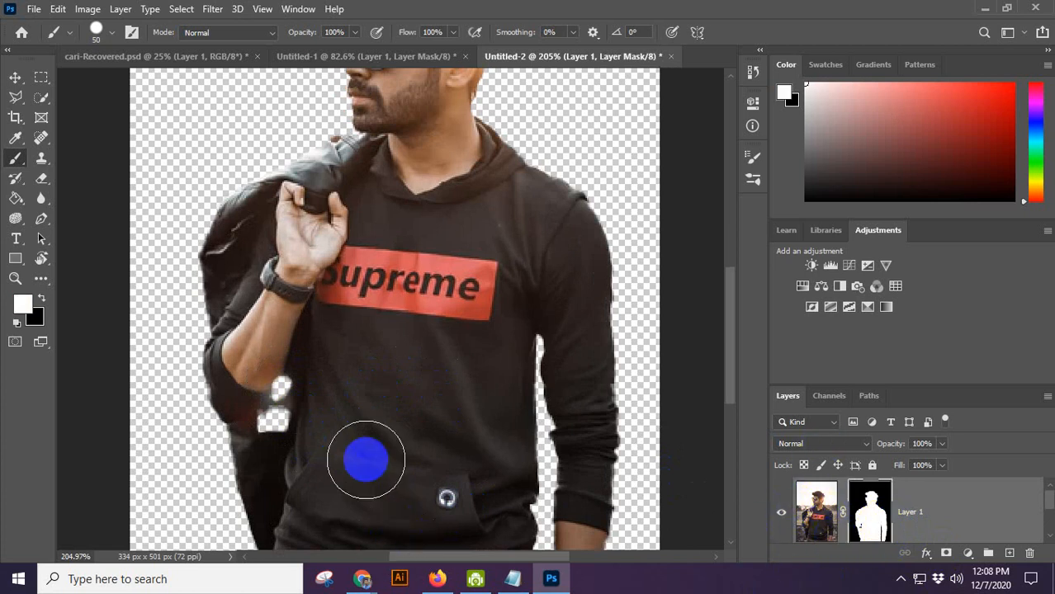
mouse_move(366, 459)
left_mouse_down()
mouse_move(312, 408)
mouse_move(312, 445)
mouse_move(297, 381)
mouse_move(297, 445)
mouse_move(274, 373)
mouse_move(292, 439)
mouse_move(319, 369)
mouse_move(304, 429)
mouse_move(273, 390)
mouse_move(278, 401)
mouse_move(305, 382)
mouse_move(338, 463)
left_mouse_up()
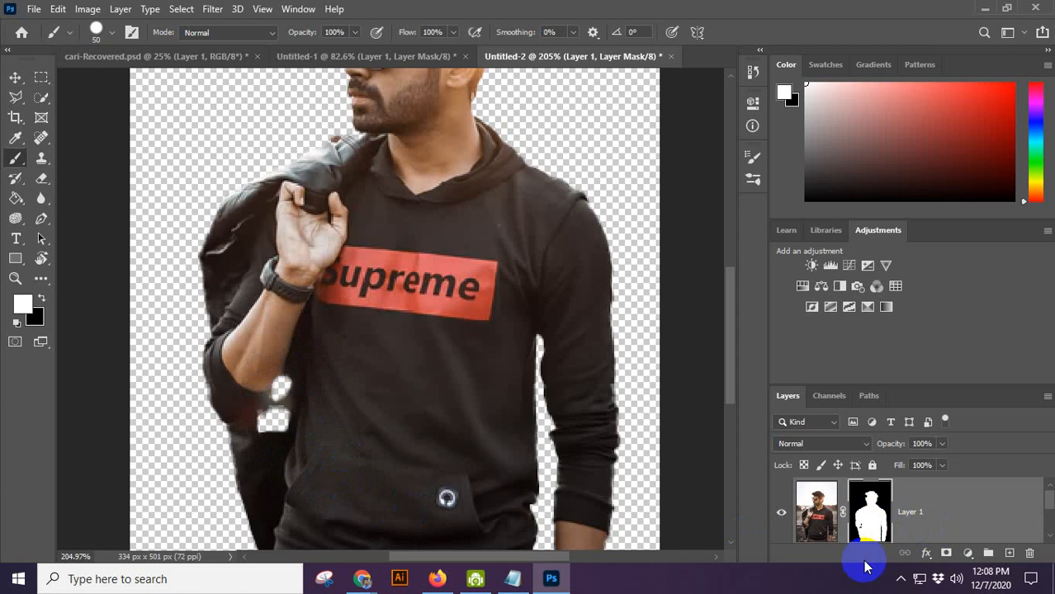
Show Layer 1's mask alone, paint the two black spots near the elbow white, and return to the normal image view.
left_click(877, 514, "alt")
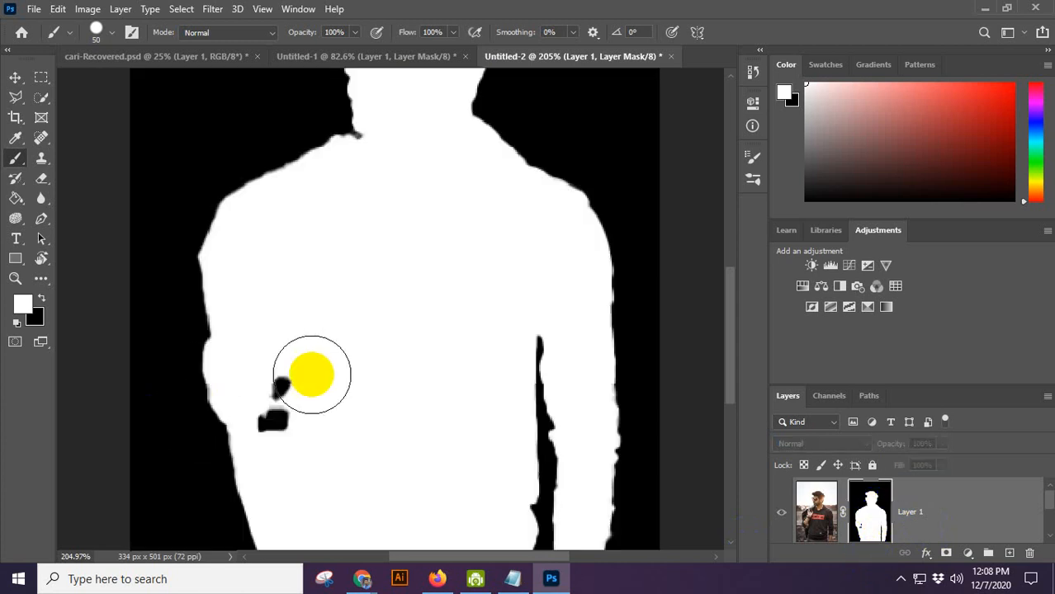
scroll(311, 376, "up", 1)
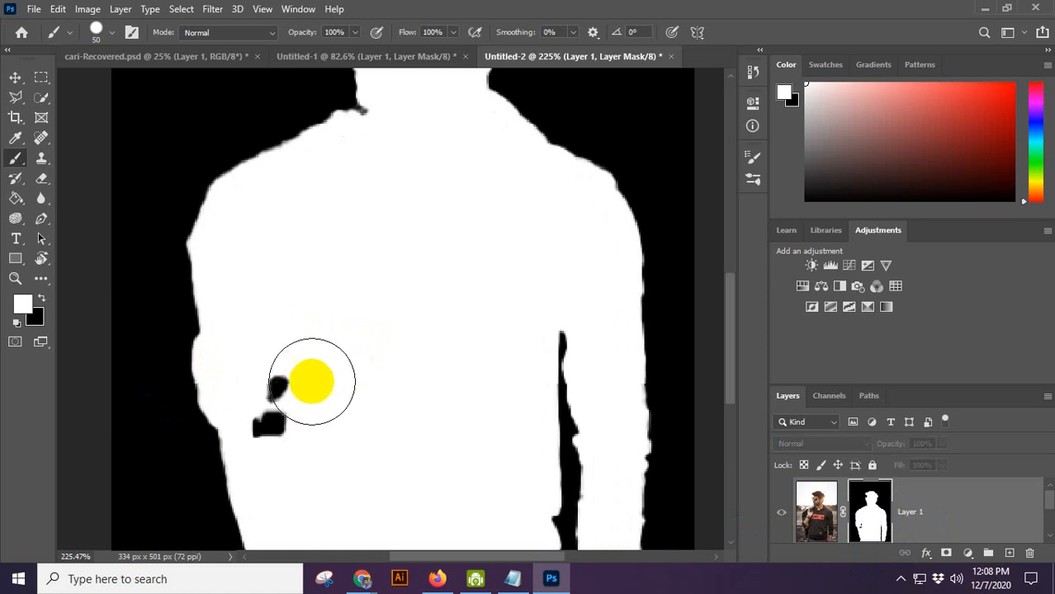
mouse_move(311, 379)
left_mouse_down()
mouse_move(302, 369)
mouse_move(295, 441)
mouse_move(295, 381)
left_mouse_up()
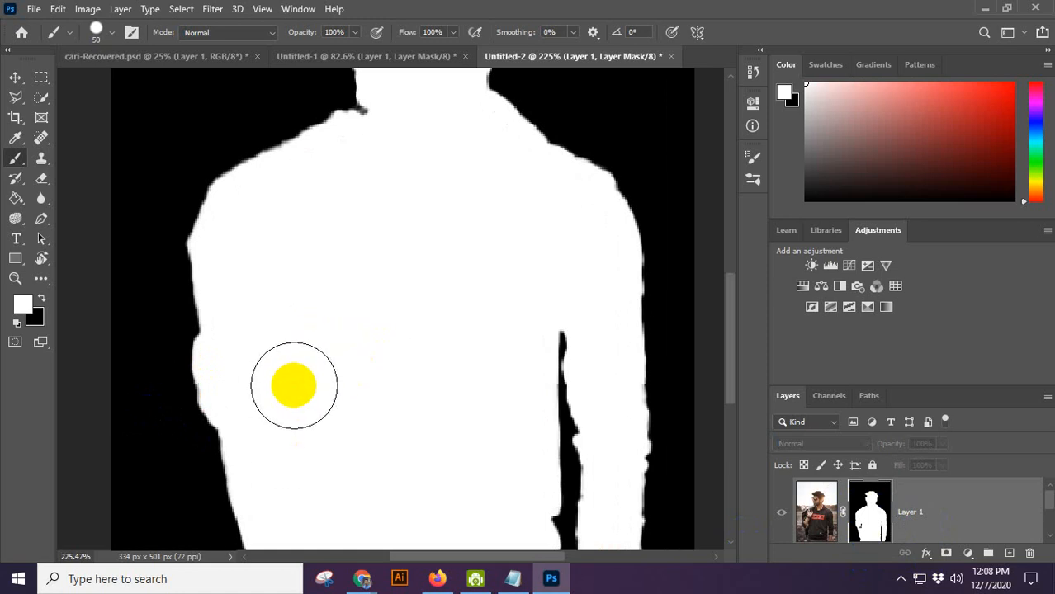
left_click(878, 516, "shift")
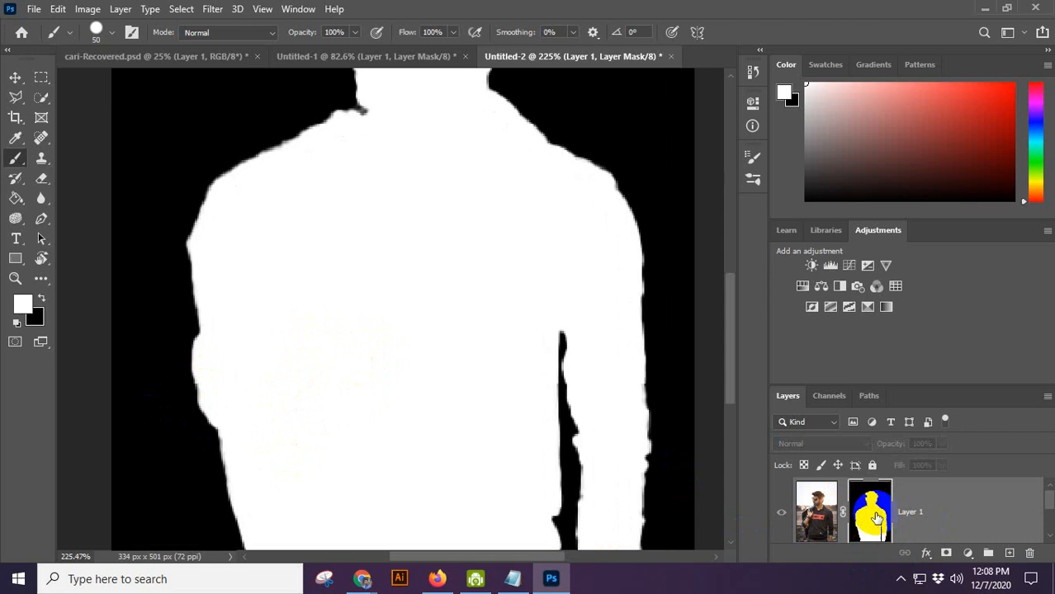
left_click(875, 515, "alt")
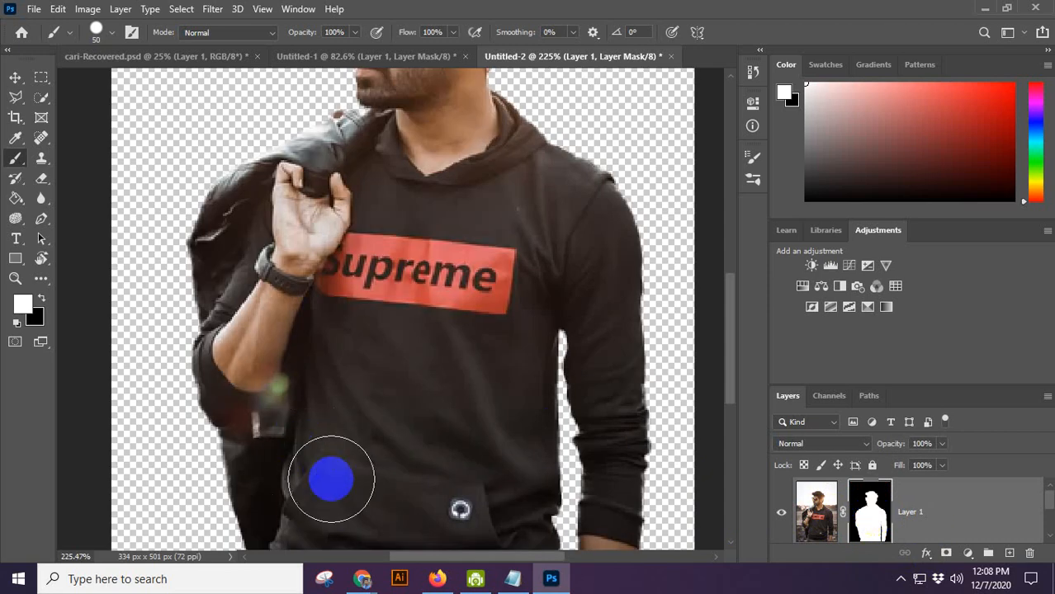
Examine the masked cutout closely, from the hoodie and arms up to the edges of the man's head.
scroll(354, 423, "down", 2)
scroll(353, 423, "down", 1)
key("super")
key("super")
scroll(363, 405, "down", 1)
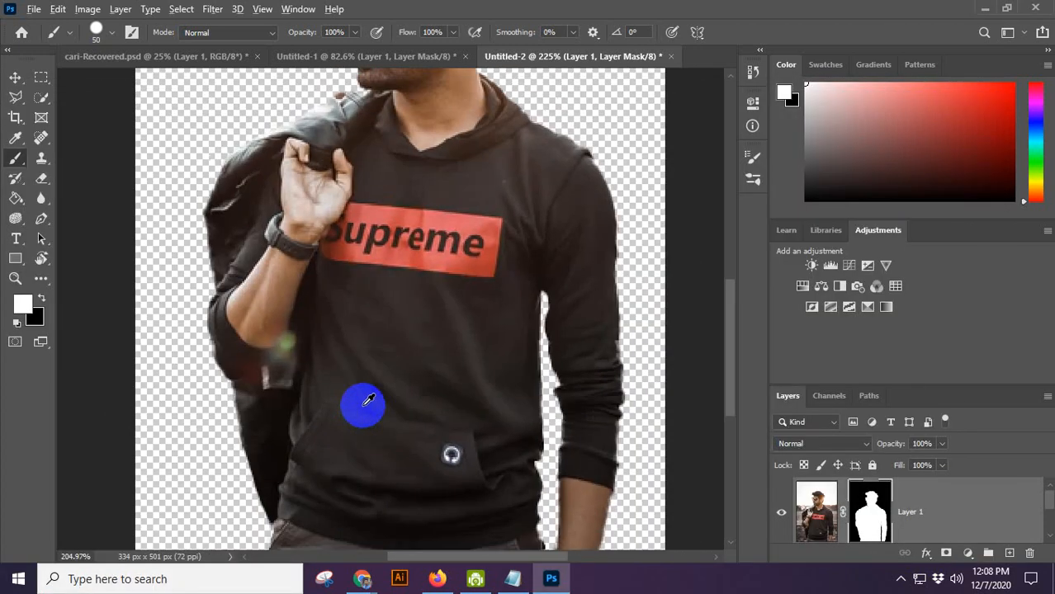
scroll(363, 405, "down", 2)
left_click_drag(401, 283, 401, 443)
scroll(469, 281, "up", 4)
left_click_drag(540, 357, 538, 517)
scroll(461, 235, "up", 2)
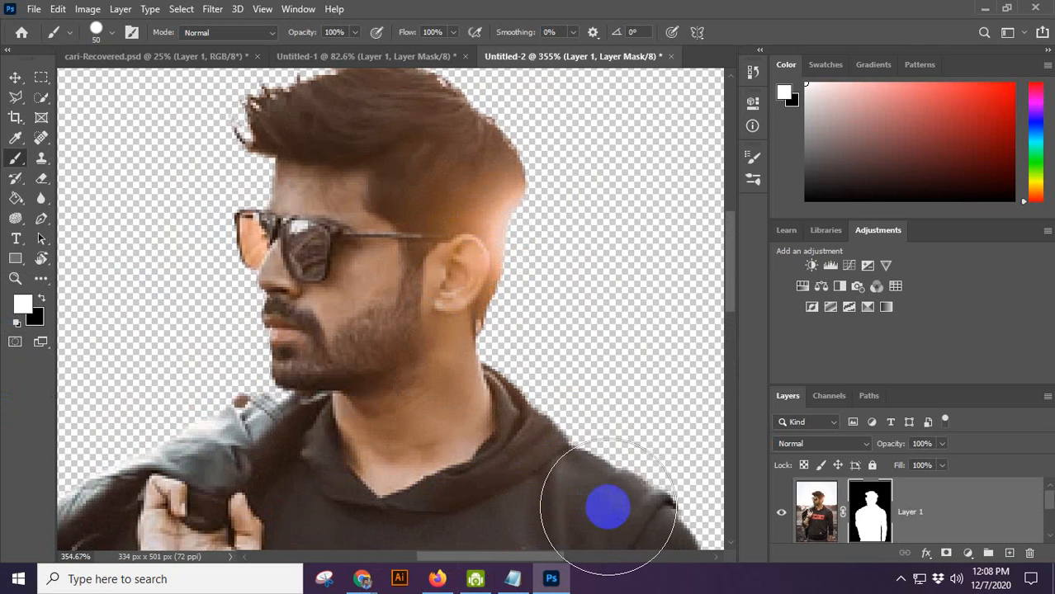
Load Layer 1's mask as a selection and try the Burn tool on the mask at the back of the head.
left_click(867, 508, "ctrl")
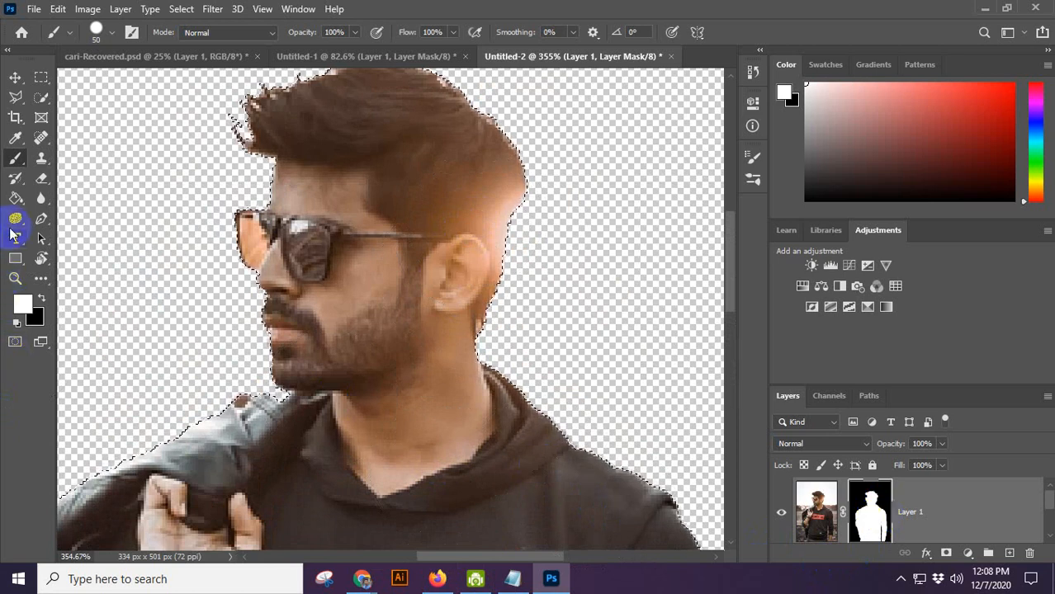
left_click(14, 220)
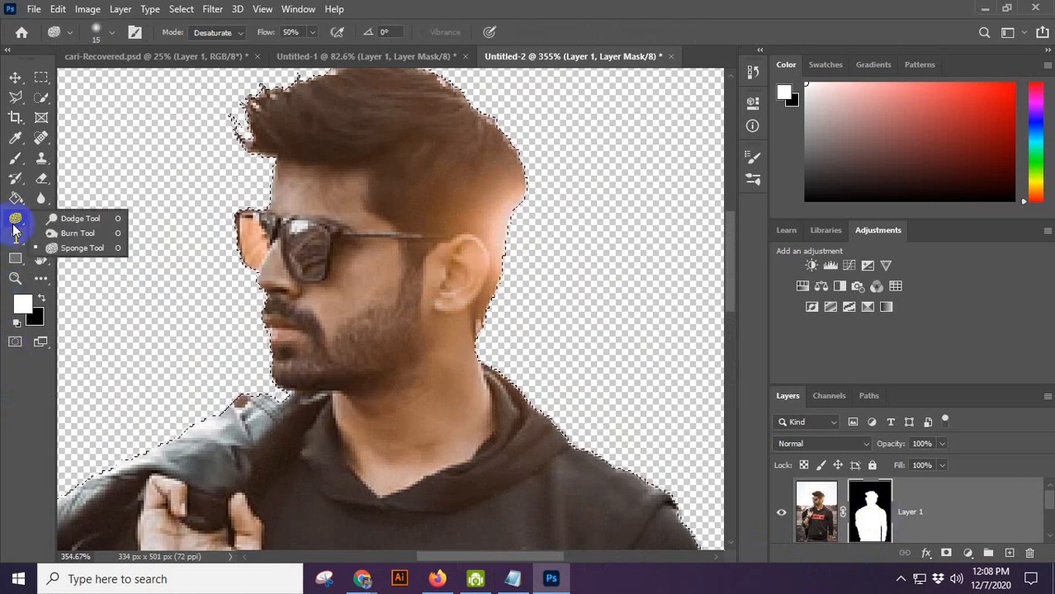
left_click(78, 234)
mouse_move(485, 197)
left_mouse_down()
mouse_move(487, 271)
mouse_move(487, 205)
mouse_move(519, 235)
left_mouse_up()
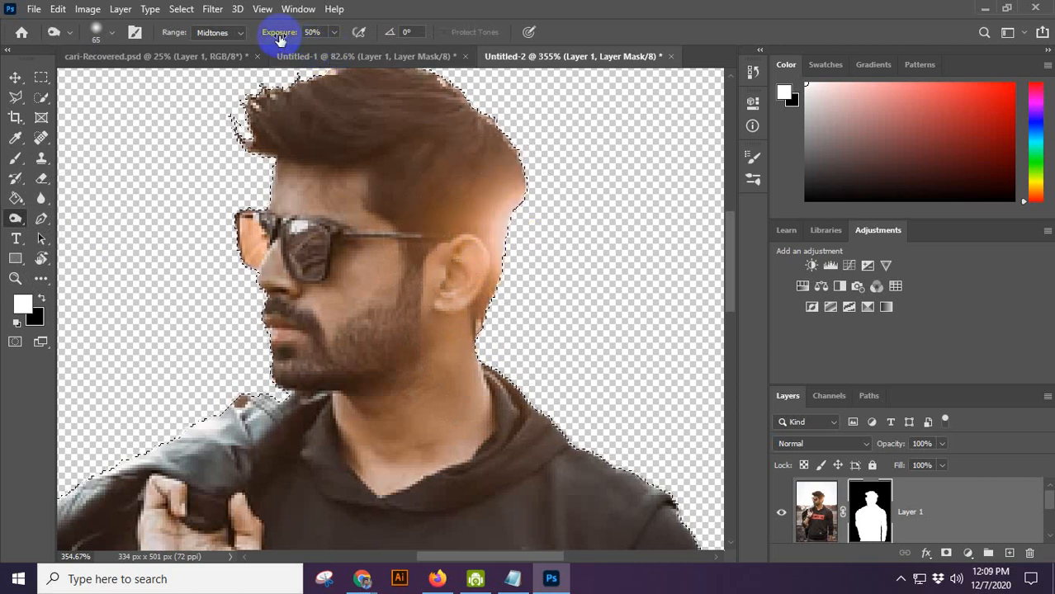
Set the Burn tool's range to Highlights and try burning the mask over the hair and skin behind the ear.
left_click(216, 32)
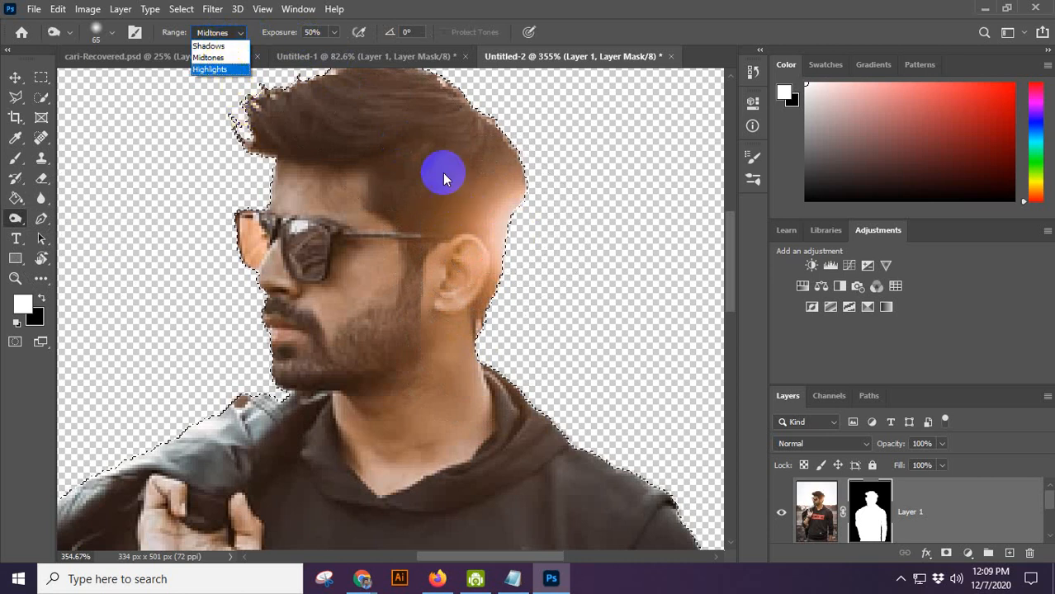
left_click(211, 70)
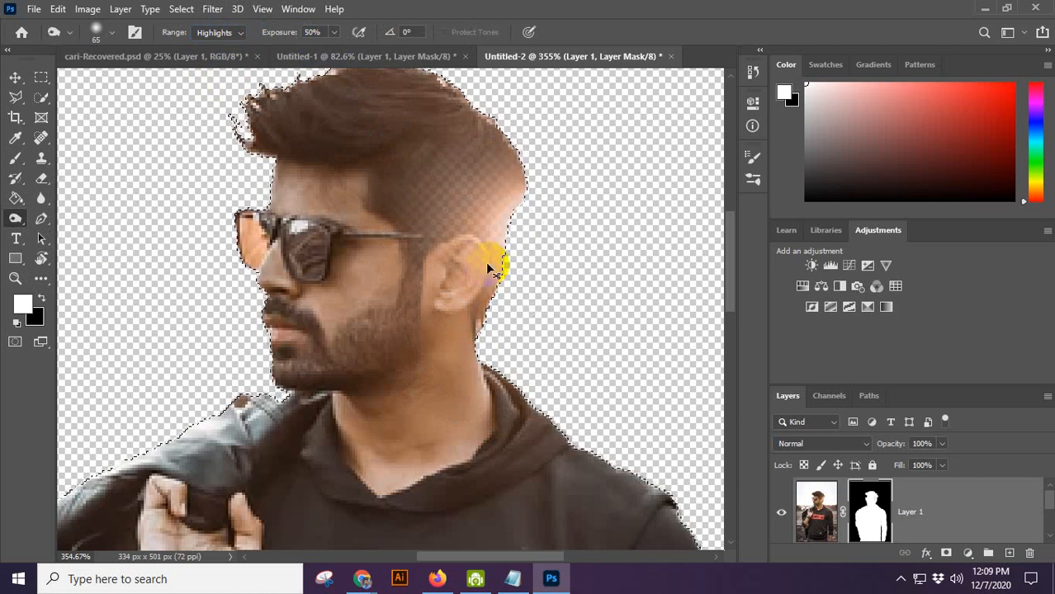
left_click(488, 264)
left_click(488, 264)
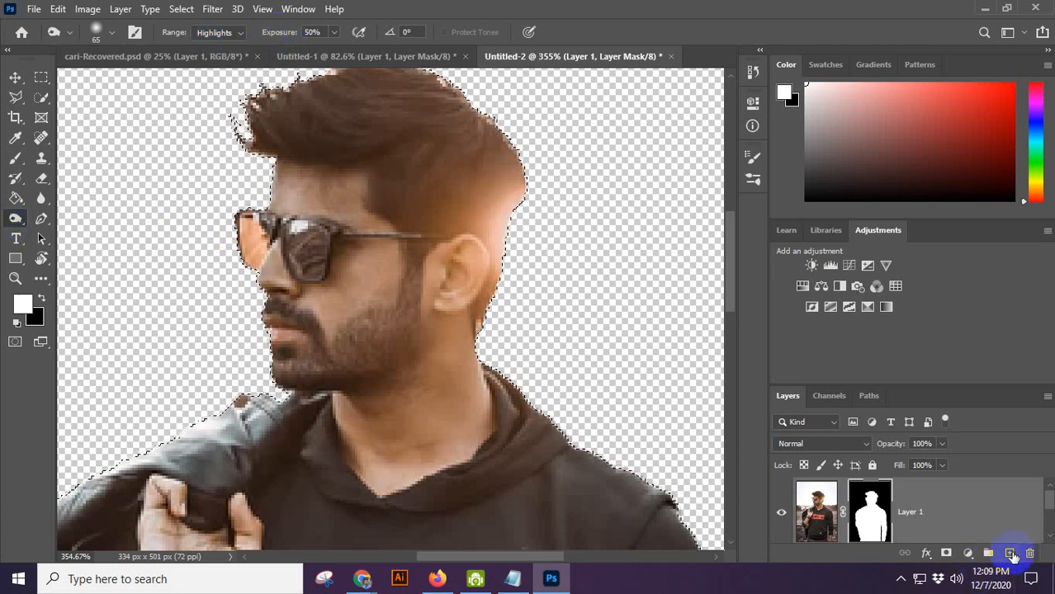
Try burning on a new empty layer above Layer 1, and delete that layer.
left_click(1006, 559)
mouse_move(462, 191)
left_mouse_down()
mouse_move(494, 278)
mouse_move(494, 170)
mouse_move(493, 274)
left_mouse_up()
mouse_move(280, 401)
left_mouse_down()
mouse_move(275, 378)
mouse_move(283, 396)
left_mouse_up()
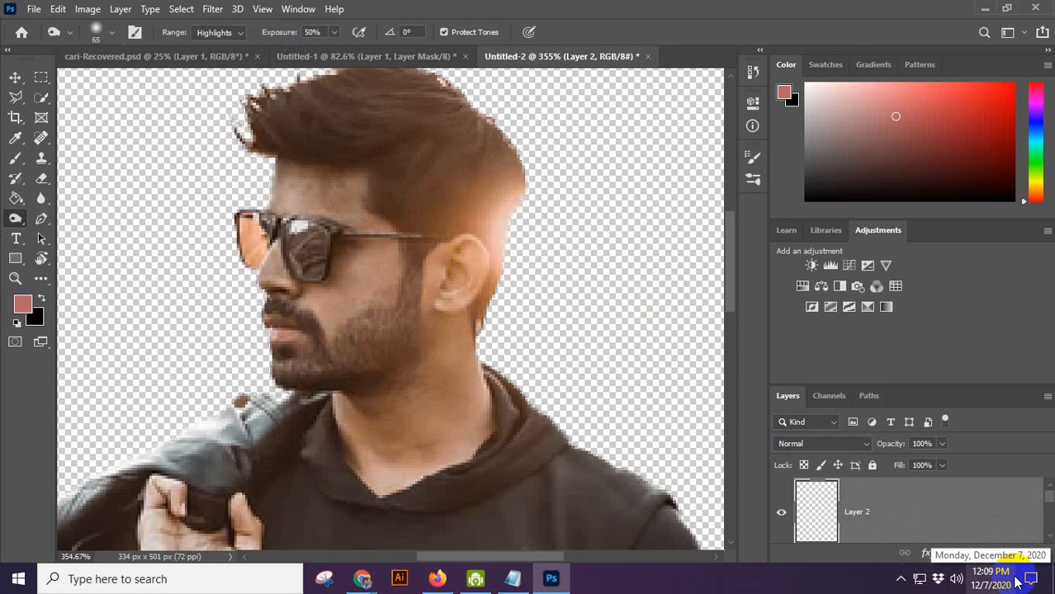
left_click(1010, 554)
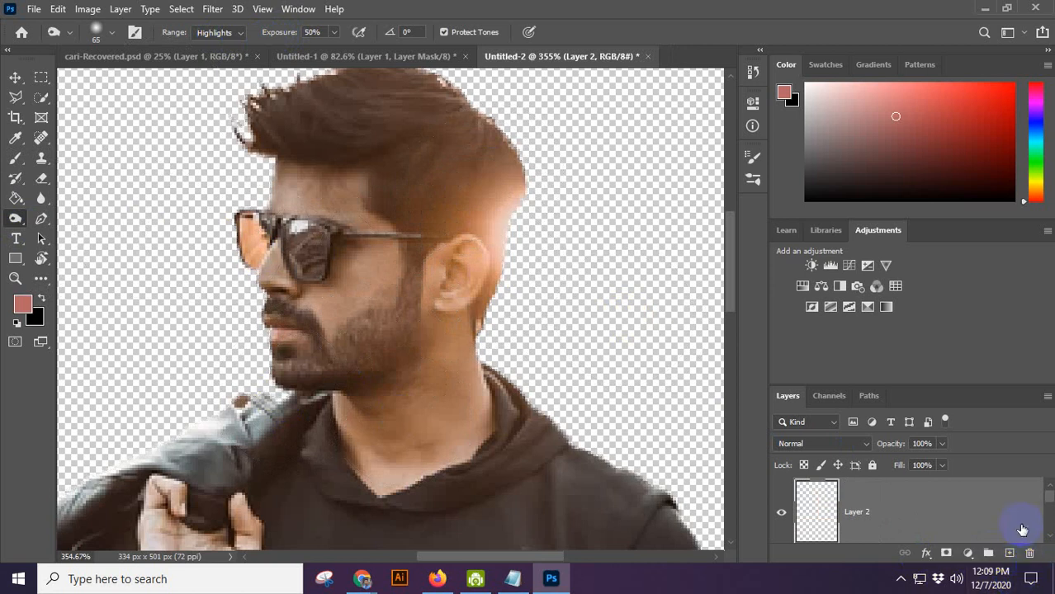
left_click_drag(1021, 530, 1035, 559)
Target Layer 1's mask with black as foreground colour and burn the hairline below the ear with a brush about 4 px wide.
scroll(516, 327, "down", 4)
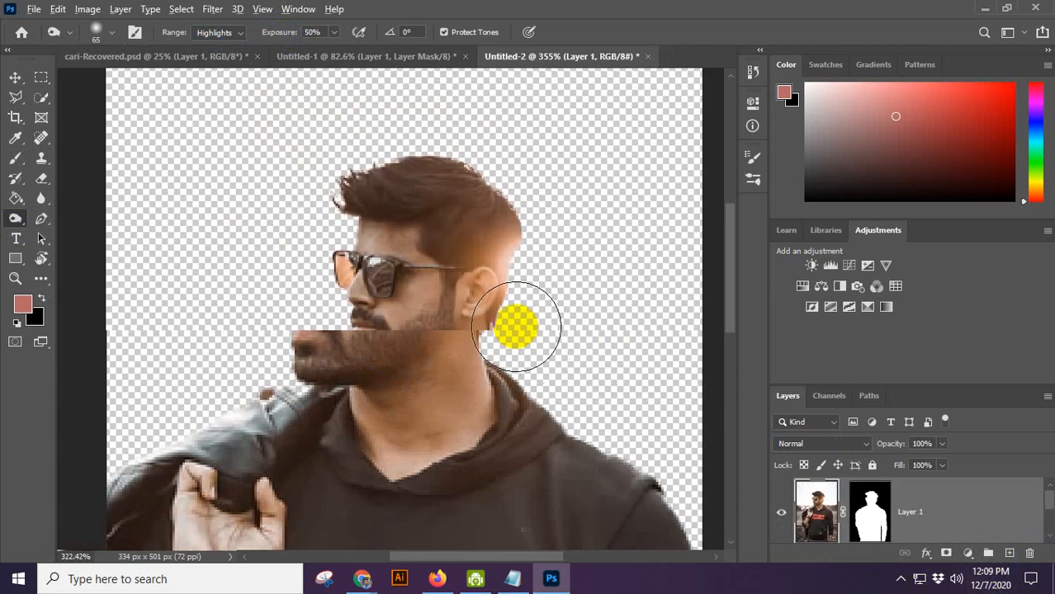
scroll(516, 327, "down", 2)
scroll(570, 423, "up", 4)
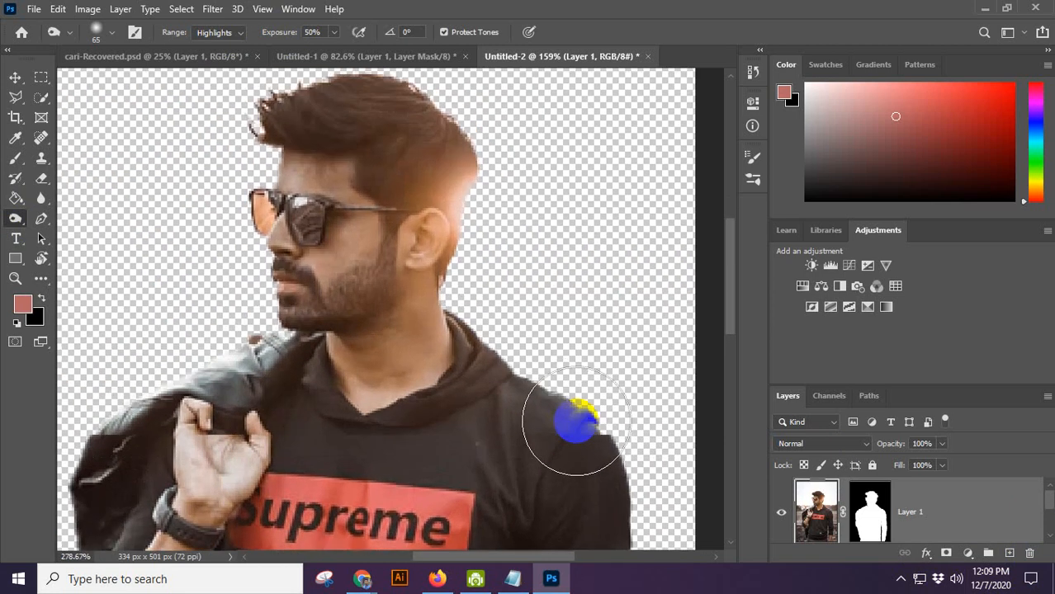
scroll(576, 422, "up", 3)
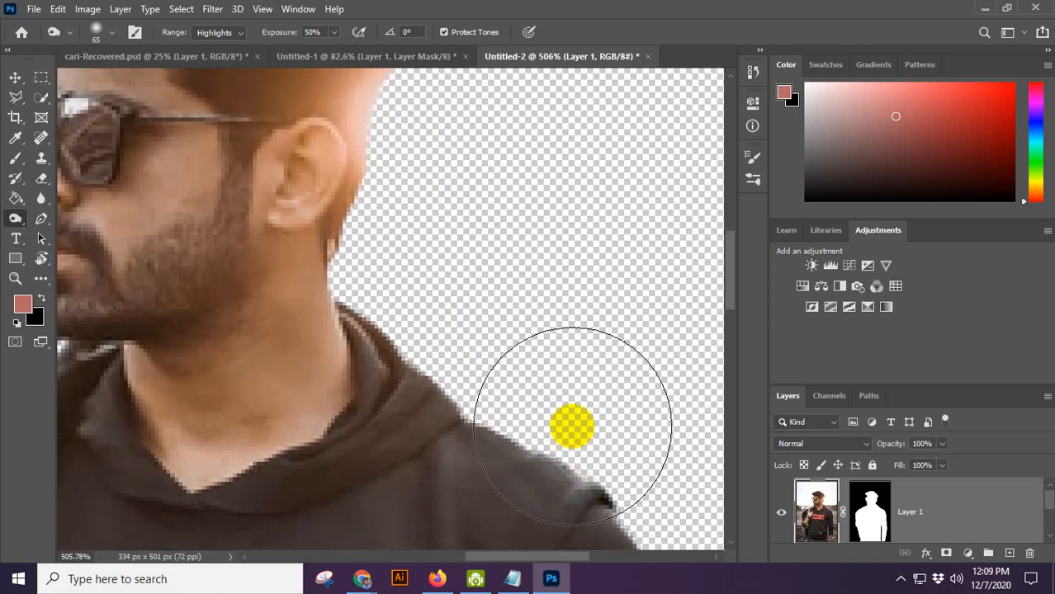
key("bracketleft")
key("bracketleft")
key("bracketleft")
key("bracketleft")
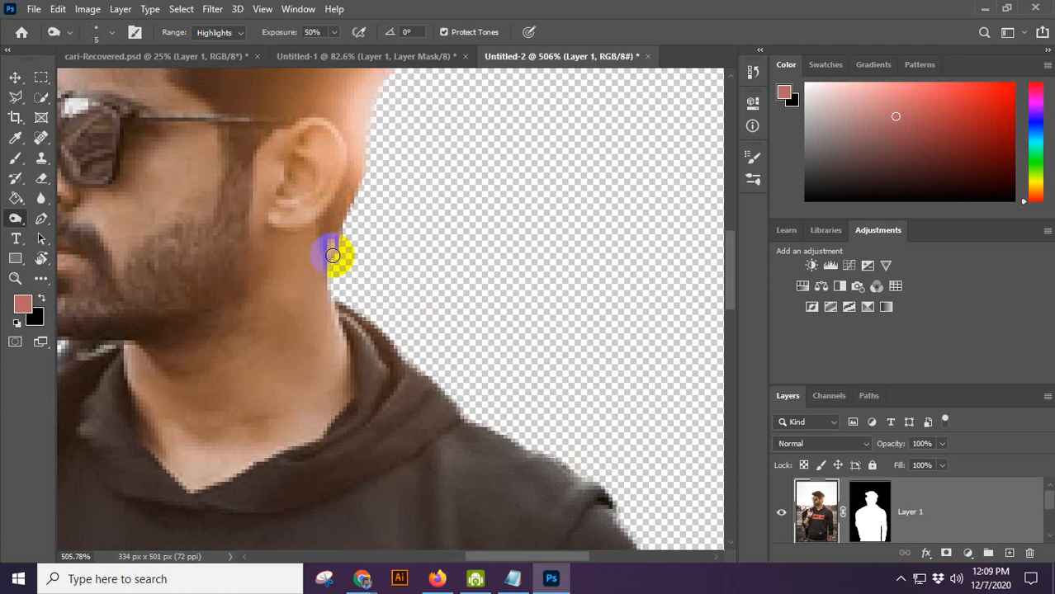
left_click(875, 519)
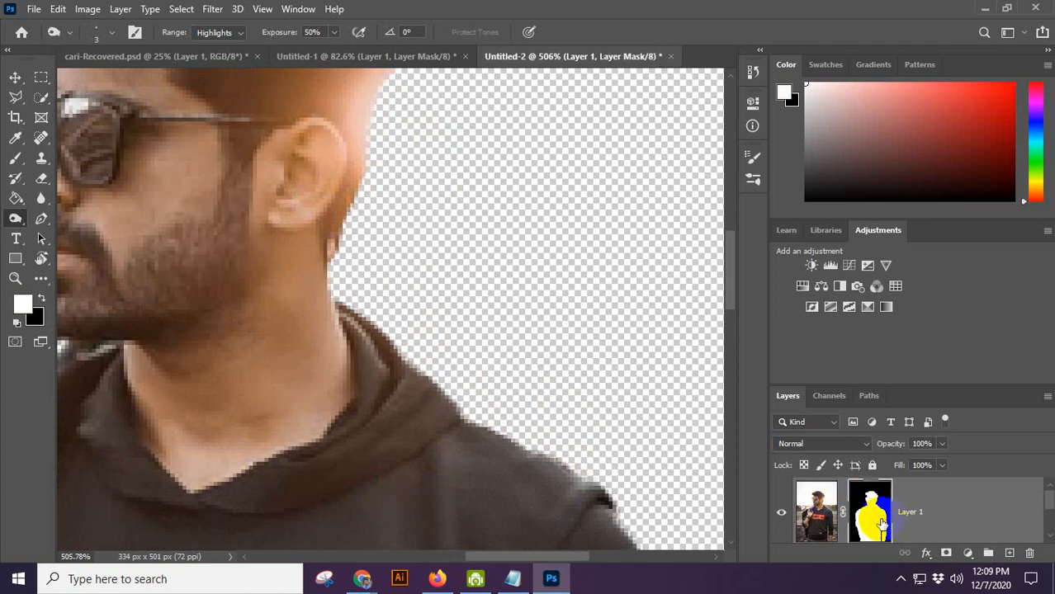
left_click(43, 302)
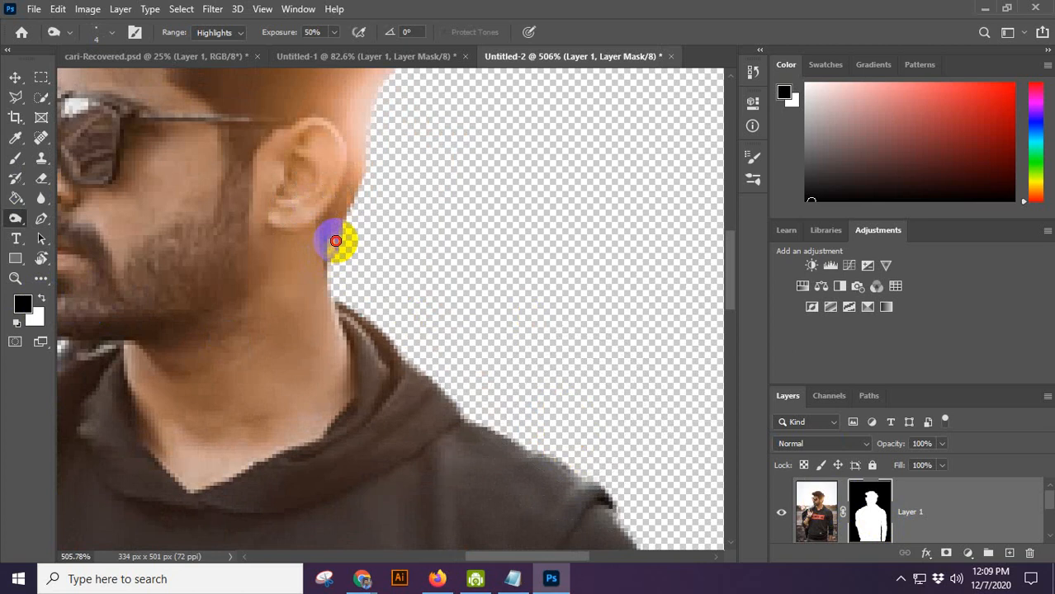
left_click_drag(333, 238, 330, 251)
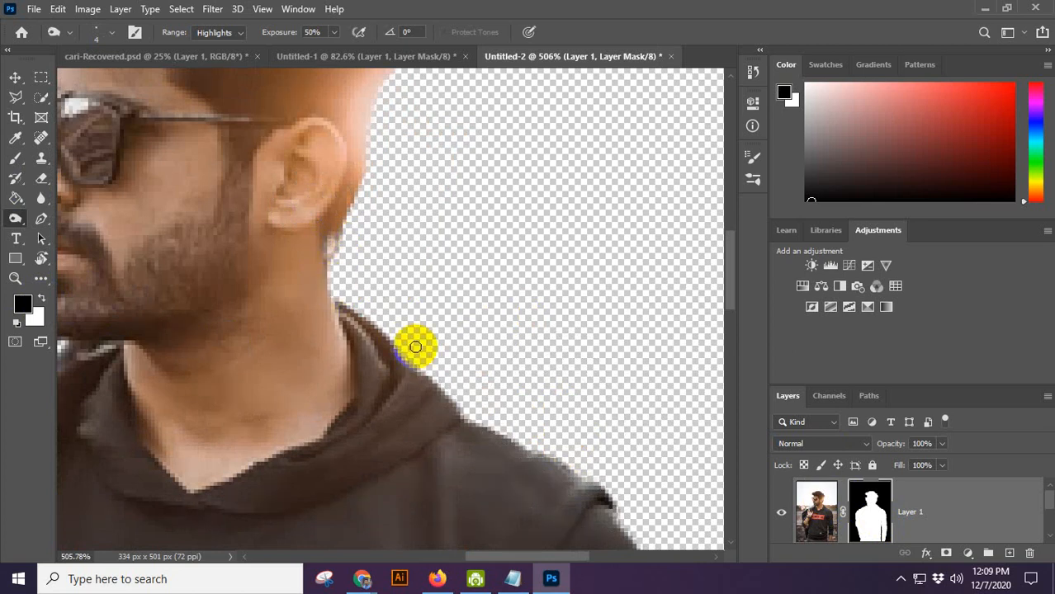
Burn the light fringe on the mask along the upper back edge of the hair.
scroll(417, 346, "down", 3)
scroll(388, 237, "up", 2)
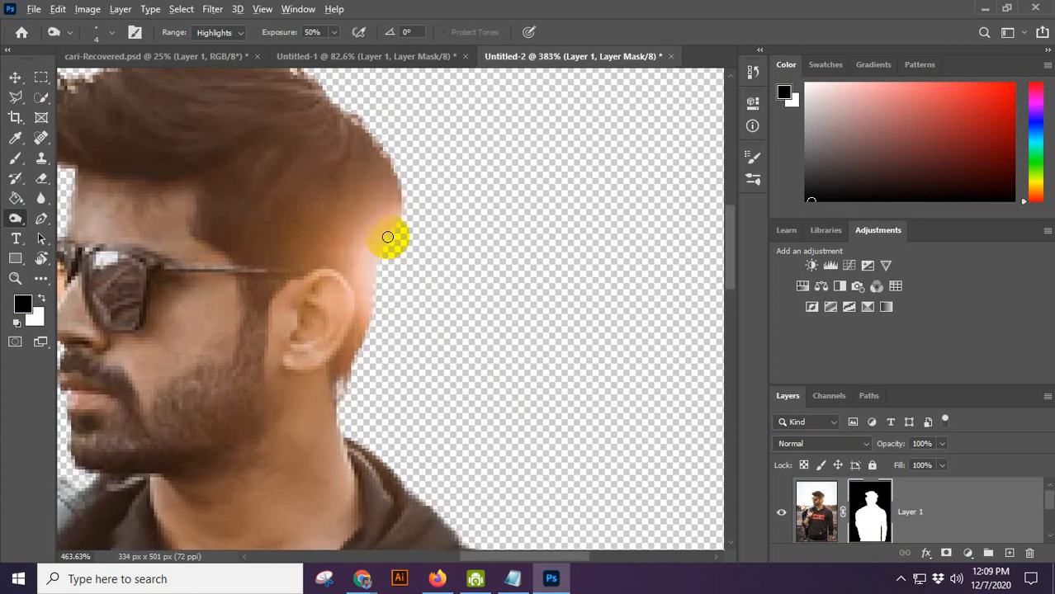
mouse_move(398, 213)
left_mouse_down()
mouse_move(378, 310)
mouse_move(411, 179)
mouse_move(374, 130)
mouse_move(405, 184)
mouse_move(379, 137)
mouse_move(408, 196)
mouse_move(384, 147)
mouse_move(432, 281)
left_mouse_up()
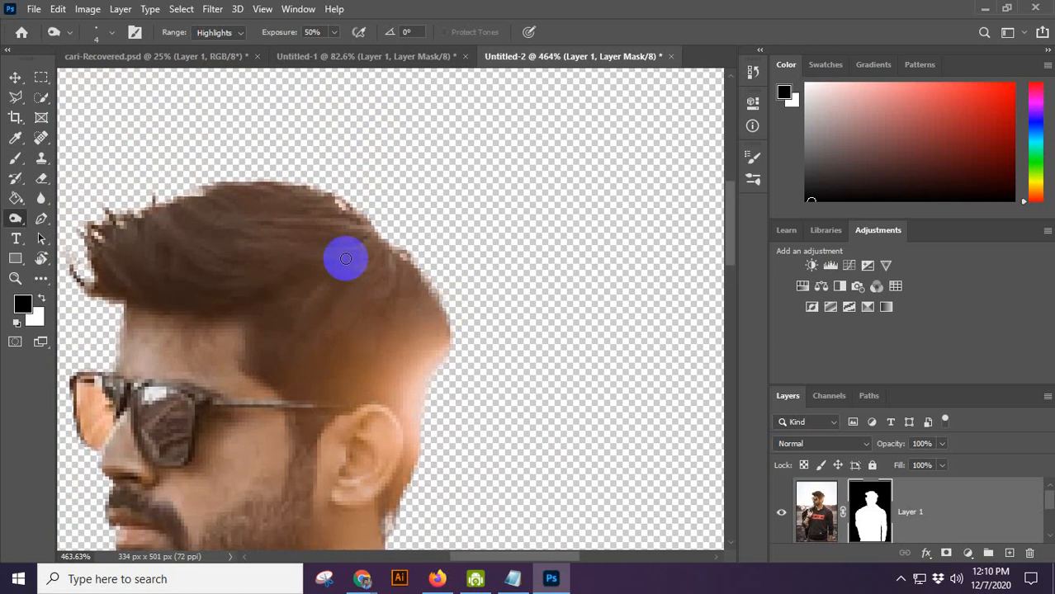
scroll(313, 212, "up", 4)
scroll(360, 203, "up", 2)
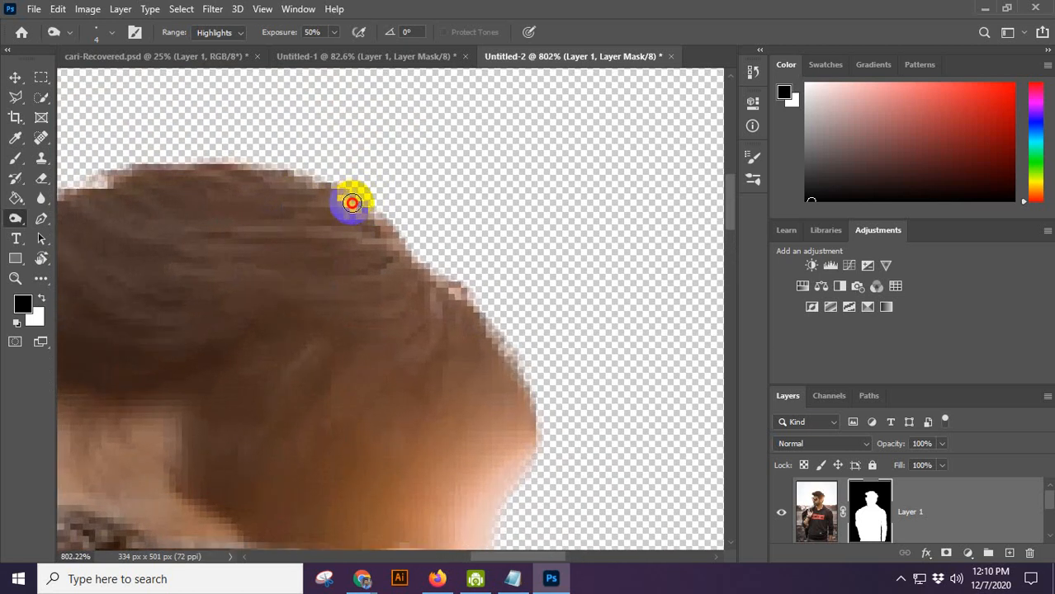
left_click_drag(348, 199, 348, 202)
scroll(428, 245, "down", 2)
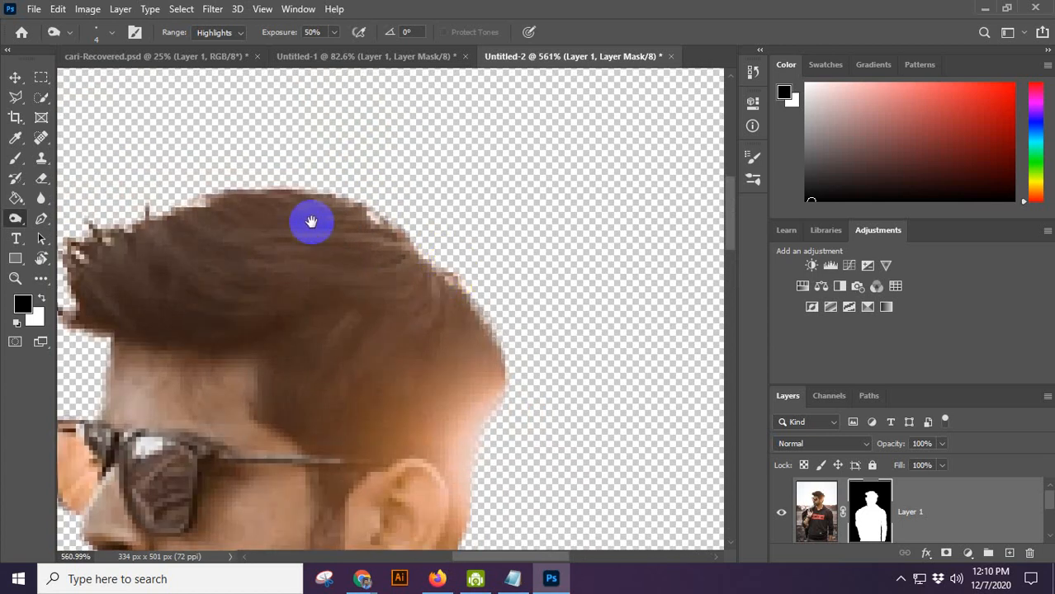
left_click_drag(309, 221, 370, 231)
Switch to the Brush tool with white as foreground colour and reduce its size to 7 px at the hairline behind the ear.
left_click(15, 159)
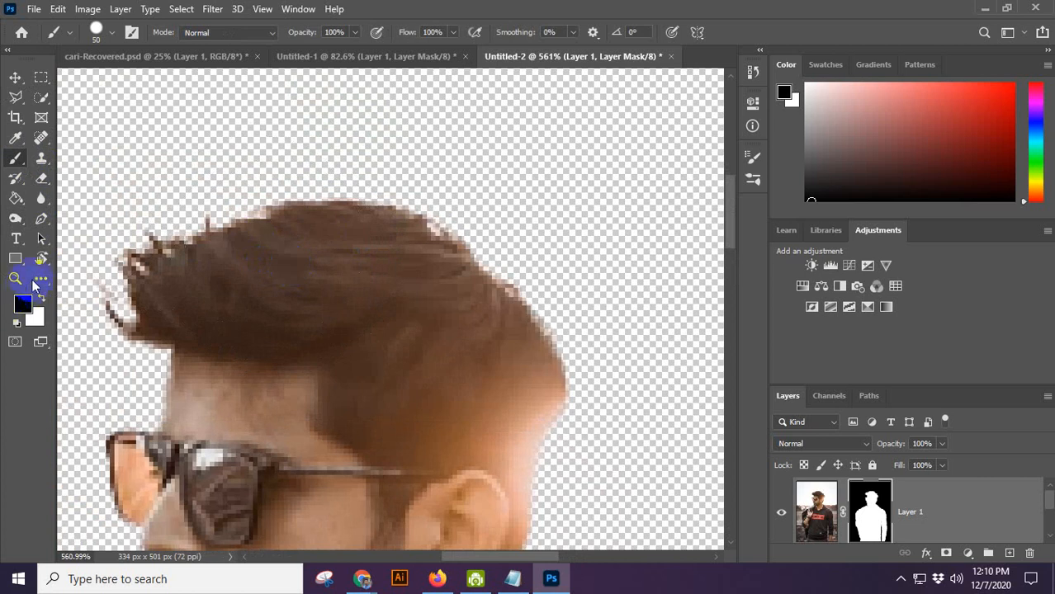
left_click_drag(448, 493, 455, 362)
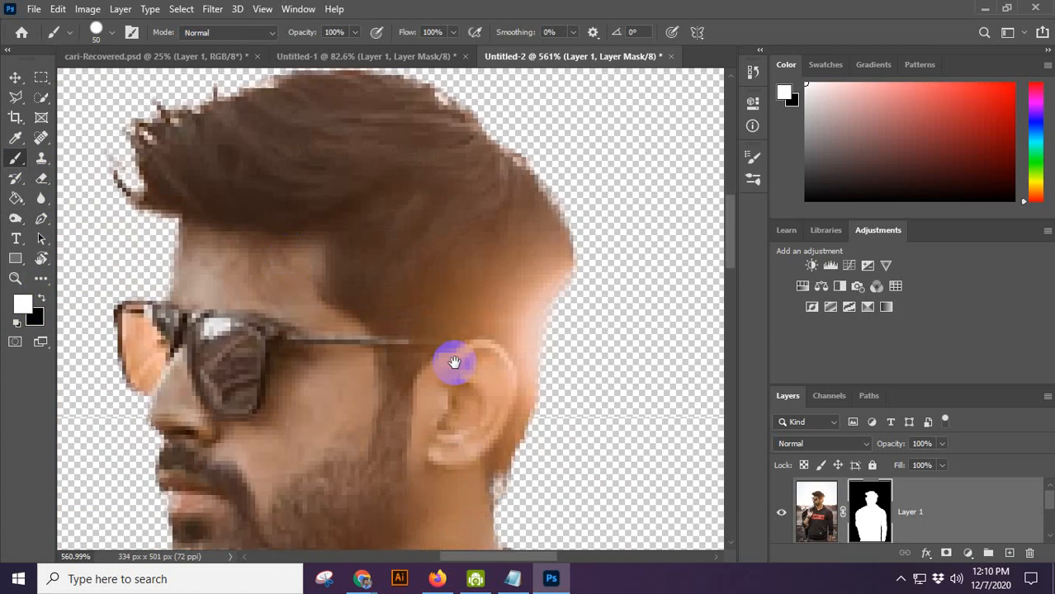
scroll(539, 436, "up", 2)
key("bracketright")
key("bracketright")
key("bracketright")
key("bracketright")
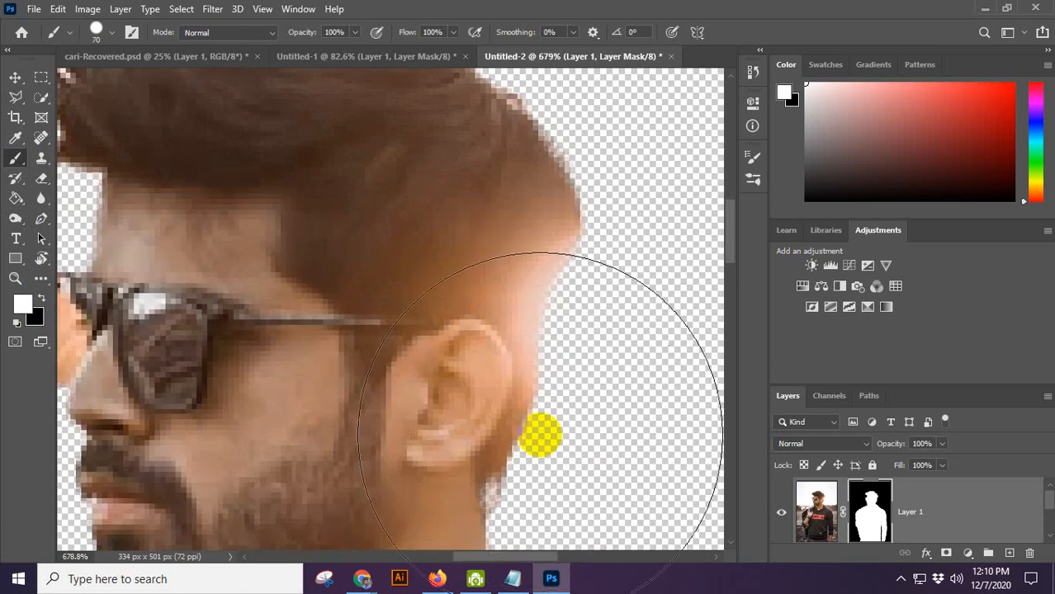
key("bracketleft")
key("bracketleft")
key("bracketleft")
key("bracketleft")
key("bracketleft")
key("bracketleft")
key("bracketleft")
key("bracketleft")
key("bracketleft")
key("bracketleft")
key("bracketleft")
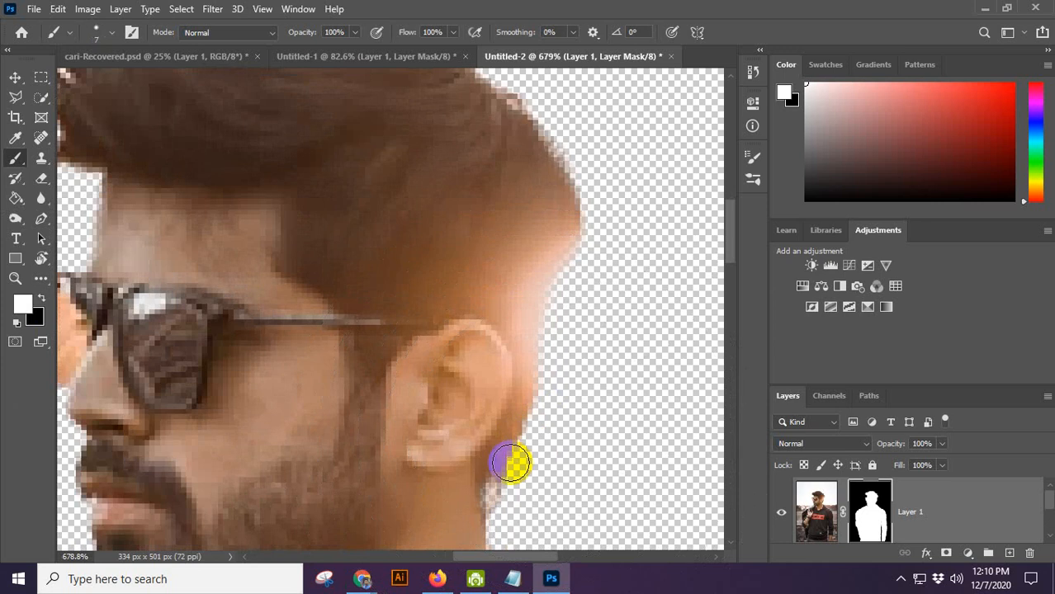
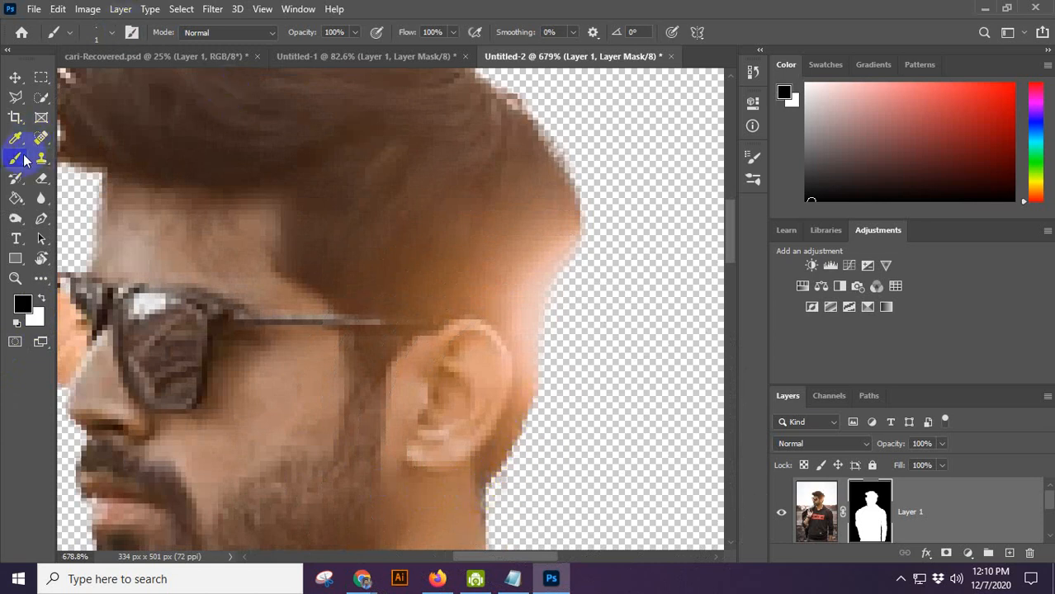
Check the 1 px Soft Round brush settings and paint black on the mask over the light fringe at the back of the hair.
left_click(110, 35)
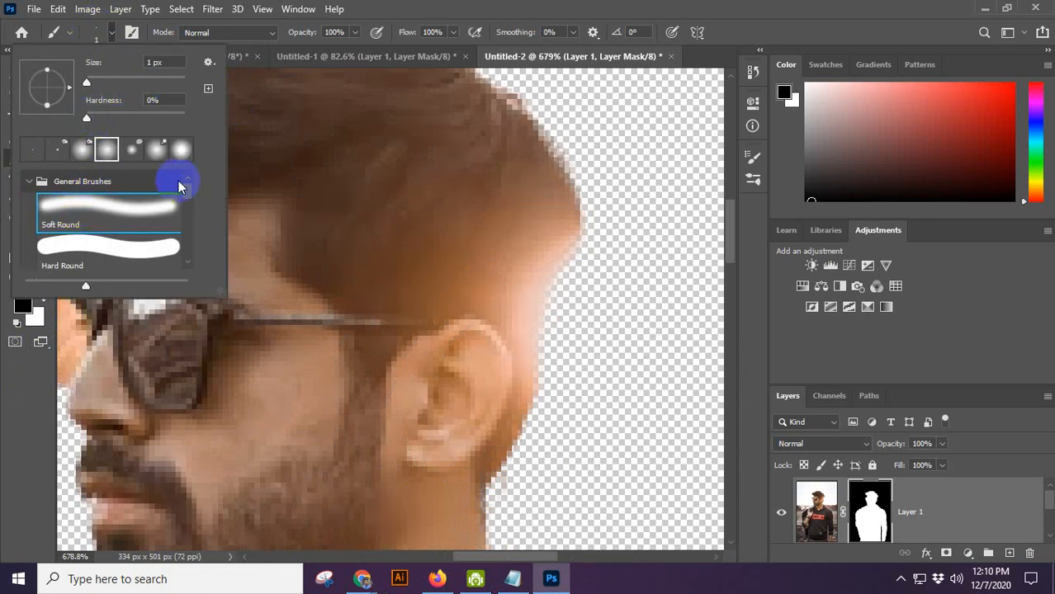
left_click(639, 220)
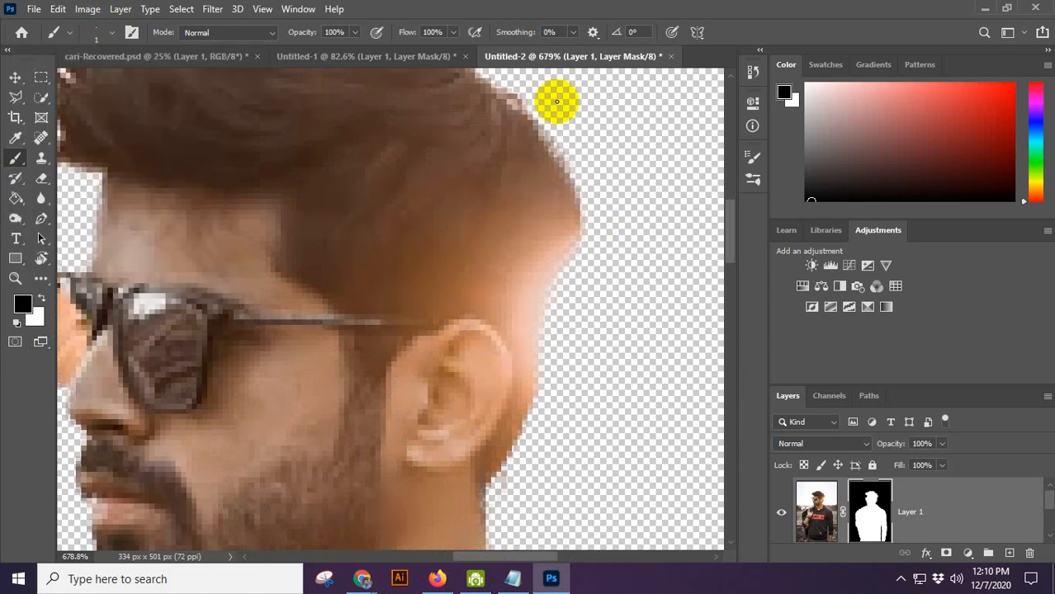
scroll(536, 65, "up", 3)
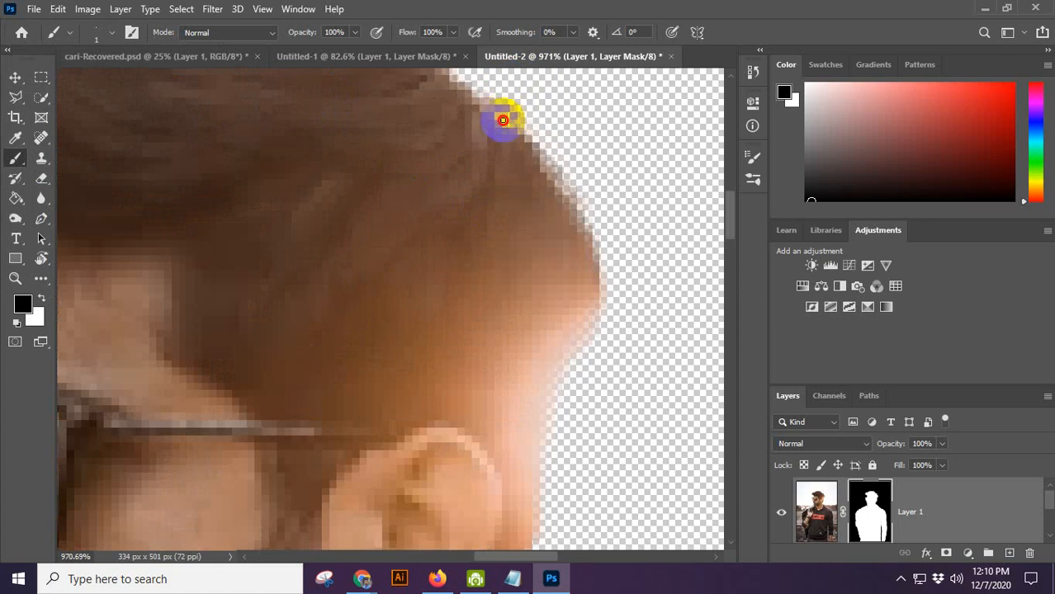
scroll(546, 160, "down", 1)
left_click_drag(497, 218, 612, 425)
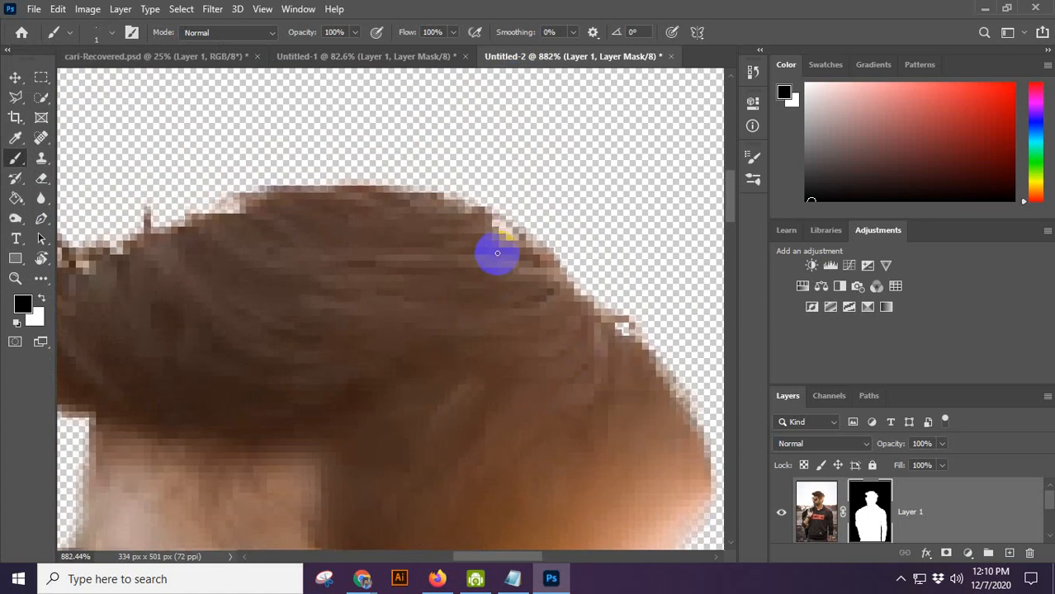
scroll(506, 219, "down", 1)
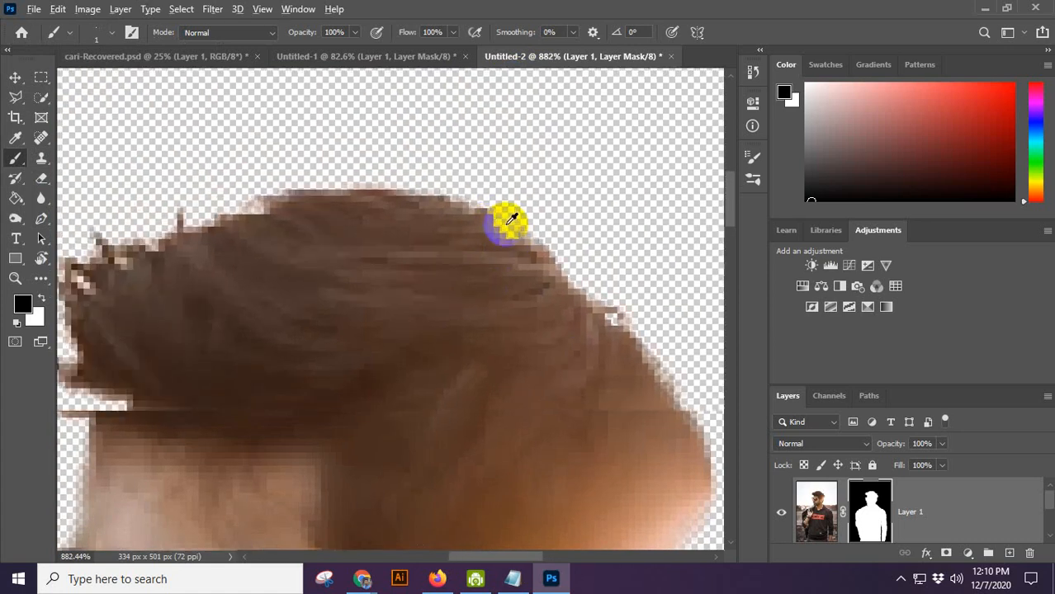
left_click_drag(464, 220, 550, 206)
Paint black on the mask over the light pixels along the top of the hair towards the forehead.
scroll(379, 200, "up", 2)
left_click(337, 195)
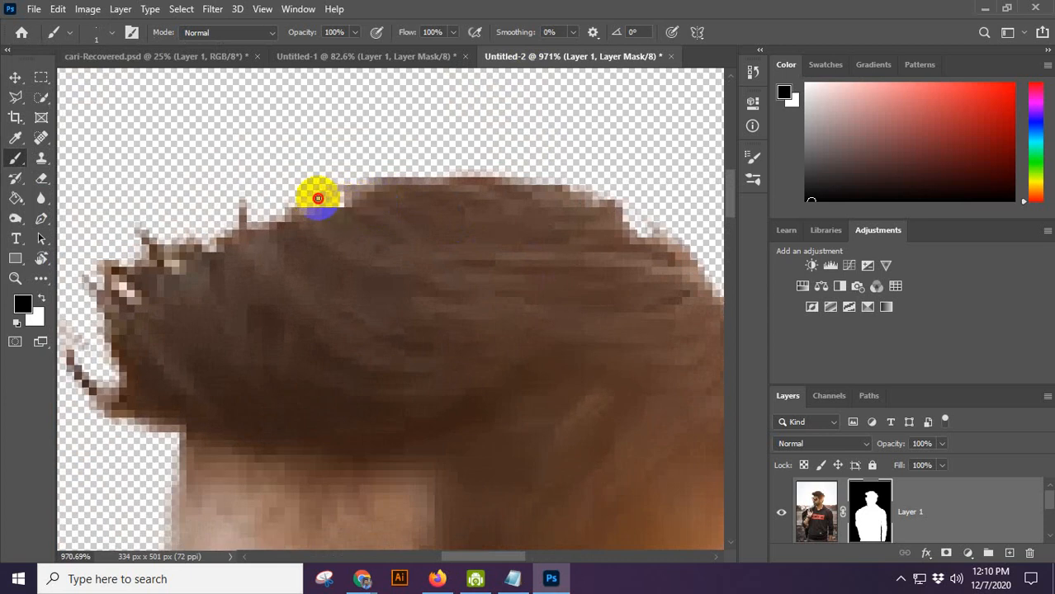
mouse_move(350, 173)
left_mouse_down()
mouse_move(545, 181)
mouse_move(672, 239)
left_mouse_up()
scroll(637, 216, "down", 1)
scroll(323, 205, "up", 3)
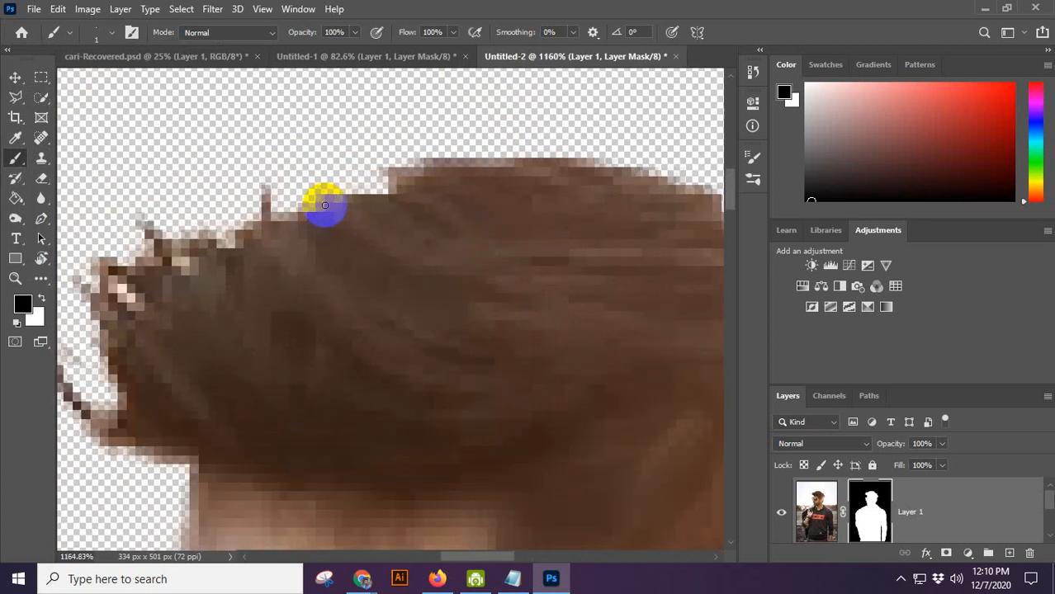
mouse_move(252, 228)
left_mouse_down()
mouse_move(228, 243)
mouse_move(207, 226)
mouse_move(166, 231)
mouse_move(221, 238)
mouse_move(318, 191)
mouse_move(258, 211)
mouse_move(233, 198)
mouse_move(301, 194)
mouse_move(189, 238)
left_mouse_up()
scroll(177, 261, "down", 3)
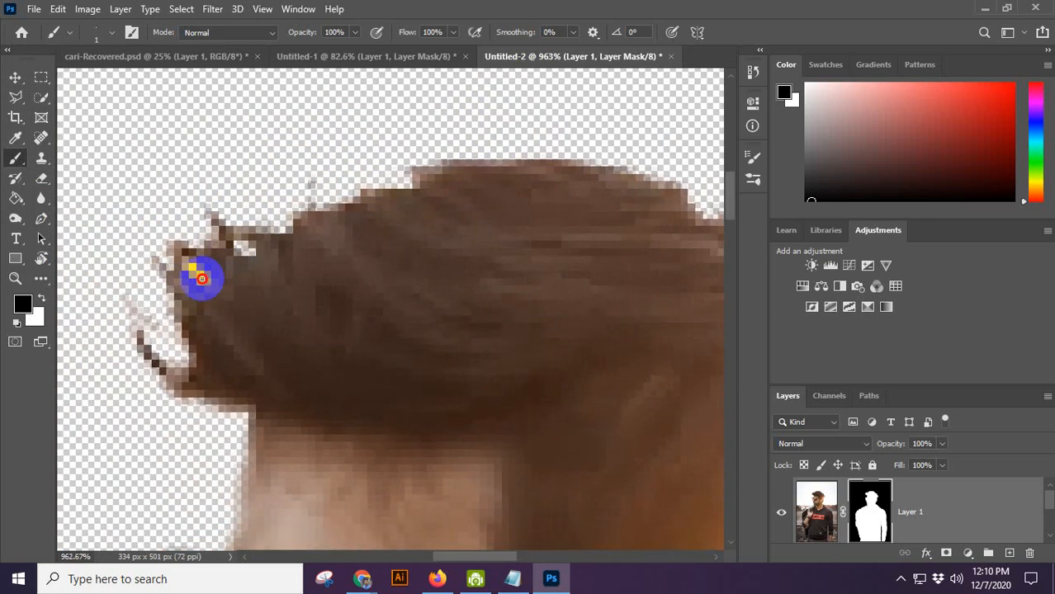
Paint out the light gaps between the front hair strands and remove the stray spike above them with a 4 px black brush.
mouse_move(201, 279)
left_mouse_down()
mouse_move(188, 247)
mouse_move(170, 254)
left_mouse_up()
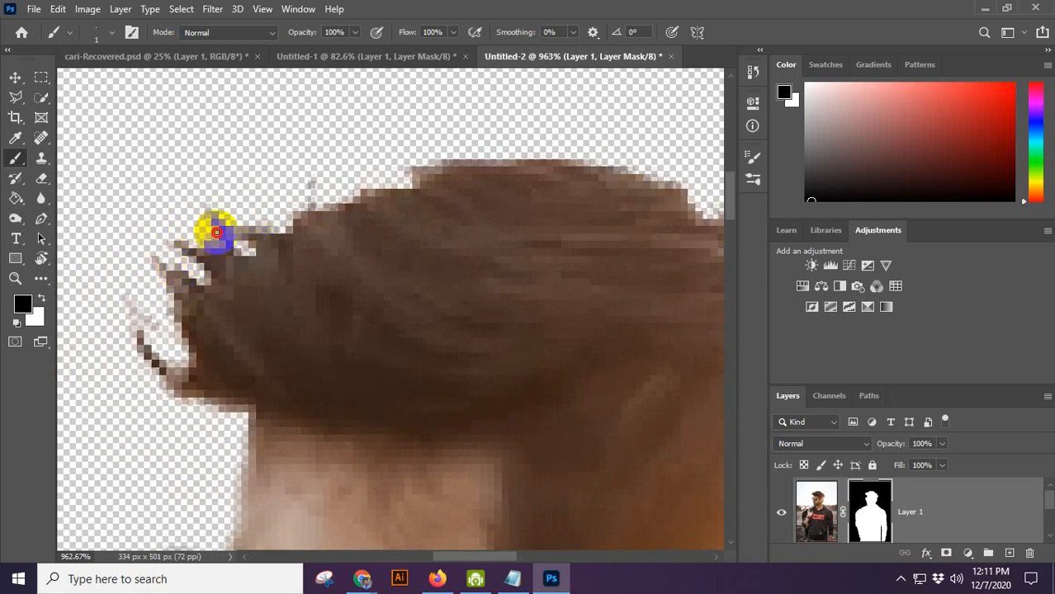
left_click_drag(255, 245, 202, 237)
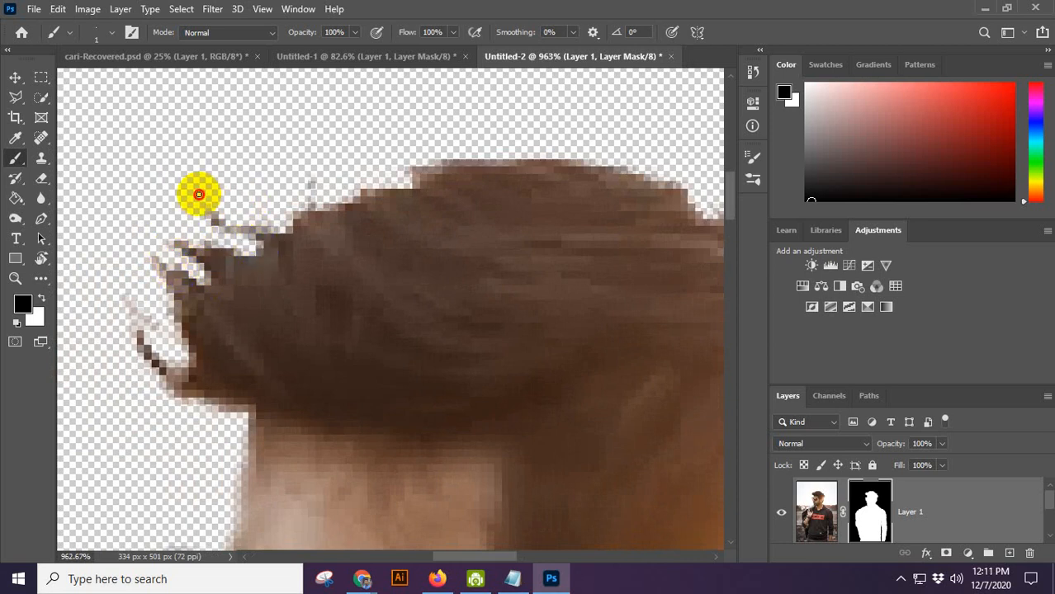
key("bracketright")
key("bracketright")
left_click(312, 203)
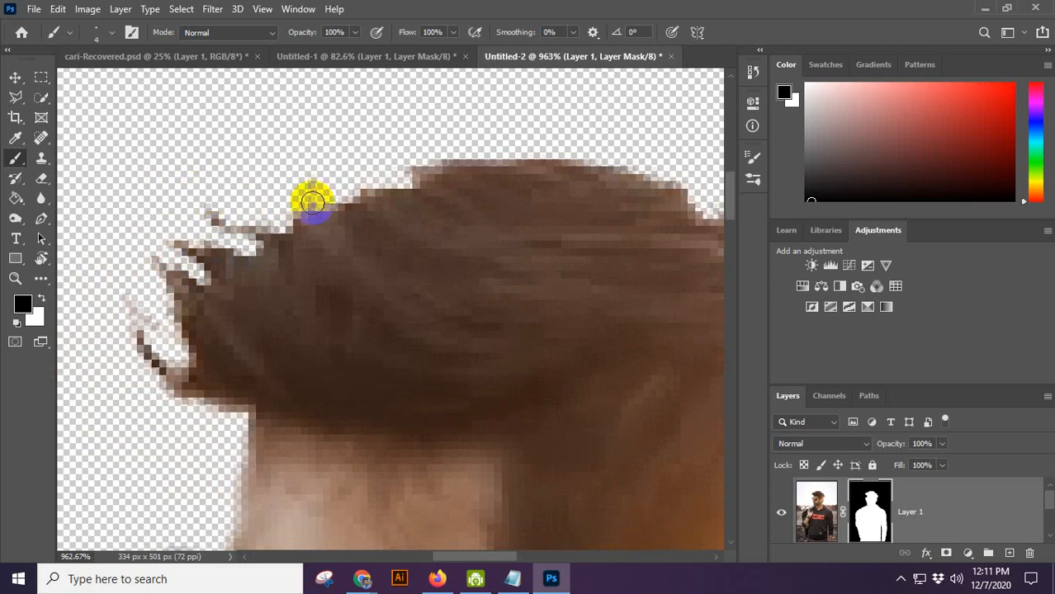
Paint black on the mask with a 5 px brush over the stray pixels above the front of the hair.
mouse_move(310, 182)
left_mouse_down()
mouse_move(184, 187)
mouse_move(237, 194)
left_mouse_up()
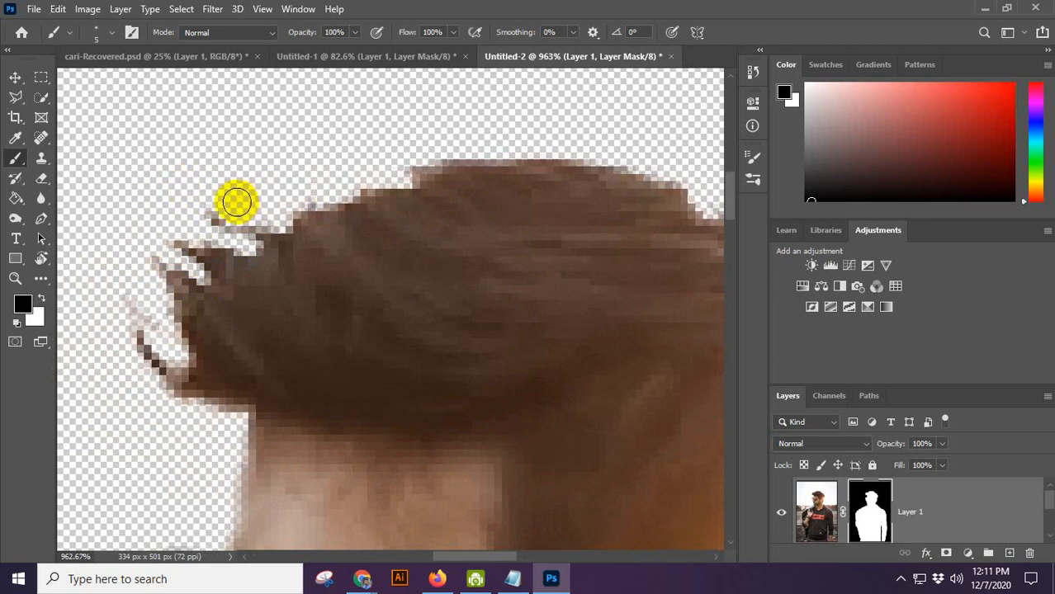
mouse_move(168, 183)
left_mouse_down()
mouse_move(303, 185)
mouse_move(263, 196)
left_mouse_up()
mouse_move(140, 201)
left_mouse_down()
mouse_move(130, 283)
mouse_move(150, 319)
mouse_move(238, 203)
left_mouse_up()
Paint black on the mask along the outer edge of the jacket hanging beside the raised arm.
scroll(249, 270, "down", 4)
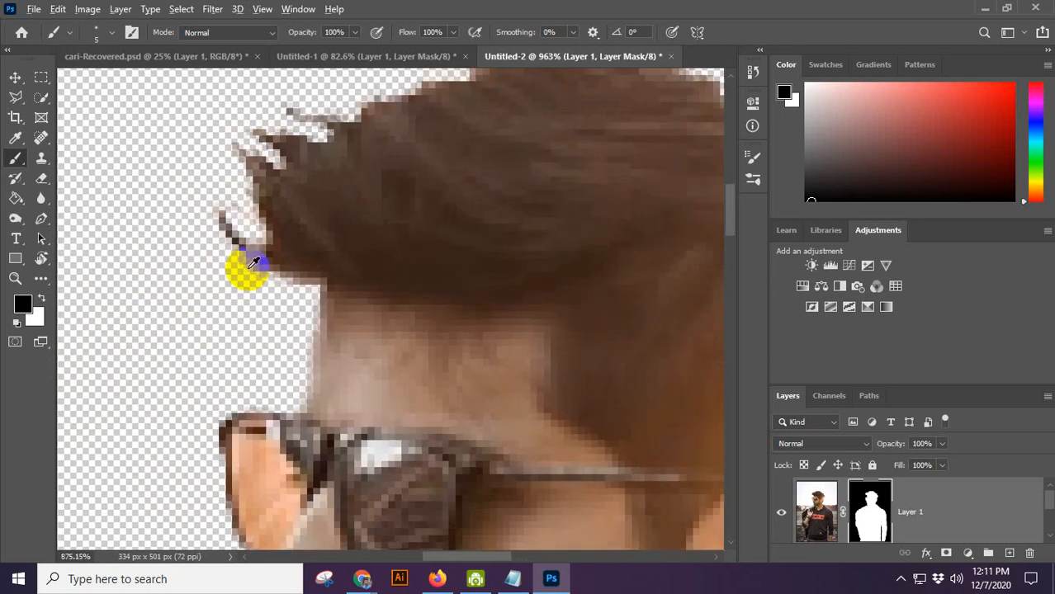
scroll(255, 262, "down", 2)
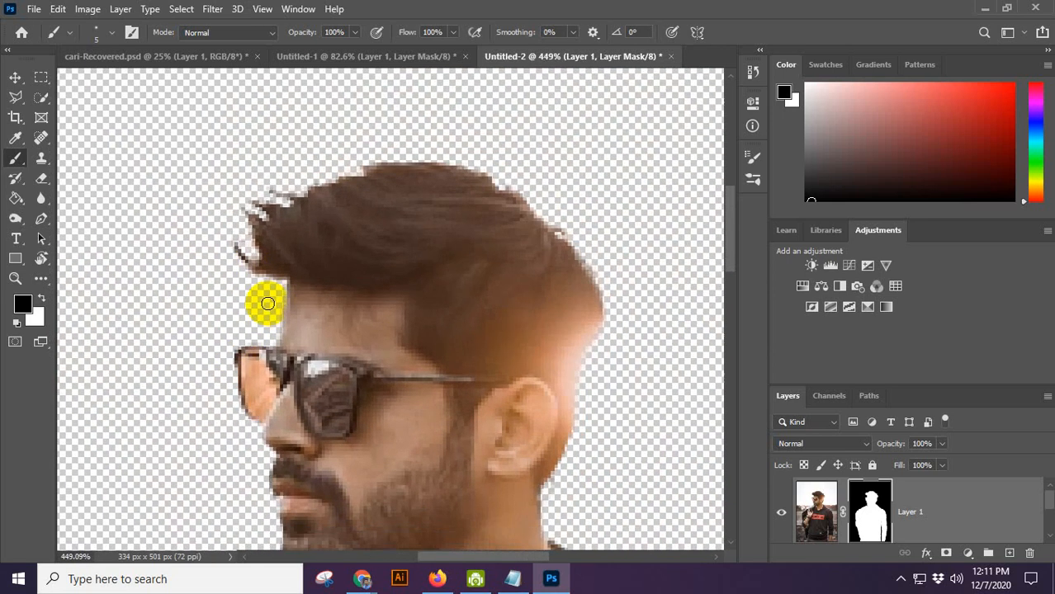
left_click_drag(266, 301, 270, 113)
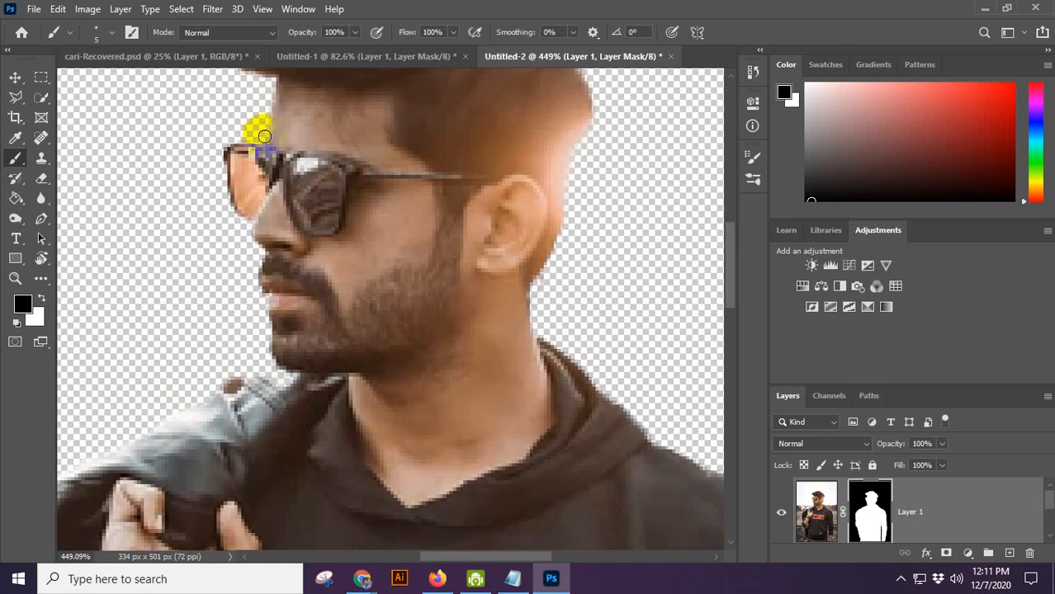
scroll(263, 134, "down", 4)
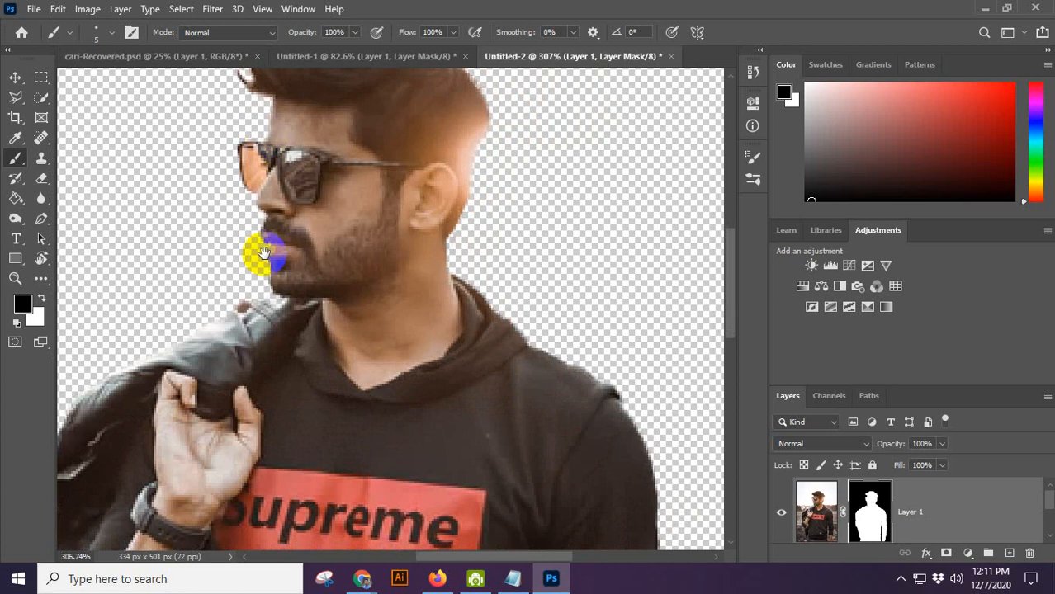
left_click_drag(281, 346, 465, 204)
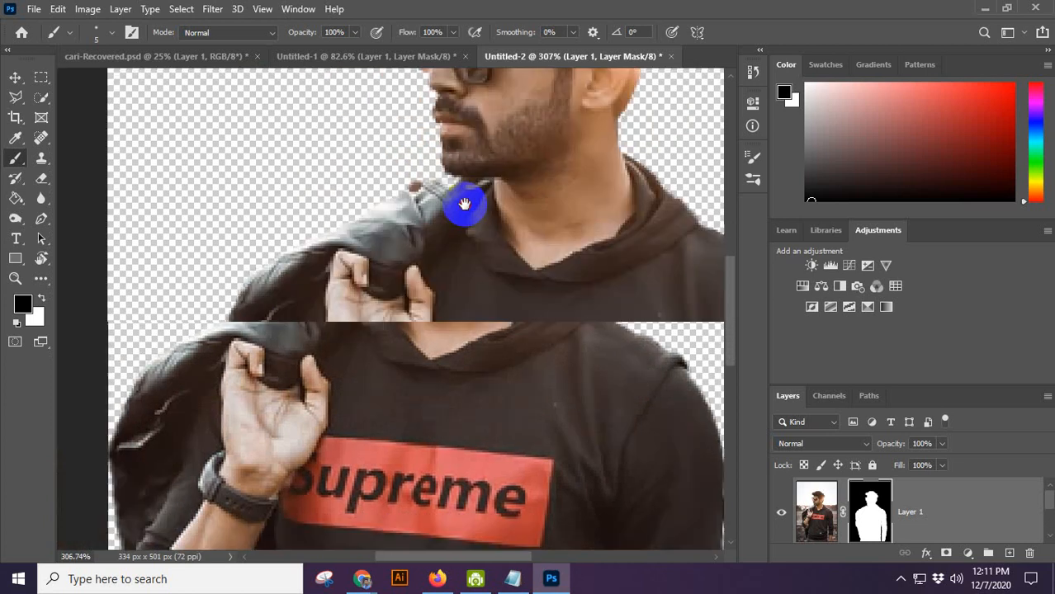
scroll(190, 377, "up", 2)
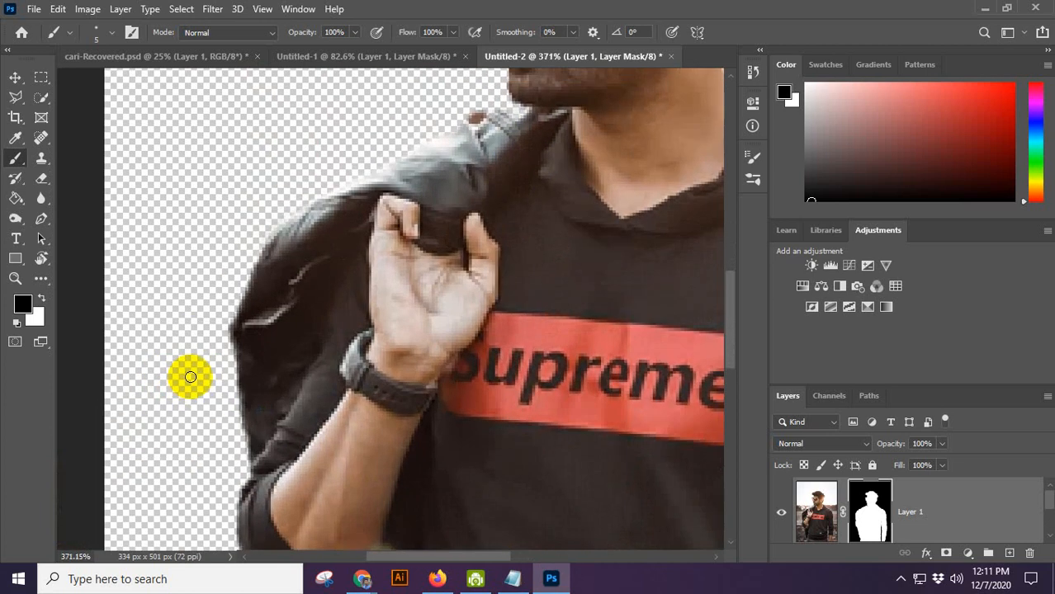
scroll(248, 275, "up", 2)
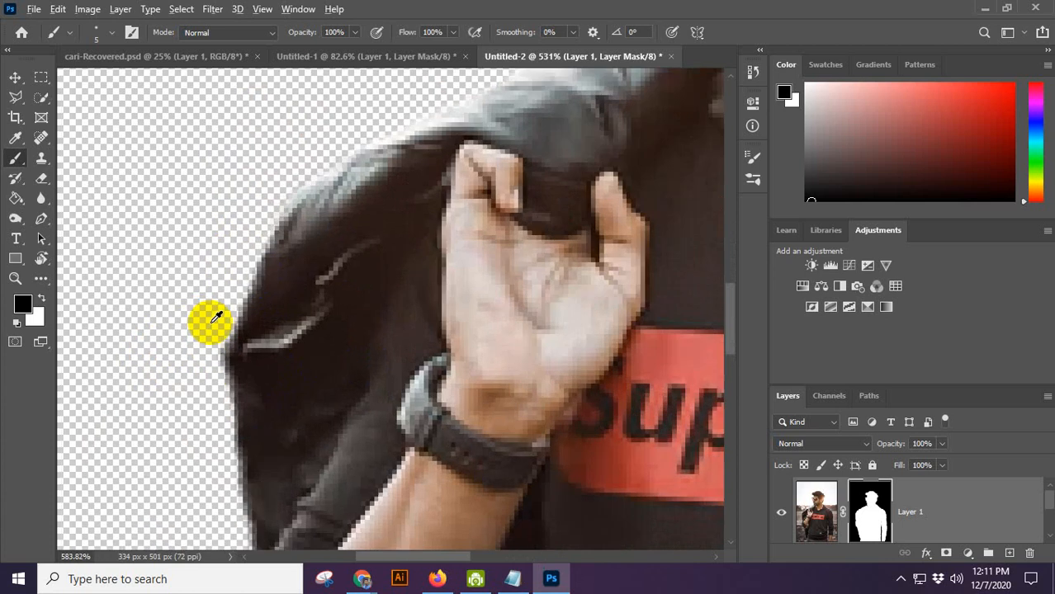
mouse_move(228, 327)
left_mouse_down()
mouse_move(217, 377)
mouse_move(219, 476)
left_mouse_up()
mouse_move(230, 400)
left_mouse_down()
mouse_move(222, 179)
mouse_move(218, 436)
left_mouse_up()
Compare the elbow area with the layer mask disabled and enabled, then display Layer 1's mask by itself.
scroll(217, 185, "down", 1)
scroll(330, 242, "down", 1)
scroll(316, 252, "down", 5)
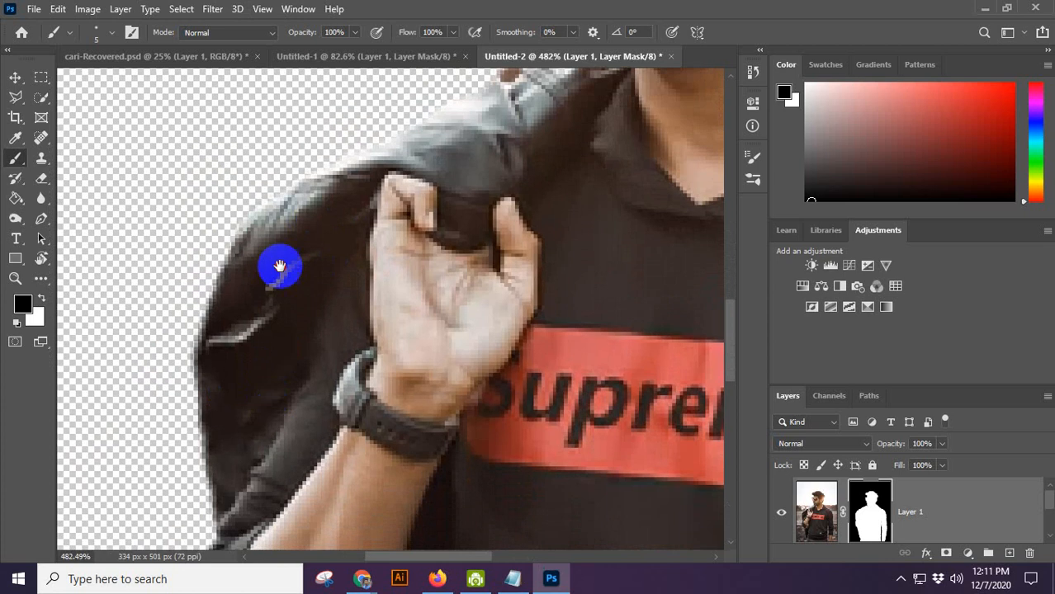
scroll(256, 430, "up", 2)
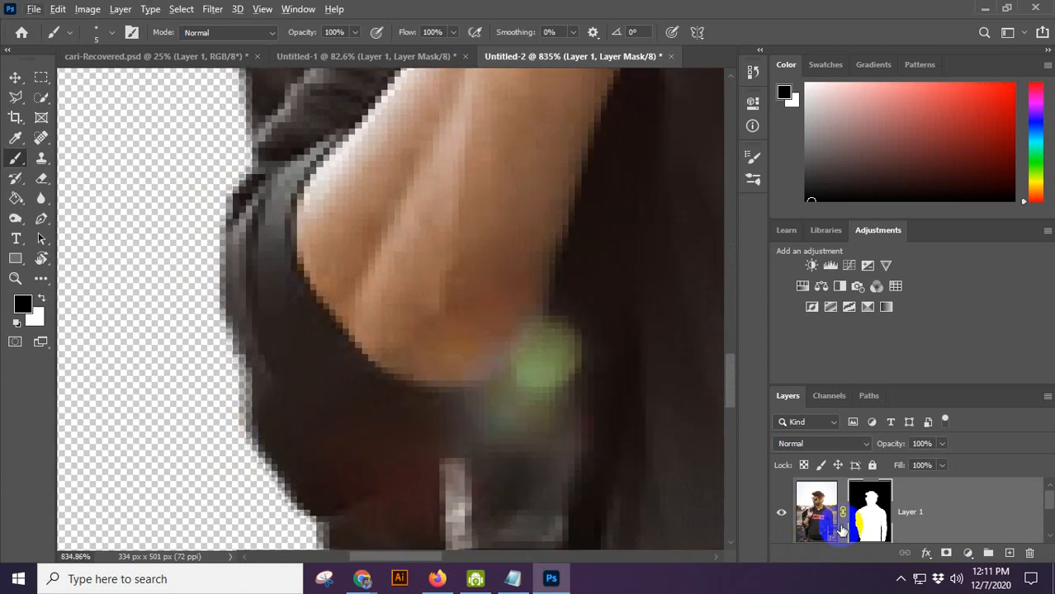
left_click(882, 518, "shift")
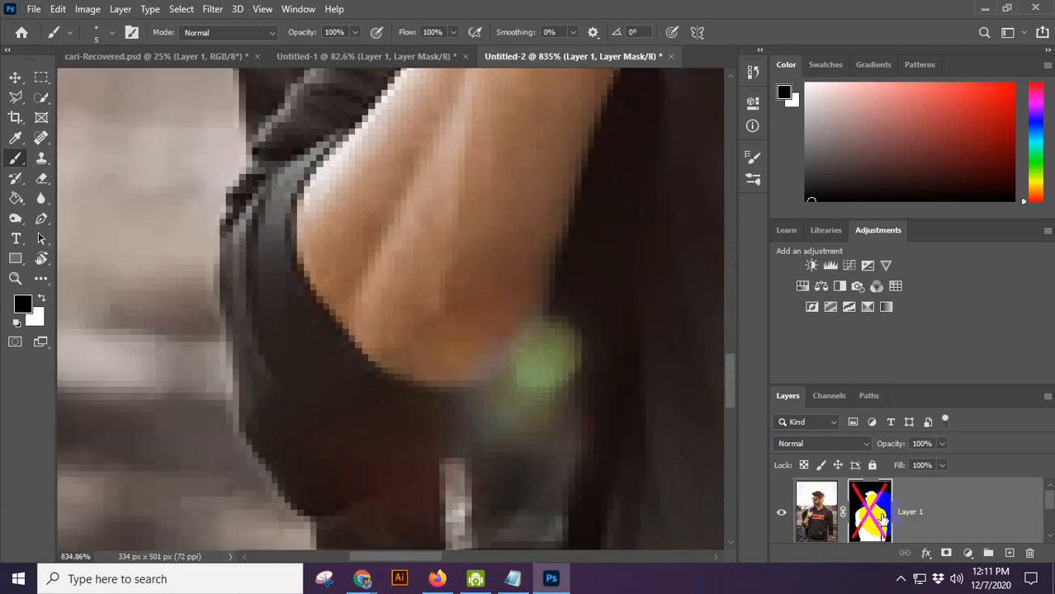
left_click(880, 517, "shift")
left_click(880, 518, "alt")
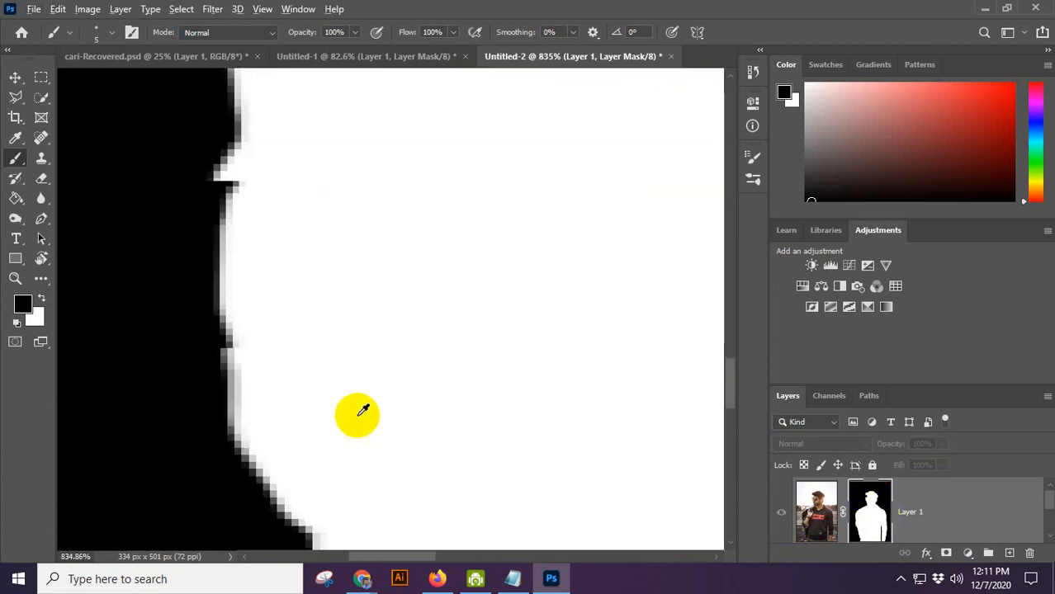
Paint white over the grey edge pixels of the mask along the bent elbow and the jacket side below it.
scroll(358, 415, "up", 2)
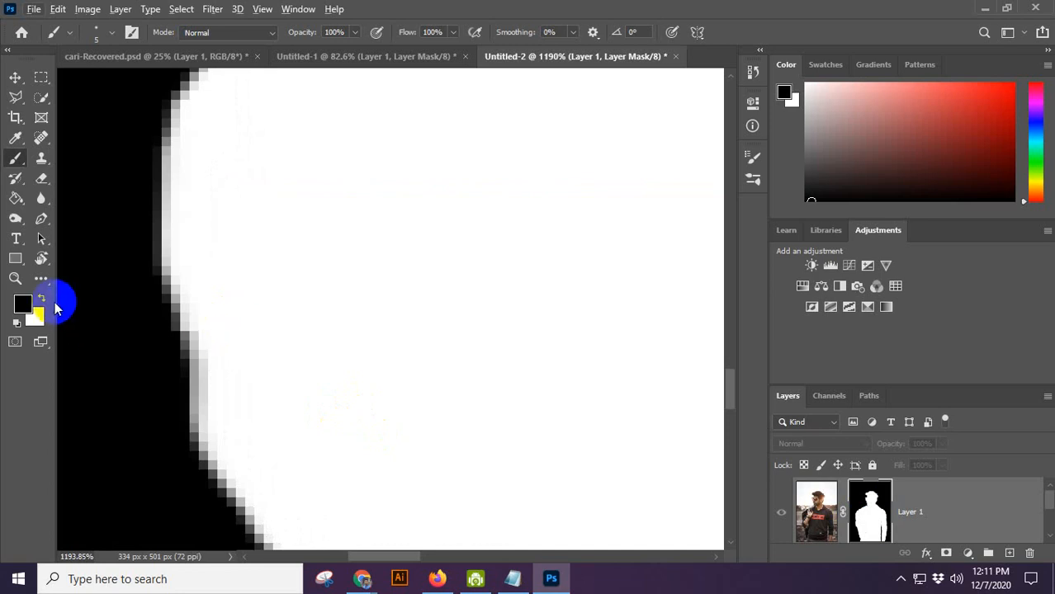
left_click(44, 299)
mouse_move(224, 370)
left_mouse_down()
mouse_move(219, 353)
mouse_move(218, 415)
mouse_move(217, 345)
mouse_move(224, 451)
left_mouse_up()
scroll(247, 348, "down", 3)
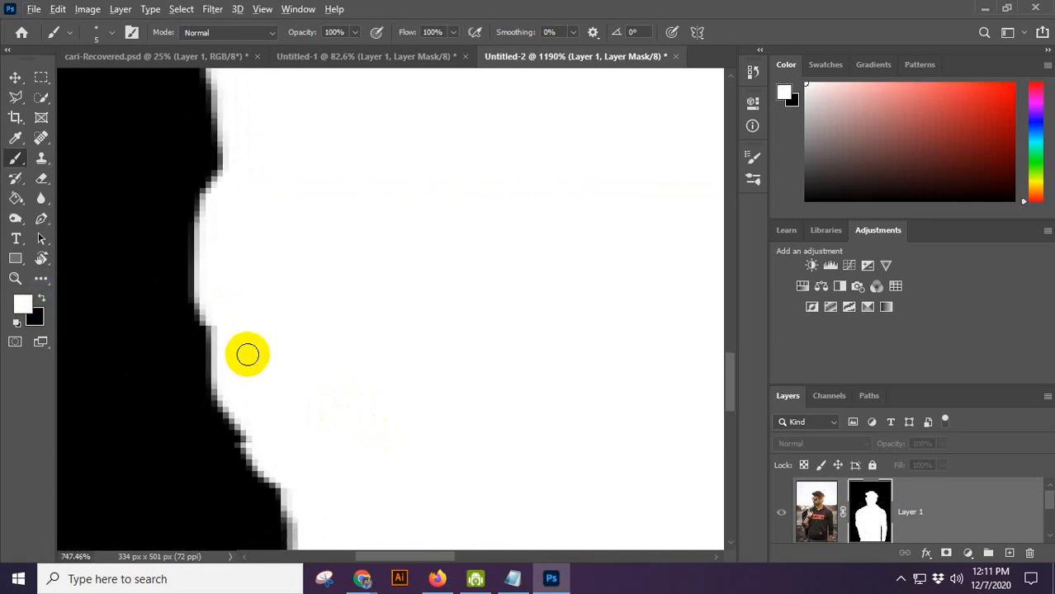
left_click_drag(292, 241, 180, 273)
scroll(181, 266, "down", 1)
left_click_drag(235, 404, 270, 157)
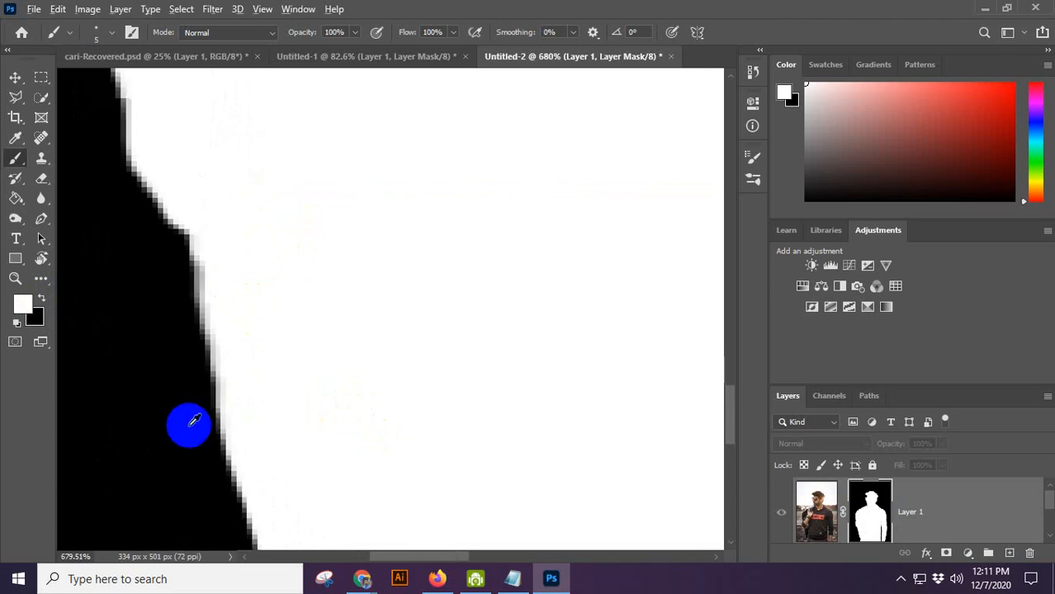
scroll(188, 424, "up", 3)
mouse_move(217, 261)
left_mouse_down()
mouse_move(225, 206)
mouse_move(221, 255)
mouse_move(215, 210)
mouse_move(216, 267)
mouse_move(233, 301)
left_mouse_up()
scroll(240, 318, "down", 3)
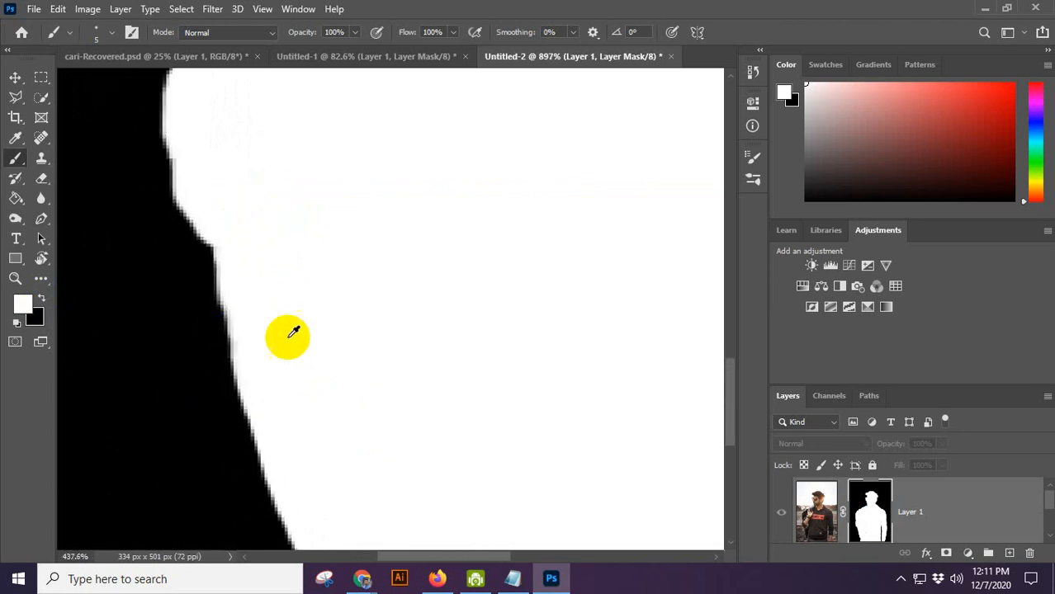
Paint black over the grey pixels at the jacket's corner near the mask's bottom edge.
scroll(293, 333, "down", 3)
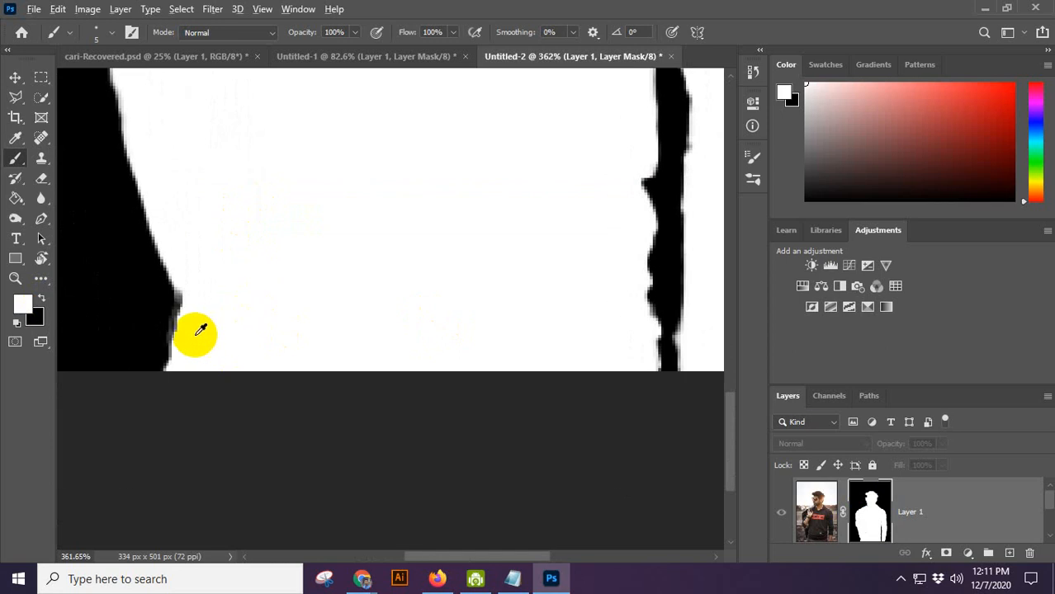
scroll(201, 331, "up", 5)
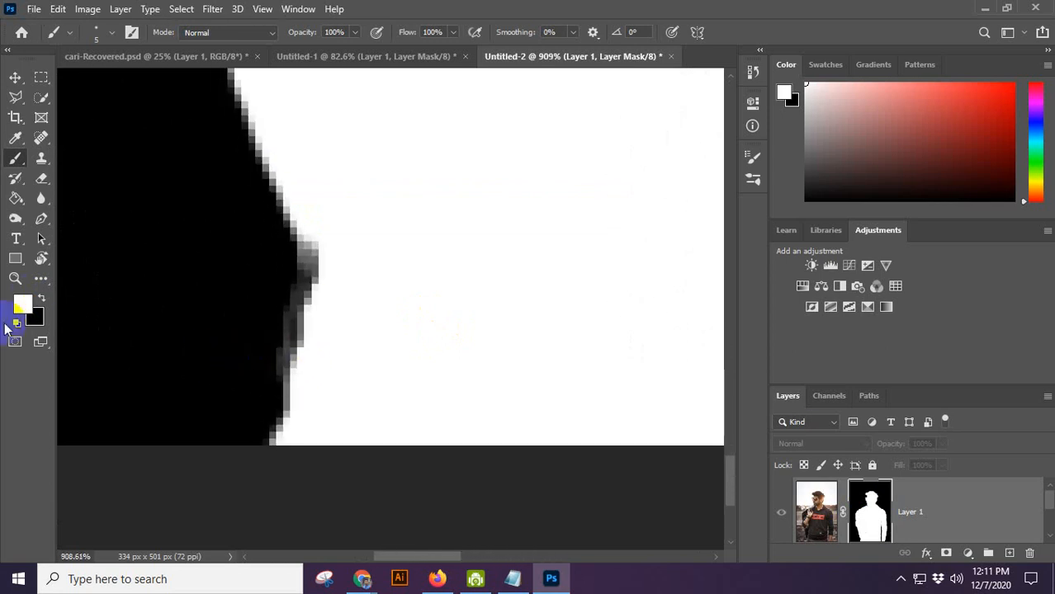
mouse_move(252, 348)
left_mouse_down()
mouse_move(264, 295)
mouse_move(268, 340)
left_mouse_up()
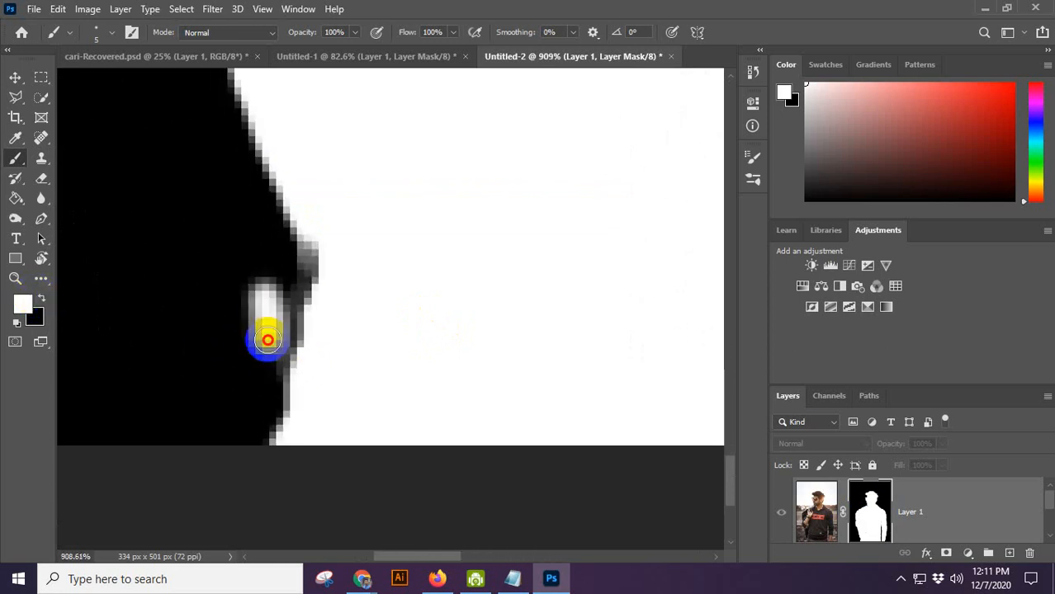
key("ctrl+z")
left_click(42, 298)
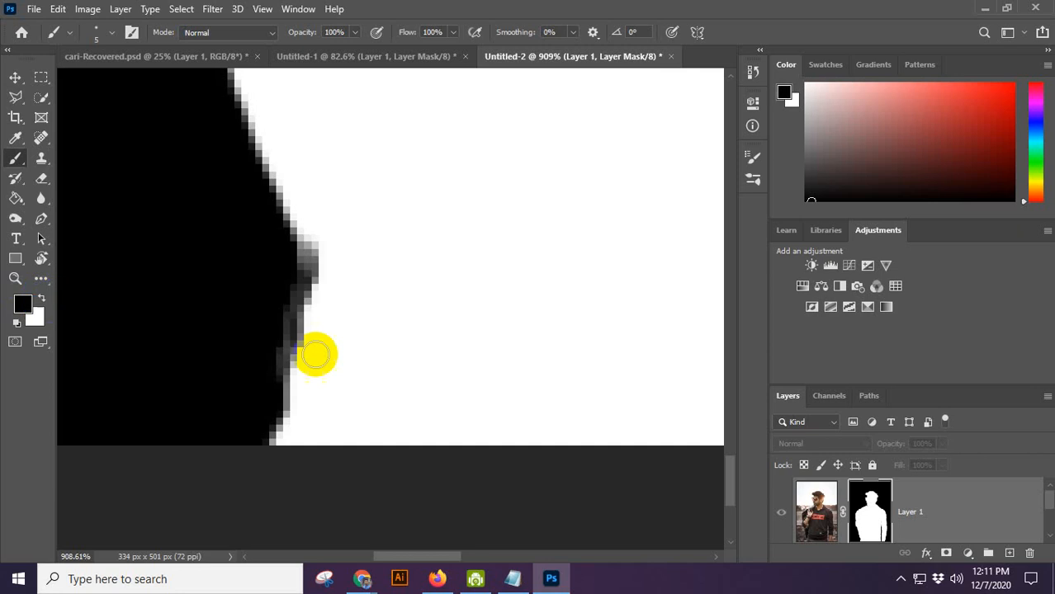
mouse_move(292, 304)
left_mouse_down()
mouse_move(271, 356)
mouse_move(266, 302)
mouse_move(288, 269)
mouse_move(258, 400)
mouse_move(288, 282)
mouse_move(266, 358)
left_mouse_up()
scroll(266, 358, "down", 5)
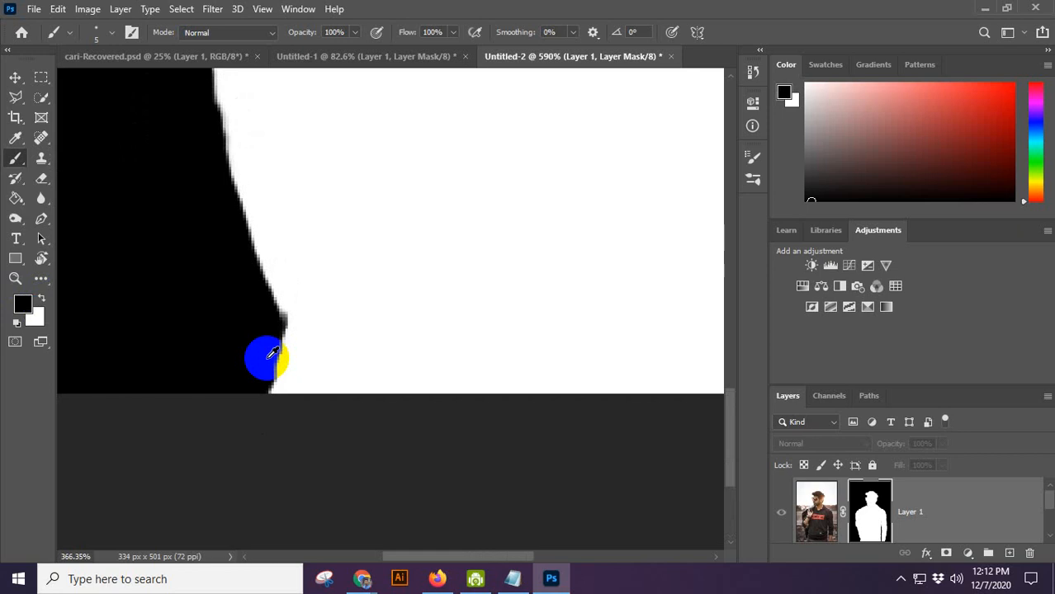
Paint black along the outer edge of the hanging arm and in the gap between that arm and the body.
scroll(266, 359, "down", 4)
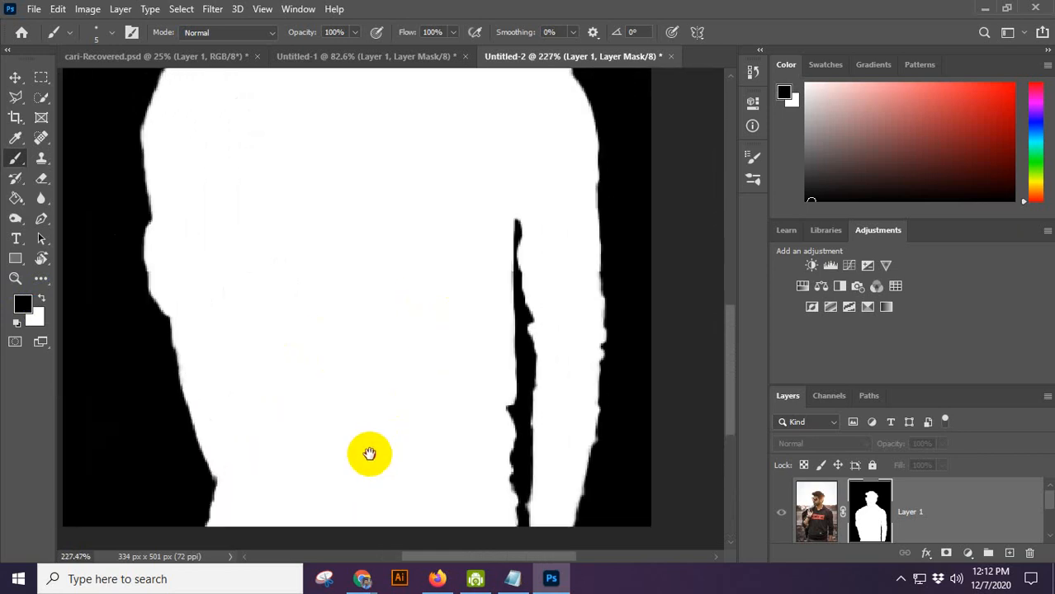
scroll(588, 503, "up", 4)
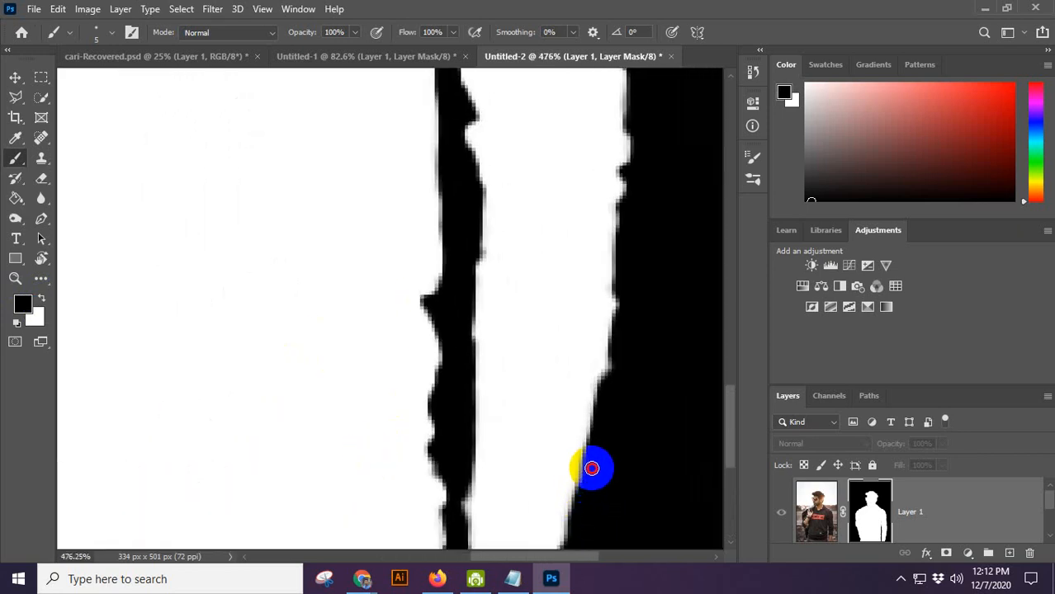
mouse_move(591, 468)
left_mouse_down()
mouse_move(623, 289)
mouse_move(623, 333)
mouse_move(622, 285)
mouse_move(617, 369)
left_mouse_up()
left_click_drag(641, 271, 628, 414)
scroll(504, 419, "down", 1)
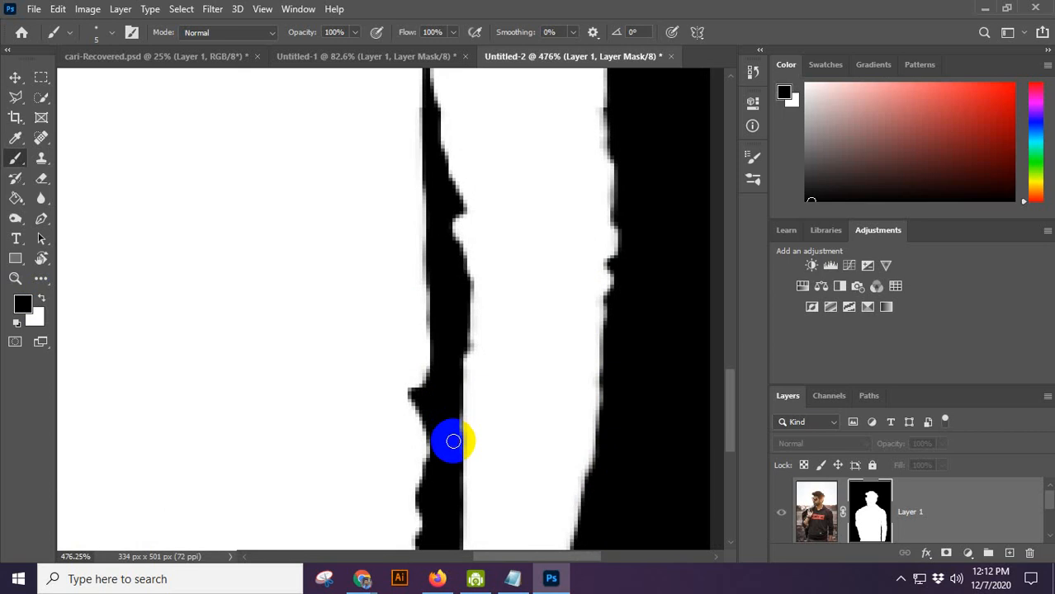
scroll(458, 401, "down", 2)
mouse_move(461, 454)
left_mouse_down()
mouse_move(474, 291)
mouse_move(476, 347)
mouse_move(463, 235)
left_mouse_up()
scroll(470, 343, "up", 3)
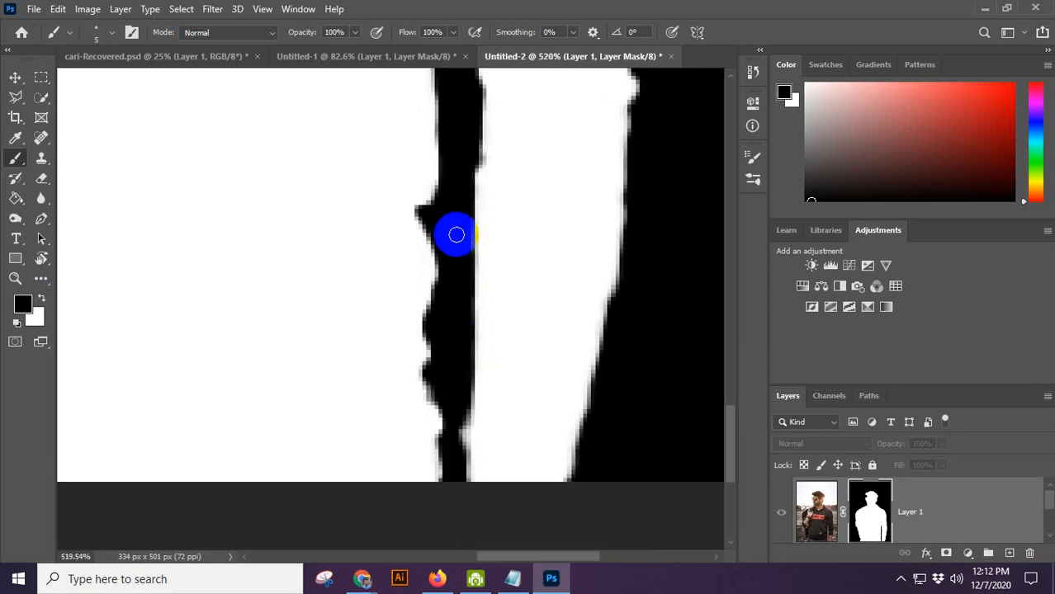
scroll(456, 235, "down", 2)
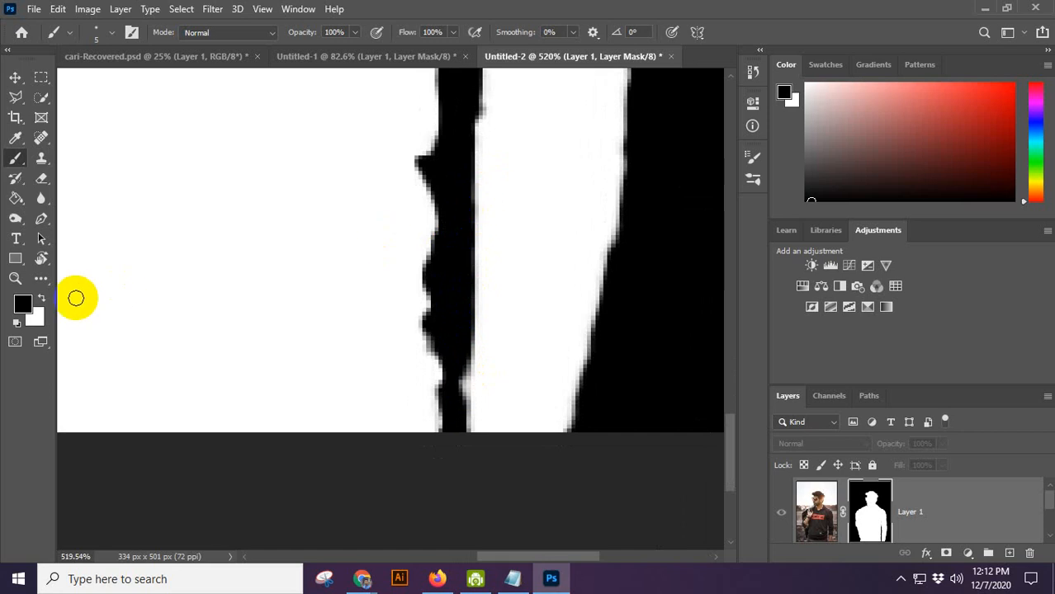
Paint white along the hanging arm's inner edge and black over the bump near its lower end.
left_click(42, 299)
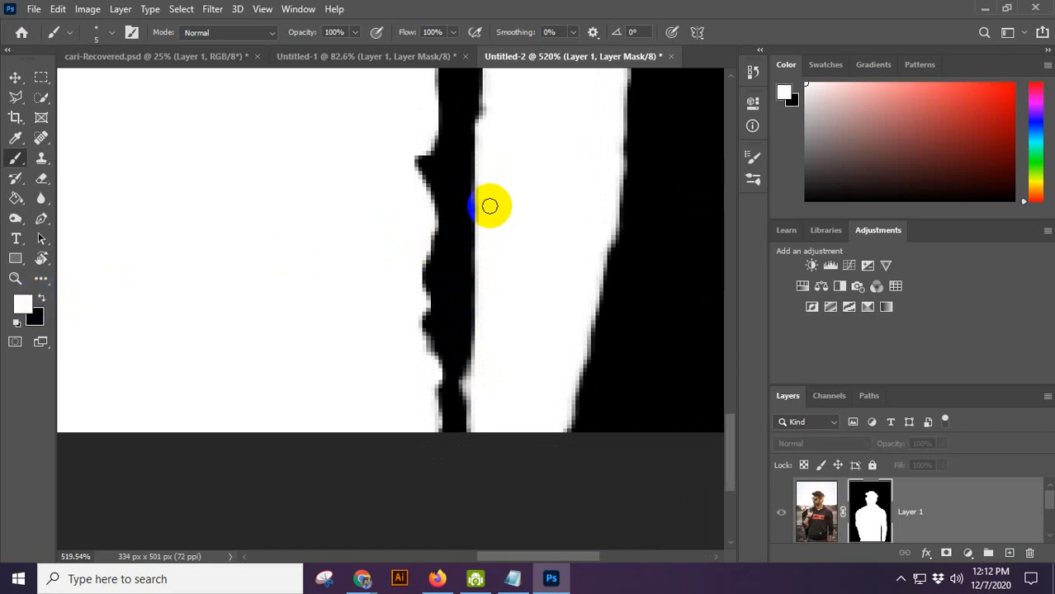
left_click_drag(484, 203, 492, 411)
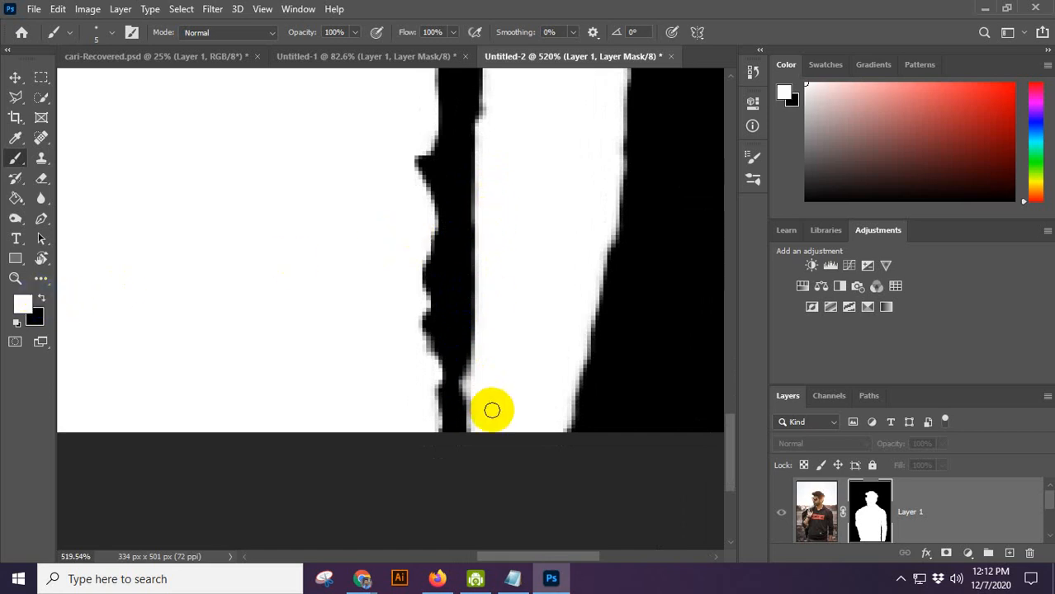
scroll(472, 398, "up", 4)
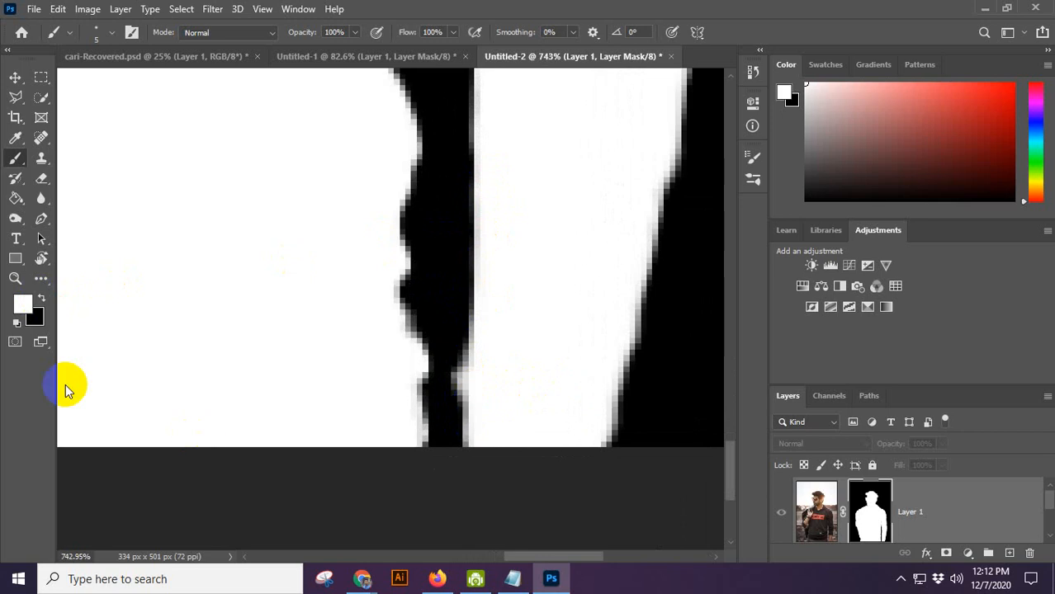
left_click(42, 299)
left_click(461, 346)
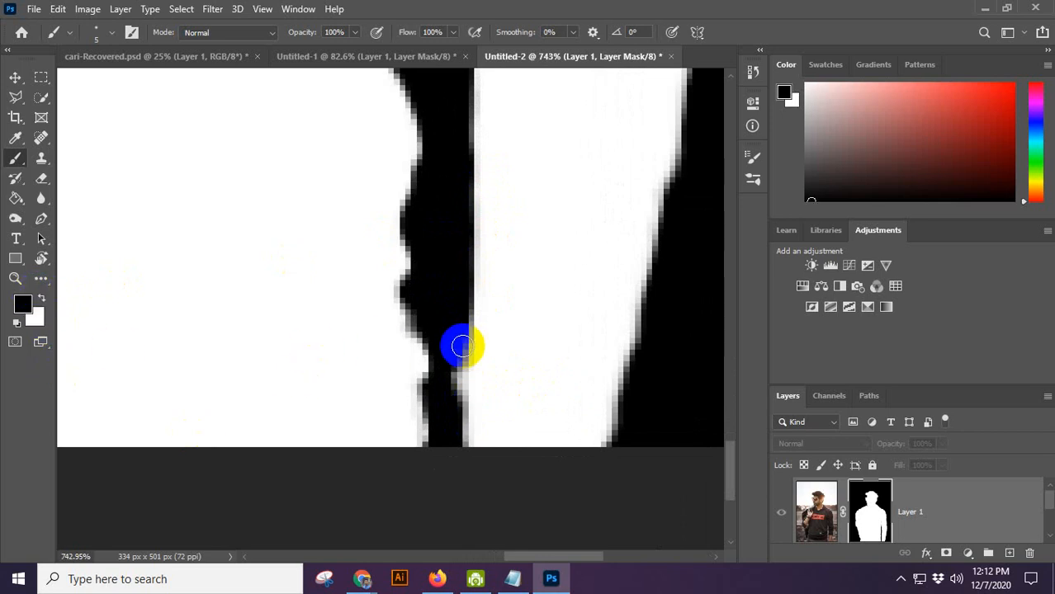
mouse_move(456, 337)
left_mouse_down()
mouse_move(447, 481)
mouse_move(452, 313)
mouse_move(445, 498)
mouse_move(443, 453)
left_mouse_up()
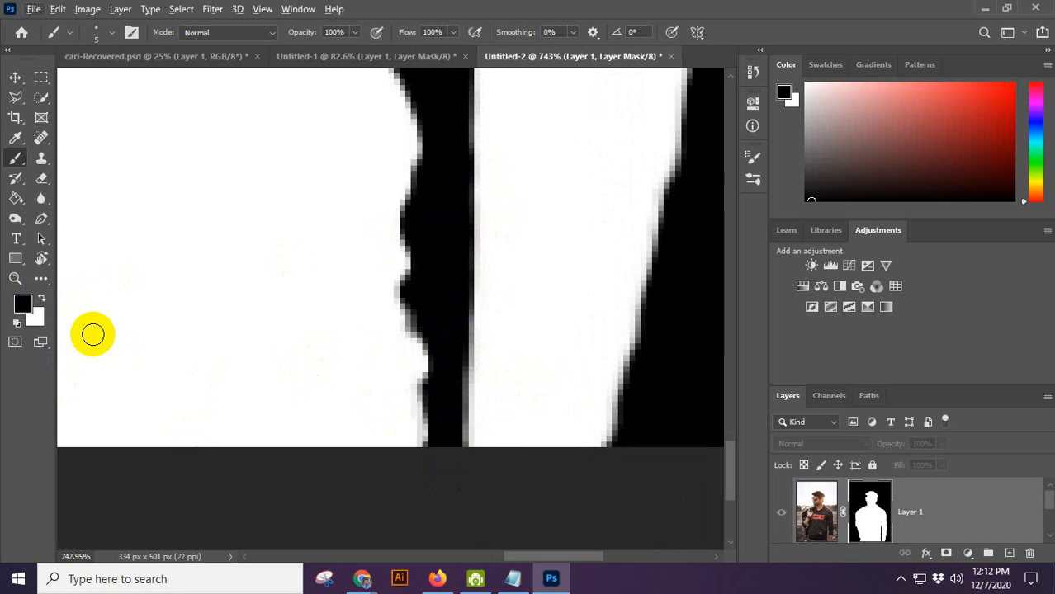
Paint white over the remaining grey pixels at the lower end of the arm's inner edge and view the whole mask.
left_click(42, 301)
mouse_move(475, 391)
left_mouse_down()
mouse_move(490, 335)
mouse_move(482, 417)
left_mouse_up()
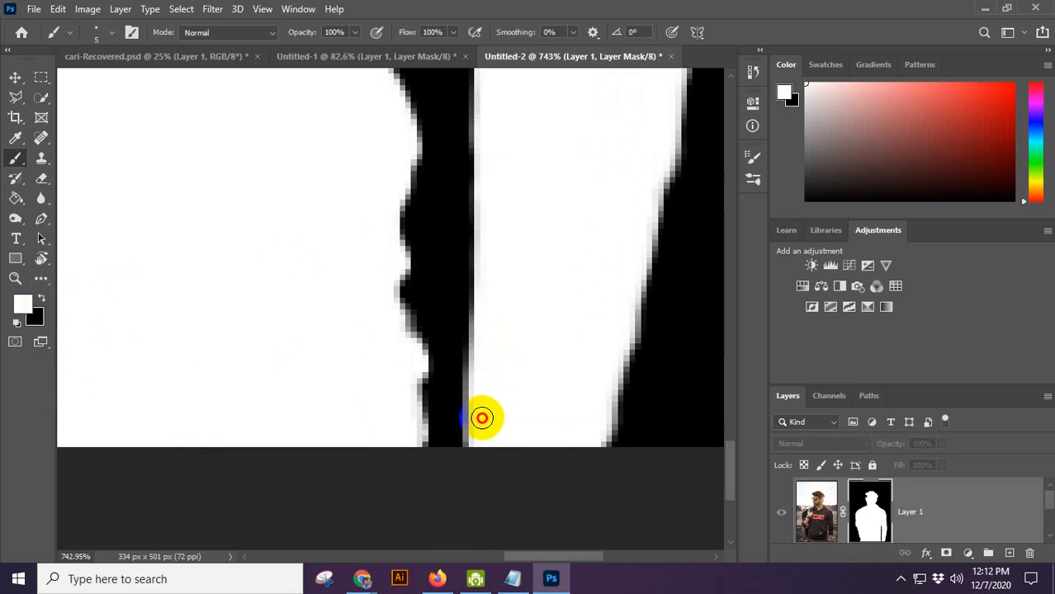
scroll(617, 374, "down", 6)
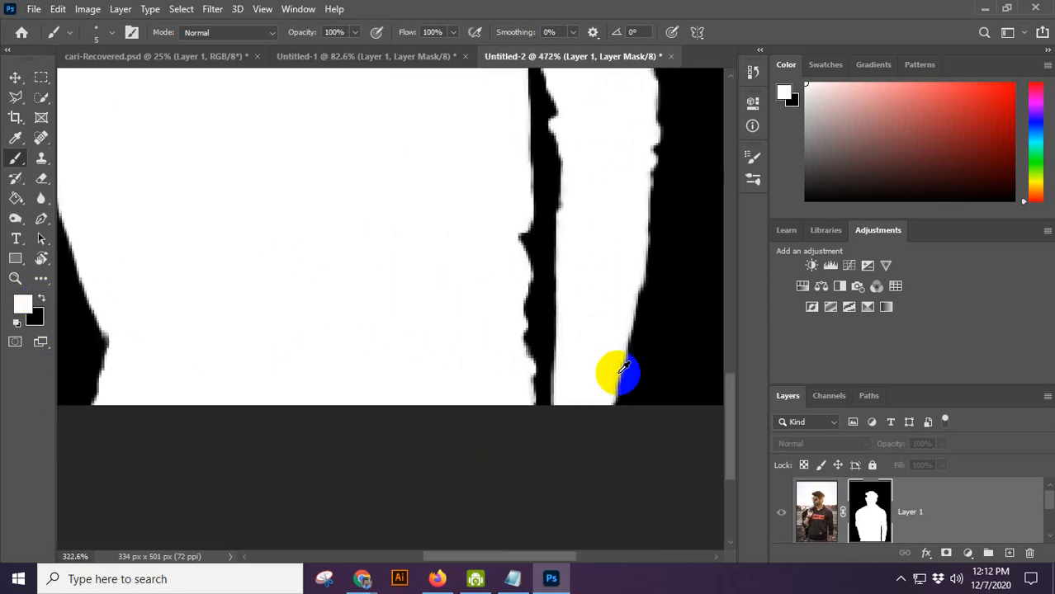
scroll(617, 373, "down", 4)
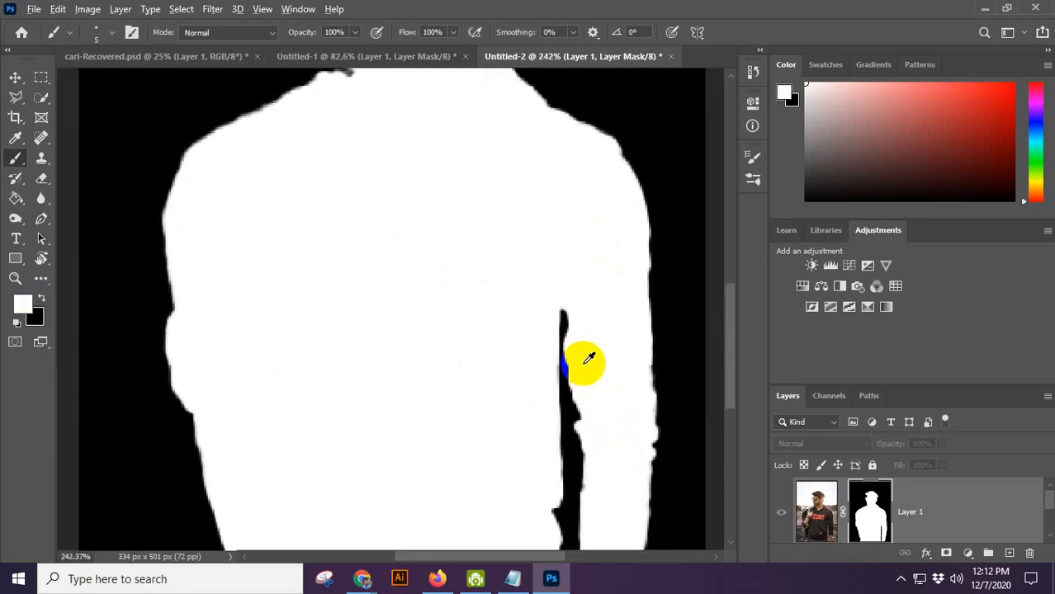
scroll(582, 336, "down", 2)
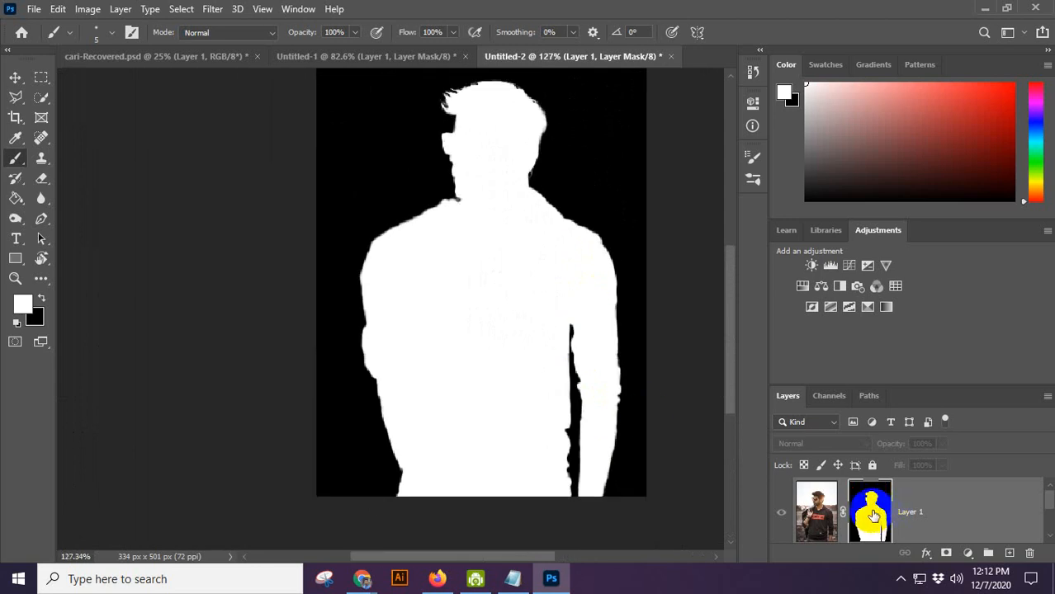
Return from the mask view to the masked photo and inspect the cut-out's edges around the hoodie and hanging arm.
left_click(872, 513, "alt")
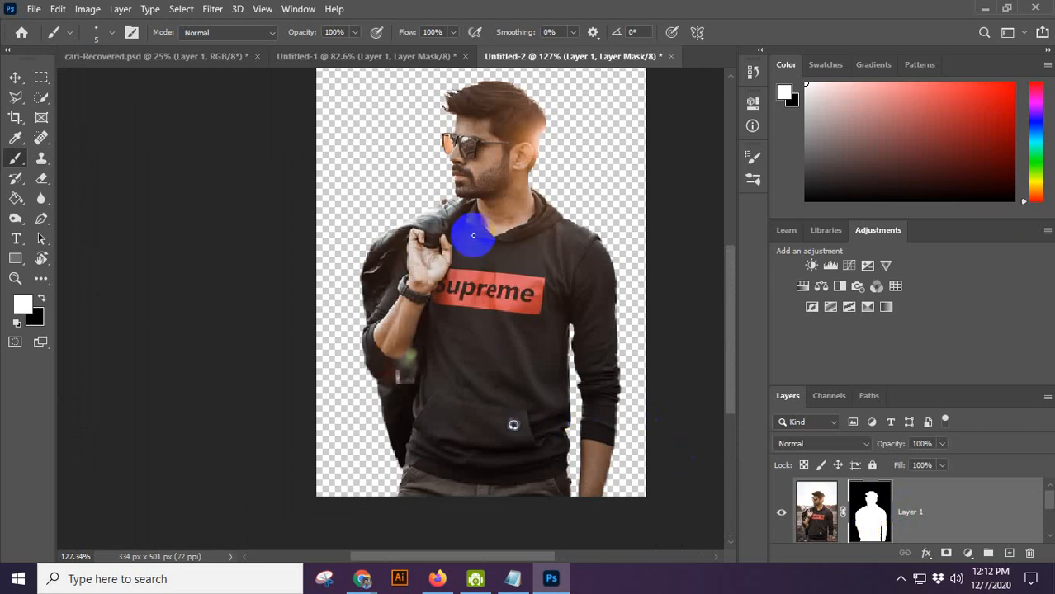
scroll(471, 236, "up", 2)
key("super")
key("super")
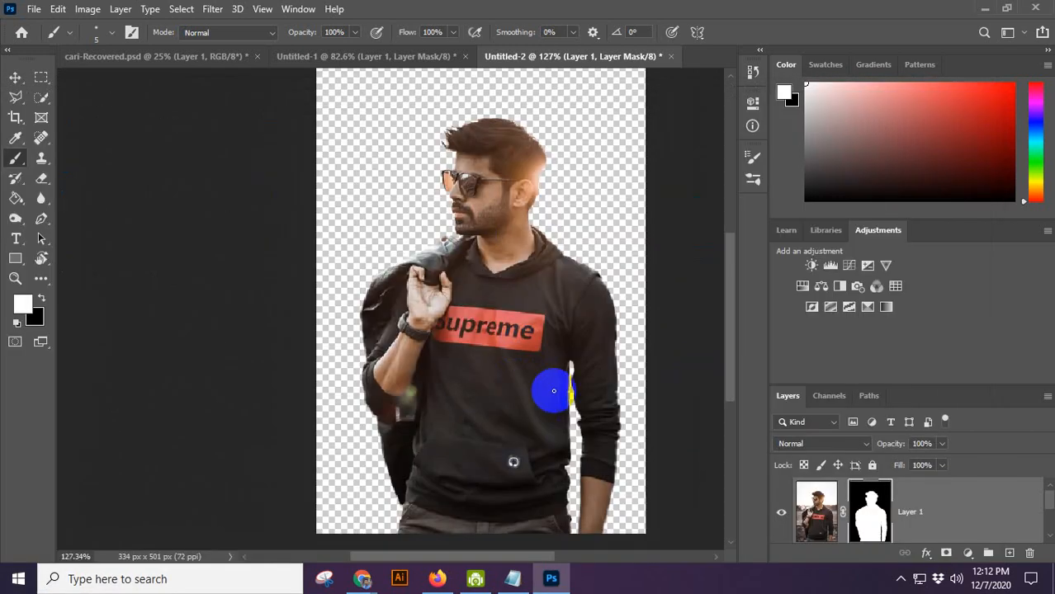
scroll(491, 310, "up", 4)
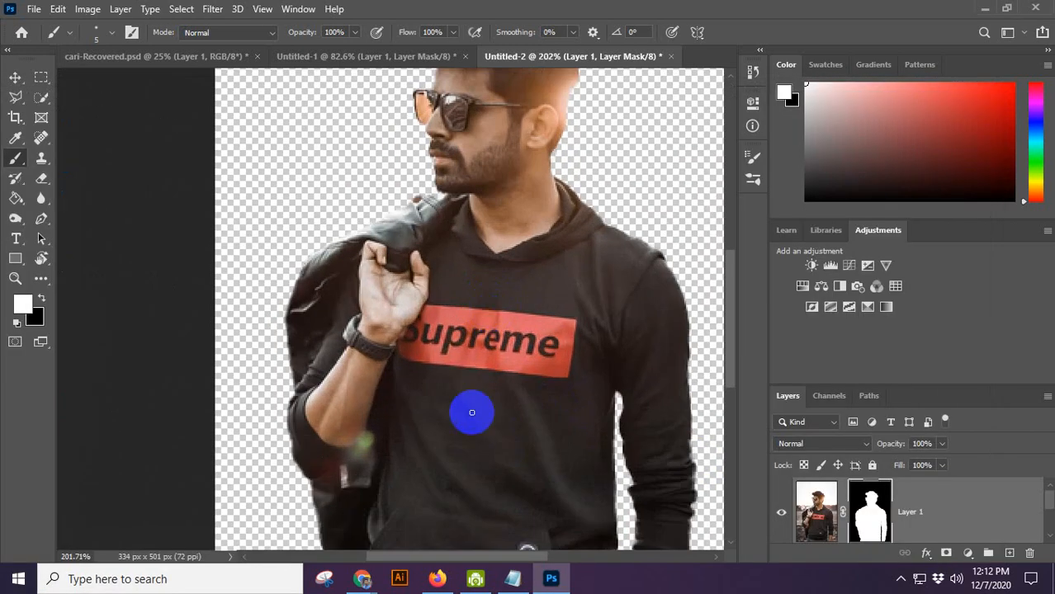
left_click_drag(482, 381, 505, 332)
scroll(475, 228, "down", 2)
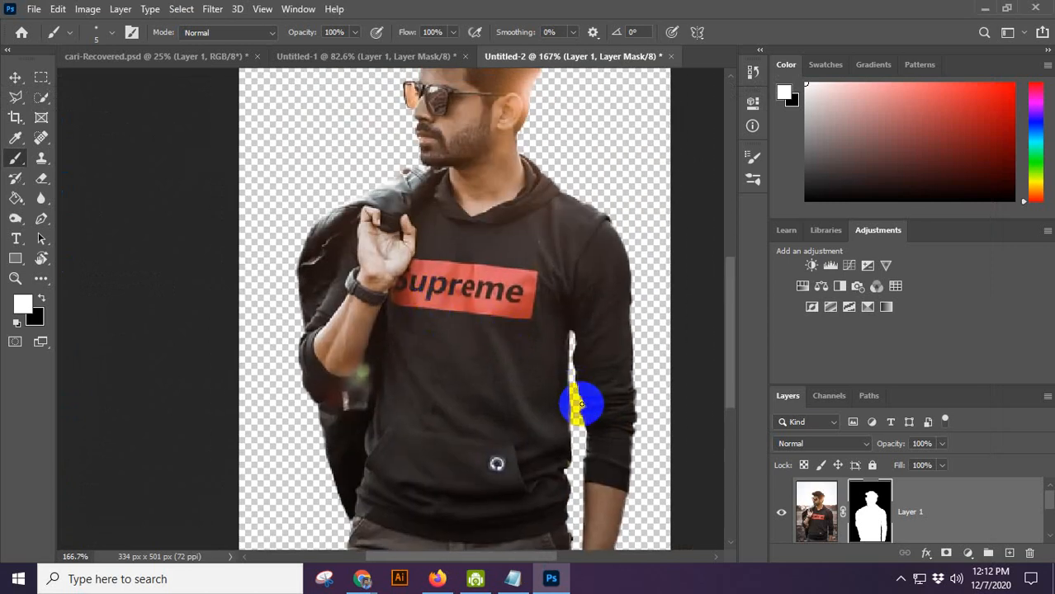
scroll(581, 405, "up", 2)
scroll(608, 405, "up", 2)
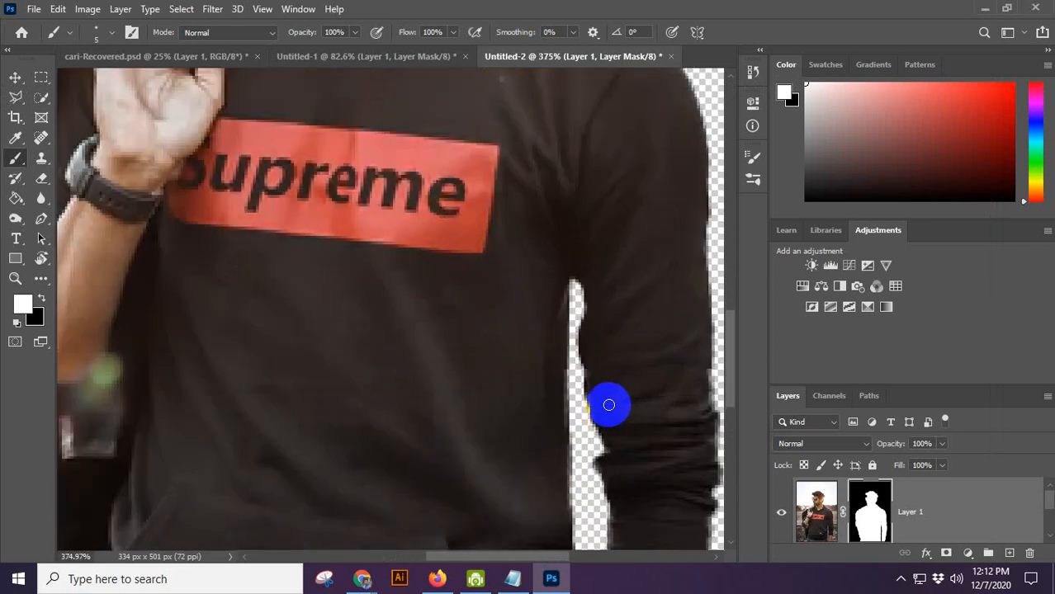
Paint white on the mask along the hanging arm's inner edge, from the armpit past the cuff to the forearm.
scroll(572, 298, "up", 3)
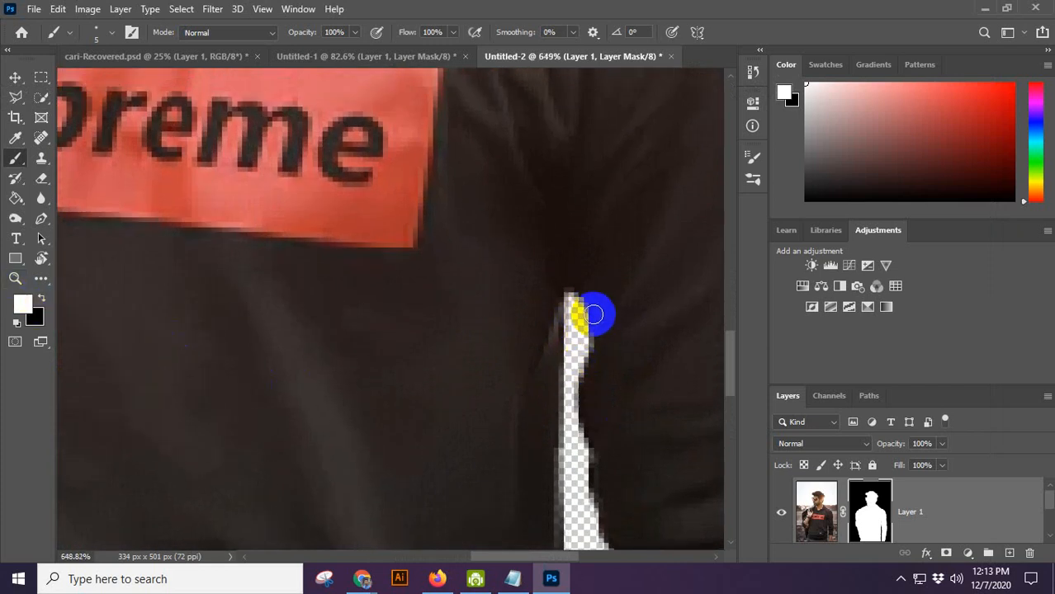
mouse_move(592, 306)
left_mouse_down()
mouse_move(589, 390)
mouse_move(533, 295)
mouse_move(535, 357)
mouse_move(523, 335)
left_mouse_up()
key("space")
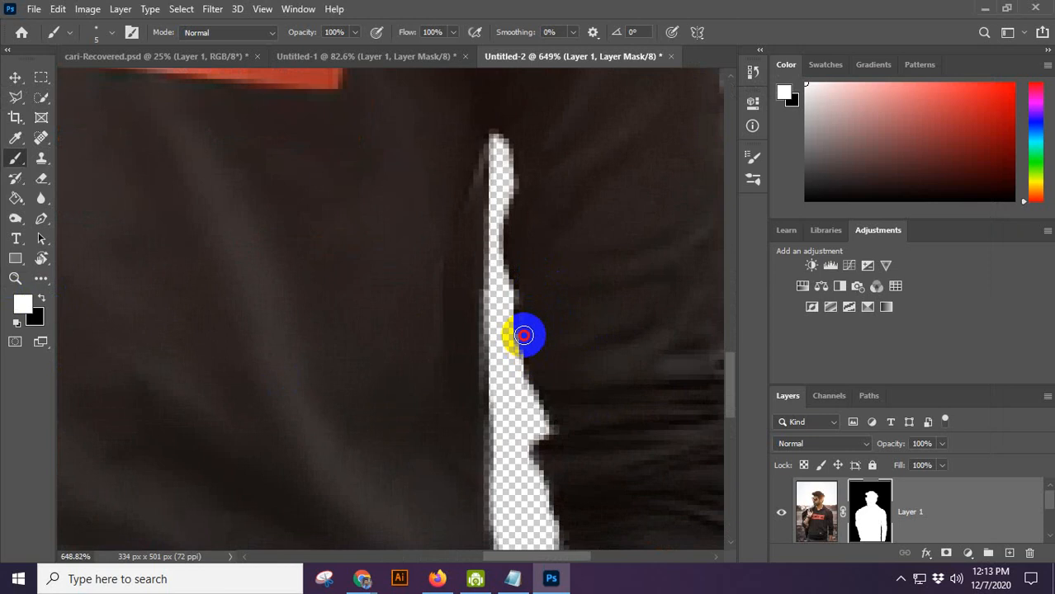
mouse_move(514, 237)
left_mouse_down()
mouse_move(537, 382)
mouse_move(558, 431)
mouse_move(541, 329)
mouse_move(537, 408)
left_mouse_up()
key("space")
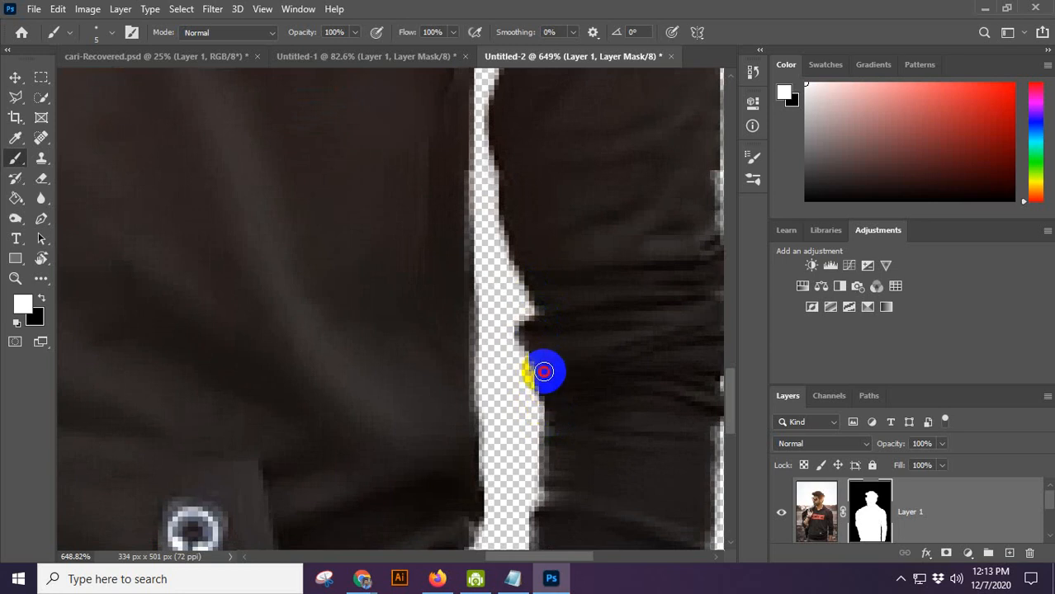
mouse_move(544, 372)
left_mouse_down()
mouse_move(548, 440)
mouse_move(558, 316)
left_mouse_up()
key("space")
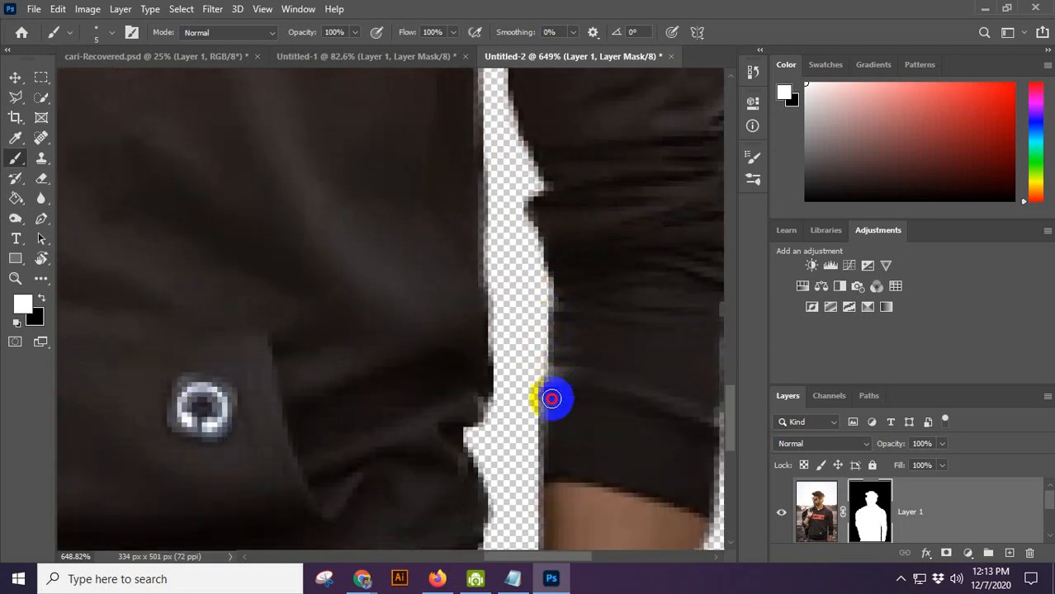
mouse_move(552, 400)
left_mouse_down()
mouse_move(540, 500)
mouse_move(532, 239)
mouse_move(533, 403)
mouse_move(520, 484)
left_mouse_up()
key("space")
scroll(542, 382, "down", 3)
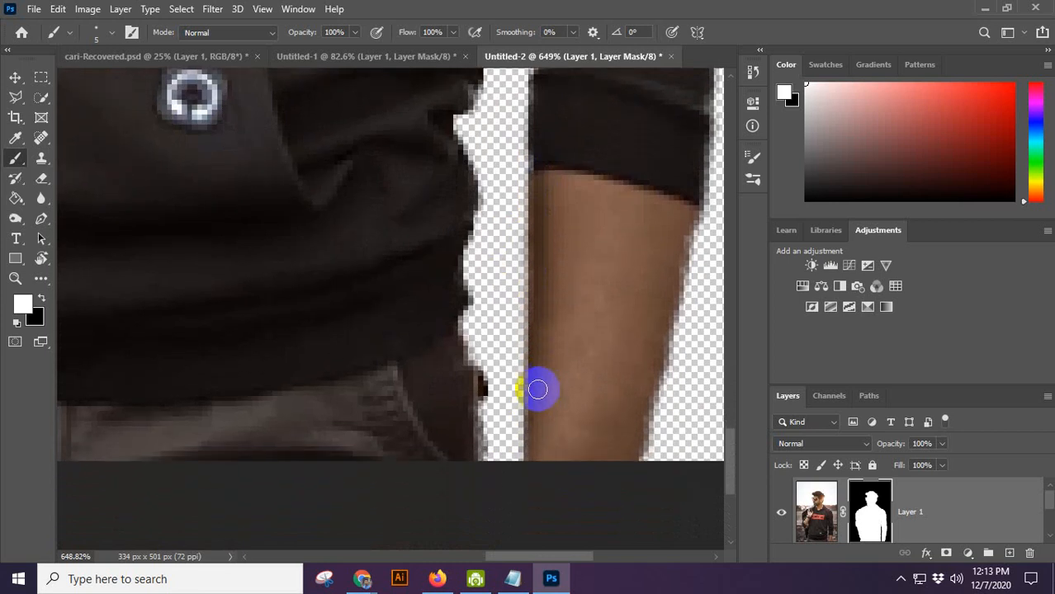
scroll(588, 325, "down", 5)
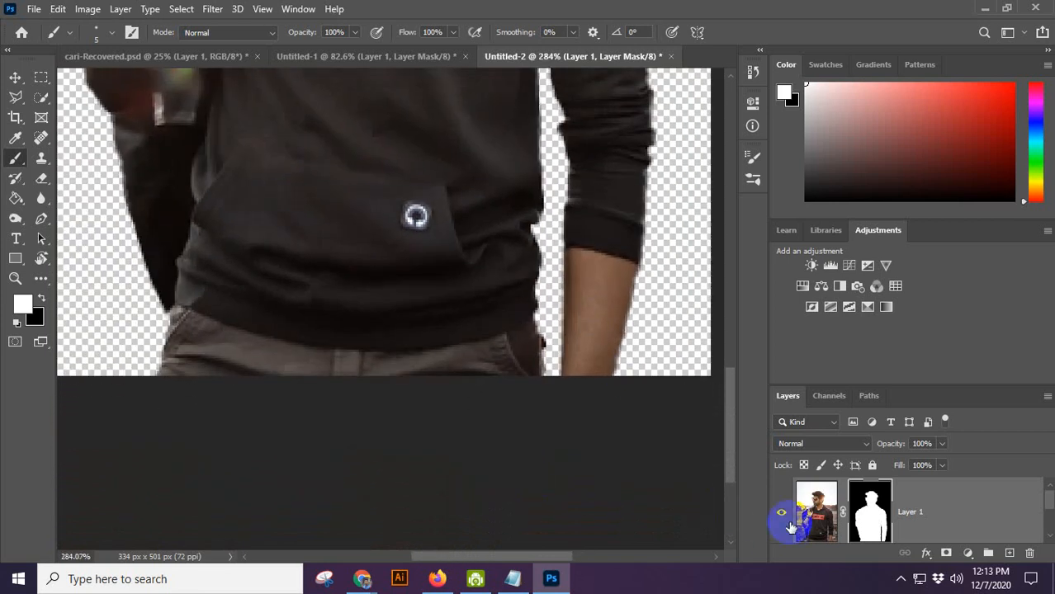
Load Layer 1's mask as a selection around the man and check its outline along the body.
left_click(869, 519, "ctrl")
scroll(597, 323, "up", 4)
scroll(597, 322, "up", 3)
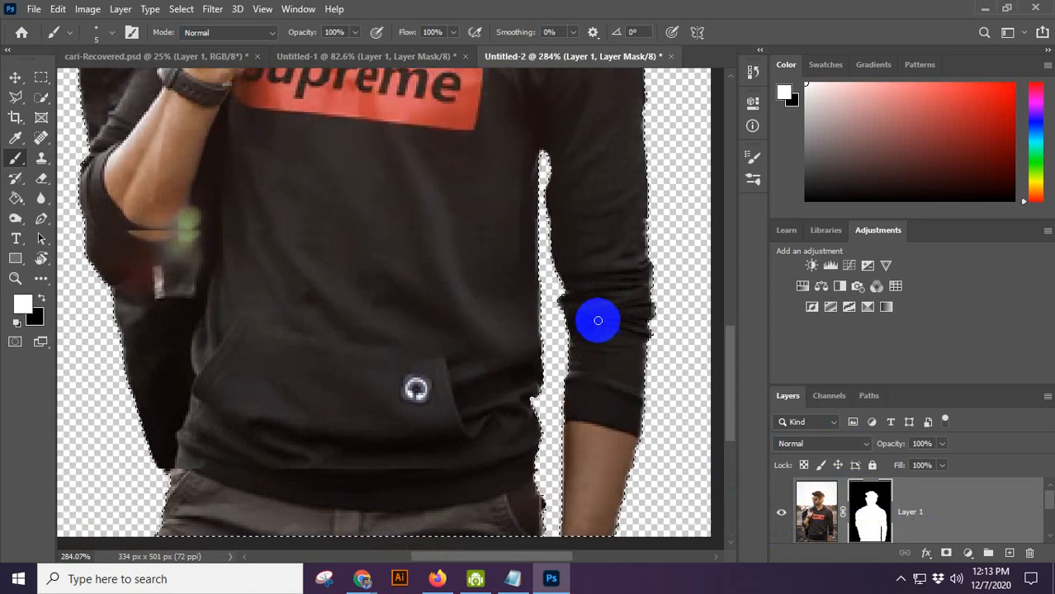
scroll(569, 301, "down", 3)
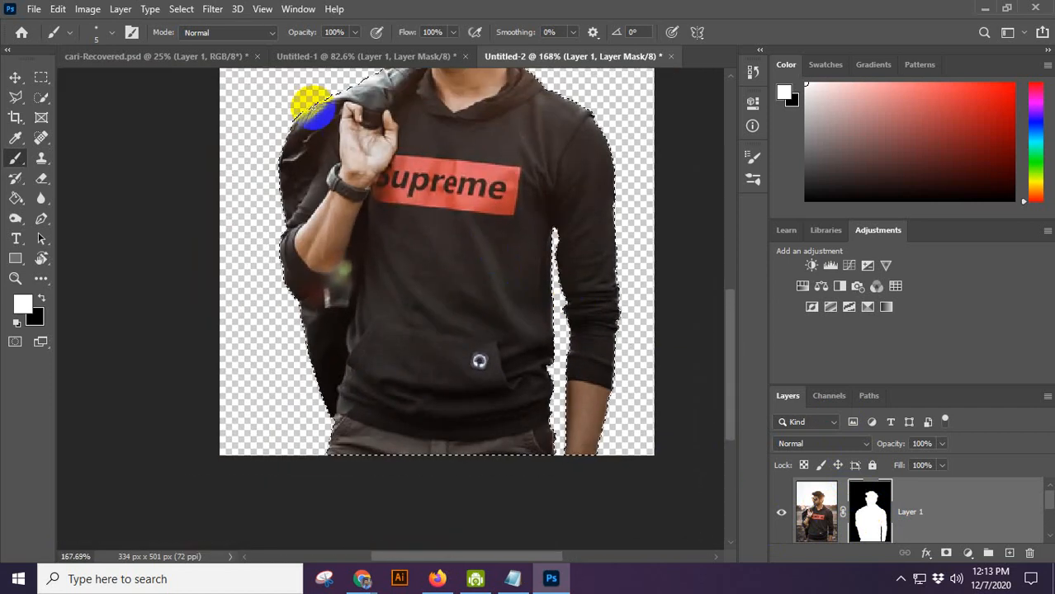
right_click(525, 112)
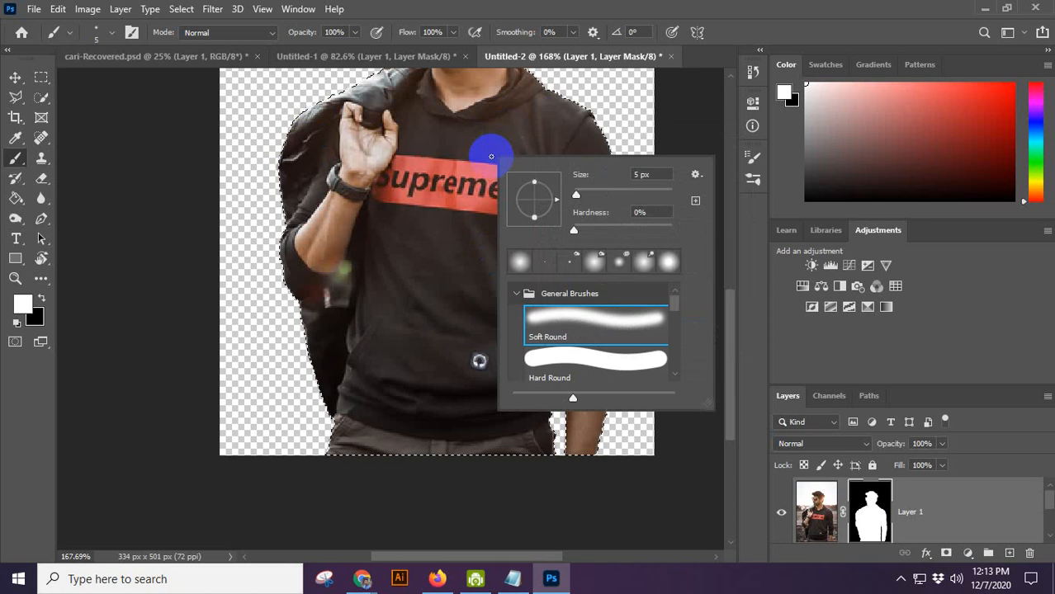
left_click(855, 488)
left_click(13, 78)
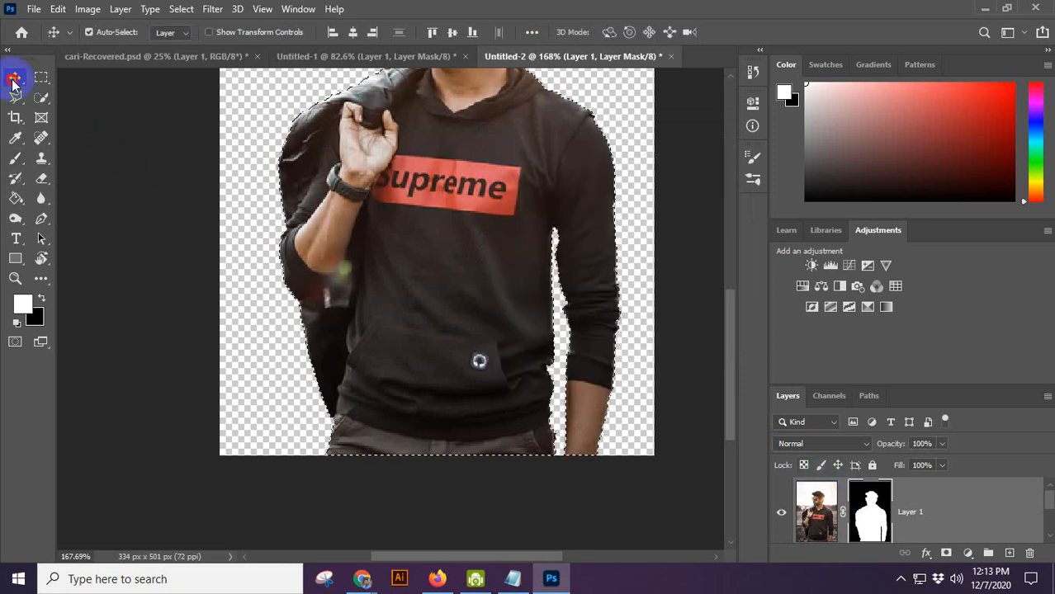
left_click(606, 190)
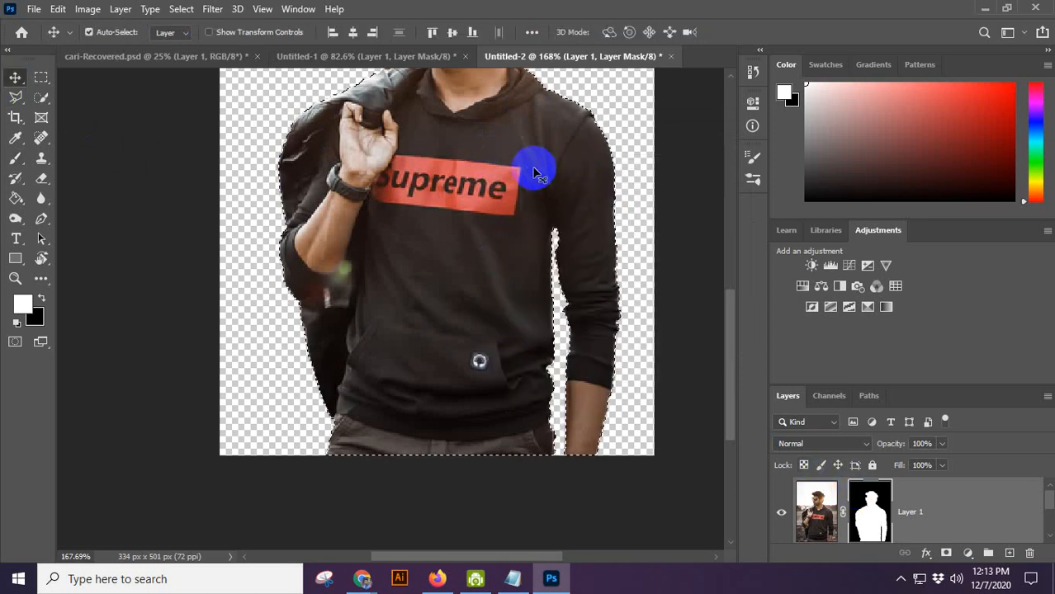
With the Quick Selection tool active, feather the selection around the man by 2 pixels.
left_click(40, 99)
right_click(474, 168)
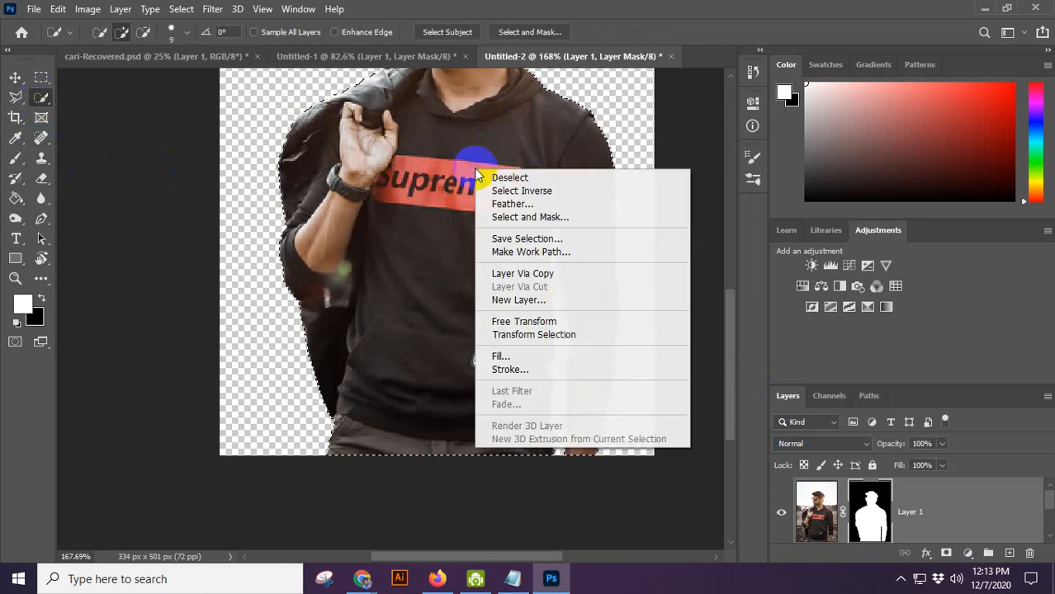
left_click(577, 205)
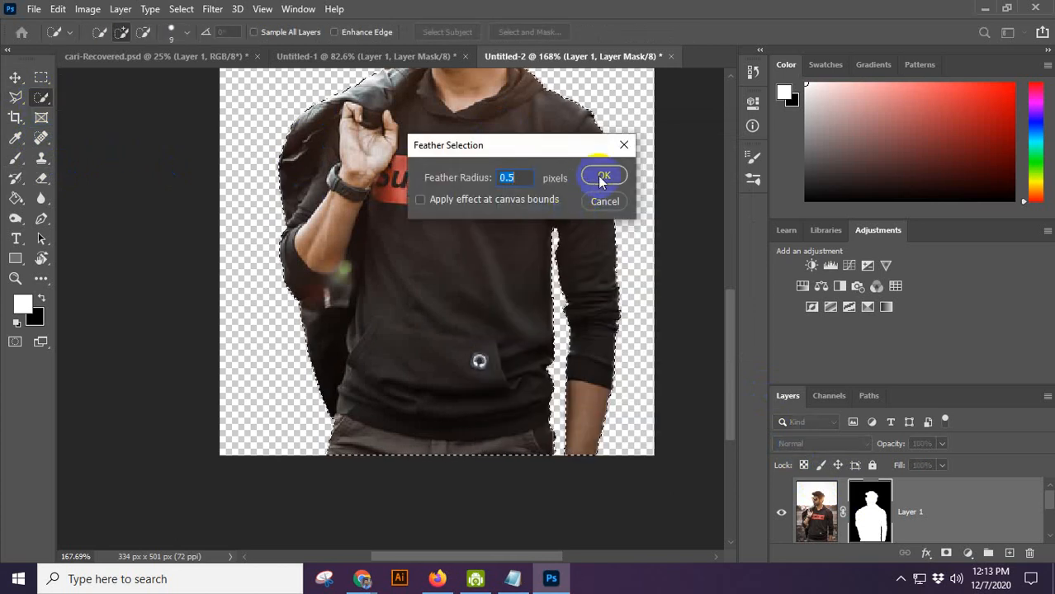
left_click_drag(522, 178, 485, 179)
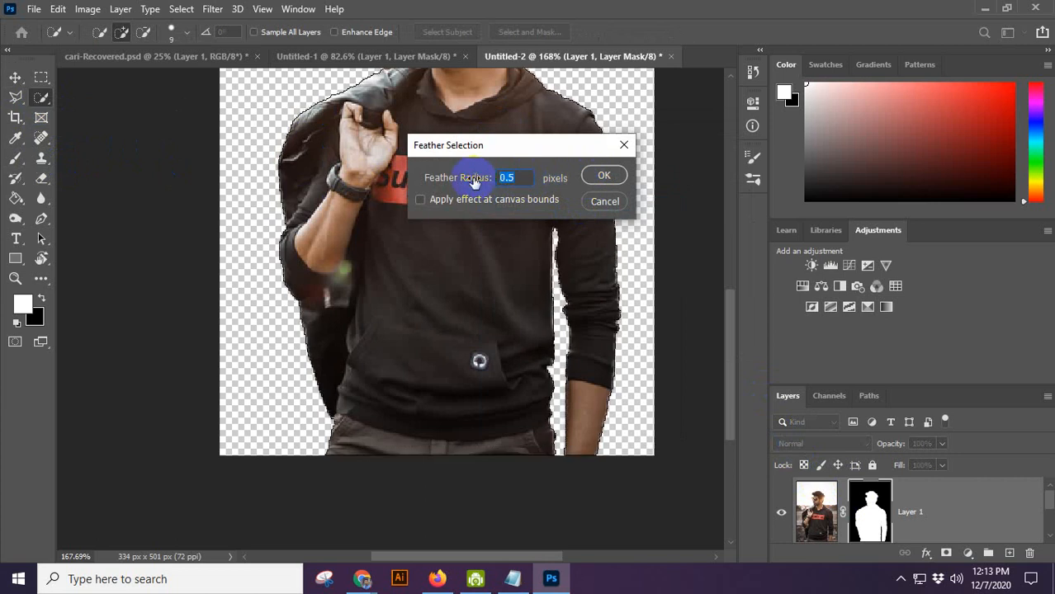
type("2")
left_click(603, 176)
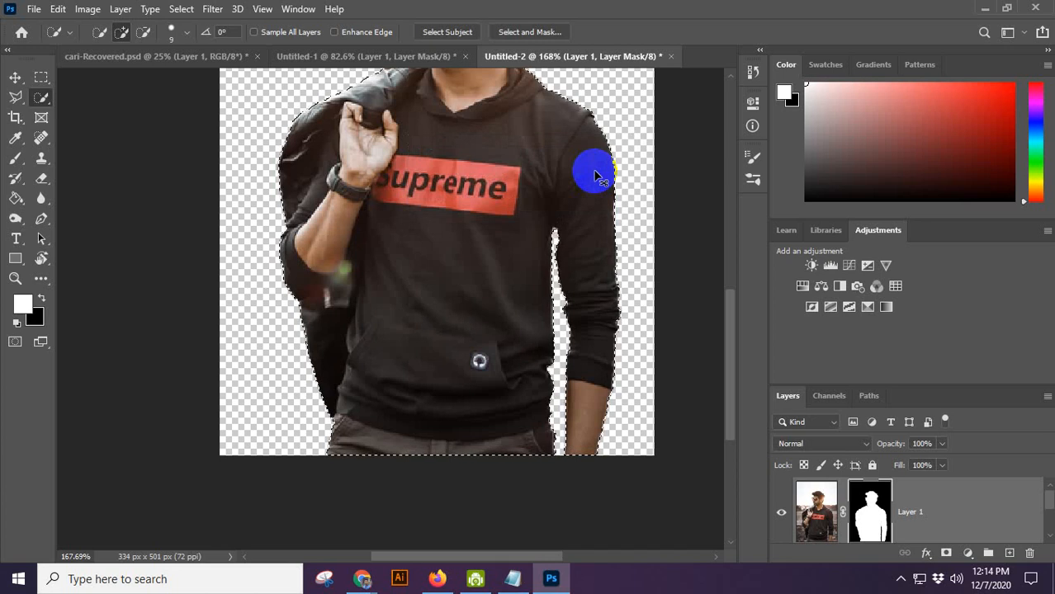
Invert the selection and soften the mask's edges along the arm, shoulder, head and jacket with the Blur tool at 21% strength.
left_click(41, 198)
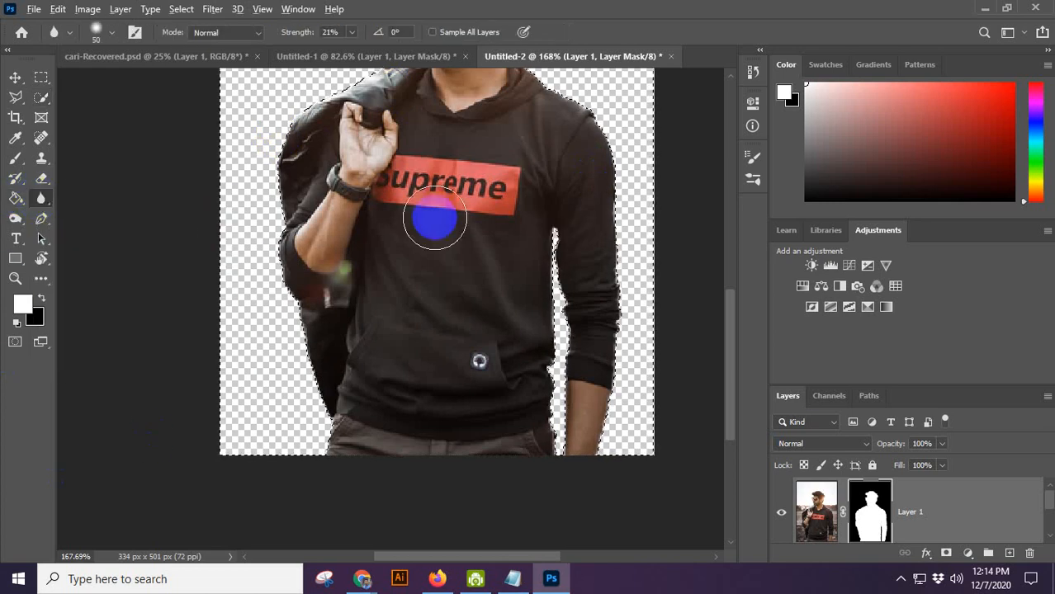
scroll(428, 219, "up", 1)
mouse_move(615, 246)
left_mouse_down()
mouse_move(606, 465)
mouse_move(605, 449)
mouse_move(651, 494)
mouse_move(620, 392)
mouse_move(704, 507)
mouse_move(691, 302)
mouse_move(732, 542)
left_mouse_up()
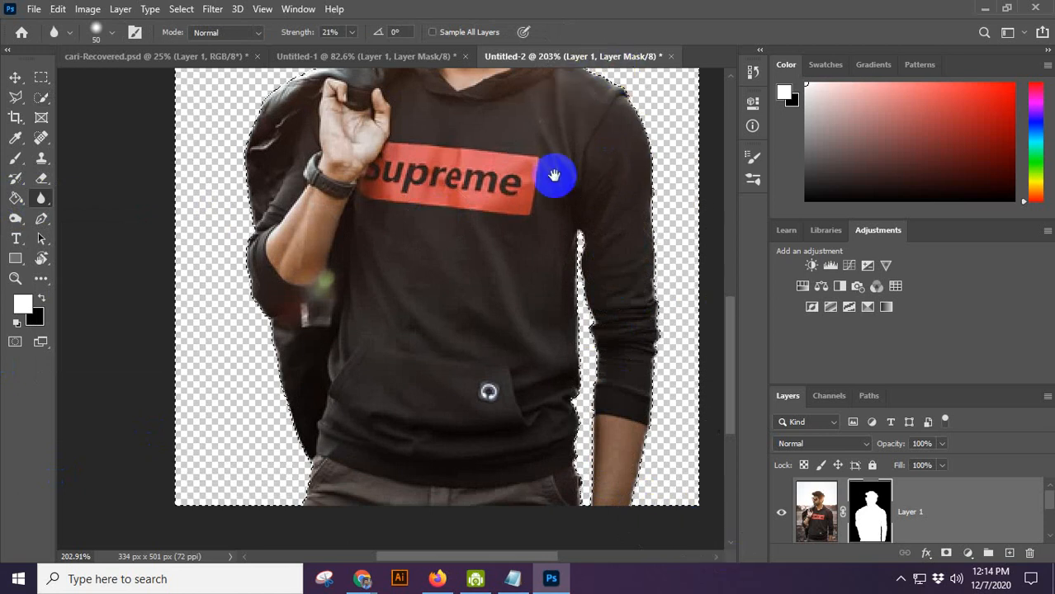
mouse_move(555, 171)
left_mouse_down()
mouse_move(613, 341)
mouse_move(648, 281)
left_mouse_up()
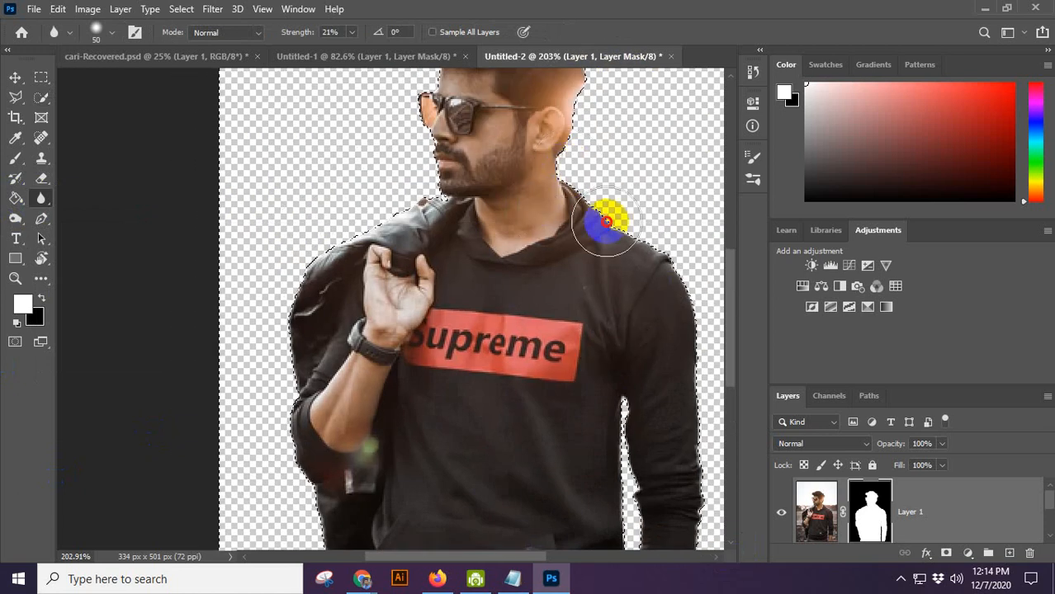
mouse_move(605, 221)
left_mouse_down()
mouse_move(583, 98)
mouse_move(601, 75)
mouse_move(611, 297)
mouse_move(571, 194)
mouse_move(487, 155)
left_mouse_up()
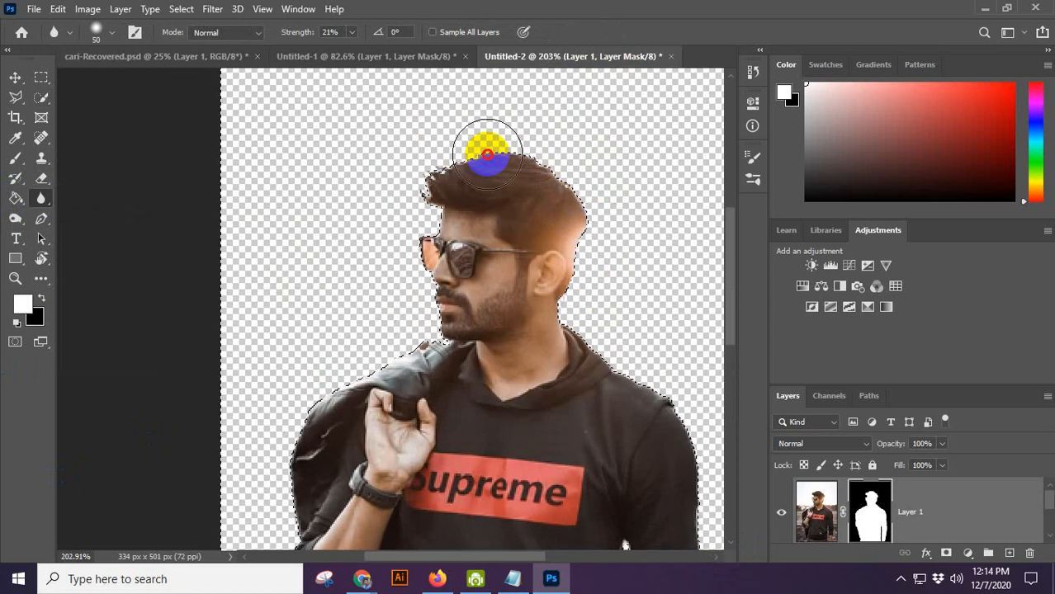
left_click(317, 477)
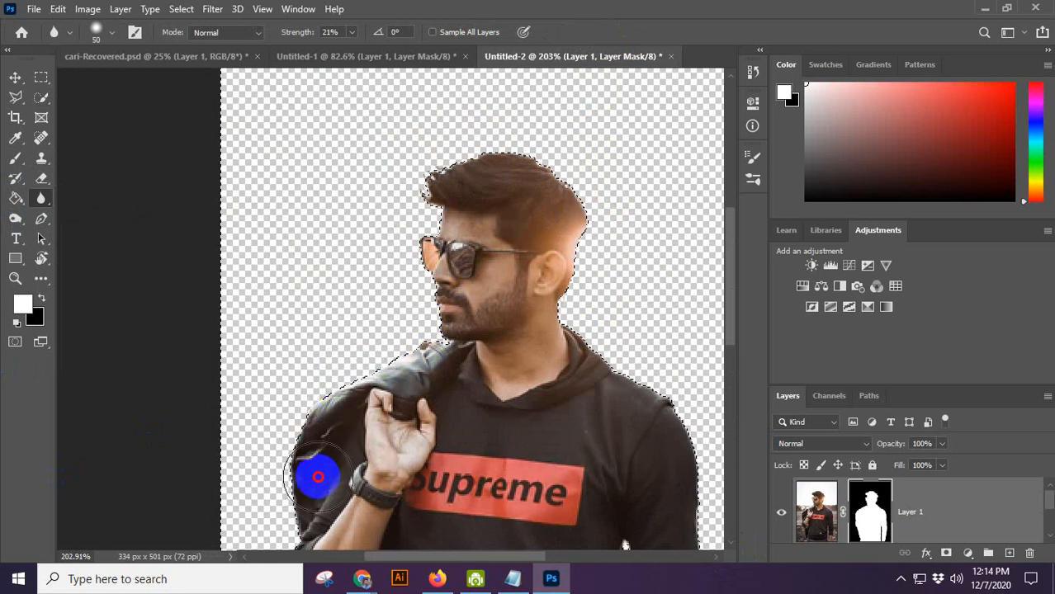
left_click_drag(318, 477, 368, 242)
mouse_move(364, 435)
left_mouse_down()
mouse_move(368, 515)
mouse_move(346, 418)
mouse_move(431, 568)
mouse_move(418, 335)
mouse_move(445, 426)
mouse_move(655, 374)
mouse_move(671, 212)
mouse_move(624, 502)
mouse_move(632, 389)
mouse_move(656, 525)
mouse_move(614, 464)
left_mouse_up()
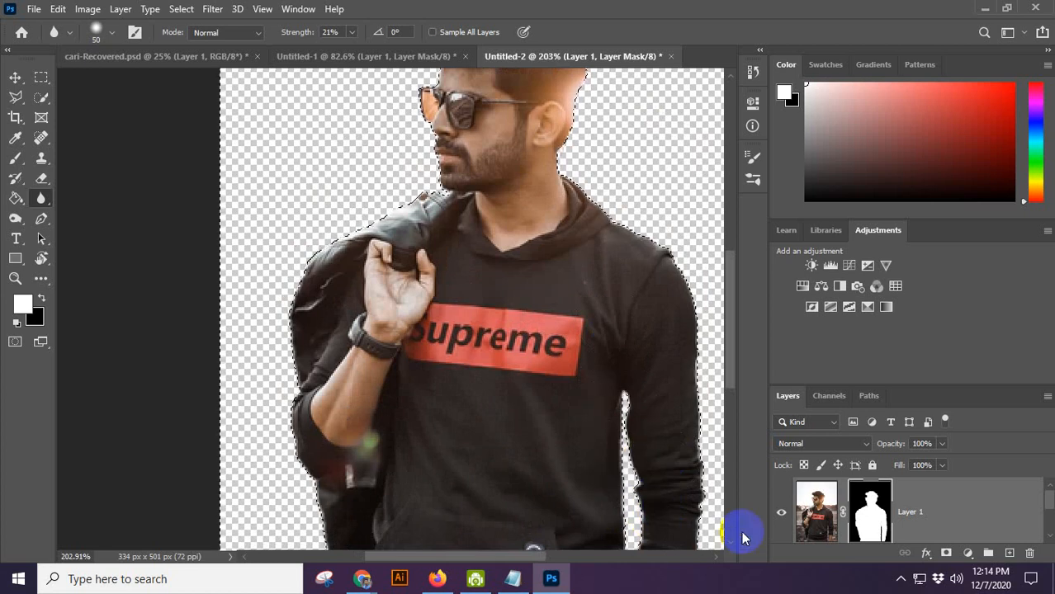
Deselect and inspect the softened edges along the shoulder, sleeve and gap beside the hanging arm.
key("ctrl+d")
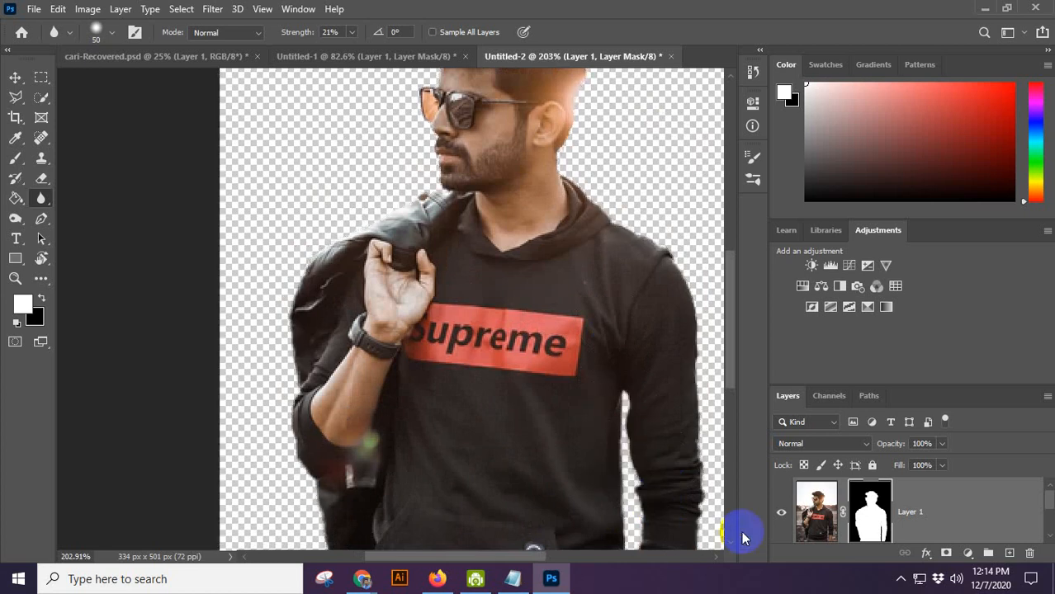
scroll(619, 254, "up", 7)
left_click_drag(660, 248, 457, 115)
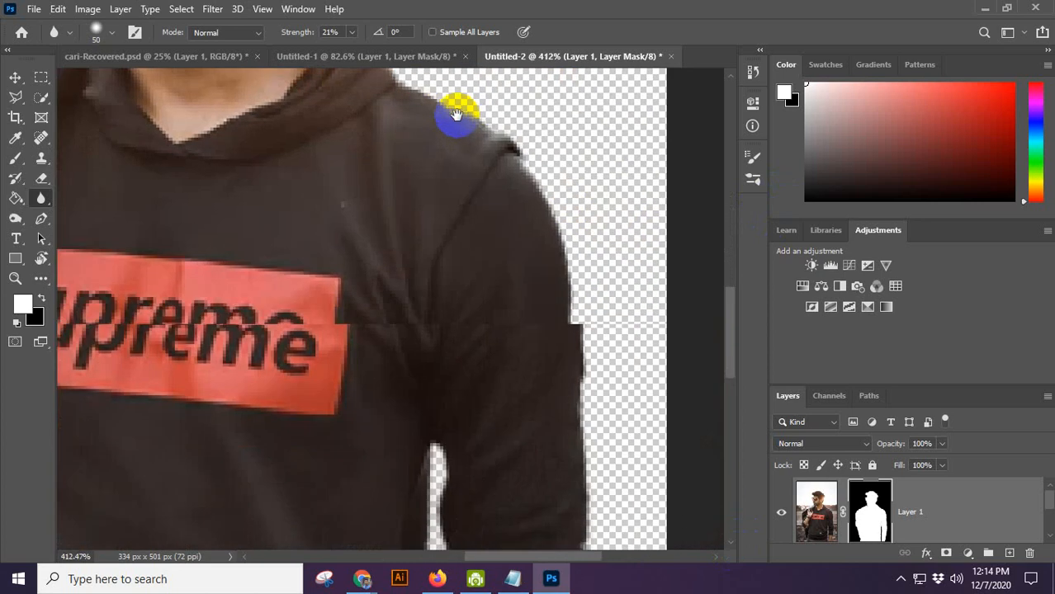
scroll(553, 297, "up", 3)
left_click_drag(605, 384, 550, 124)
scroll(567, 368, "up", 1)
left_click_drag(576, 307, 624, 109)
scroll(530, 327, "down", 4)
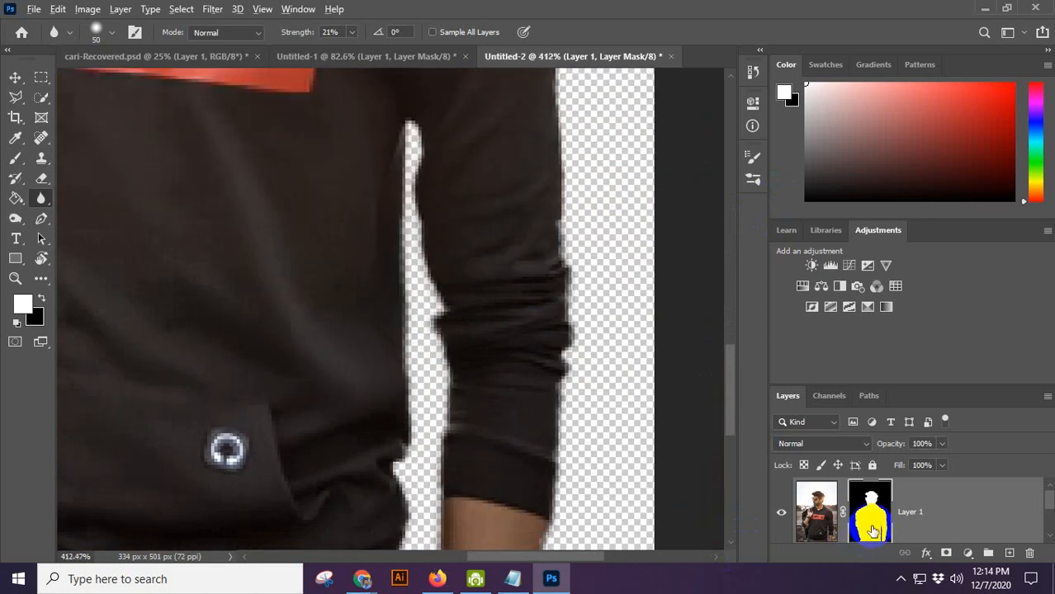
View the layer mask on its own to check its softened edges, and return to the whole masked photo.
left_click(873, 531, "alt")
scroll(490, 313, "down", 4)
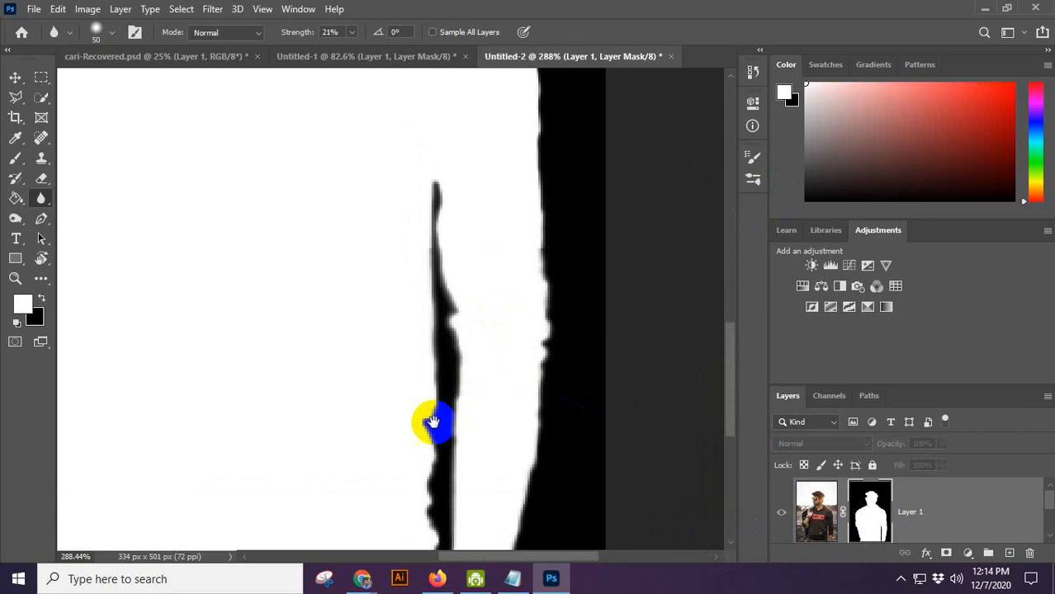
left_click_drag(430, 422, 516, 226)
left_click_drag(387, 269, 450, 461)
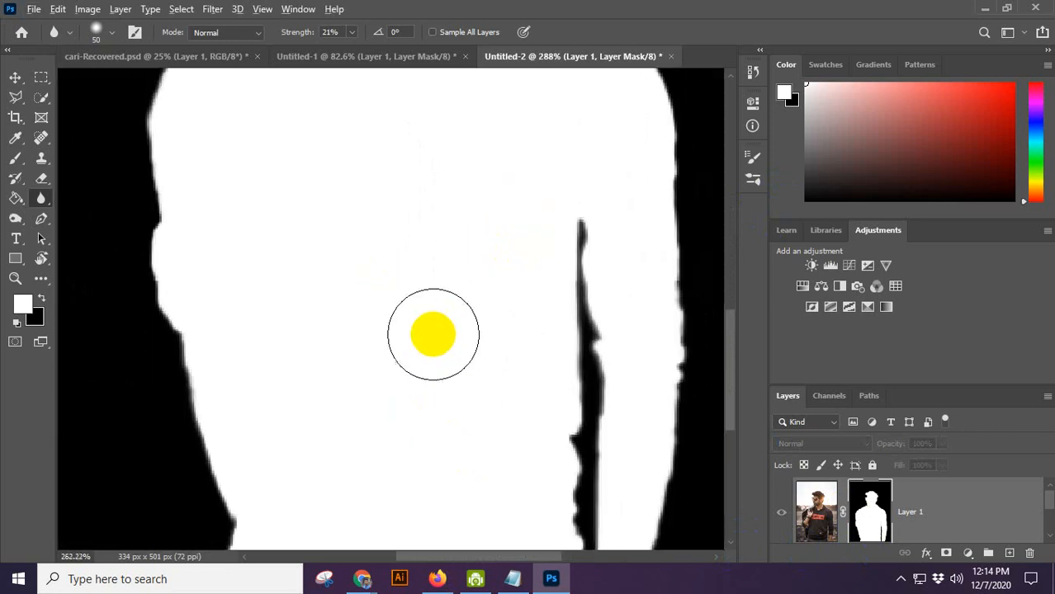
scroll(433, 334, "down", 3)
left_click(883, 530, "alt")
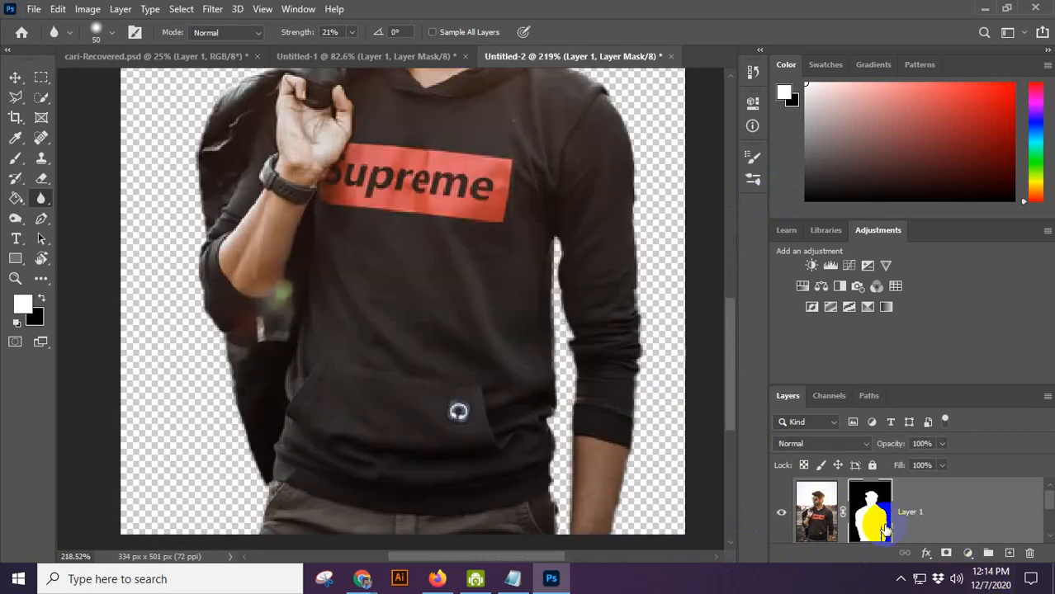
scroll(490, 377, "down", 2)
left_click_drag(493, 376, 513, 447)
scroll(526, 256, "down", 2)
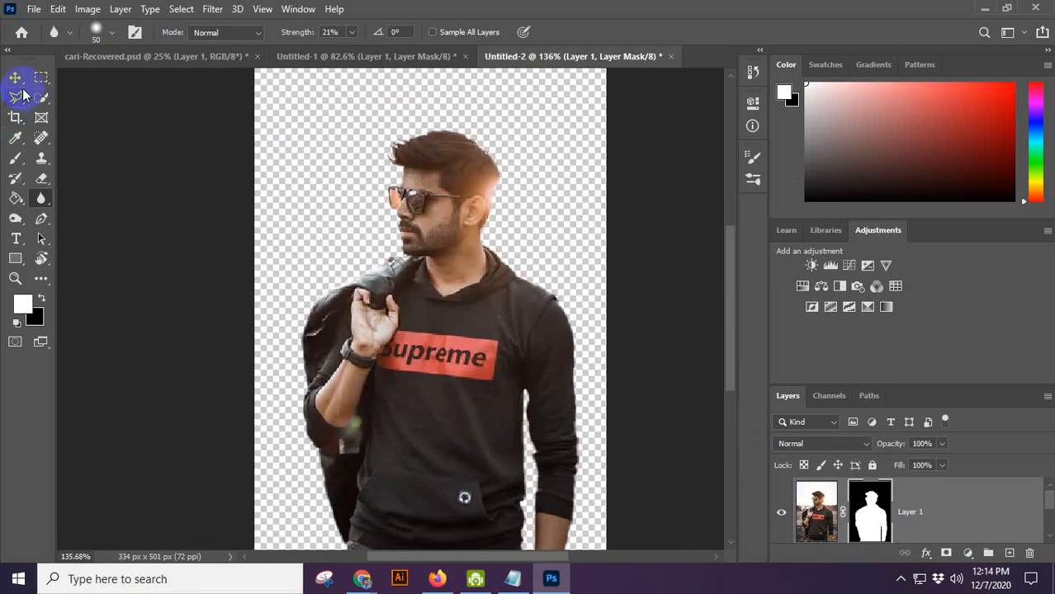
Add a Solid Color fill layer in black (000000) directly above the Background layer, beneath the masked man.
left_click(15, 78)
left_click(908, 520)
scroll(956, 527, "down", 3)
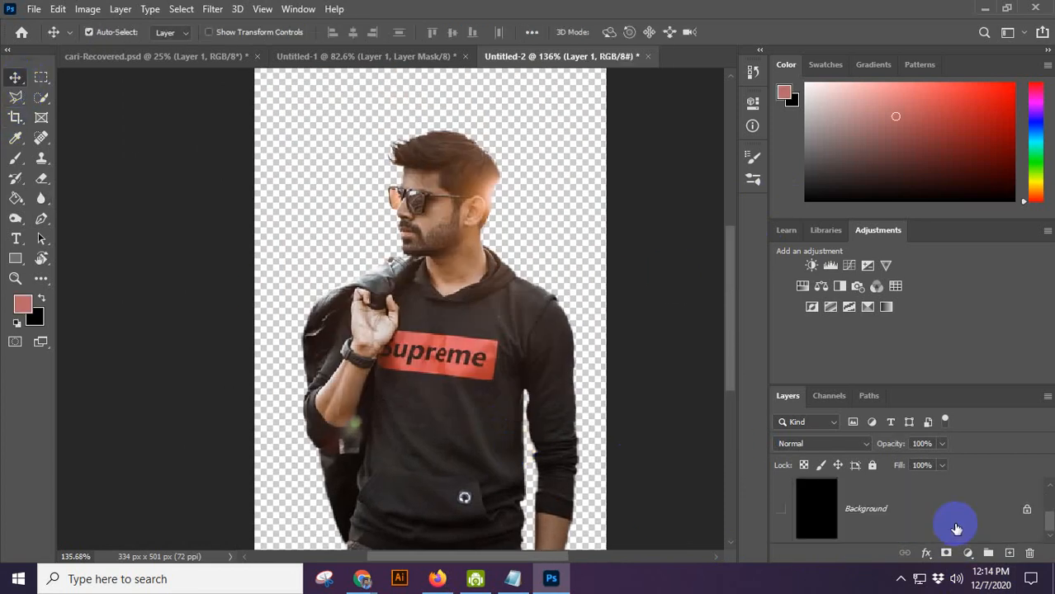
left_click(956, 528)
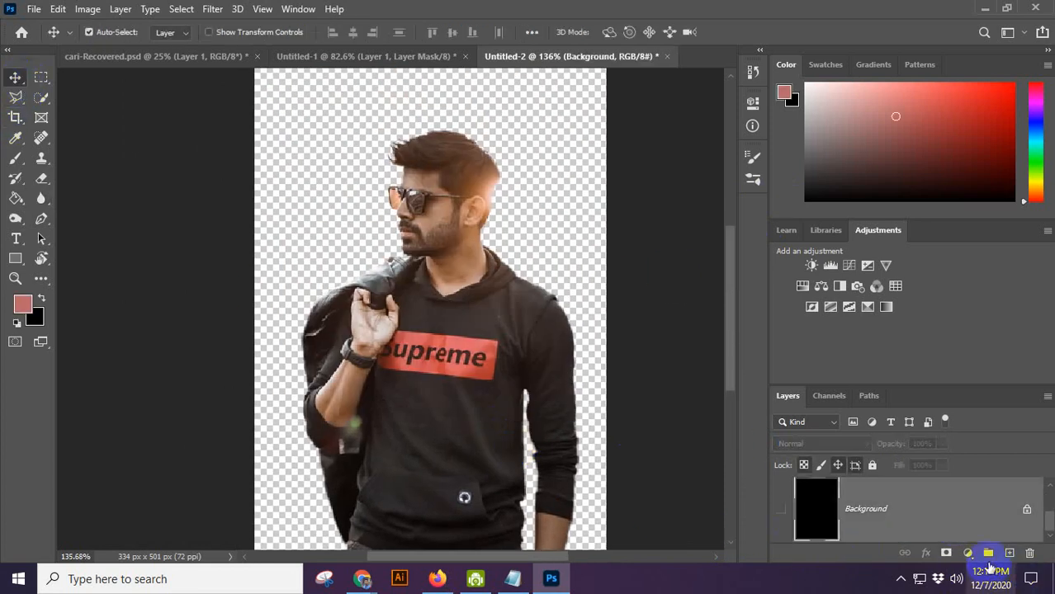
left_click(973, 553)
left_click(963, 281)
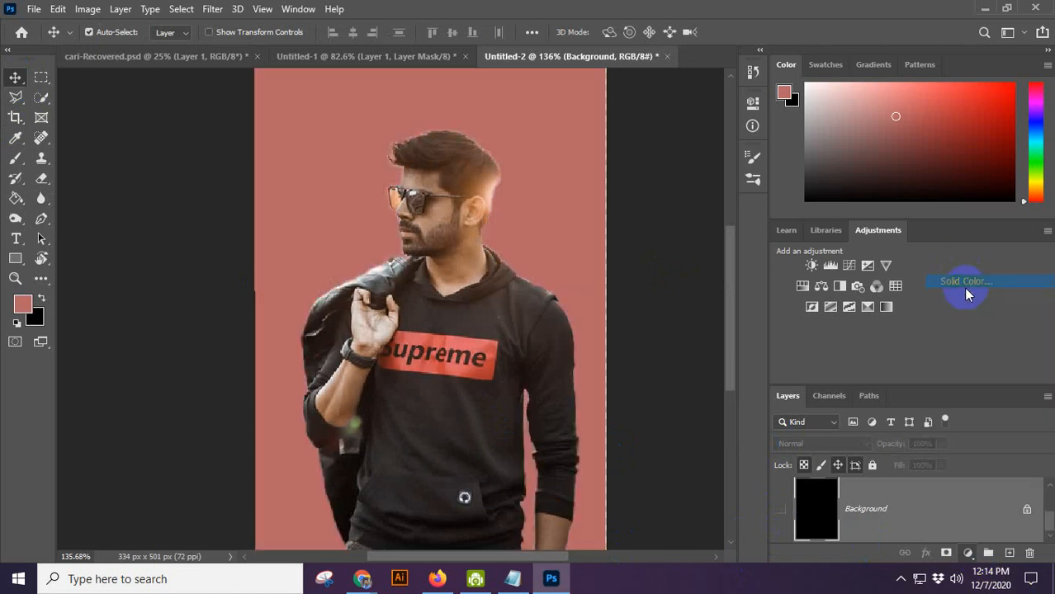
mouse_move(720, 350)
left_mouse_down()
mouse_move(699, 356)
mouse_move(686, 381)
mouse_move(658, 373)
left_mouse_up()
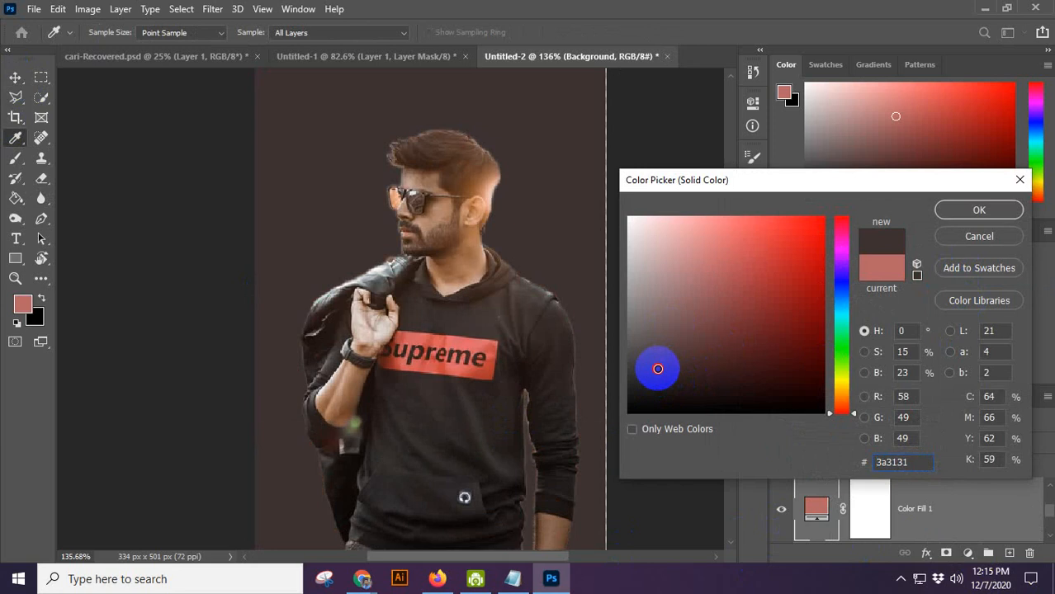
mouse_move(650, 372)
left_mouse_down()
mouse_move(662, 353)
mouse_move(610, 365)
mouse_move(586, 433)
left_mouse_up()
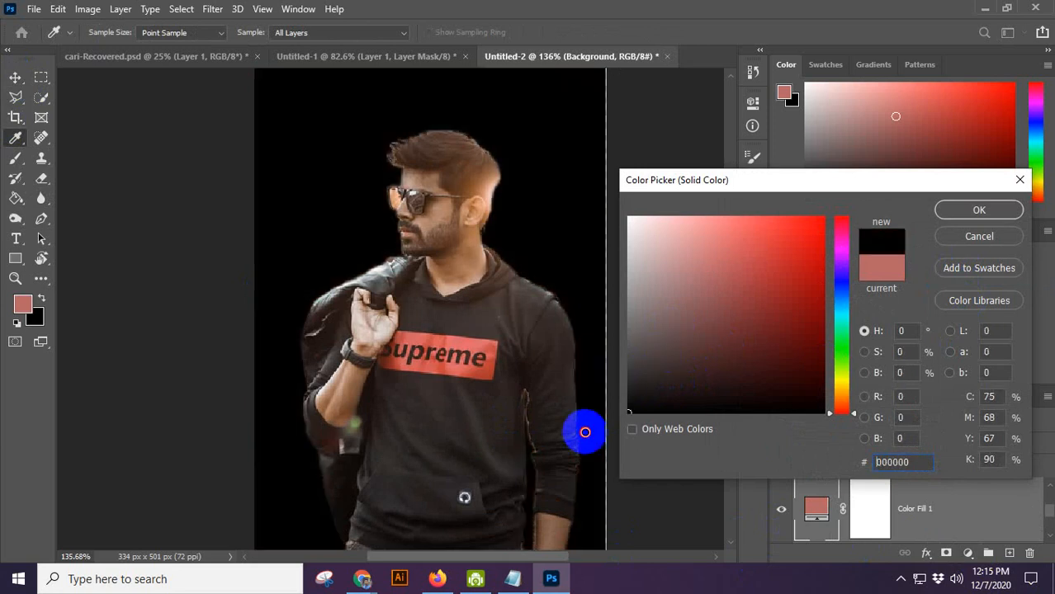
left_click(1003, 209)
scroll(561, 450, "up", 5)
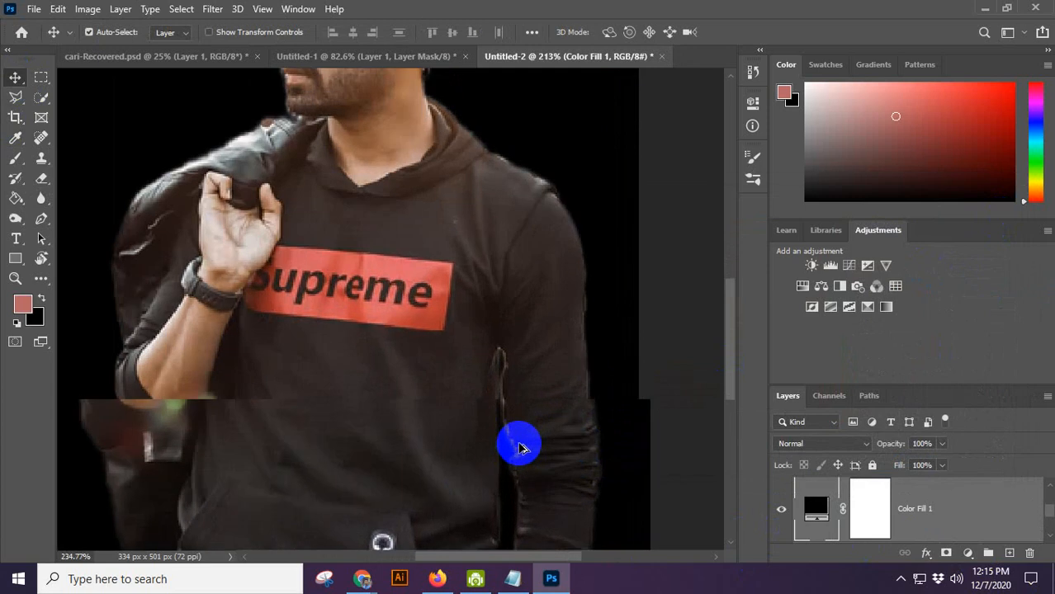
scroll(520, 448, "down", 5)
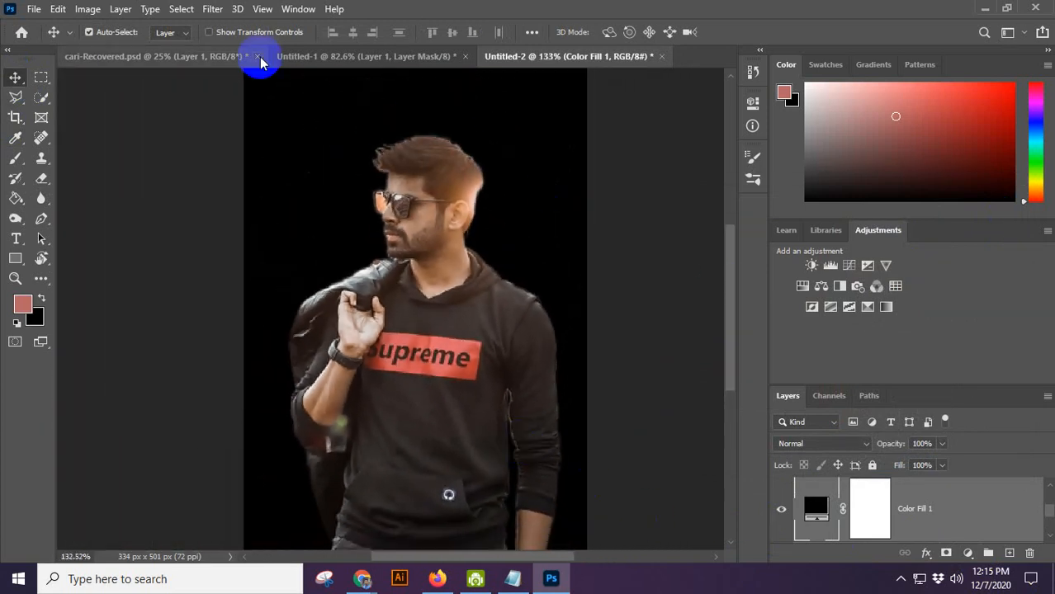
Look through the layer commands for the Matting options with the color fill layer selected.
left_click(211, 8)
left_click(86, 10)
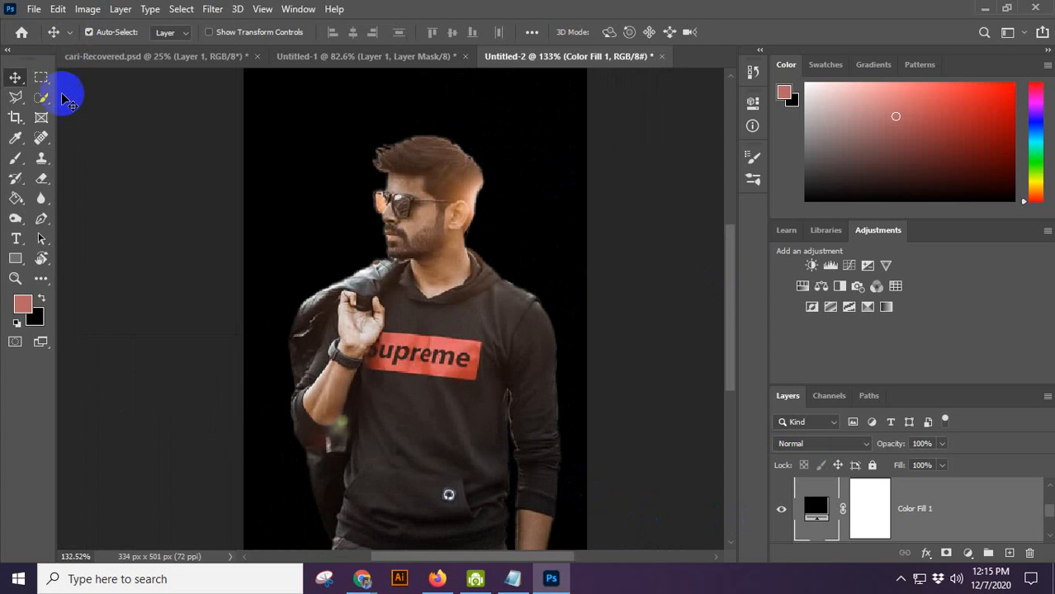
left_click(118, 10)
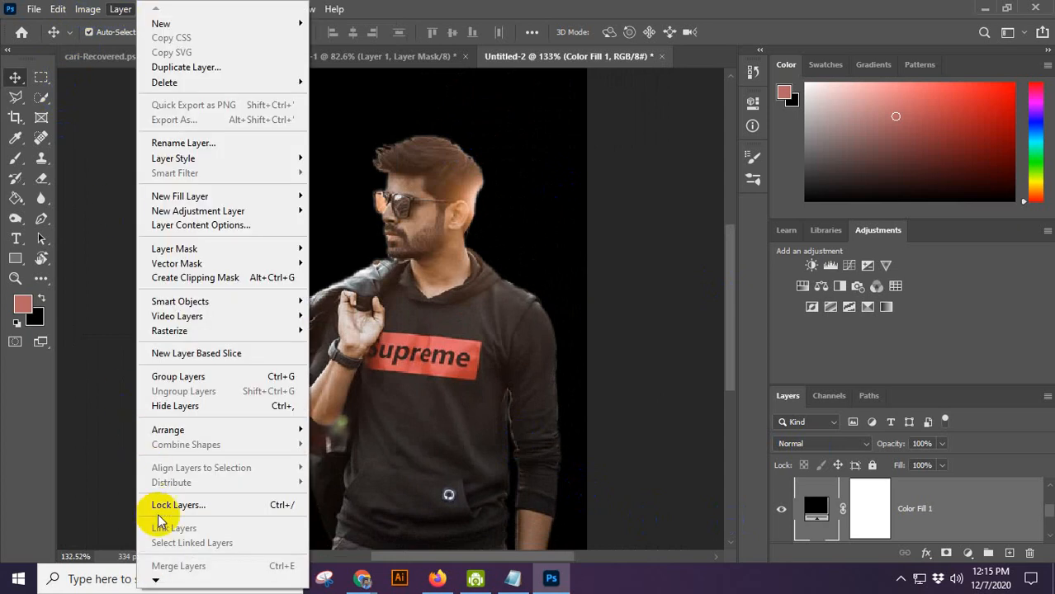
left_click(156, 582)
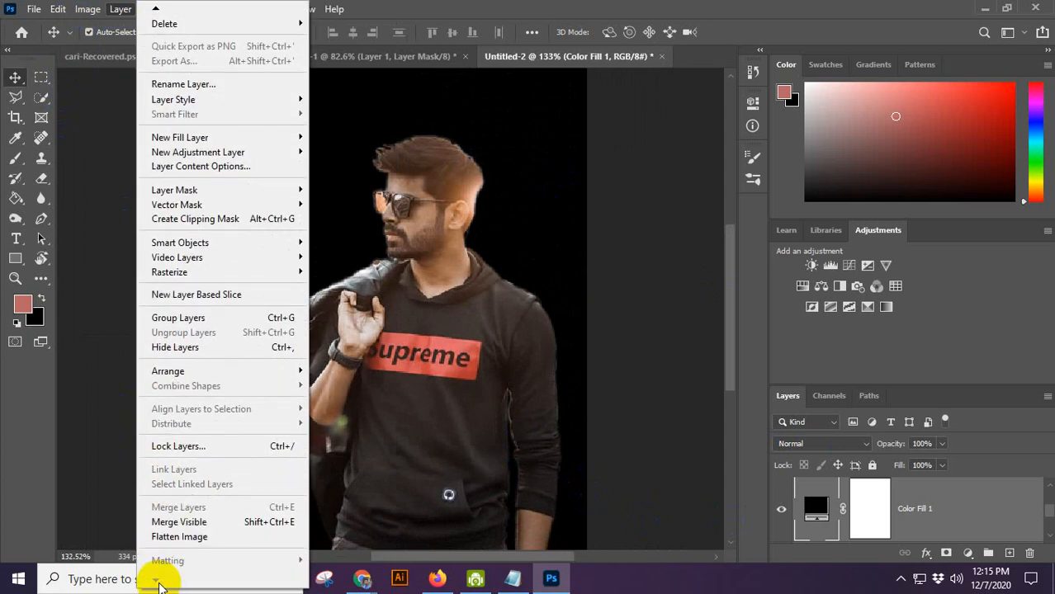
left_click(933, 510)
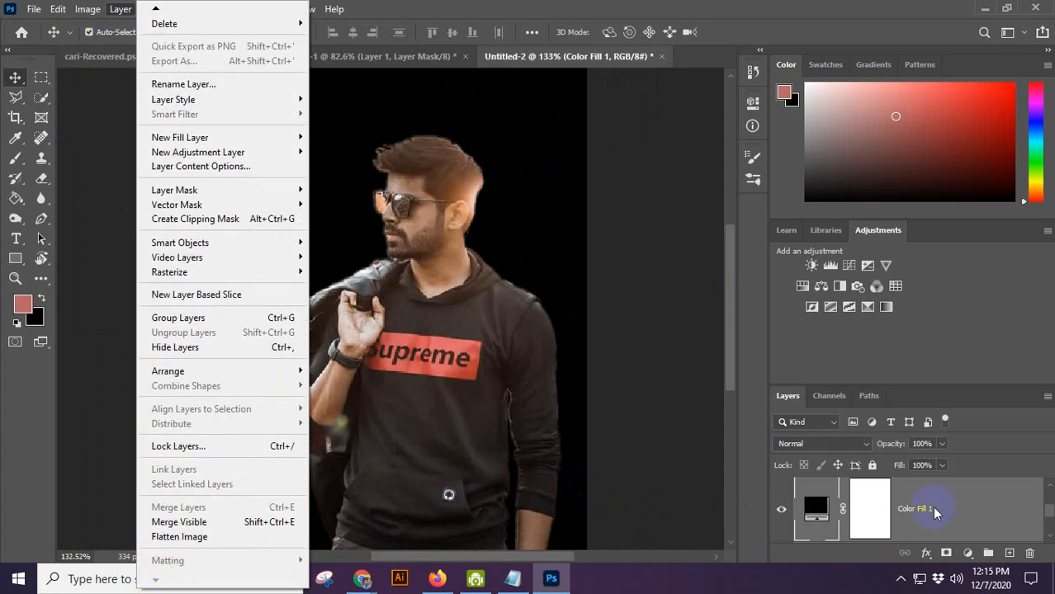
Target the layer mask of Layer 1 and load it as a selection around the man.
scroll(1003, 528, "up", 2)
left_click(870, 514)
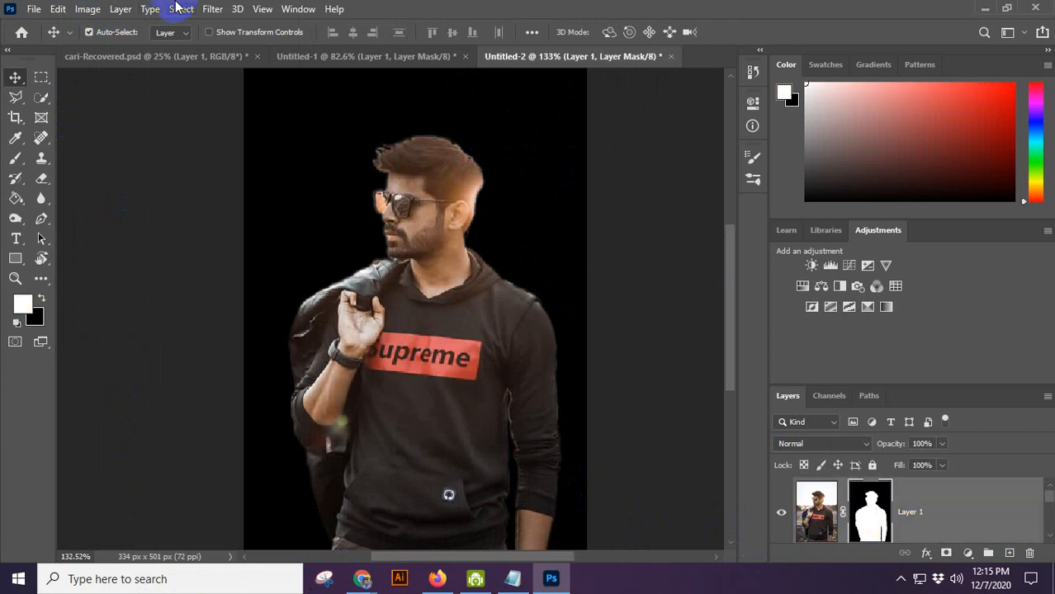
left_click(816, 513)
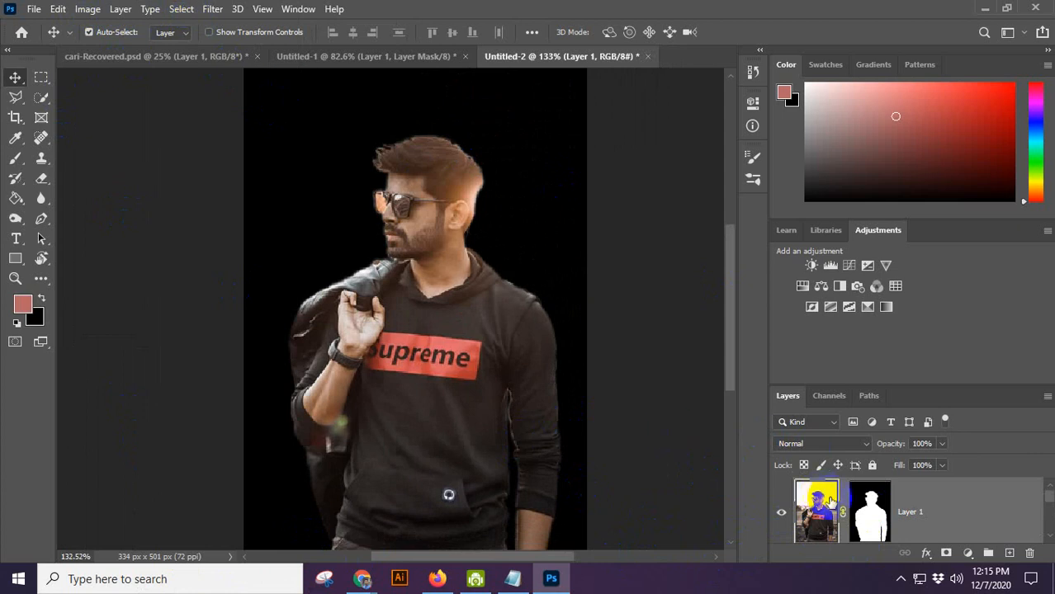
left_click(870, 512)
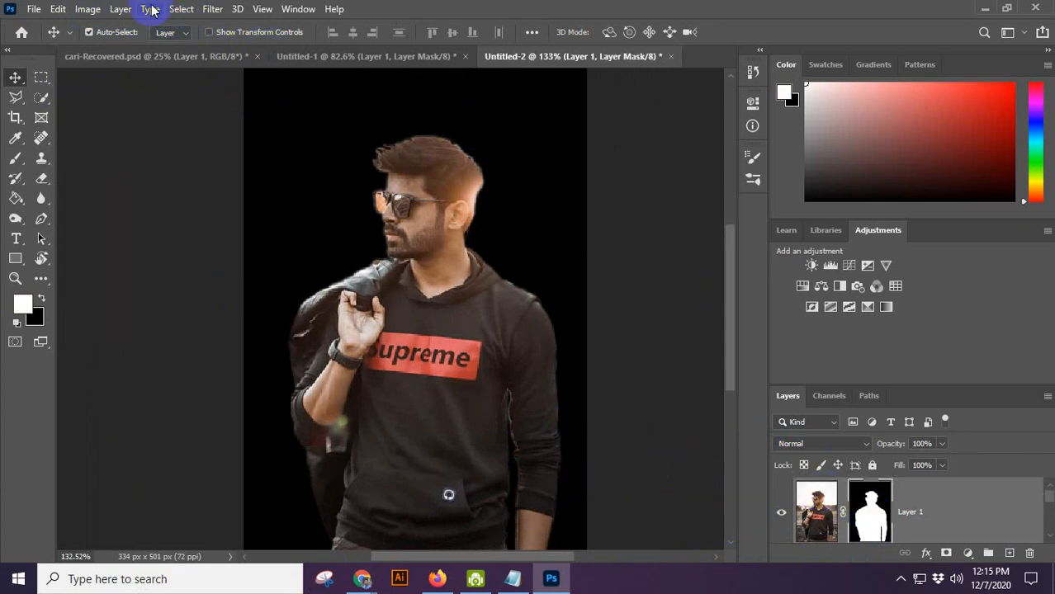
left_click(87, 10)
mouse_move(120, 9)
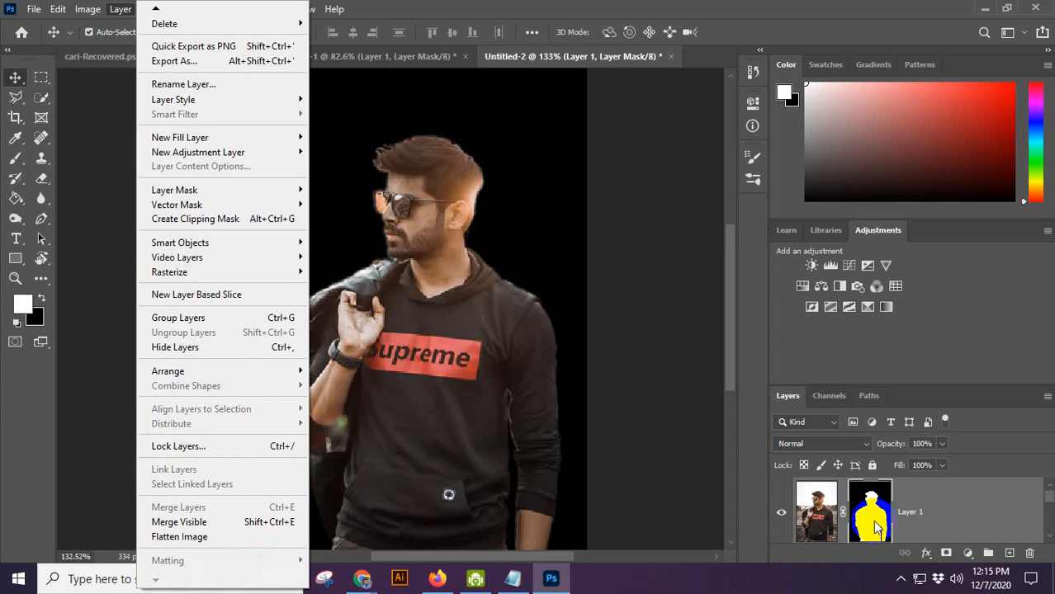
left_click(870, 521)
left_click(869, 520, "ctrl")
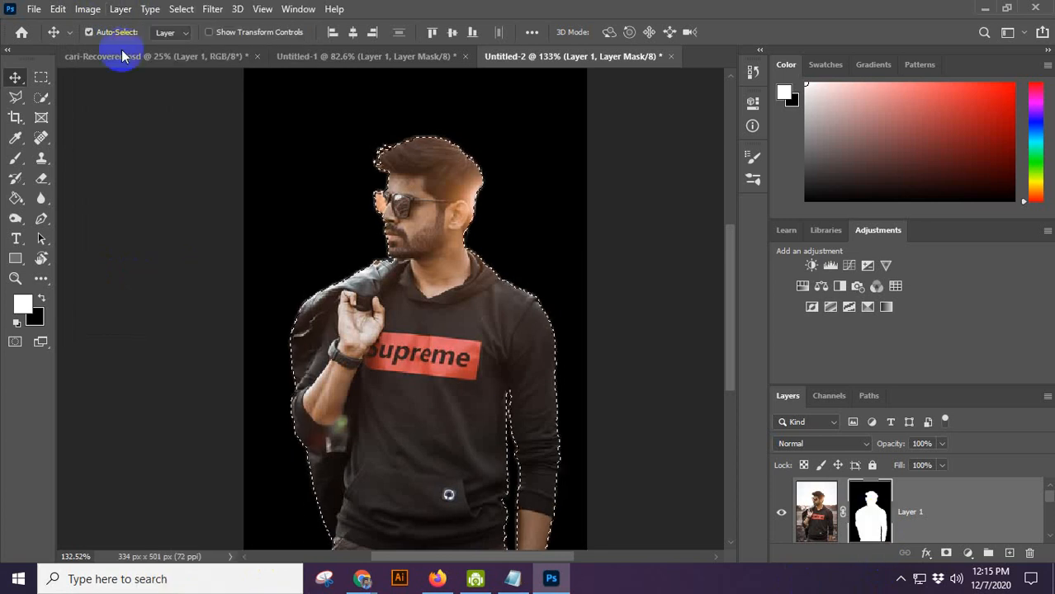
left_click(816, 512)
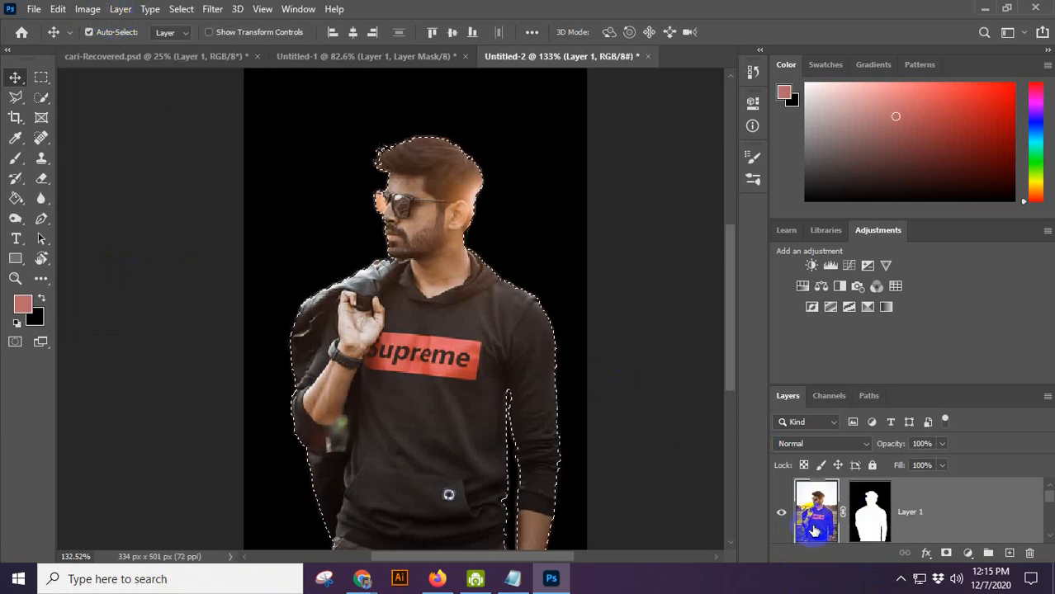
left_click(178, 9)
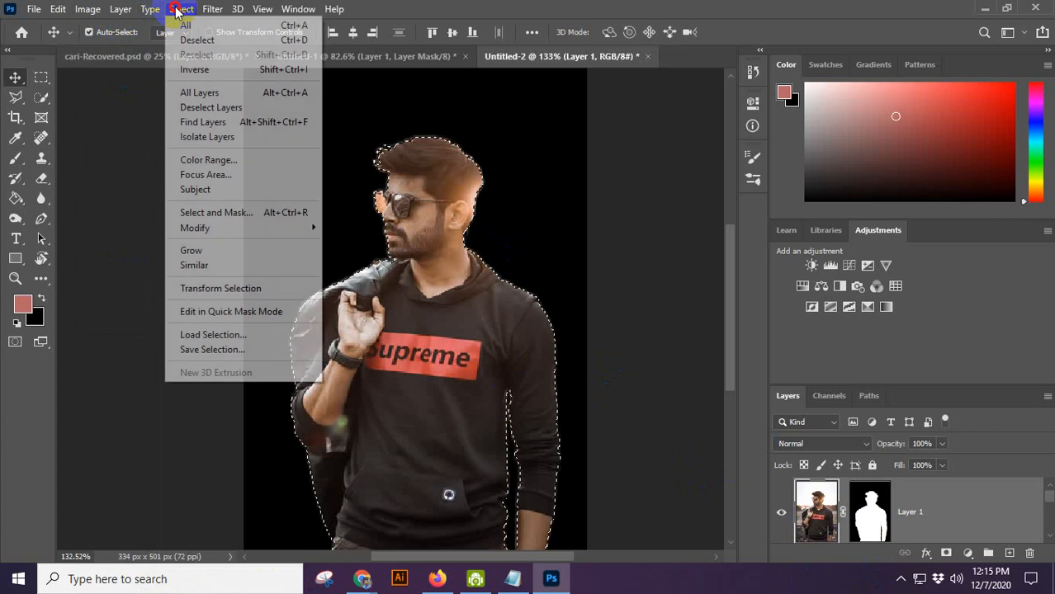
mouse_move(113, 10)
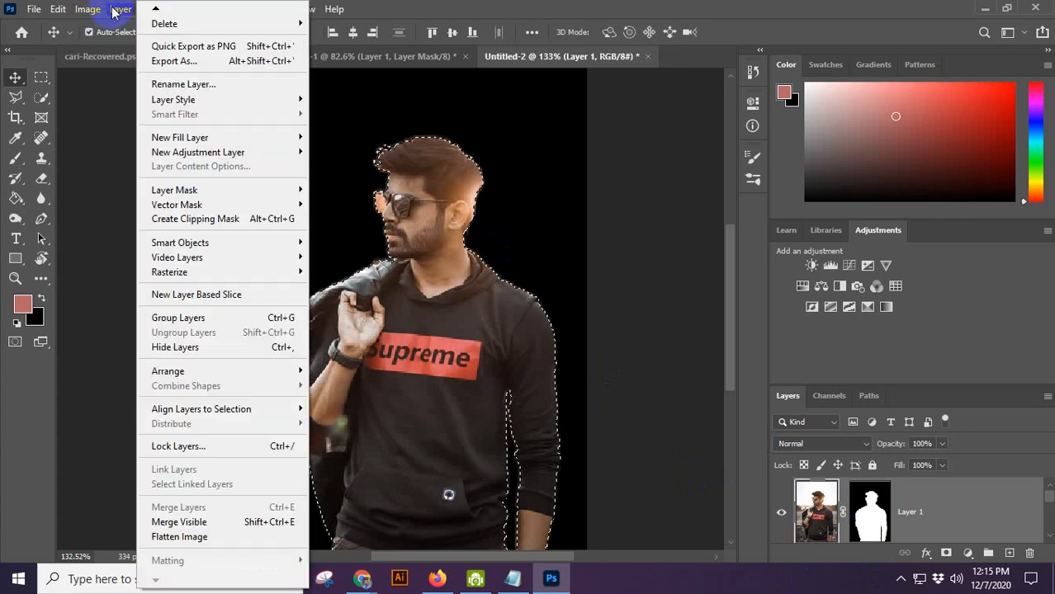
left_click(870, 512)
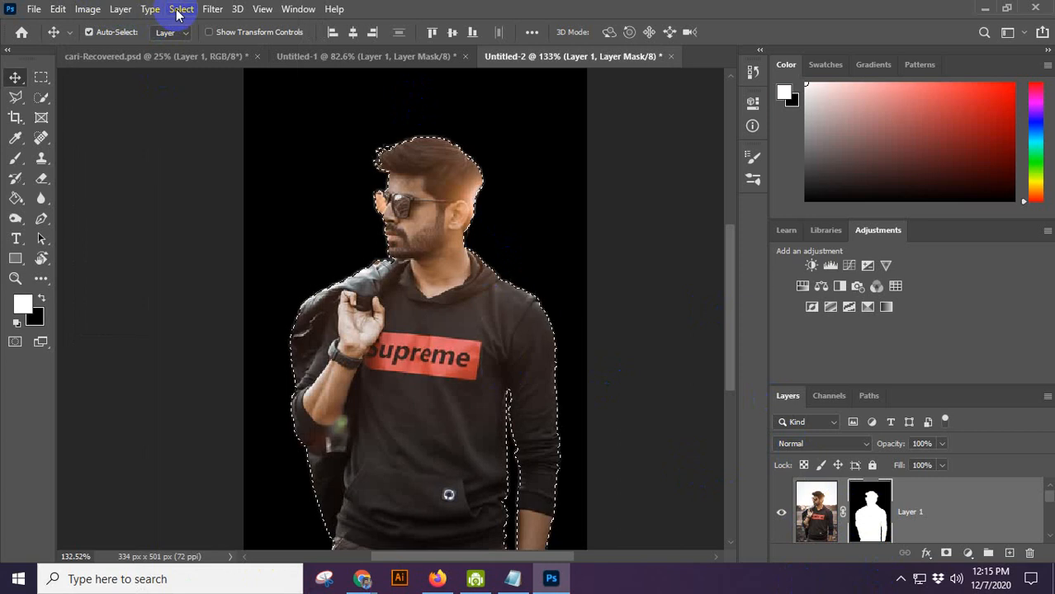
left_click(946, 502)
scroll(946, 501, "down", 2)
scroll(946, 502, "up", 2)
scroll(946, 502, "down", 1)
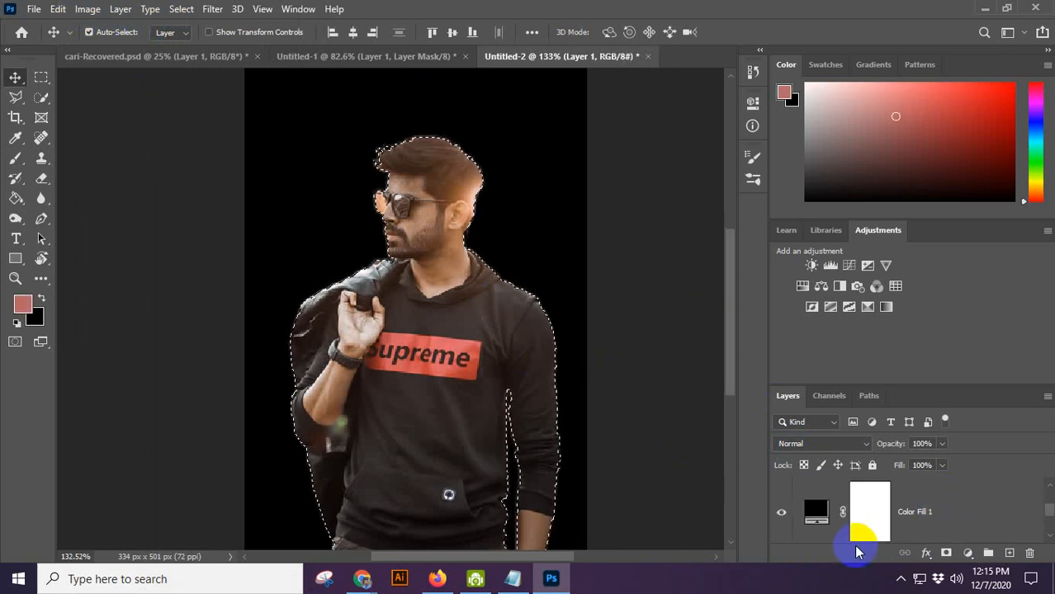
scroll(856, 552, "up", 1)
scroll(881, 501, "up", 1)
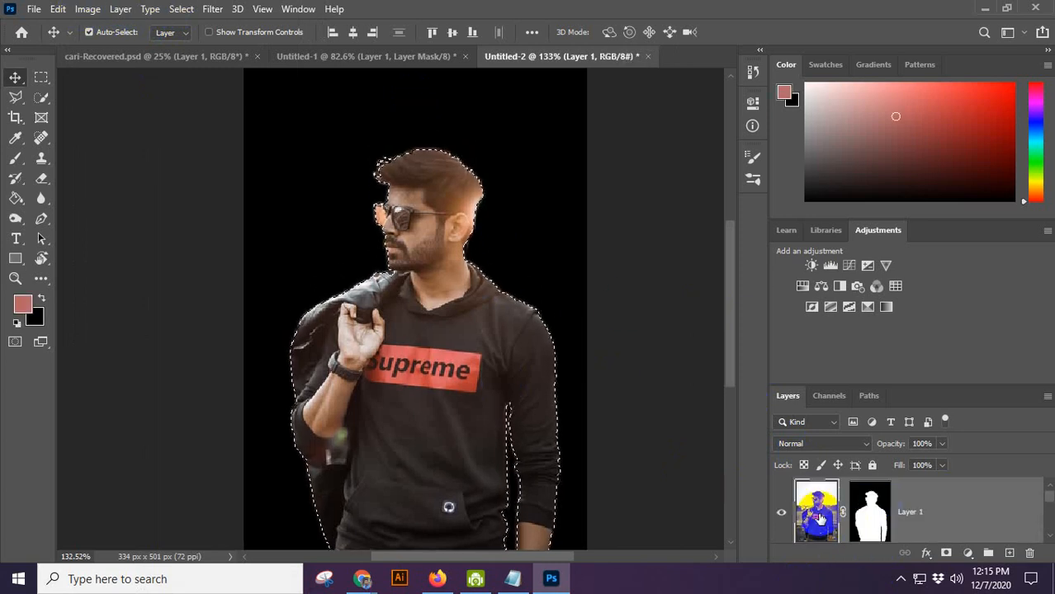
Hide the Color Fill 1 layer and clear the active selection around the man.
scroll(881, 501, "down", 2)
left_click(782, 516)
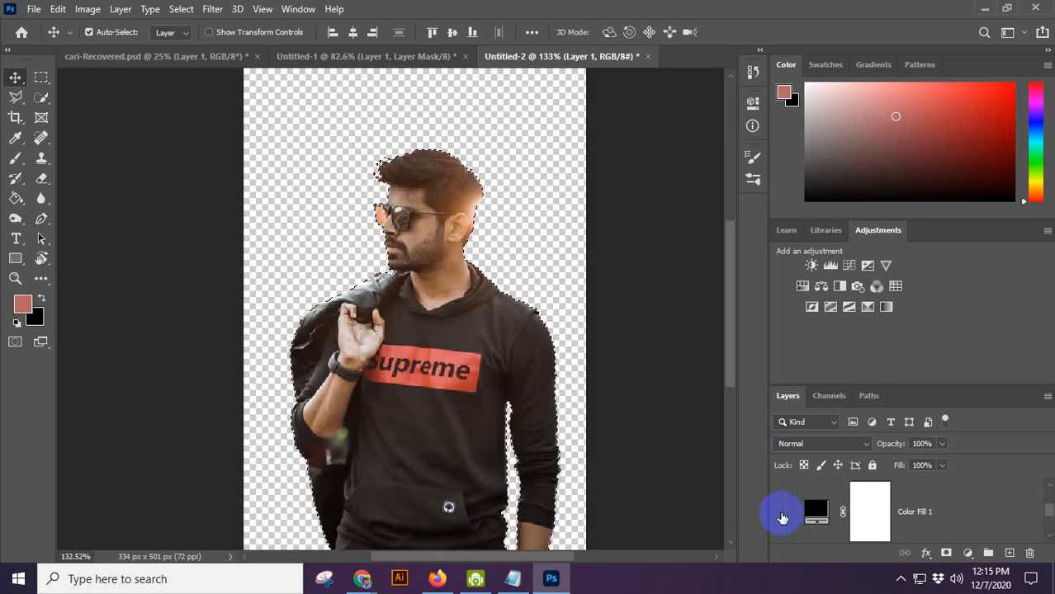
scroll(784, 514, "up", 1)
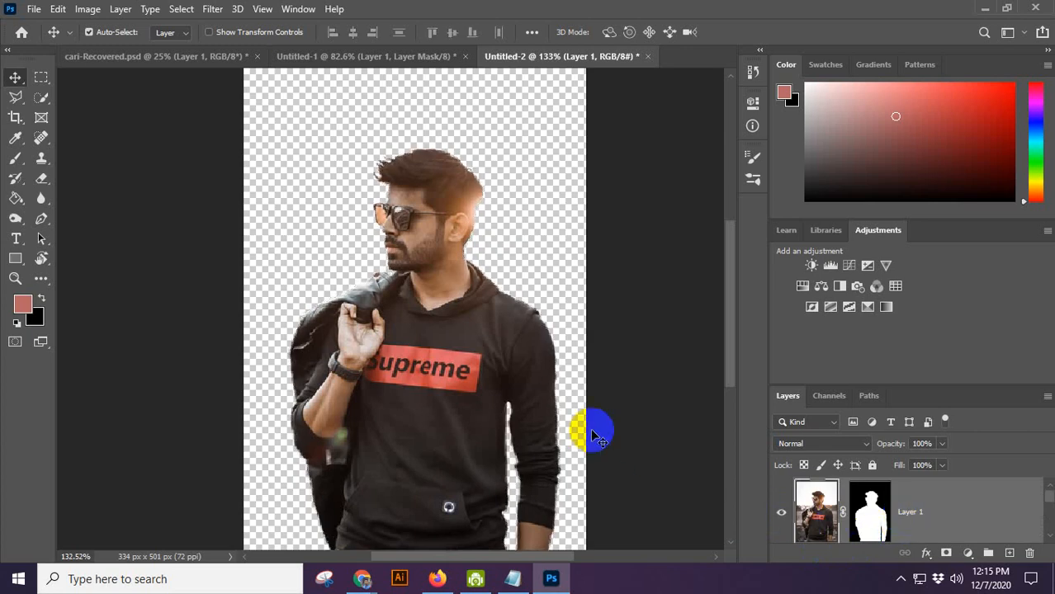
key("ctrl")
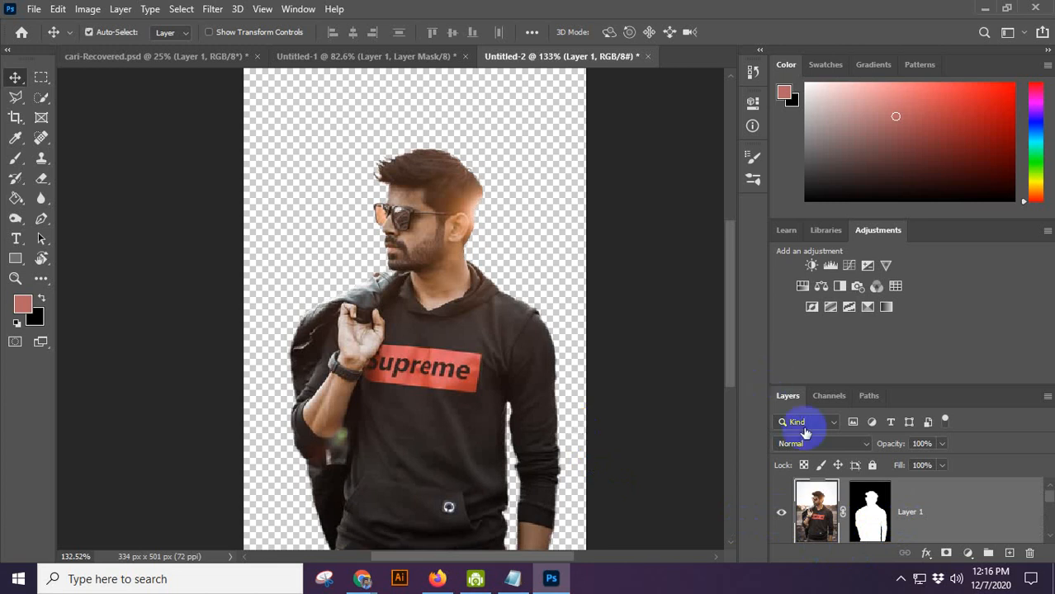
Add a new empty layer above Layer 1 and stamp all visible layers into it.
scroll(968, 545, "up", 1)
scroll(968, 540, "down", 1)
scroll(967, 540, "up", 1)
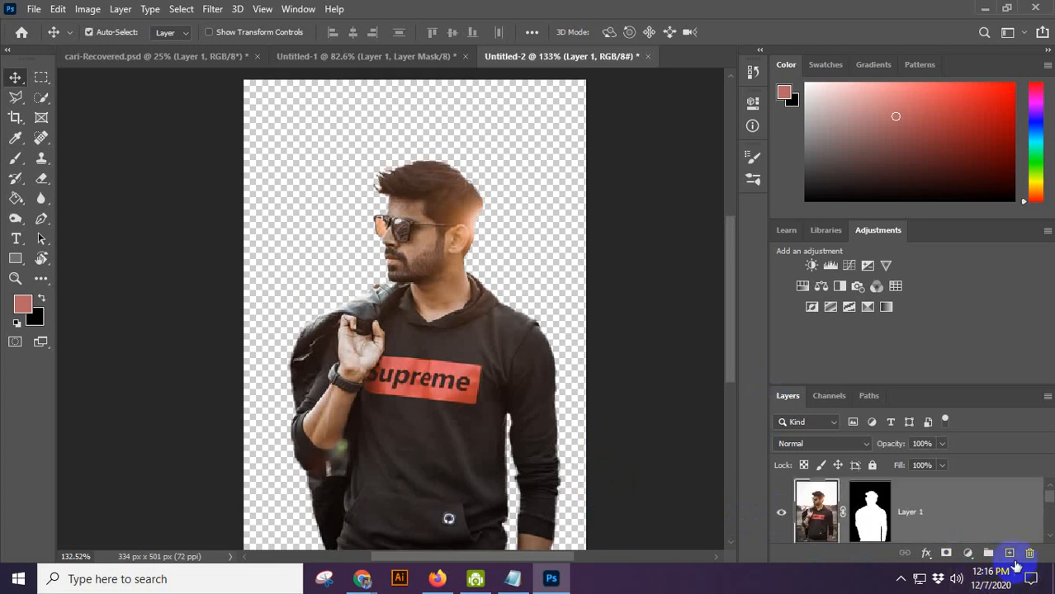
left_click(1010, 553)
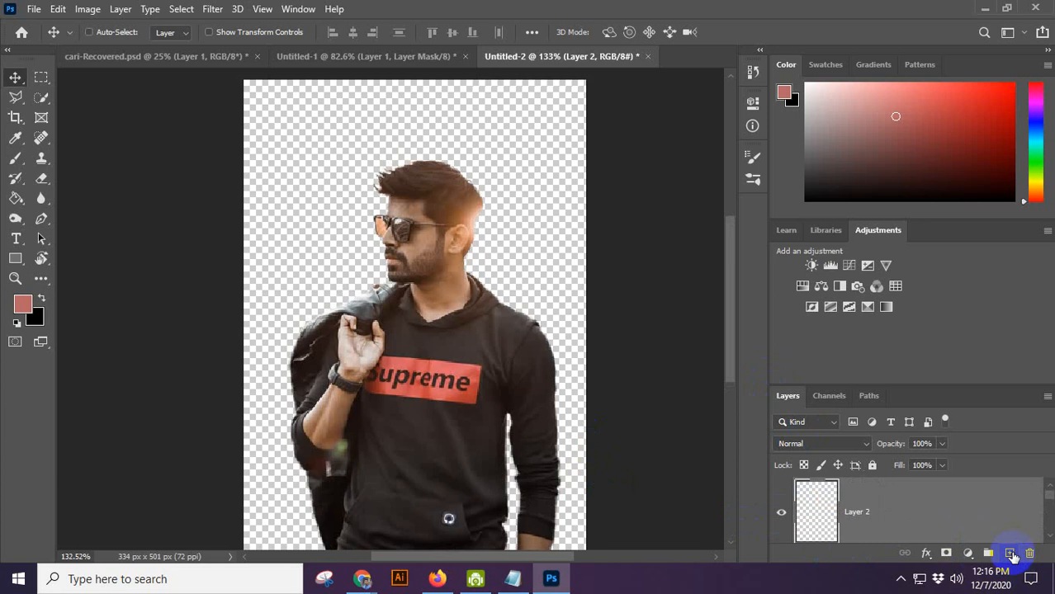
key("ctrl+shift+alt+e")
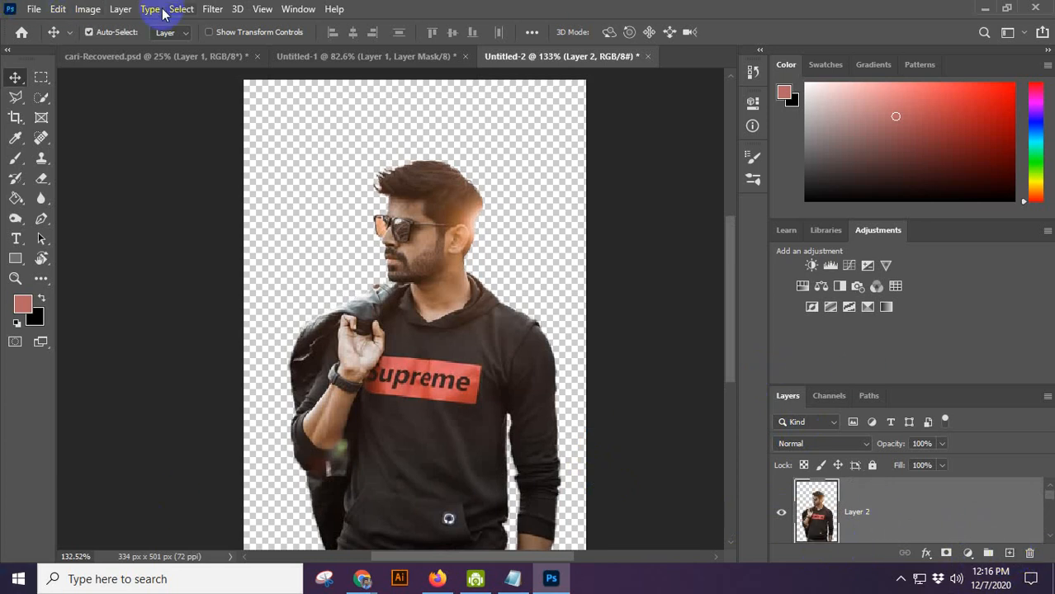
Apply Defringe to the stamped cutout on Layer 2 with a width of 10 pixels.
left_click(116, 10)
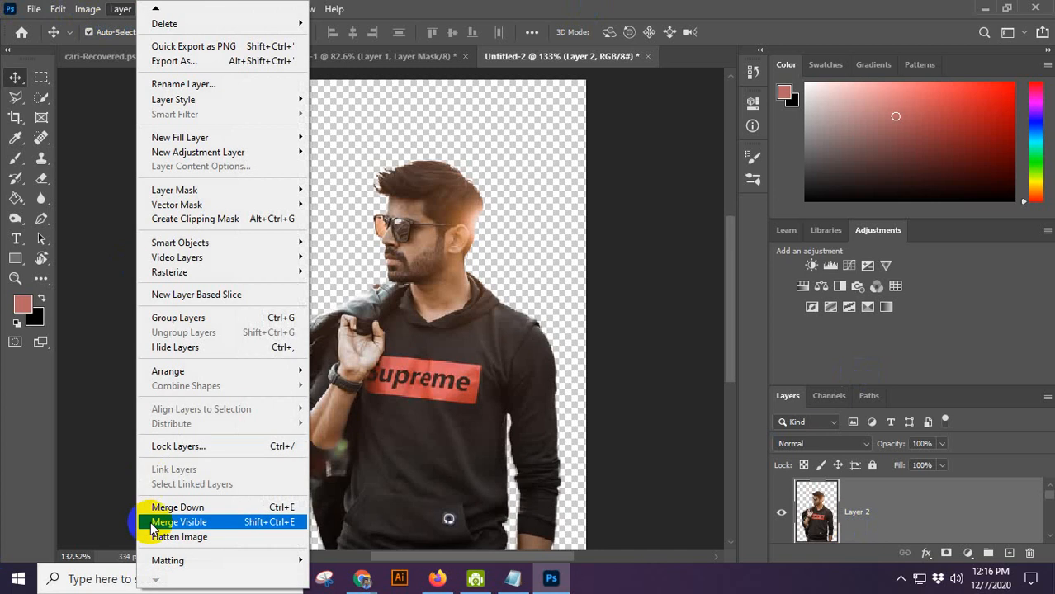
mouse_move(235, 561)
left_click(339, 531)
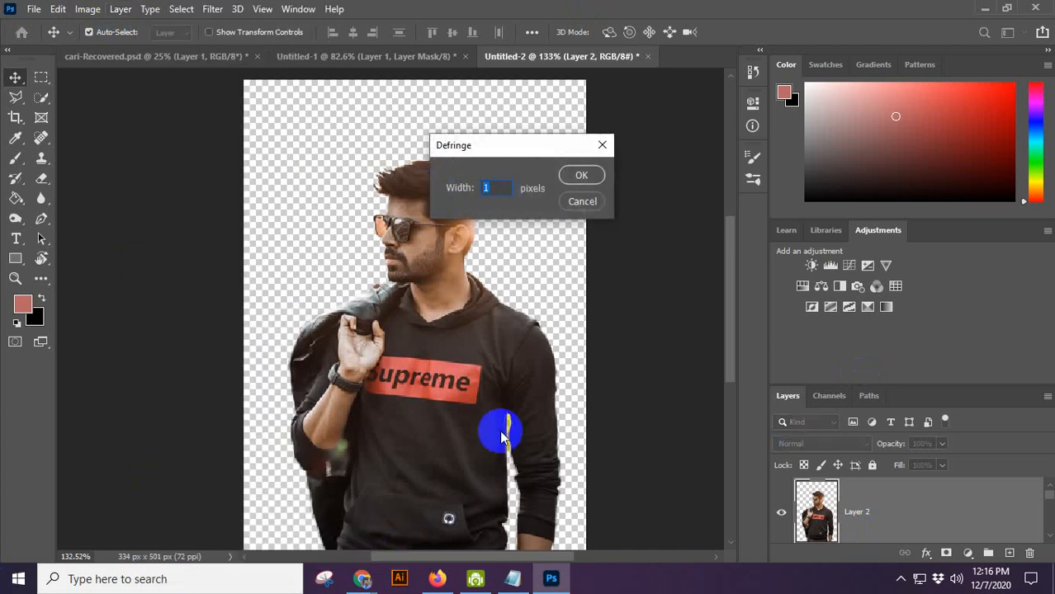
type("0")
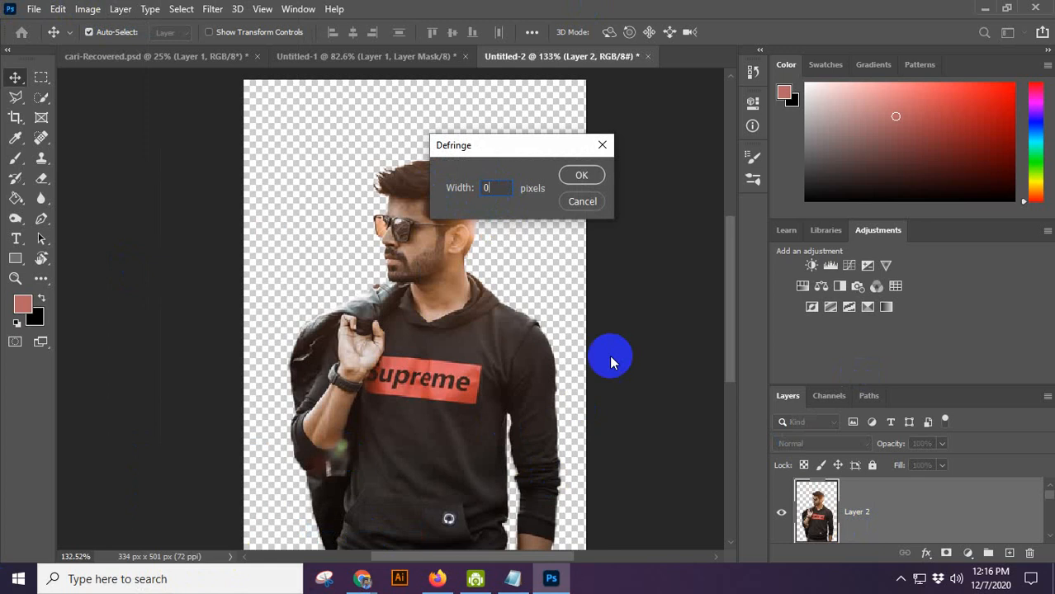
left_click(451, 189)
type("10")
left_click(583, 177)
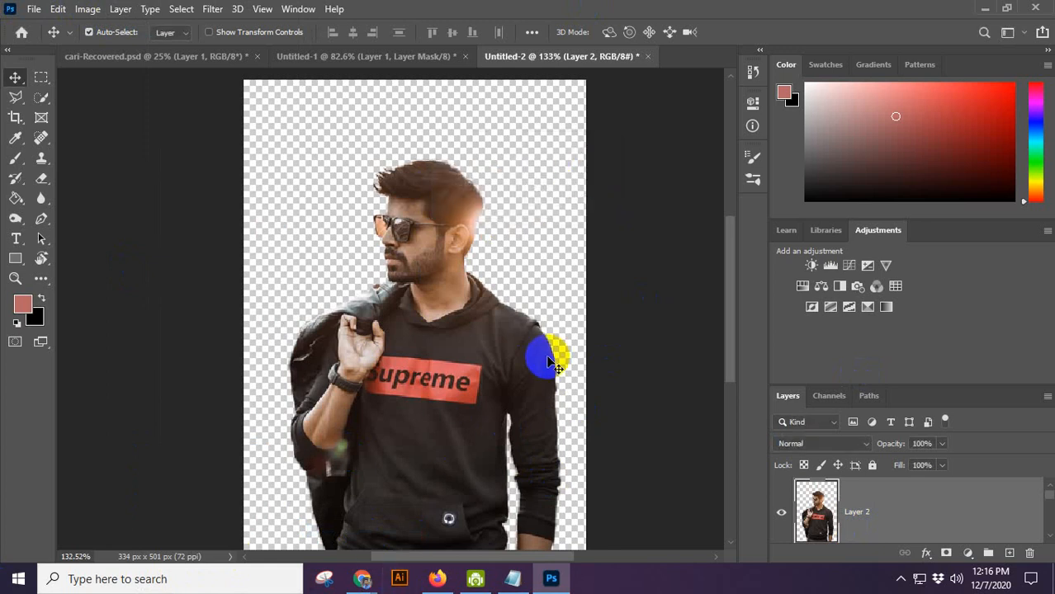
Show the black Color Fill 1 layer and examine the man's cutout edges against it up close.
scroll(836, 522, "down", 2)
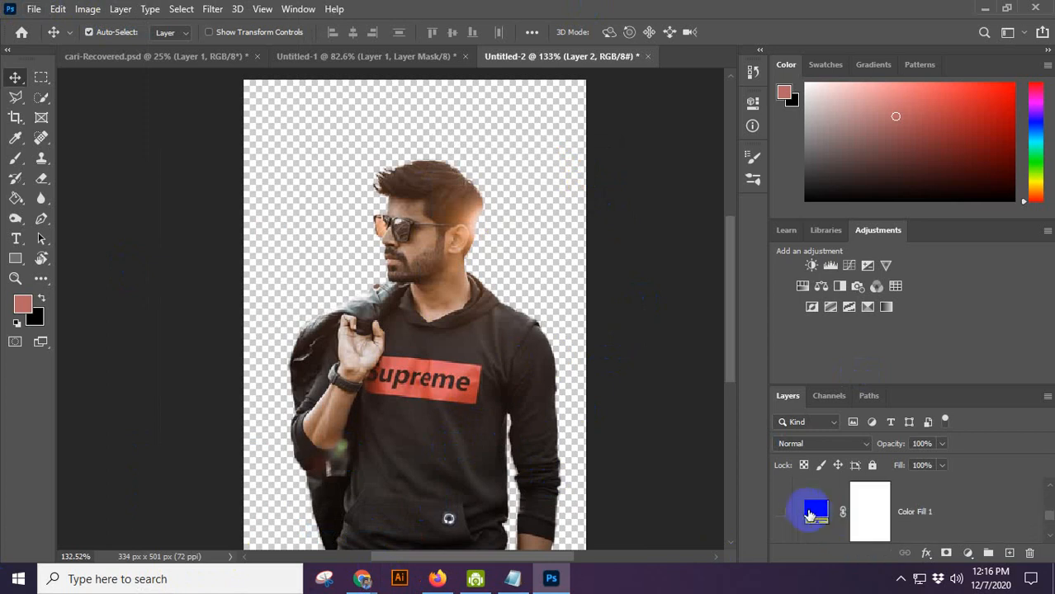
left_click(789, 515)
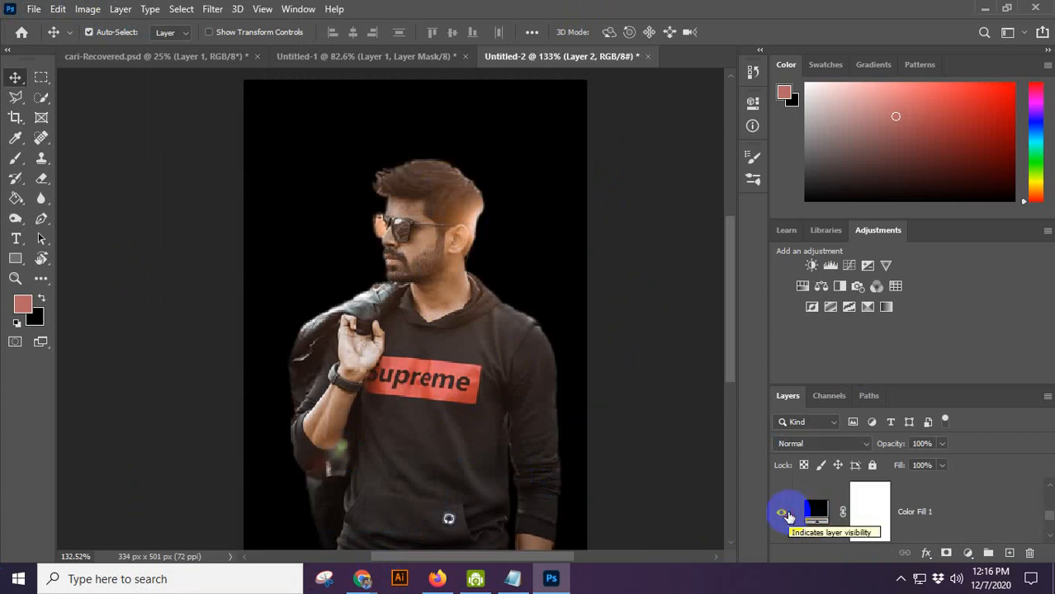
scroll(338, 335, "up", 6)
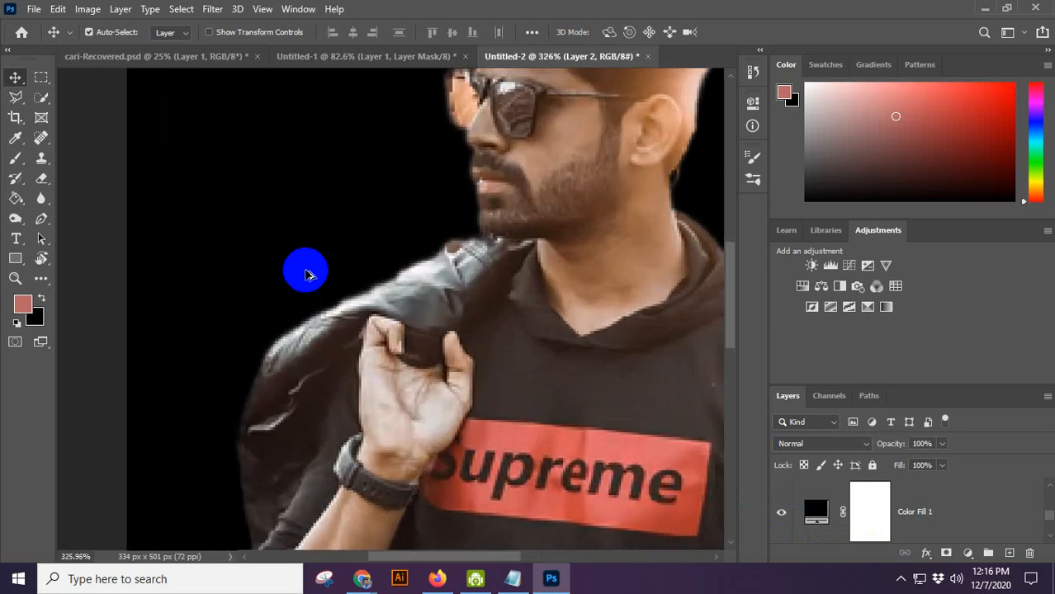
scroll(306, 275, "down", 6)
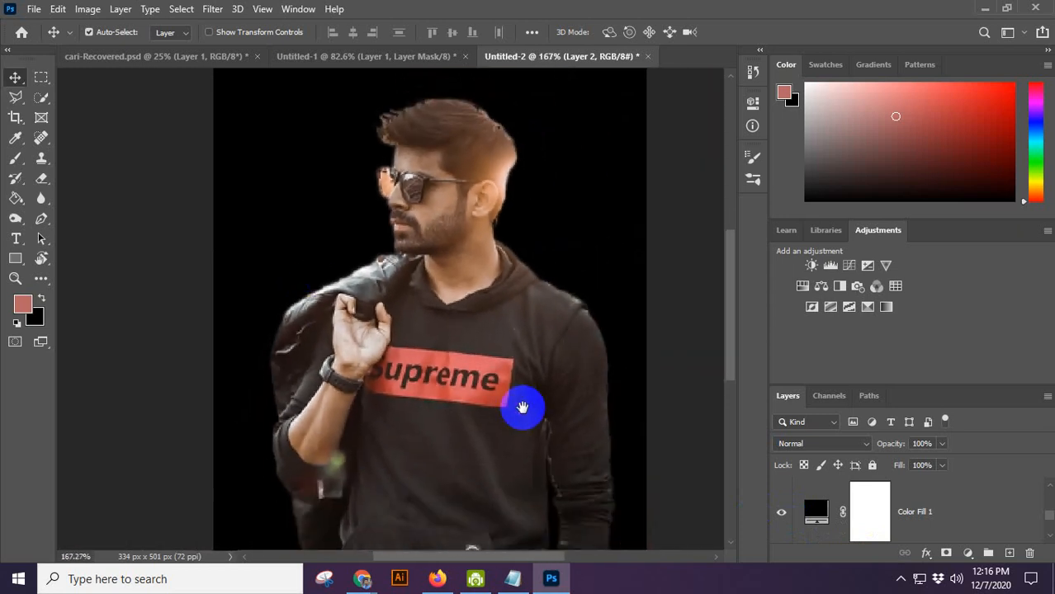
left_click_drag(522, 407, 394, 318)
scroll(461, 268, "up", 3)
left_click_drag(413, 236, 503, 544)
scroll(452, 376, "up", 2)
scroll(995, 504, "up", 2)
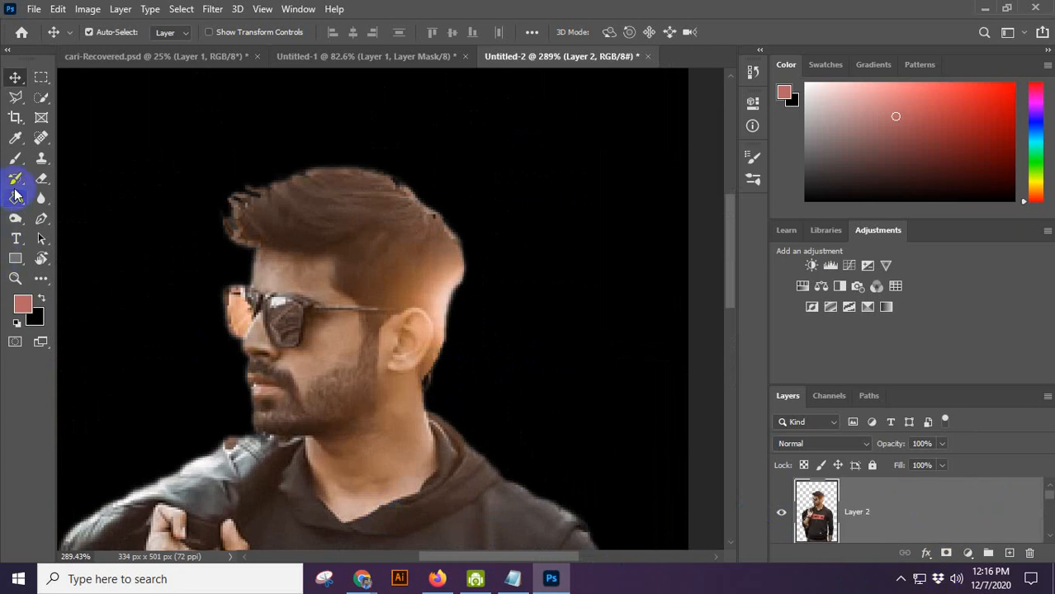
left_click(16, 196)
left_click(18, 221)
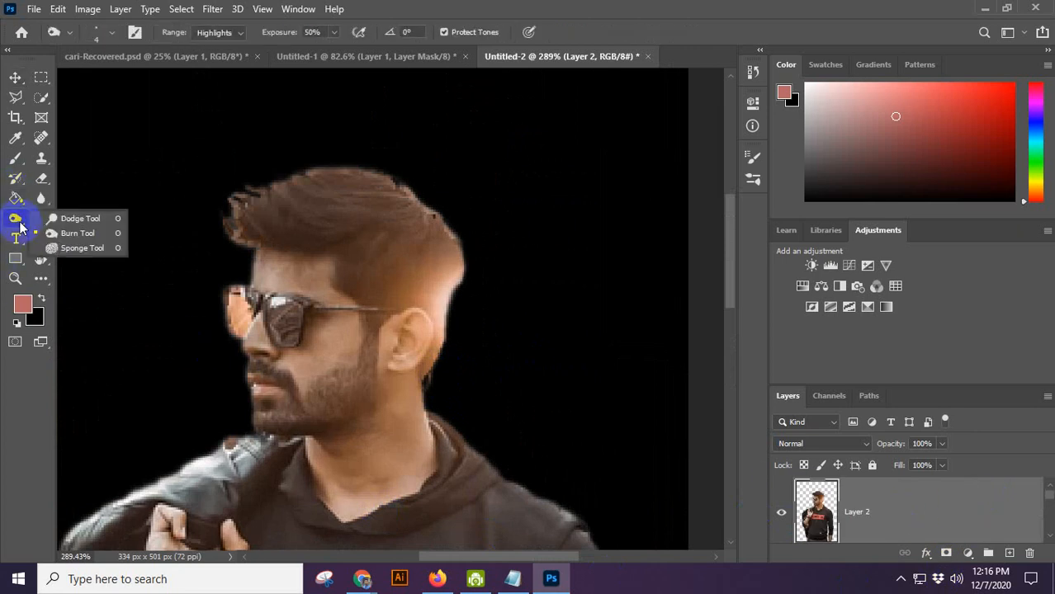
left_click(81, 219)
mouse_move(416, 250)
left_mouse_down()
mouse_move(125, 263)
mouse_move(56, 257)
left_mouse_up()
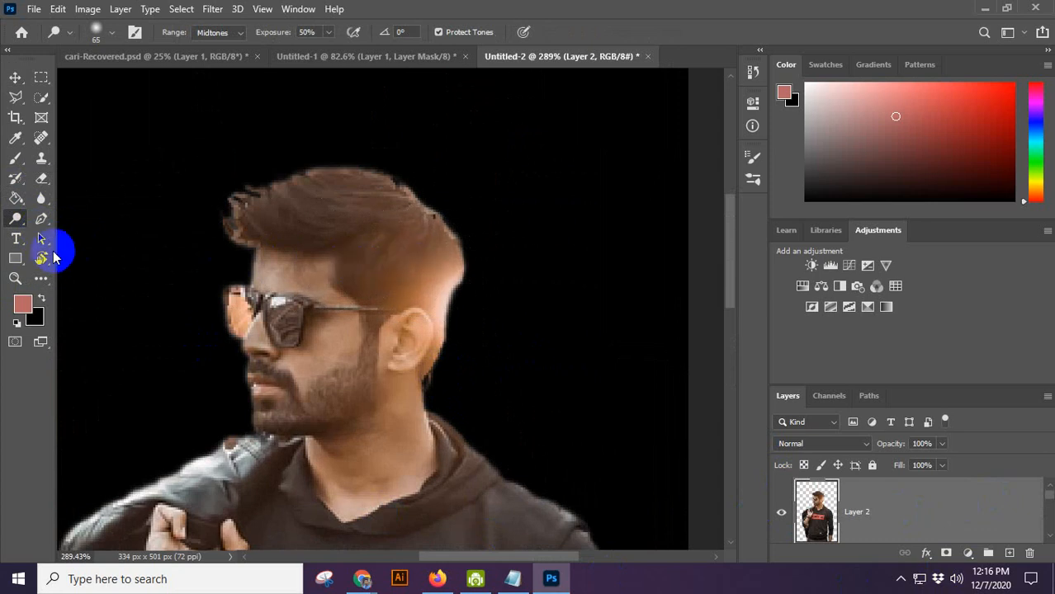
Try to darken the bright hair at the back of the head using the Burn tool with a size 25 brush.
right_click(16, 219)
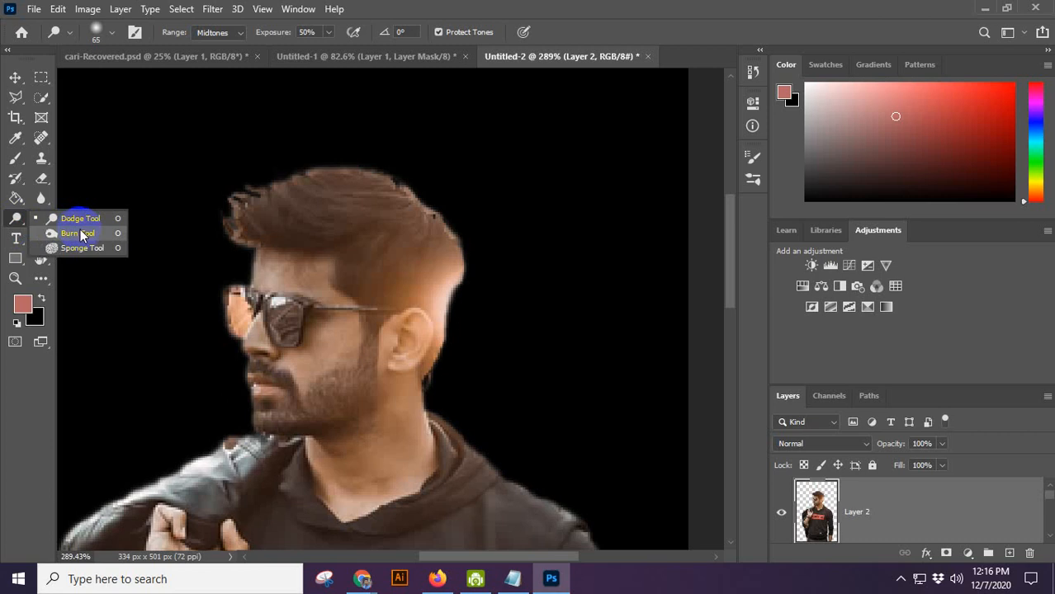
left_click(83, 230)
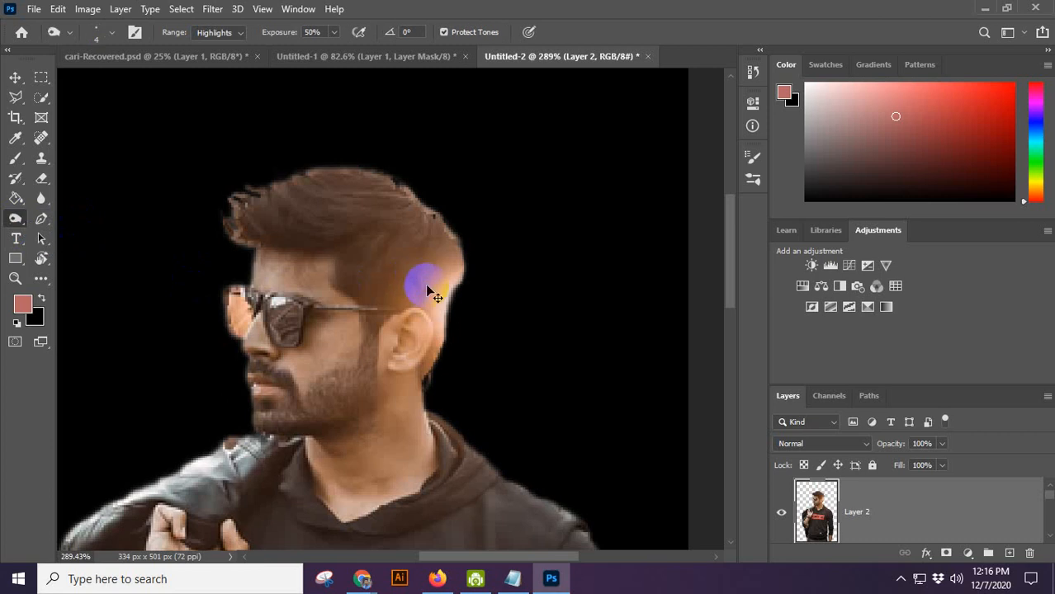
key("bracketright")
key("bracketright")
left_click_drag(428, 248, 436, 306)
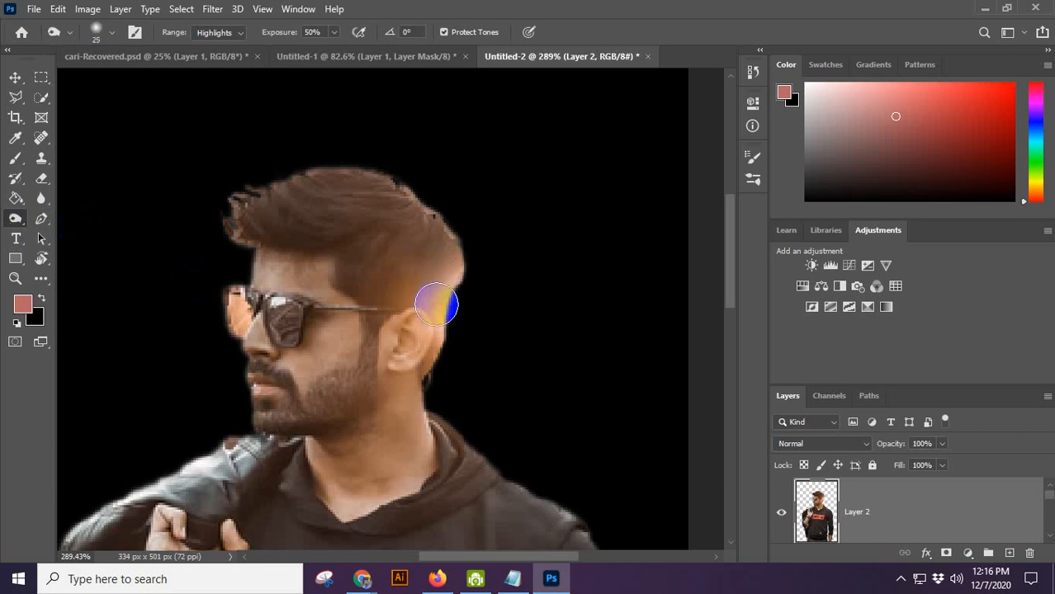
mouse_move(450, 263)
left_mouse_down()
mouse_move(434, 373)
mouse_move(412, 262)
mouse_move(404, 284)
mouse_move(433, 297)
left_mouse_up()
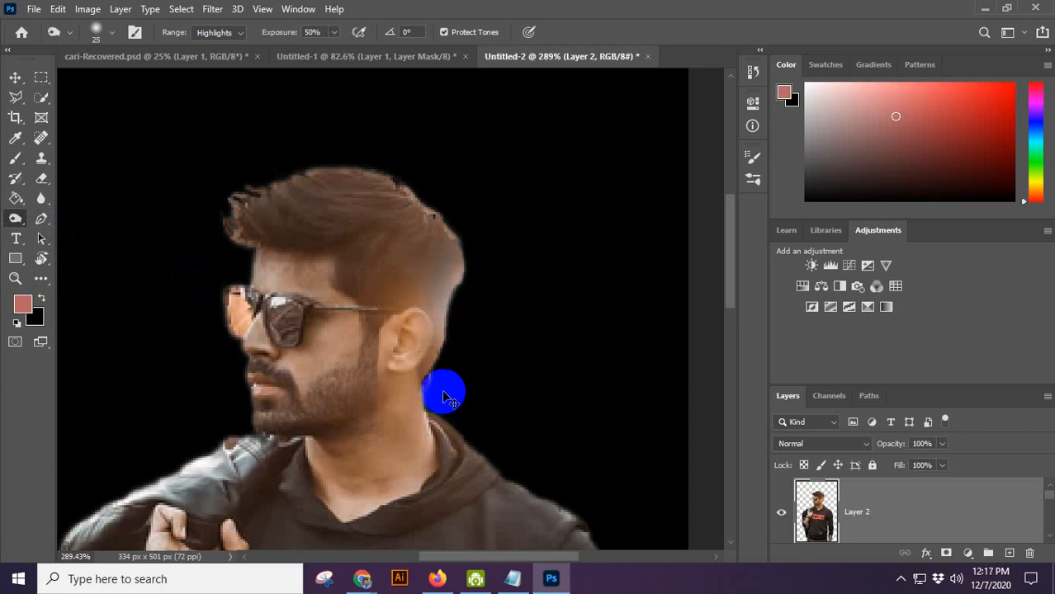
Undo the burn strokes on the back of the head.
key("ctrl+z")
key("ctrl+z")
key("ctrl+z")
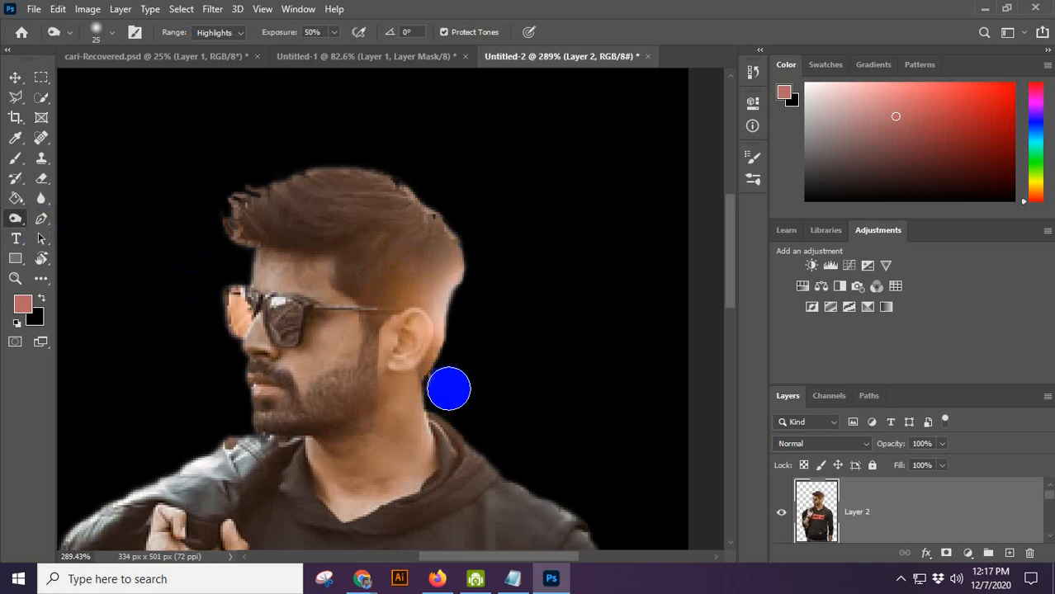
right_click(16, 221)
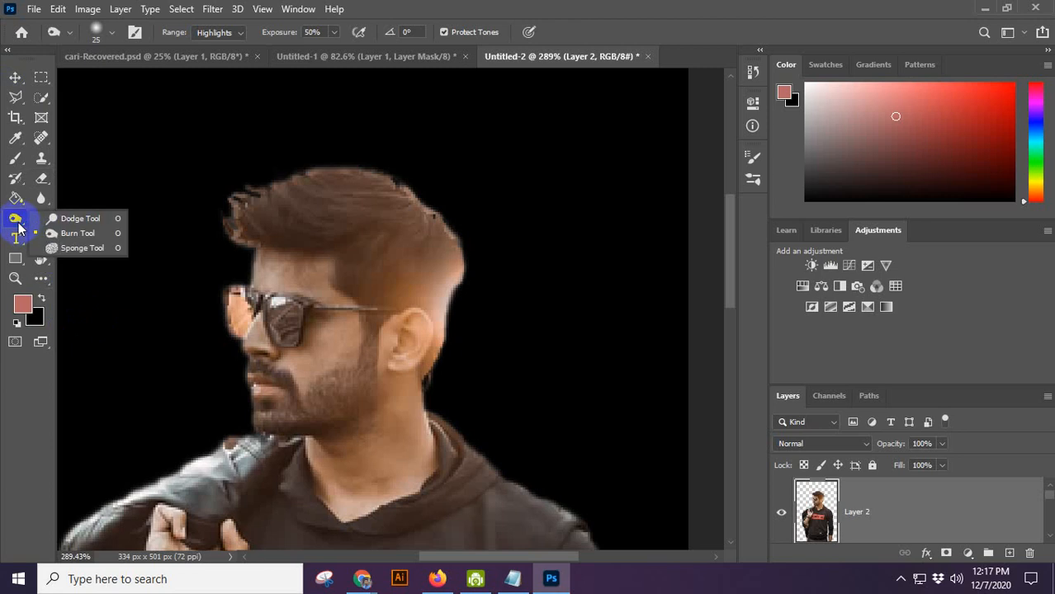
left_click(104, 234)
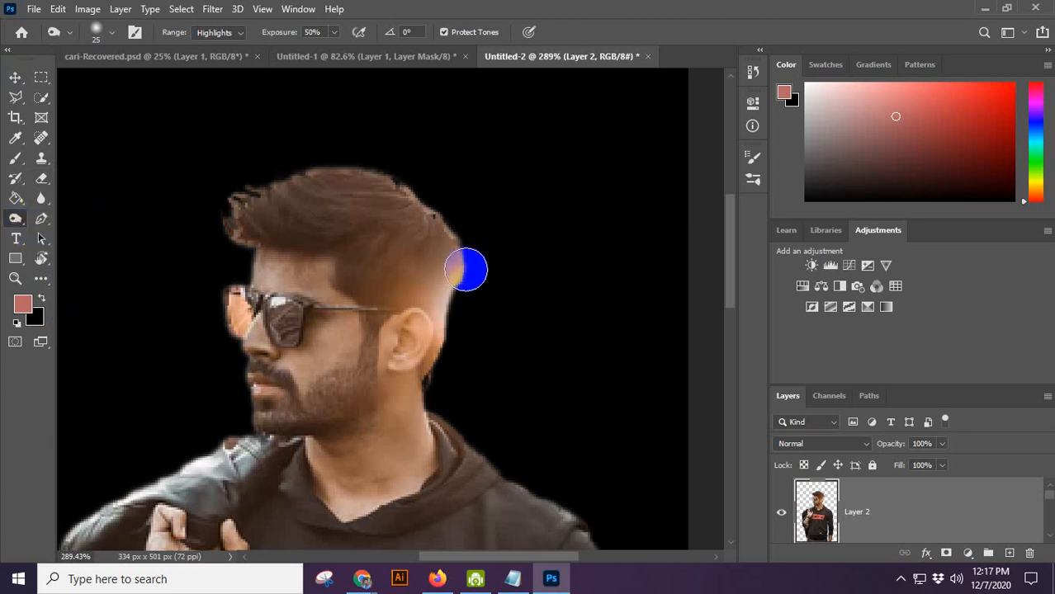
scroll(420, 184, "up", 2)
left_click_drag(458, 268, 367, 264)
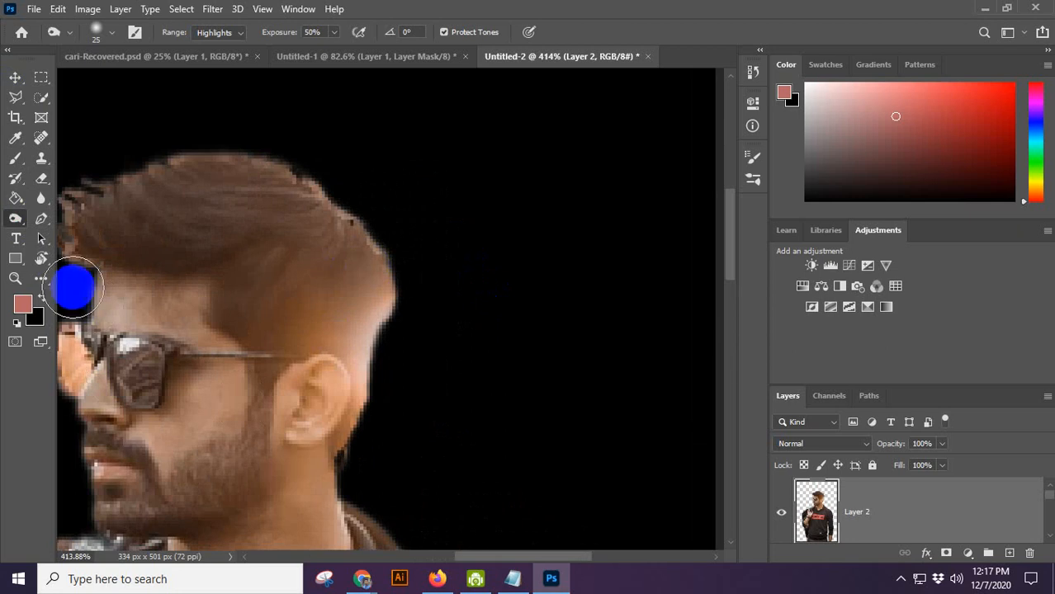
left_click(27, 315)
left_click(113, 229)
left_click(12, 180)
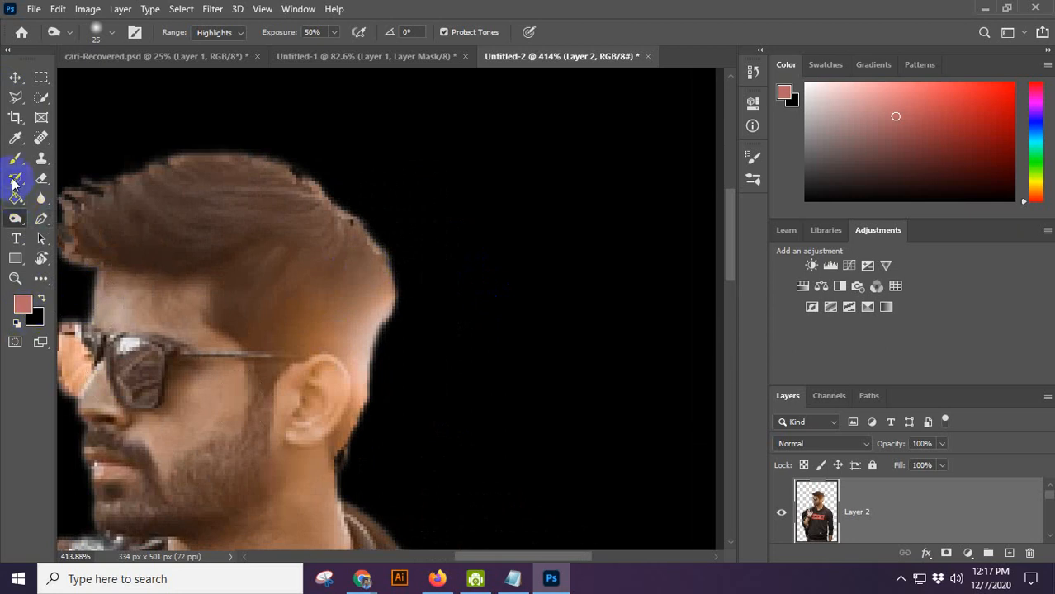
Sample a brown hair tone from the side of the head as the foreground colour with the Eyedropper.
left_click(15, 138)
left_click(245, 250)
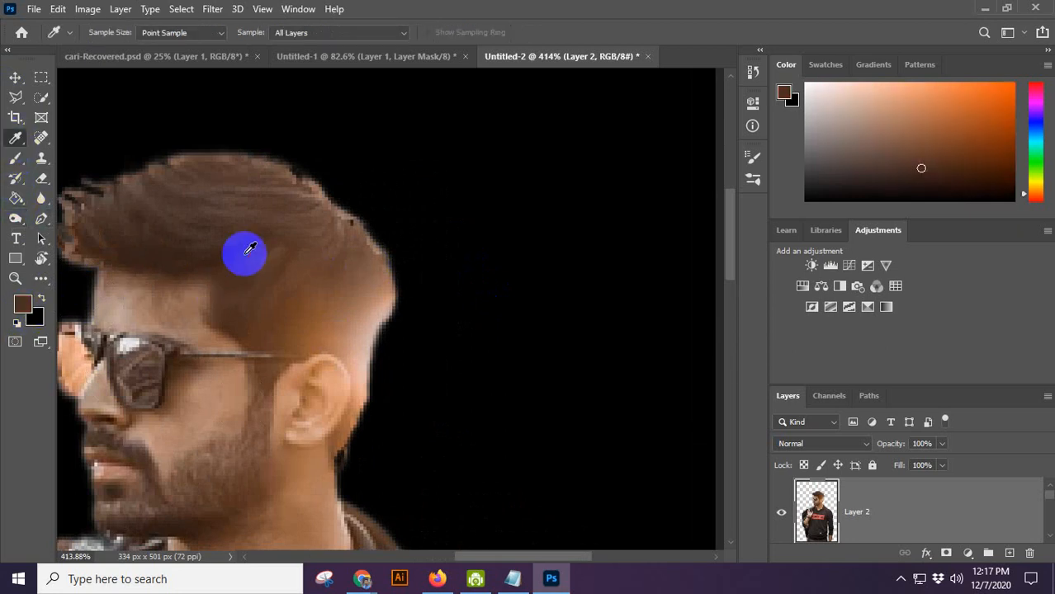
left_click(297, 277)
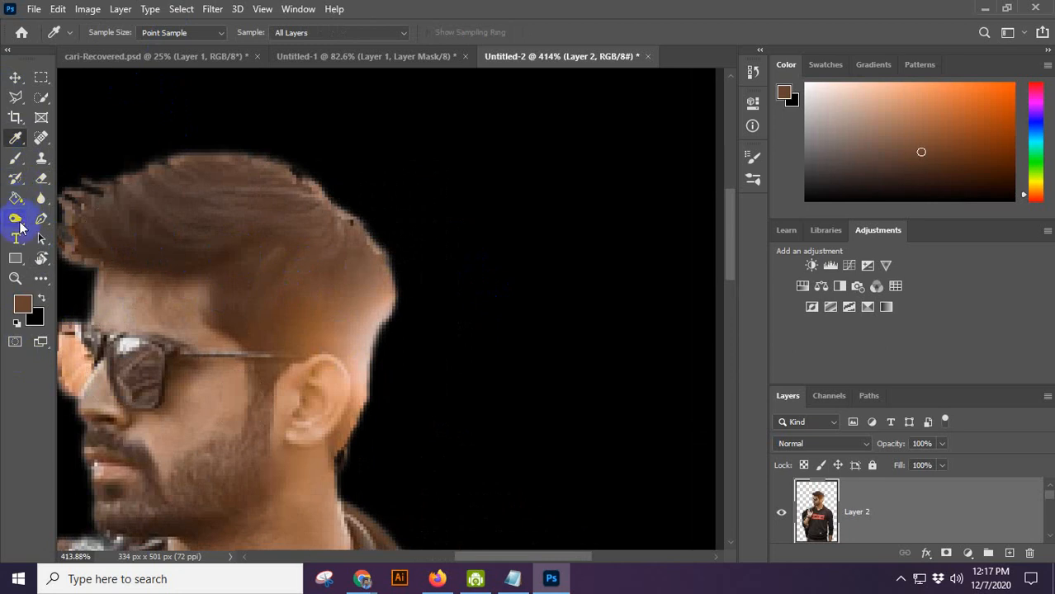
Load the outline of the man's layer as a selection and set the Burn tool's range to Highlights.
left_click(16, 220)
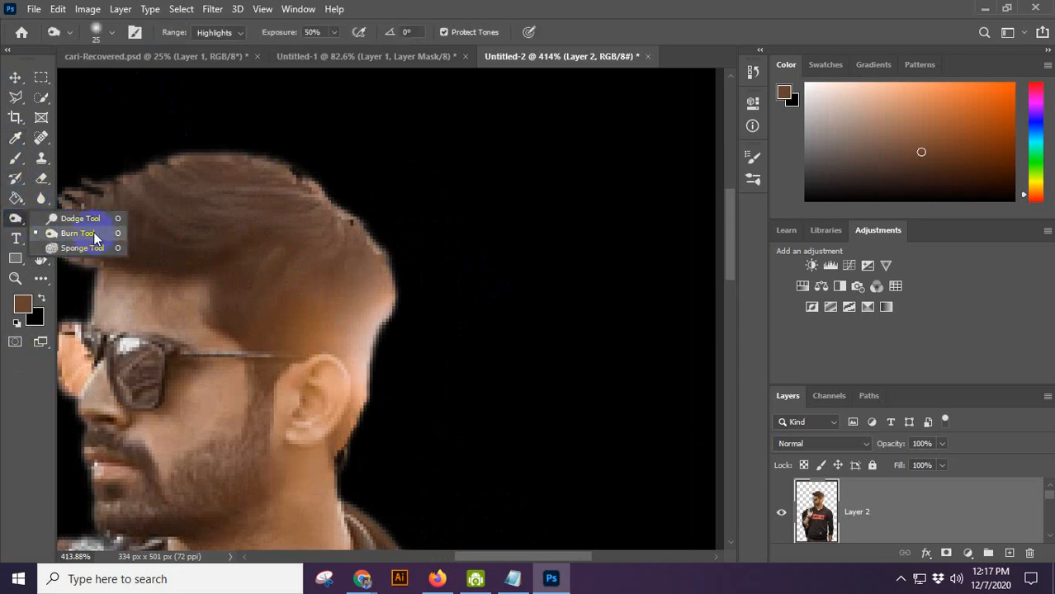
left_click(94, 236)
left_click(216, 33)
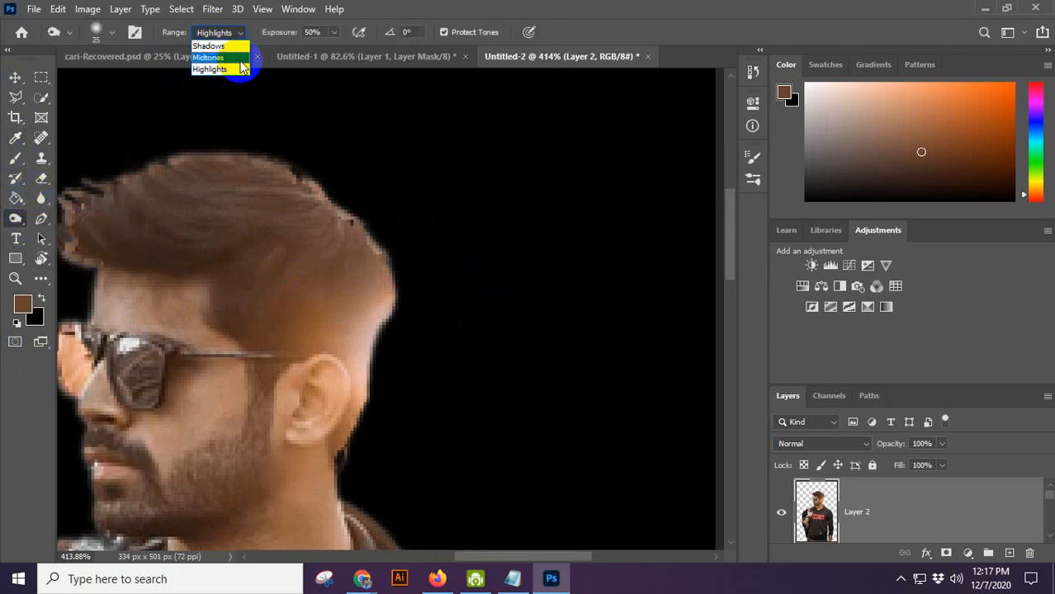
left_click(237, 58)
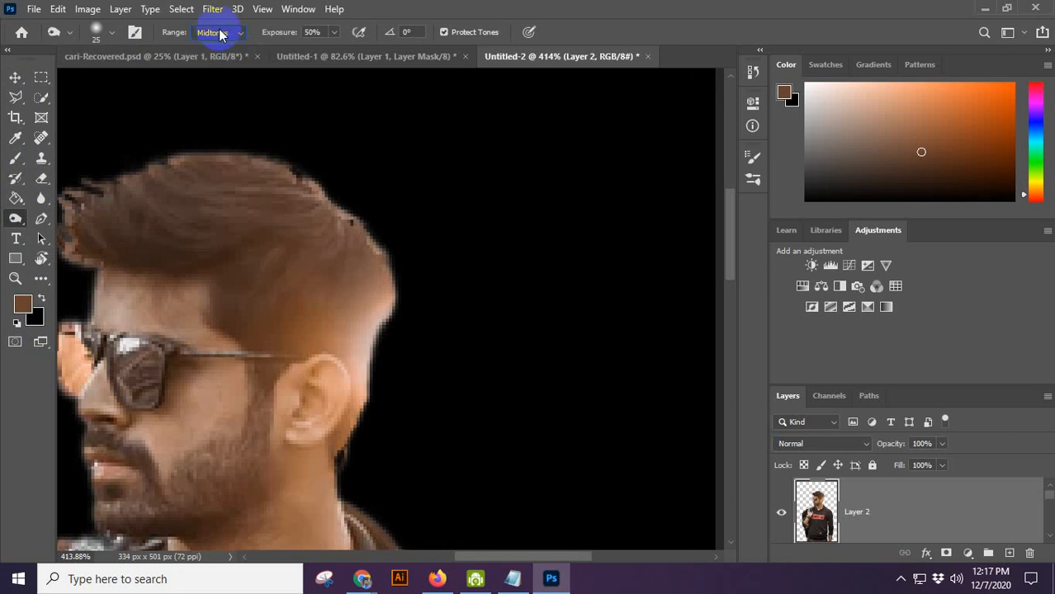
left_click(221, 33)
left_click(224, 47)
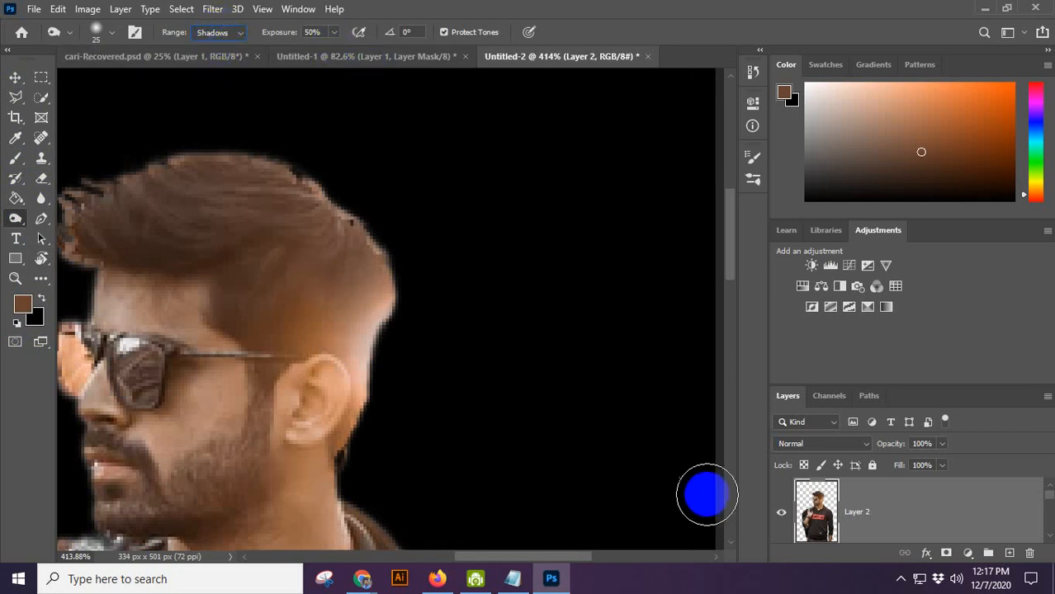
left_click(805, 508, "ctrl")
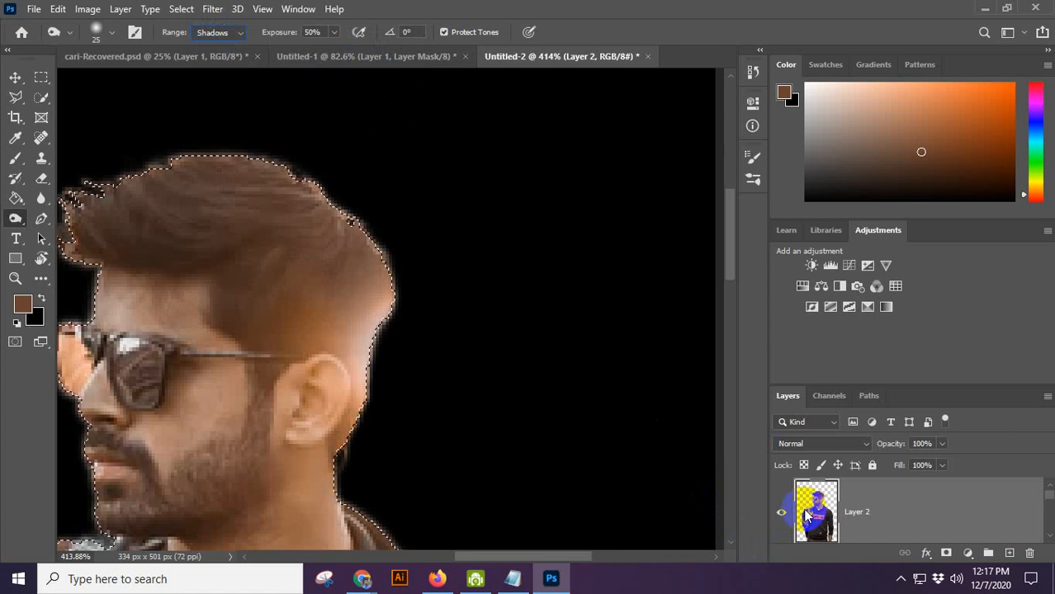
left_click(223, 33)
left_click(216, 70)
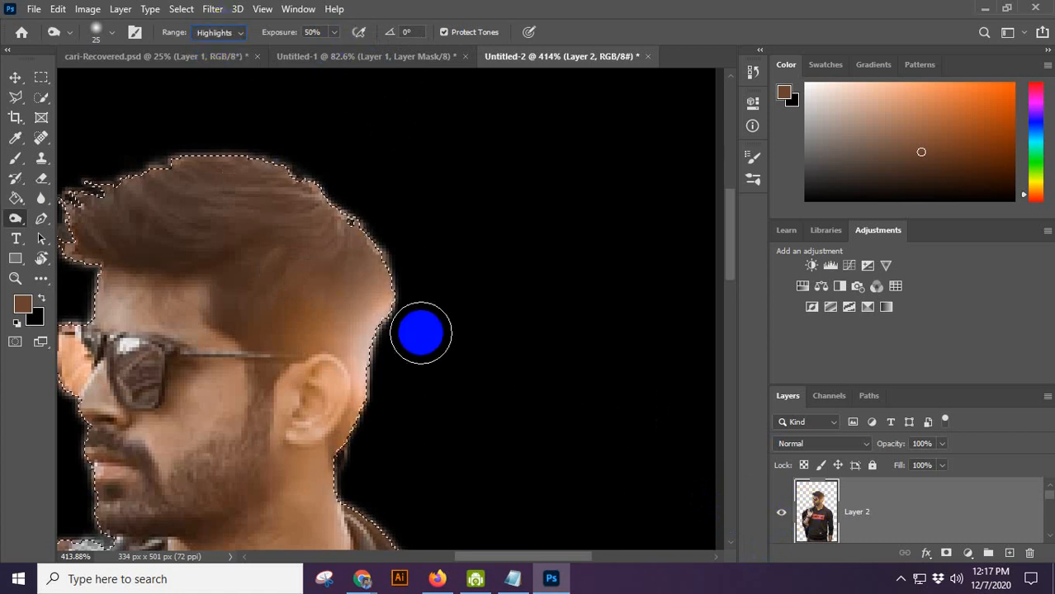
Burn the bright hair down the back of the head and behind the ear, and undo the last stroke.
mouse_move(404, 314)
left_mouse_down()
mouse_move(389, 294)
mouse_move(365, 377)
mouse_move(338, 354)
mouse_move(322, 313)
mouse_move(370, 405)
mouse_move(368, 438)
left_mouse_up()
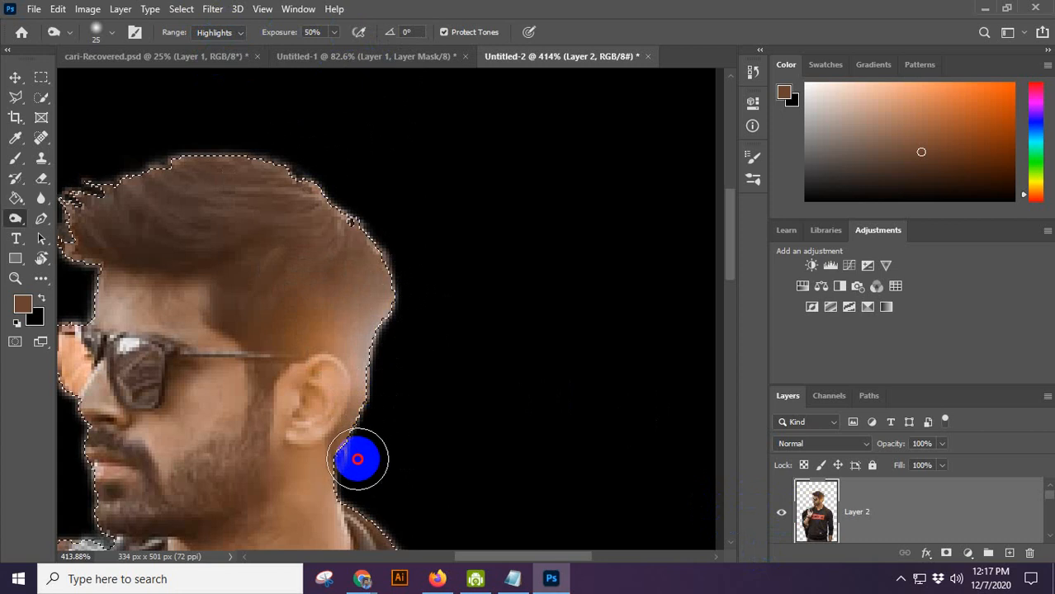
mouse_move(368, 303)
left_mouse_down()
mouse_move(317, 318)
mouse_move(389, 381)
left_mouse_up()
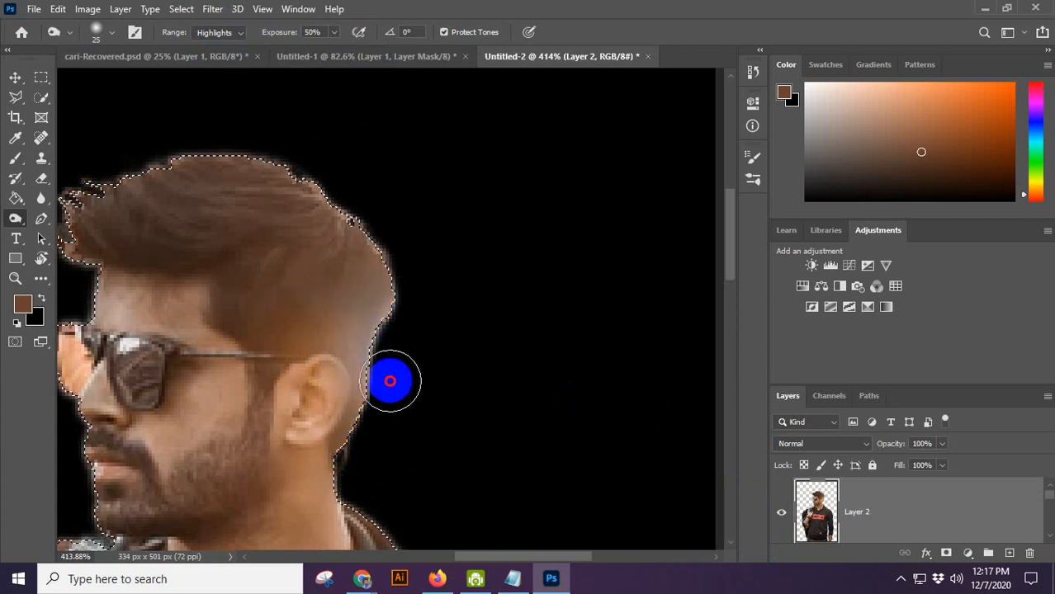
mouse_move(363, 282)
left_mouse_down()
mouse_move(293, 347)
mouse_move(369, 354)
left_mouse_up()
left_click_drag(390, 281, 408, 360)
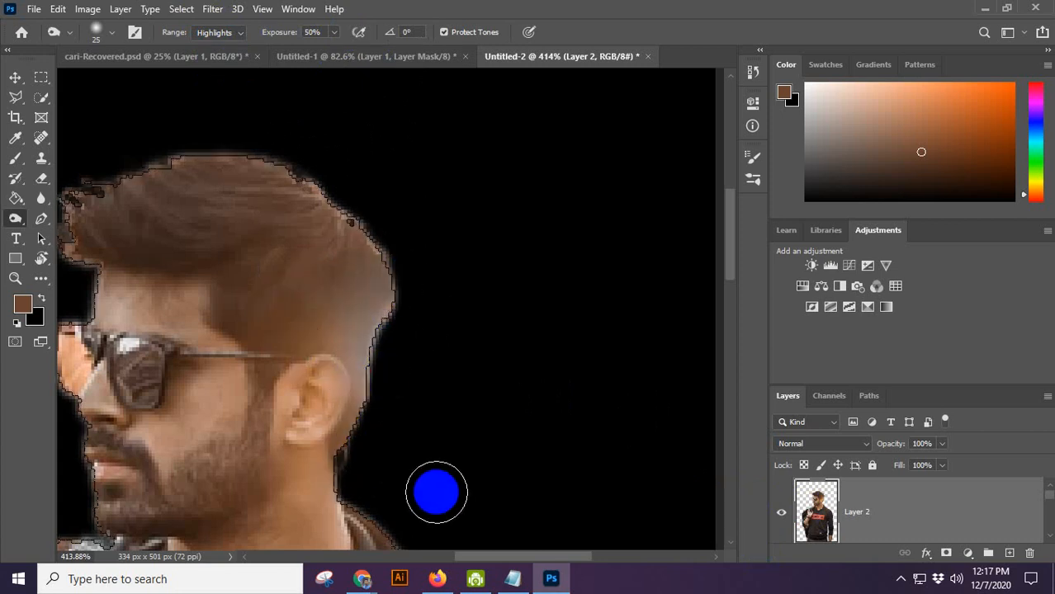
key("ctrl+z")
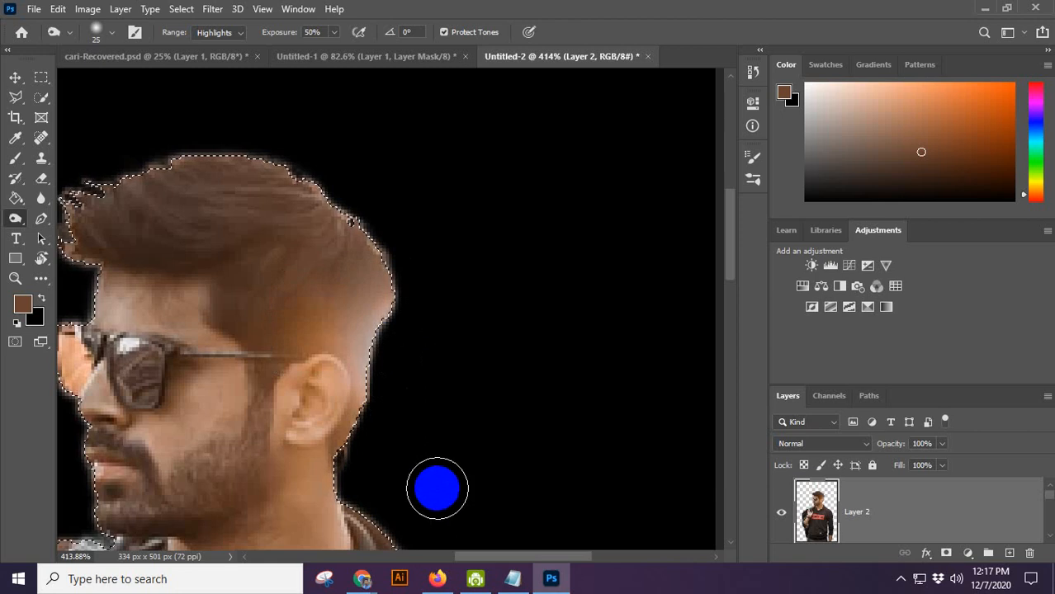
Add an empty layer above Layer 2 and delete it again.
left_click(1009, 552)
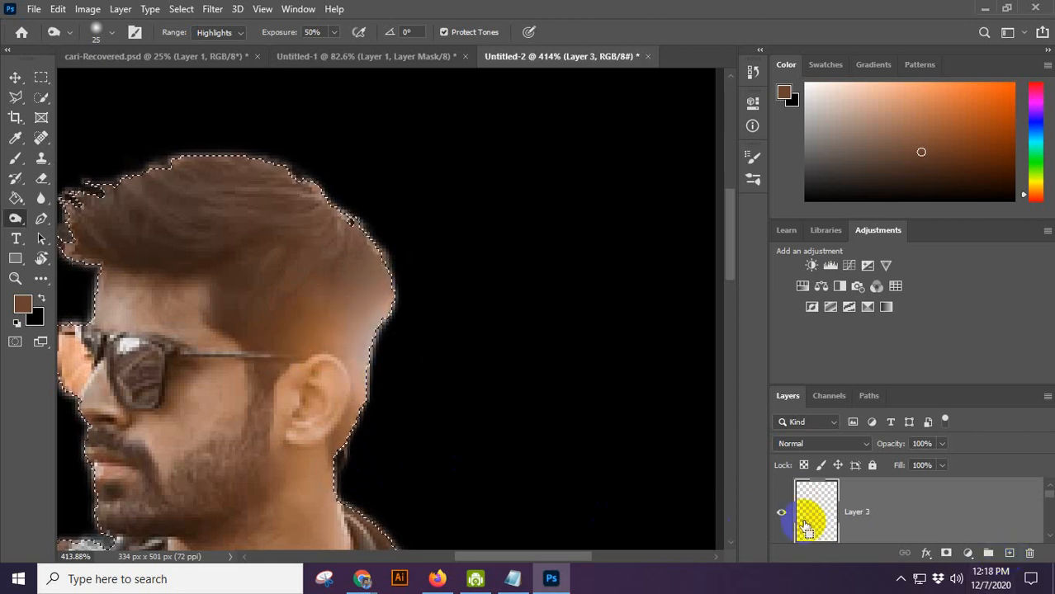
left_click_drag(808, 528, 1029, 553)
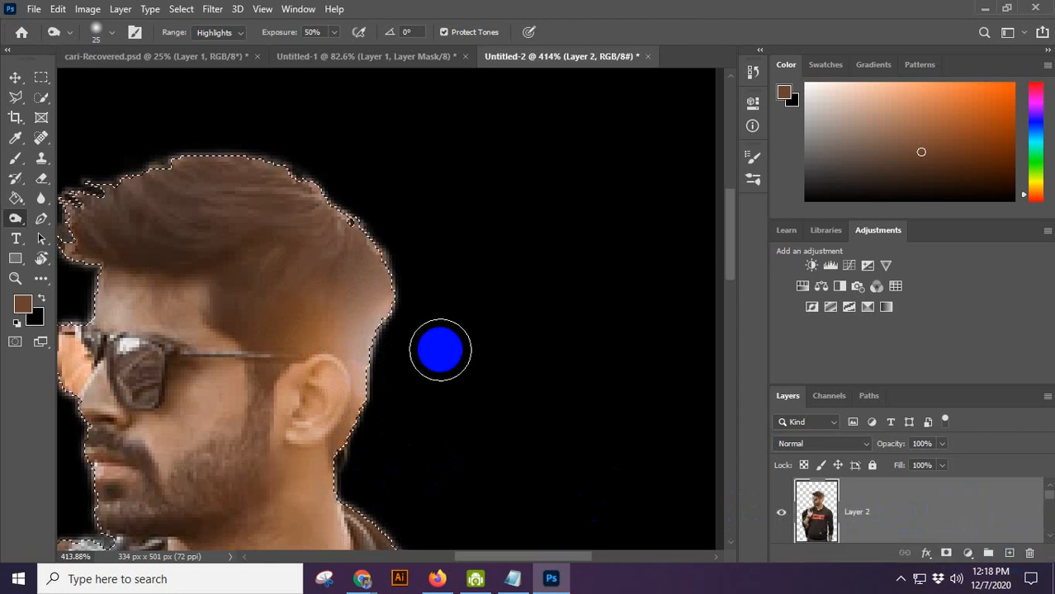
Burn the light hair edge behind the ear with a size 8 brush, and undo the last stroke.
scroll(269, 245, "up", 1)
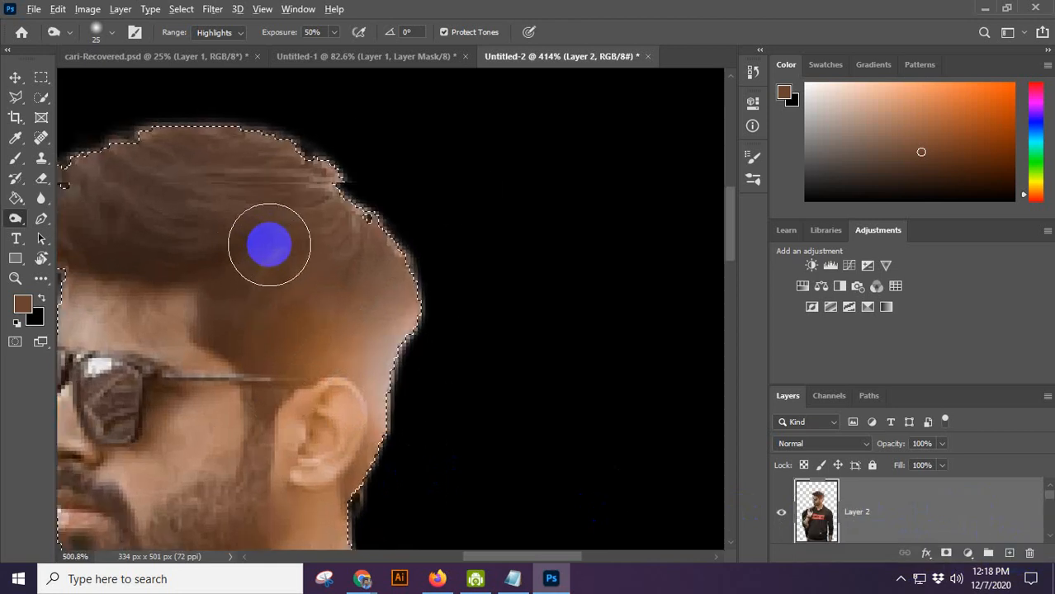
scroll(266, 238, "up", 1)
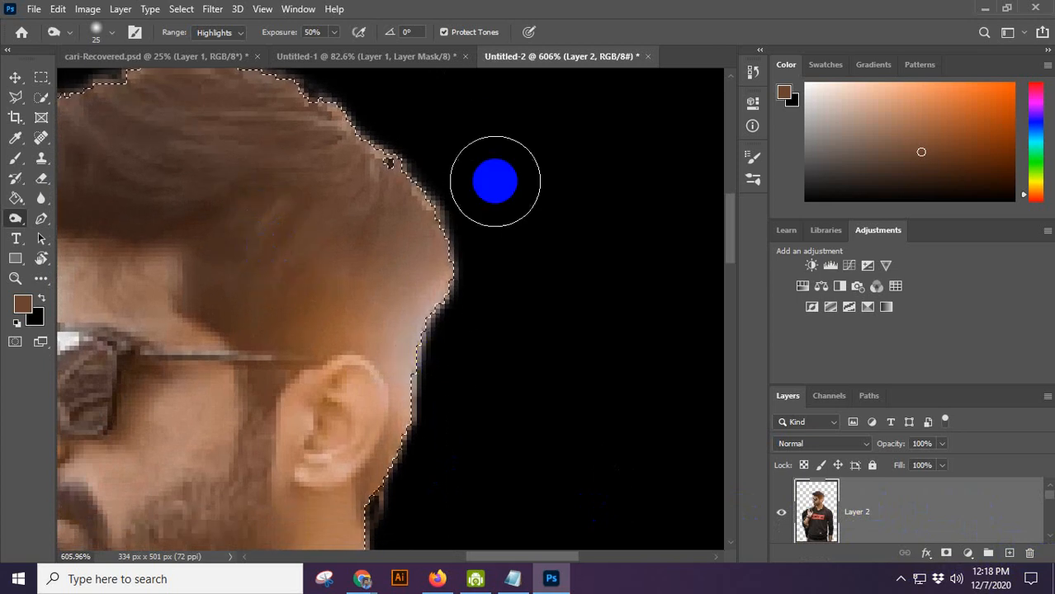
mouse_move(495, 181)
left_mouse_down()
mouse_move(464, 185)
mouse_move(446, 237)
mouse_move(444, 221)
mouse_move(425, 448)
mouse_move(421, 419)
mouse_move(407, 421)
mouse_move(373, 487)
left_mouse_up()
key("bracketleft")
key("bracketleft")
key("bracketleft")
key("bracketleft")
key("bracketleft")
left_click(407, 419)
left_click(408, 420)
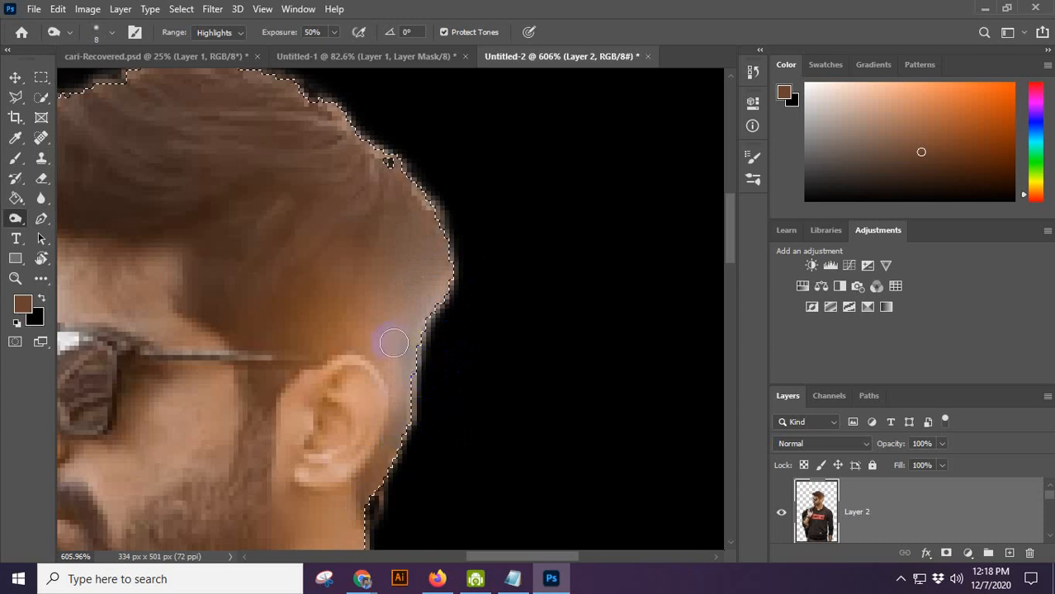
mouse_move(324, 330)
left_mouse_down()
mouse_move(373, 366)
mouse_move(394, 406)
left_mouse_up()
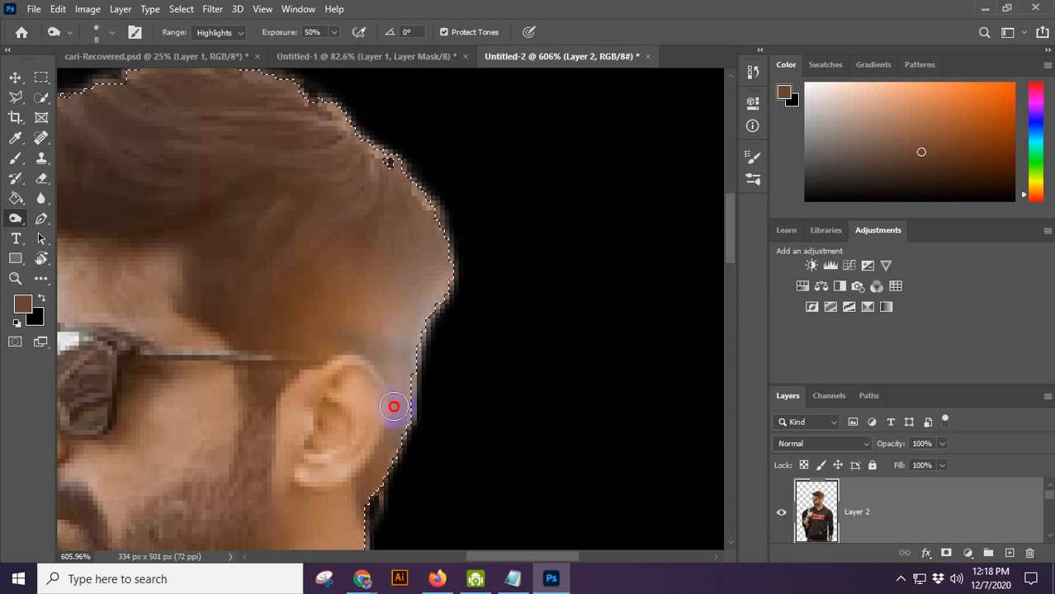
key("ctrl+z")
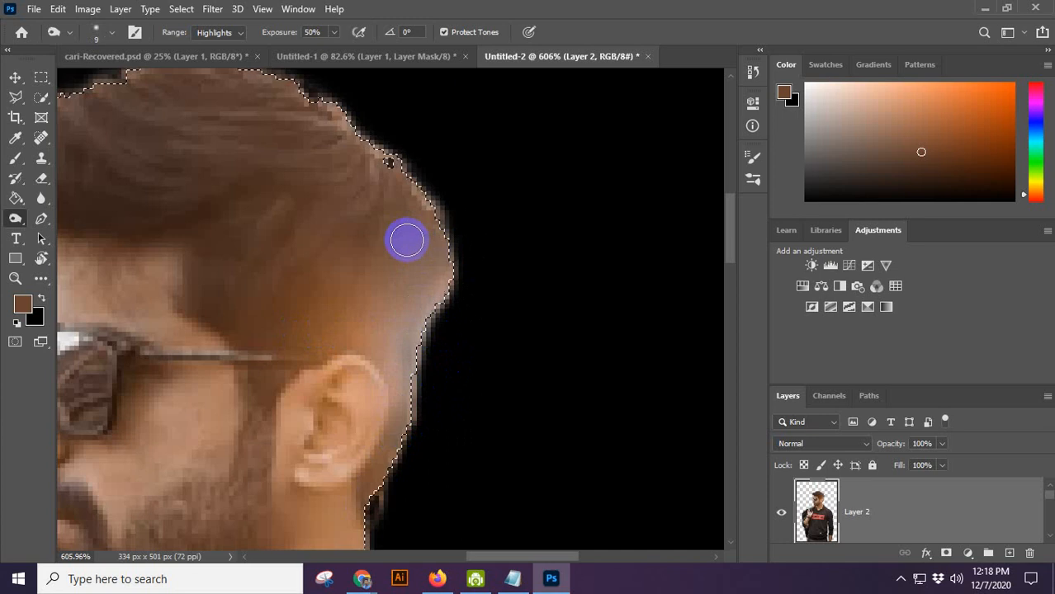
Burn the hair above the ear and at the back of the head with size 20 and size 35 brushes.
key("bracketright")
key("bracketright")
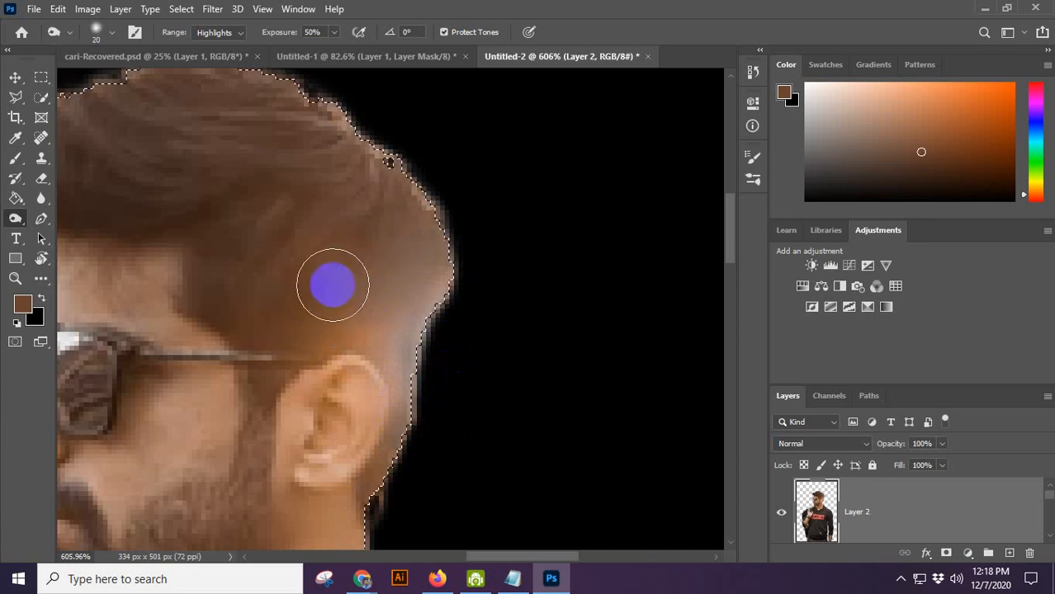
mouse_move(333, 285)
left_mouse_down()
mouse_move(392, 244)
mouse_move(350, 282)
mouse_move(322, 327)
mouse_move(400, 335)
mouse_move(412, 265)
mouse_move(441, 258)
mouse_move(449, 304)
mouse_move(401, 471)
mouse_move(454, 321)
left_mouse_up()
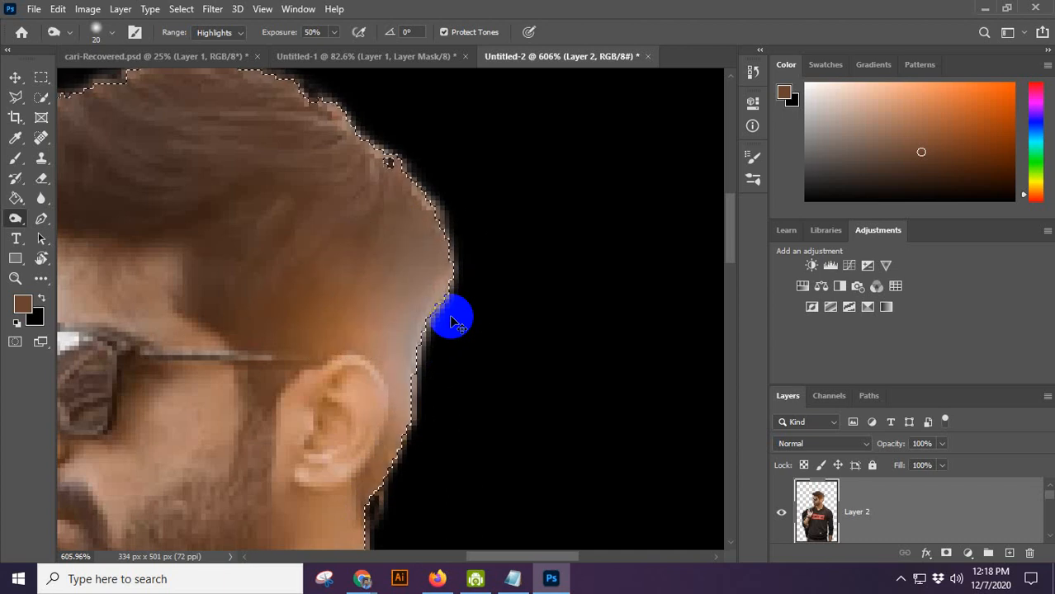
mouse_move(336, 89)
left_mouse_down()
mouse_move(237, 112)
mouse_move(202, 246)
left_mouse_up()
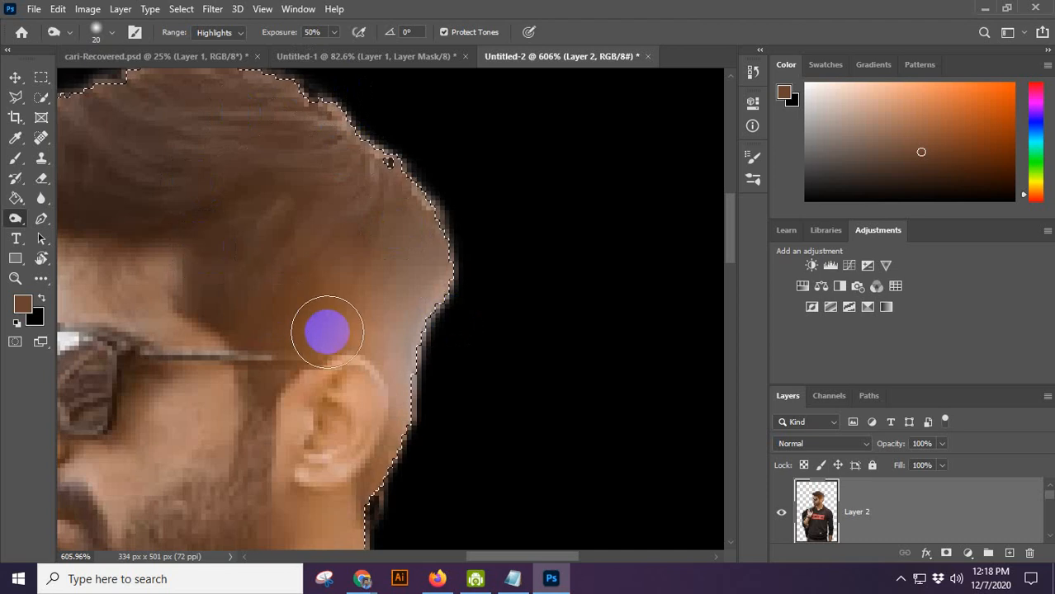
key("bracketright")
key("bracketright")
key("bracketright")
mouse_move(329, 314)
left_mouse_down()
mouse_move(342, 282)
mouse_move(412, 238)
mouse_move(441, 344)
left_mouse_up()
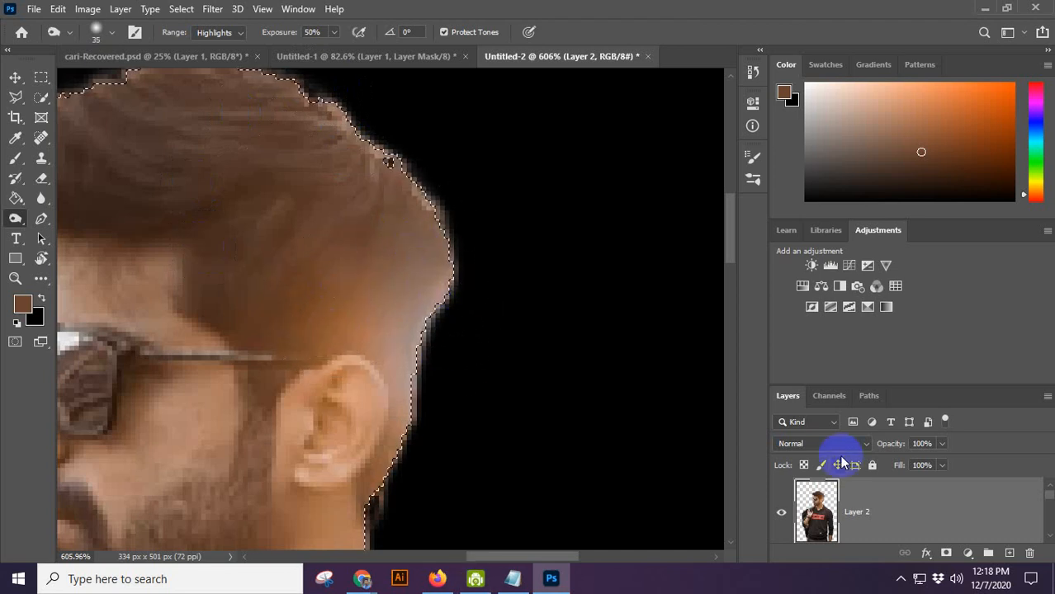
Add a new layer above Layer 2 and sample a brown tone from the hair as the foreground colour with the Eyedropper.
left_click(1008, 553)
key("ctrl+d")
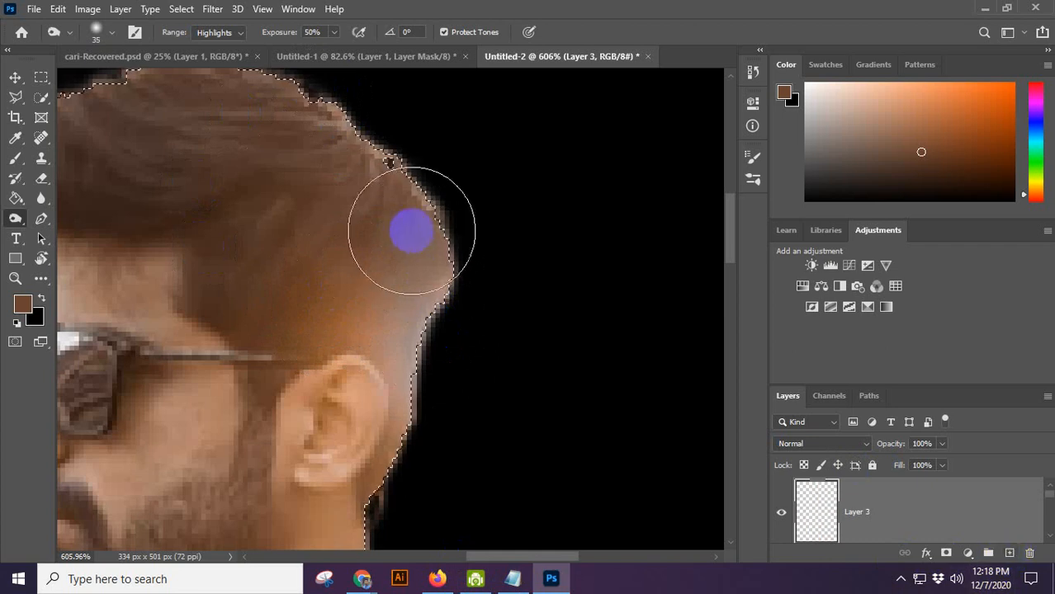
left_click(15, 159)
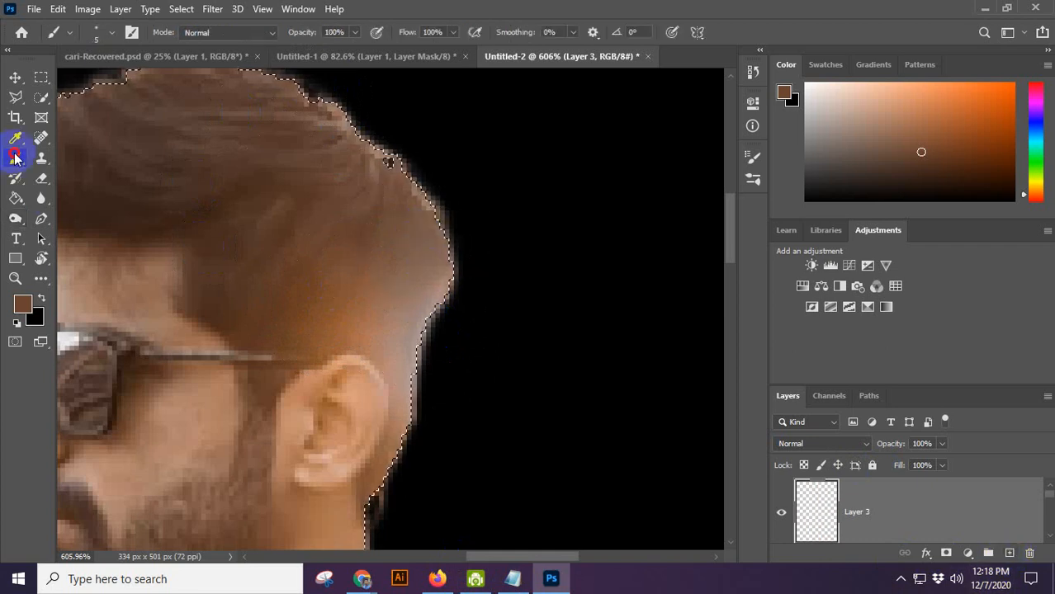
left_click(15, 138)
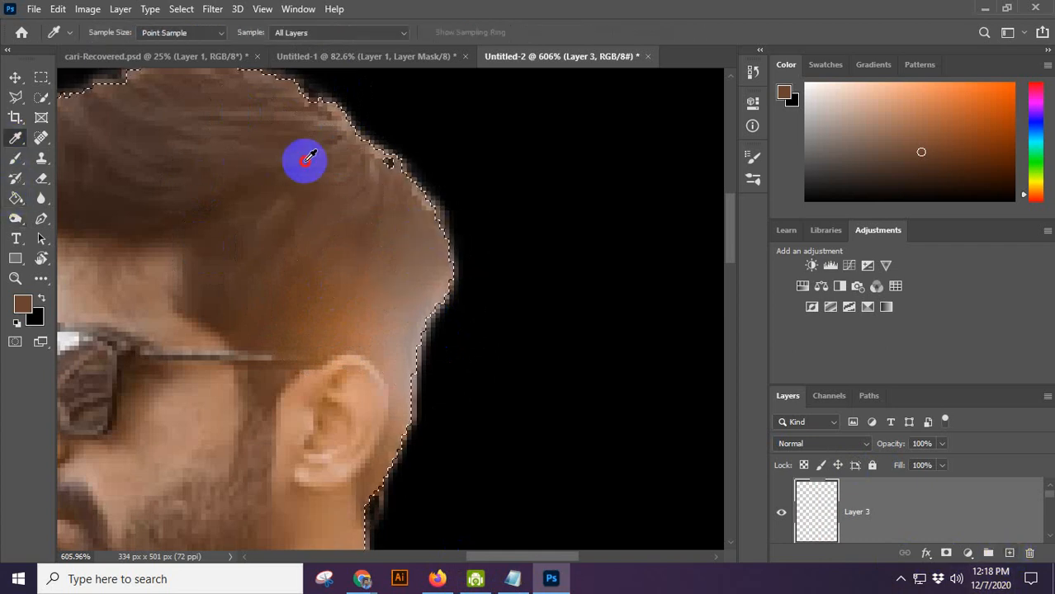
Try to cover the light hair at the back of the head with the sampled brown using a size 10 brush.
left_click(22, 163)
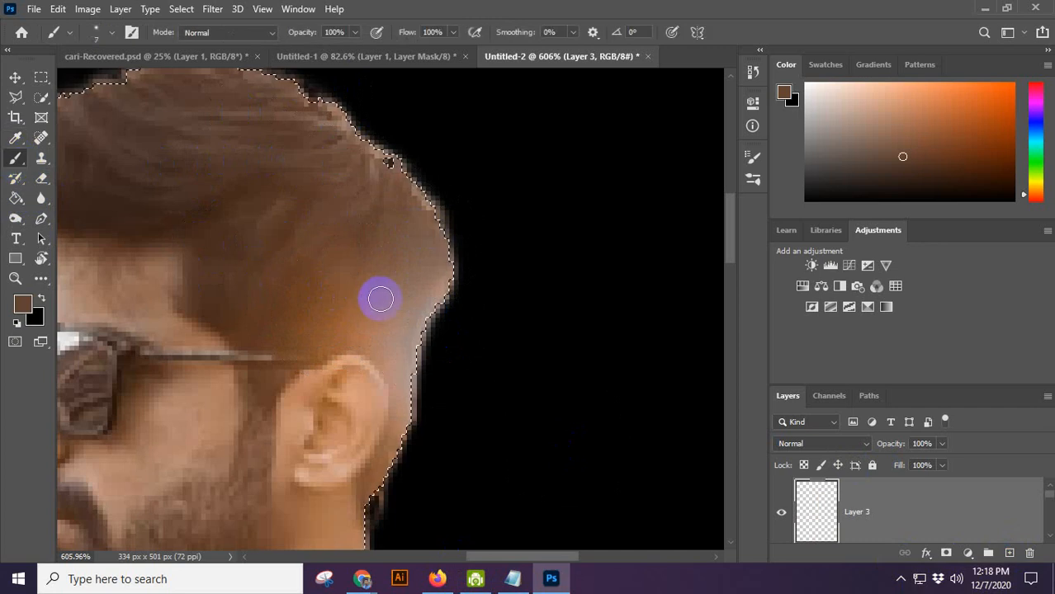
scroll(391, 306, "up", 2)
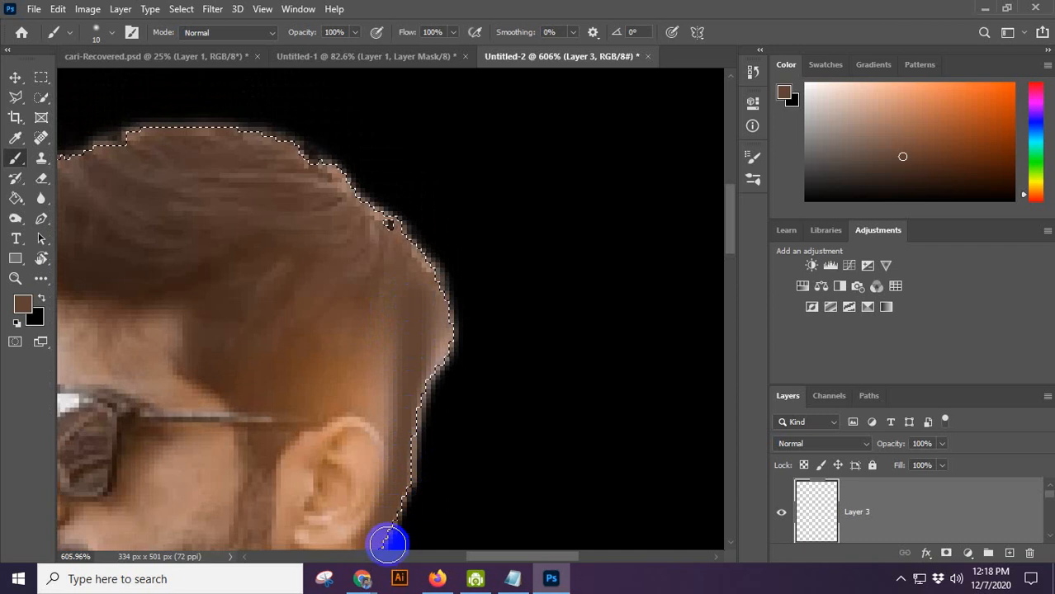
scroll(388, 542, "down", 3)
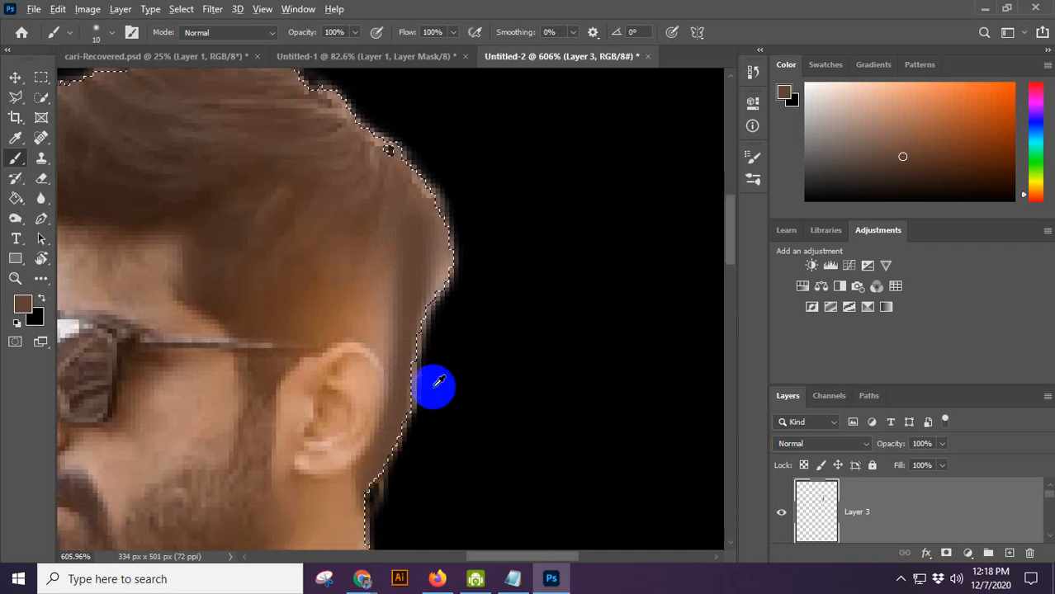
scroll(436, 384, "down", 3)
scroll(432, 333, "up", 2)
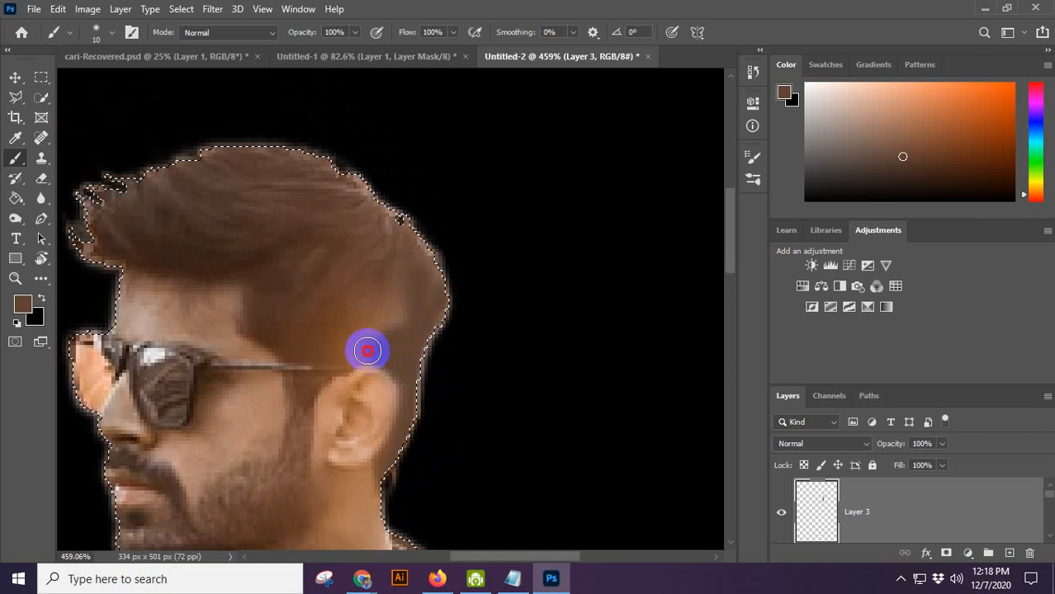
mouse_move(392, 299)
left_mouse_down()
mouse_move(337, 347)
mouse_move(356, 349)
mouse_move(347, 334)
mouse_move(417, 256)
left_mouse_up()
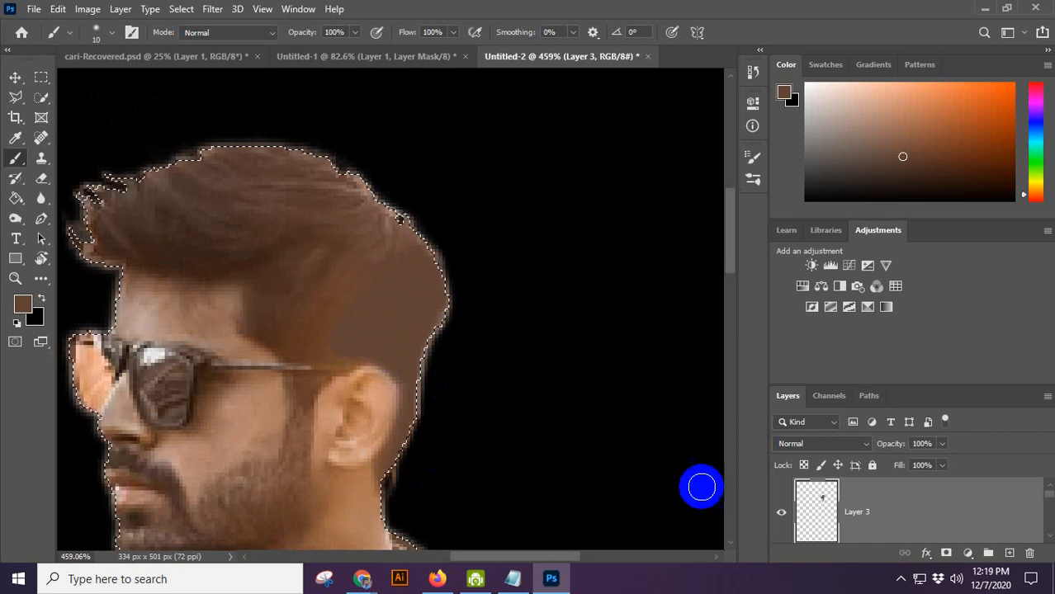
Set Layer 3's blend mode to Multiply and erase the brown paint from the back of the head.
left_click(840, 440)
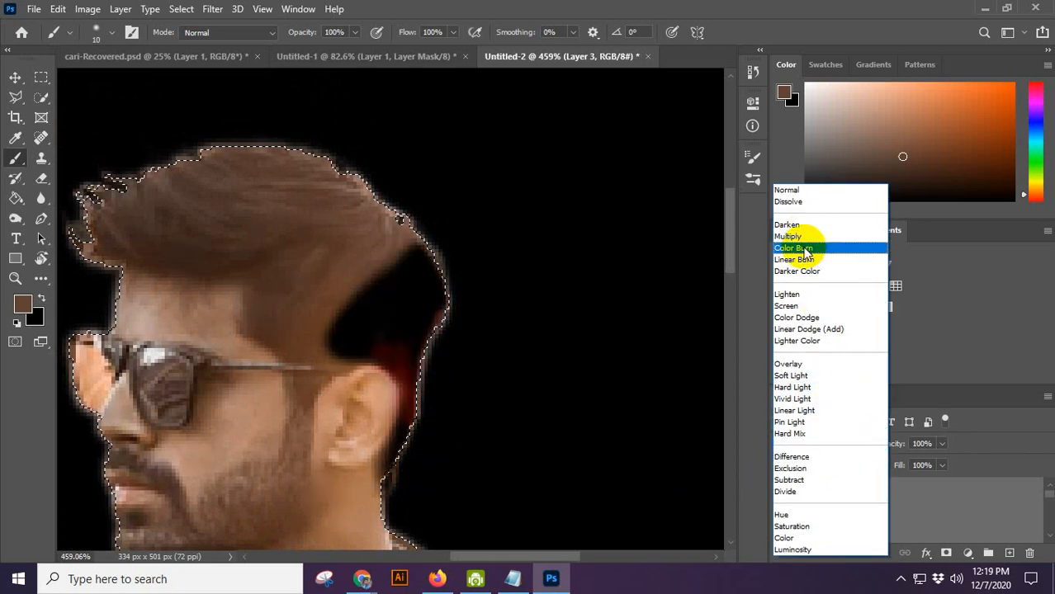
left_click(799, 237)
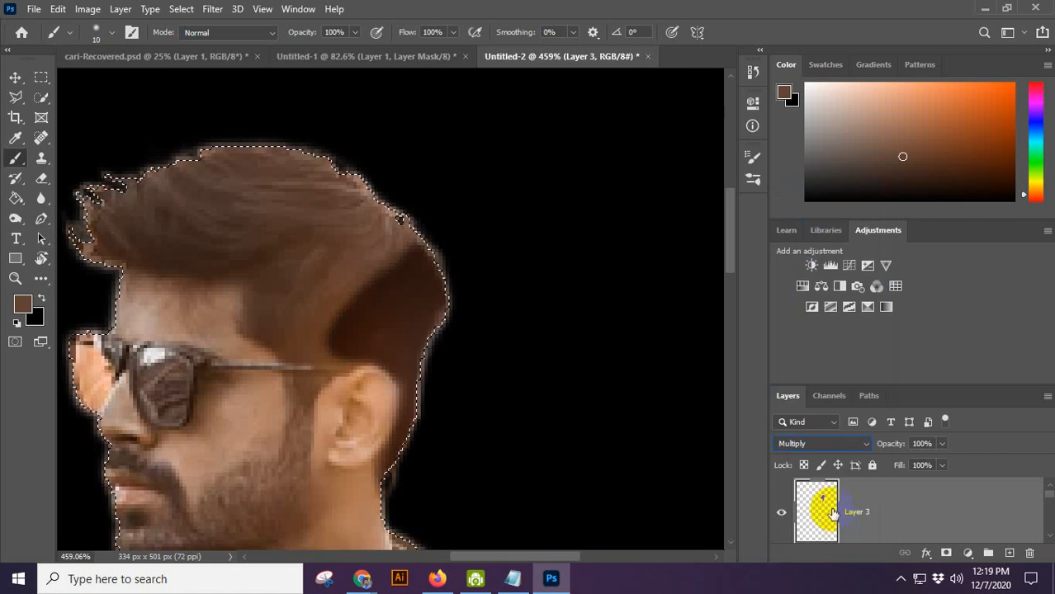
left_click(41, 178)
mouse_move(430, 364)
left_mouse_down()
mouse_move(448, 395)
mouse_move(424, 303)
mouse_move(409, 431)
left_mouse_up()
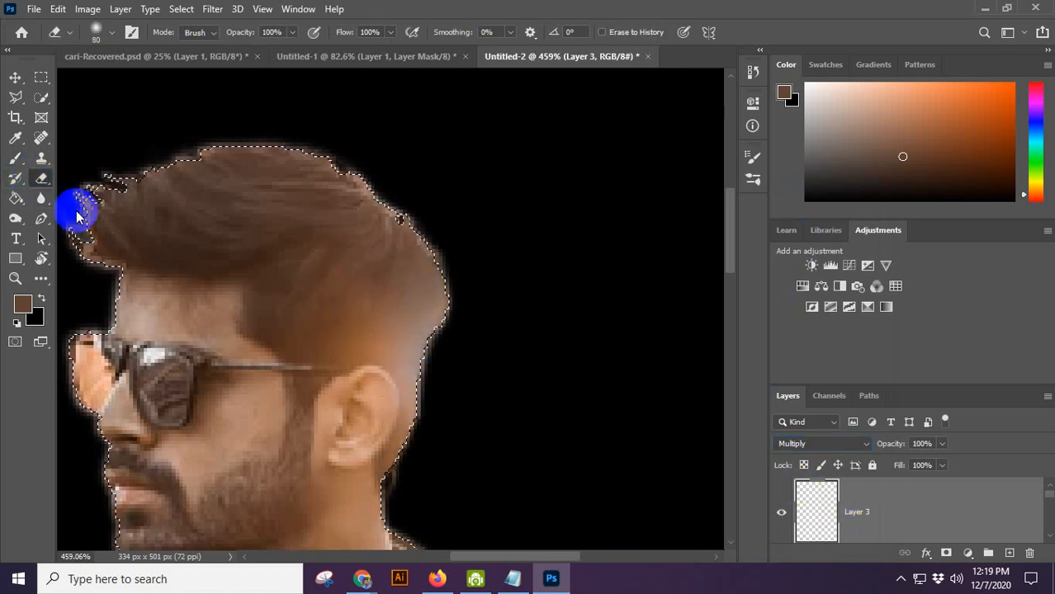
left_click(381, 442)
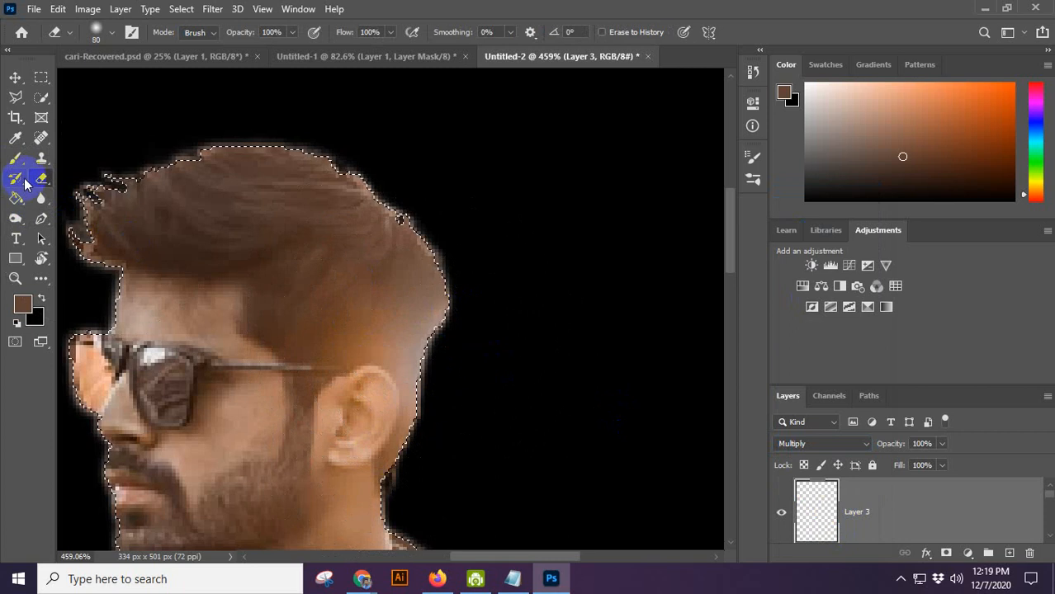
Set the brush mode to Overlay, paint a test stroke down the back of the head and undo it.
left_click(16, 157)
left_click(241, 33)
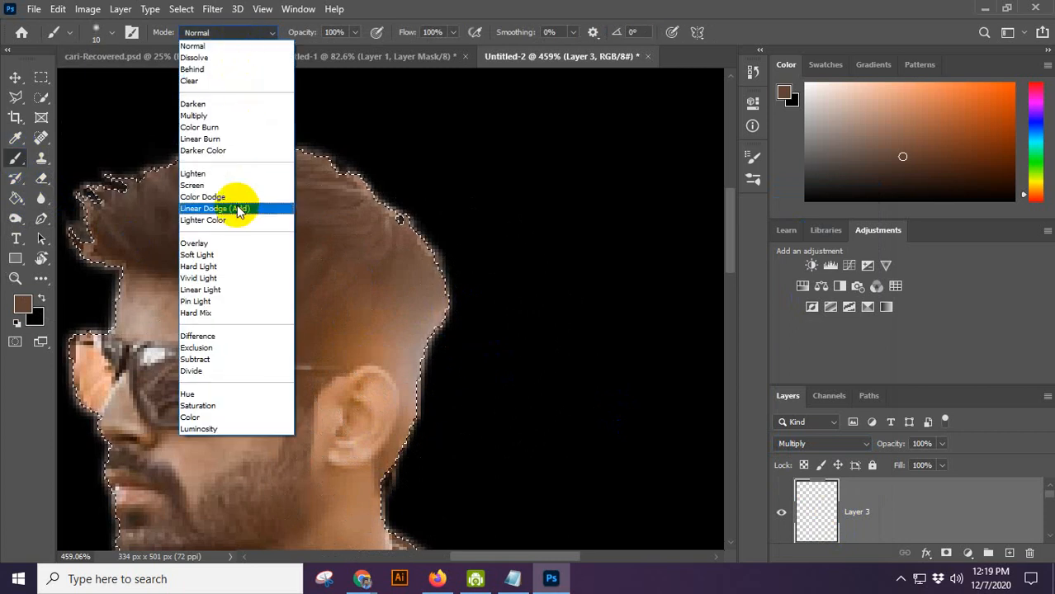
left_click(243, 243)
left_click_drag(419, 263, 411, 379)
key("ctrl+z")
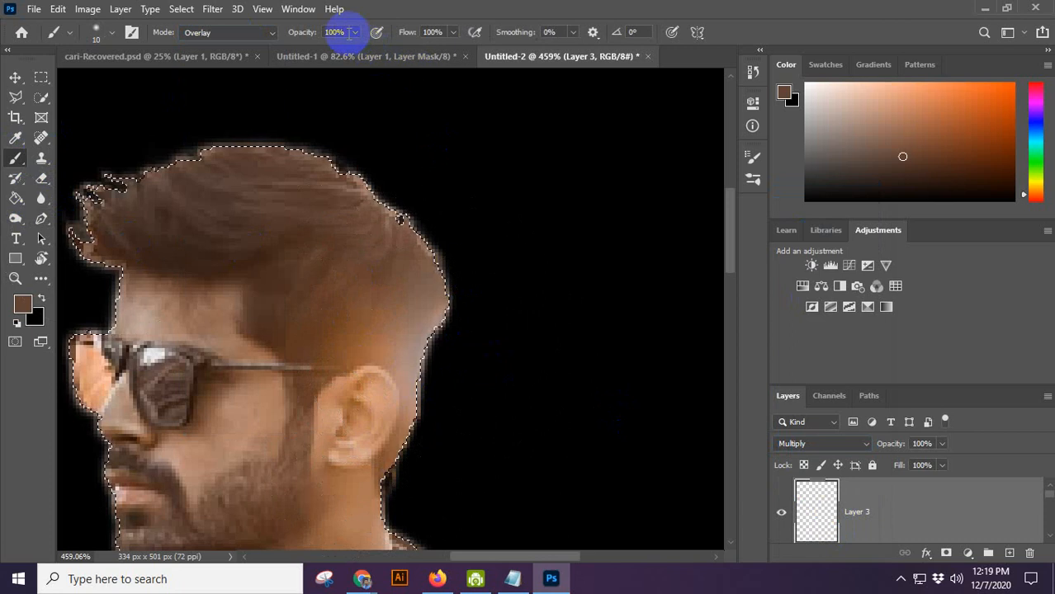
Lower the brush opacity to 33% and its flow to 65%, undoing the test stroke at the back of the head.
left_click_drag(313, 34, 306, 35)
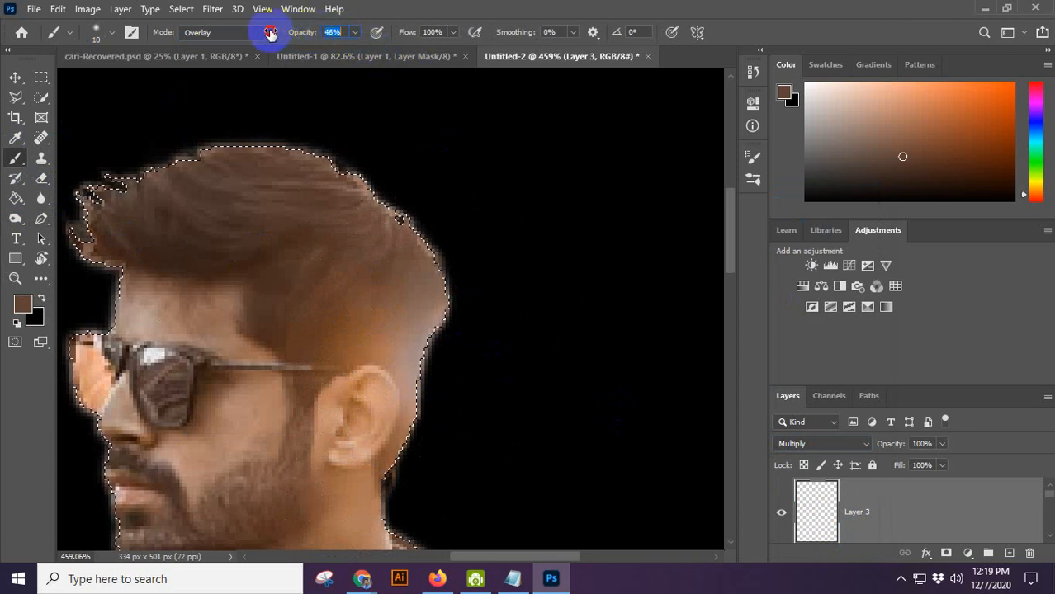
left_click(416, 388)
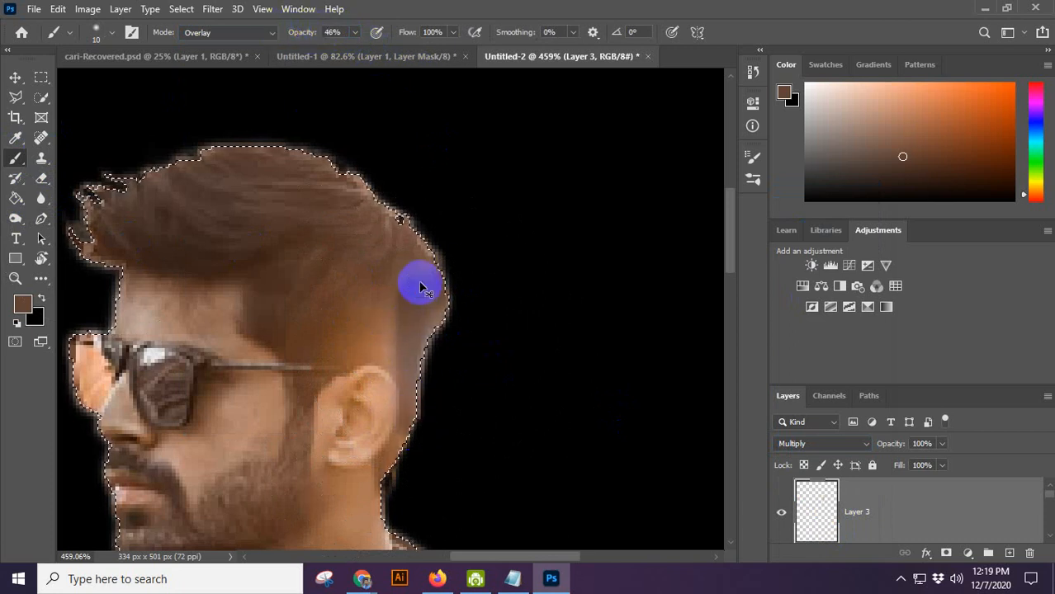
key("ctrl+z")
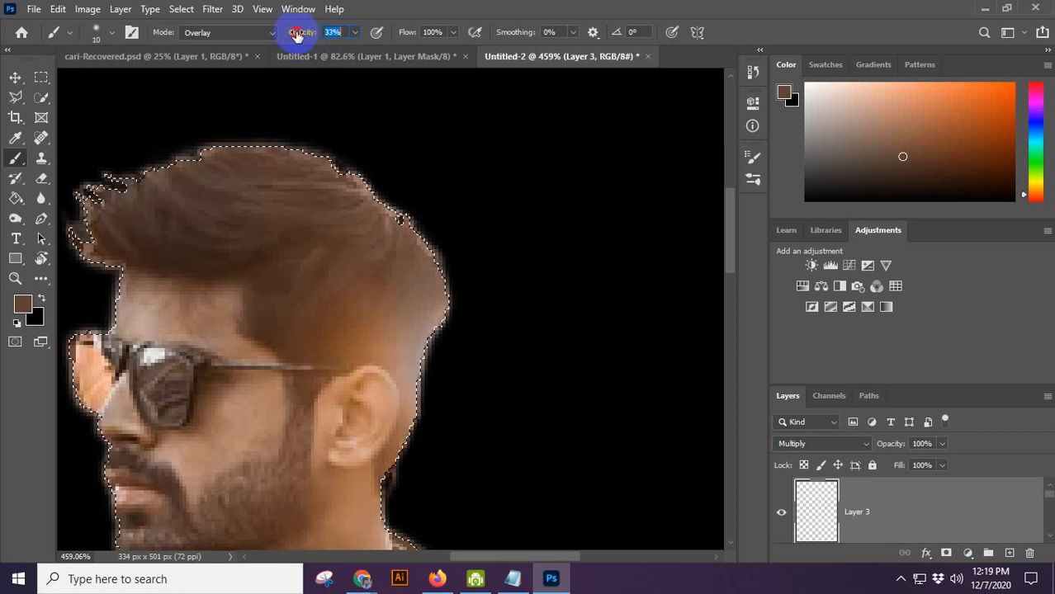
left_click(475, 38)
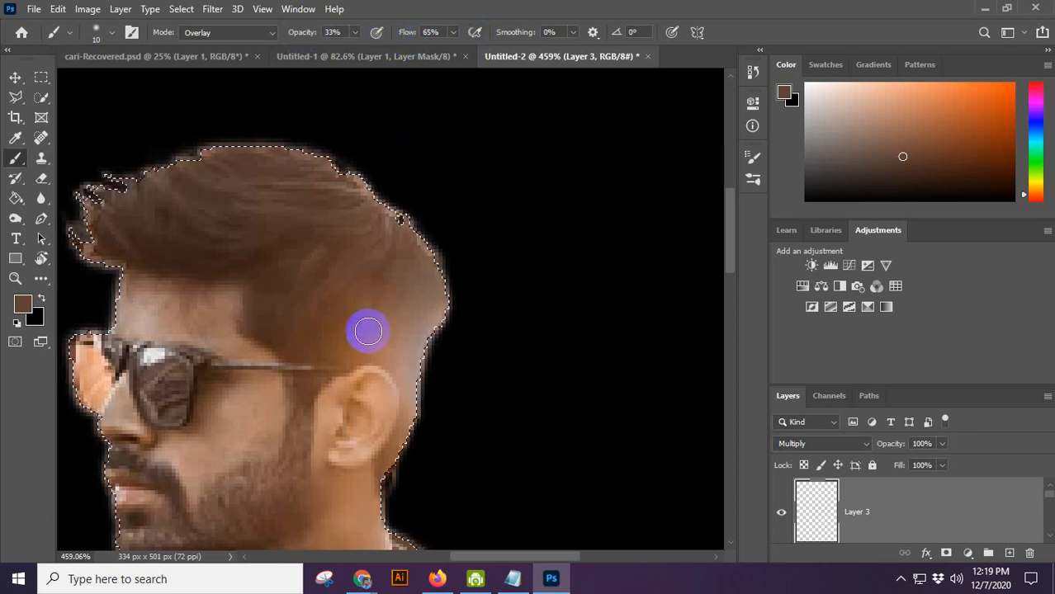
Paint trial strokes over the light hair behind the ear, soften the brush tip and undo the strokes.
left_click_drag(369, 332, 406, 400)
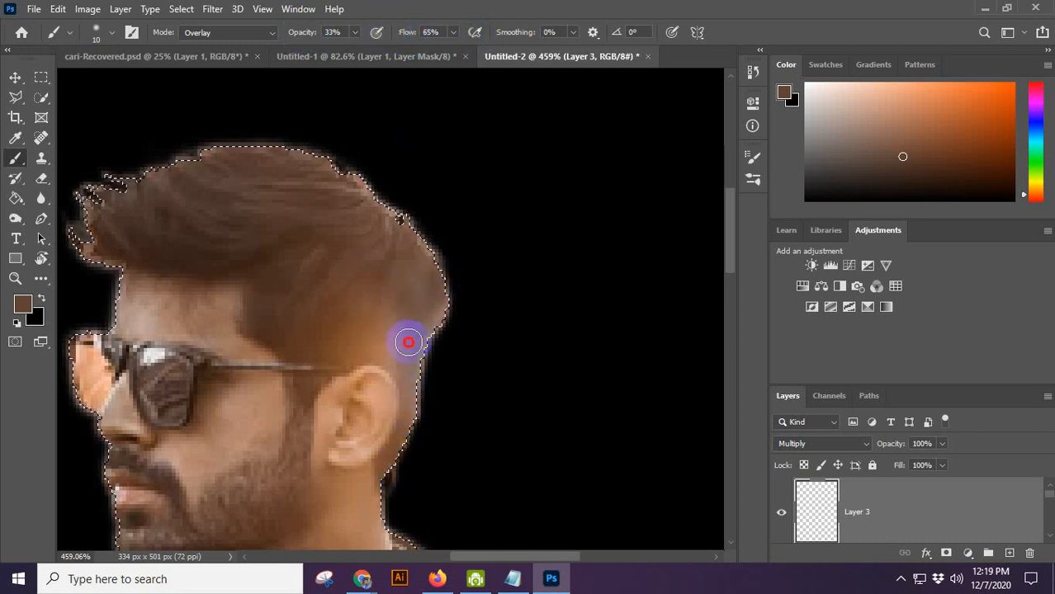
mouse_move(408, 342)
left_mouse_down()
mouse_move(385, 330)
mouse_move(348, 343)
mouse_move(398, 344)
mouse_move(396, 354)
mouse_move(334, 357)
mouse_move(437, 256)
mouse_move(436, 307)
mouse_move(436, 279)
mouse_move(385, 283)
mouse_move(336, 339)
mouse_move(403, 240)
mouse_move(338, 306)
mouse_move(359, 323)
mouse_move(407, 259)
mouse_move(328, 314)
mouse_move(308, 346)
mouse_move(340, 346)
mouse_move(304, 347)
mouse_move(335, 329)
left_mouse_up()
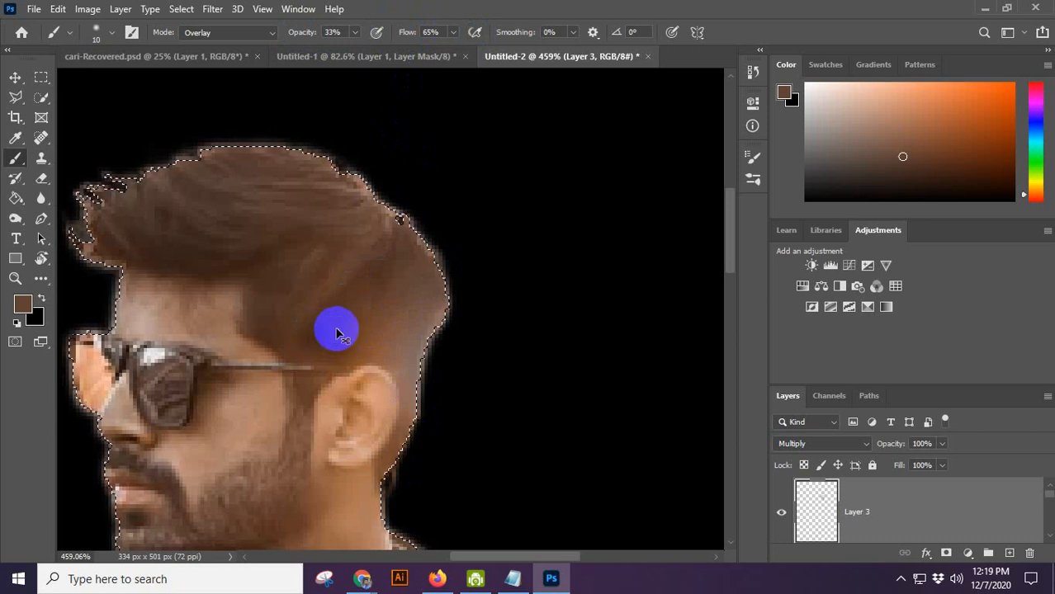
left_click(111, 33)
left_click_drag(91, 117, 71, 120)
left_click(445, 227)
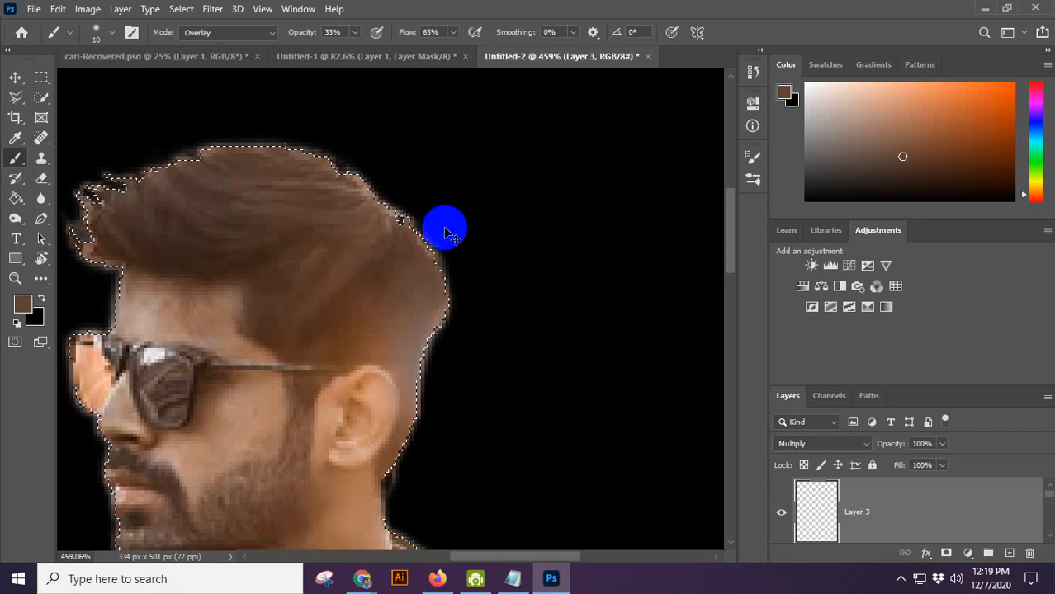
key("ctrl+z")
Darken the light hair at the back of the head and behind the ear on Layer 3 with a size 25 soft brush.
scroll(408, 315, "up", 1, "alt")
scroll(414, 312, "up", 2, "alt")
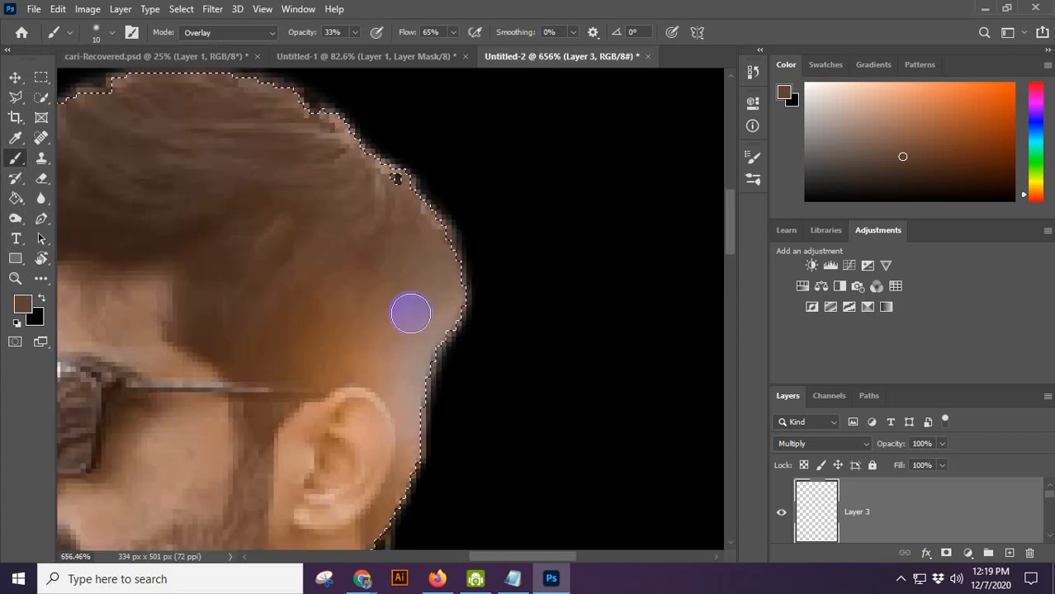
key("]")
mouse_move(438, 268)
left_mouse_down()
mouse_move(445, 255)
mouse_move(450, 441)
mouse_move(430, 528)
left_mouse_up()
mouse_move(455, 342)
left_mouse_down()
mouse_move(430, 521)
mouse_move(462, 193)
mouse_move(528, 363)
left_mouse_up()
mouse_move(408, 238)
left_mouse_down()
mouse_move(369, 302)
mouse_move(323, 337)
mouse_move(426, 348)
left_mouse_up()
left_click_drag(435, 432, 412, 542)
scroll(504, 244, "down", 4)
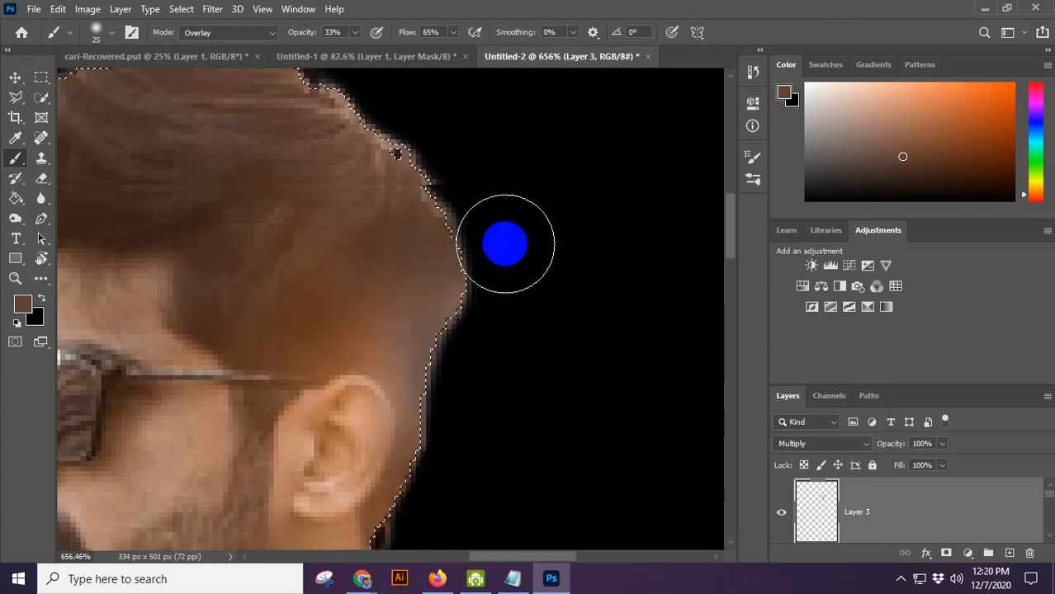
mouse_move(386, 231)
left_mouse_down()
mouse_move(307, 295)
mouse_move(325, 284)
mouse_move(403, 299)
left_mouse_up()
scroll(462, 346, "down", 2)
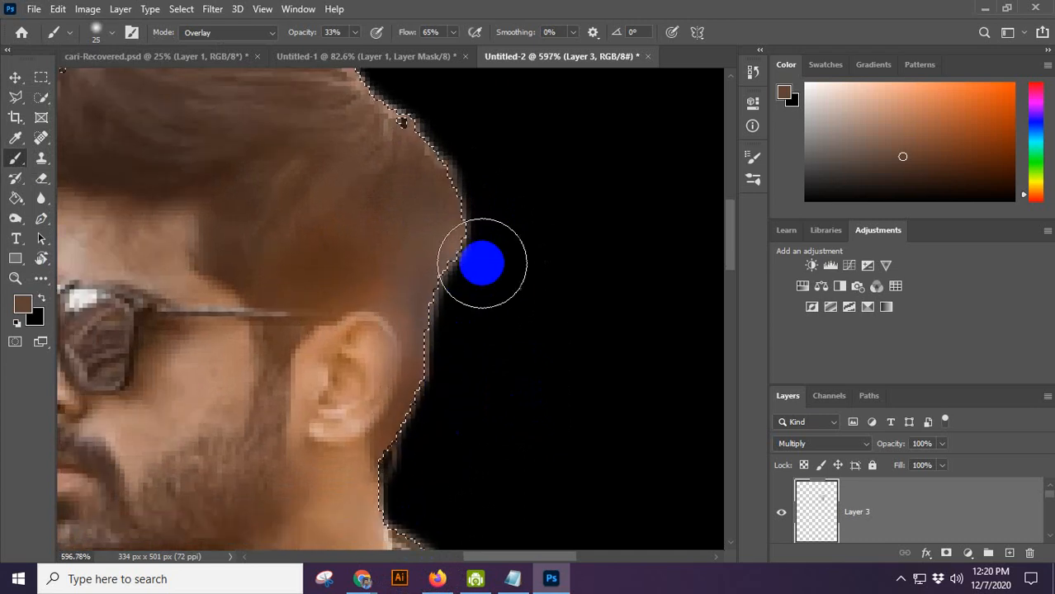
left_click(483, 268)
scroll(466, 183, "down", 2)
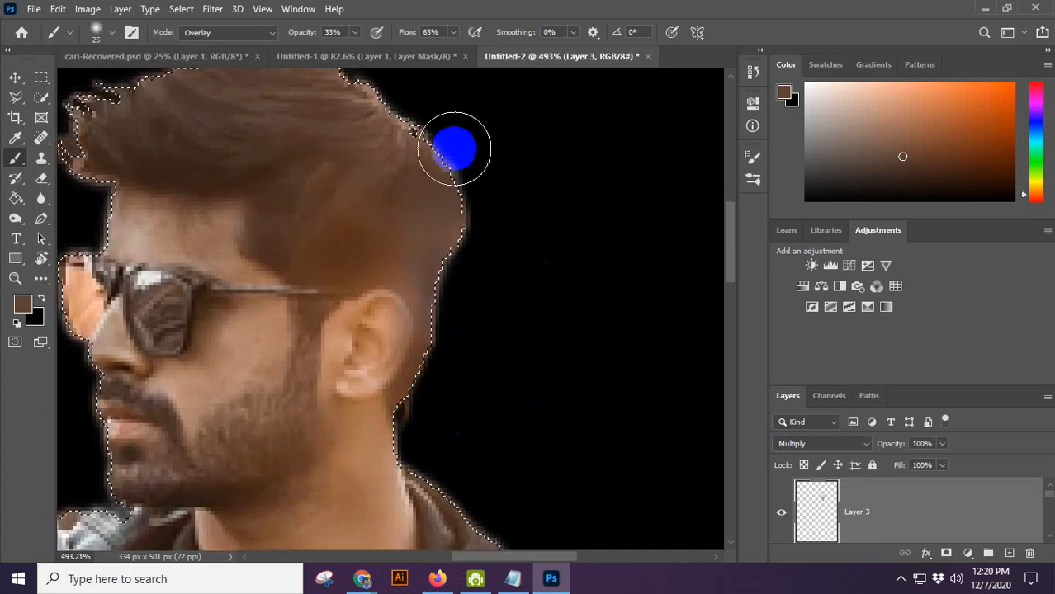
left_click(462, 254)
scroll(461, 378, "up", 2)
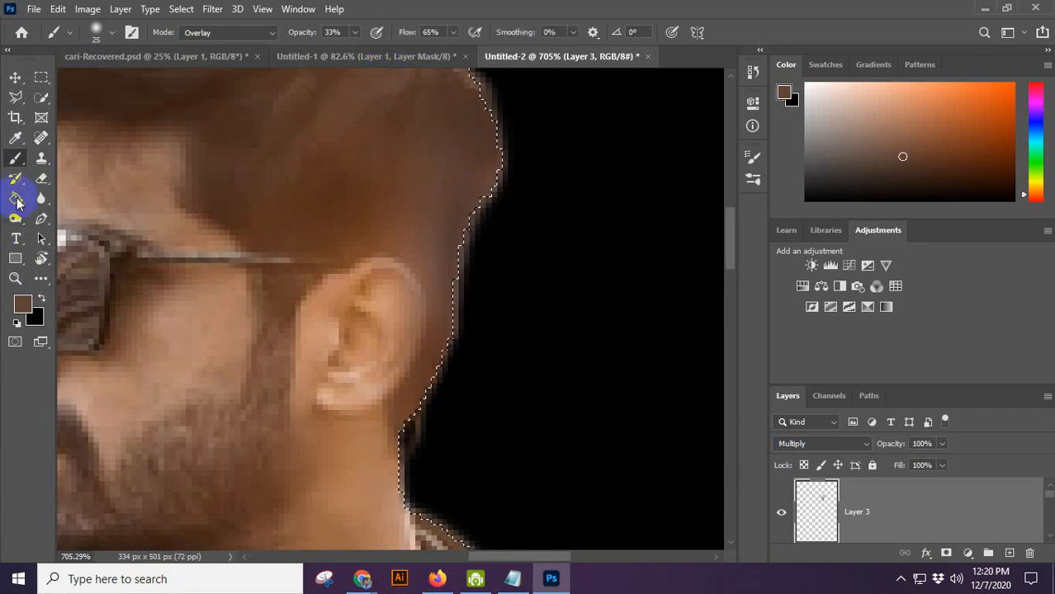
Try to erase the brown paint from the ear with a soft eraser at sizes 80 and 25, undoing each attempt.
left_click(42, 181)
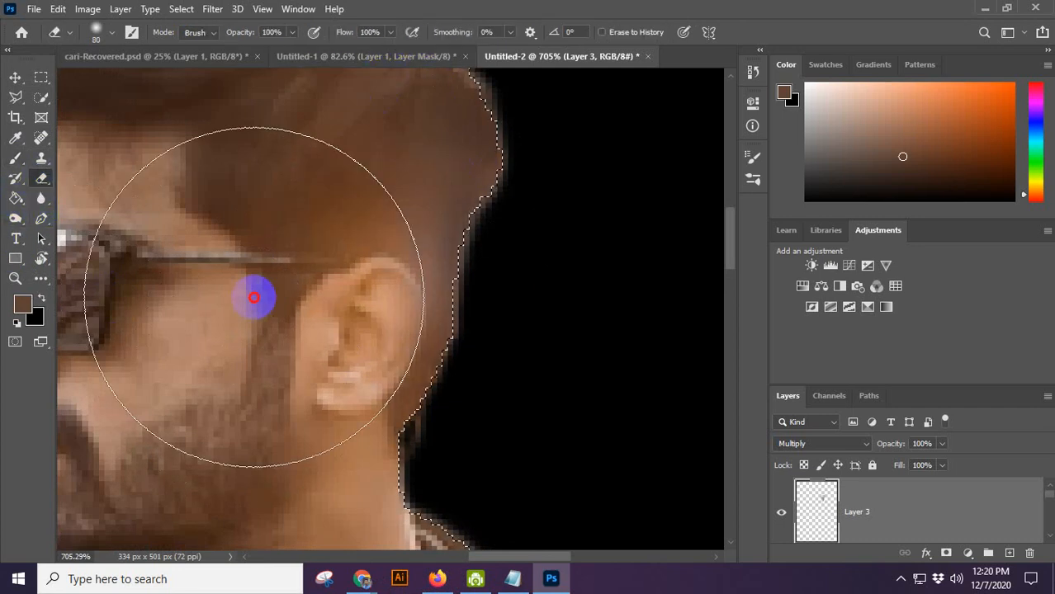
key("ctrl+z")
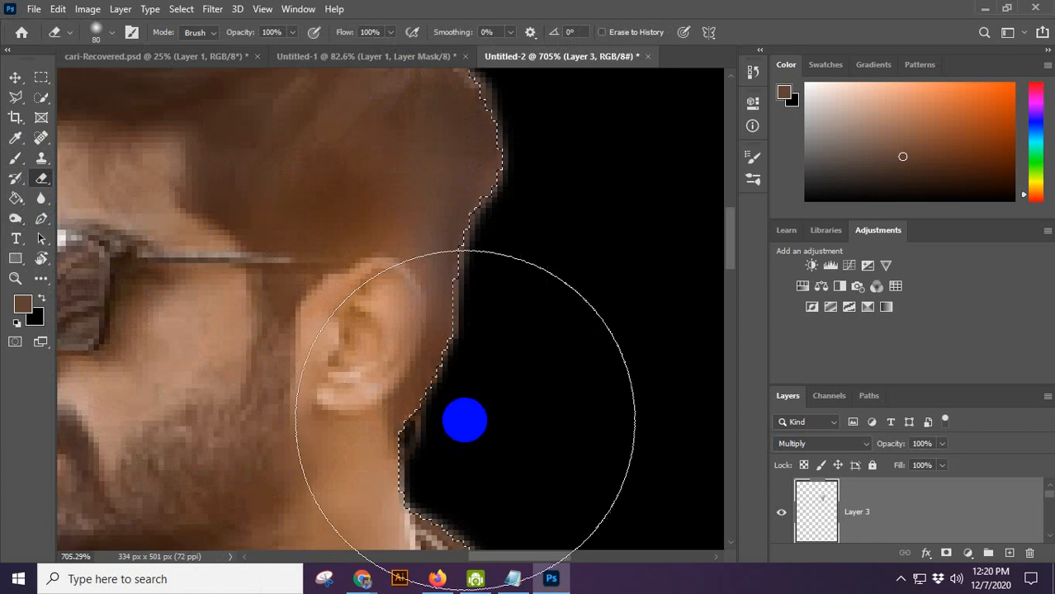
scroll(386, 336, "up", 1)
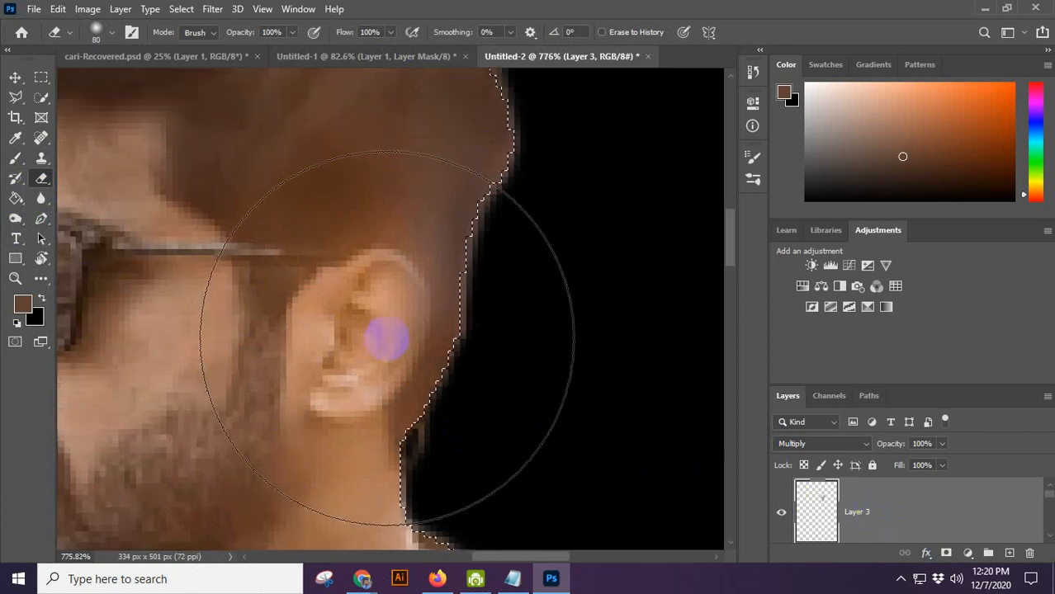
key("bracketleft")
key("bracketleft")
key("bracketleft")
key("bracketleft")
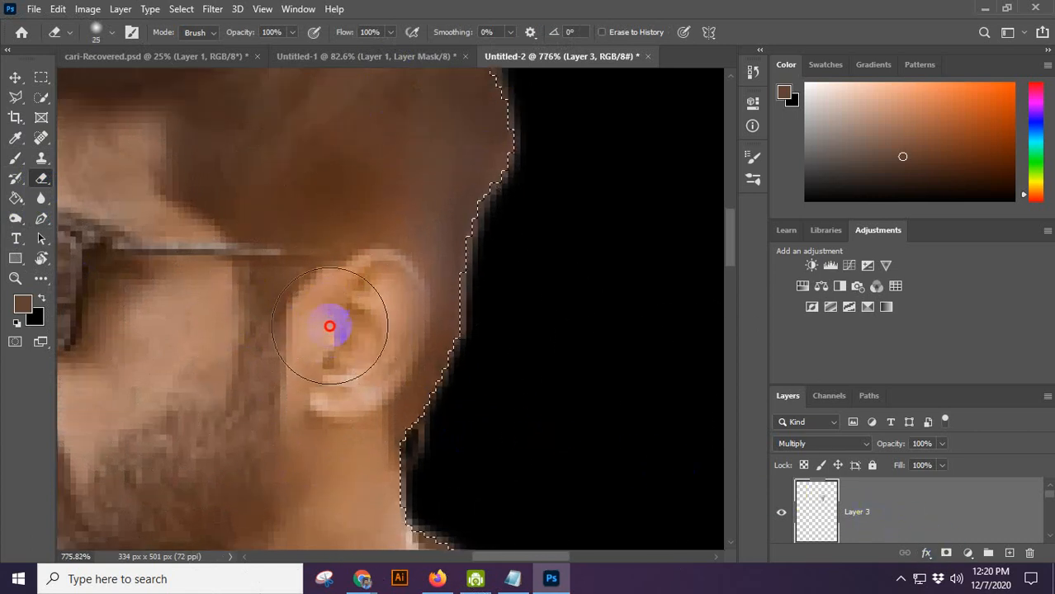
mouse_move(330, 326)
left_mouse_down()
mouse_move(348, 347)
mouse_move(331, 314)
left_mouse_up()
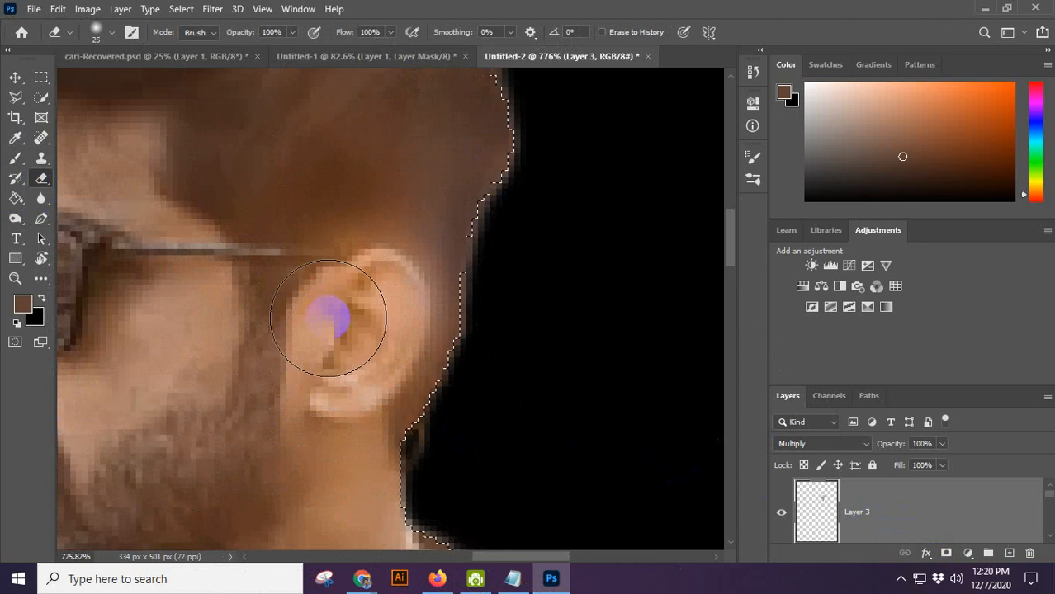
key("ctrl+z")
key("ctrl+z")
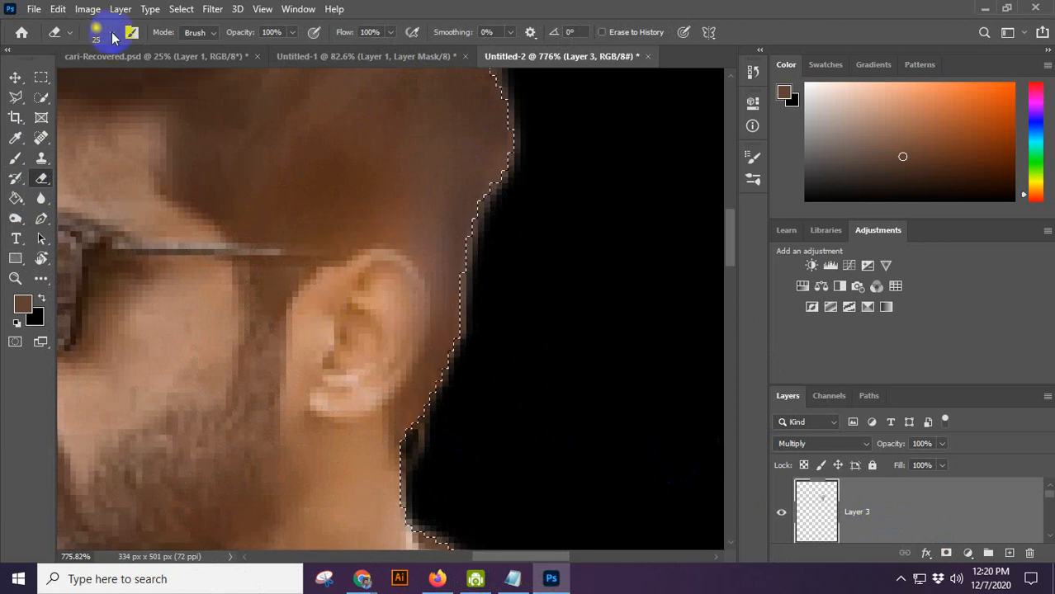
Harden the eraser tip, reduce it to size 8 and erase the brown paint covering the ear.
left_click(112, 33)
left_click_drag(98, 122, 217, 120)
mouse_move(289, 334)
left_mouse_down()
mouse_move(320, 331)
mouse_move(333, 340)
mouse_move(341, 302)
mouse_move(338, 344)
left_mouse_up()
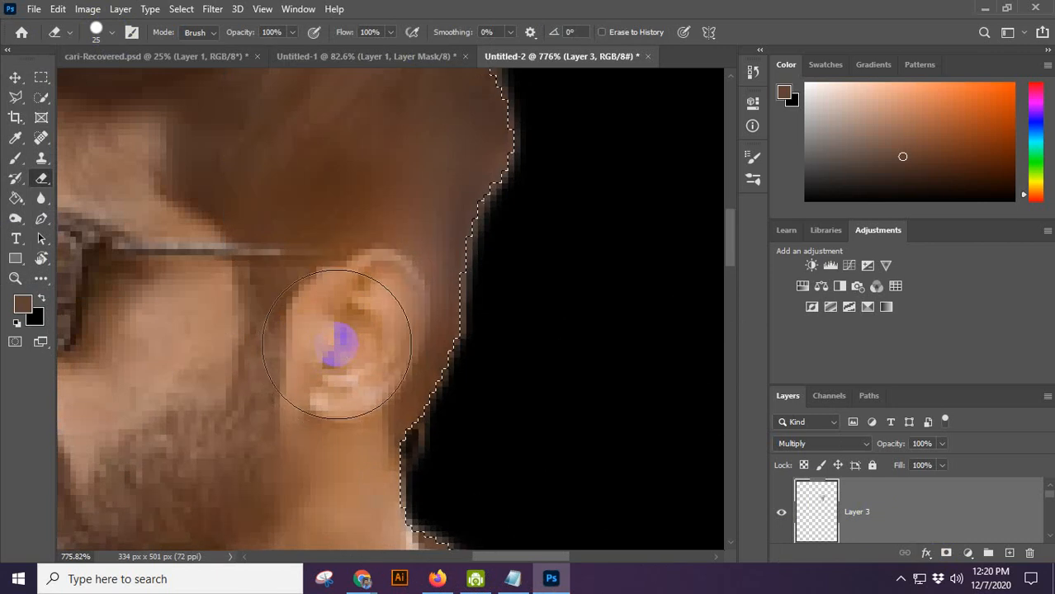
key("[")
key("[")
key("[")
key("[")
mouse_move(351, 299)
left_mouse_down()
mouse_move(382, 284)
mouse_move(397, 306)
mouse_move(391, 357)
left_mouse_up()
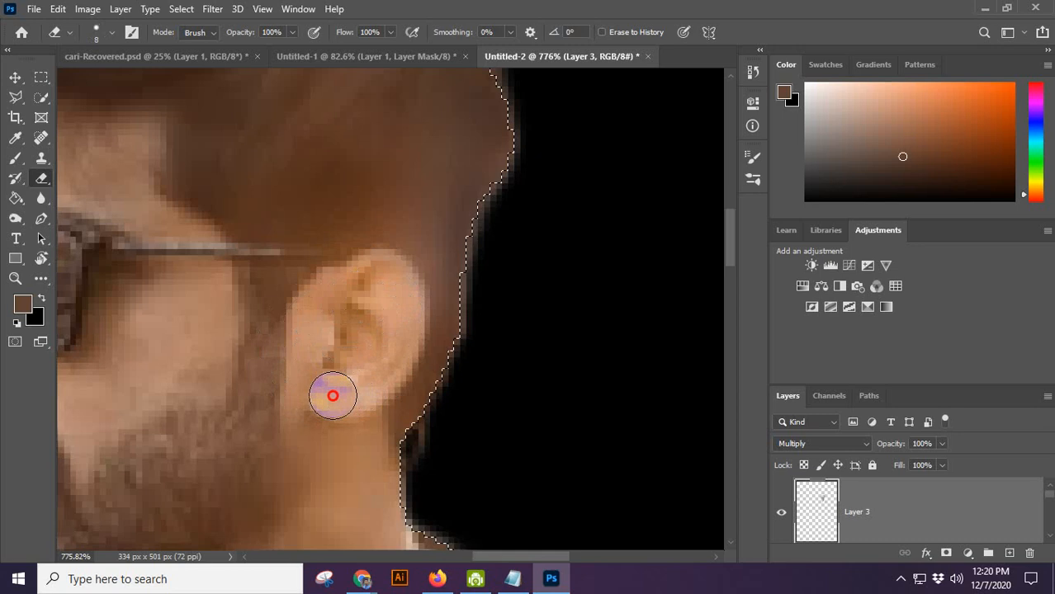
left_click_drag(333, 396, 375, 291)
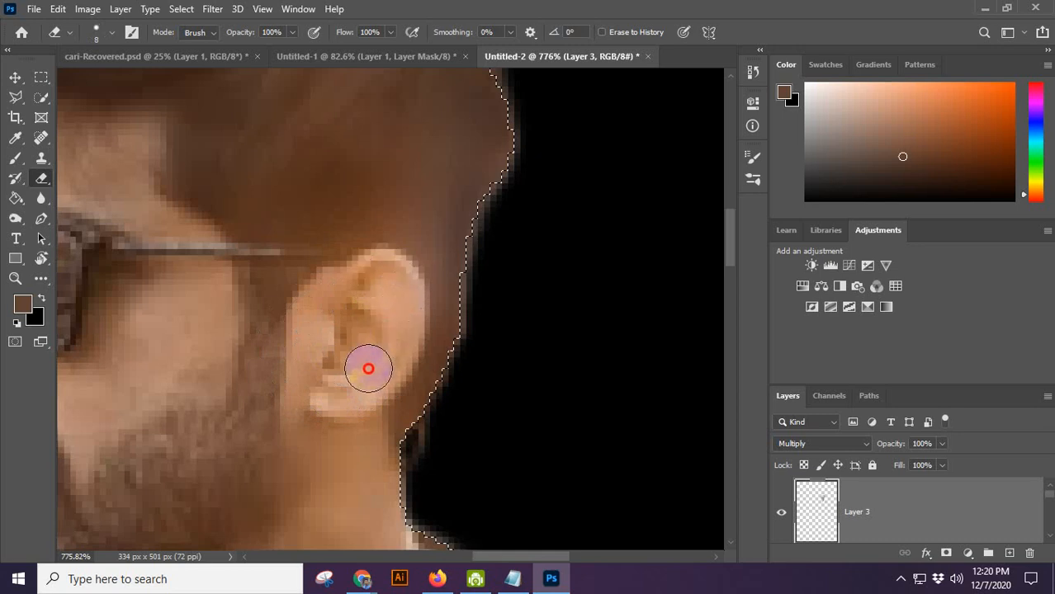
mouse_move(384, 313)
left_mouse_down()
mouse_move(352, 306)
mouse_move(318, 360)
mouse_move(365, 283)
mouse_move(330, 300)
left_mouse_up()
scroll(403, 238, "down", 5)
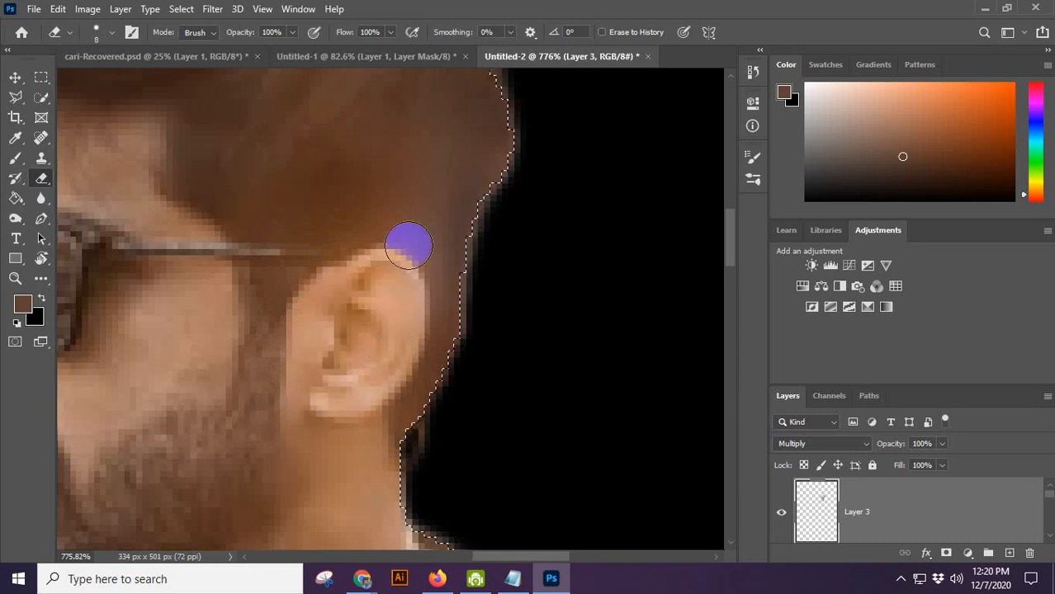
Deselect the cutout's outline and lower Layer 3's opacity to 71%.
scroll(450, 213, "up", 2)
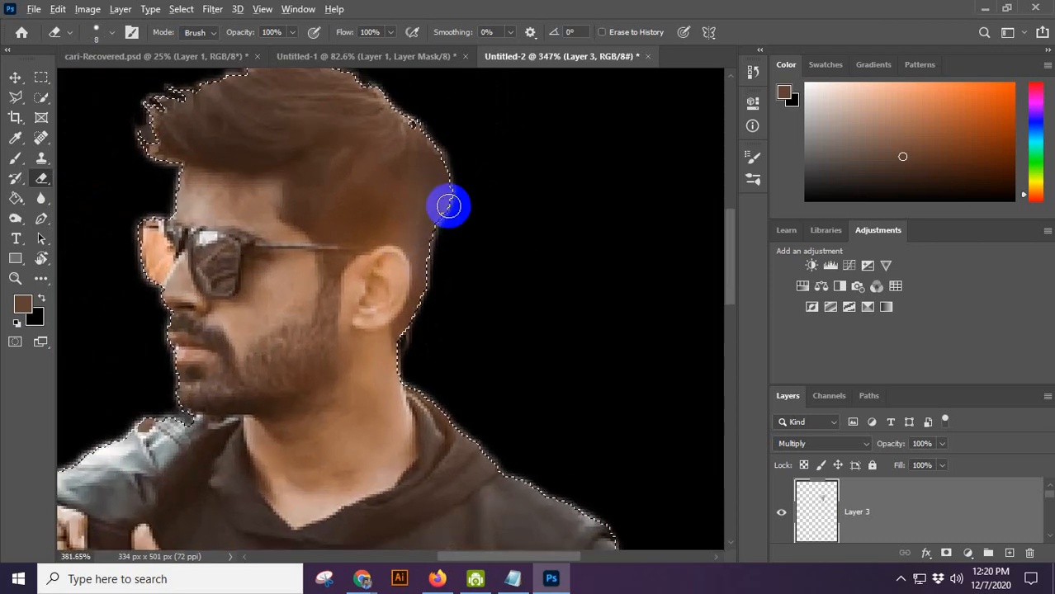
key("ctrl+d")
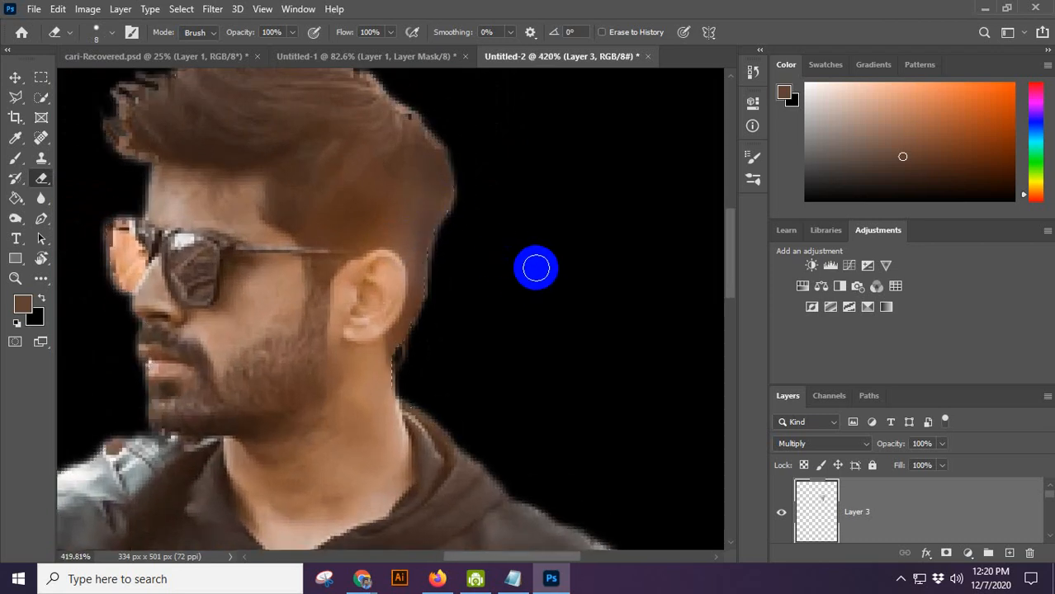
scroll(519, 245, "down", 1)
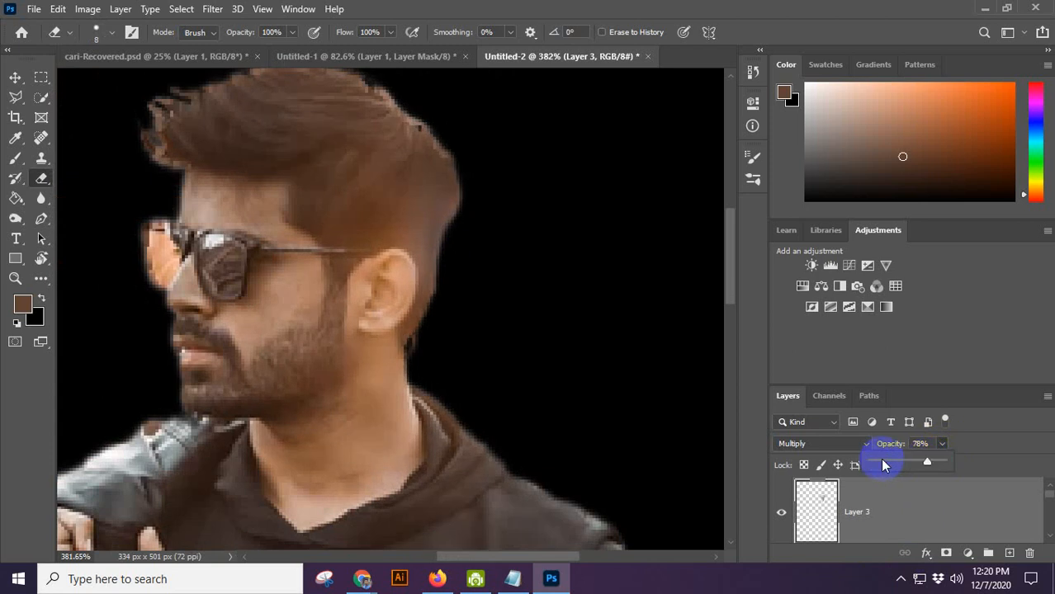
left_click_drag(936, 472, 922, 464)
Brush more brown over the remaining light hair above and behind the ear, using brush sizes 15 and 25.
scroll(387, 229, "up", 3)
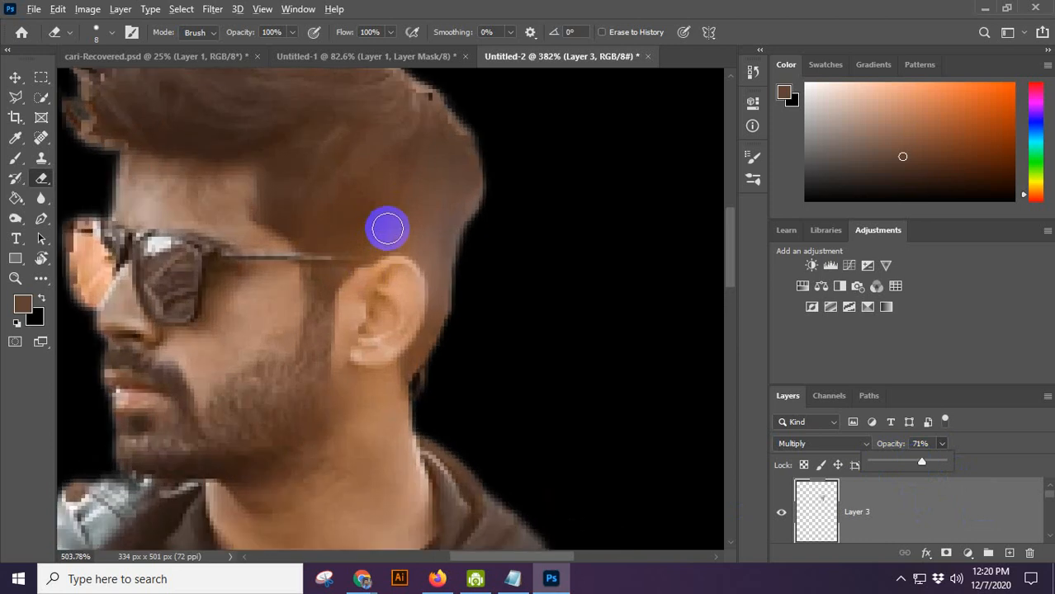
left_click_drag(410, 229, 397, 232)
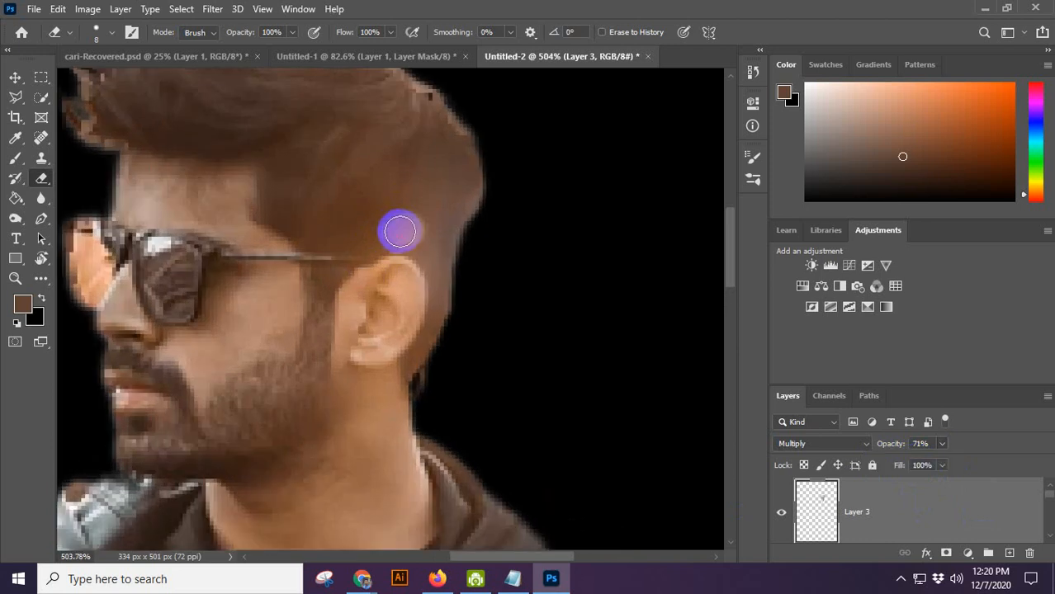
left_click(14, 159)
mouse_move(438, 216)
left_mouse_down()
mouse_move(378, 225)
mouse_move(413, 231)
left_mouse_up()
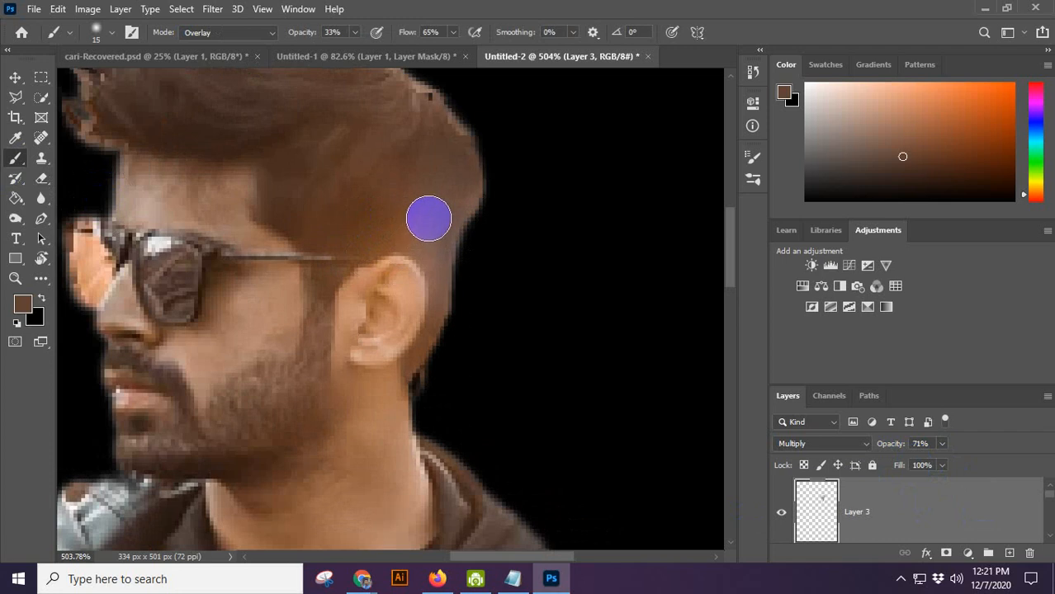
mouse_move(419, 216)
left_mouse_down()
mouse_move(395, 210)
mouse_move(409, 221)
left_mouse_up()
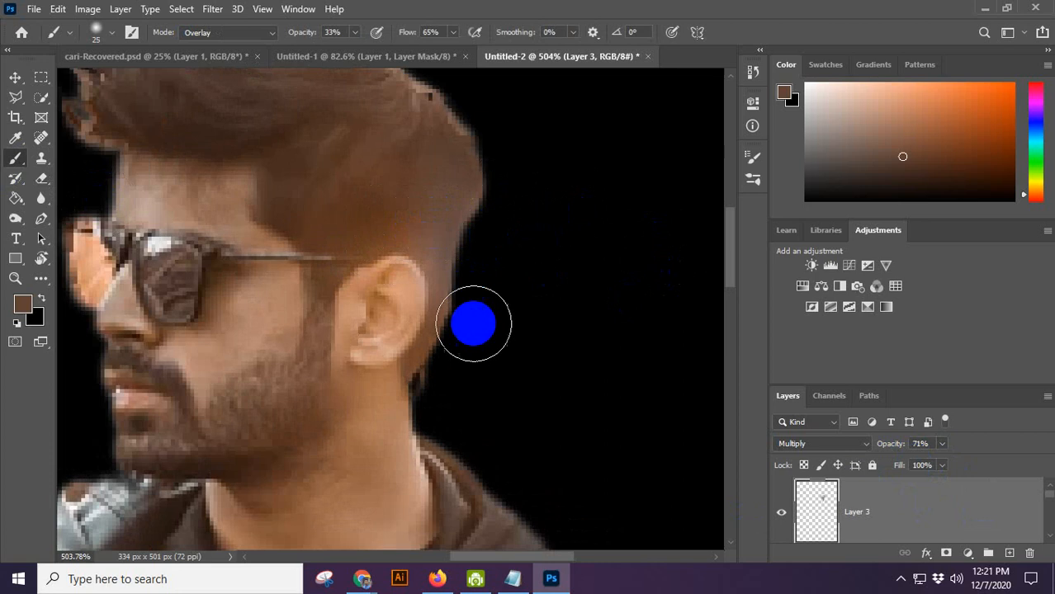
left_click_drag(500, 193, 482, 207)
scroll(545, 307, "down", 3)
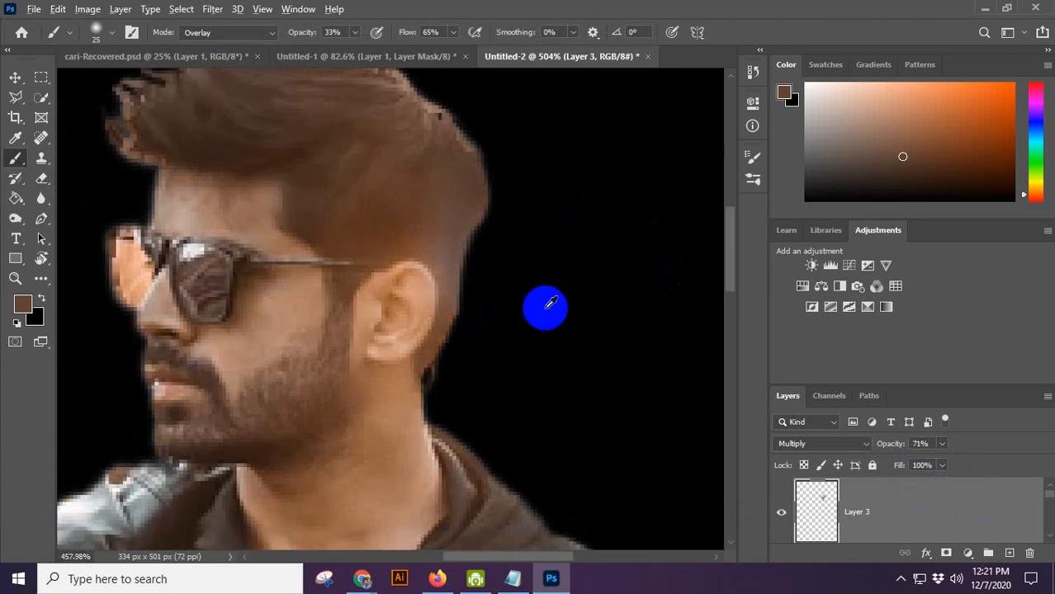
left_click_drag(499, 288, 480, 364)
scroll(532, 266, "down", 2)
scroll(525, 272, "down", 2)
scroll(484, 299, "up", 3)
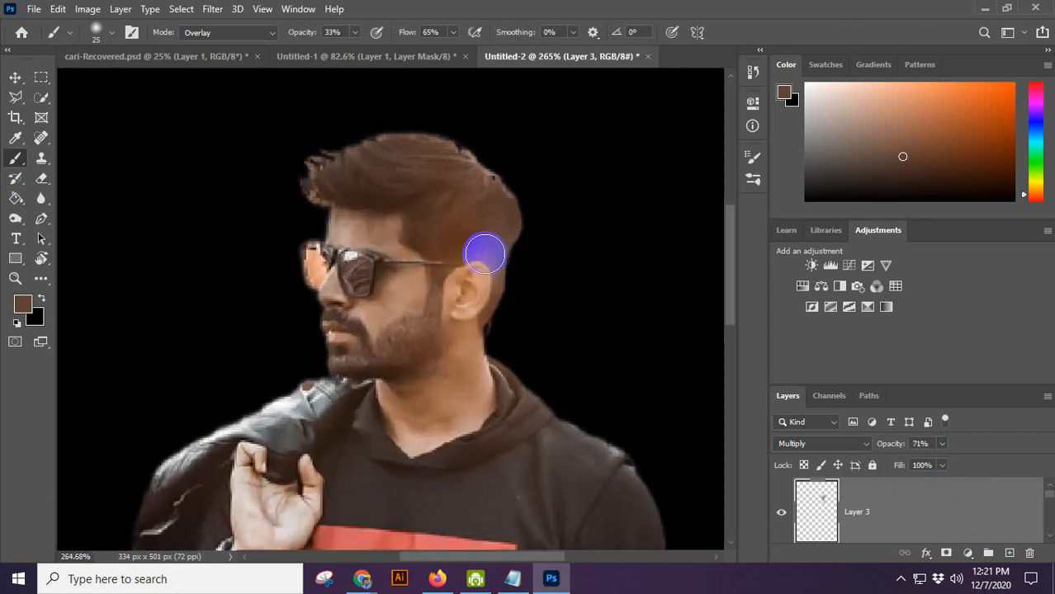
Extend the brown Overlay brushing along the back, crown and front of the hair.
mouse_move(515, 190)
left_mouse_down()
mouse_move(472, 150)
mouse_move(427, 134)
mouse_move(312, 152)
mouse_move(285, 187)
mouse_move(467, 197)
mouse_move(494, 183)
mouse_move(449, 241)
mouse_move(542, 245)
left_mouse_up()
scroll(538, 181, "down", 1)
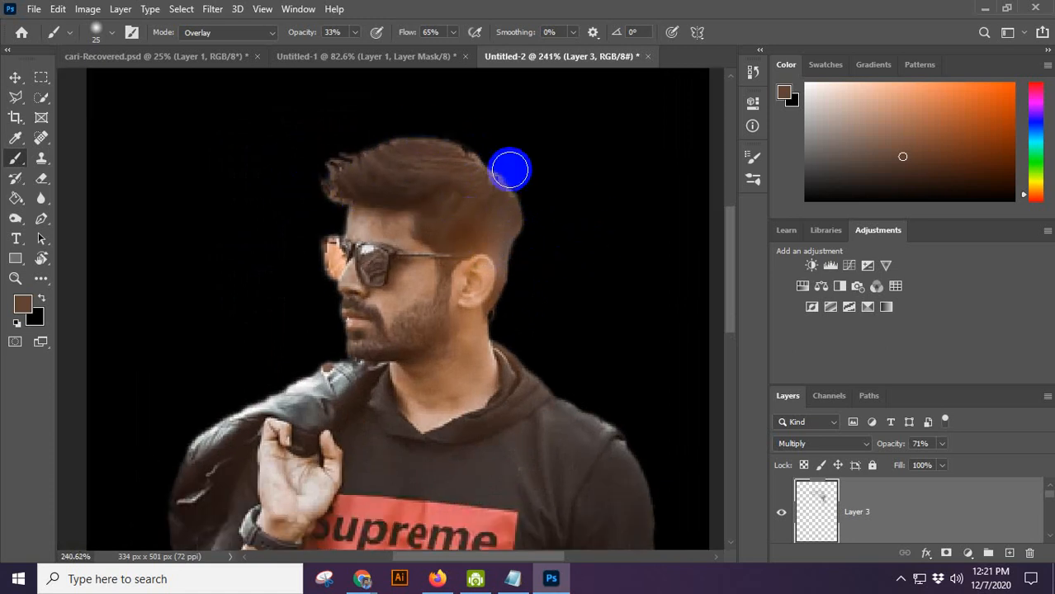
mouse_move(466, 152)
left_mouse_down()
mouse_move(506, 174)
mouse_move(529, 203)
mouse_move(488, 145)
mouse_move(429, 127)
mouse_move(362, 130)
mouse_move(341, 145)
mouse_move(324, 174)
mouse_move(329, 167)
mouse_move(350, 201)
left_mouse_up()
scroll(520, 142, "down", 1)
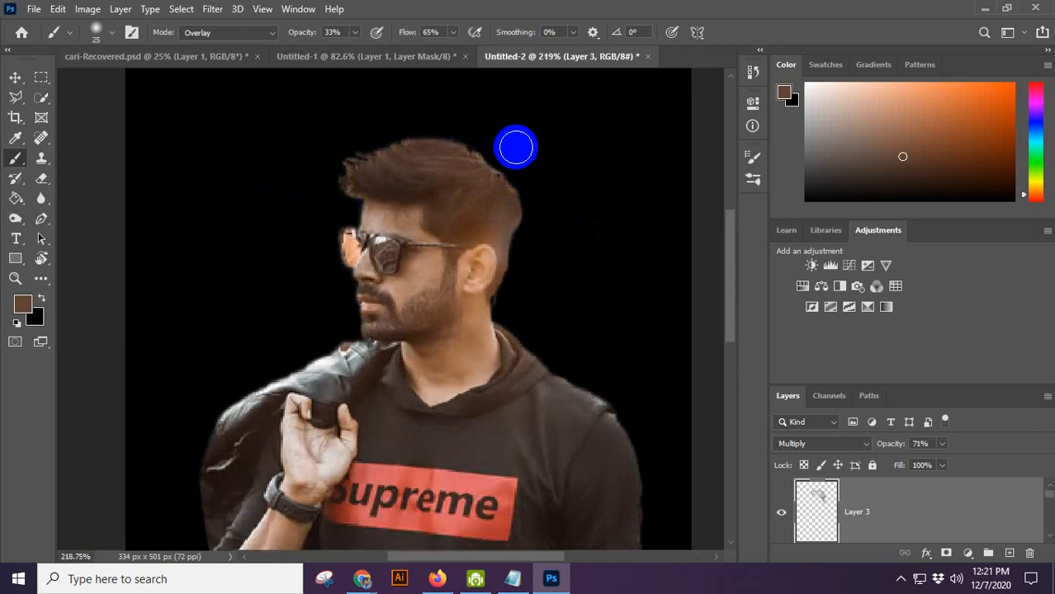
scroll(329, 239, "up", 1)
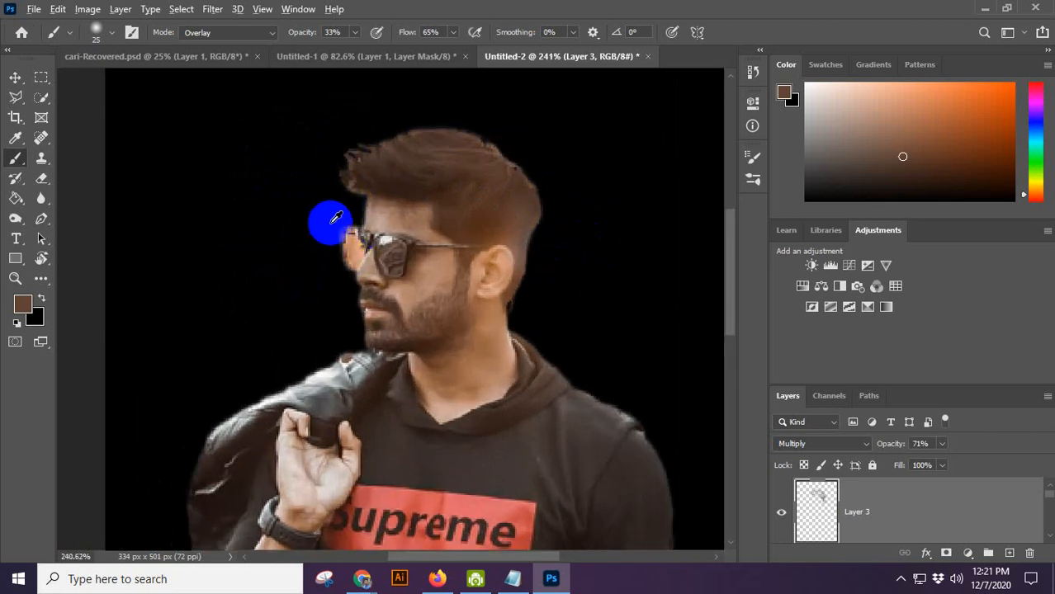
scroll(330, 222, "down", 2)
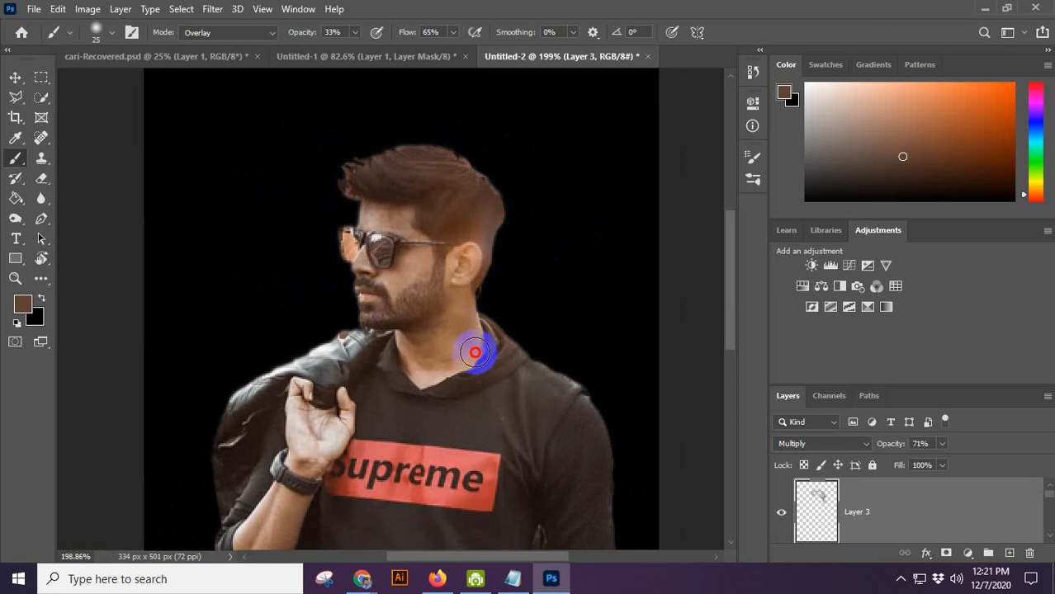
Brush brown over the lower neck and desaturate the same area with the Sponge tool enlarged to size 30.
mouse_move(475, 353)
left_mouse_down()
mouse_move(464, 281)
mouse_move(458, 336)
mouse_move(480, 320)
mouse_move(478, 304)
mouse_move(468, 362)
left_mouse_up()
scroll(479, 340, "up", 3)
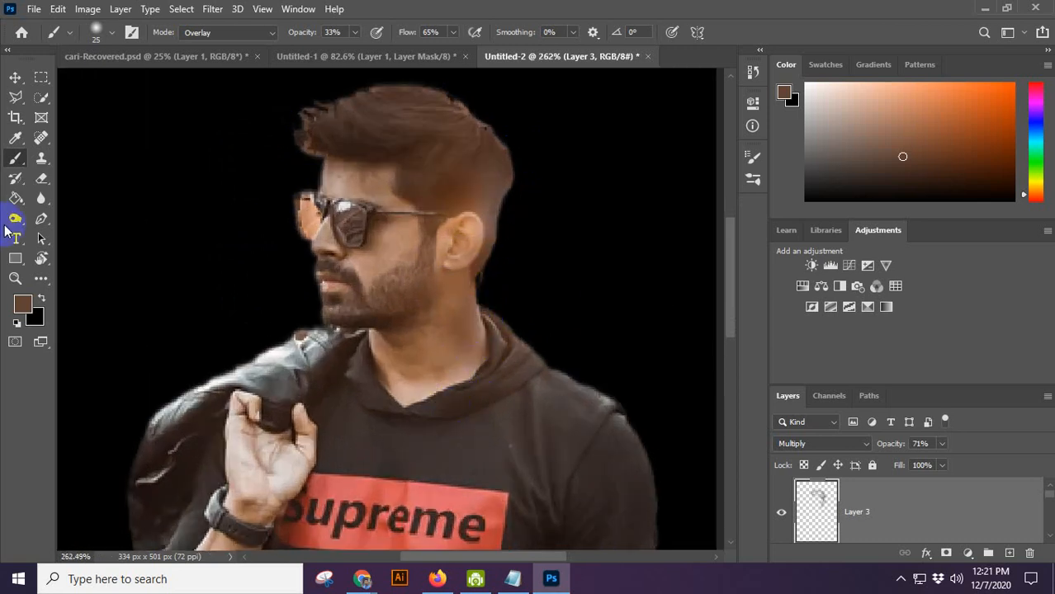
right_click(16, 198)
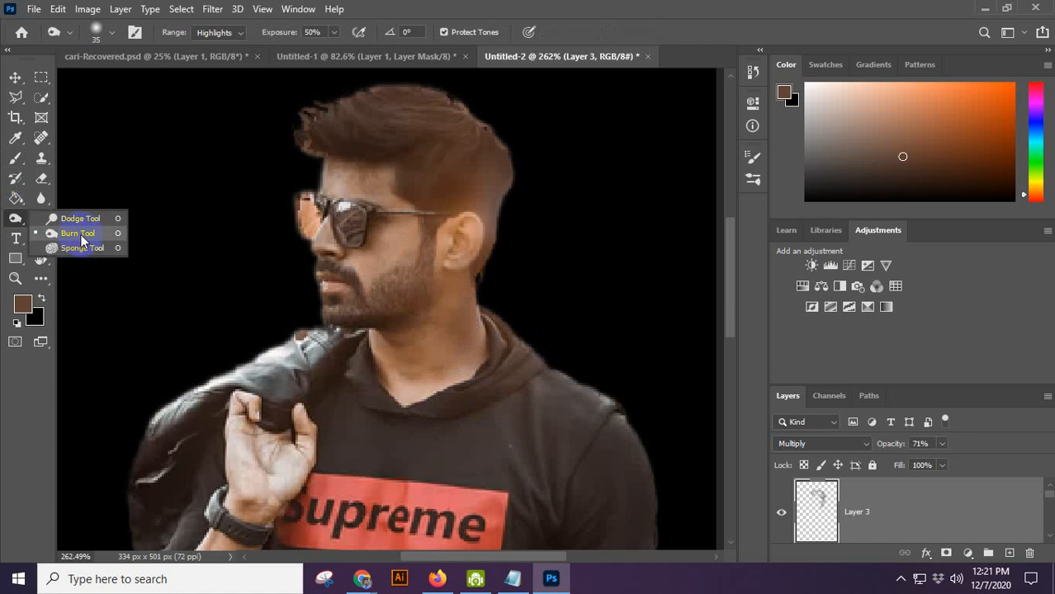
left_click(79, 244)
mouse_move(448, 317)
left_mouse_down()
mouse_move(429, 392)
mouse_move(435, 339)
left_mouse_up()
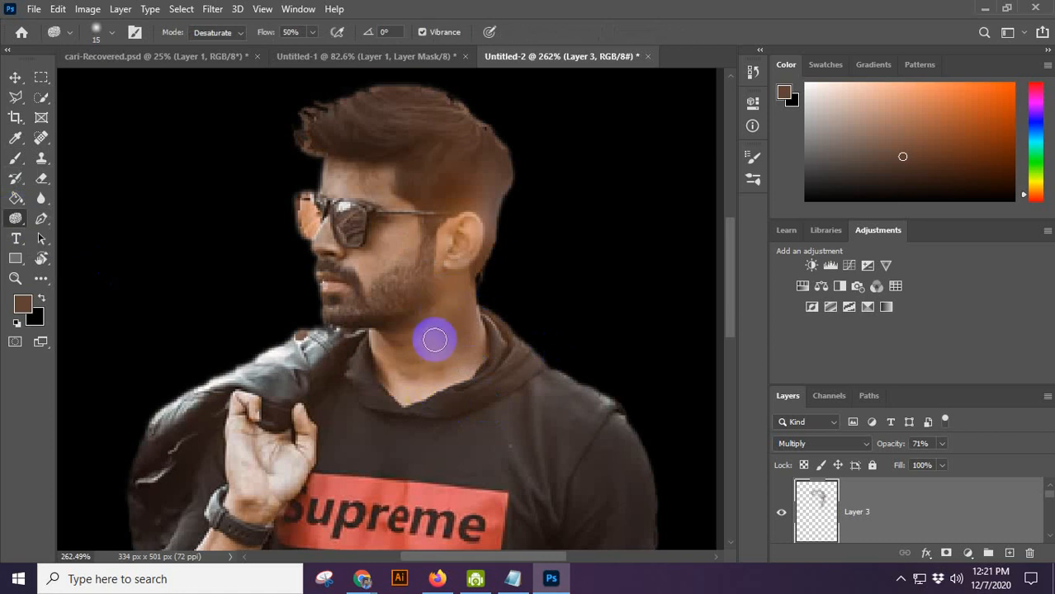
left_click(538, 350)
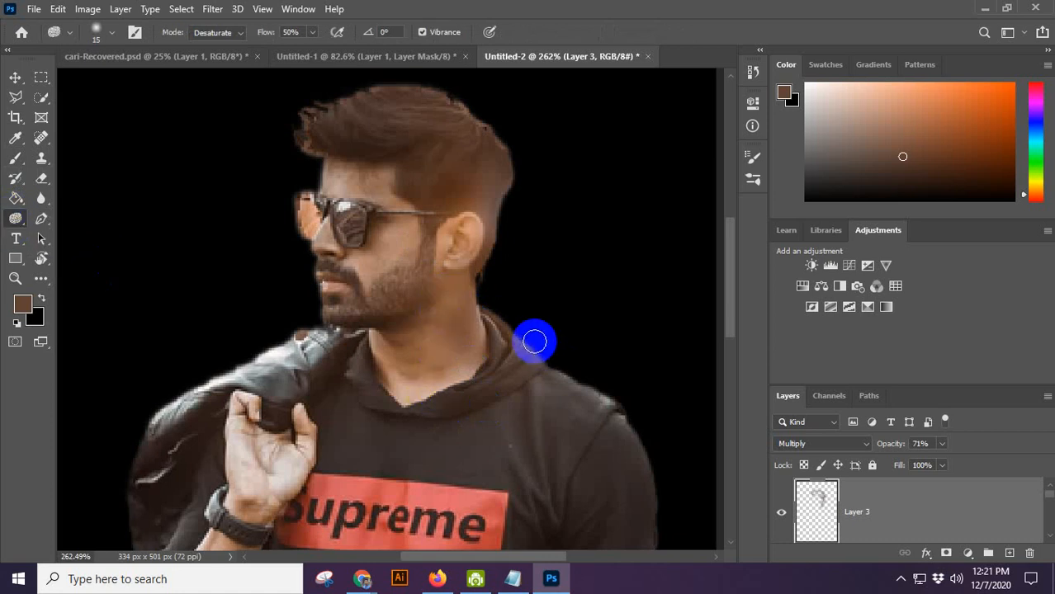
key("bracketright")
key("bracketright")
left_click(469, 343)
left_click_drag(455, 329, 438, 375)
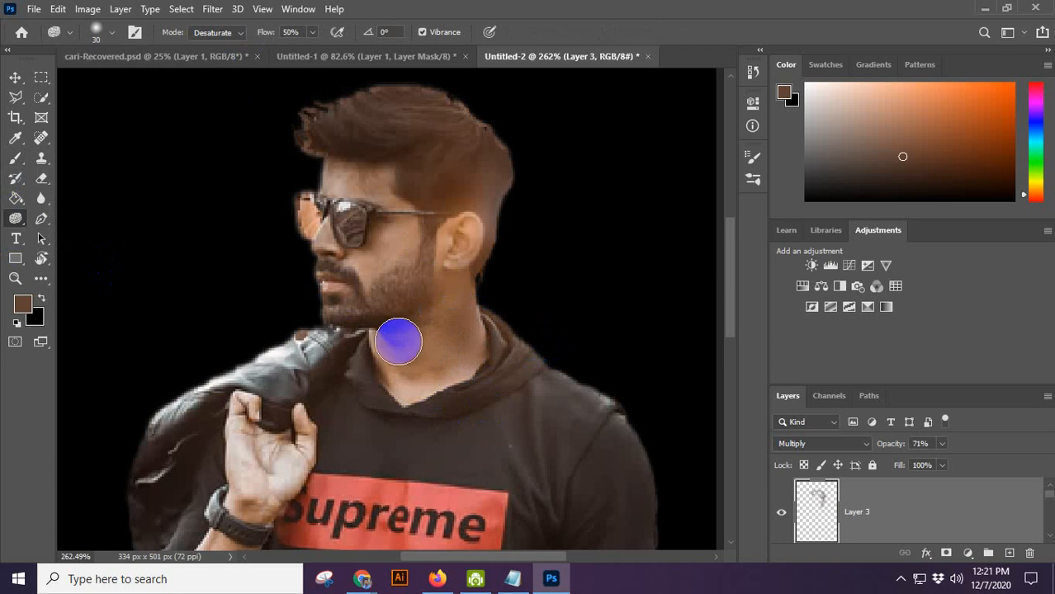
Burn the neck with the Burn tool, first on the Highlights range and again on Midtones.
right_click(15, 219)
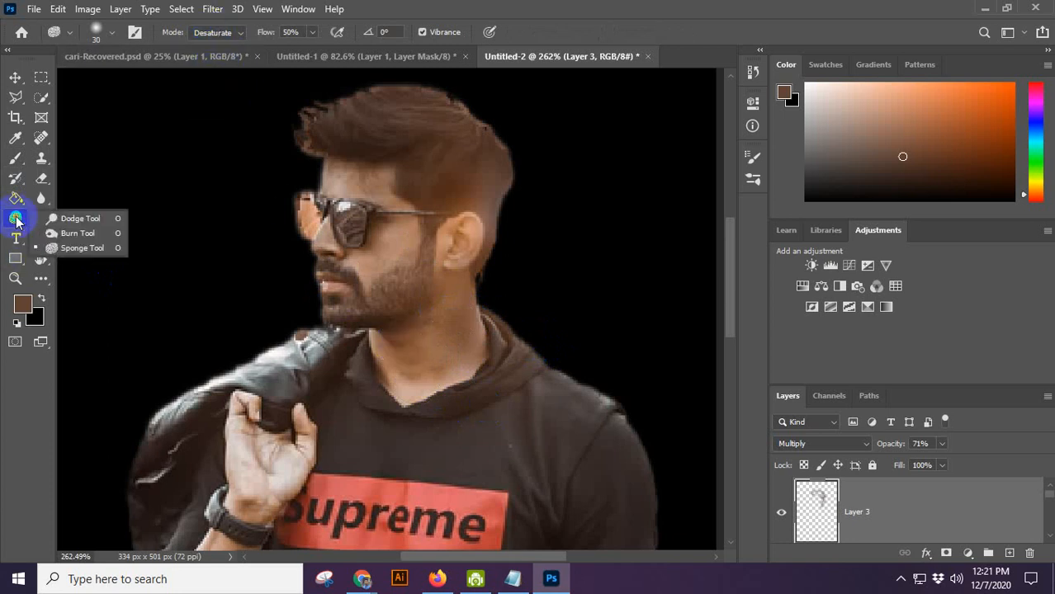
left_click(78, 234)
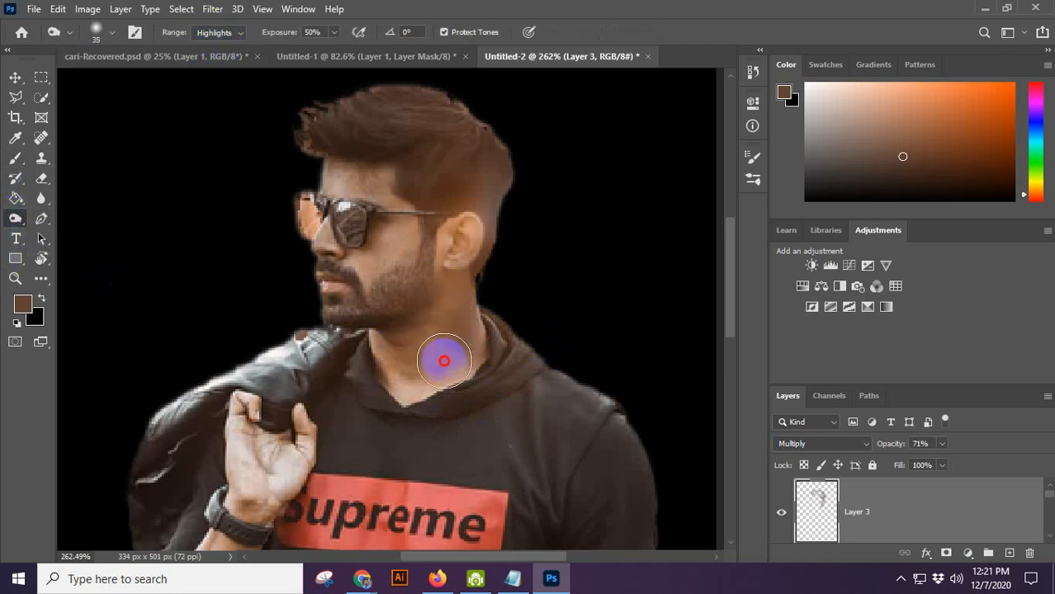
mouse_move(444, 361)
left_mouse_down()
mouse_move(453, 329)
mouse_move(448, 362)
mouse_move(369, 242)
left_mouse_up()
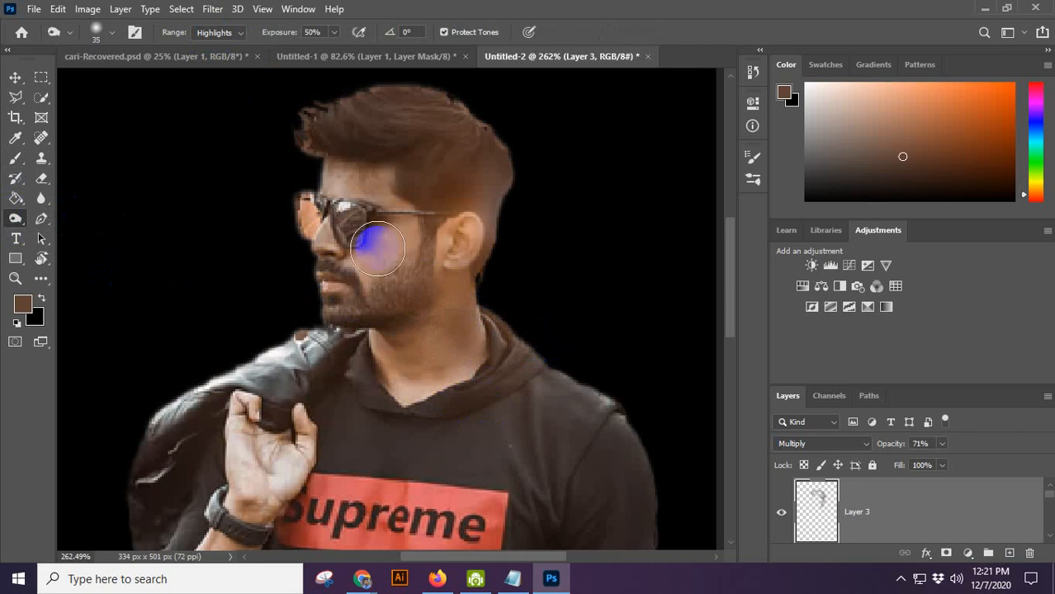
left_click(217, 32)
left_click(223, 61)
left_click(444, 350)
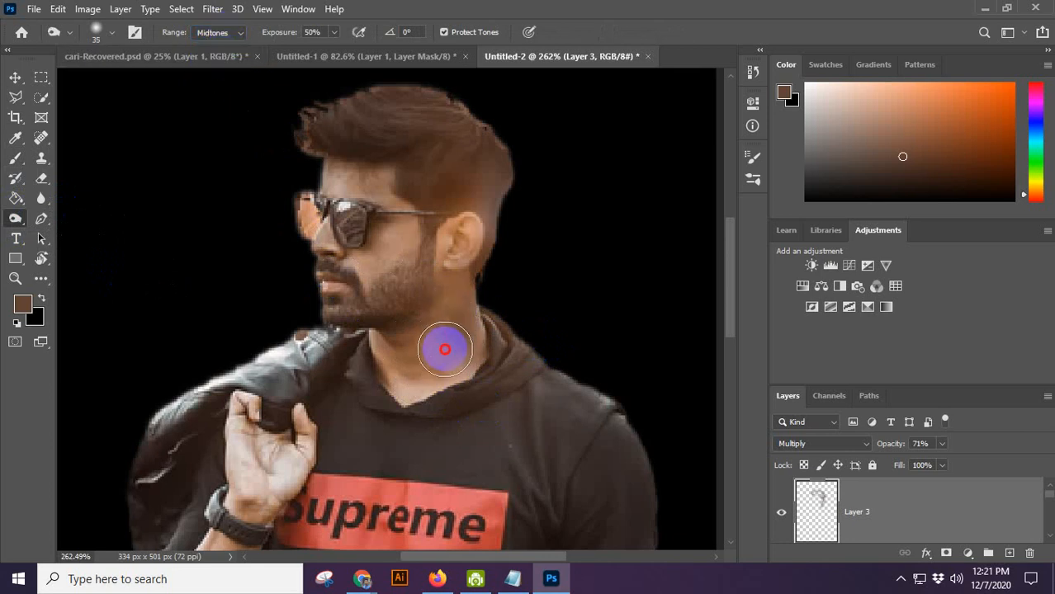
mouse_move(440, 354)
left_mouse_down()
mouse_move(443, 365)
mouse_move(455, 317)
mouse_move(453, 415)
left_mouse_up()
scroll(602, 261, "down", 4)
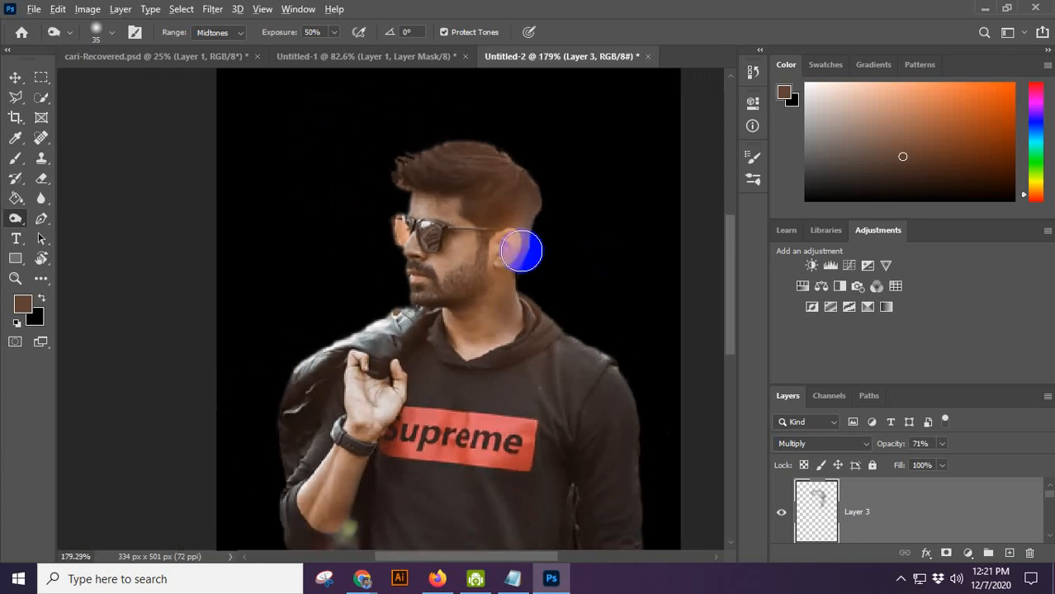
Burn the ear on the Midtones range, and repeat the strokes with the range set to Highlights.
scroll(519, 250, "up", 3)
scroll(520, 237, "up", 3)
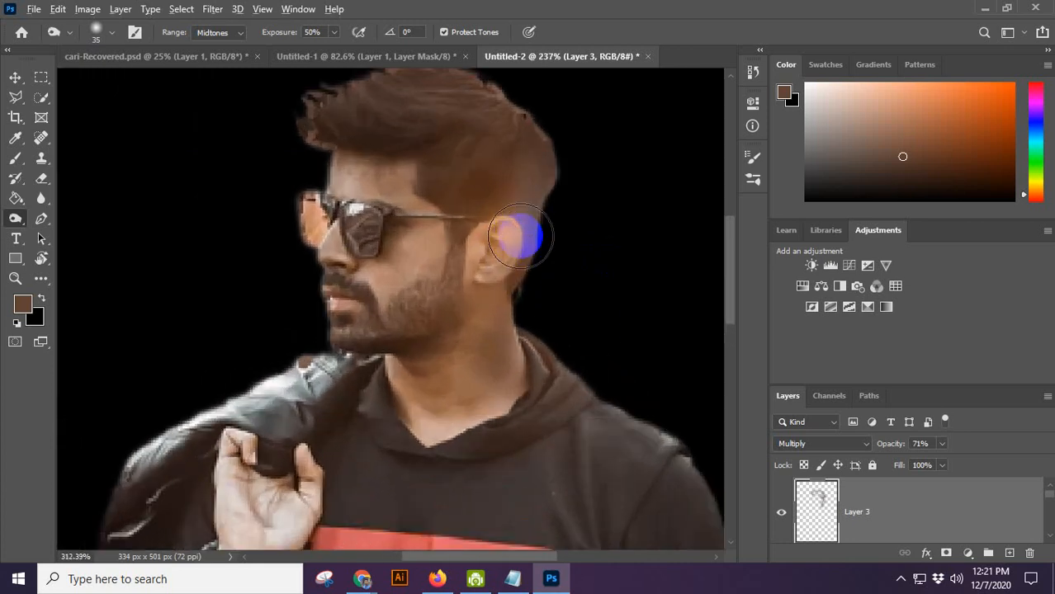
left_click_drag(516, 212, 505, 264)
left_click(218, 33)
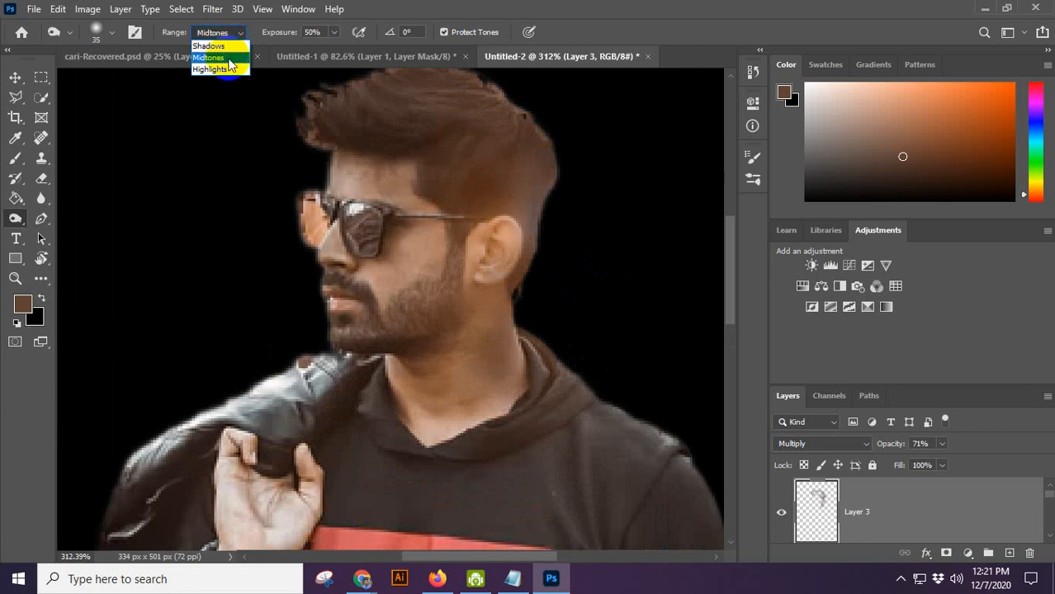
left_click(217, 69)
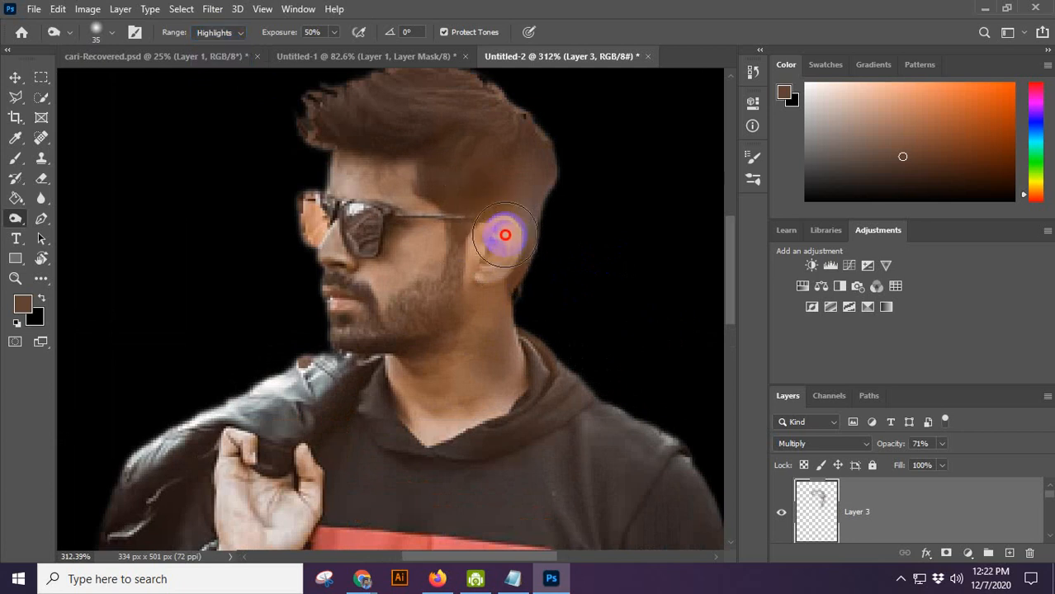
left_click_drag(518, 202, 499, 276)
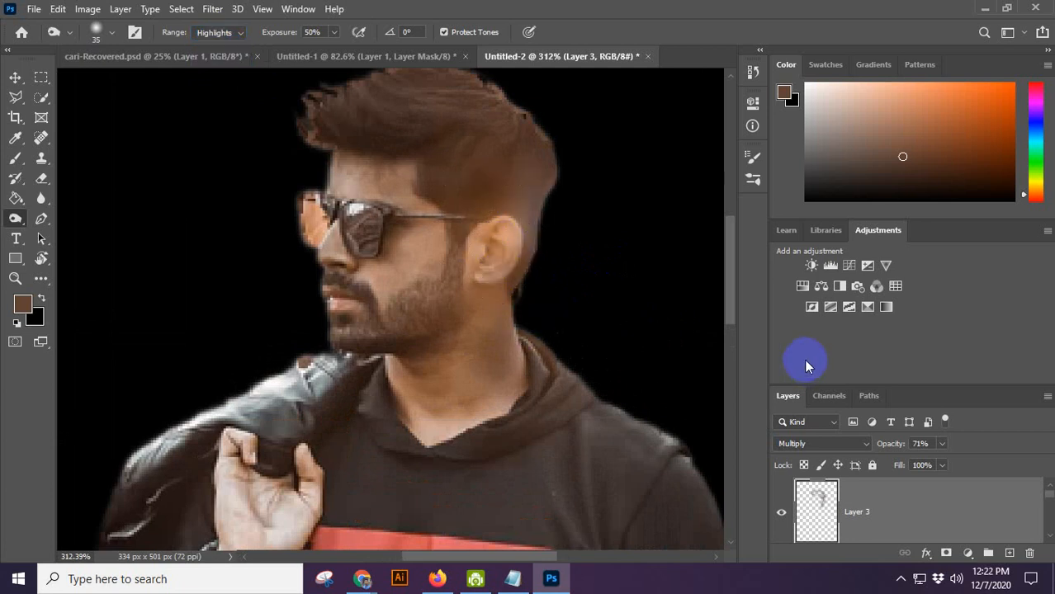
Try Color Burn as Layer 3's blend mode while burning over the ear.
left_click(801, 443)
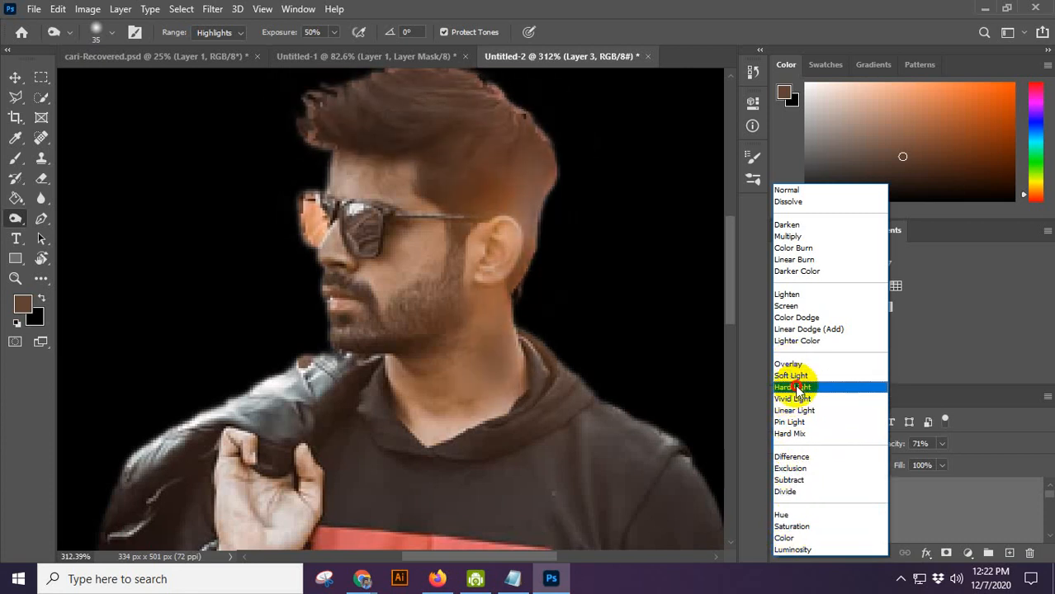
left_click(790, 248)
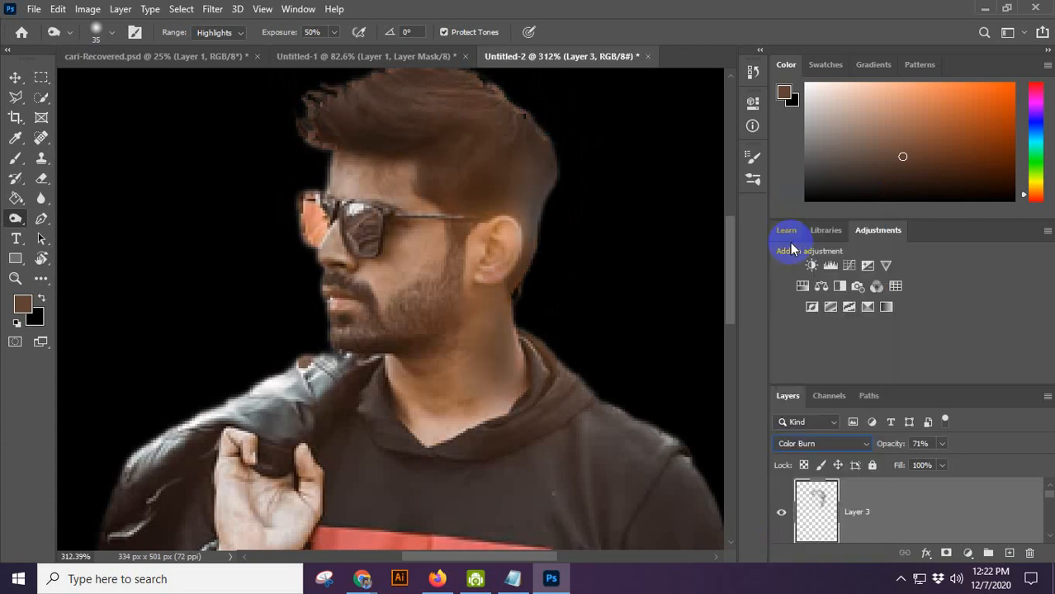
mouse_move(492, 246)
left_mouse_down()
mouse_move(500, 311)
mouse_move(517, 235)
left_mouse_up()
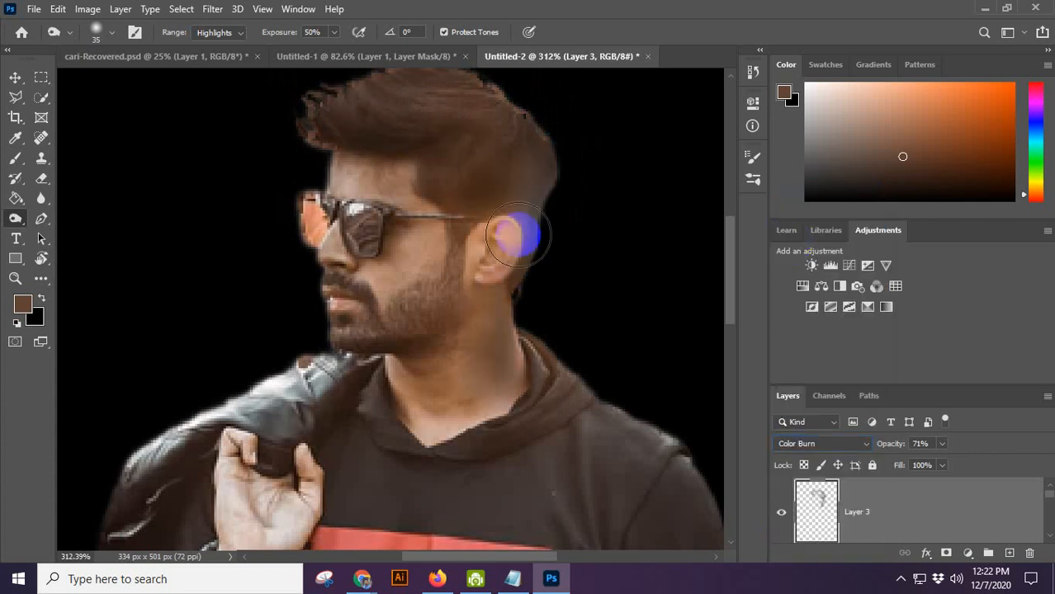
scroll(529, 244, "down", 5)
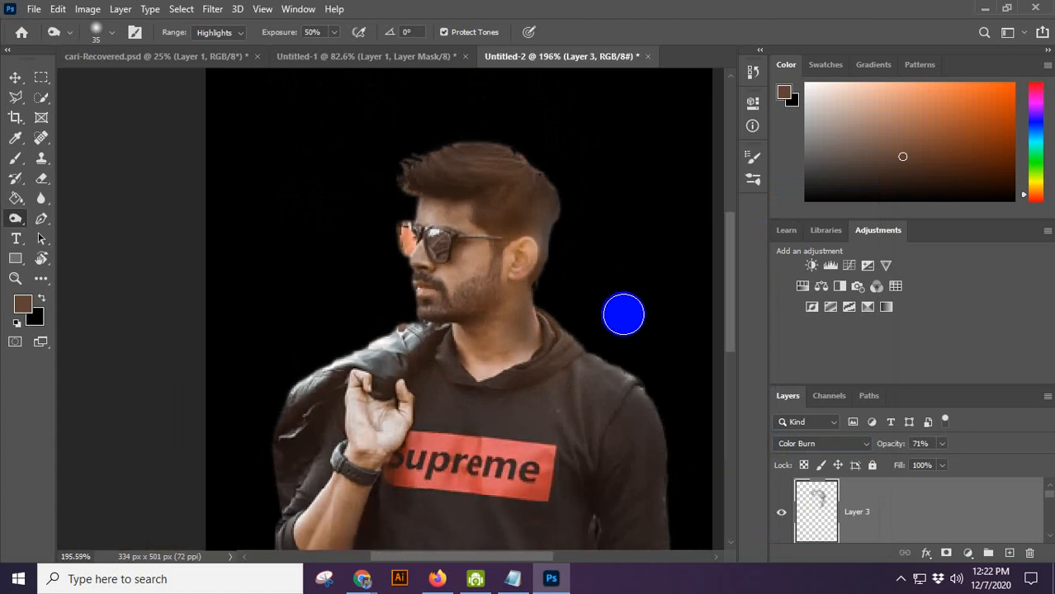
scroll(604, 299, "down", 1)
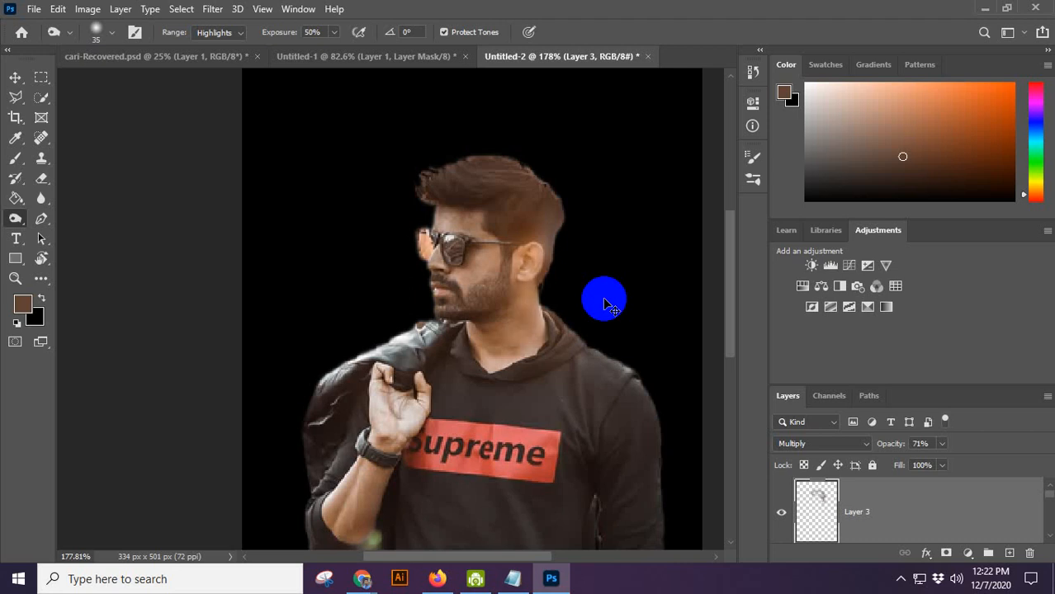
Burn the area behind the ear and the hair just above it on the Highlights range.
scroll(555, 313, "down", 3)
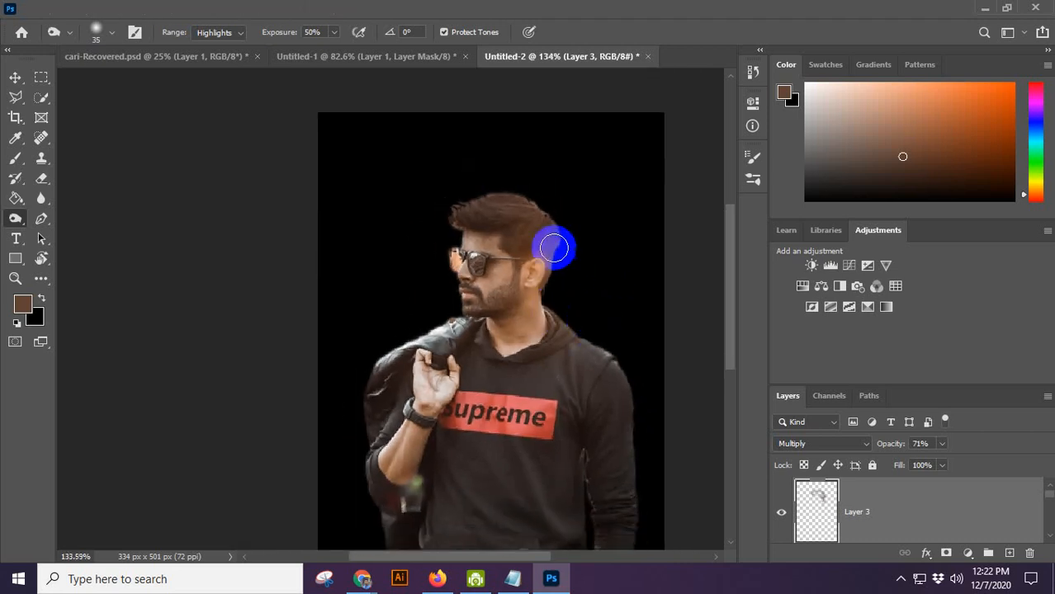
scroll(551, 243, "up", 3)
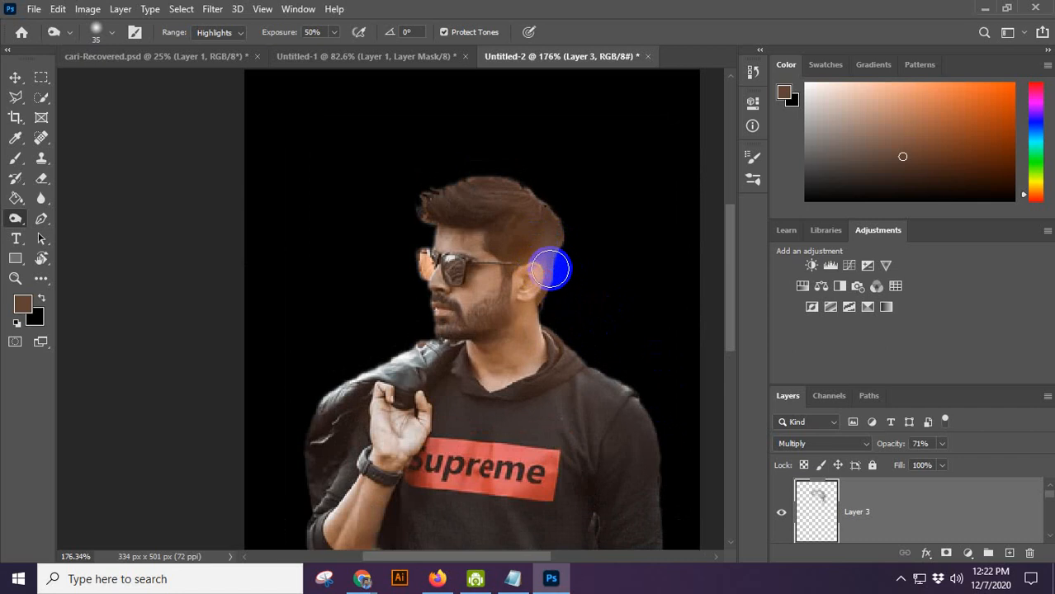
left_click_drag(551, 269, 538, 239)
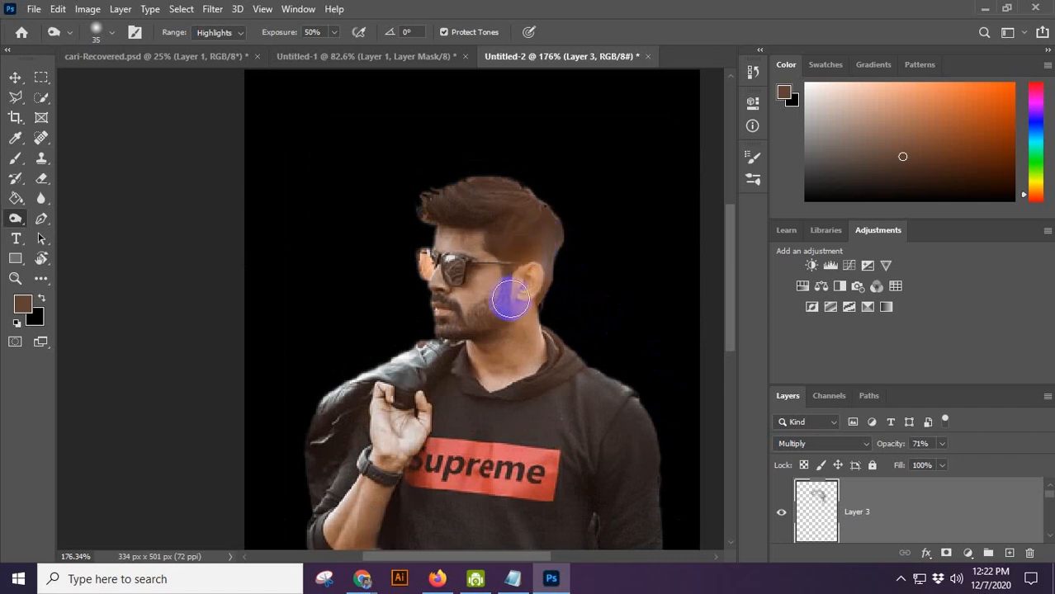
Brush more brown in Overlay mode over the hair above the ear and along the back of the head.
scroll(559, 246, "up", 3)
key("b")
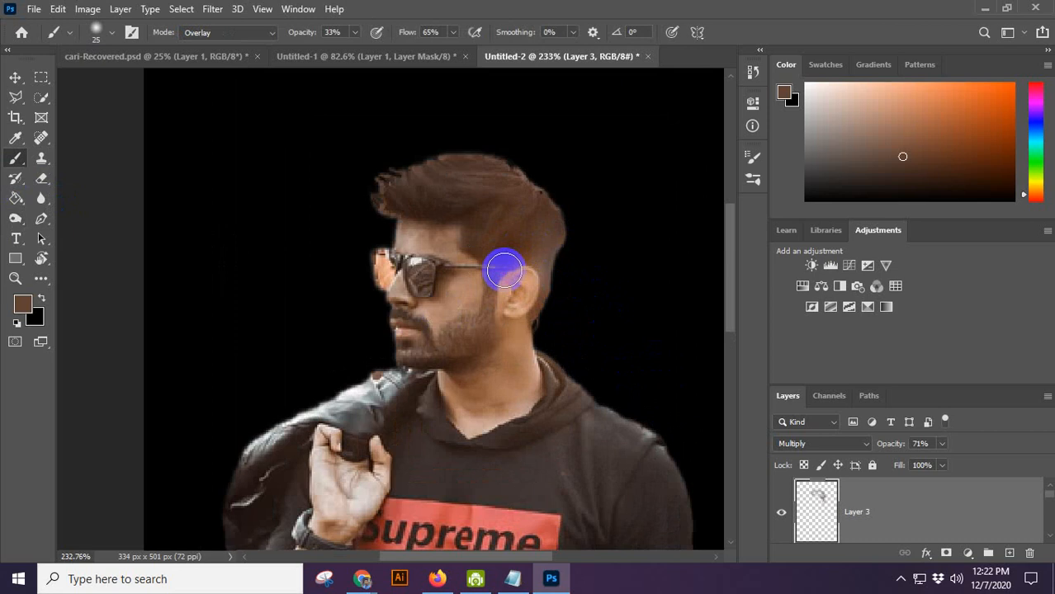
mouse_move(504, 270)
left_mouse_down()
mouse_move(560, 258)
mouse_move(518, 232)
mouse_move(556, 280)
mouse_move(542, 220)
mouse_move(560, 319)
mouse_move(564, 175)
mouse_move(538, 221)
mouse_move(579, 201)
left_mouse_up()
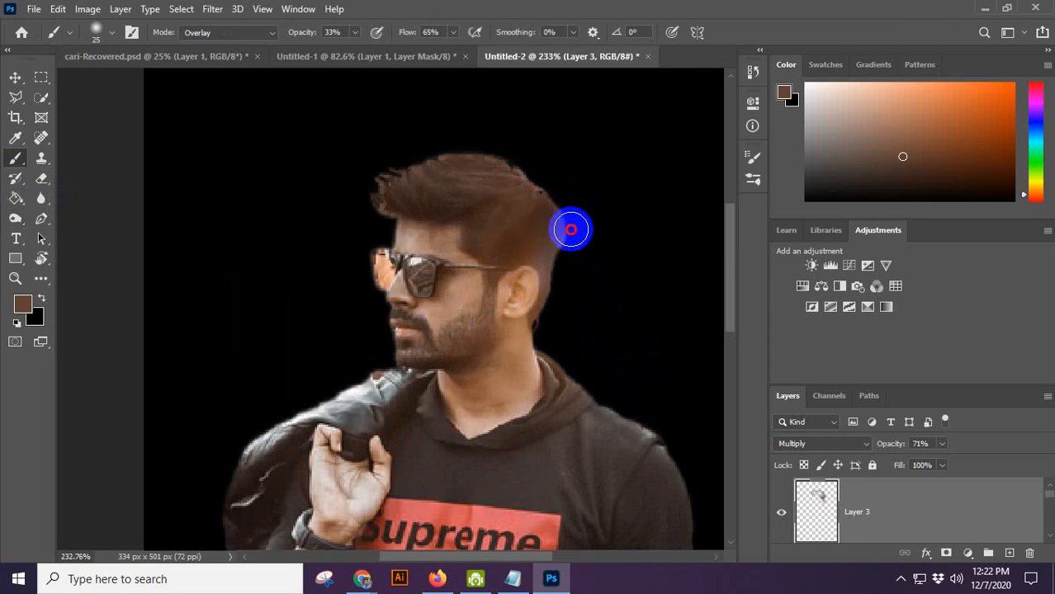
scroll(623, 271, "down", 2)
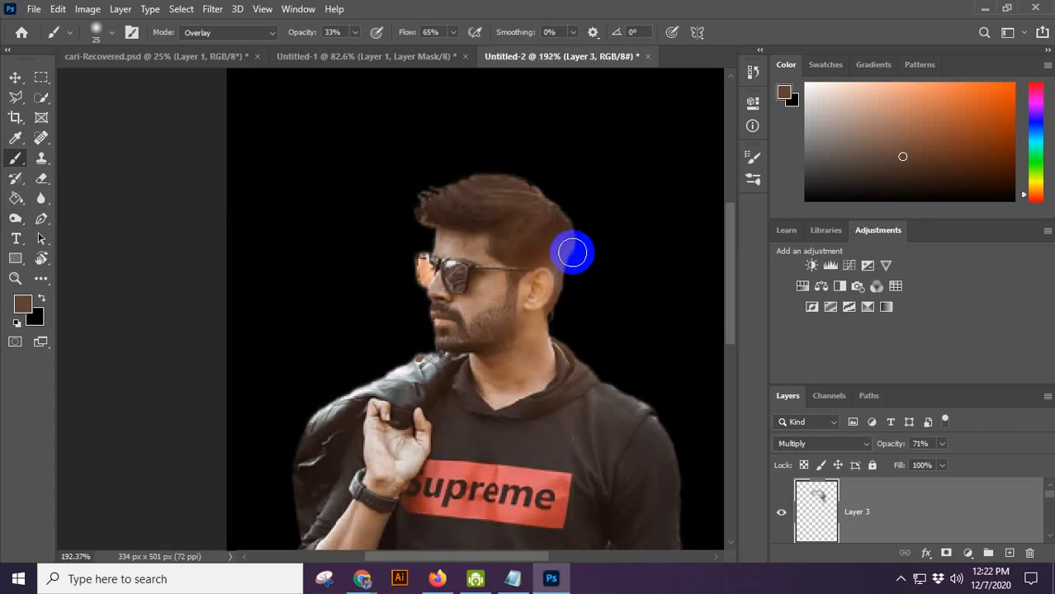
mouse_move(573, 252)
left_mouse_down()
mouse_move(509, 249)
mouse_move(584, 204)
mouse_move(513, 238)
mouse_move(560, 195)
mouse_move(539, 219)
mouse_move(477, 193)
mouse_move(485, 200)
mouse_move(424, 212)
mouse_move(506, 182)
mouse_move(542, 200)
mouse_move(577, 229)
mouse_move(579, 335)
mouse_move(555, 168)
left_mouse_up()
scroll(616, 253, "down", 1)
scroll(603, 358, "up", 3)
scroll(482, 310, "down", 1)
scroll(483, 313, "down", 1)
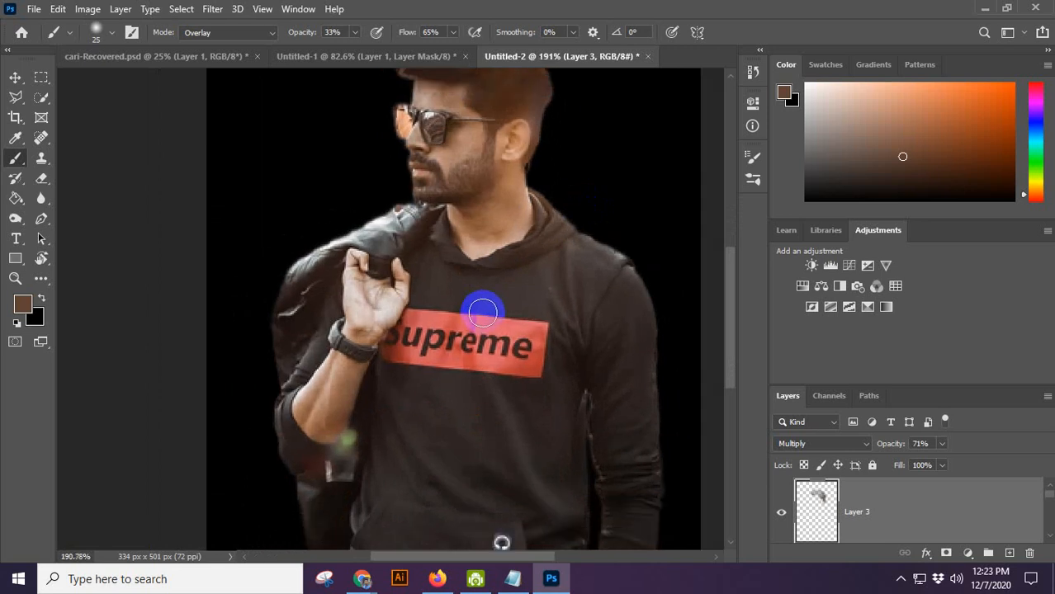
Dodge the bare forearm beside the hip on Layer 3 with the Midtones range, reducing the tip to size 35.
left_click_drag(497, 325, 366, 199)
scroll(445, 314, "down", 1)
scroll(479, 457, "up", 3)
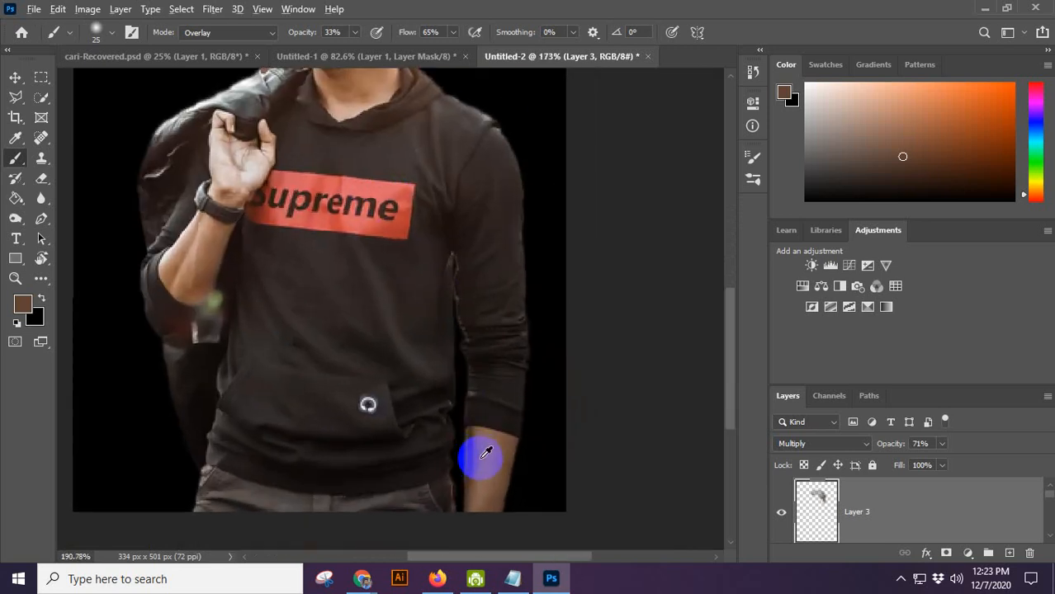
left_click_drag(512, 480, 496, 362)
scroll(496, 361, "up", 2)
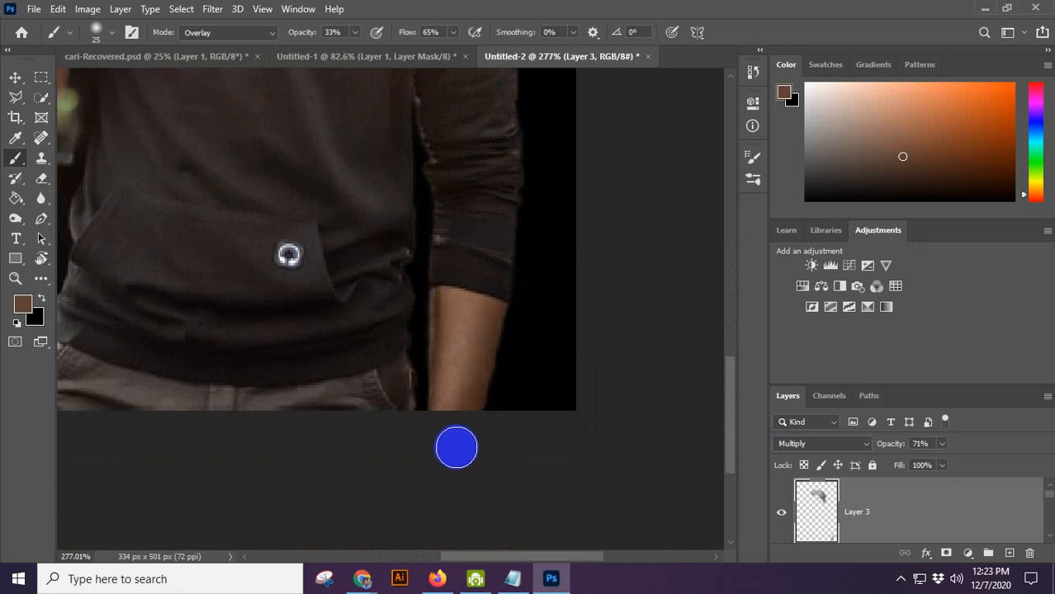
left_click(13, 165)
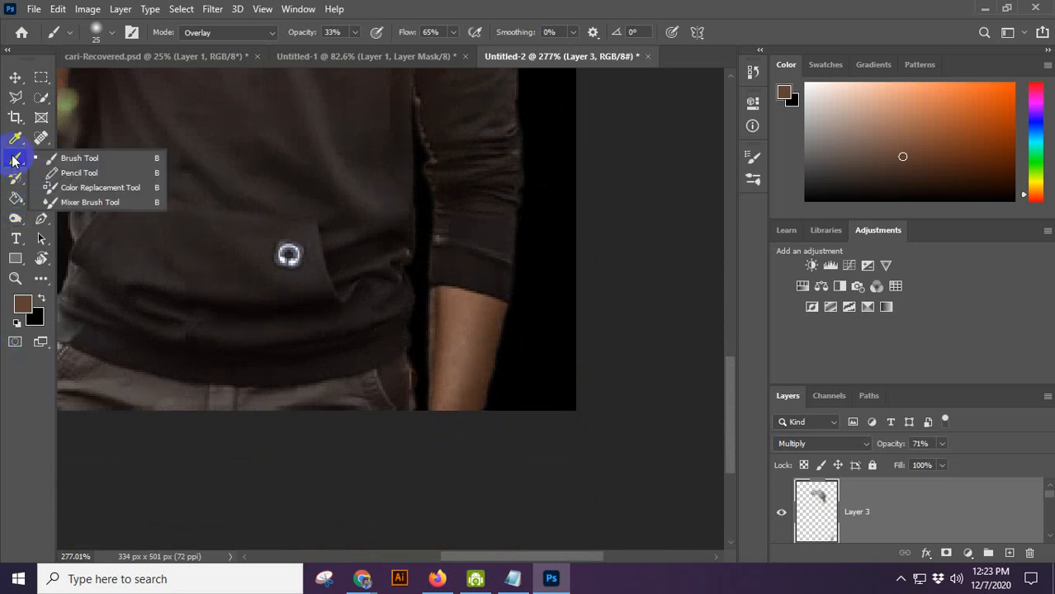
left_click(15, 217)
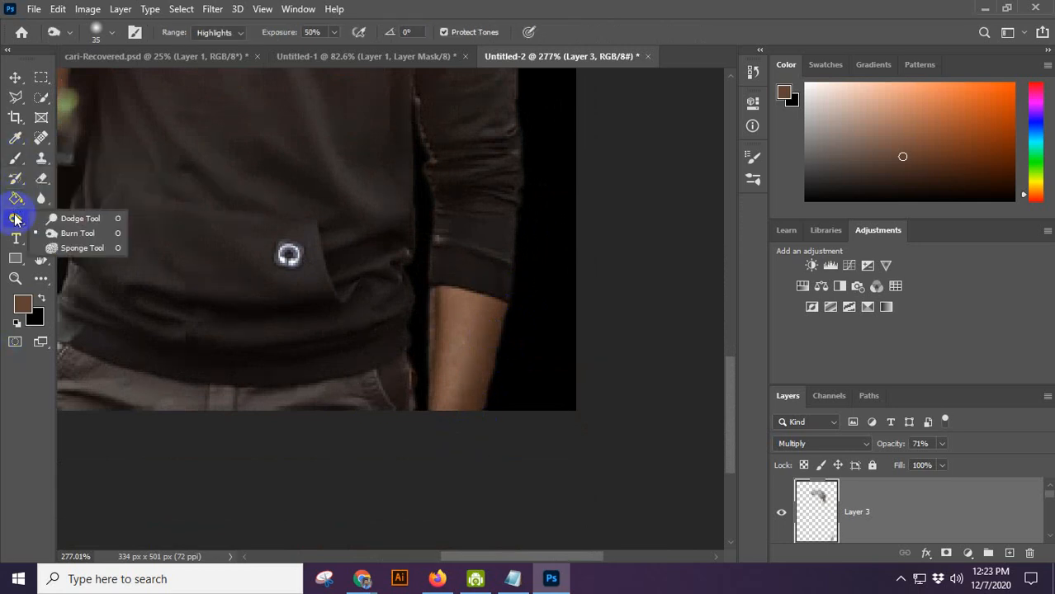
left_click(76, 219)
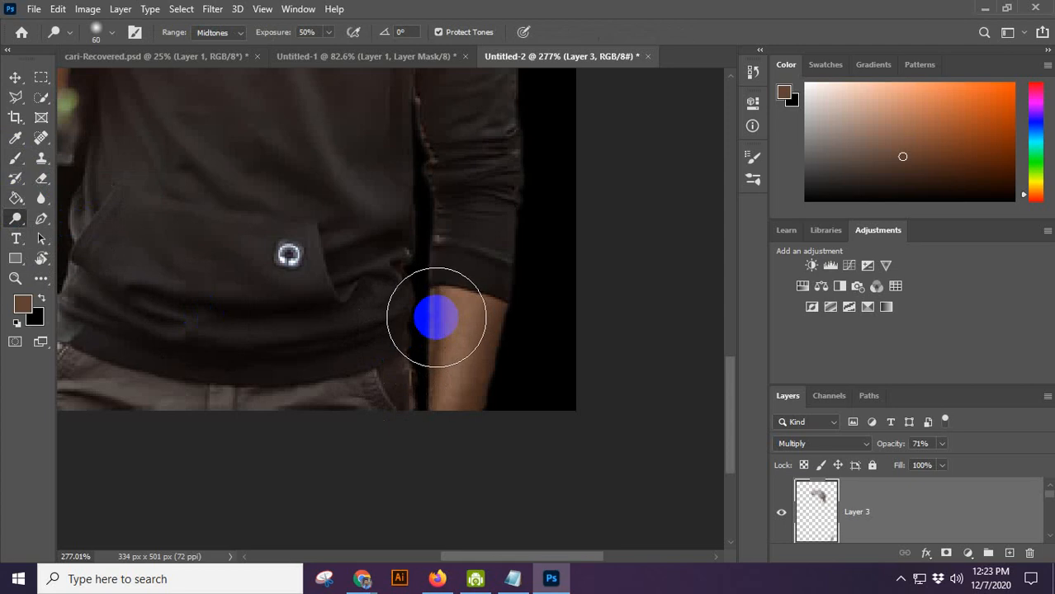
key("bracketleft")
key("bracketleft")
left_click_drag(456, 321, 450, 382)
key("bracketleft")
left_click_drag(475, 296, 457, 387)
mouse_move(460, 311)
left_mouse_down()
mouse_move(445, 434)
mouse_move(475, 302)
mouse_move(447, 458)
mouse_move(475, 394)
mouse_move(464, 310)
mouse_move(453, 419)
mouse_move(444, 299)
mouse_move(462, 440)
left_mouse_up()
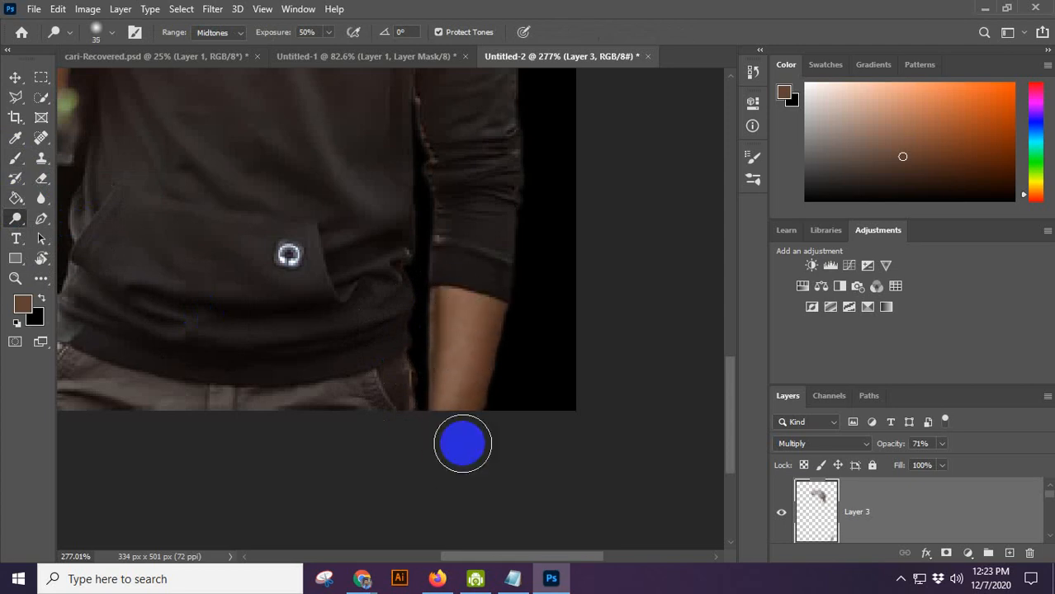
Dodge the bare forearm beside the hip on Layer 1's image with a size 25 tip on the Midtones range.
scroll(937, 526, "down", 1)
scroll(937, 526, "down", 1)
left_click(815, 510)
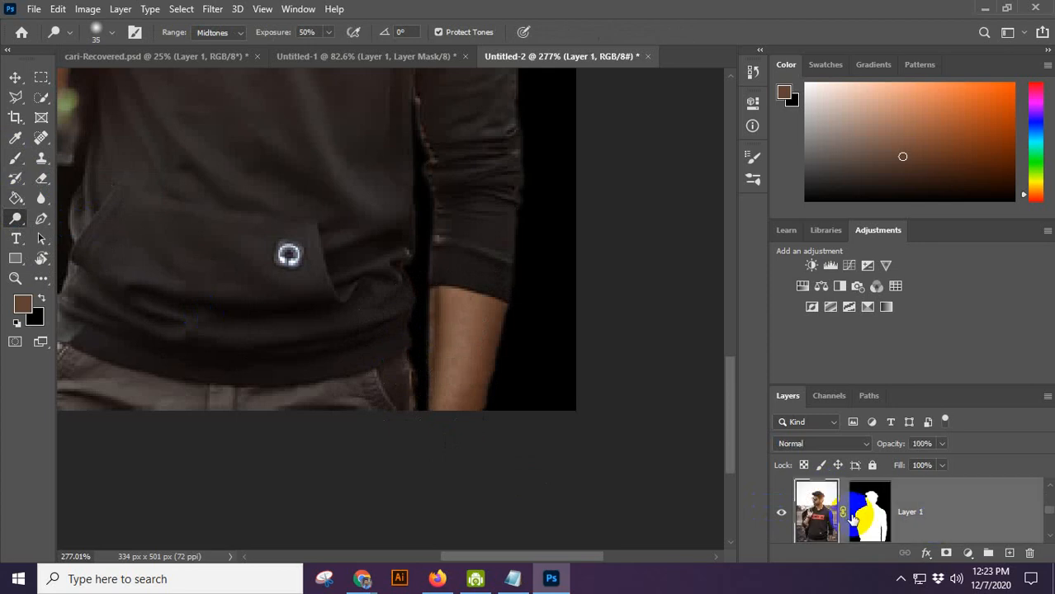
left_click(868, 515)
mouse_move(437, 328)
left_mouse_down()
mouse_move(505, 310)
mouse_move(474, 309)
left_mouse_up()
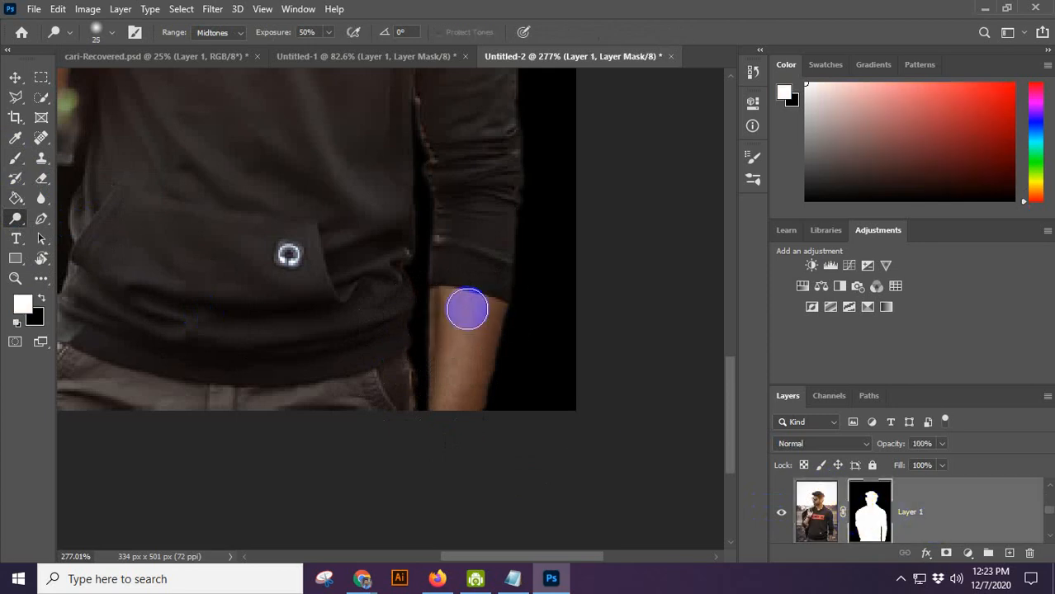
left_click(815, 510)
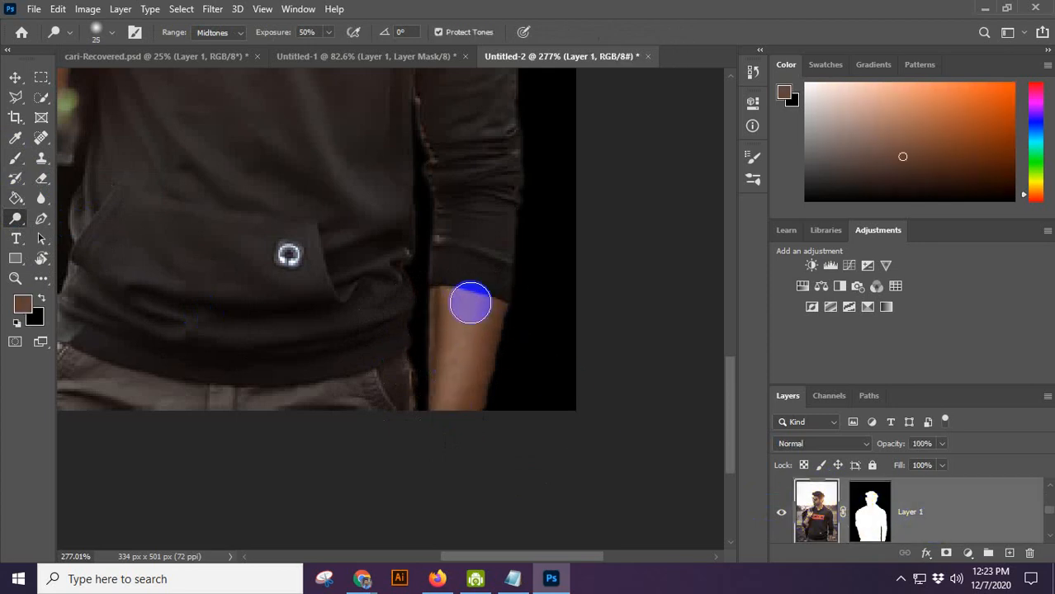
mouse_move(470, 303)
left_mouse_down()
mouse_move(440, 401)
mouse_move(473, 299)
mouse_move(458, 410)
mouse_move(448, 351)
mouse_move(479, 311)
mouse_move(439, 478)
left_mouse_up()
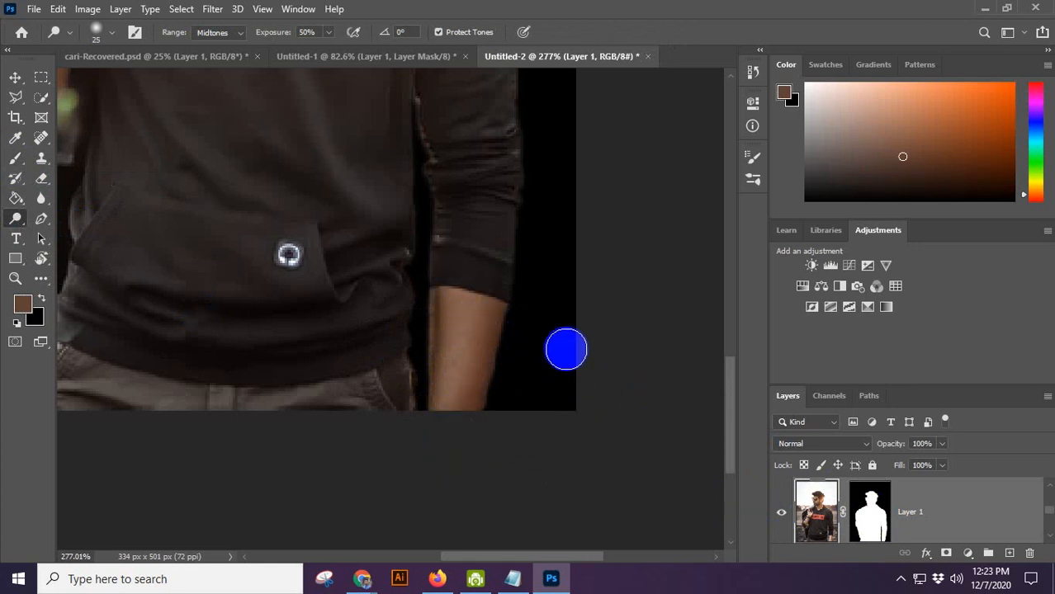
scroll(566, 349, "down", 5)
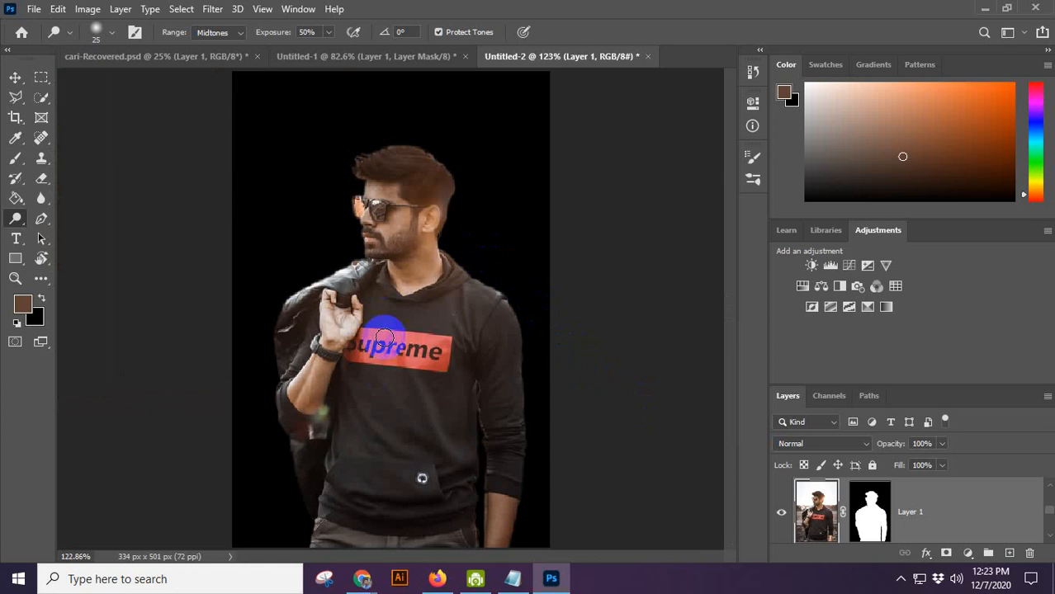
Switch to Chrome and copy the Unsplash photo of the curly-haired man in glasses and a striped T-shirt from the man results.
left_click(384, 62)
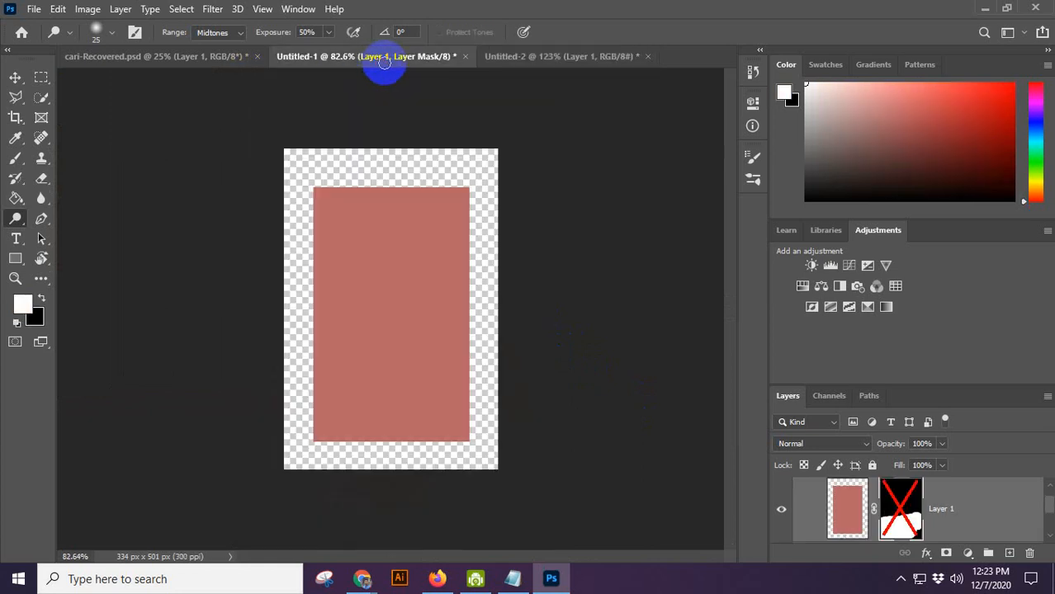
left_click(188, 55)
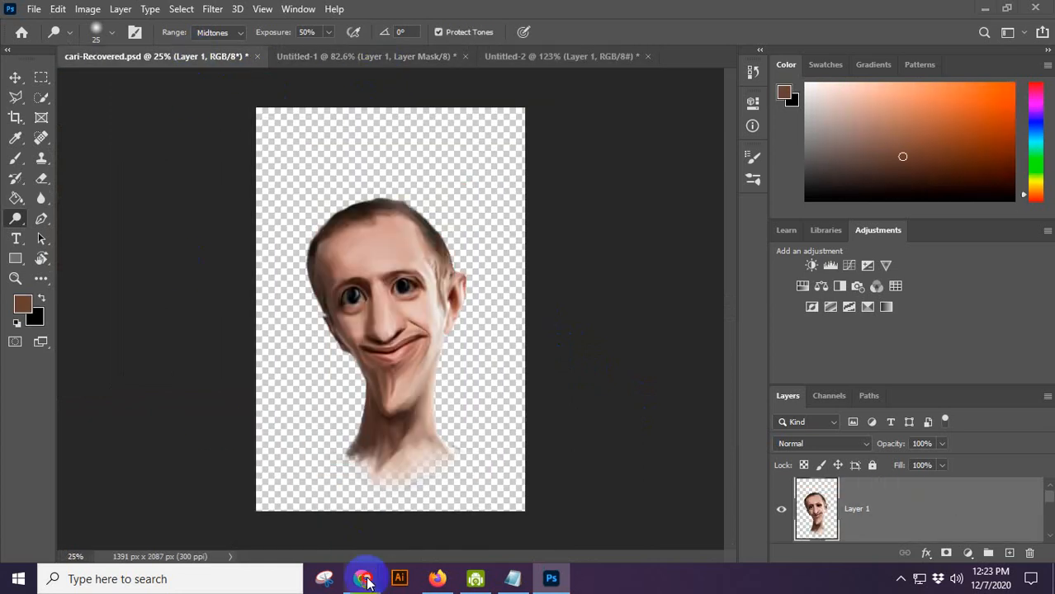
mouse_move(368, 583)
left_click(305, 515)
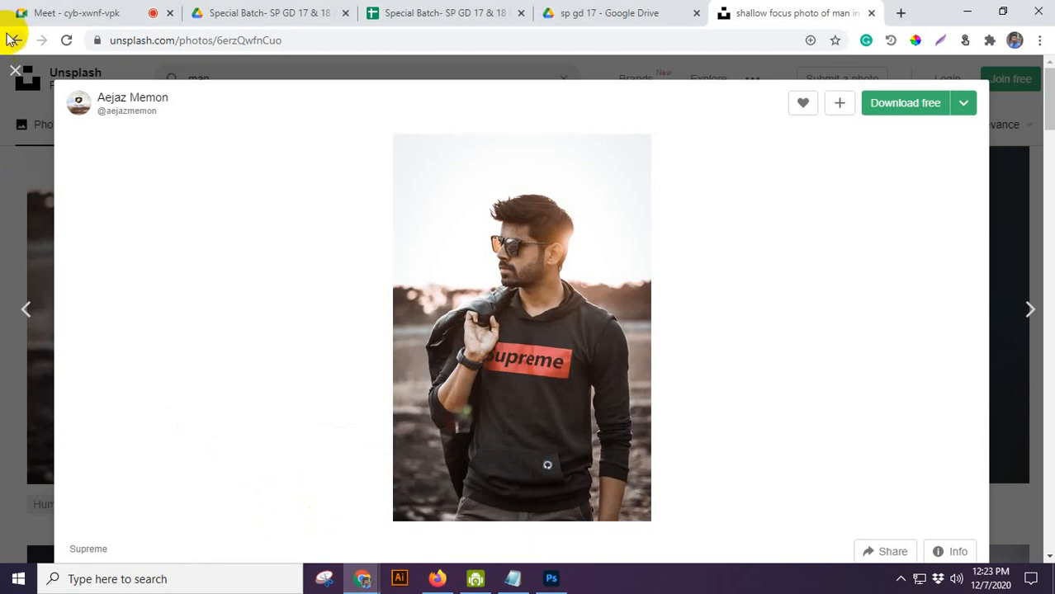
left_click(13, 40)
scroll(482, 312, "down", 3)
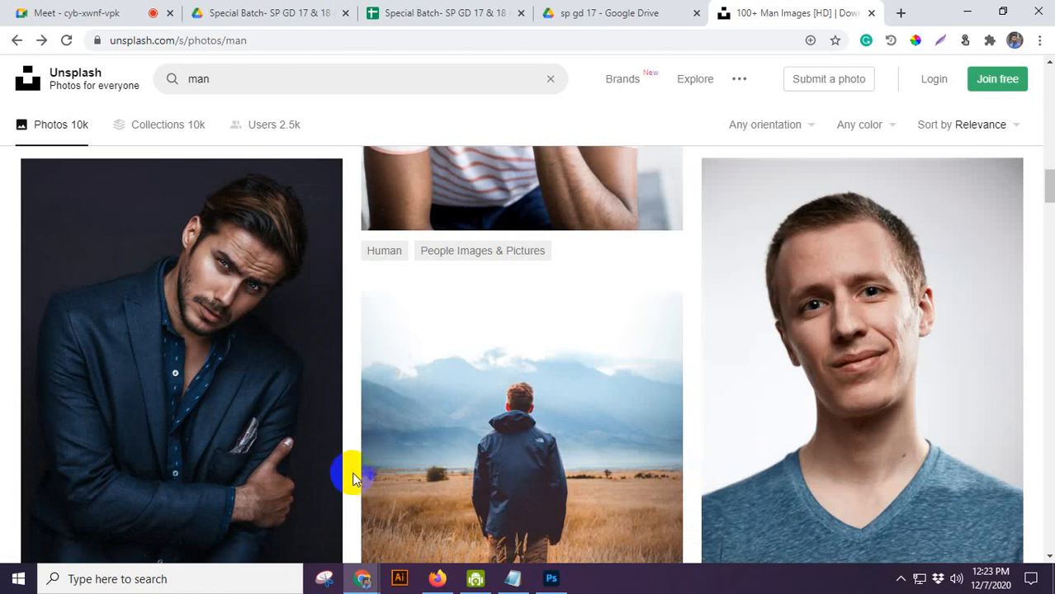
scroll(355, 475, "up", 4)
scroll(359, 461, "up", 2)
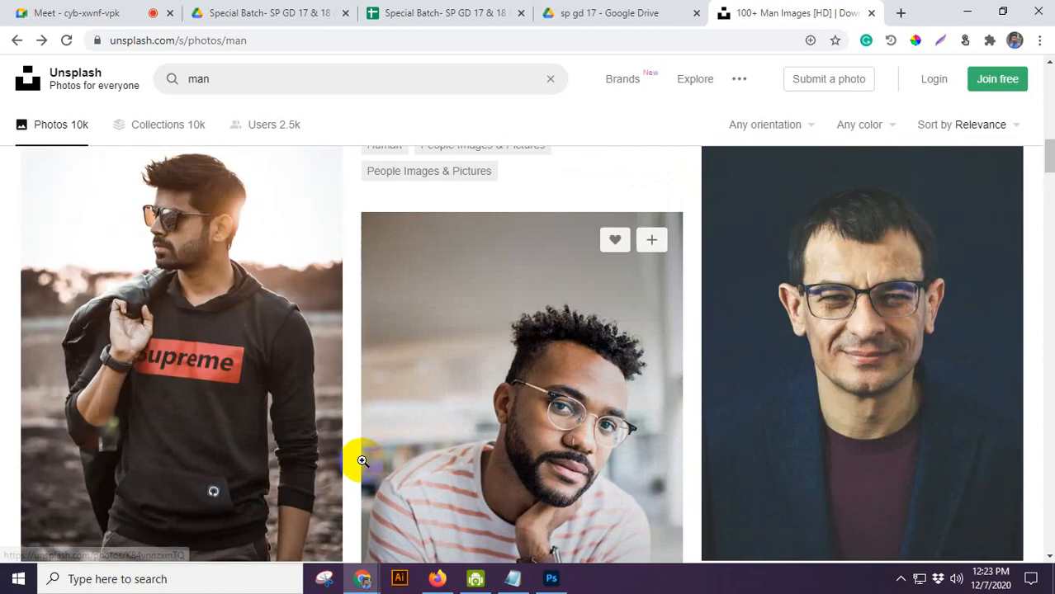
left_click(548, 423)
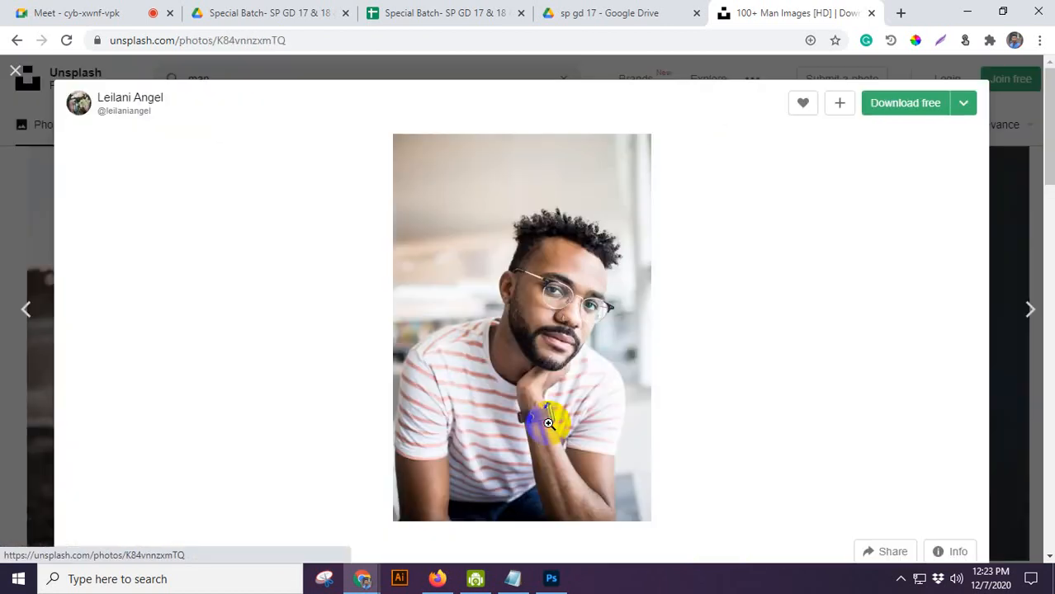
right_click(590, 309)
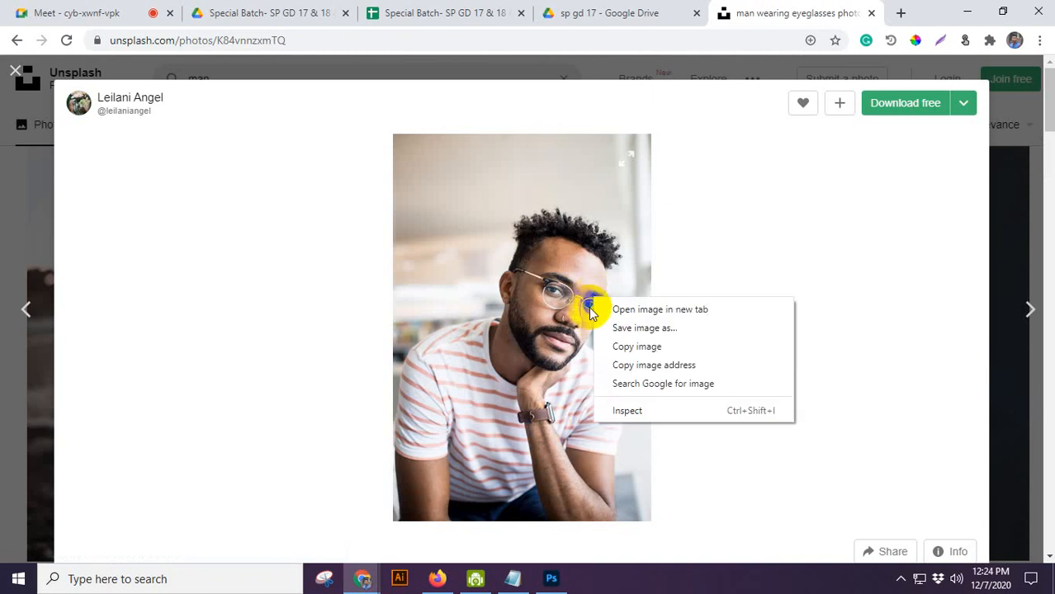
left_click(629, 347)
Switch to Photoshop, create a 334 x 501 px document and paste the copied photo into it.
left_click(568, 587)
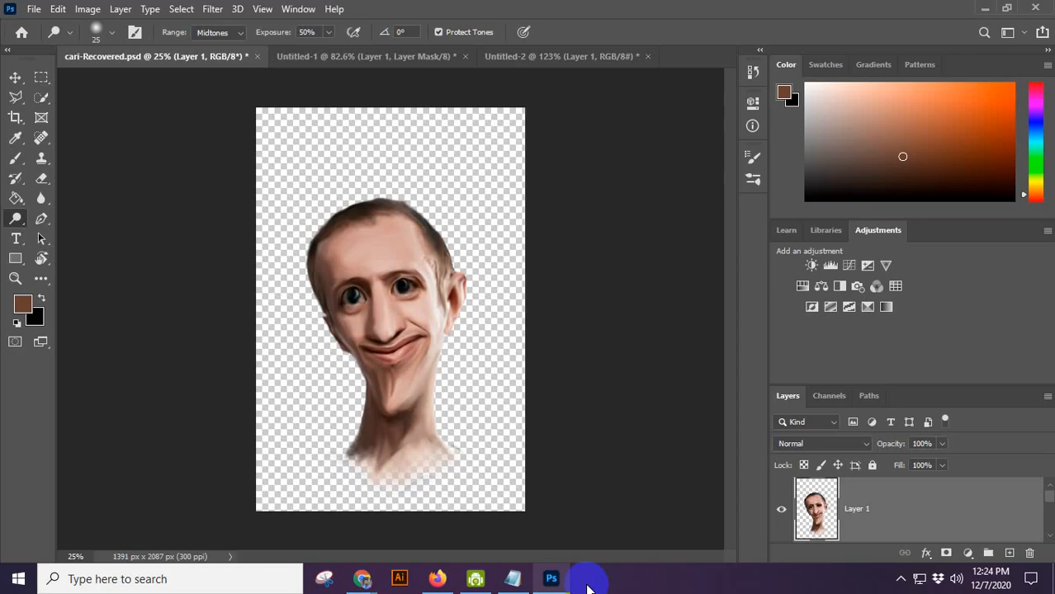
left_click(34, 9)
left_click(34, 9)
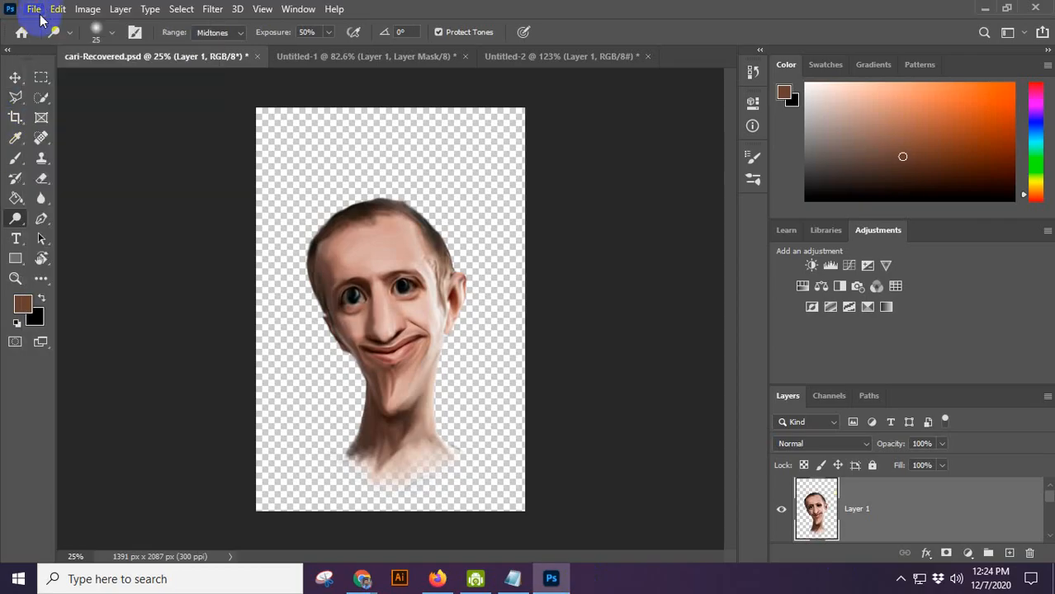
left_click(34, 10)
left_click(55, 26)
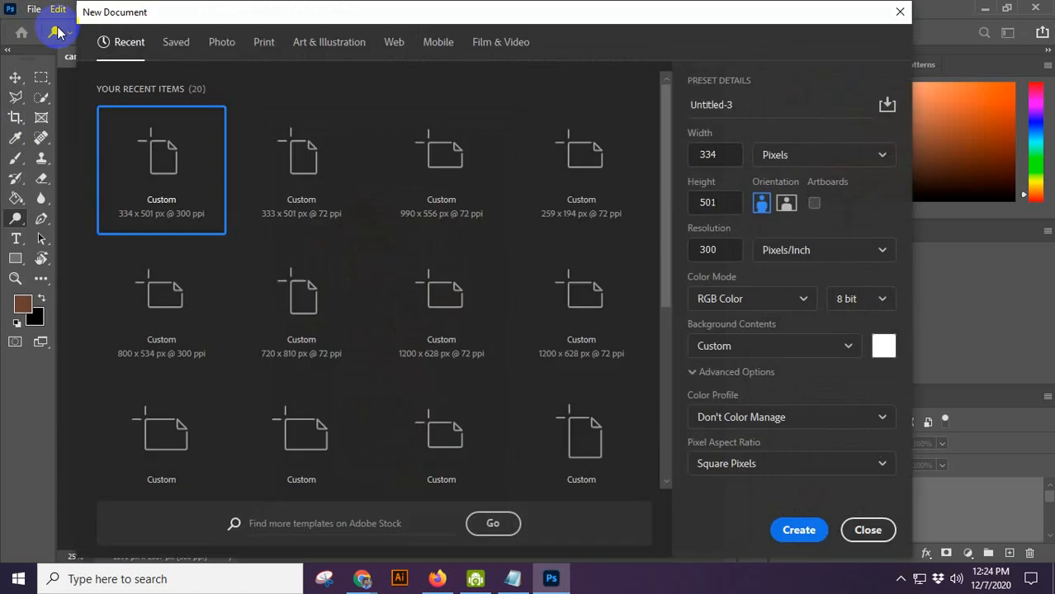
left_click(799, 530)
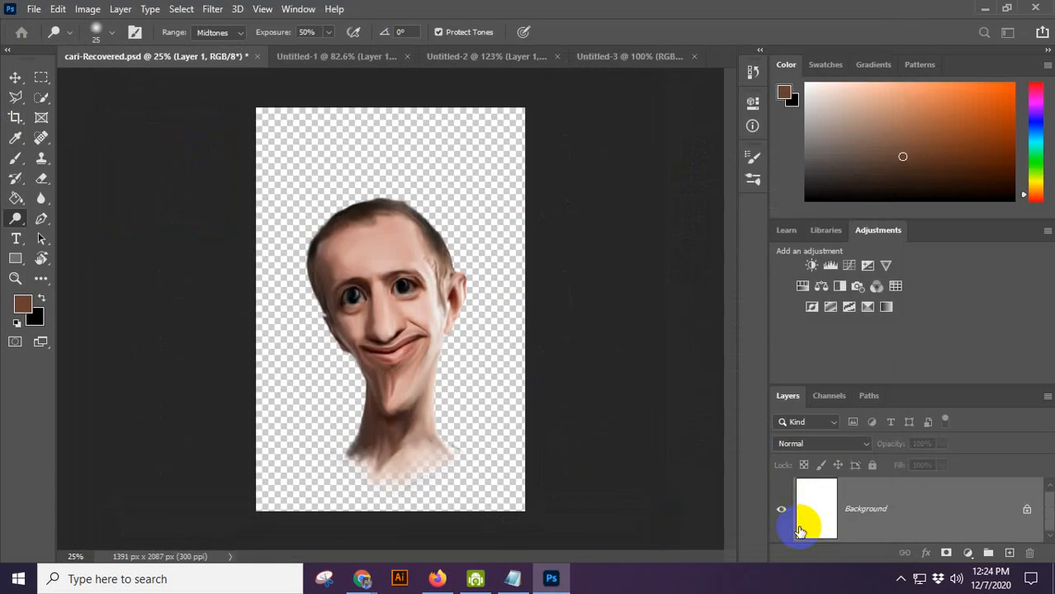
key("ctrl+v")
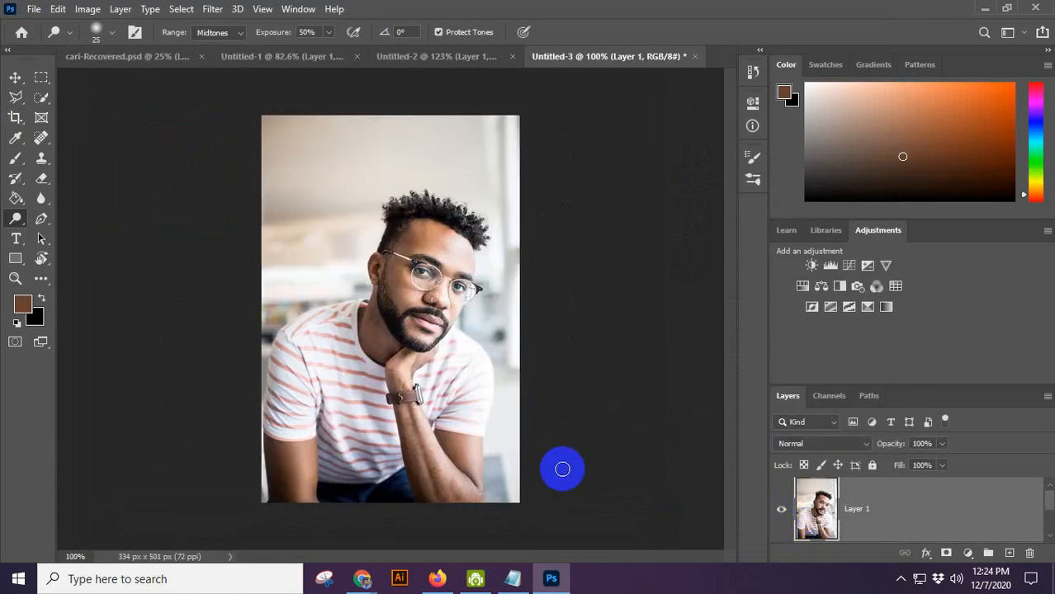
left_click(860, 500)
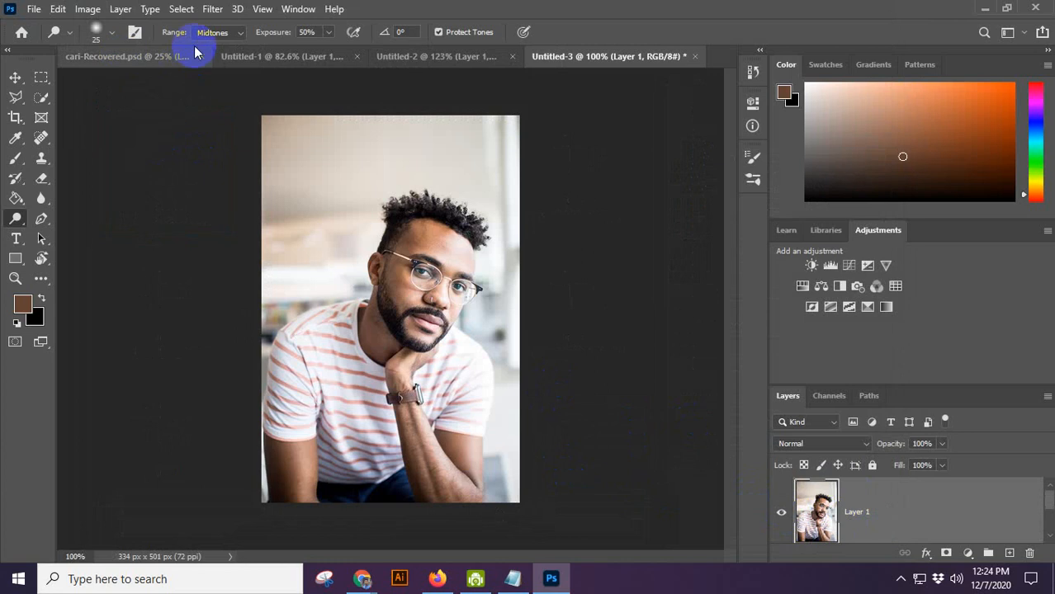
Mask Layer 1 to the man using Select Subject and hide the white Background layer.
scroll(306, 278, "up", 4)
scroll(420, 316, "up", 2)
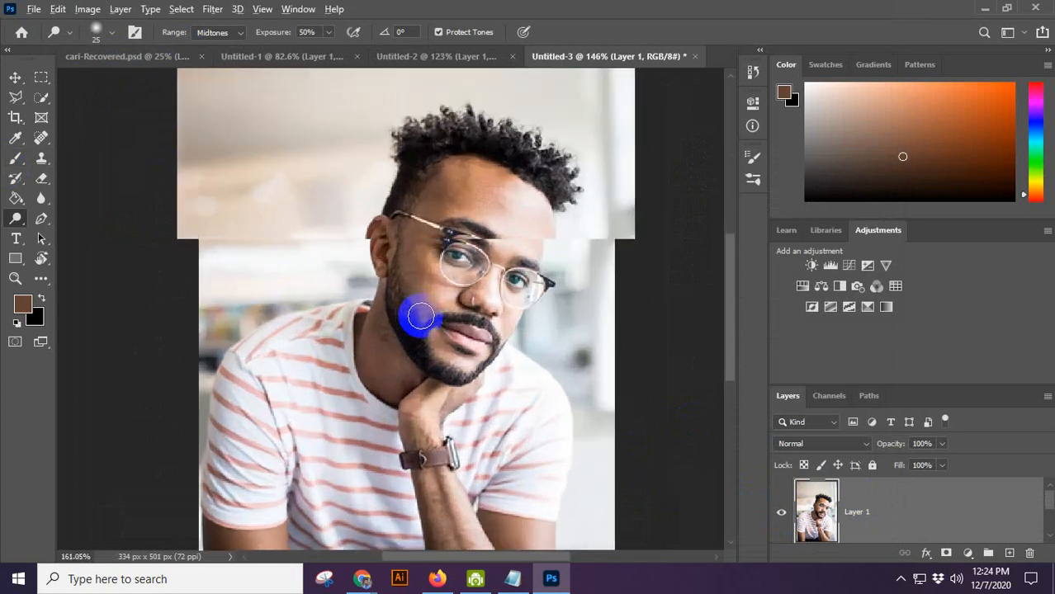
left_click_drag(419, 316, 418, 311)
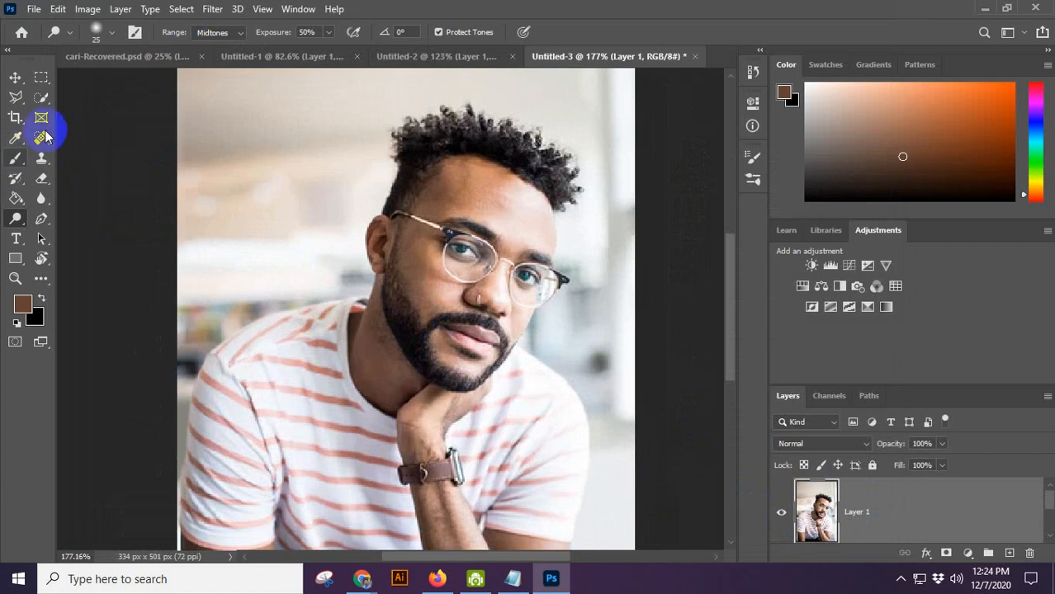
left_click(41, 97)
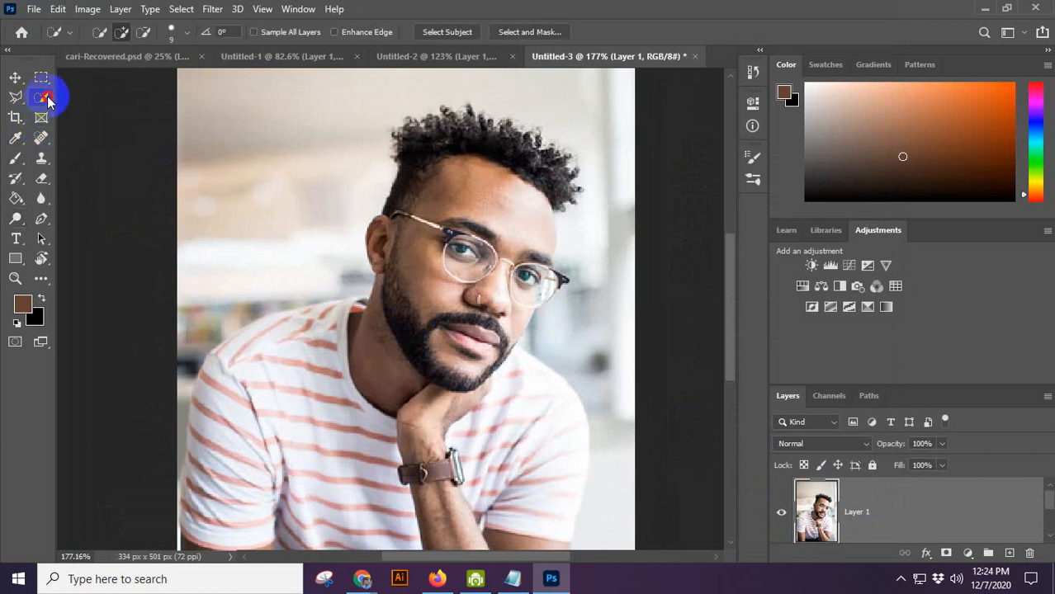
left_click(447, 33)
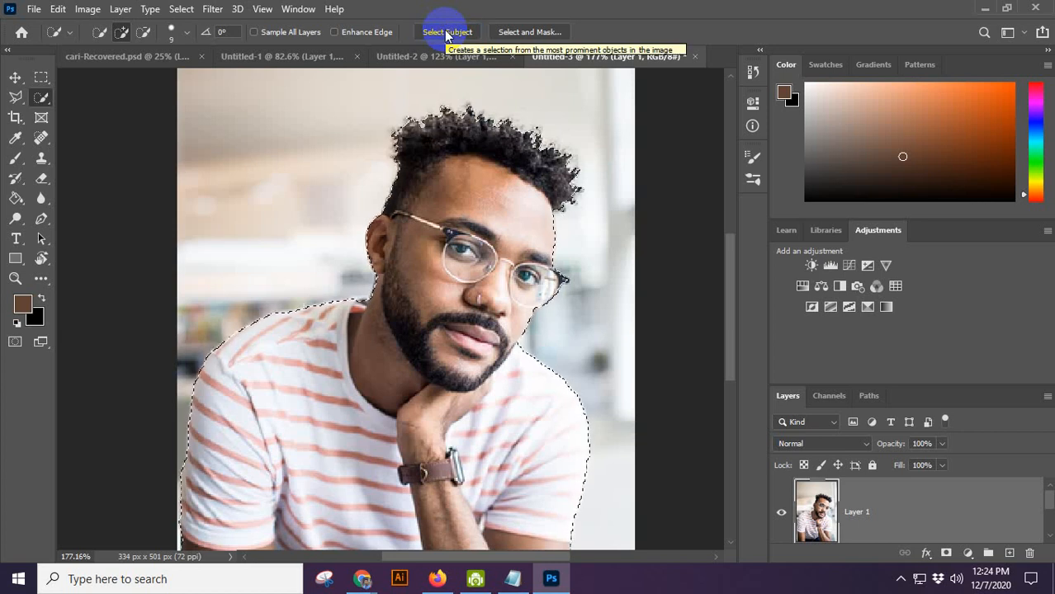
scroll(446, 35, "down", 4)
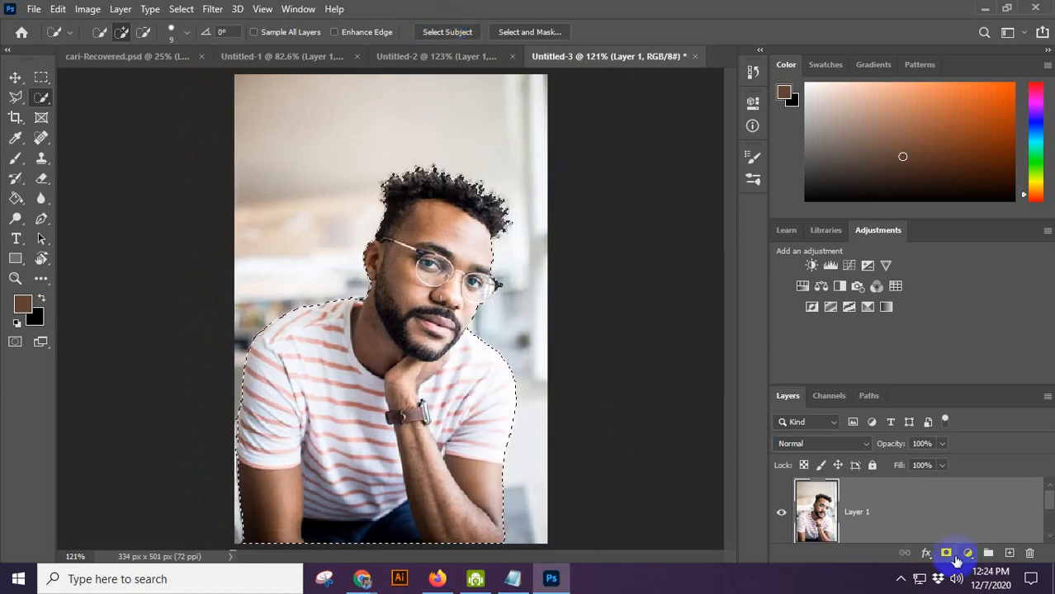
left_click(946, 553)
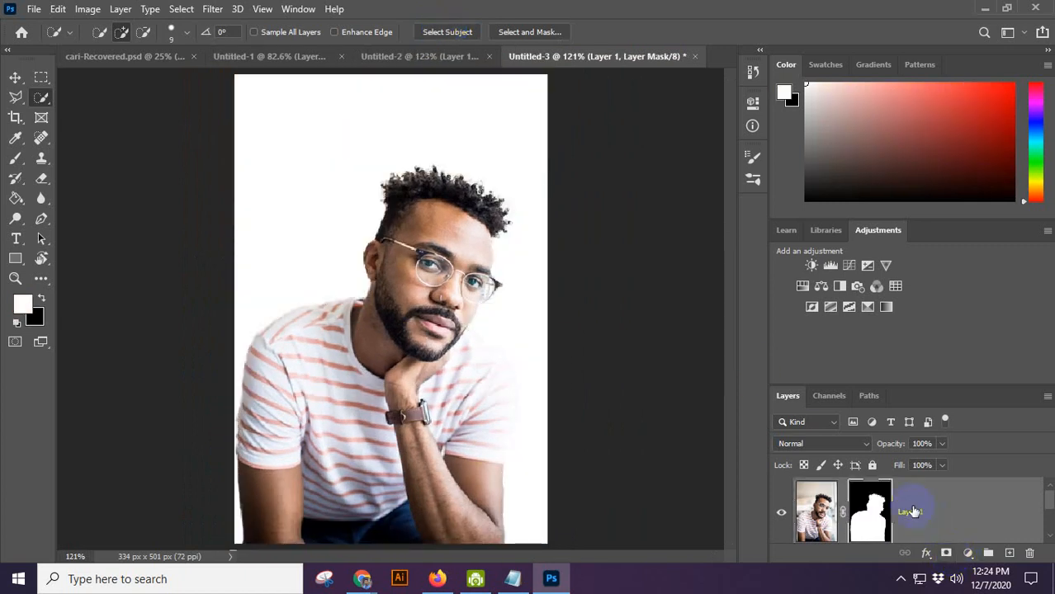
scroll(903, 504, "down", 2)
left_click(781, 512)
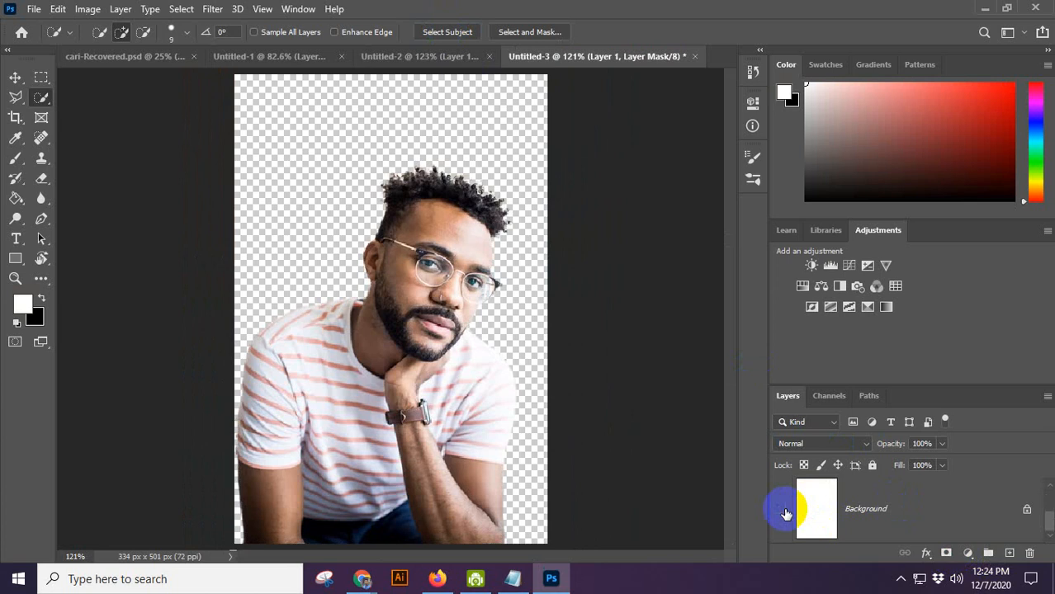
Examine the cutout's edges around the hair, face, striped sleeves and arms against the transparent background.
scroll(426, 99, "up", 5)
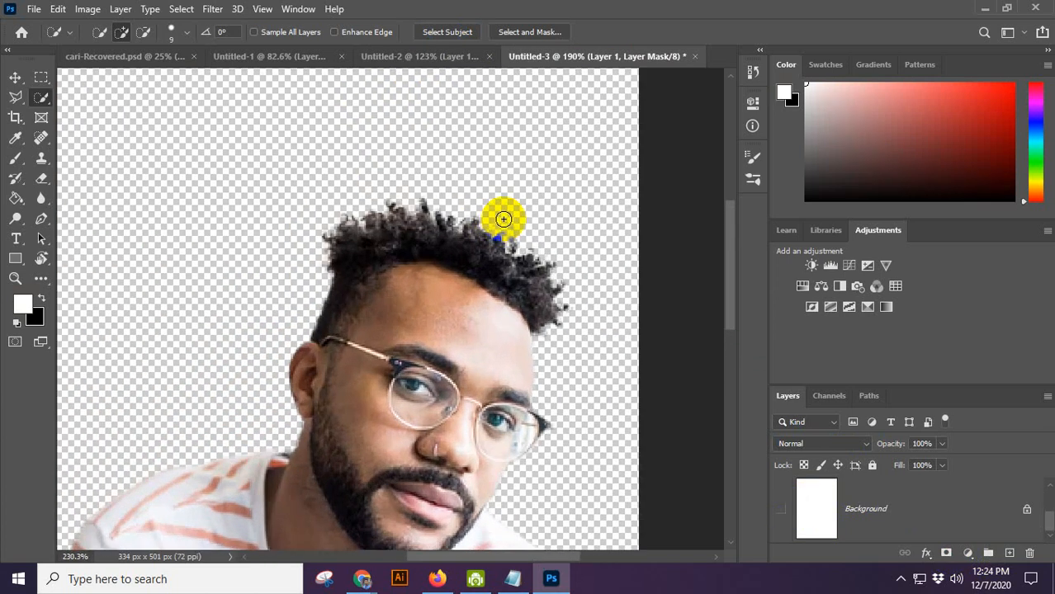
scroll(431, 173, "down", 3)
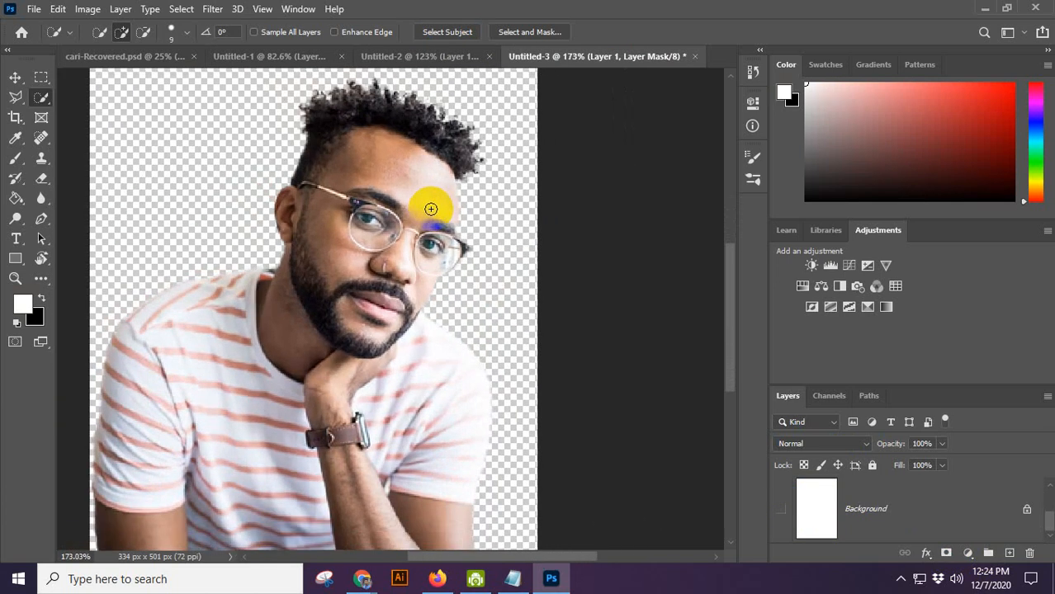
left_click_drag(341, 341, 328, 220)
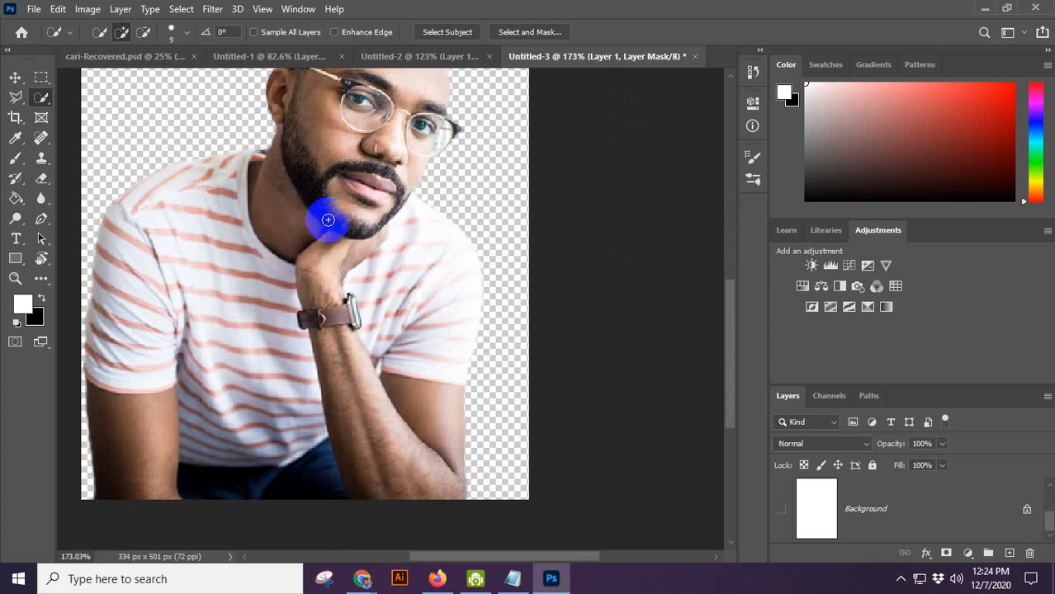
scroll(354, 309, "up", 2)
scroll(945, 537, "up", 2)
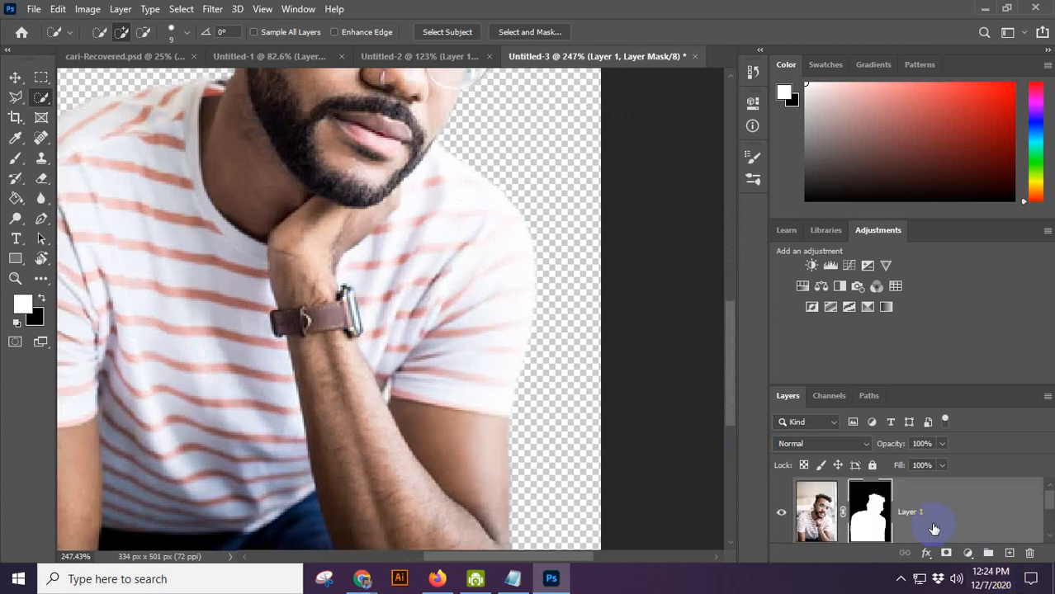
left_click(1010, 553)
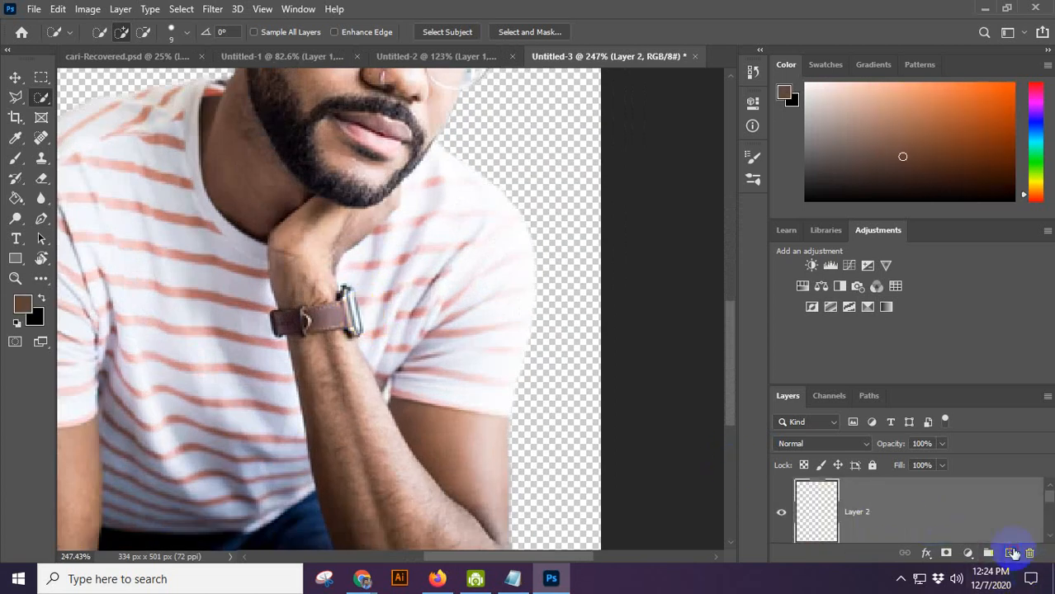
key("ctrl+z")
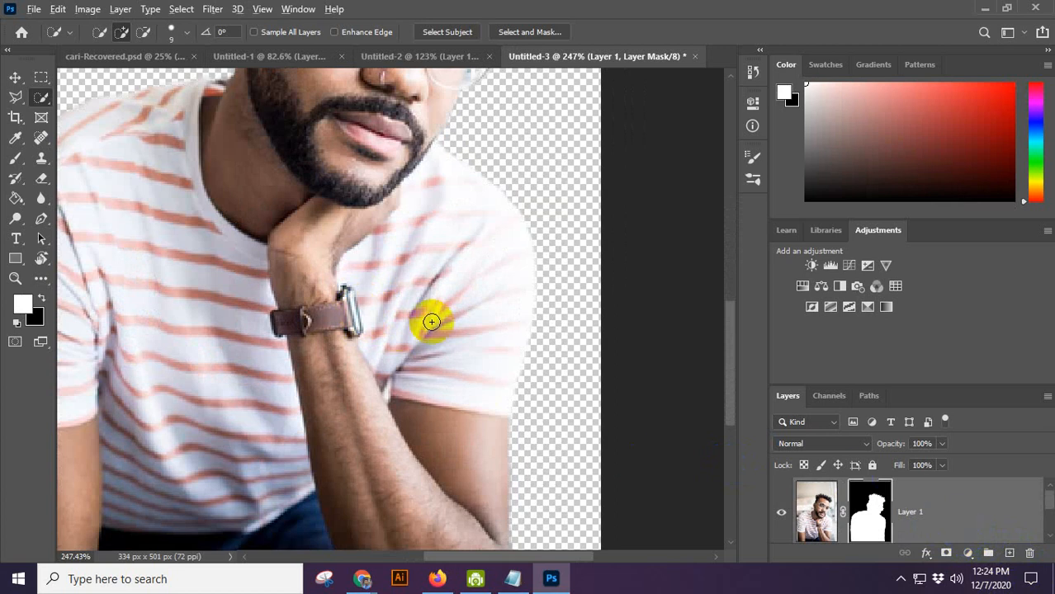
scroll(431, 319, "down", 2)
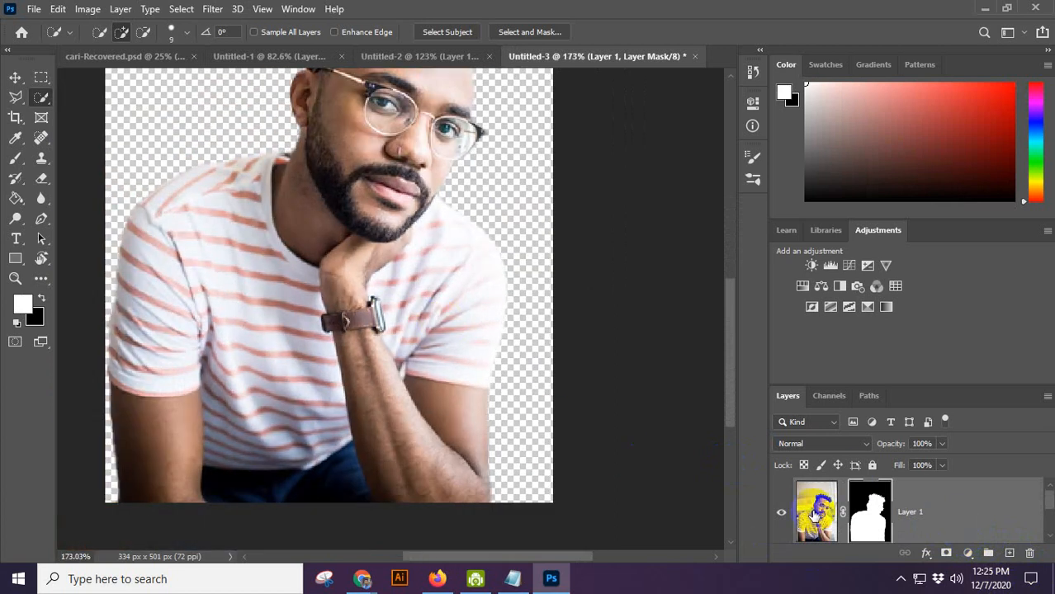
scroll(459, 435, "up", 3)
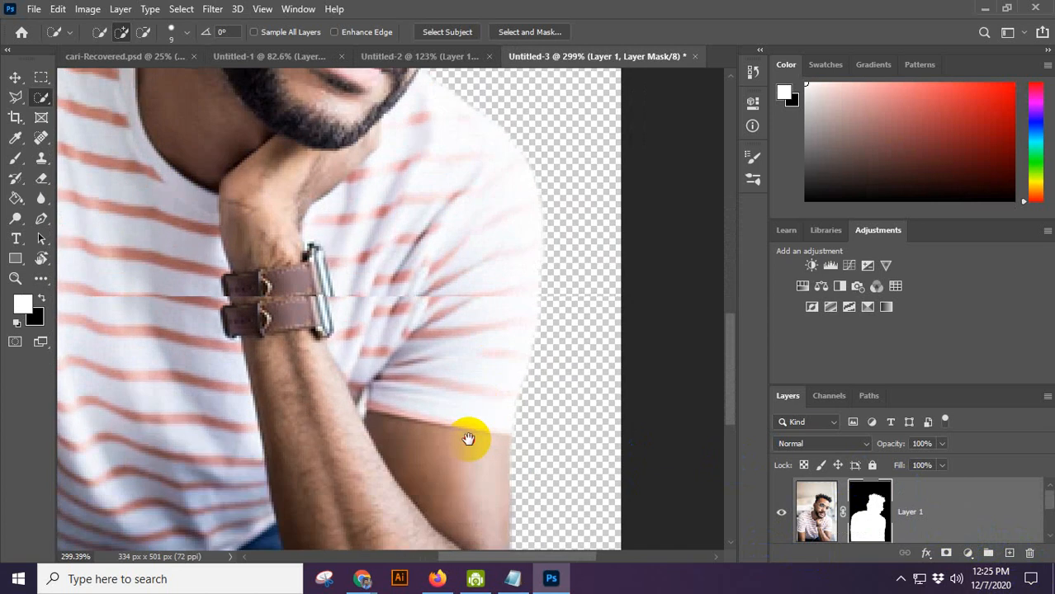
left_click_drag(468, 440, 469, 443)
scroll(458, 353, "down", 3)
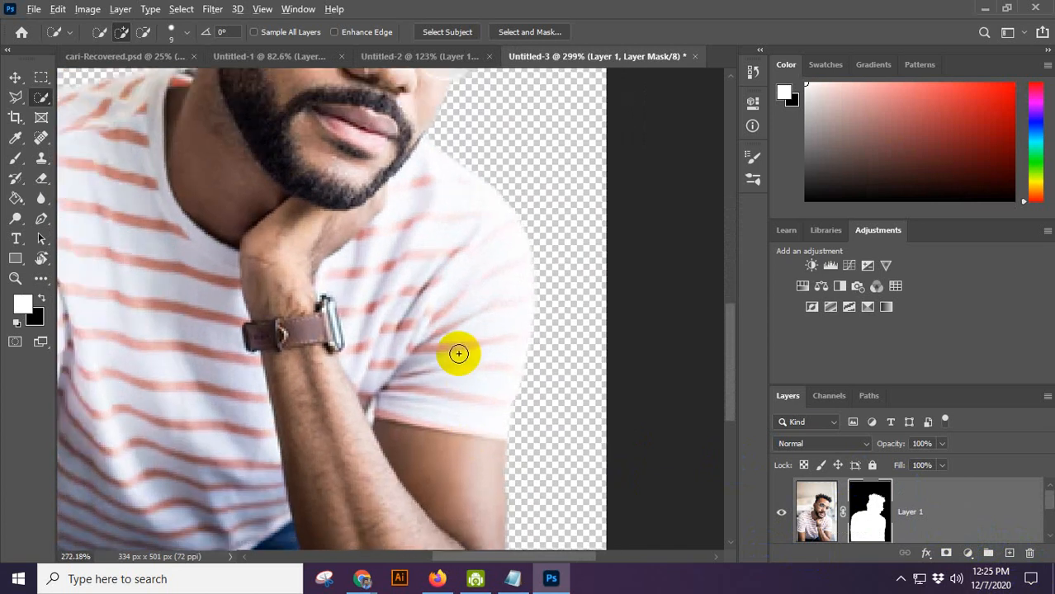
left_click_drag(351, 452, 419, 327)
left_click_drag(376, 261, 359, 437)
scroll(375, 253, "up", 1)
scroll(376, 253, "up", 5)
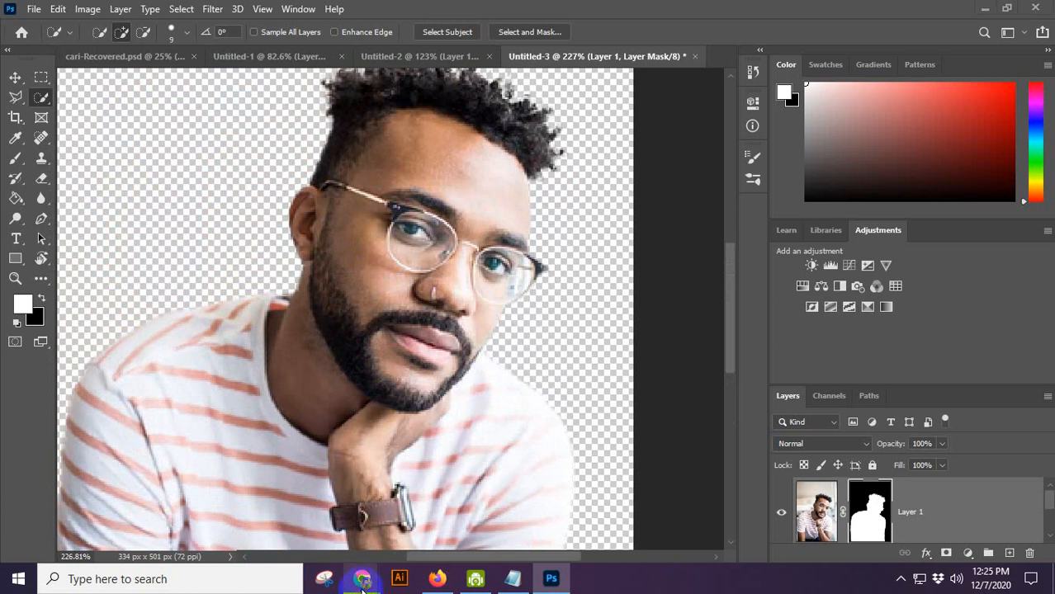
Switch to Chrome and look over the Google Meet call, the Drive folder and the Special Batch attendance spreadsheet.
mouse_move(363, 578)
left_click(281, 528)
left_click(46, 13)
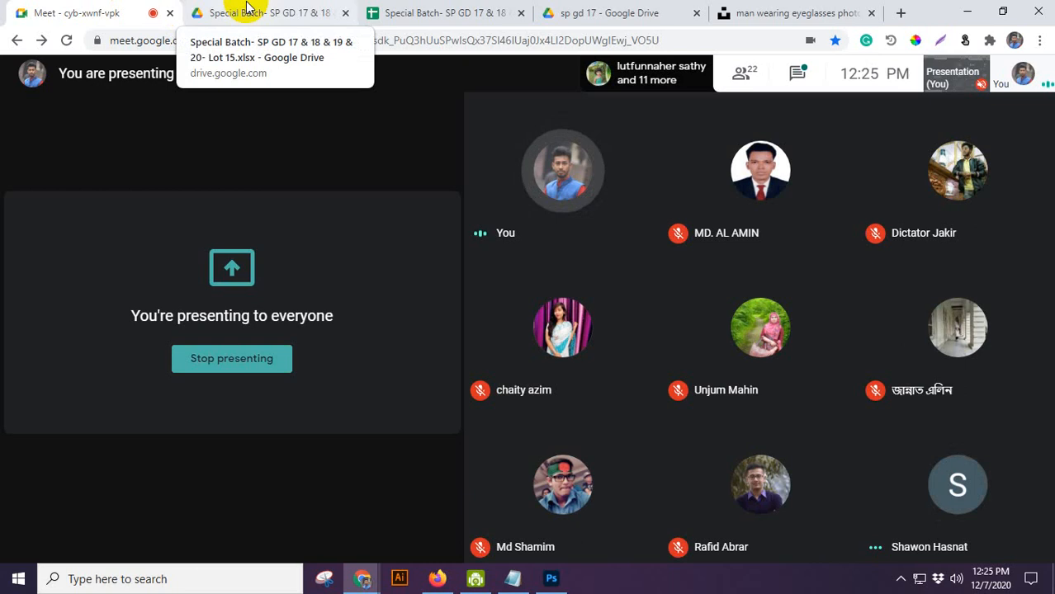
left_click(443, 9)
left_click(572, 13)
left_click(396, 12)
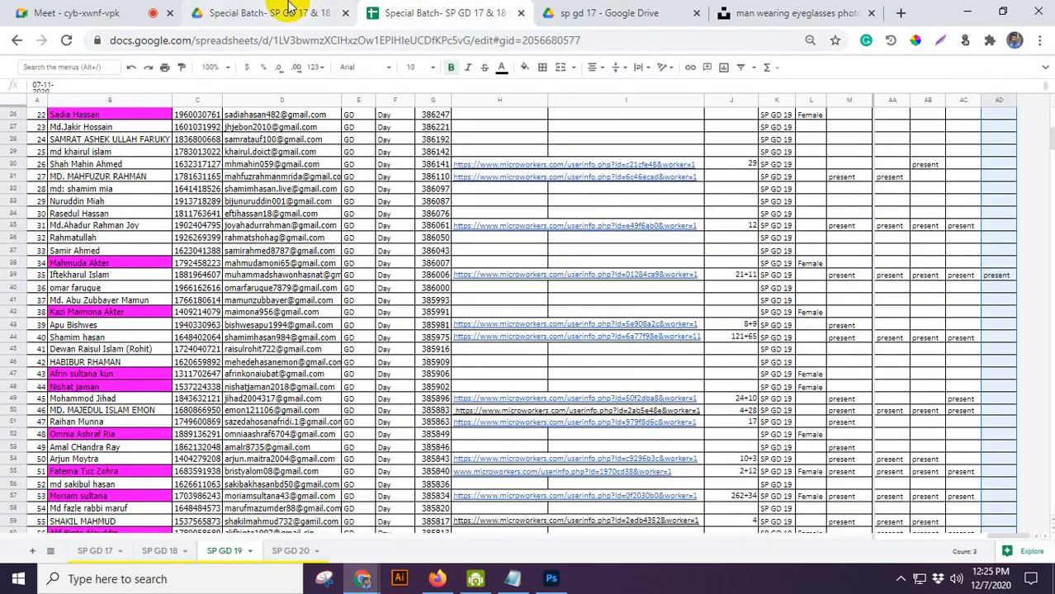
left_click(289, 8)
left_click(86, 10)
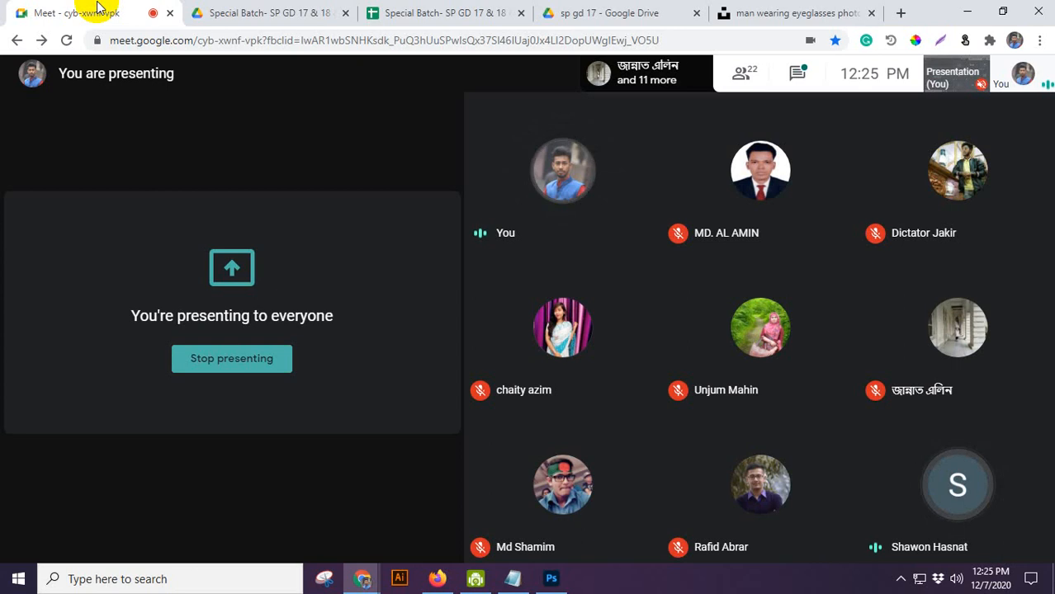
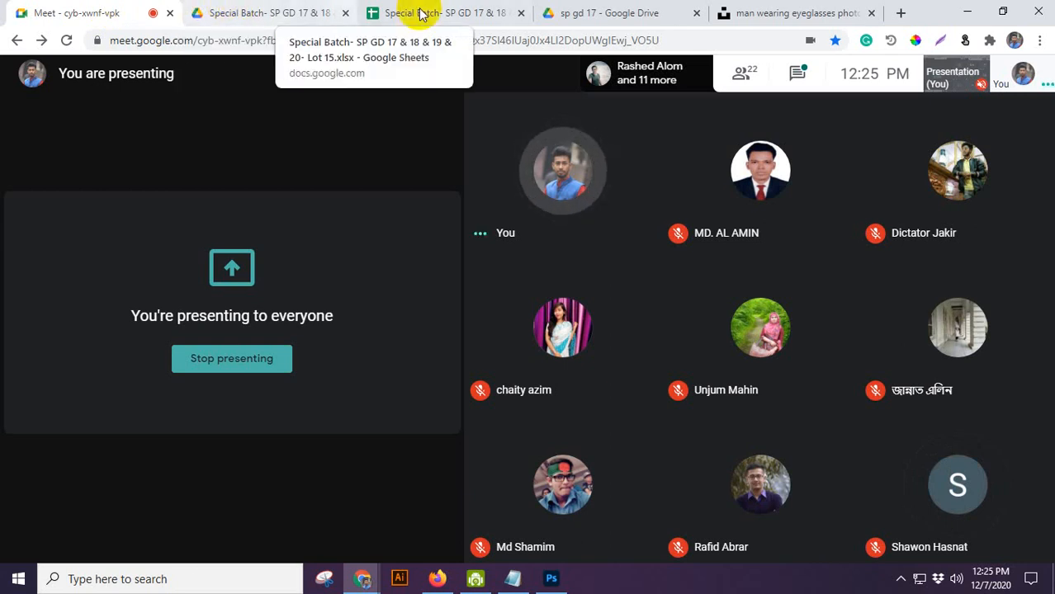
left_click(612, 9)
left_click(445, 10)
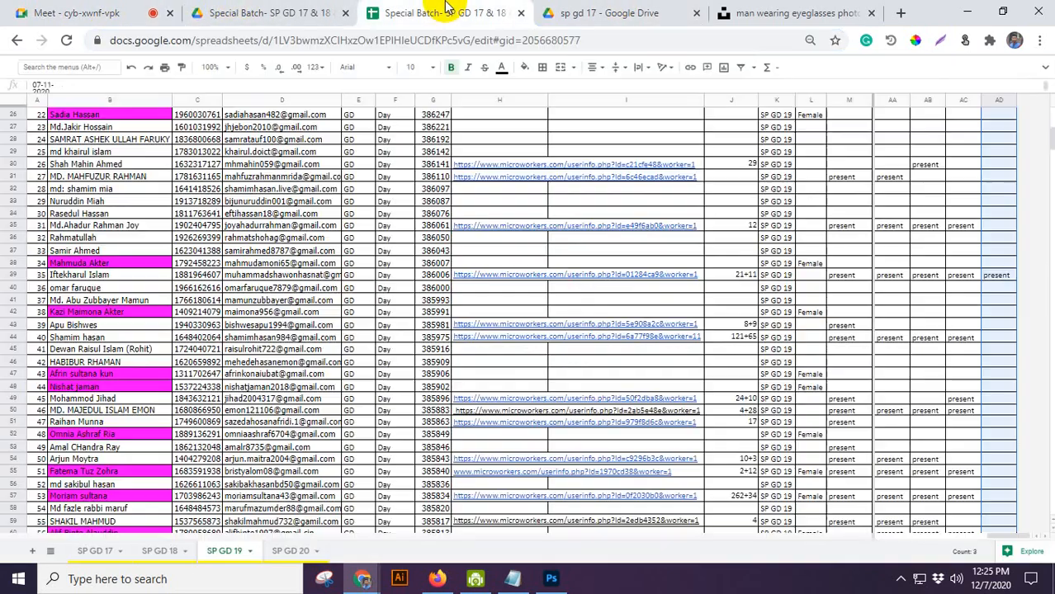
left_click(312, 10)
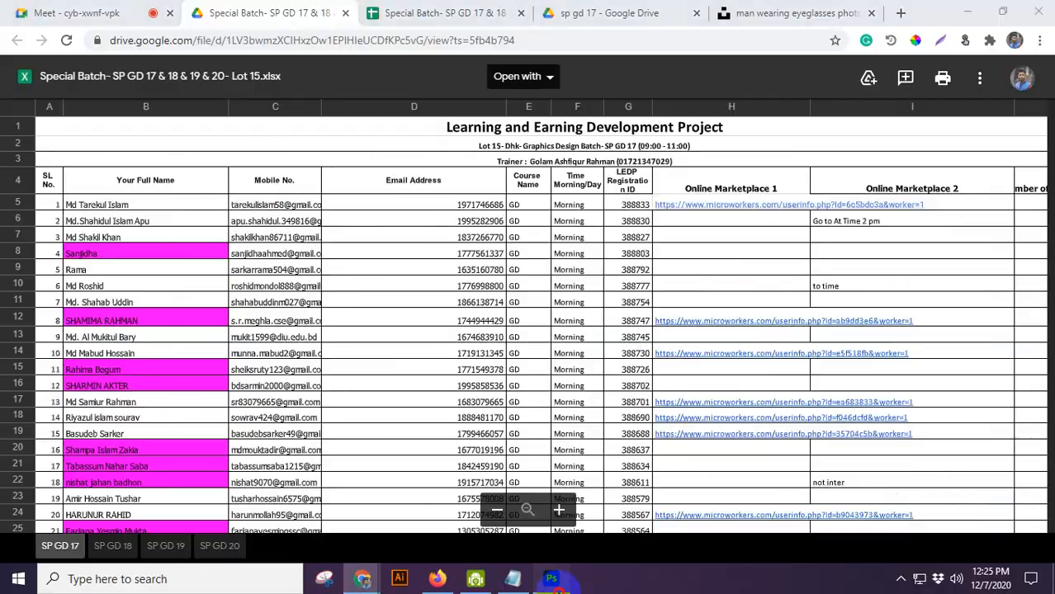
Switch to Photoshop, load Layer 1's mask as a selection around the man, and check the document for saved channels or paths.
left_click(551, 579)
left_click(442, 338)
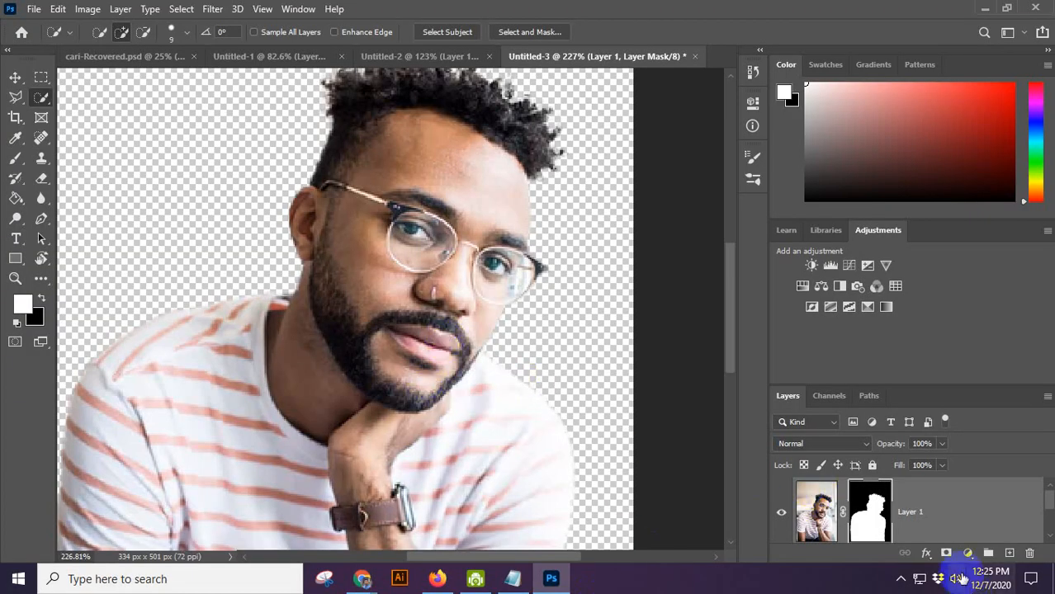
left_click(805, 510)
left_click(859, 522)
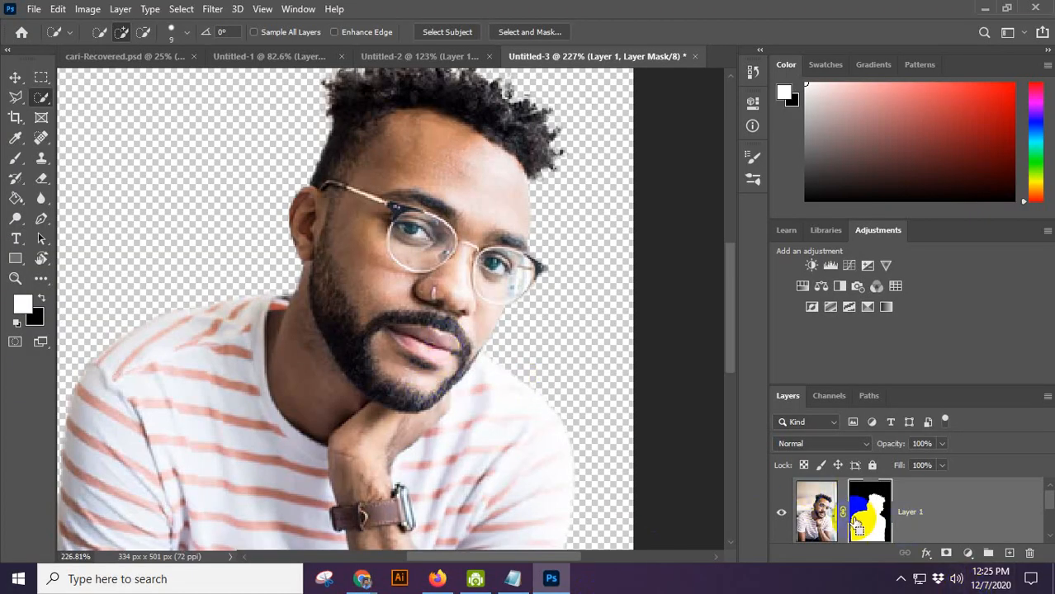
left_click(861, 396)
left_click(842, 400)
left_click(789, 398)
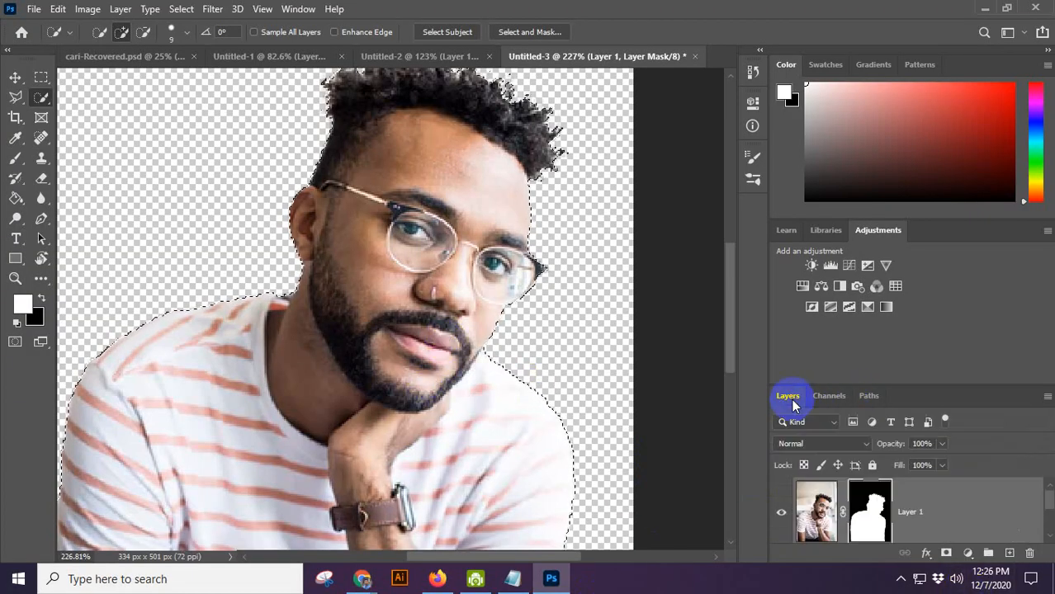
left_click(813, 518)
left_click(855, 528)
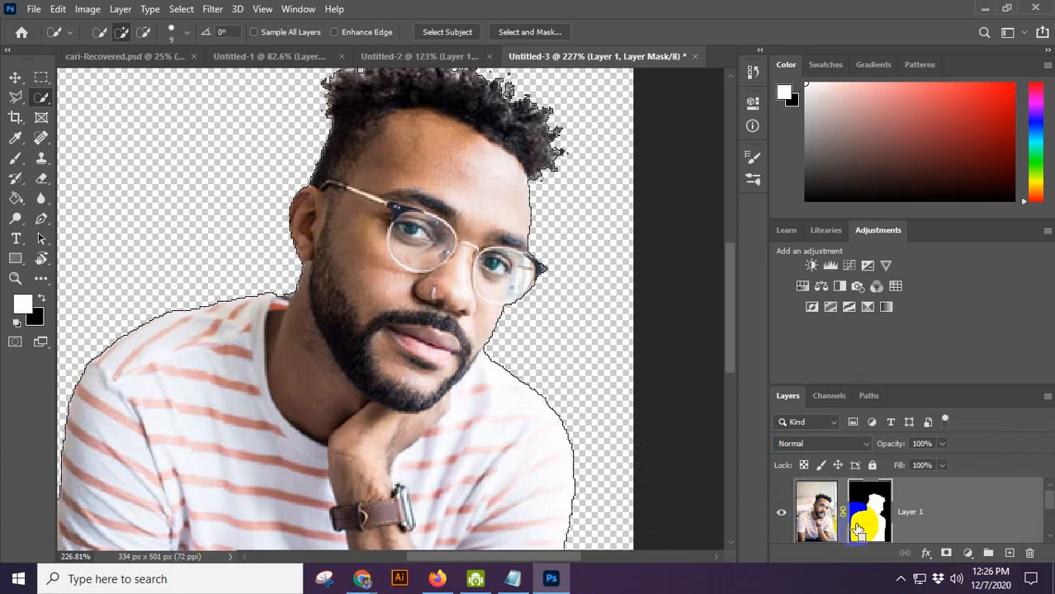
left_click(866, 405)
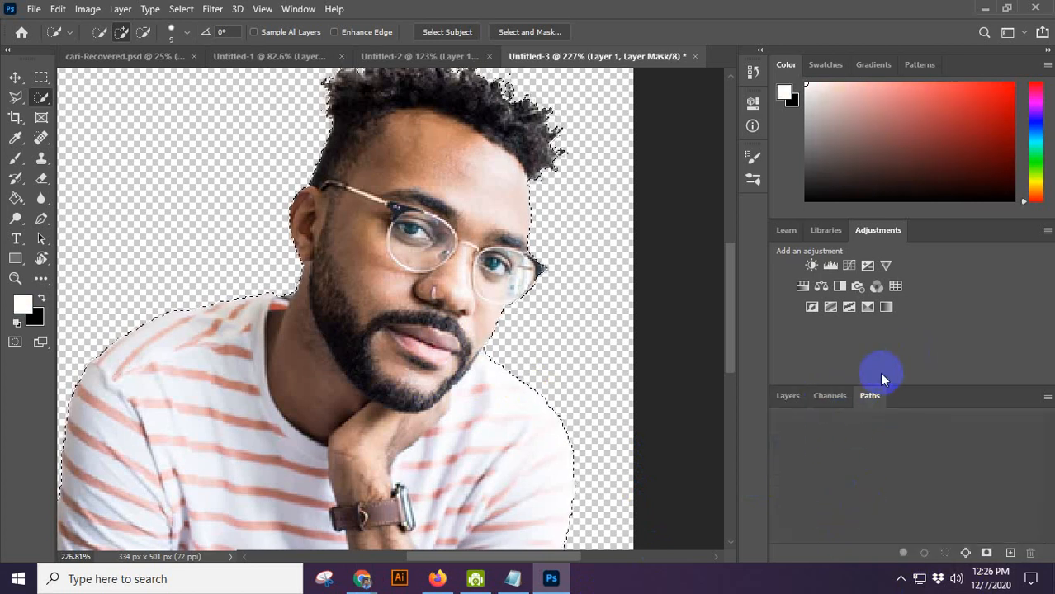
left_click(787, 398)
left_click(821, 511)
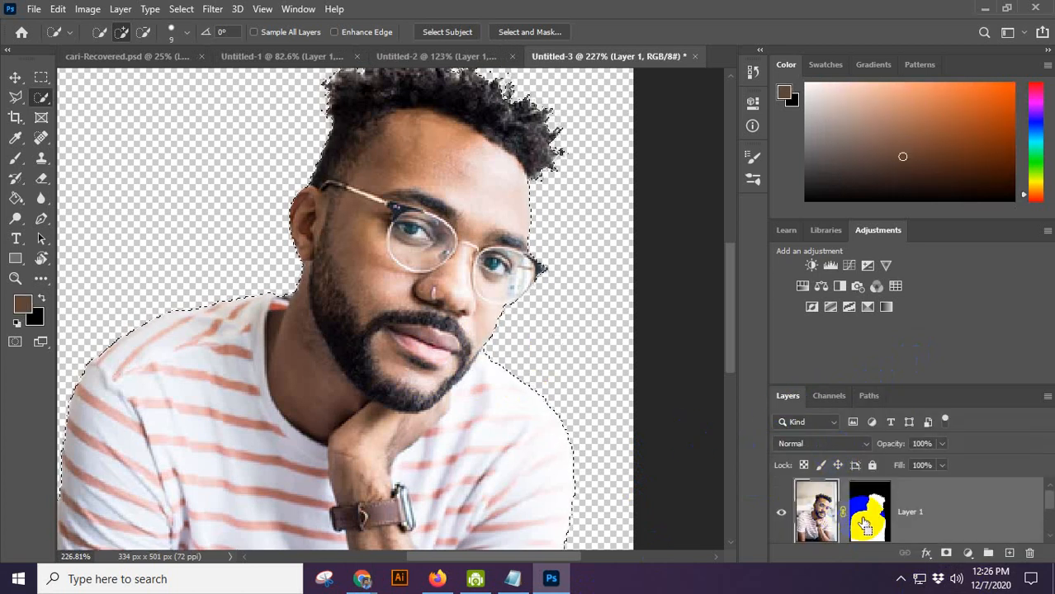
Undo Layer 1's mask while keeping the man selected, and check the document's paths and channels.
key("ctrl+z")
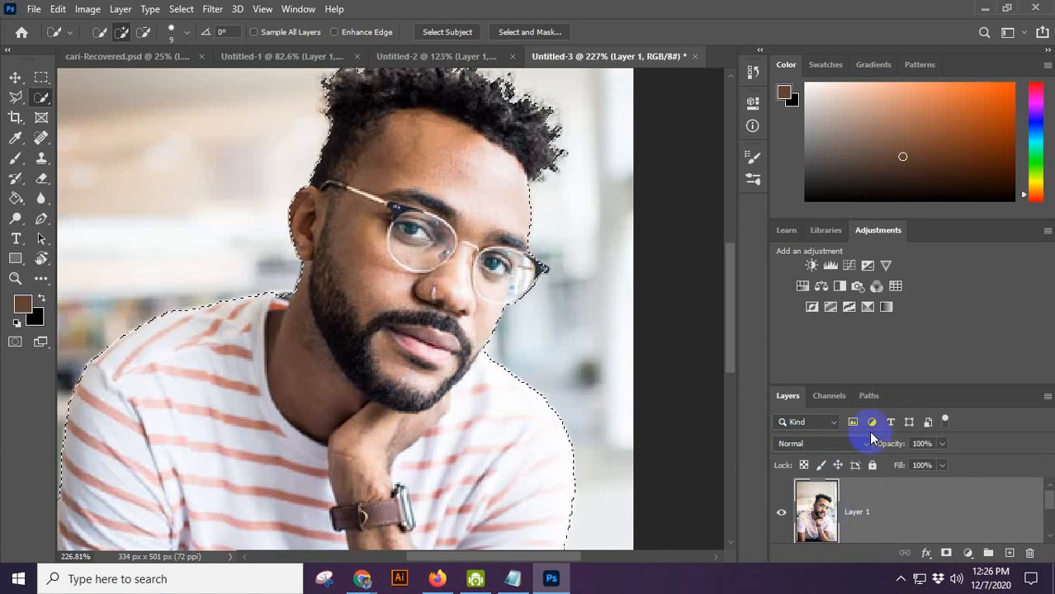
left_click(871, 398)
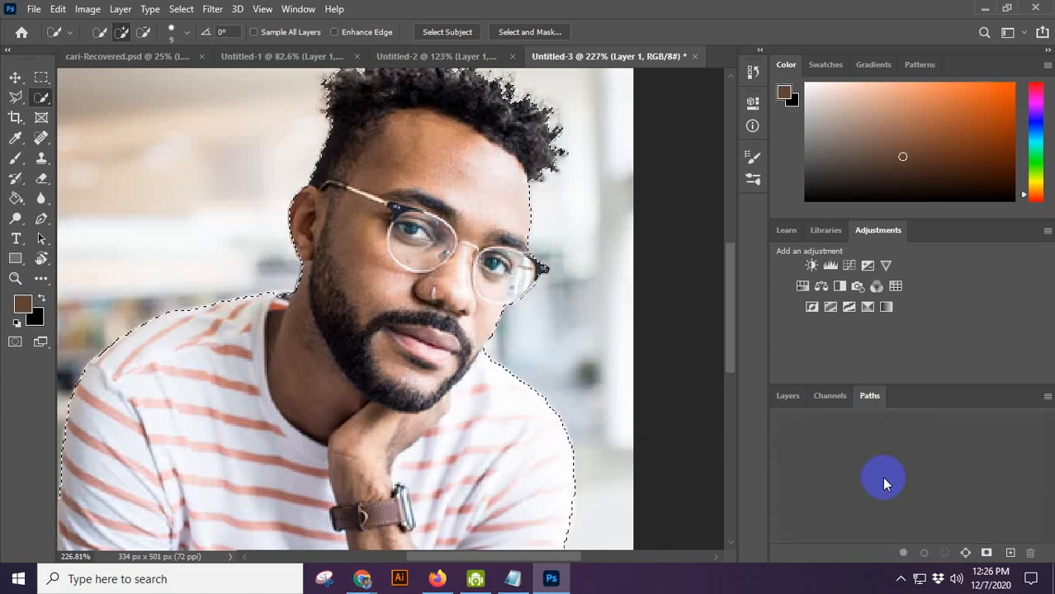
left_click(812, 395)
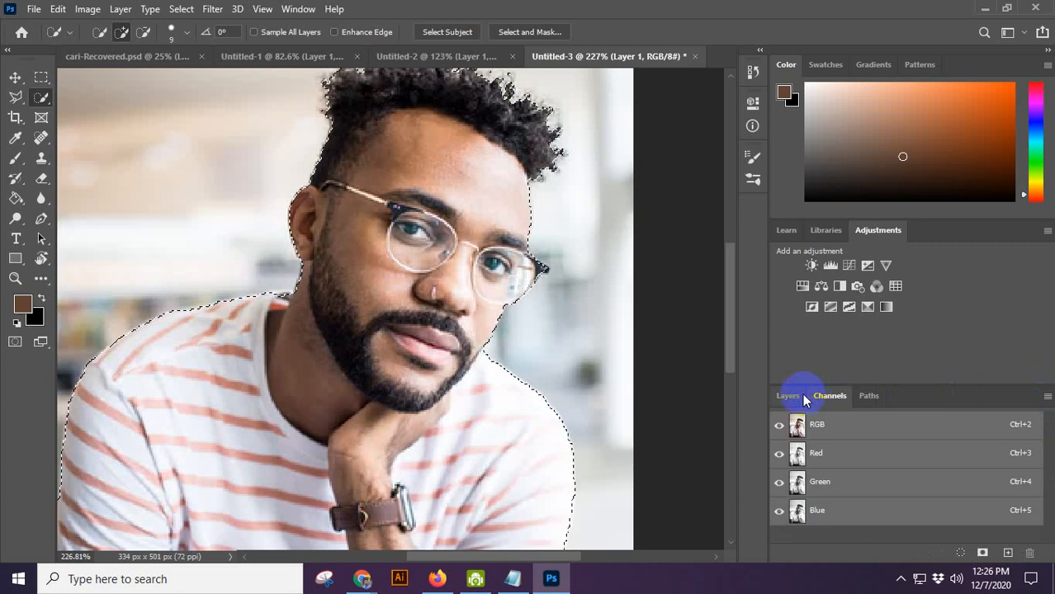
left_click(789, 396)
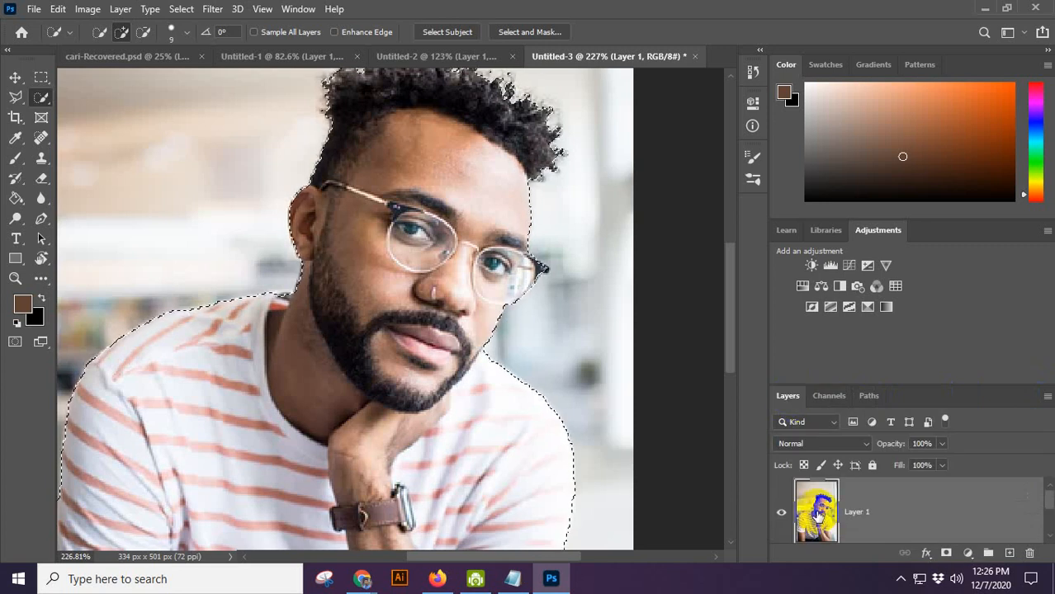
Copy the selected man to a new layer and load that layer's outline as a selection.
key("ctrl+j")
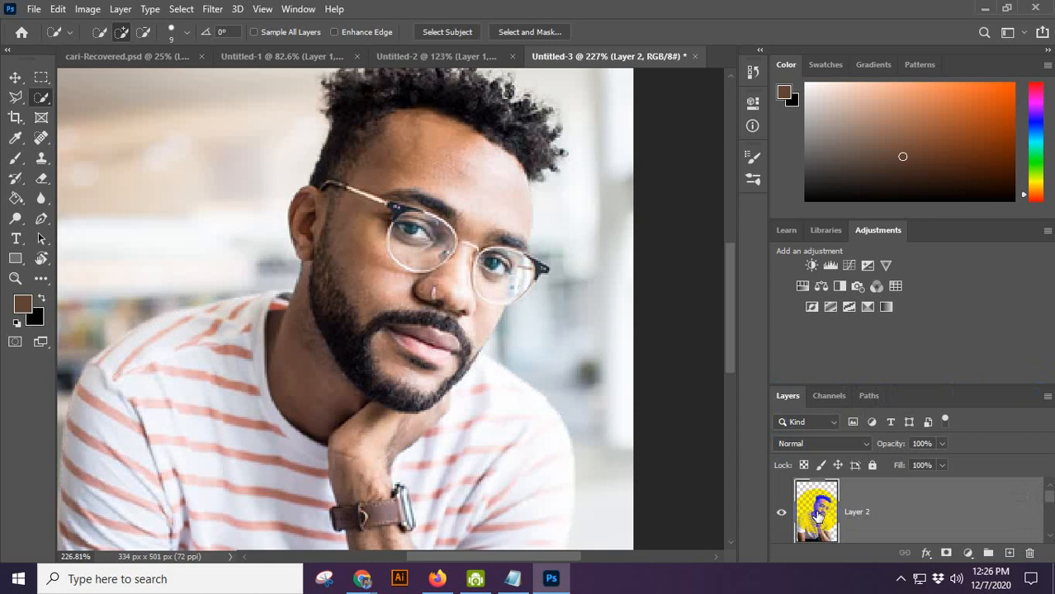
left_click(869, 397)
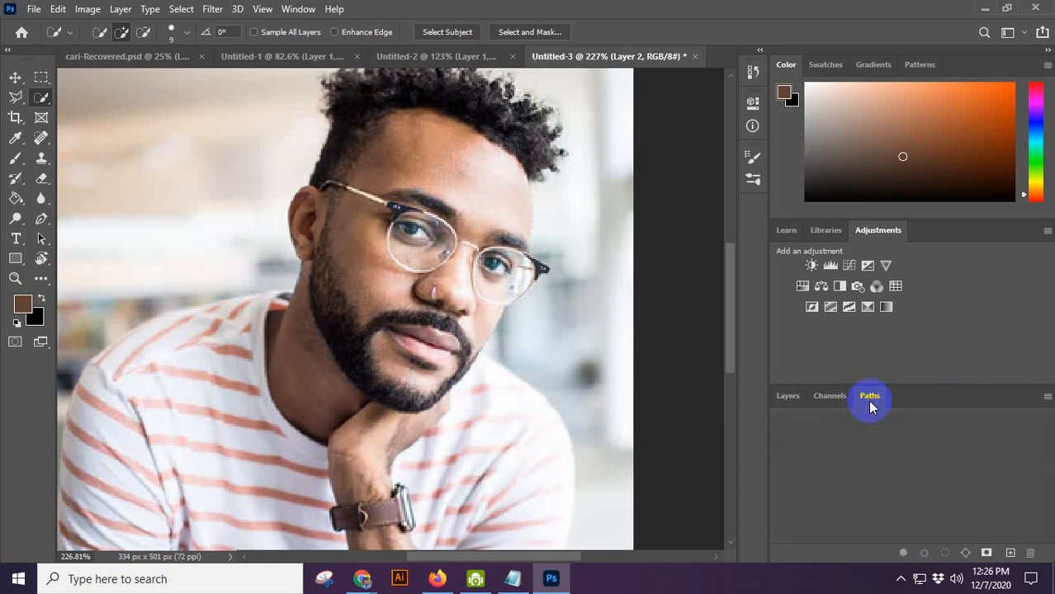
left_click(788, 397)
left_click(818, 511, "ctrl")
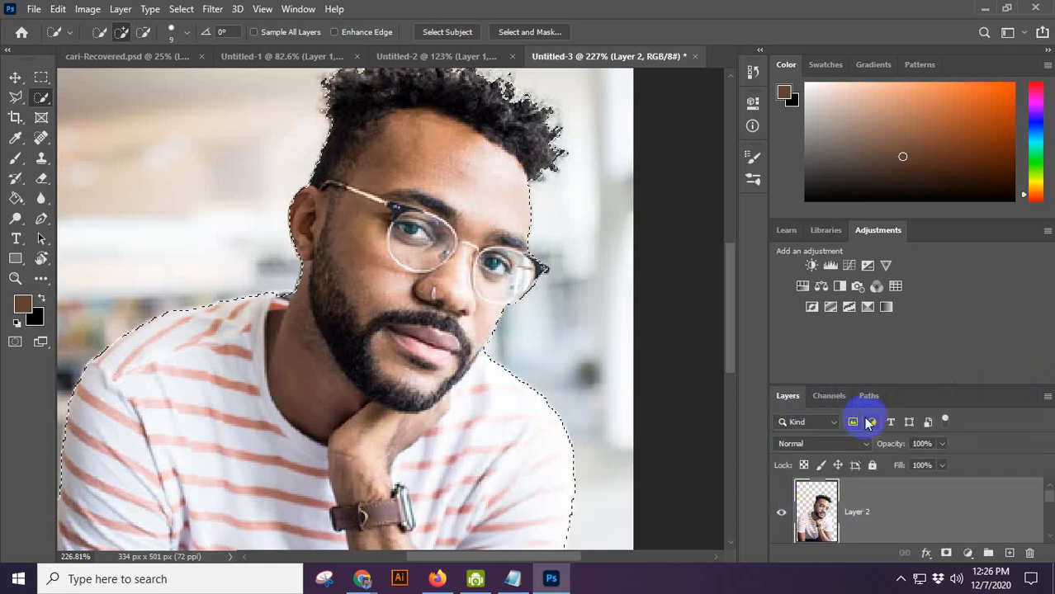
left_click(861, 404)
left_click(815, 397)
left_click(780, 397)
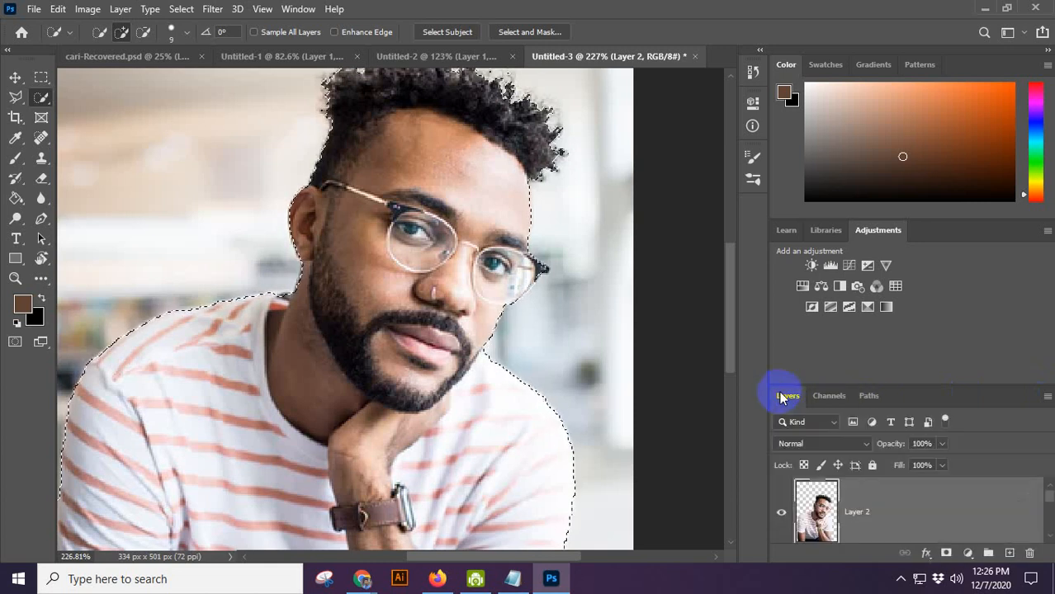
Create a new path named Path 1 while the man's outline is selected.
left_click(865, 397)
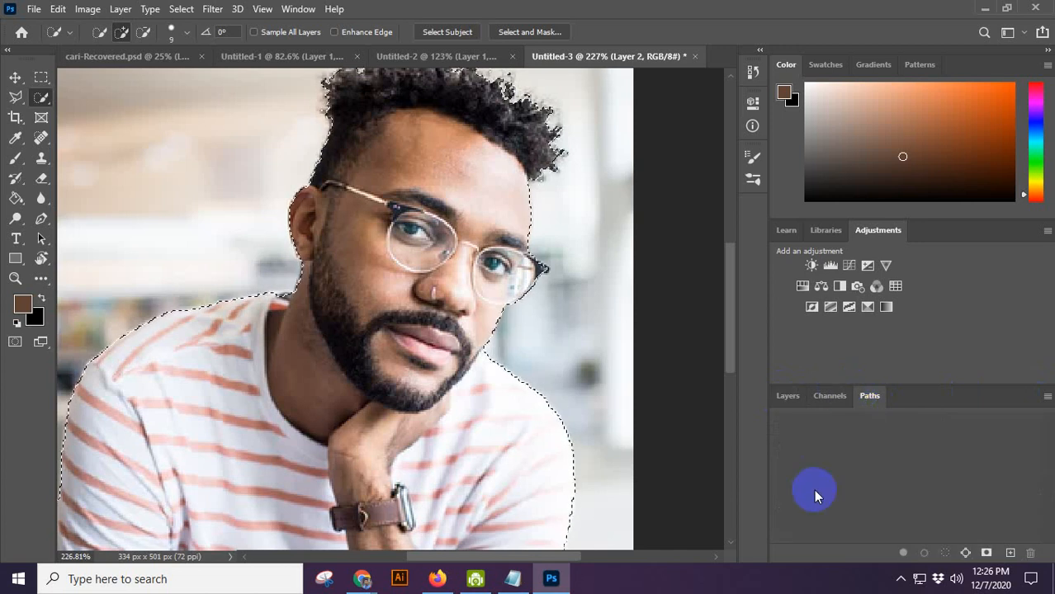
scroll(815, 492, "down", 1)
scroll(814, 491, "up", 3)
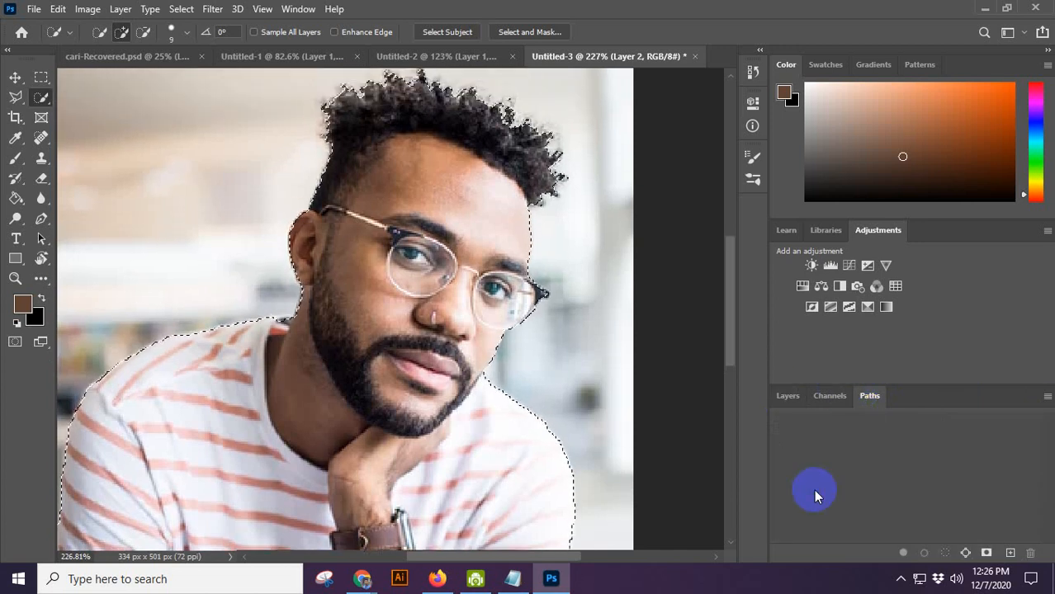
left_click(1047, 397)
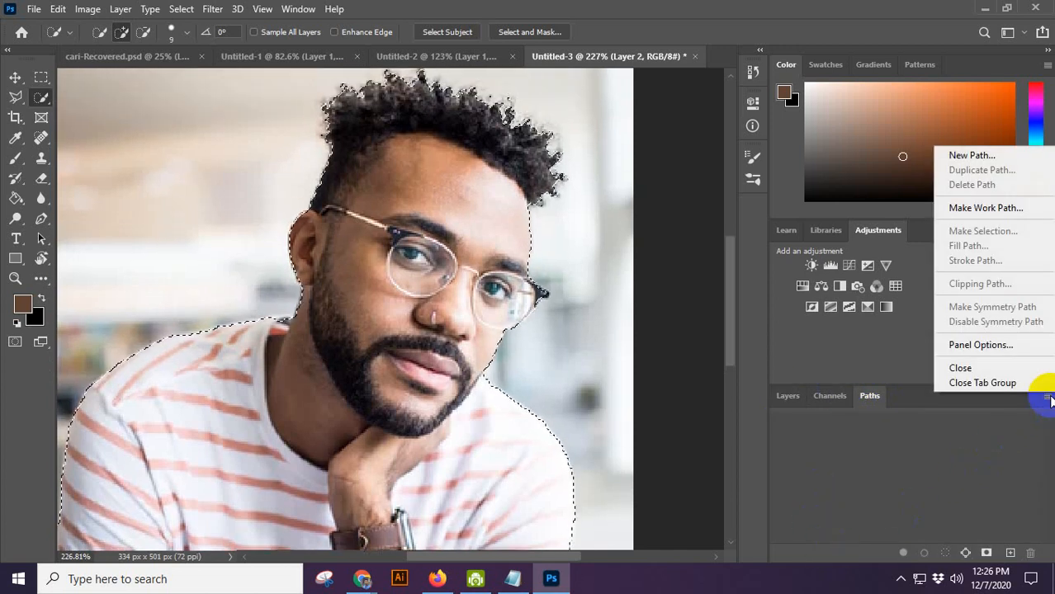
left_click(970, 154)
left_click(612, 173)
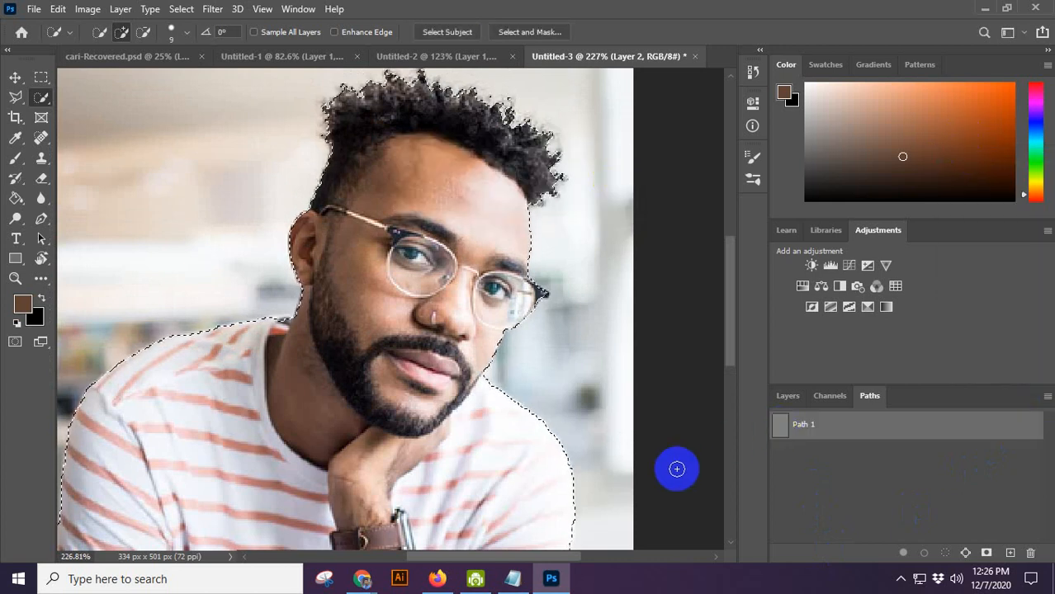
Try to load selections from Layer 2's outline and from Path 1.
left_click(789, 396)
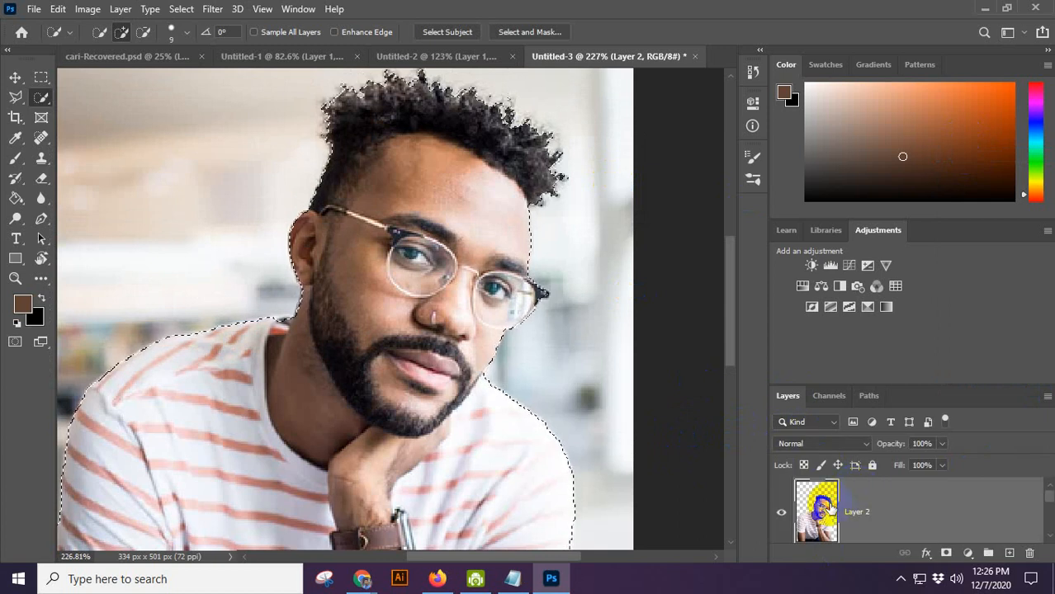
left_click(869, 395)
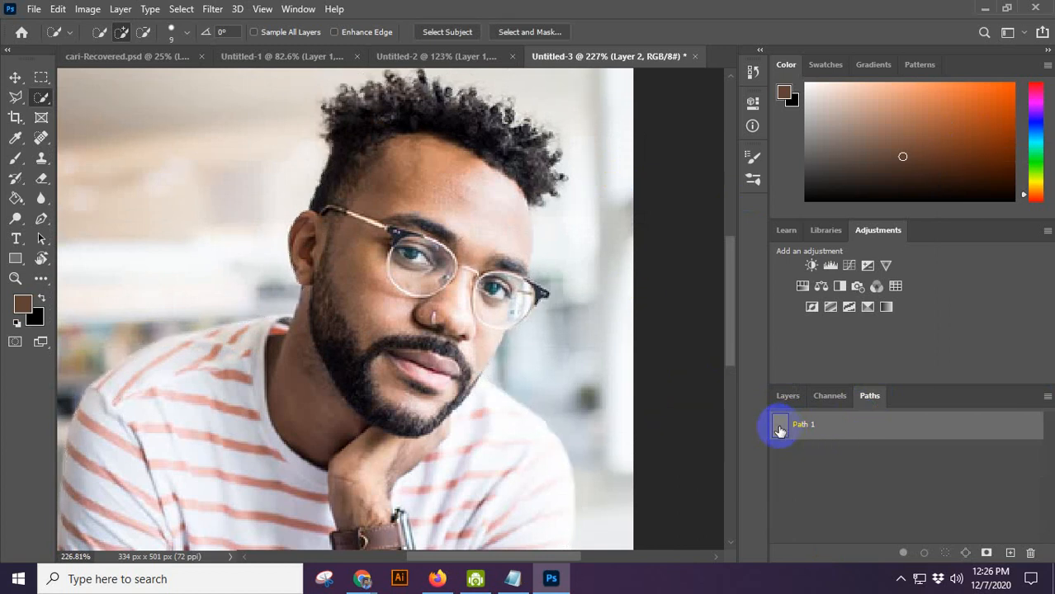
left_click(786, 396)
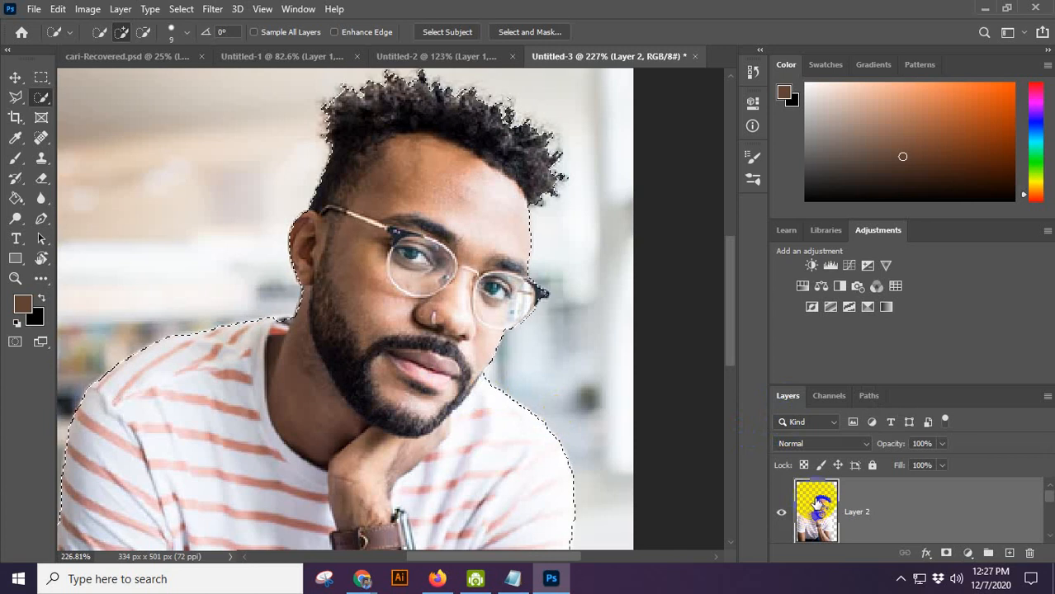
mouse_move(828, 398)
left_mouse_down()
mouse_move(873, 404)
mouse_move(817, 403)
left_mouse_up()
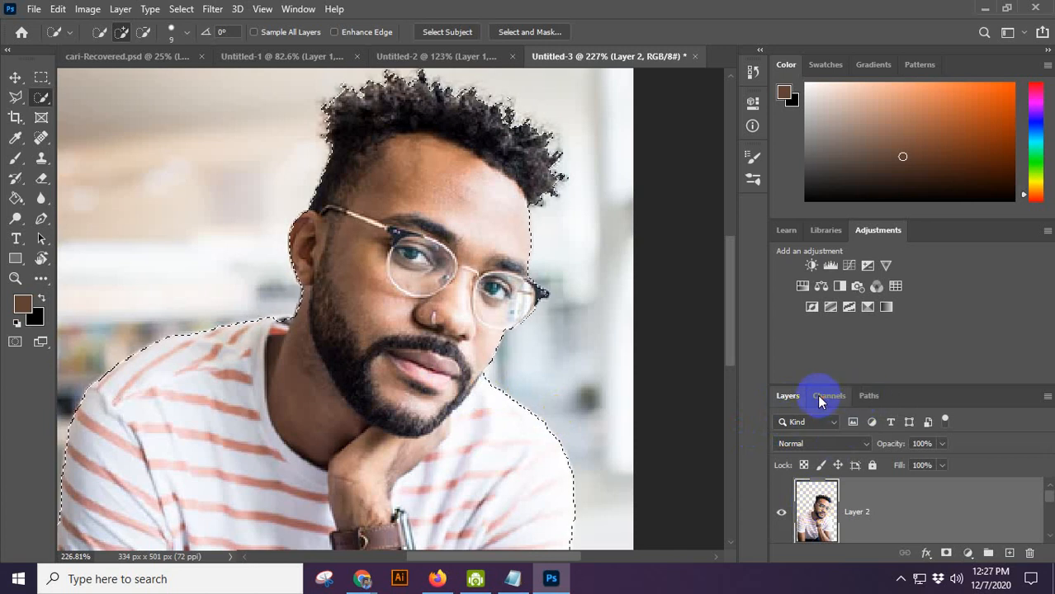
left_click(864, 398)
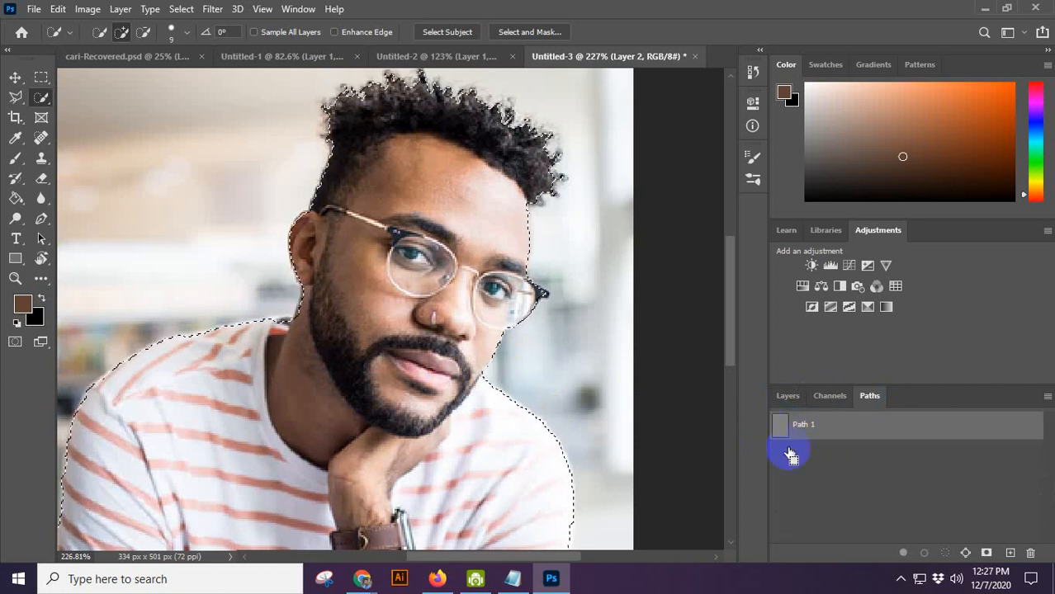
left_click(781, 397)
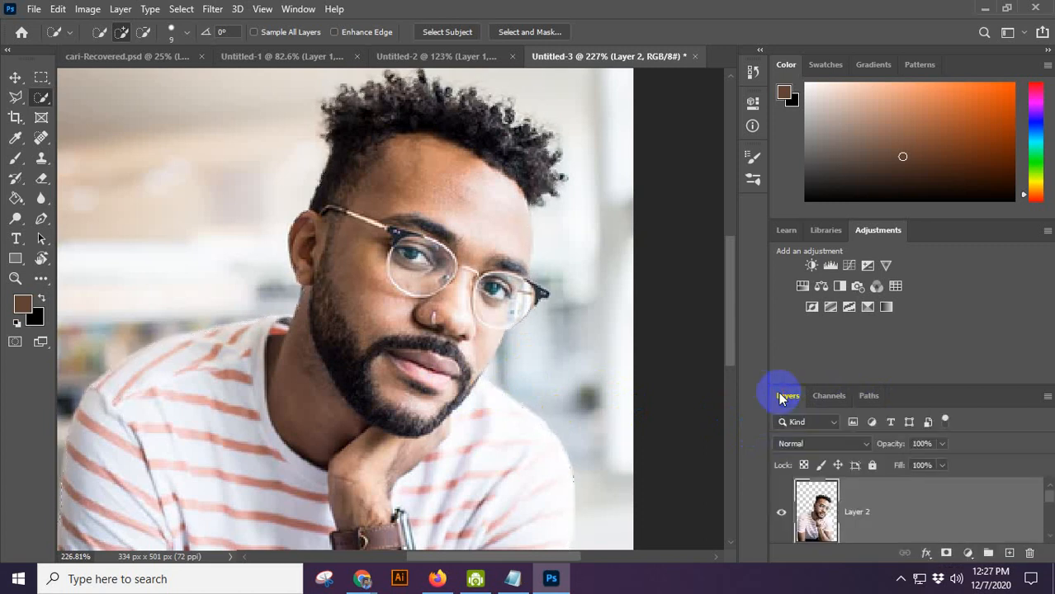
Clear the selection and delete Layer 2, the copied cutout of the man.
key("ctrl+d")
left_click(1031, 554)
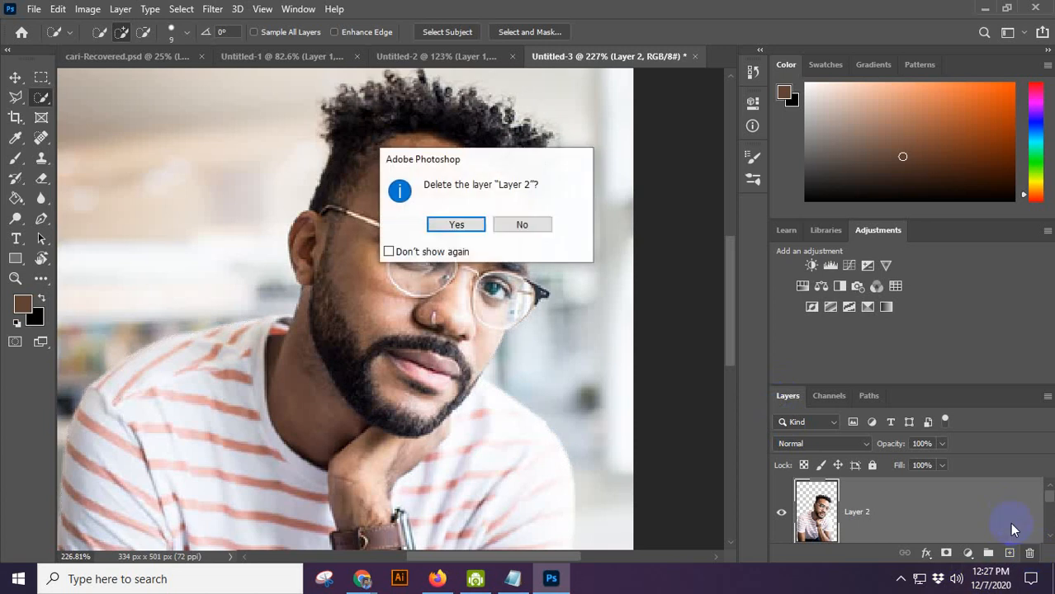
left_click(456, 224)
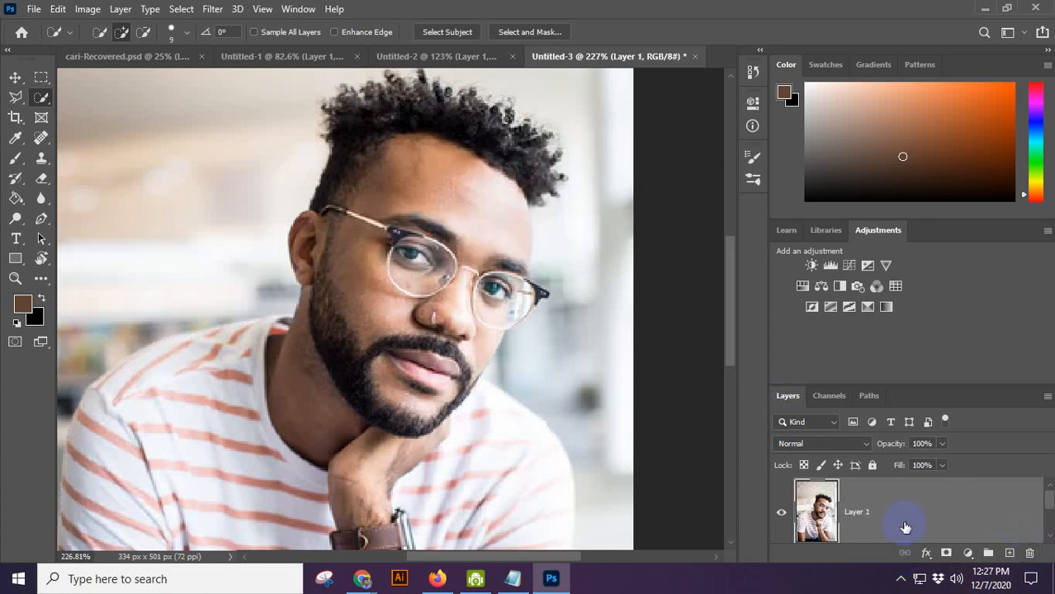
Select the man on Layer 1 with Select Subject and check the document's paths.
left_click(180, 9)
mouse_move(131, 9)
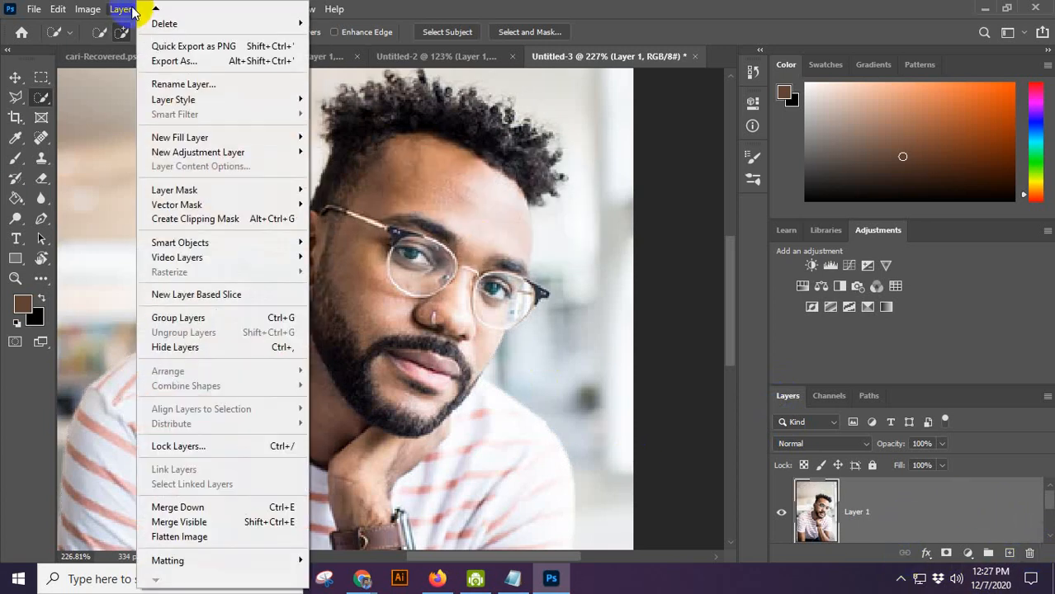
left_click(41, 97)
left_click(442, 33)
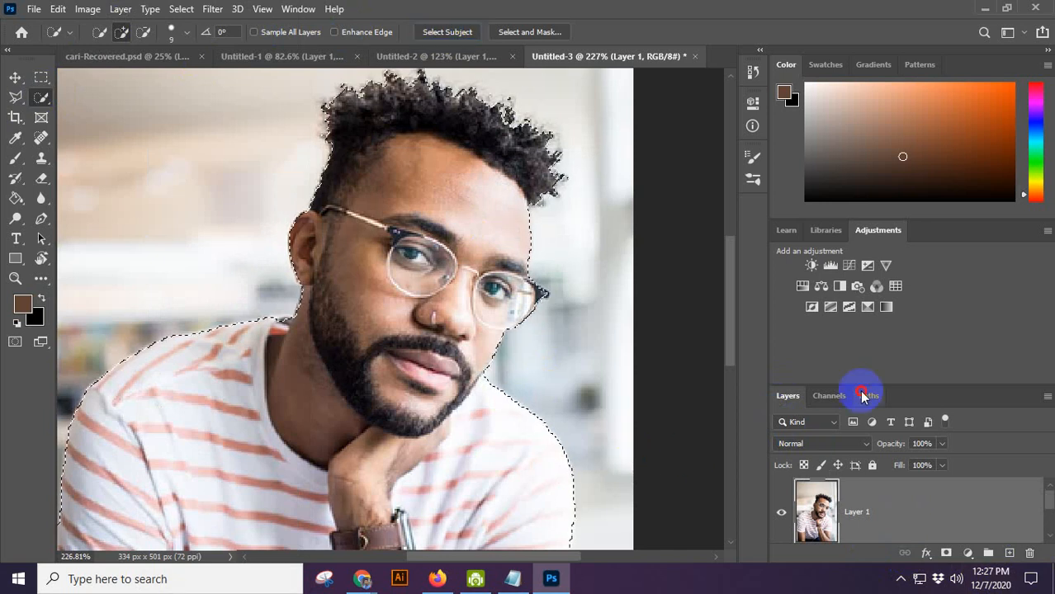
left_click(863, 393)
left_click(799, 394)
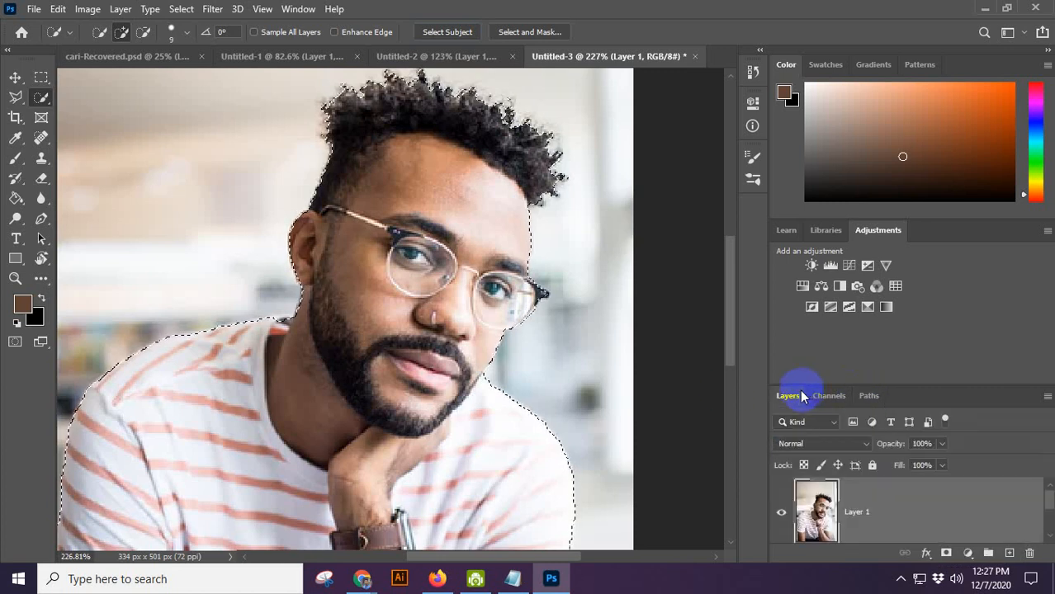
Convert the selection around the man into a work path with a 2.0-pixel tolerance and check its fit along the hair and shoulders.
left_click(873, 398)
left_click(830, 396)
left_click(786, 396)
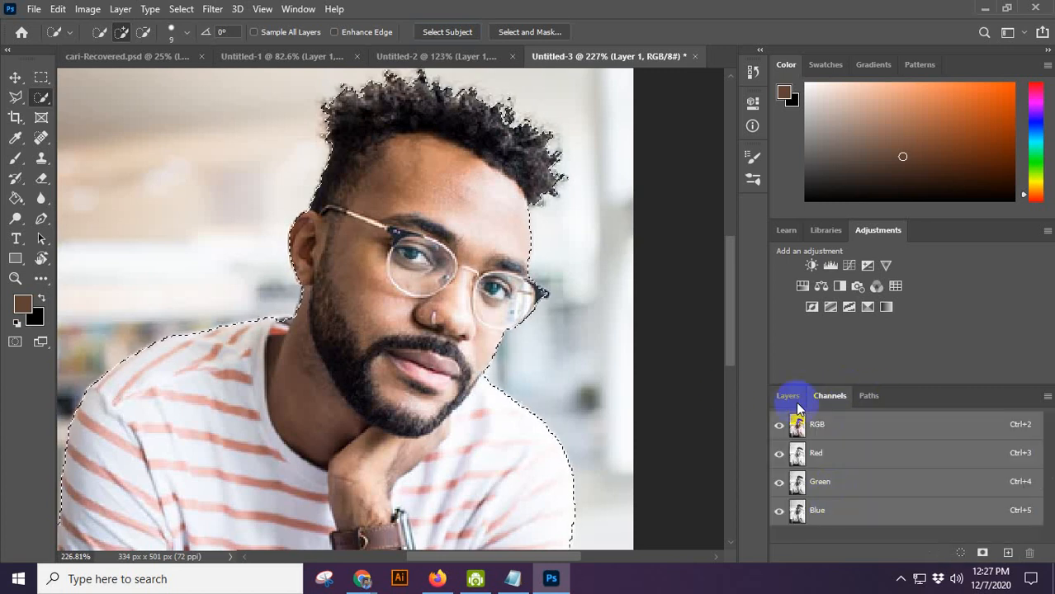
right_click(457, 284)
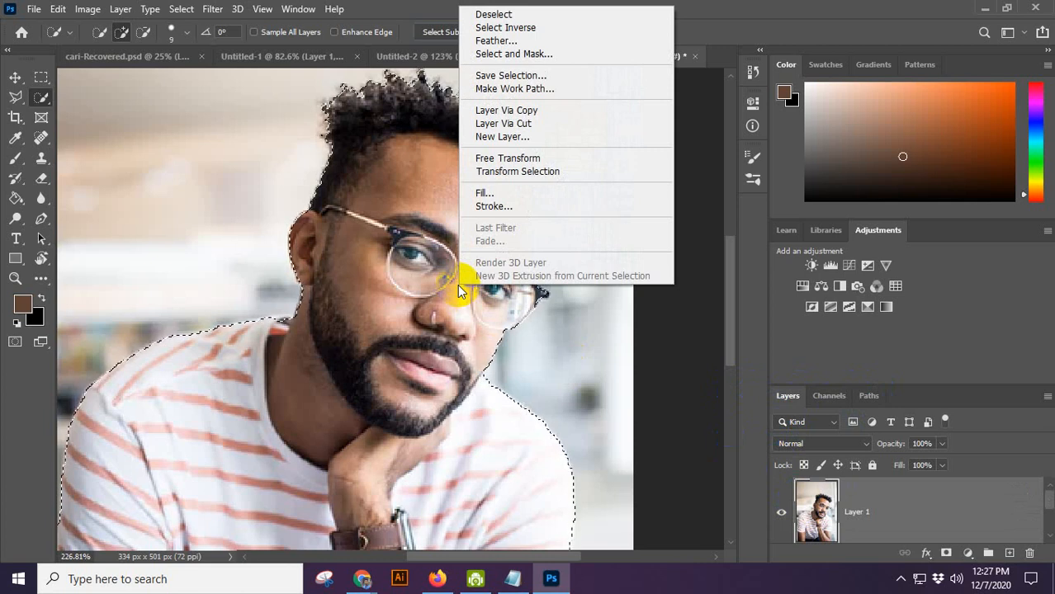
left_click(509, 88)
left_click(596, 178)
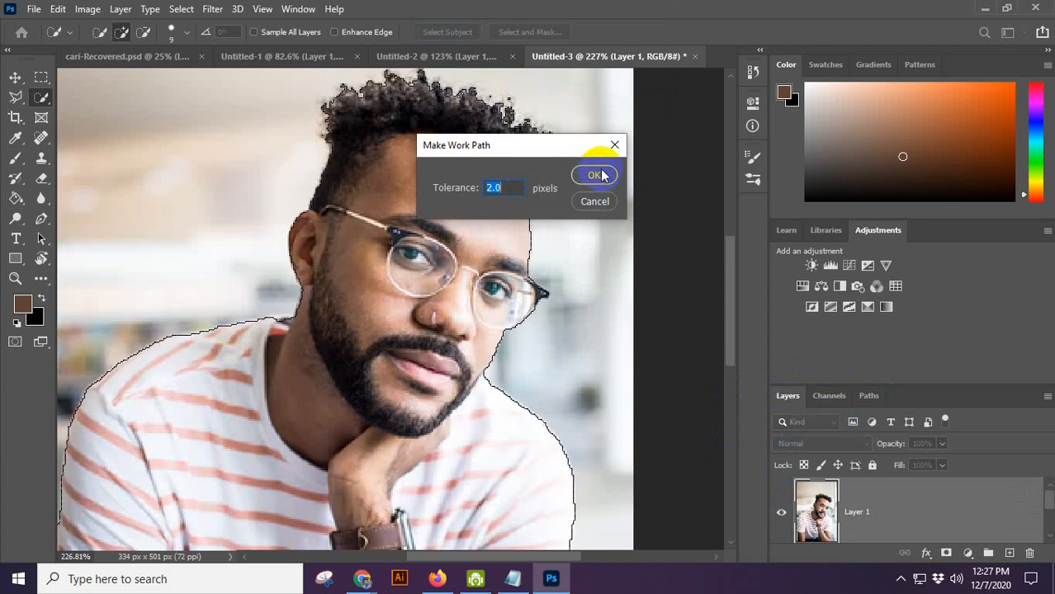
left_click(596, 177)
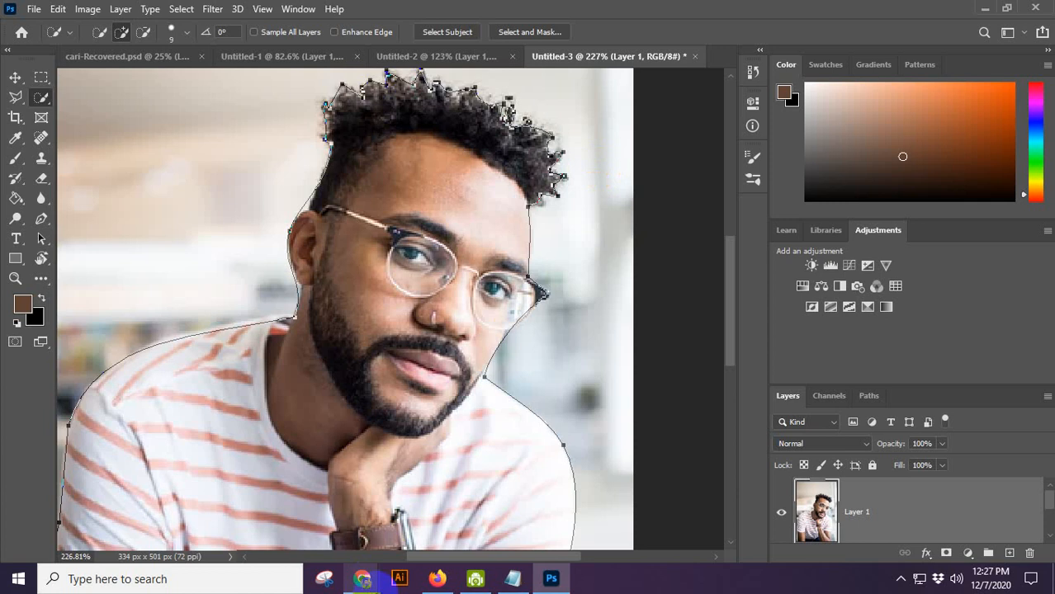
scroll(494, 434, "down", 2)
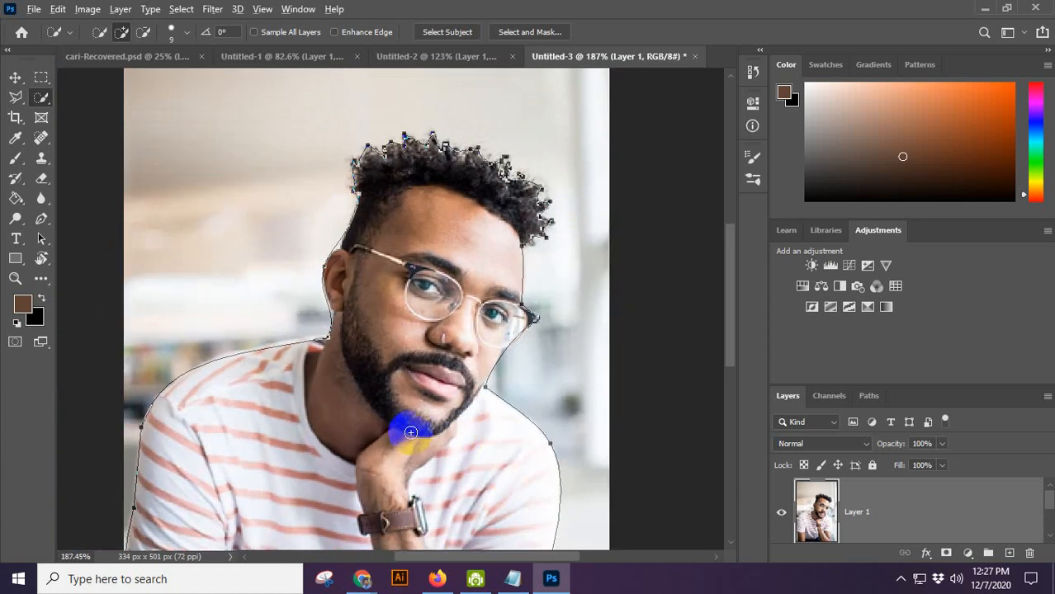
scroll(409, 431, "up", 3)
left_click_drag(337, 395, 350, 474)
scroll(363, 454, "up", 1)
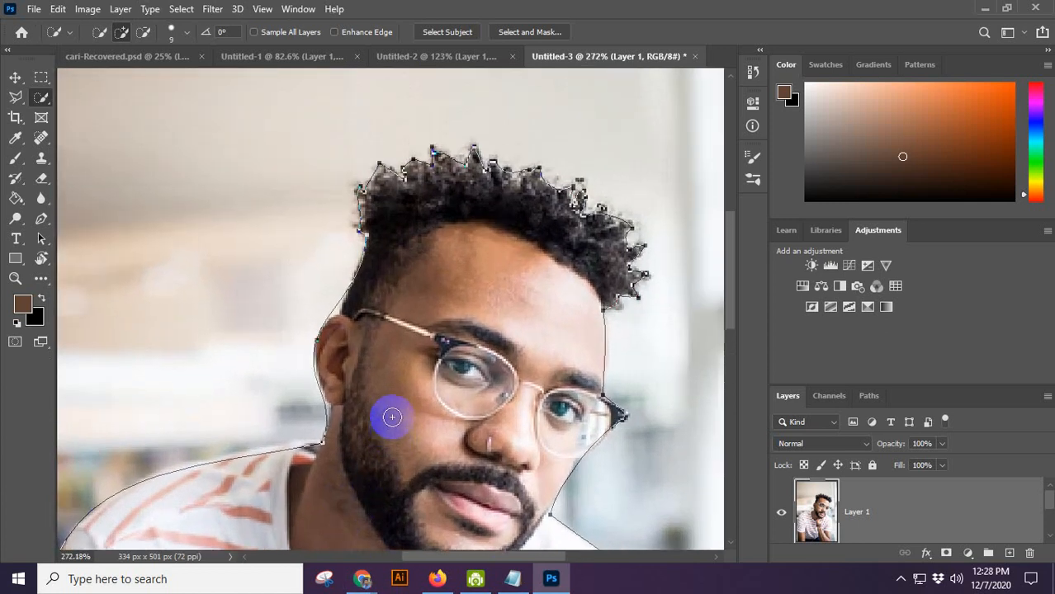
Turn the path back into a selection and make a new work path from it with a finer tolerance of about 1.3 pixels.
key("ctrl+Return")
right_click(404, 368)
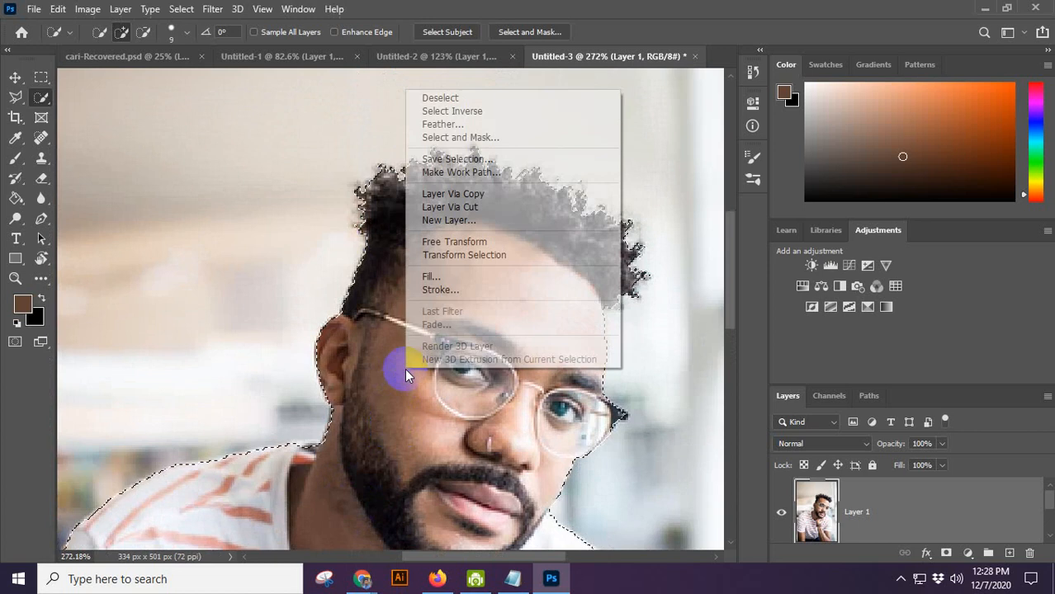
left_click(438, 171)
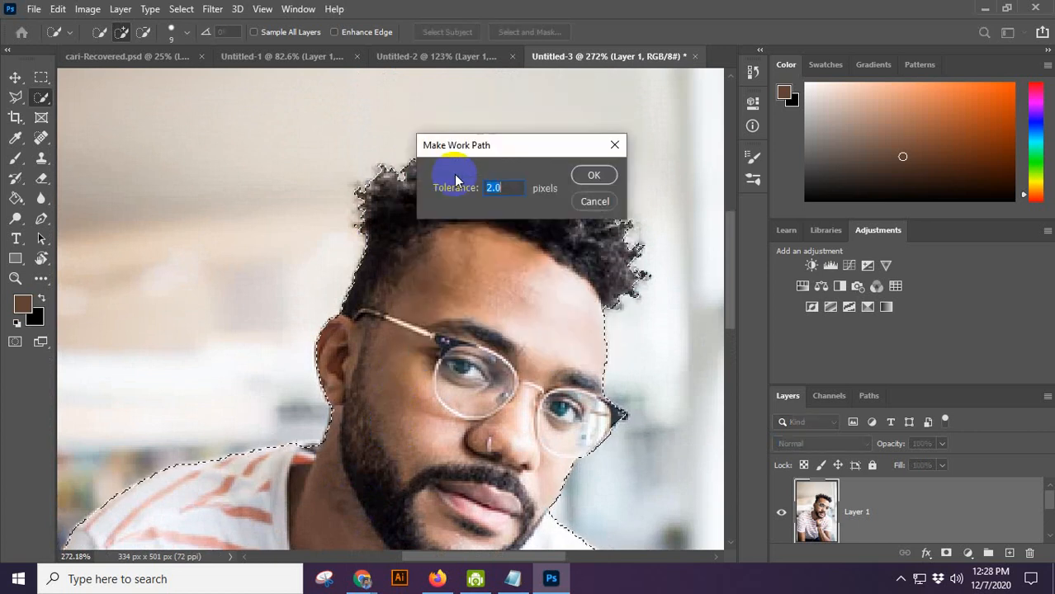
key("Down")
key("Down")
key("Down")
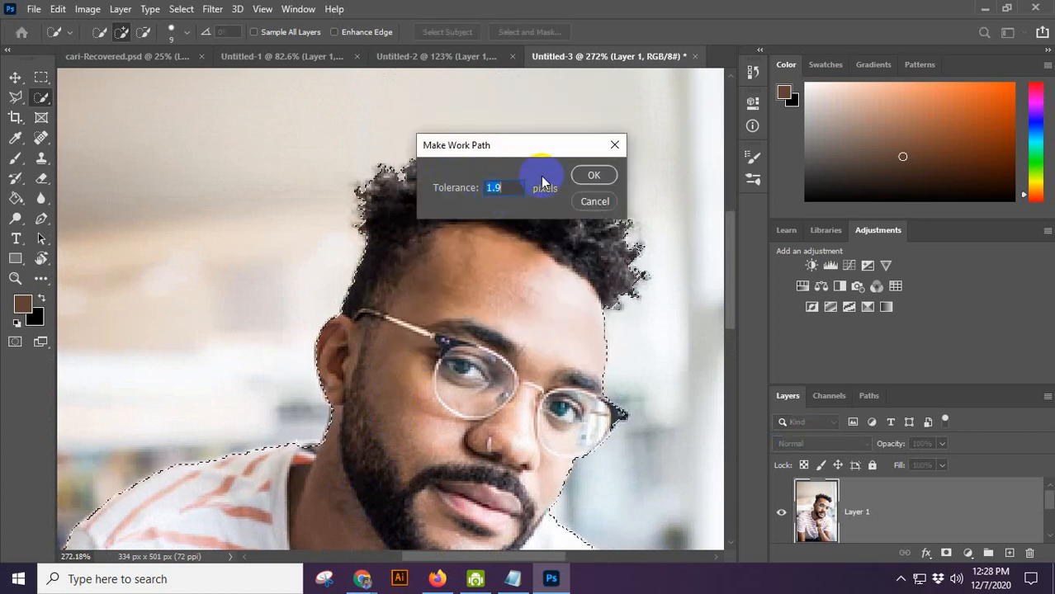
key("Down")
key("Down")
key("Down")
key("Down")
key("Down")
key("Down")
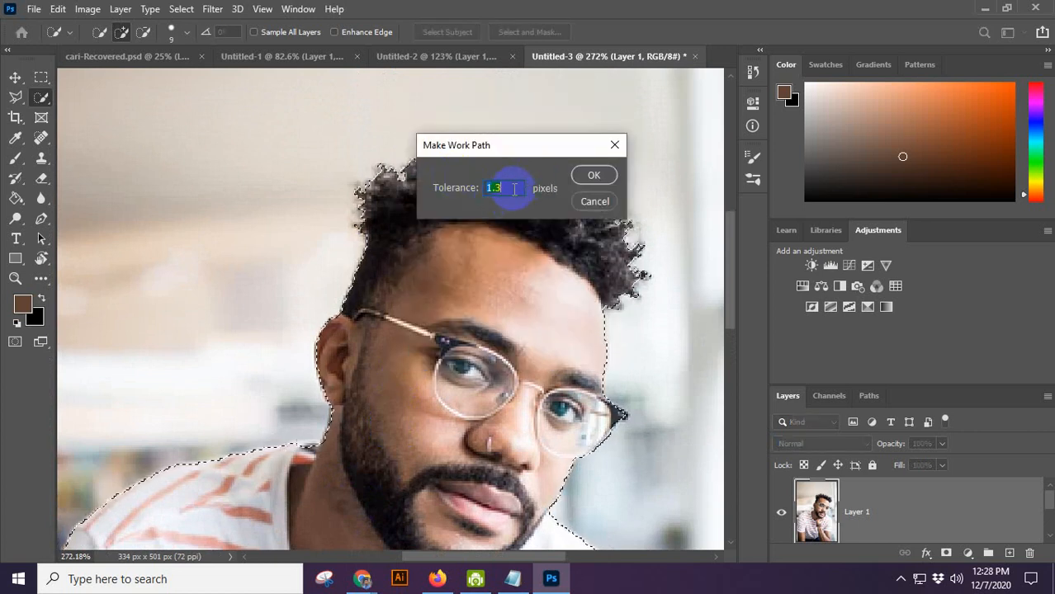
key("Down")
left_click(594, 173)
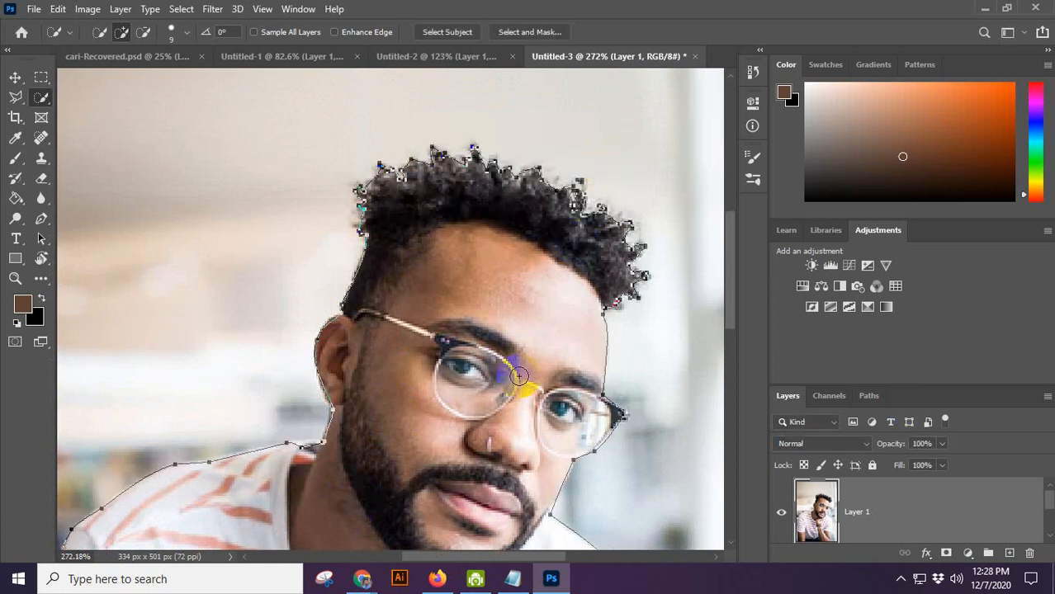
Check the new path's fit around the ear and glasses, and save the work path as Path 1.
scroll(548, 352, "up", 5)
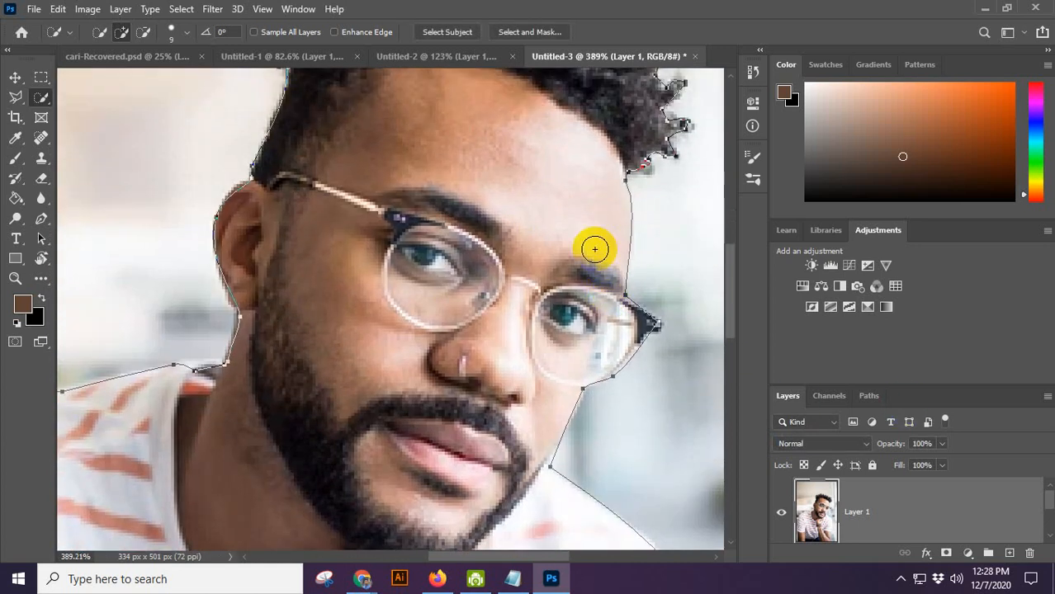
scroll(251, 357, "up", 1)
left_click_drag(239, 307, 374, 238)
scroll(374, 238, "down", 5)
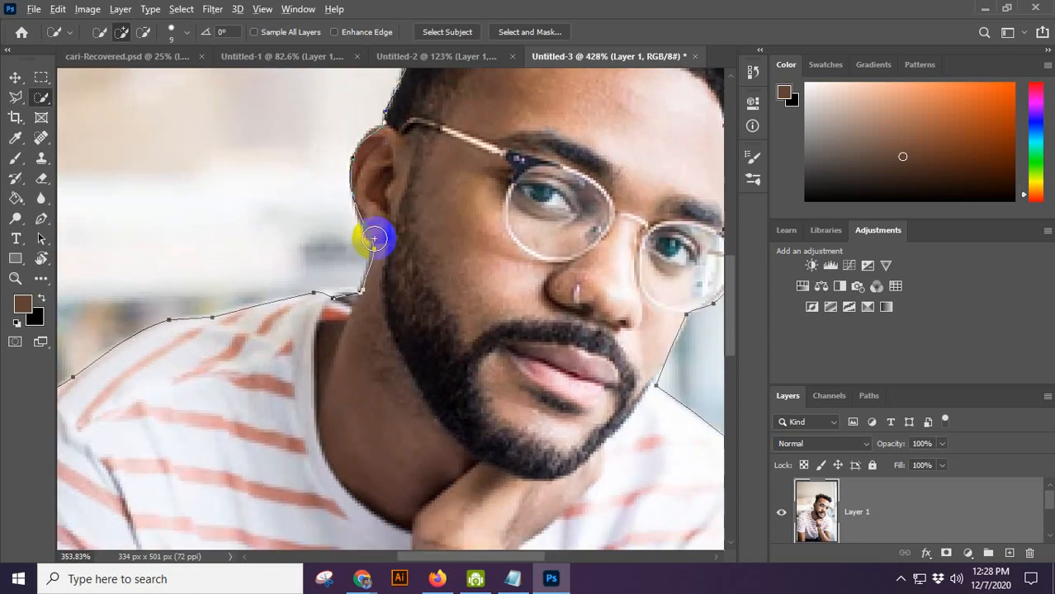
scroll(374, 239, "down", 1)
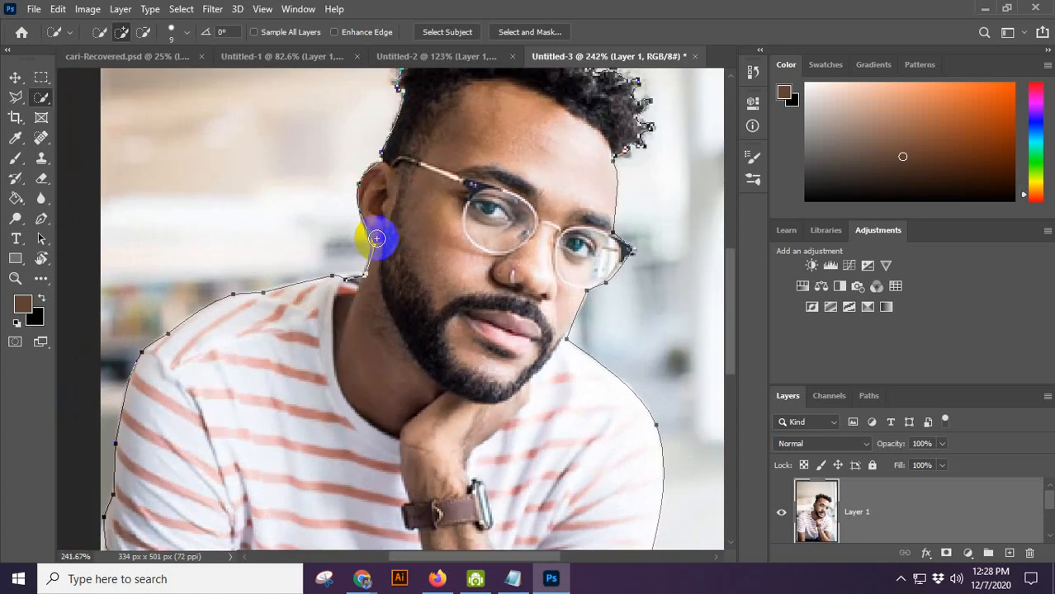
left_click(376, 238)
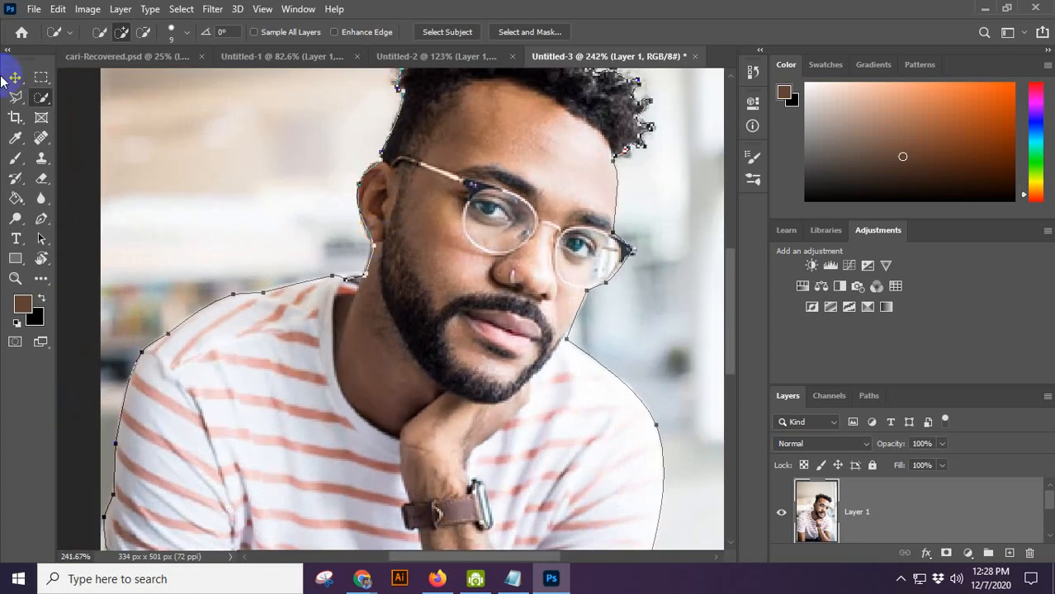
left_click(869, 397)
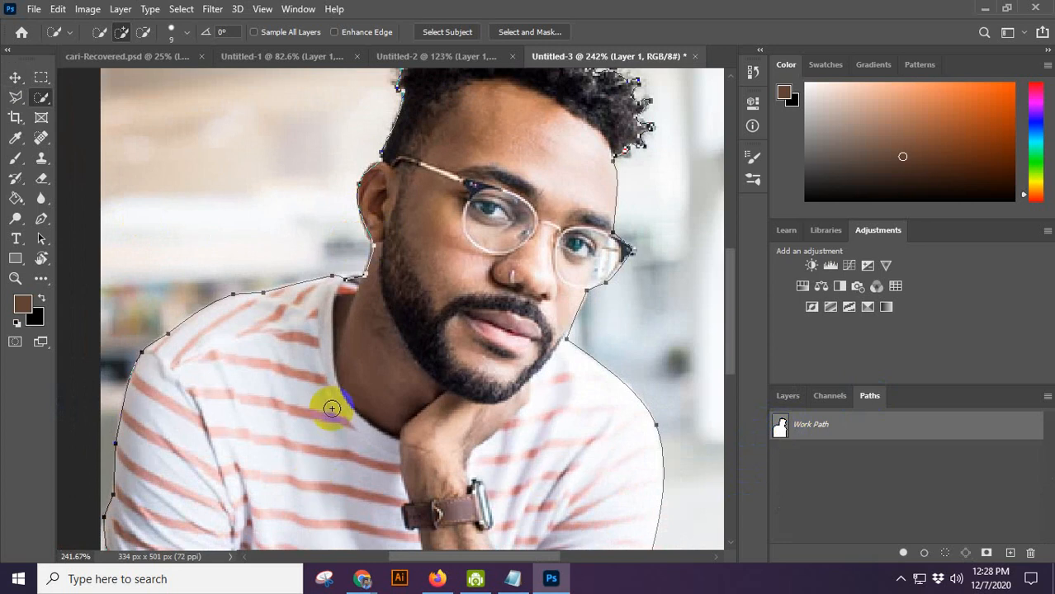
scroll(283, 282, "up", 1)
left_click(15, 76)
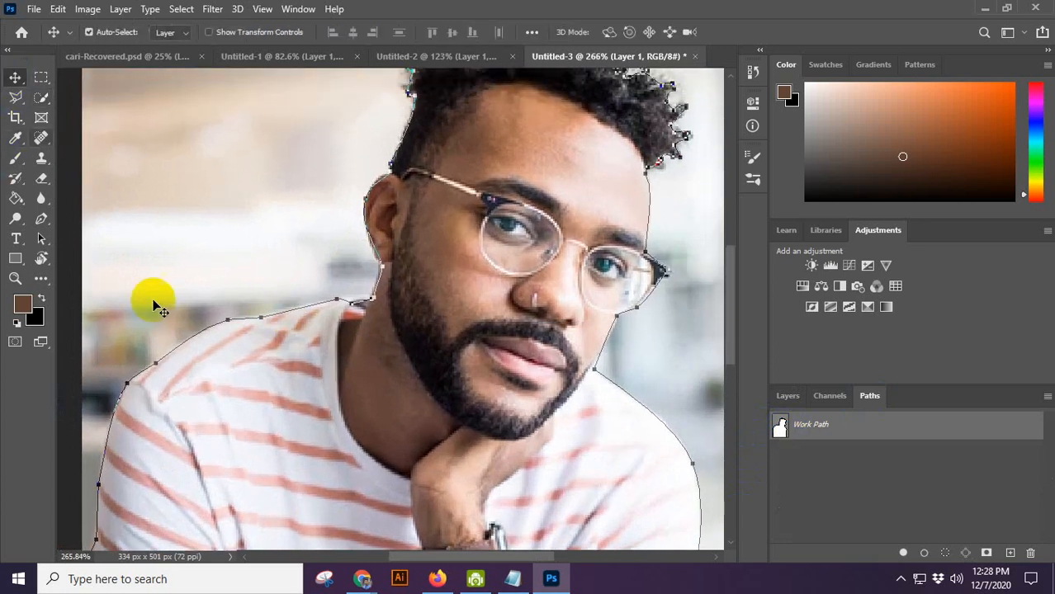
double_click(809, 427)
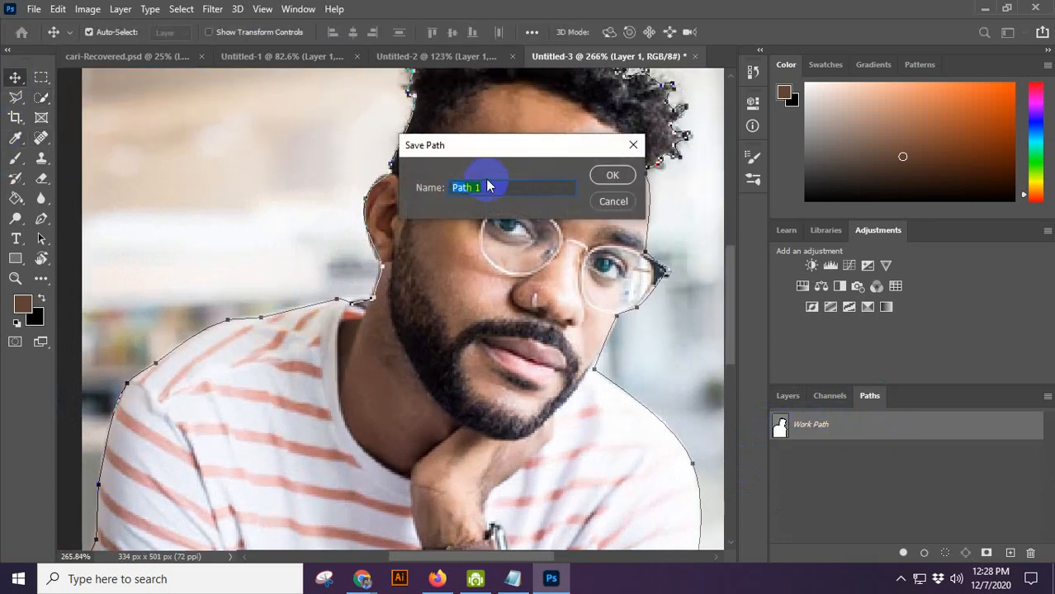
left_click(614, 175)
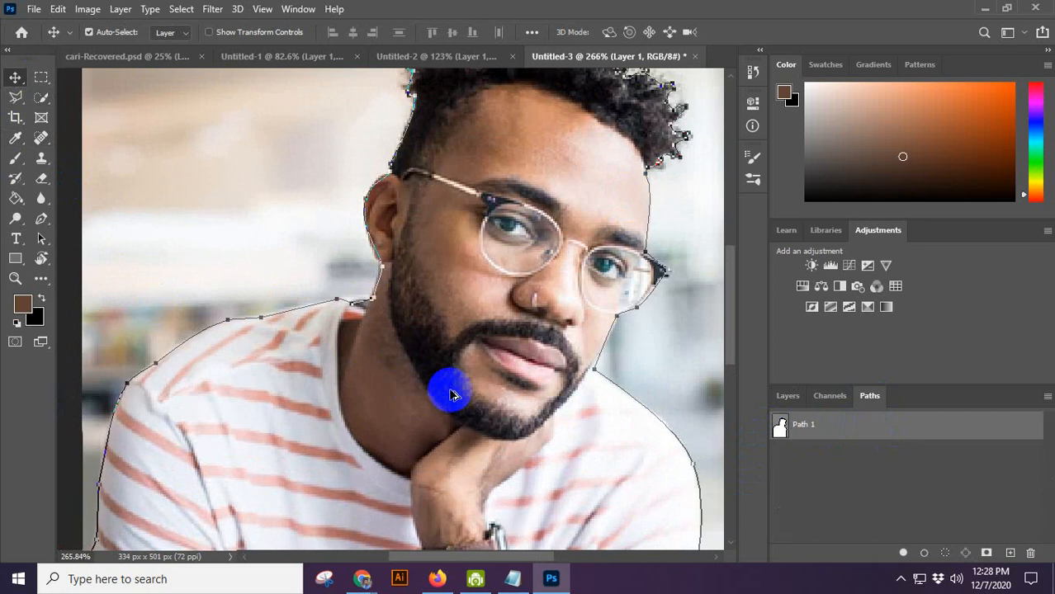
Load Path 1 as a selection around the man on Layer 1, and undo back to the unsaved work path.
scroll(447, 389, "down", 3)
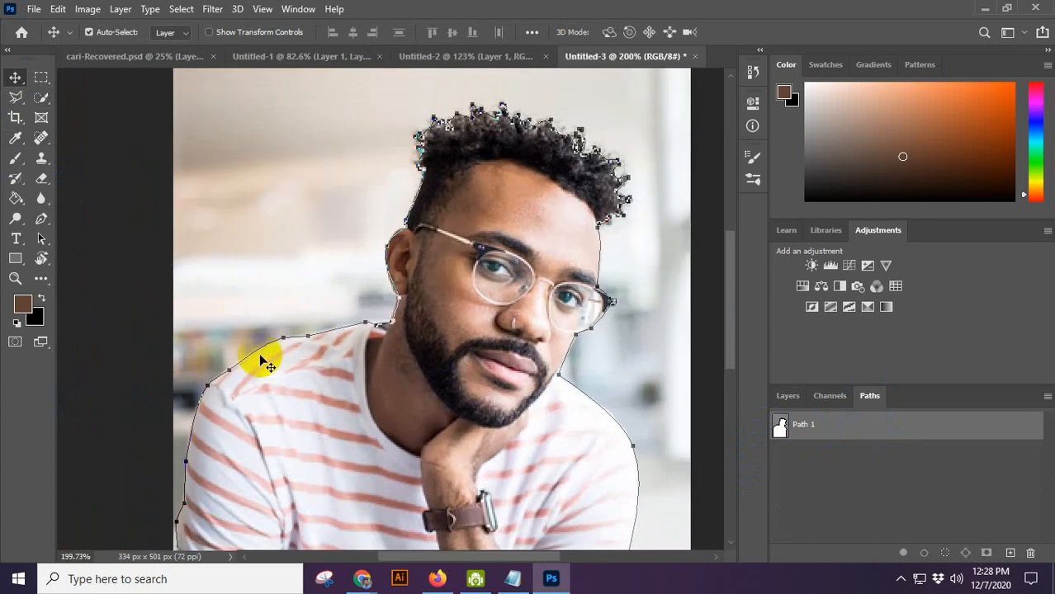
scroll(454, 364, "down", 2)
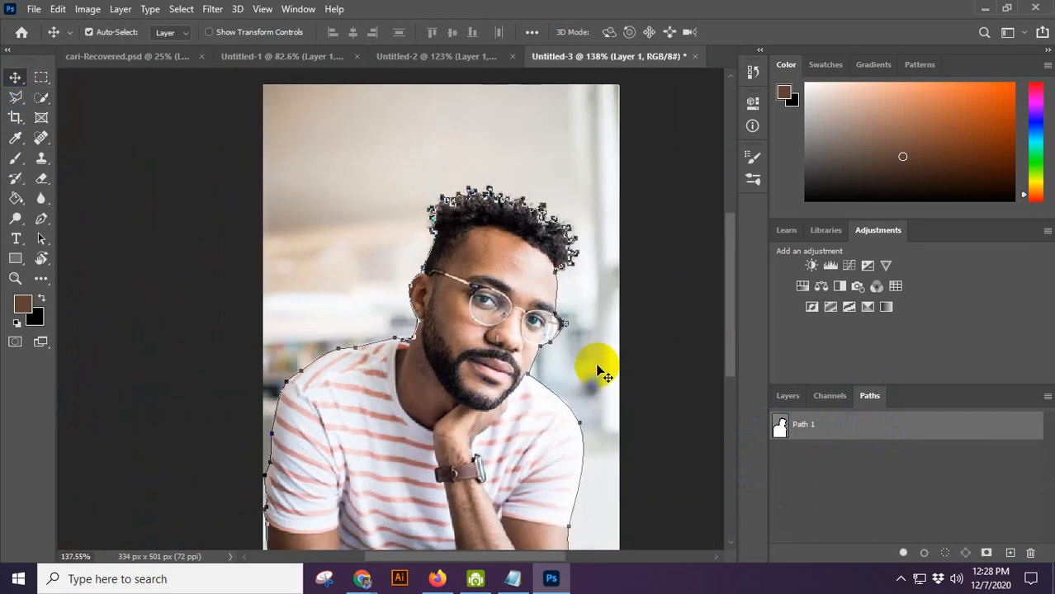
left_click(788, 398)
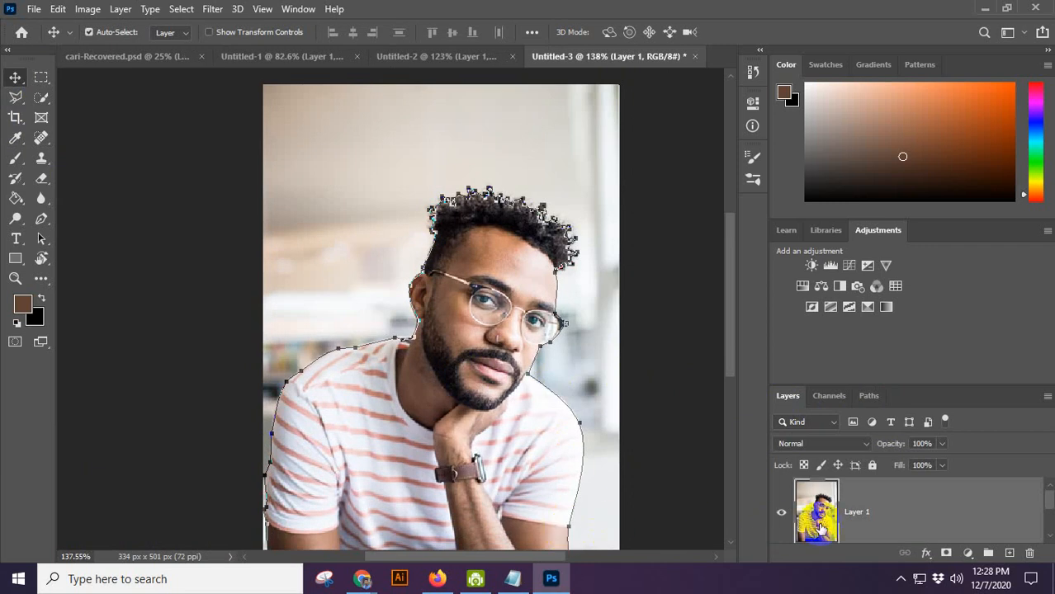
left_click(235, 326)
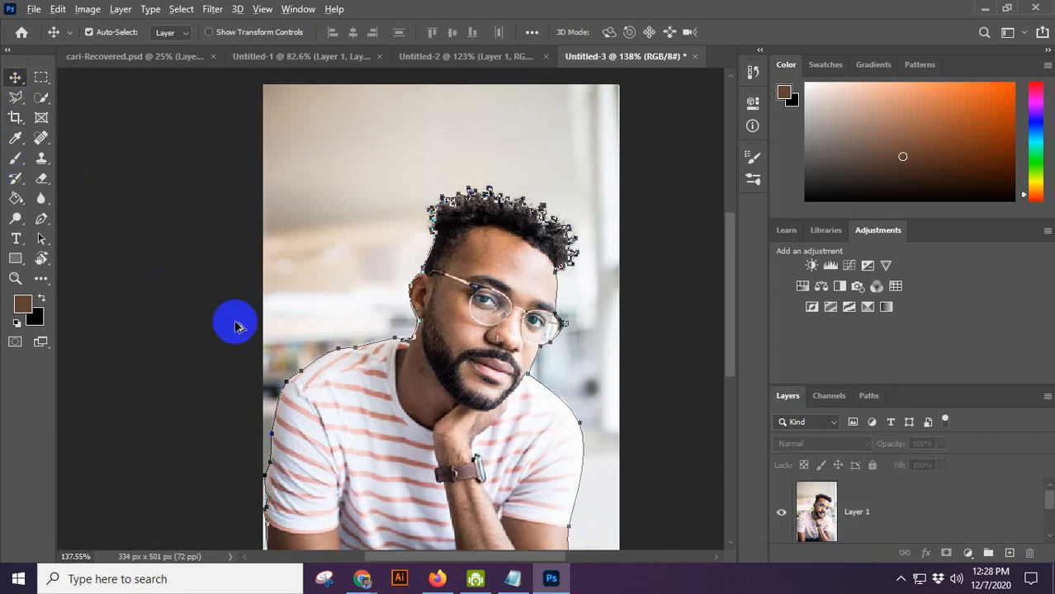
scroll(376, 359, "up", 5)
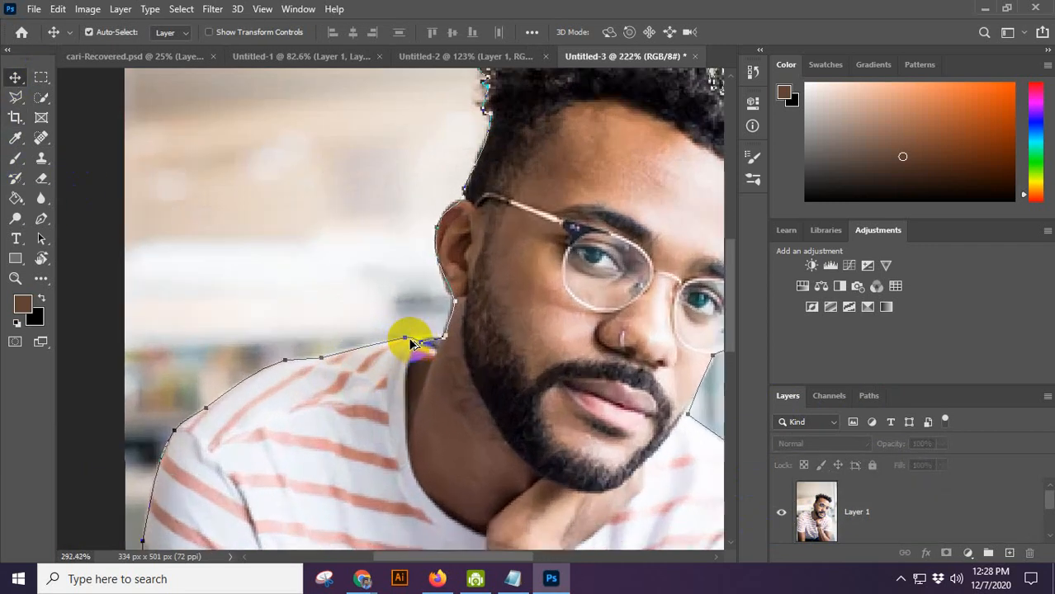
scroll(413, 344, "up", 3)
left_click(817, 518)
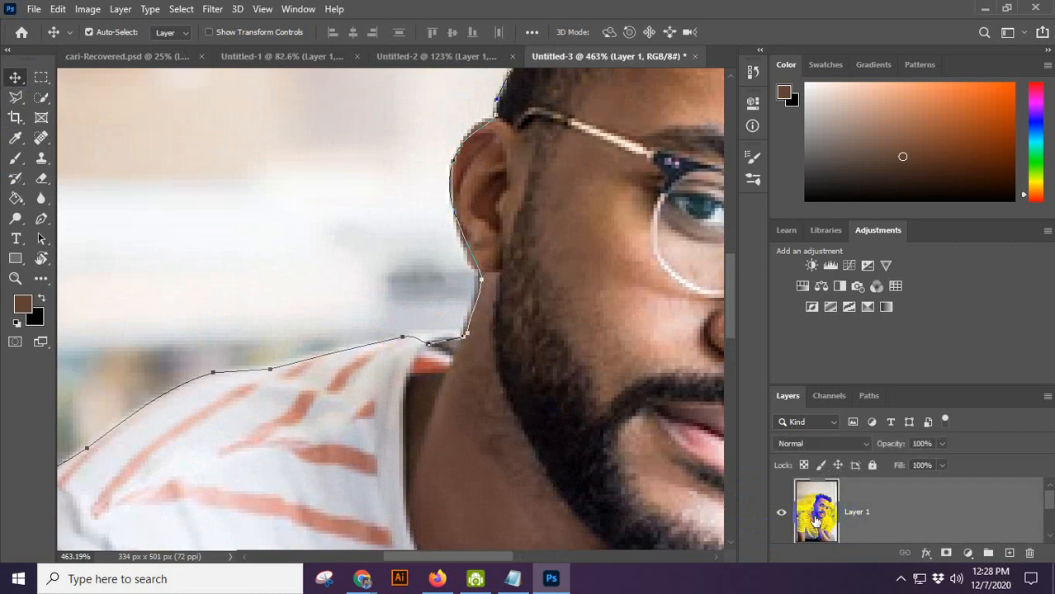
left_click(869, 395)
left_click(778, 424)
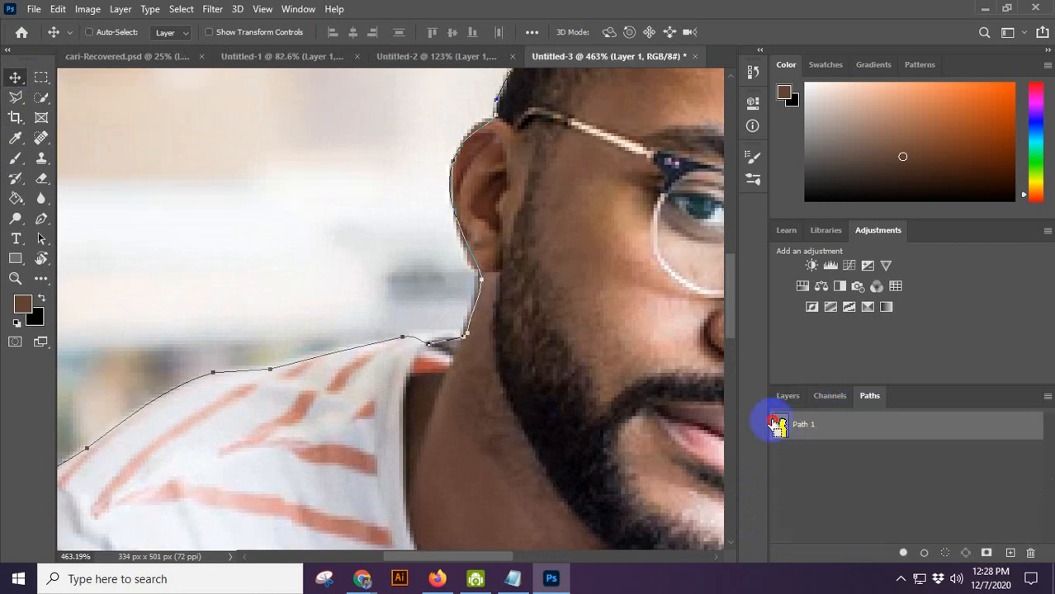
scroll(388, 334, "down", 1)
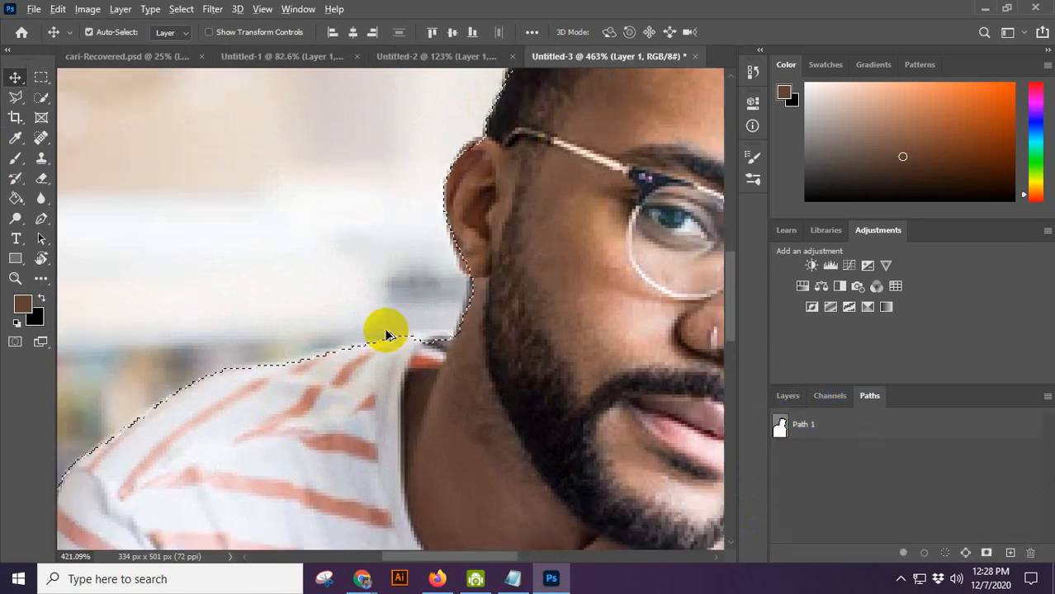
scroll(388, 335, "down", 4)
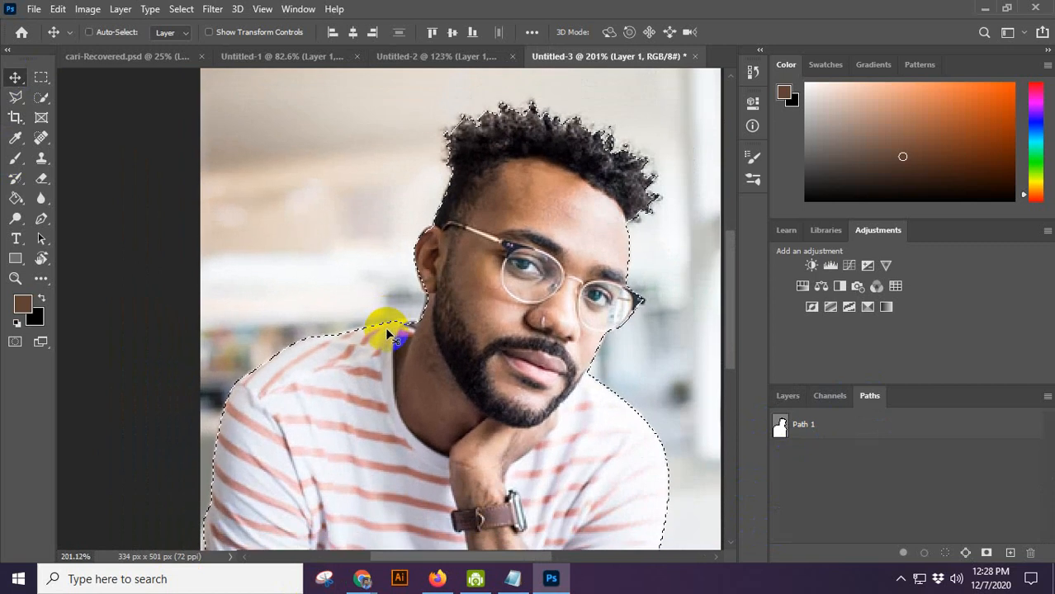
key("ctrl+z")
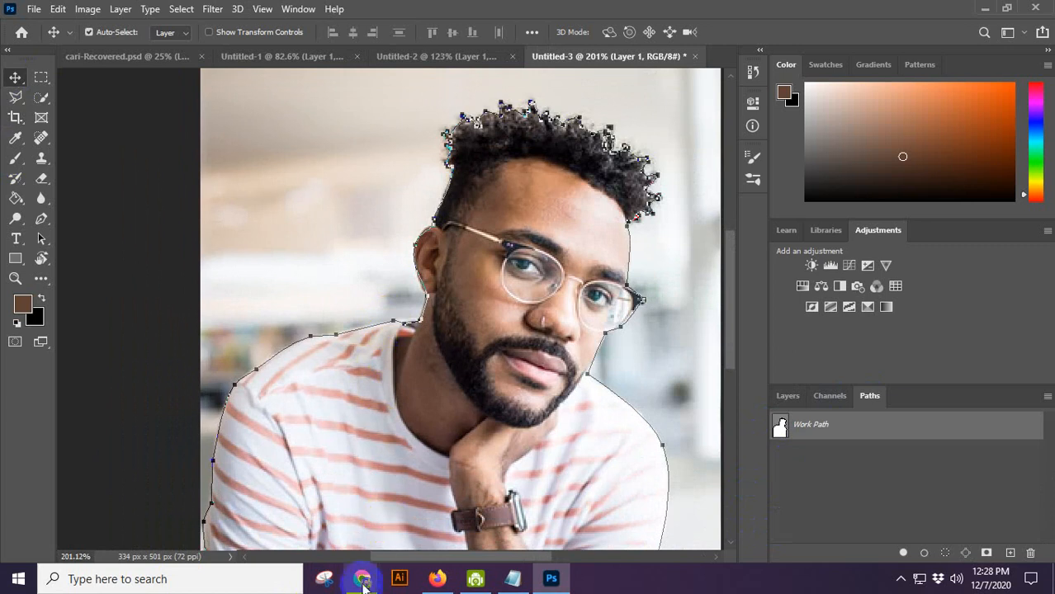
Switch to Chrome and check the chat and the participant list of the Google Meet call.
mouse_move(362, 579)
left_click(330, 542)
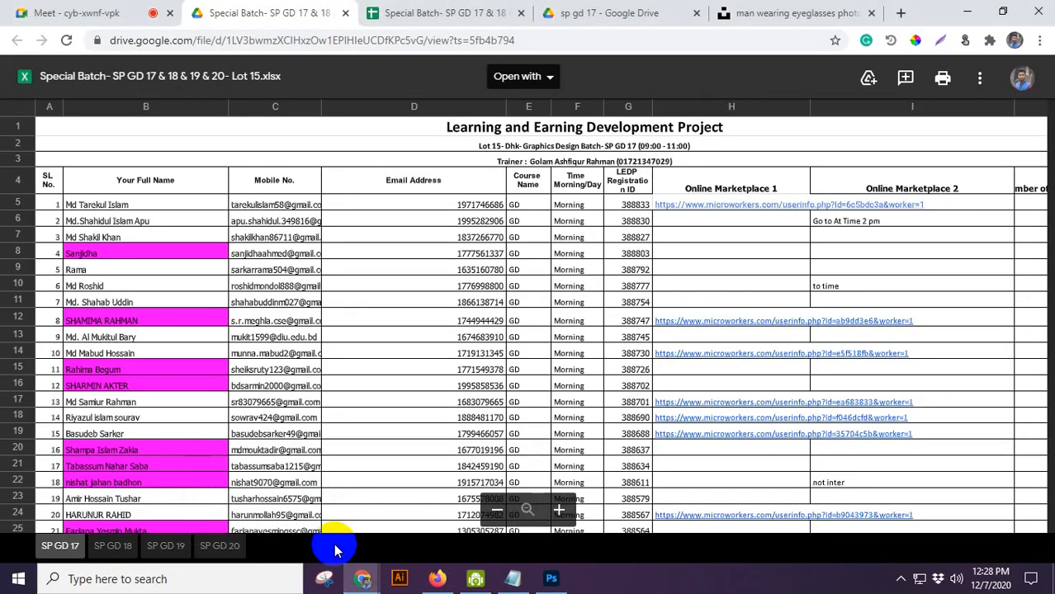
left_click(141, 12)
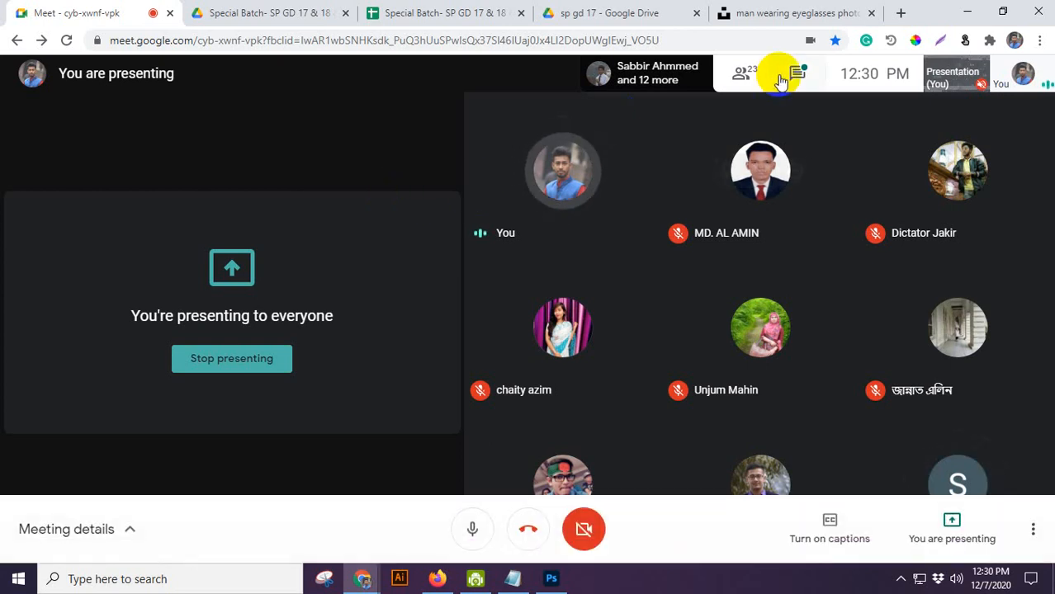
left_click(813, 80)
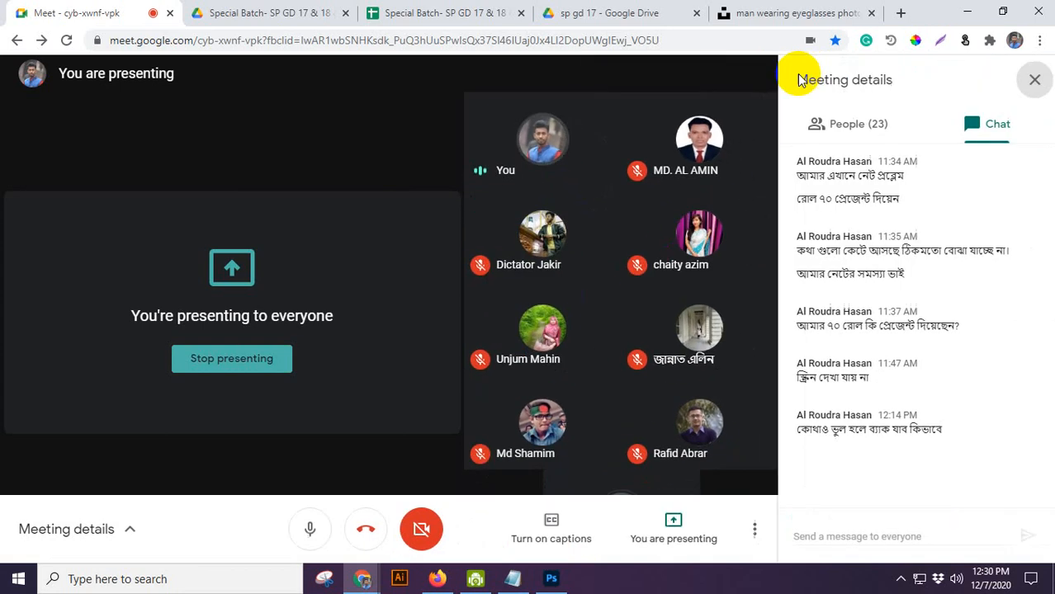
left_click(871, 123)
scroll(855, 330, "down", 5)
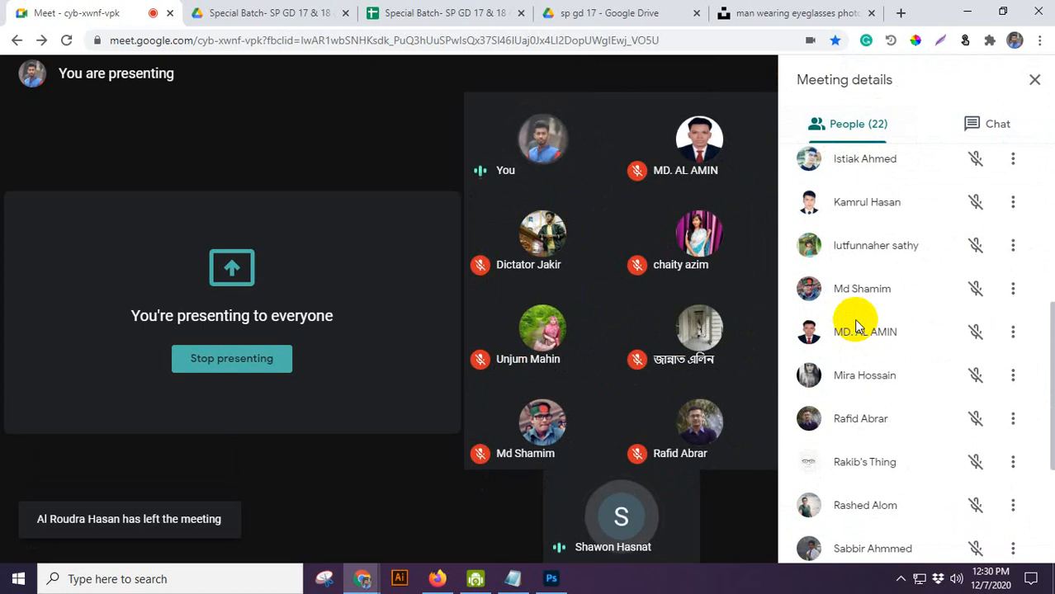
Switch to Photoshop, save the work path around the man as Path 1, and reselect the saved path.
left_click(552, 579)
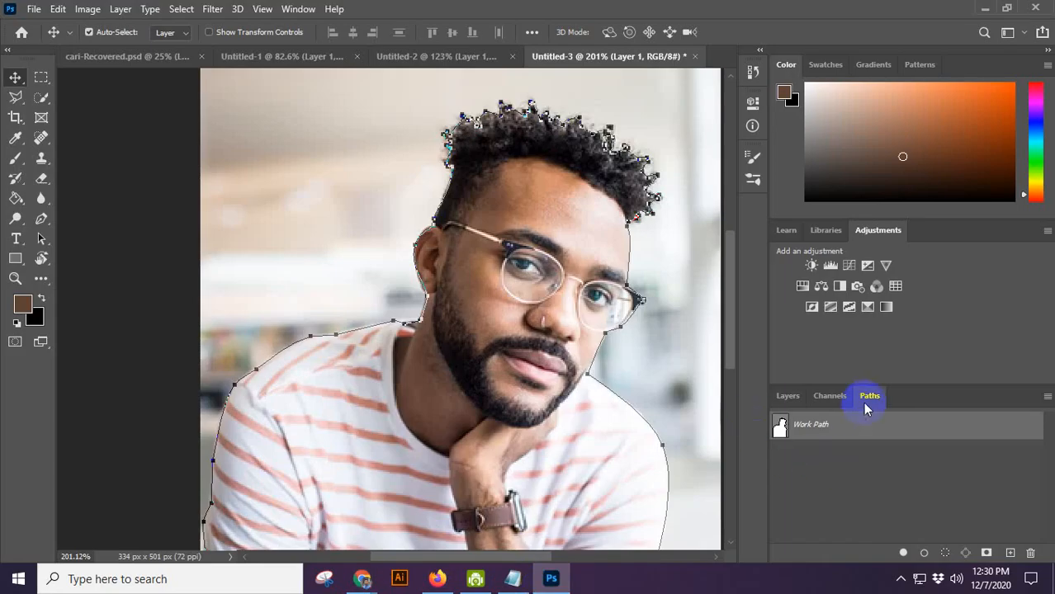
double_click(811, 426)
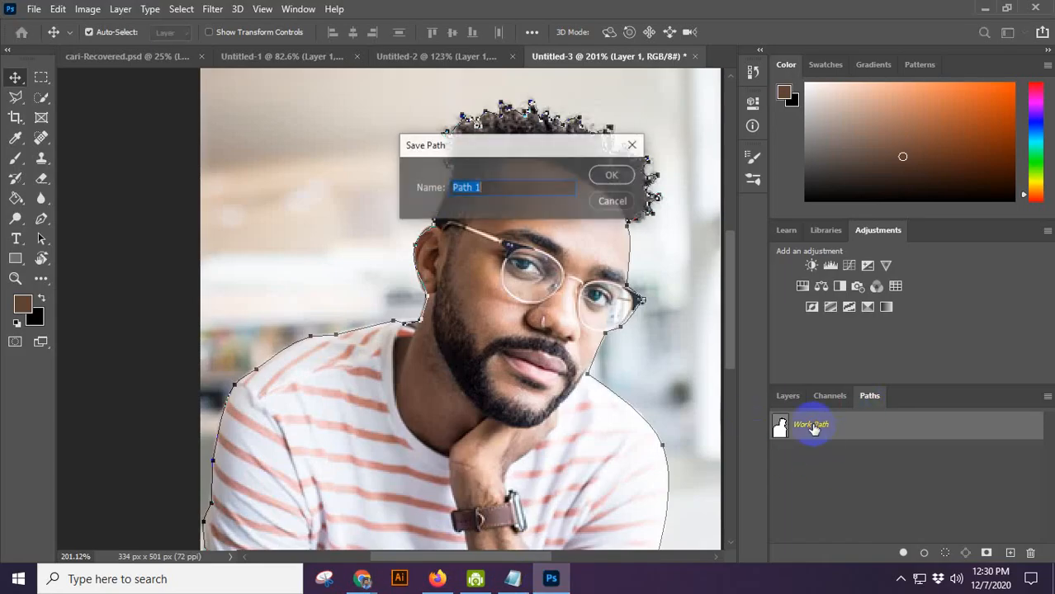
left_click(612, 175)
left_click(813, 466)
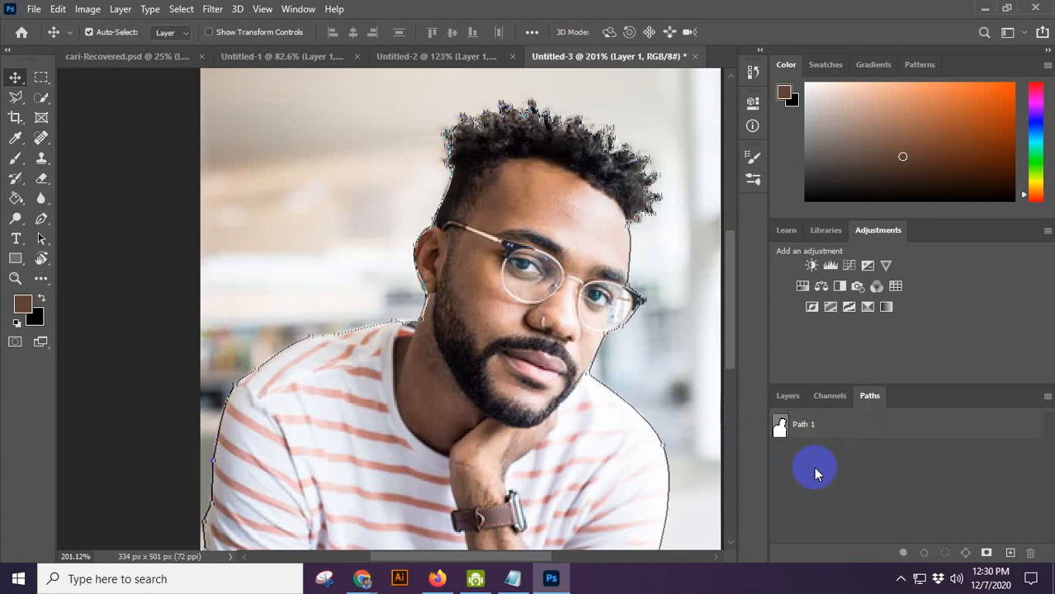
left_click(813, 424)
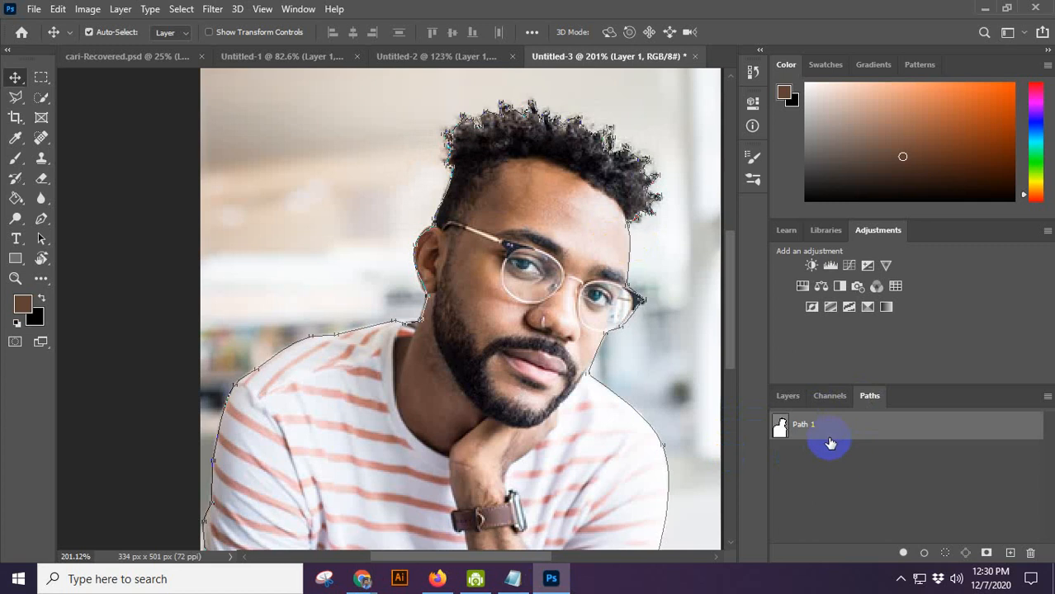
left_click(779, 397)
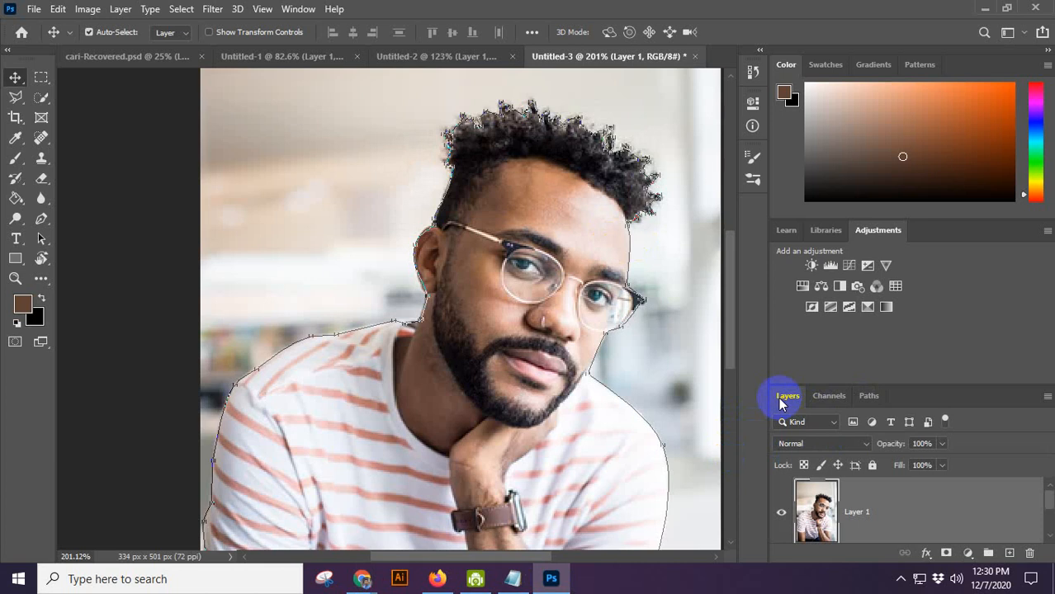
left_click(868, 398)
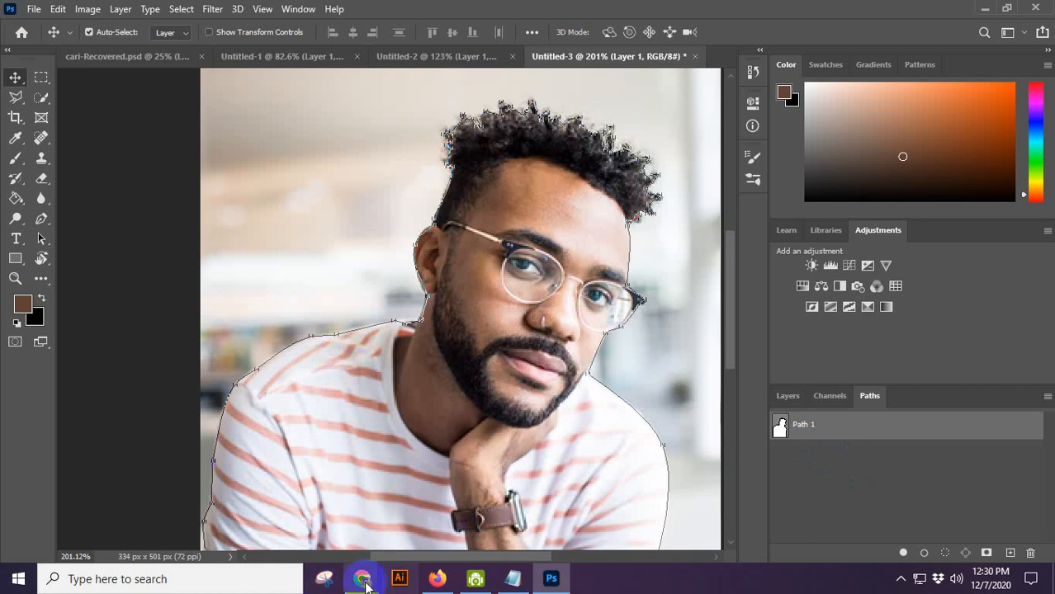
Switch to the Google Meet call in Chrome and check its chat and participant list.
mouse_move(364, 577)
left_click(265, 531)
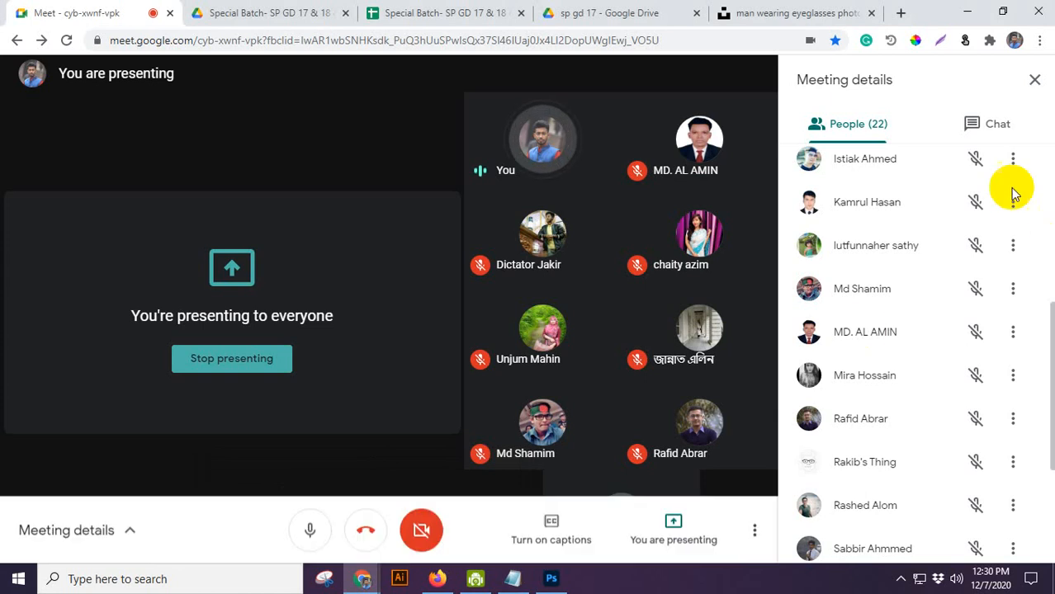
left_click(968, 123)
left_click(860, 126)
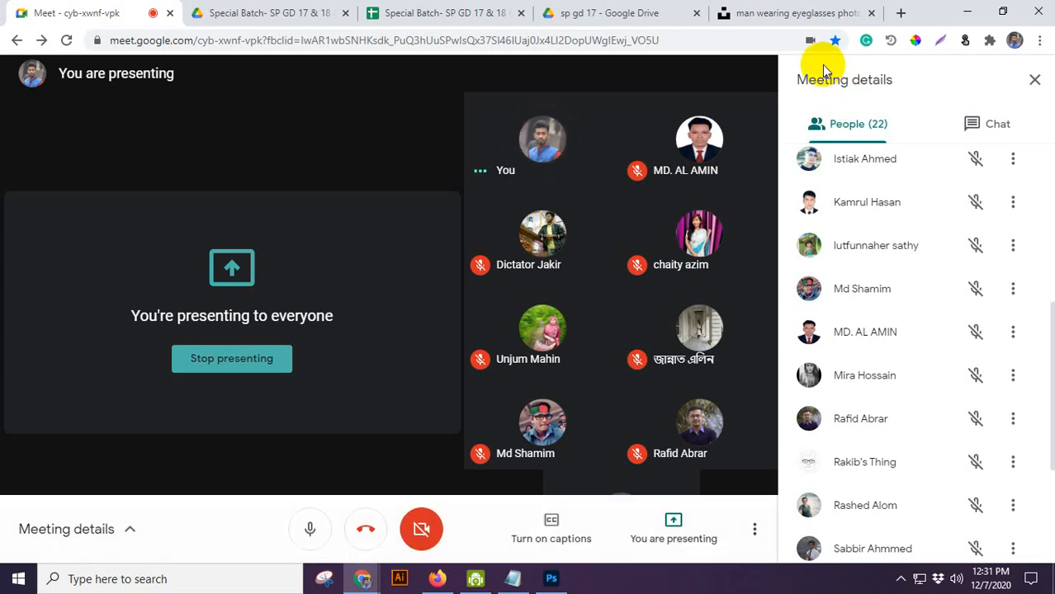
Return to Photoshop, look through the open documents, and close Untitled-1 without saving its changes.
left_click(552, 579)
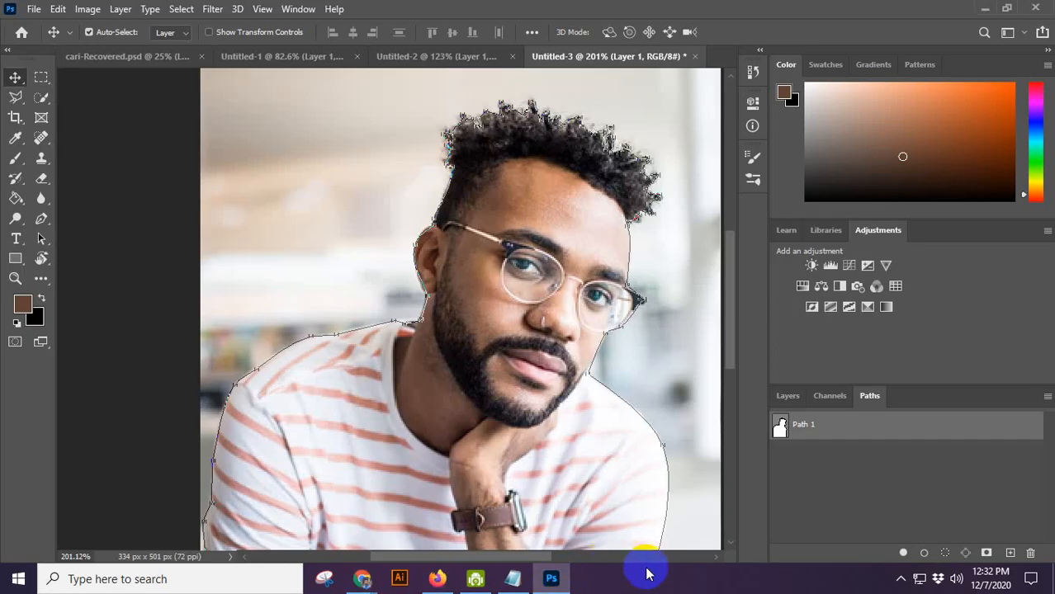
left_click(449, 56)
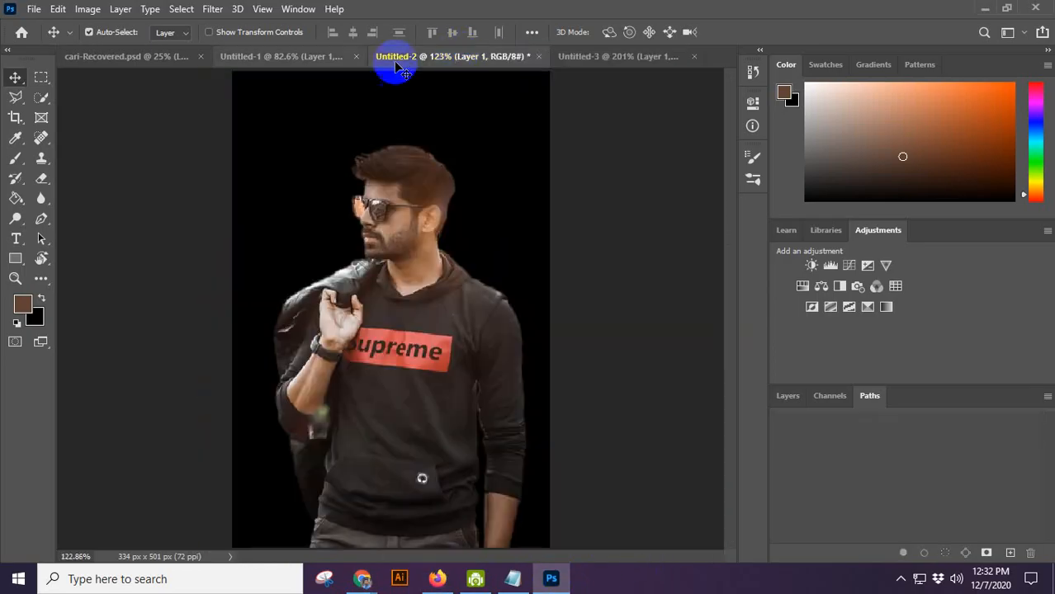
left_click(236, 61)
left_click(141, 62)
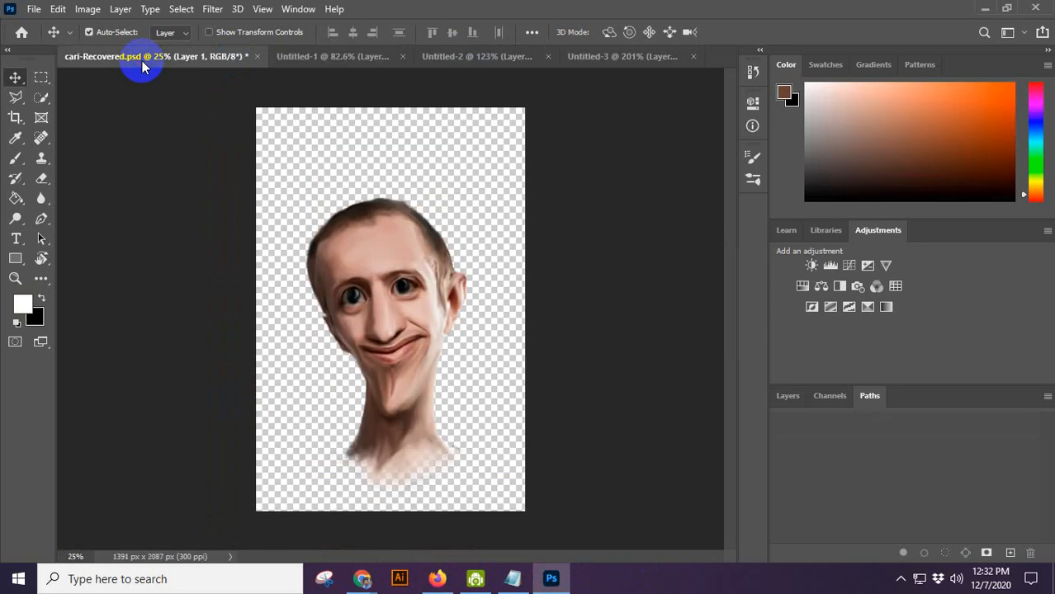
left_click(361, 66)
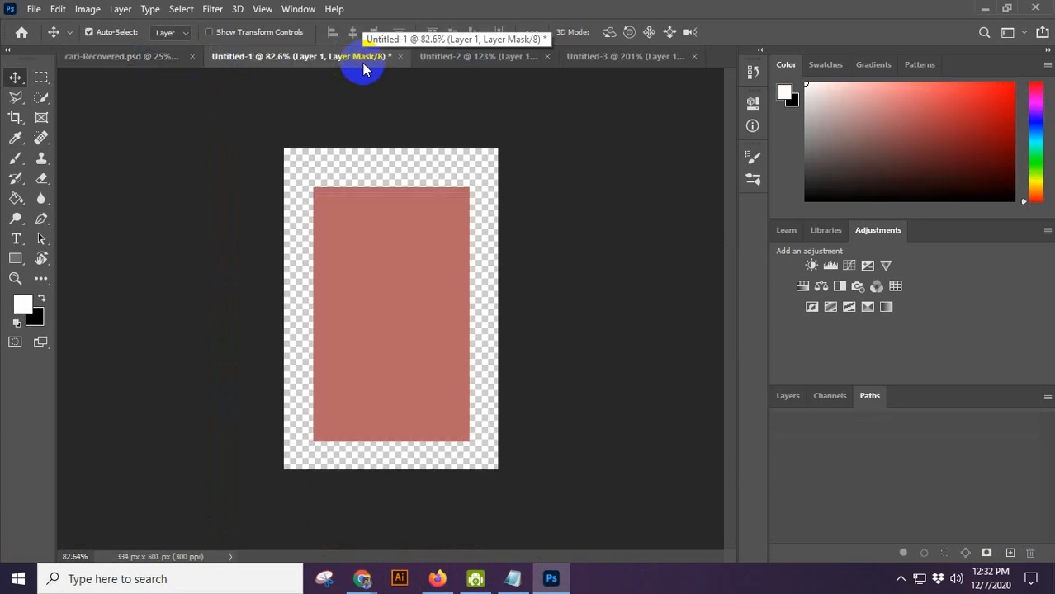
left_click(402, 57)
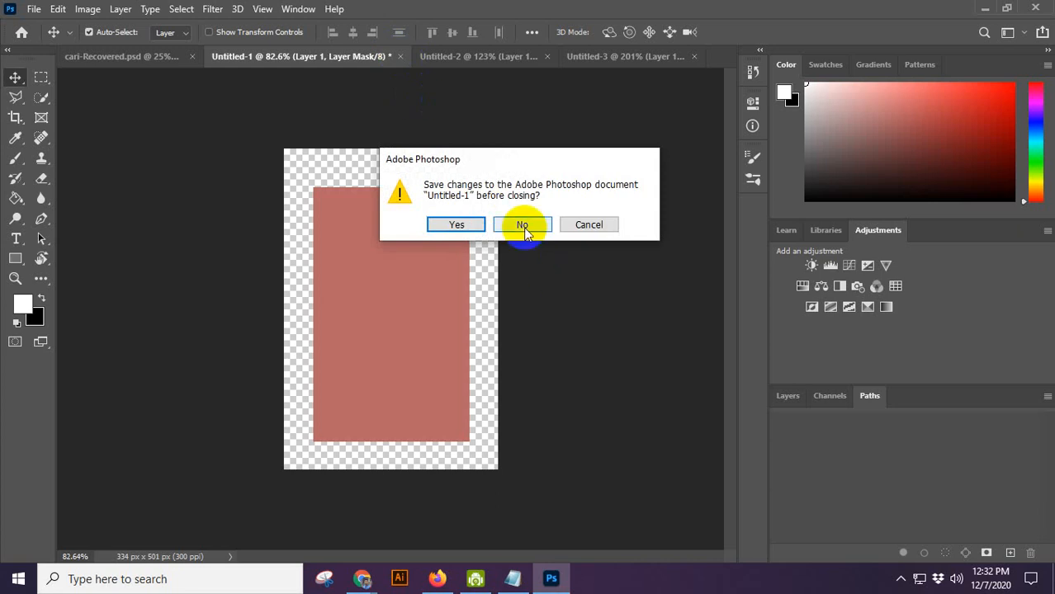
left_click(524, 226)
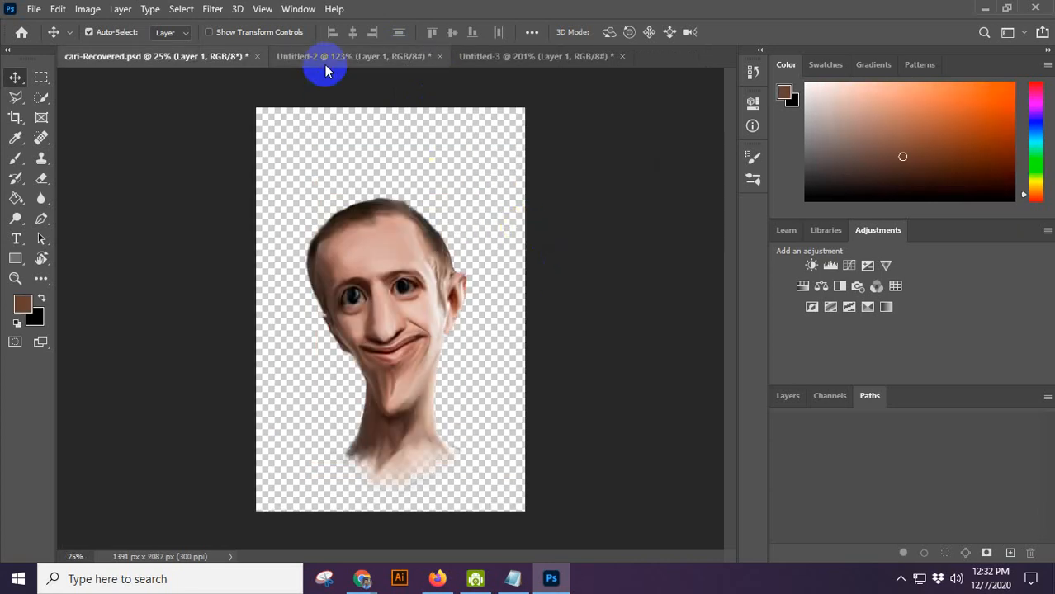
Close Untitled-2 and Untitled-3 without saving, leaving cari-Recovered.psd open.
left_click(325, 69)
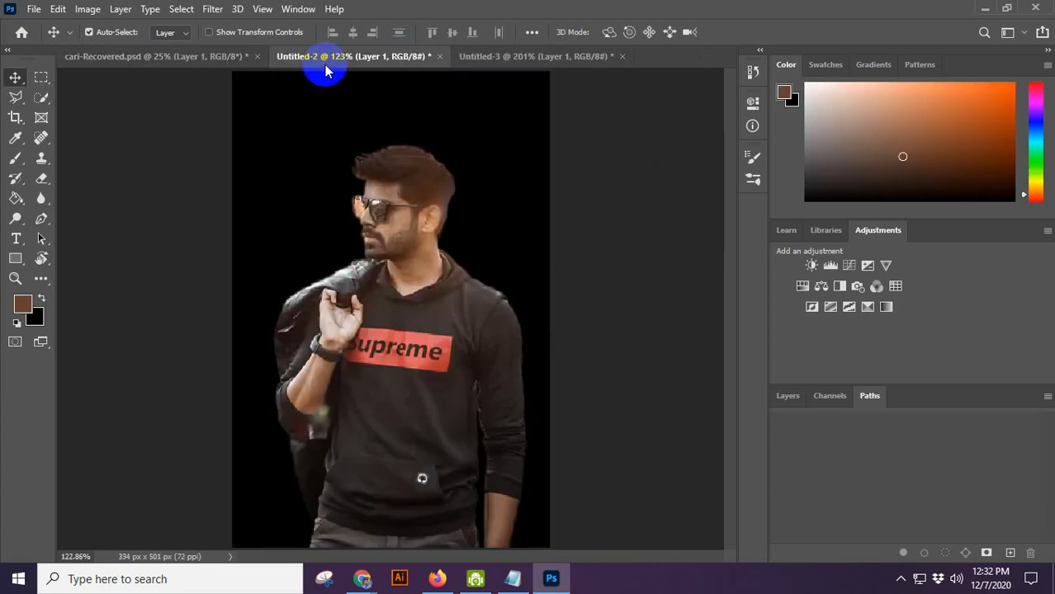
left_click(439, 57)
left_click(521, 224)
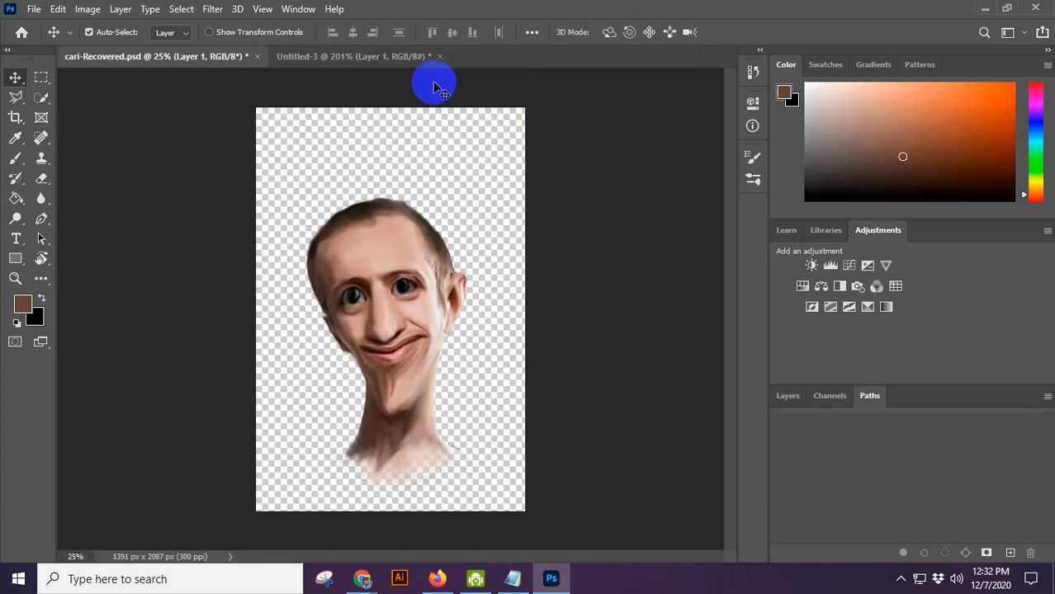
left_click(360, 59)
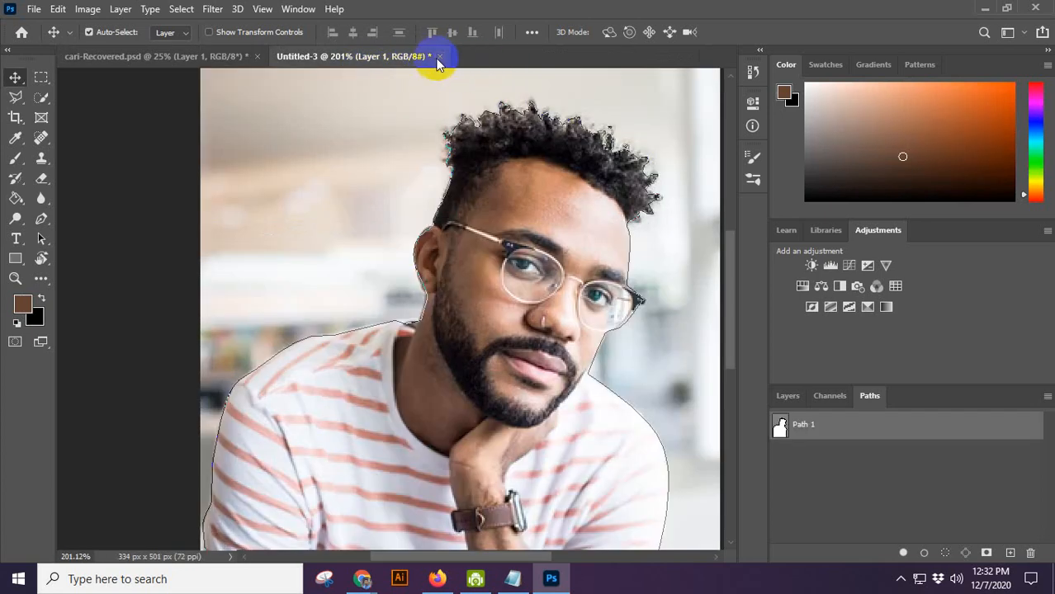
left_click(441, 58)
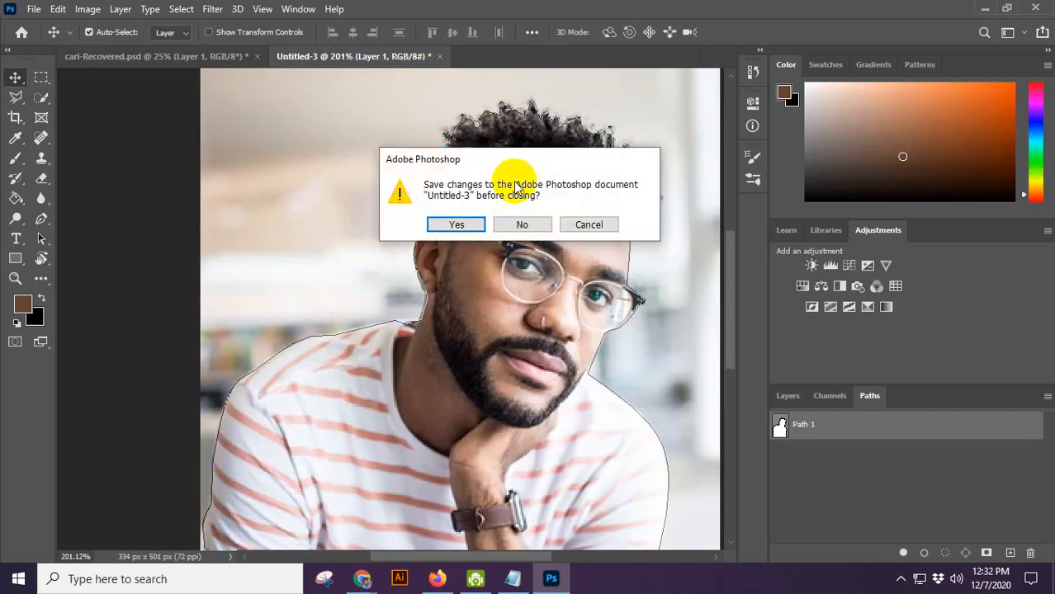
left_click(535, 223)
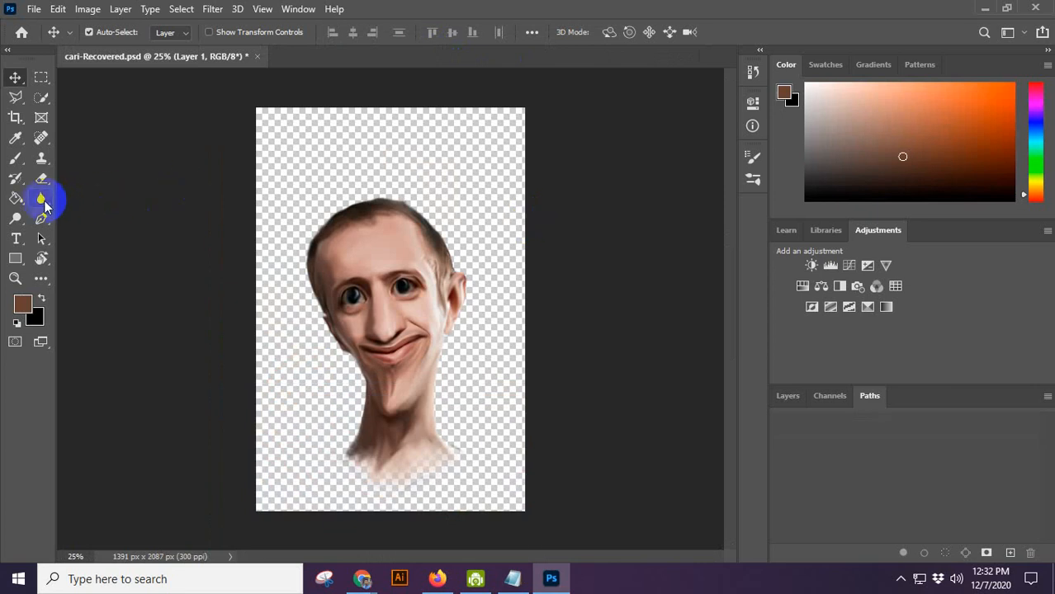
Brighten the middle of the caricature's forehead using the Dodge tool with a 200 px brush on the midtones.
left_click(16, 218)
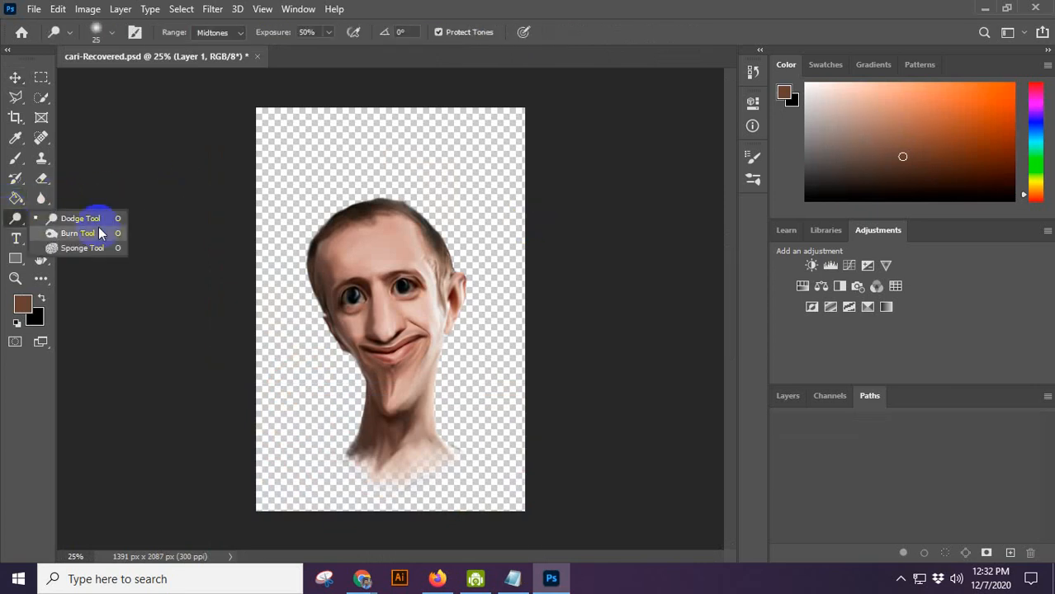
left_click(86, 219)
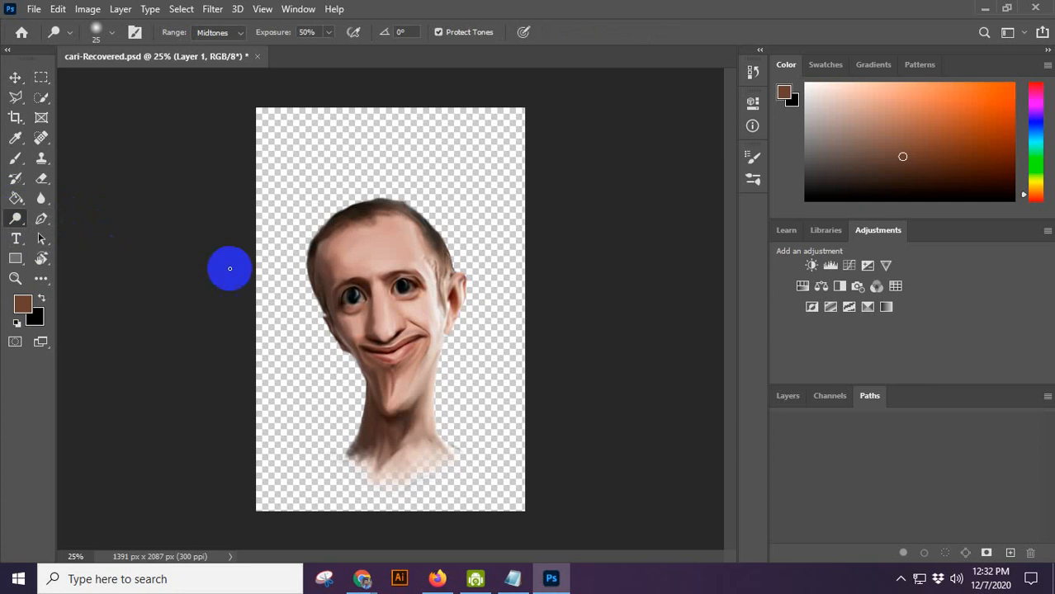
scroll(379, 263, "up", 3)
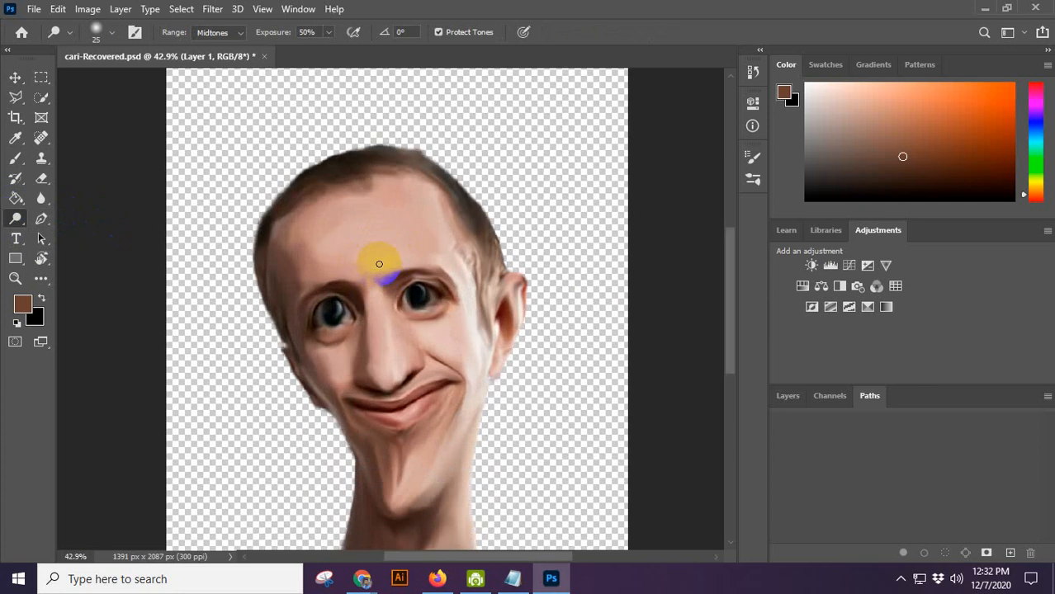
key("bracketright")
key("bracketright")
key("bracketright")
key("bracketright")
key("bracketright")
key("bracketright")
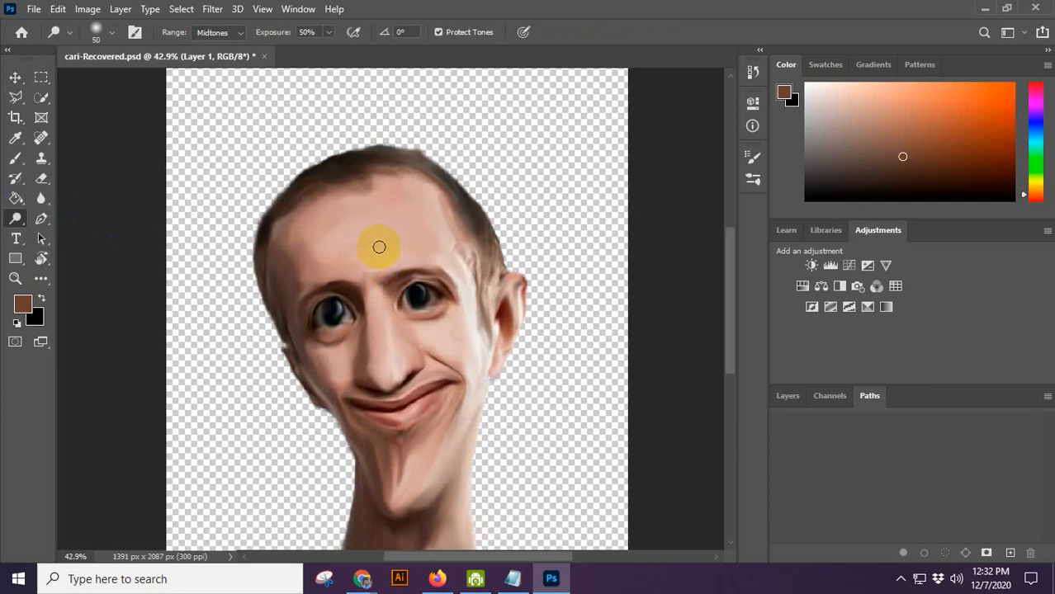
key("bracketright")
key("bracketright")
key("bracketright")
key("bracketright")
key("bracketright")
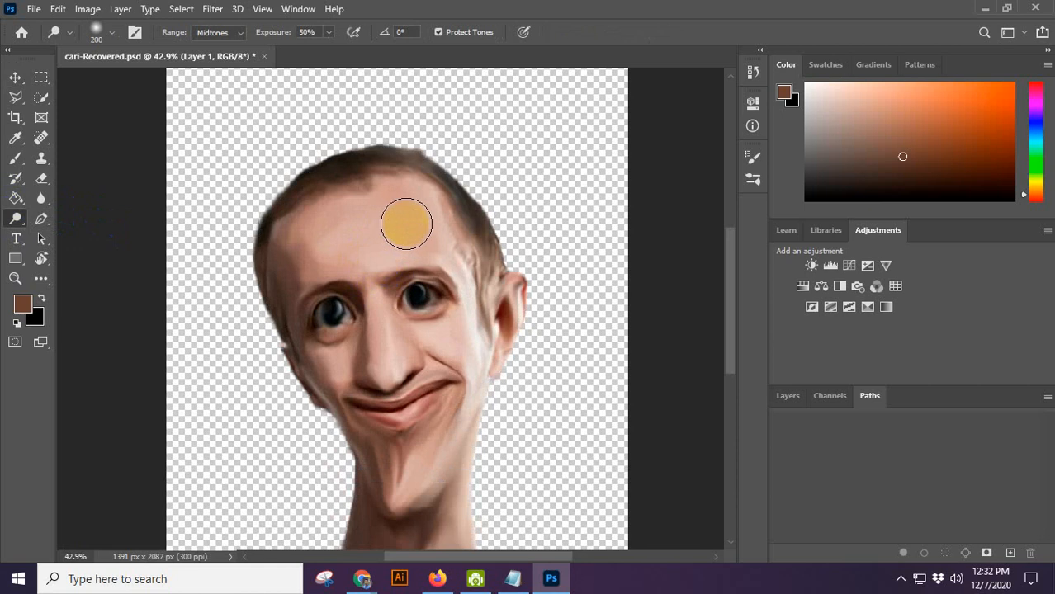
mouse_move(388, 224)
left_mouse_down()
mouse_move(327, 243)
mouse_move(415, 238)
left_mouse_up()
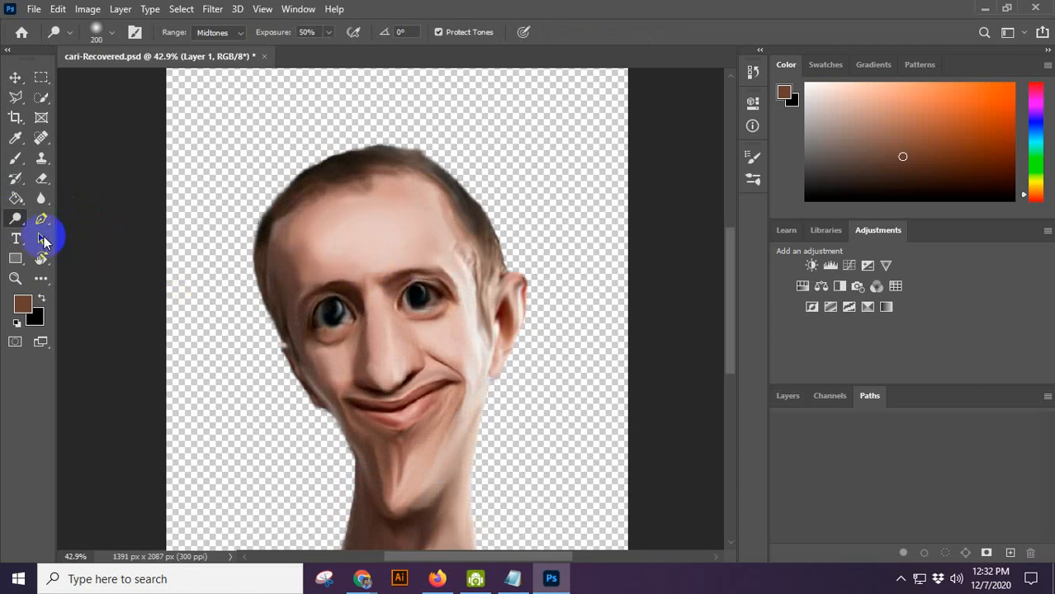
Set up the Burn tool with a 70 px brush and the Shadows range.
right_click(15, 218)
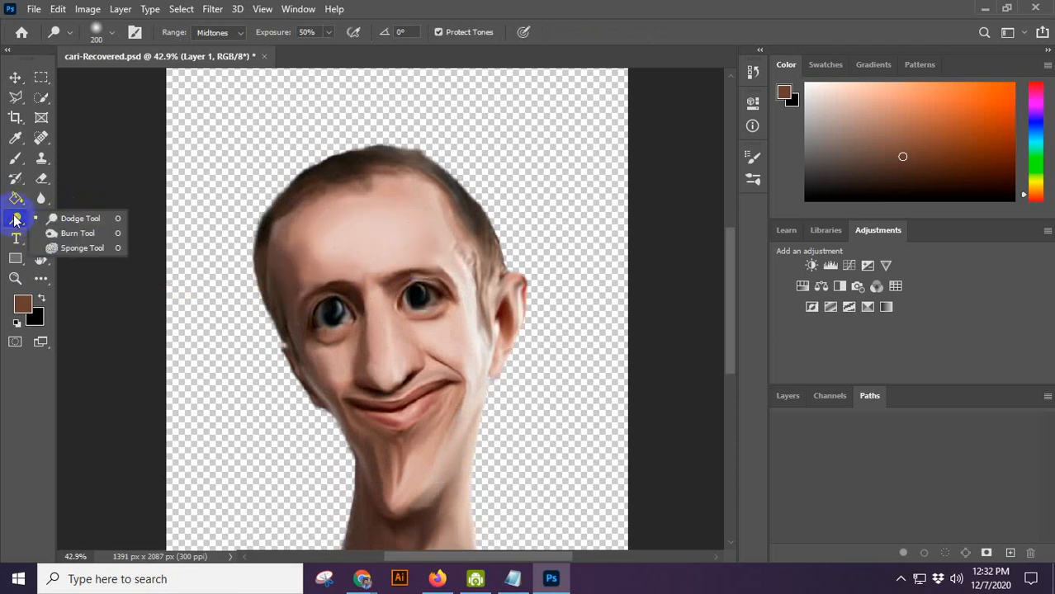
left_click(82, 234)
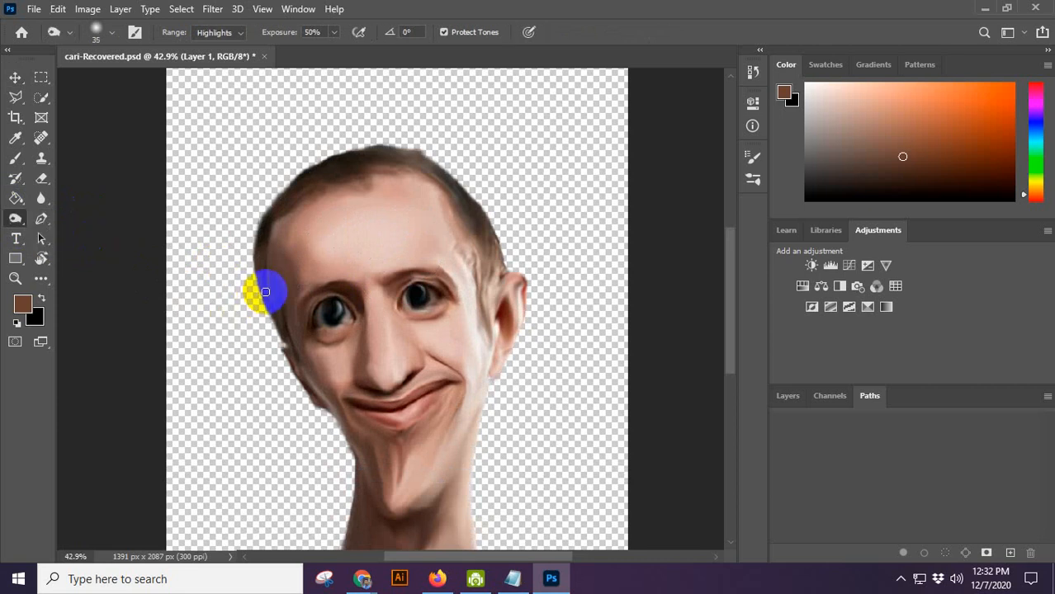
key("]")
key("]")
key("]")
key("]")
key("]")
left_click(216, 33)
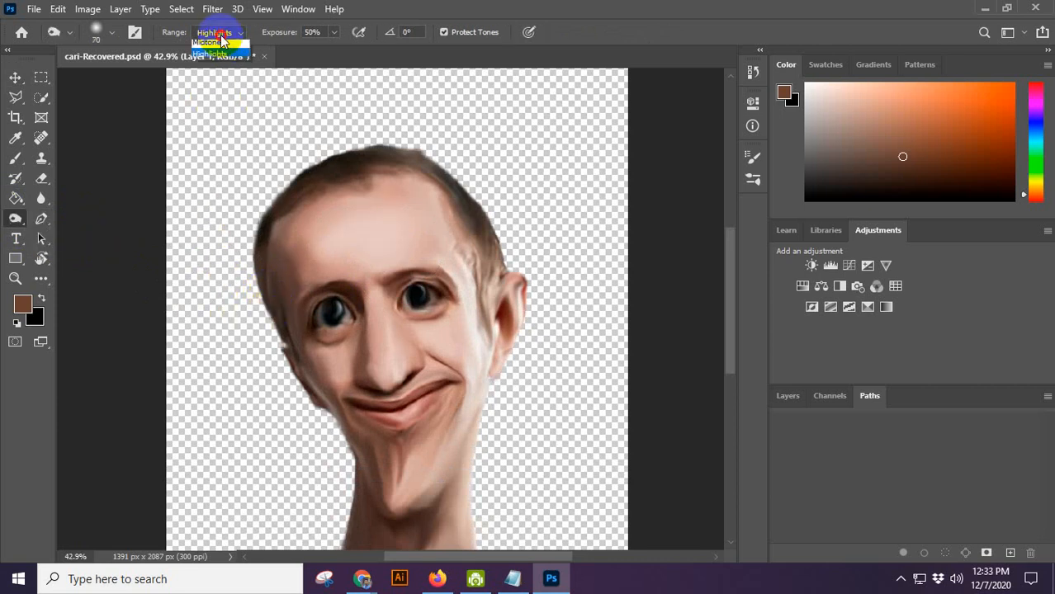
left_click(225, 47)
Try burning the shadows along the temple beside the caricature's eye, and undo the darkening.
mouse_move(291, 257)
left_mouse_down()
mouse_move(288, 249)
mouse_move(283, 335)
mouse_move(277, 261)
mouse_move(276, 304)
left_mouse_up()
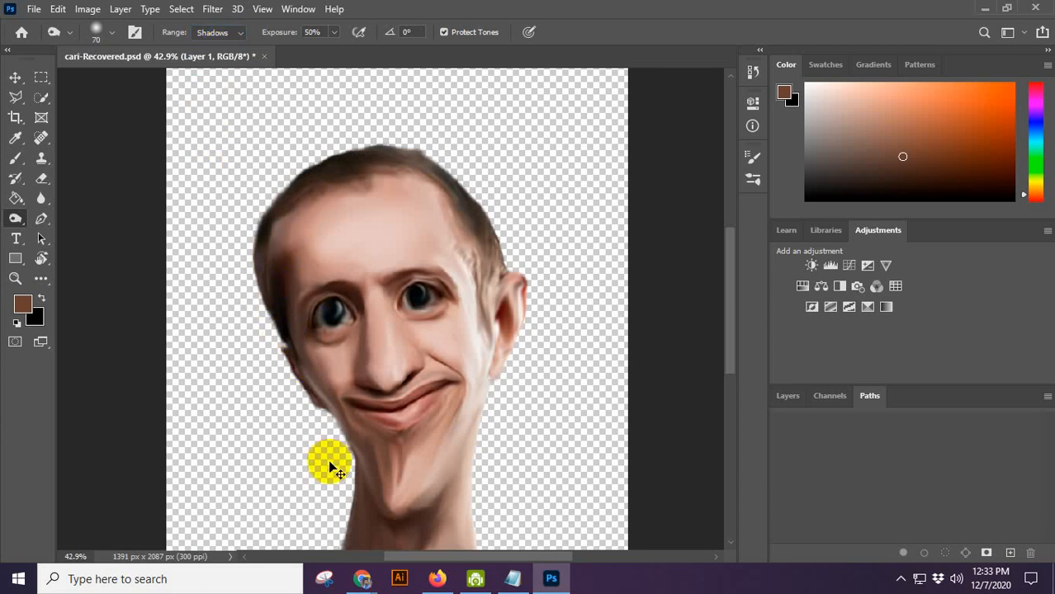
key("ctrl+z")
key("ctrl+z")
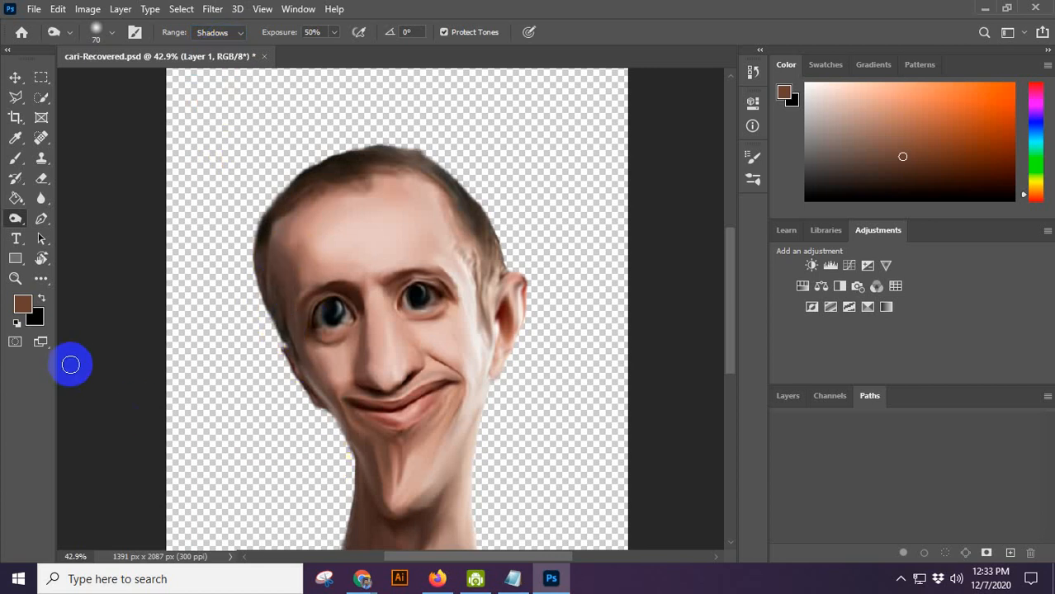
Sample dark brown skin tones from the caricature's shaded temple as the foreground and background colours.
left_click(14, 141)
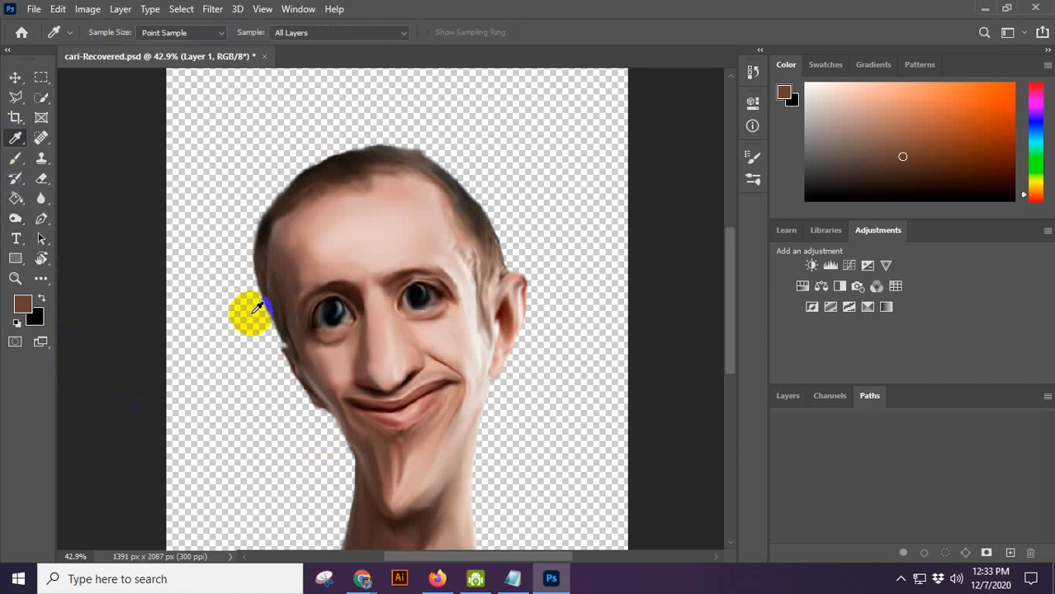
left_click(283, 287)
left_click(42, 299)
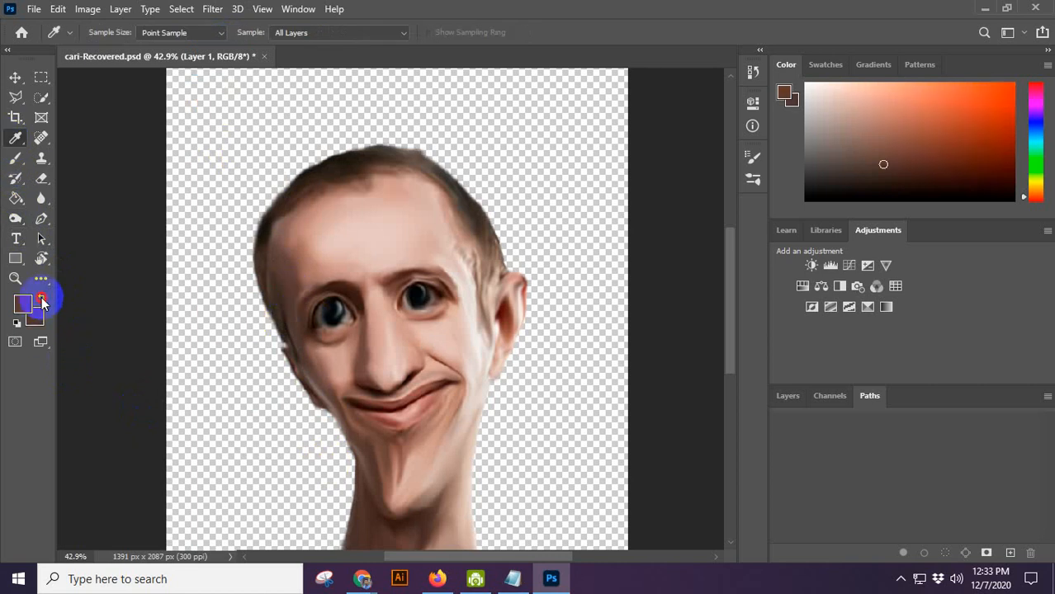
left_click(293, 289)
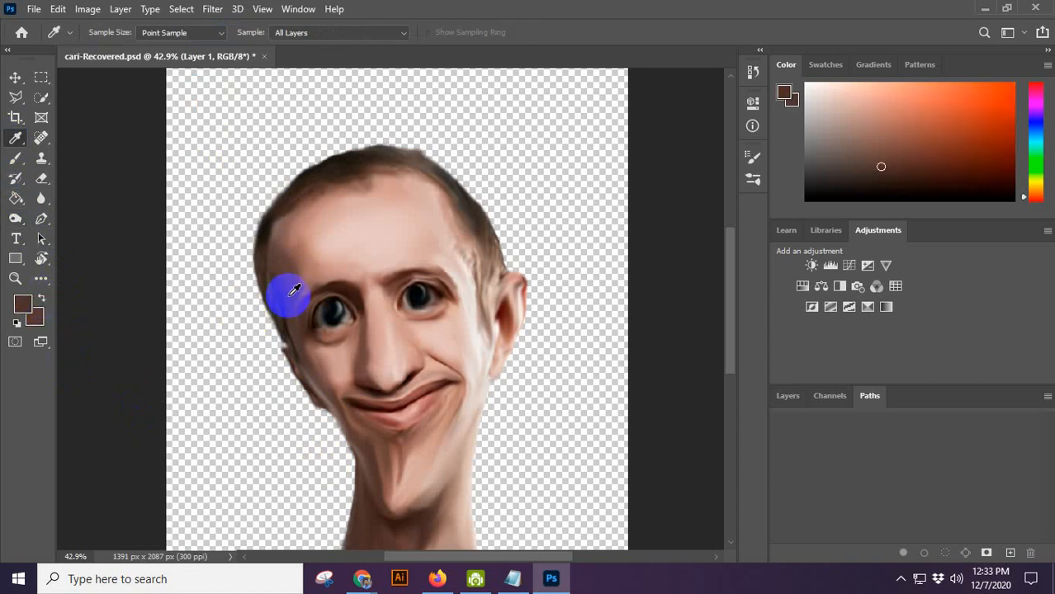
Try burning the shadows down the side of the caricature's head and jaw at 28% exposure, and undo the darkening.
left_click(14, 217)
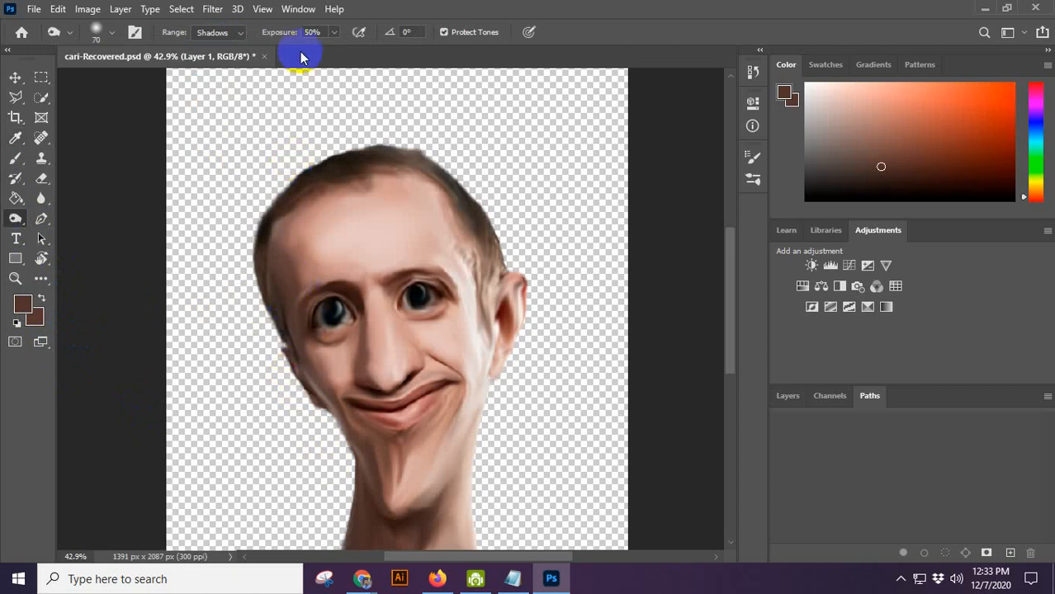
left_click_drag(290, 33, 271, 33)
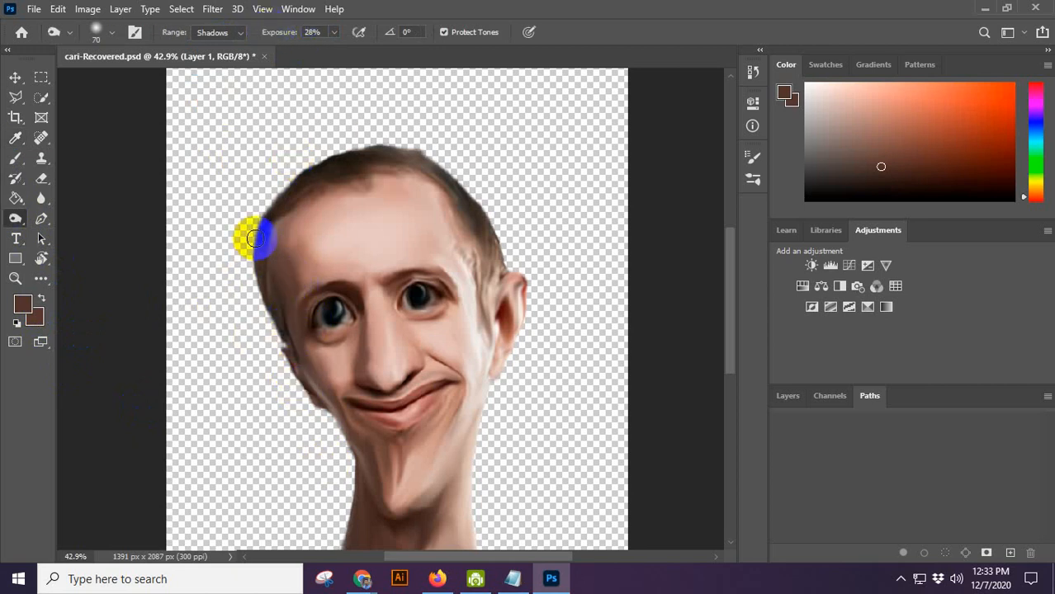
mouse_move(254, 238)
left_mouse_down()
mouse_move(287, 295)
mouse_move(275, 301)
mouse_move(301, 395)
mouse_move(285, 318)
mouse_move(318, 398)
left_mouse_up()
key("ctrl+z")
key("ctrl+z")
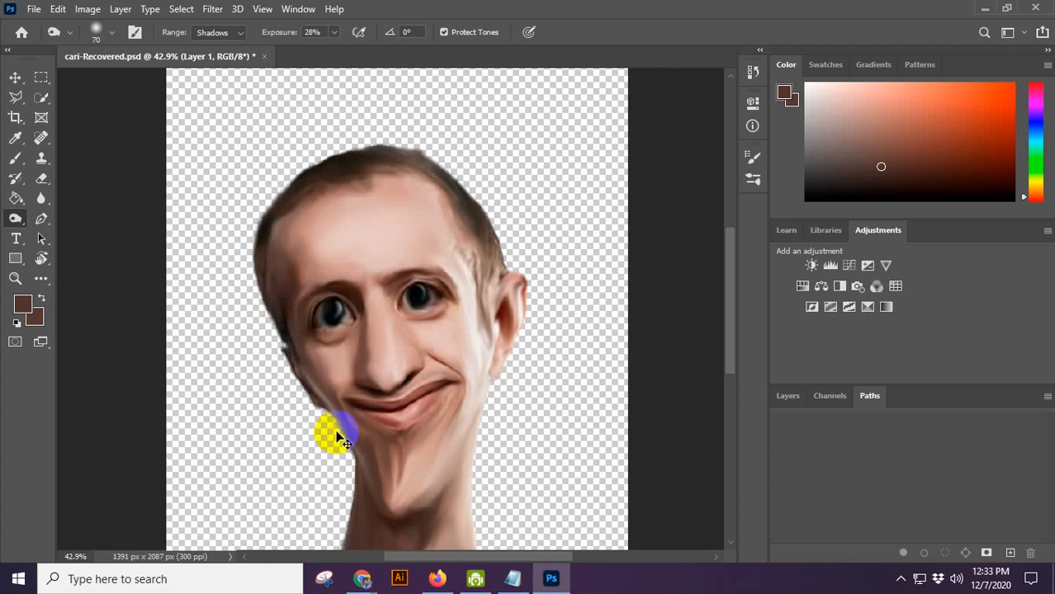
Lower the Burn tool's exposure to 4% and darken the shadows along the forehead's edge beside the temple hairline.
scroll(282, 346, "up", 4)
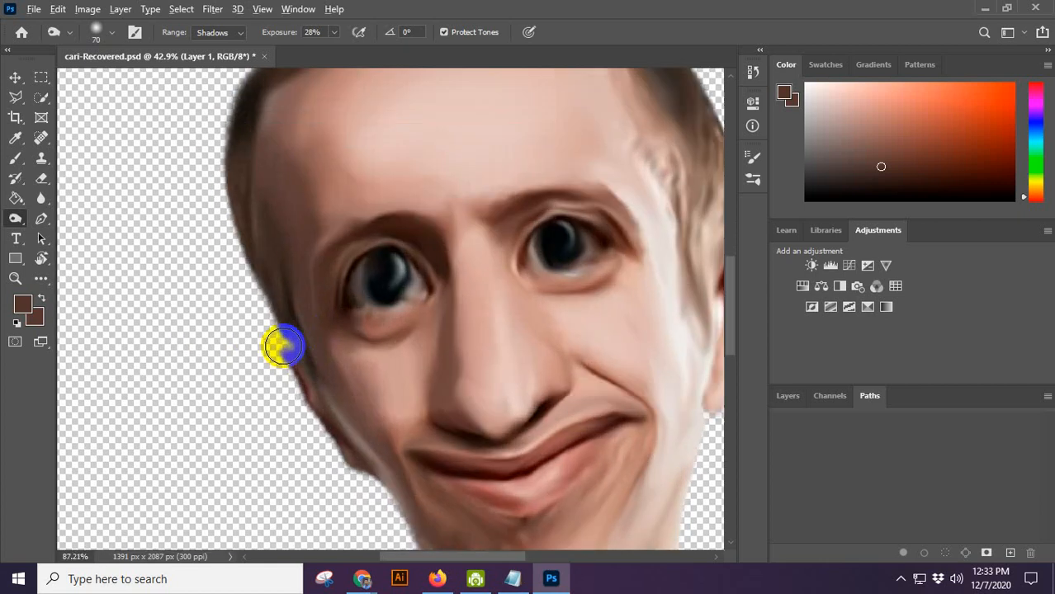
scroll(284, 346, "up", 2)
mouse_move(262, 254)
left_mouse_down()
mouse_move(273, 398)
mouse_move(248, 211)
left_mouse_up()
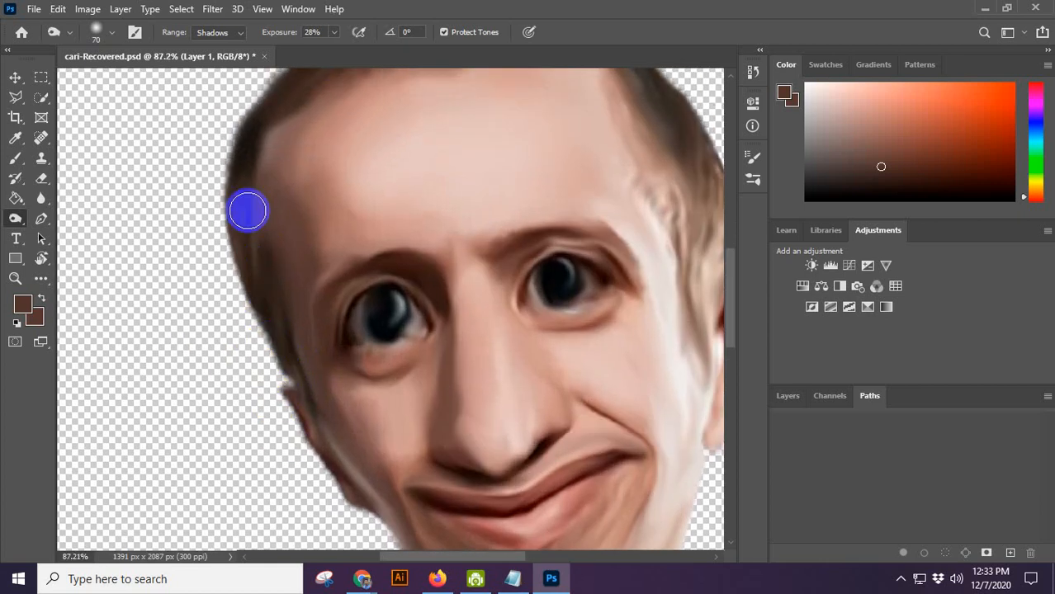
key("z")
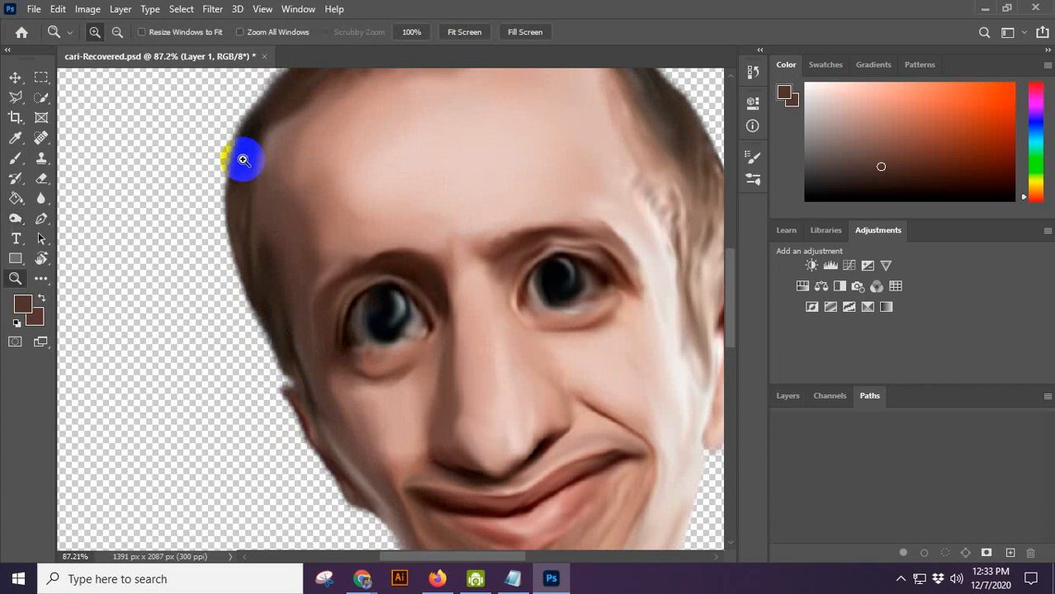
left_click(23, 221)
left_click(73, 233)
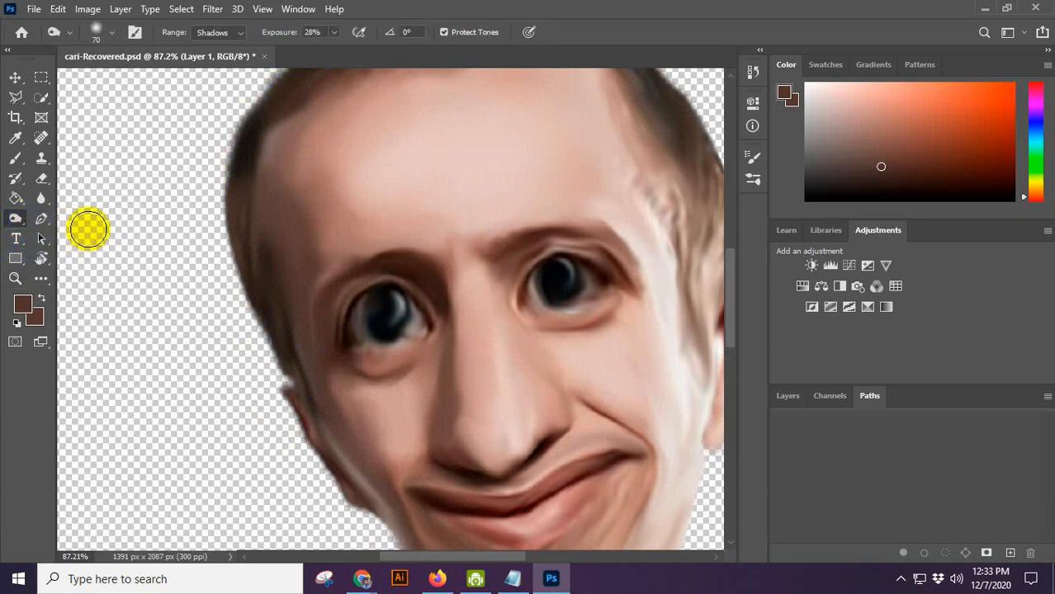
left_click(279, 33)
left_click_drag(275, 34, 268, 34)
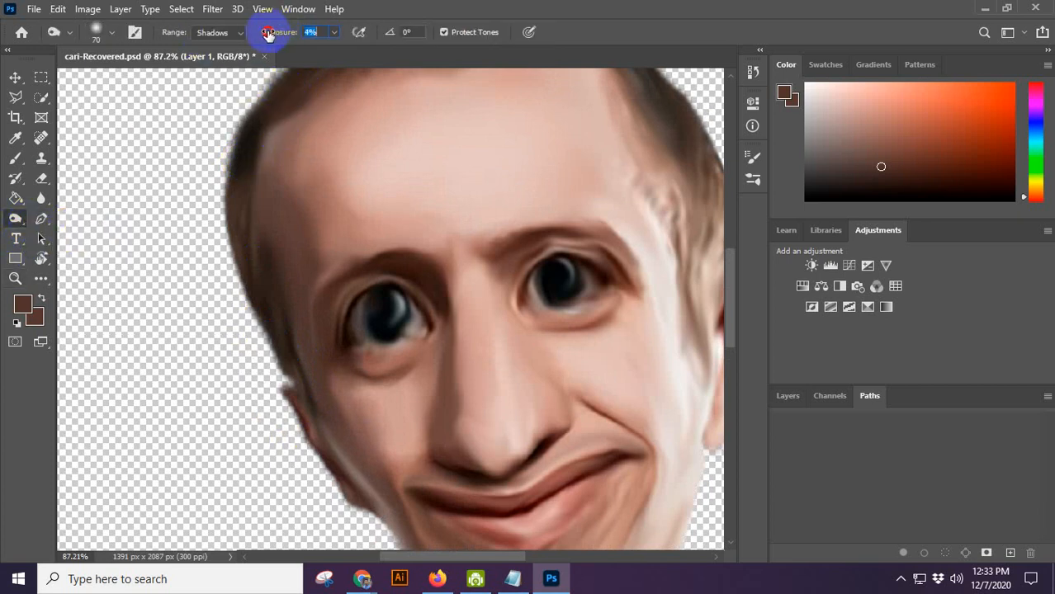
mouse_move(280, 195)
left_mouse_down()
mouse_move(255, 307)
mouse_move(275, 224)
left_mouse_up()
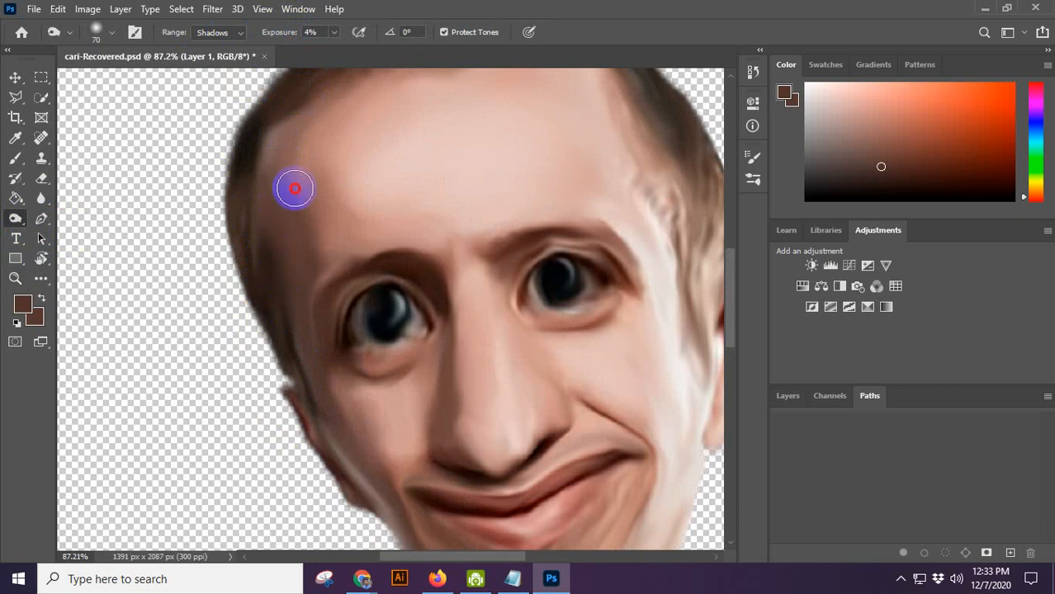
Burn the shadows along the caricature's shaded jaw and chin, below the corner of the mouth.
scroll(280, 272, "down", 3)
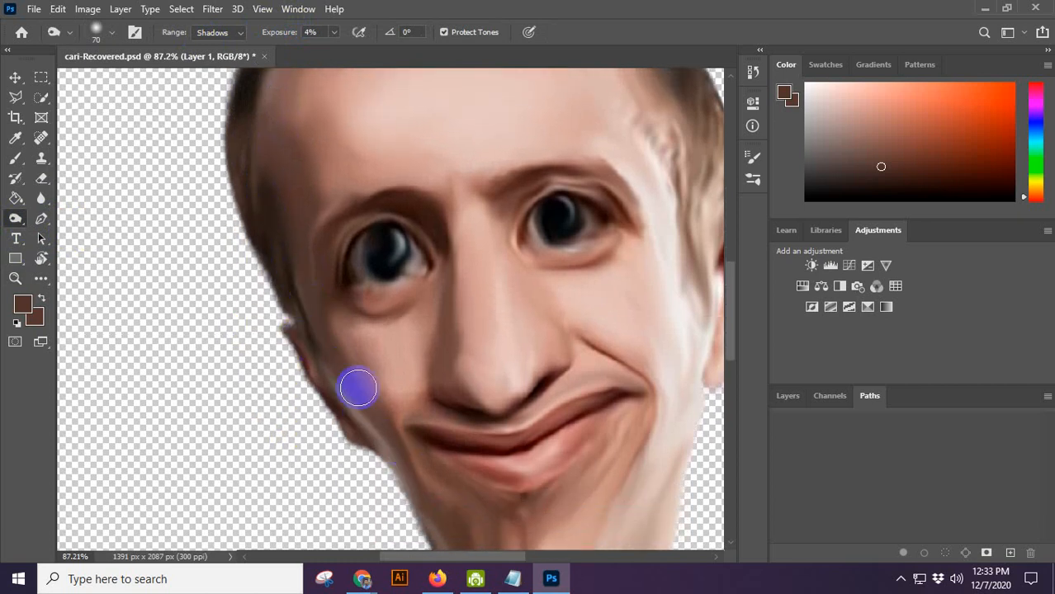
scroll(379, 421, "down", 2)
scroll(446, 466, "down", 3)
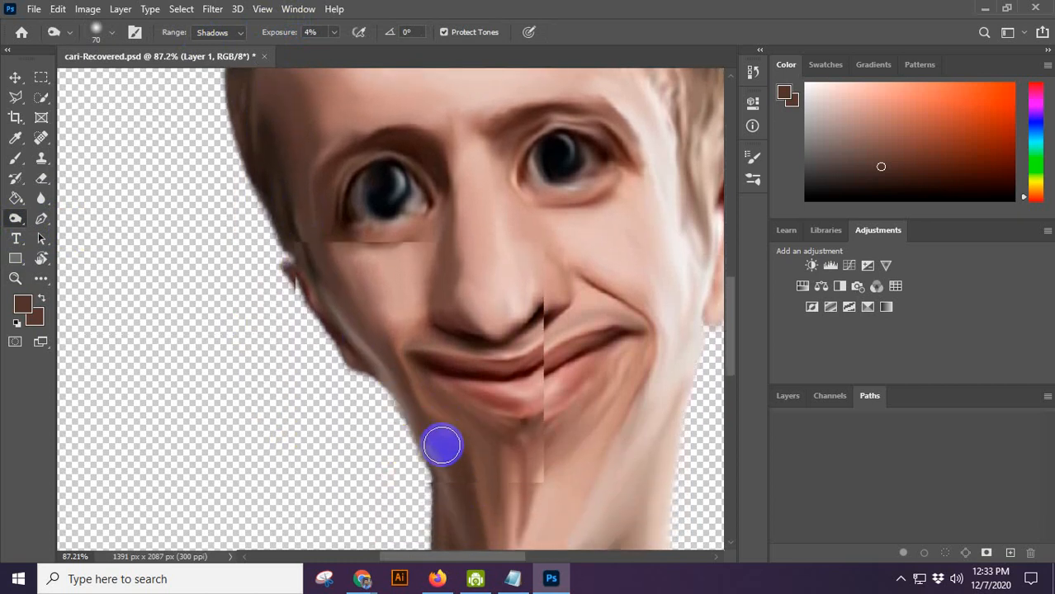
mouse_move(492, 520)
left_mouse_down()
mouse_move(388, 349)
mouse_move(397, 346)
mouse_move(256, 157)
mouse_move(330, 223)
mouse_move(436, 384)
mouse_move(399, 359)
mouse_move(451, 488)
mouse_move(447, 401)
left_mouse_up()
scroll(462, 381, "down", 3)
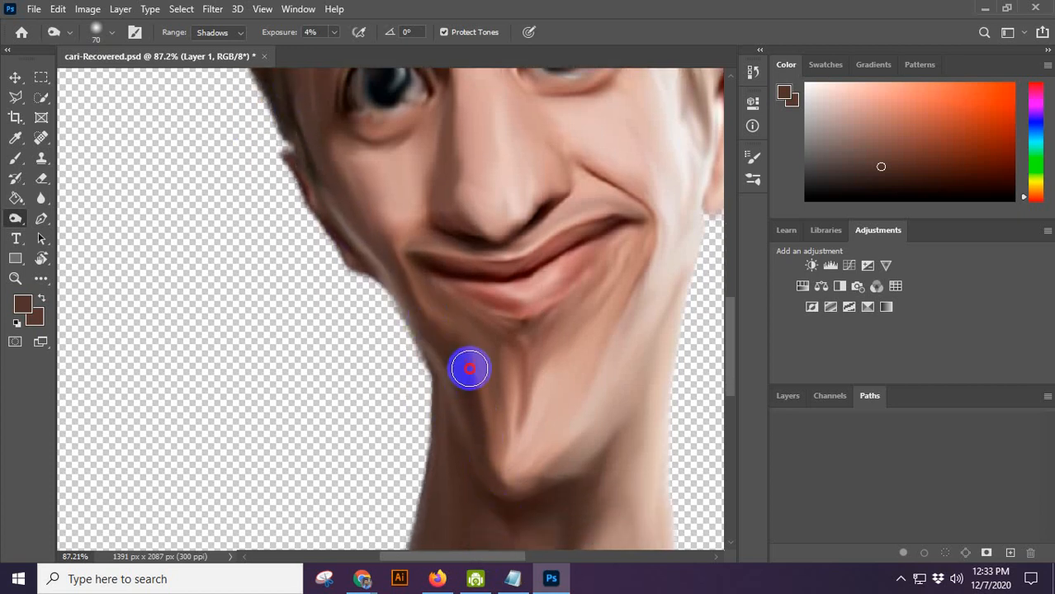
key("super")
key("super")
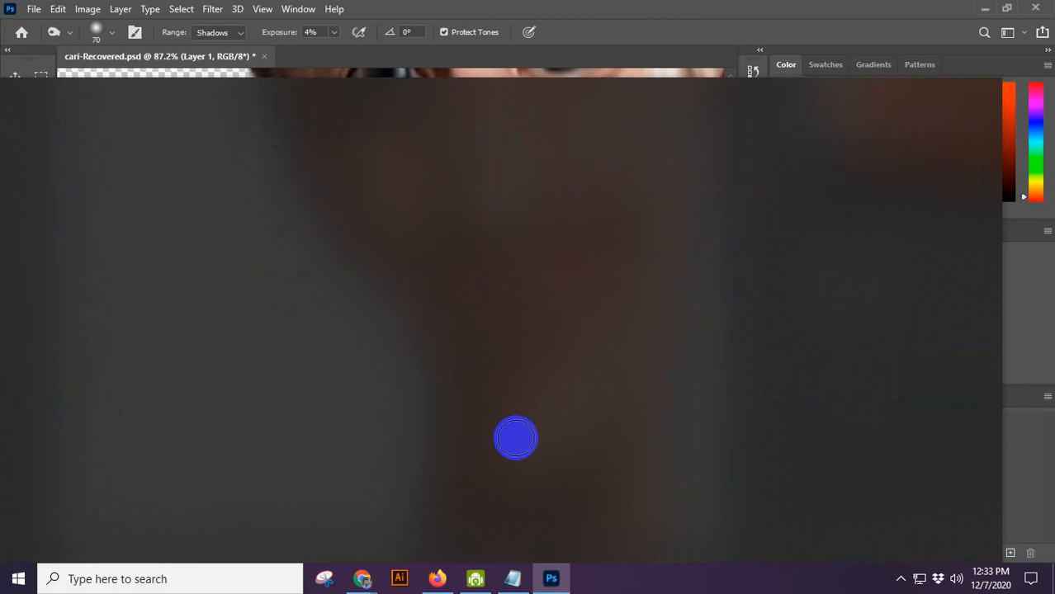
Check the shading across the whole face and burn the shaded temple hairline beside the eye once more.
scroll(508, 367, "down", 4)
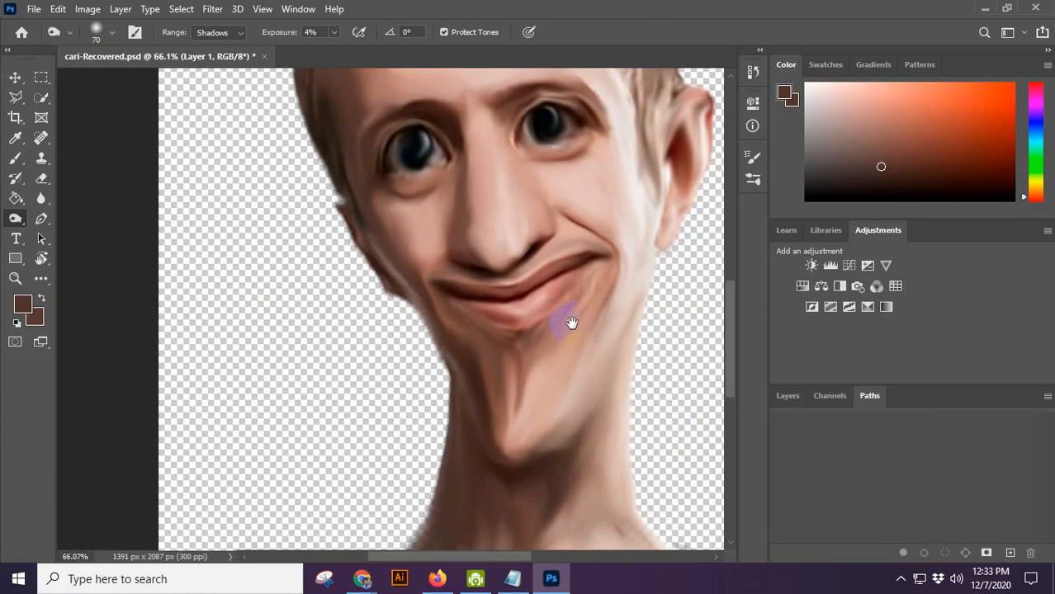
scroll(419, 258, "down", 2)
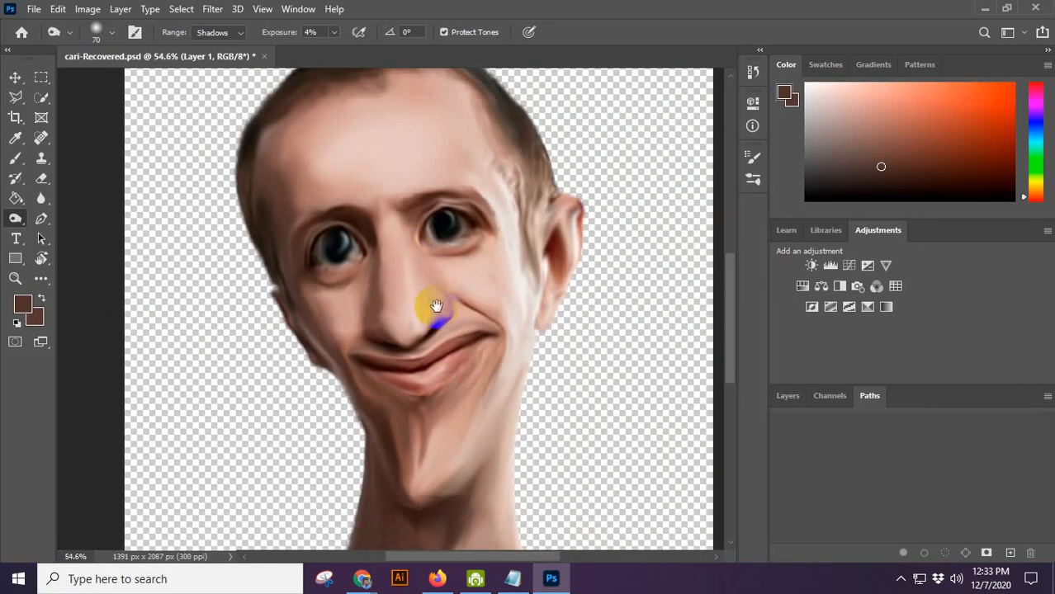
left_click_drag(515, 375, 365, 260)
scroll(371, 273, "down", 1)
left_click_drag(415, 361, 489, 391)
scroll(586, 328, "up", 2)
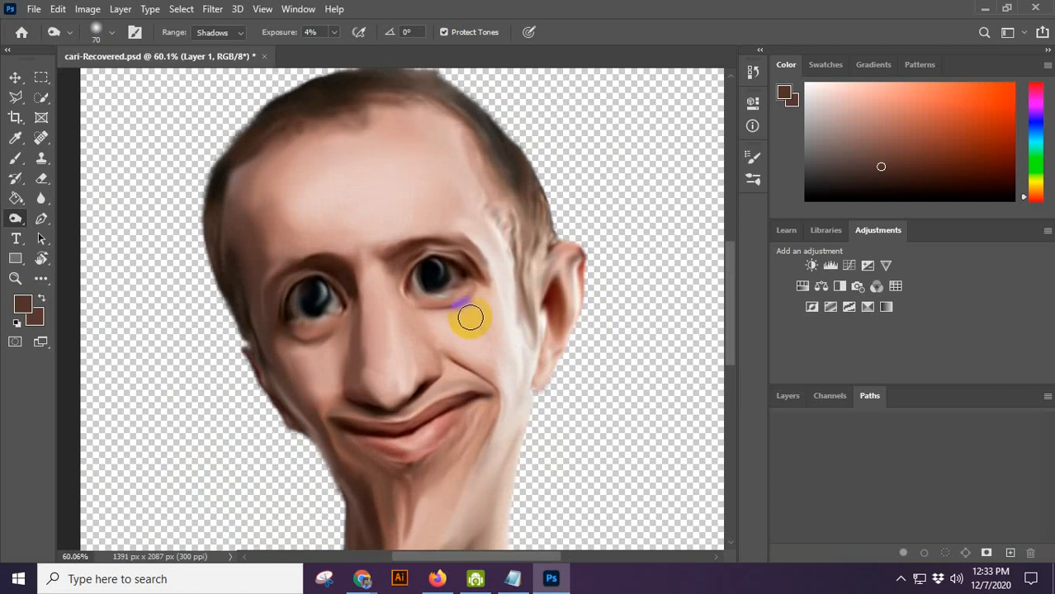
left_click(234, 246)
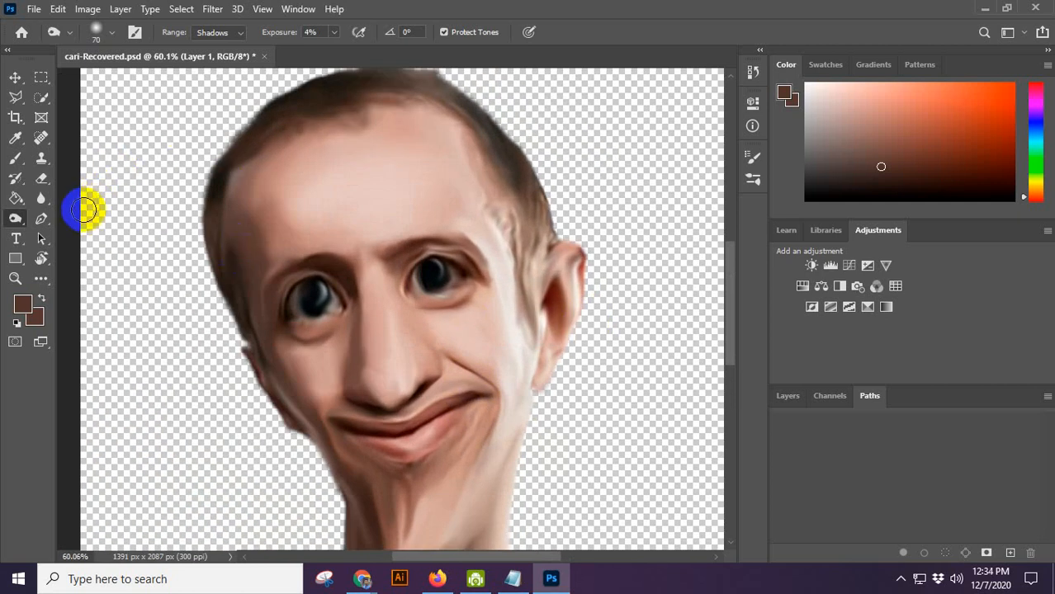
Select the Dodge tool and switch to the Blur tool.
left_click(14, 219)
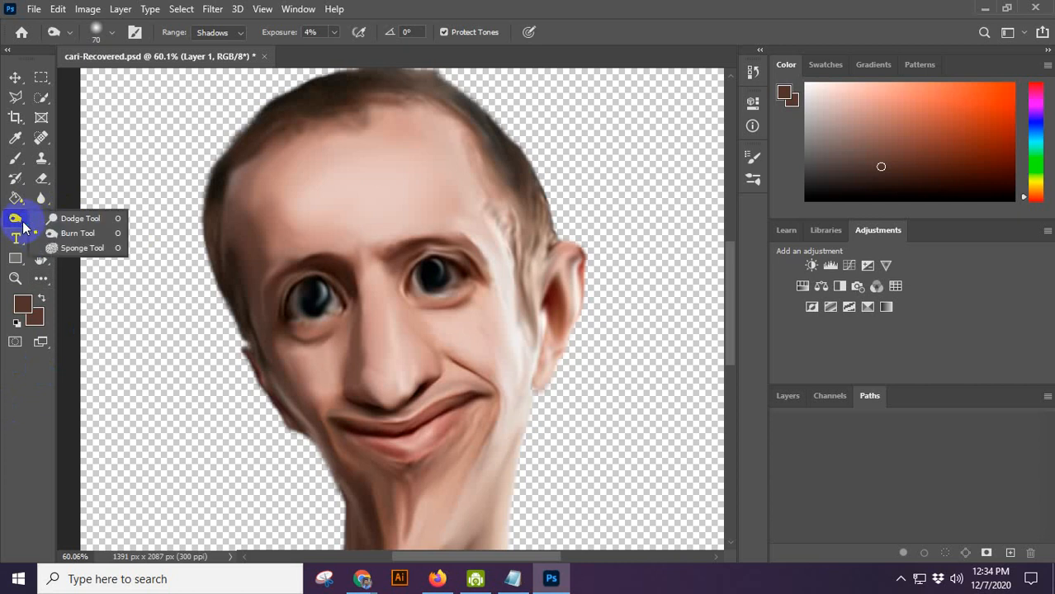
left_click(58, 218)
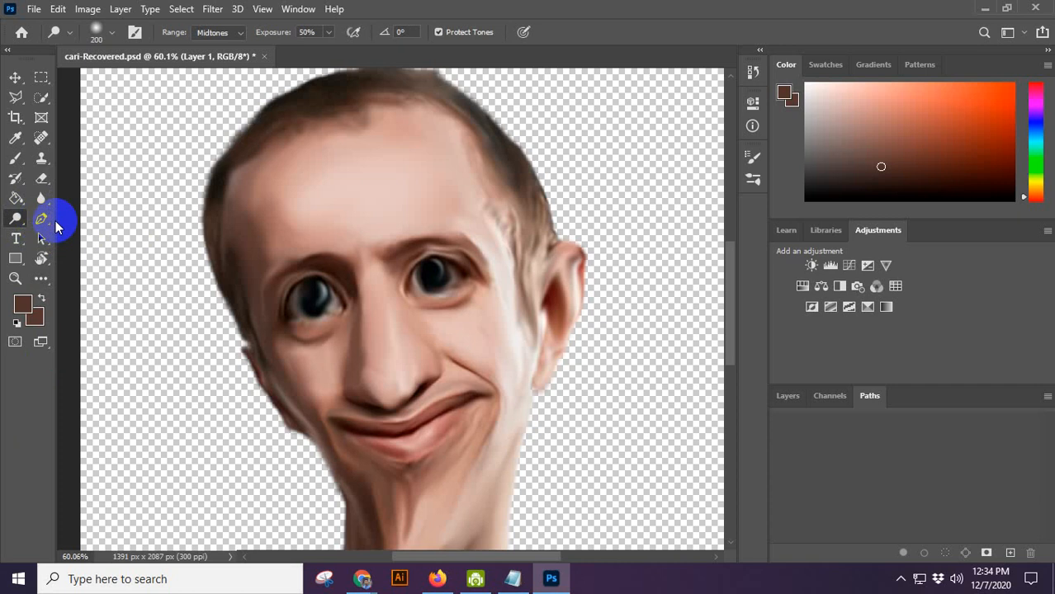
left_click(18, 219)
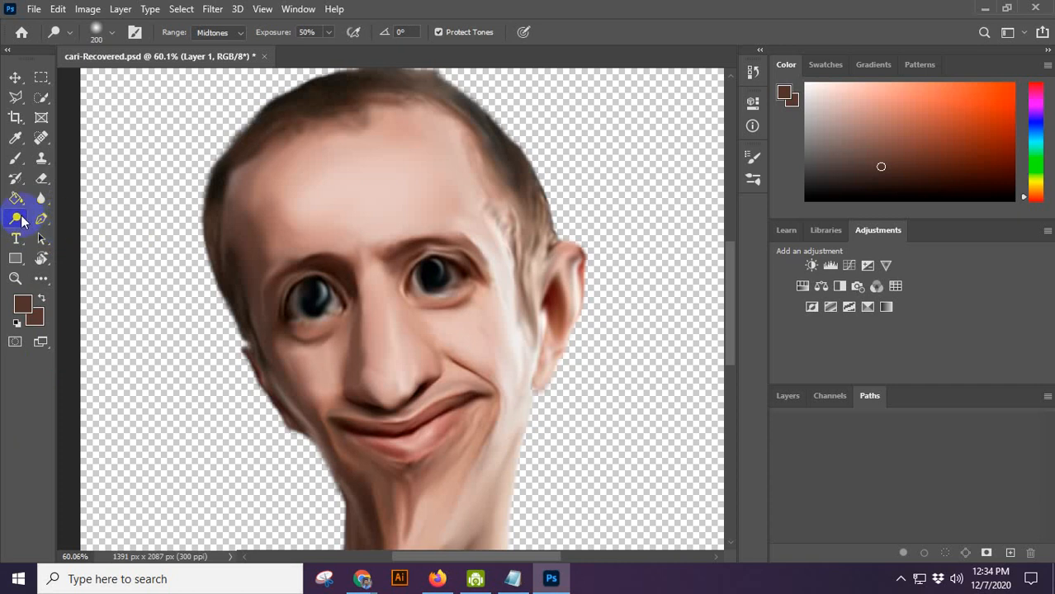
left_click(18, 219)
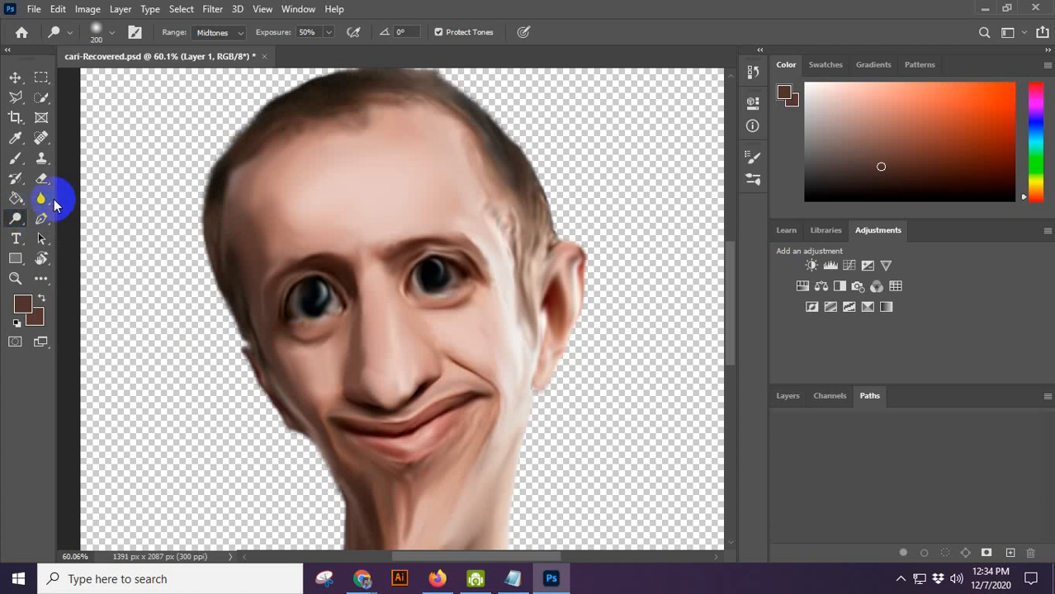
left_click(42, 200)
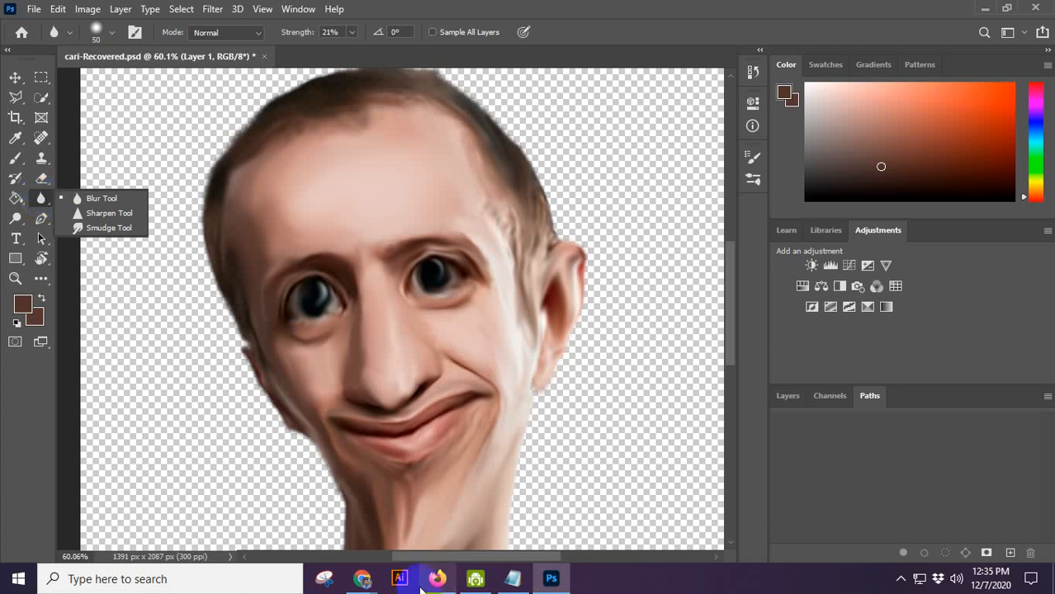
Switch to the Google Meet call in Chrome, stop presenting the screen, and look through the participant list.
left_click(364, 581)
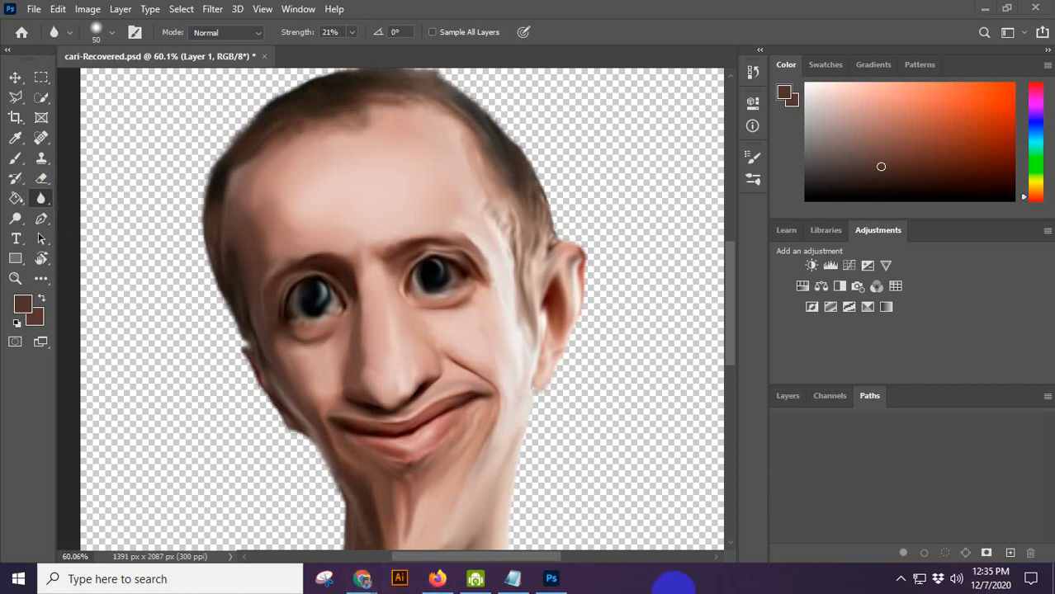
mouse_move(362, 578)
left_click(277, 550)
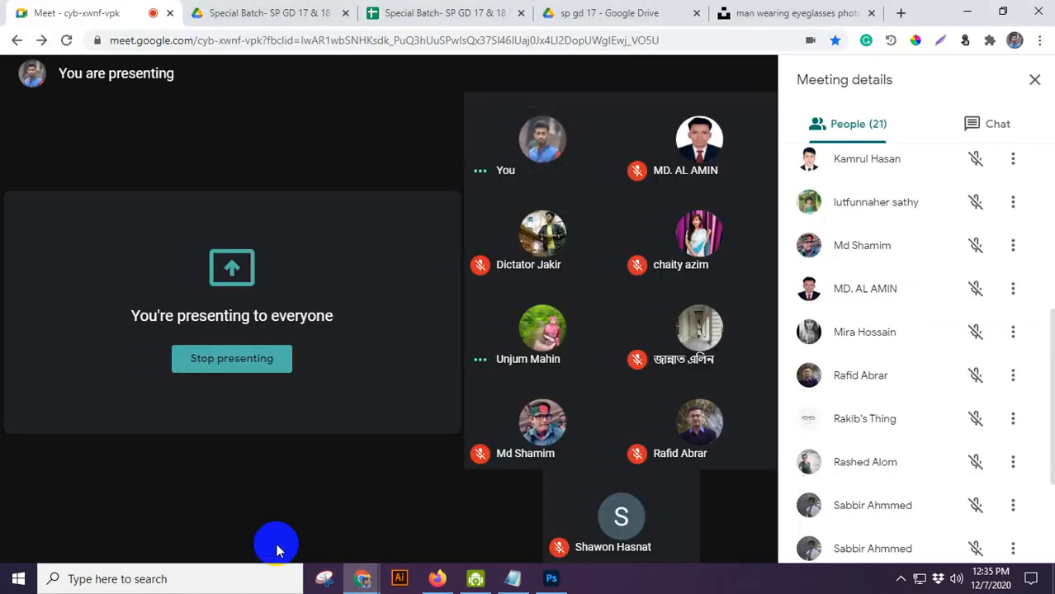
left_click(689, 513)
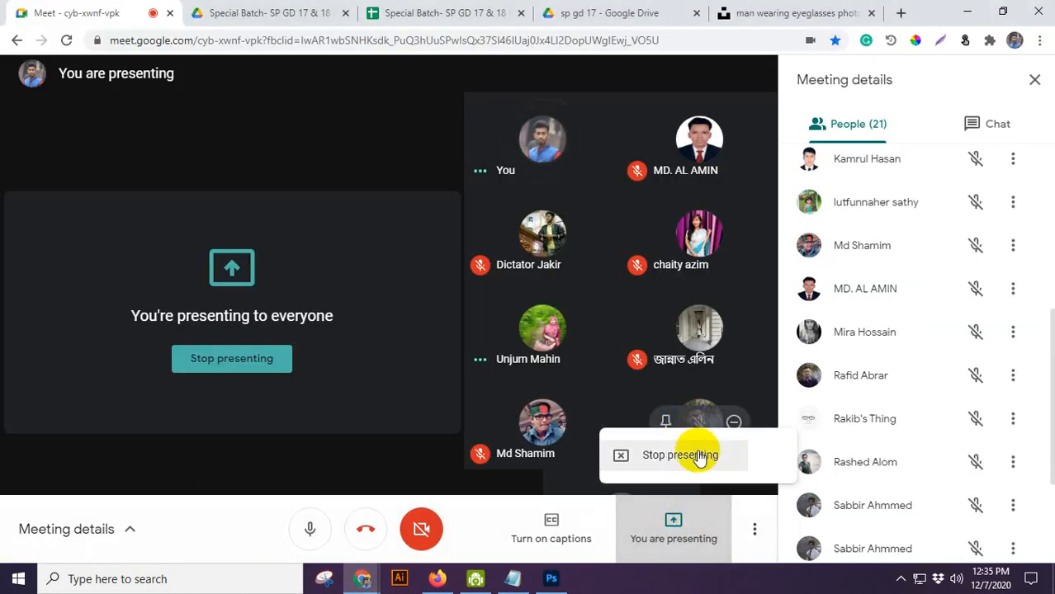
left_click(697, 459)
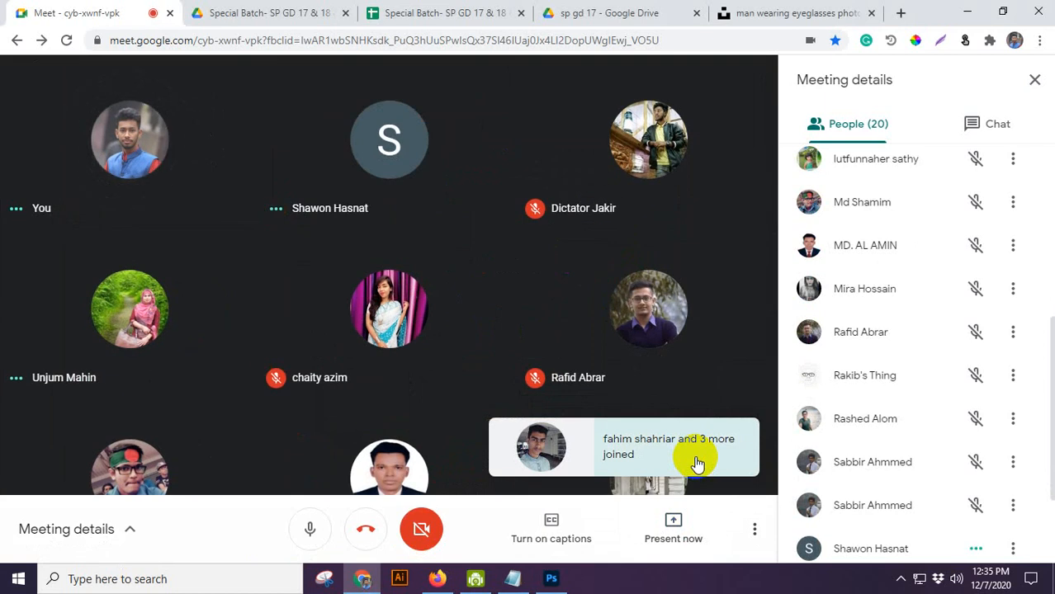
left_click(697, 463)
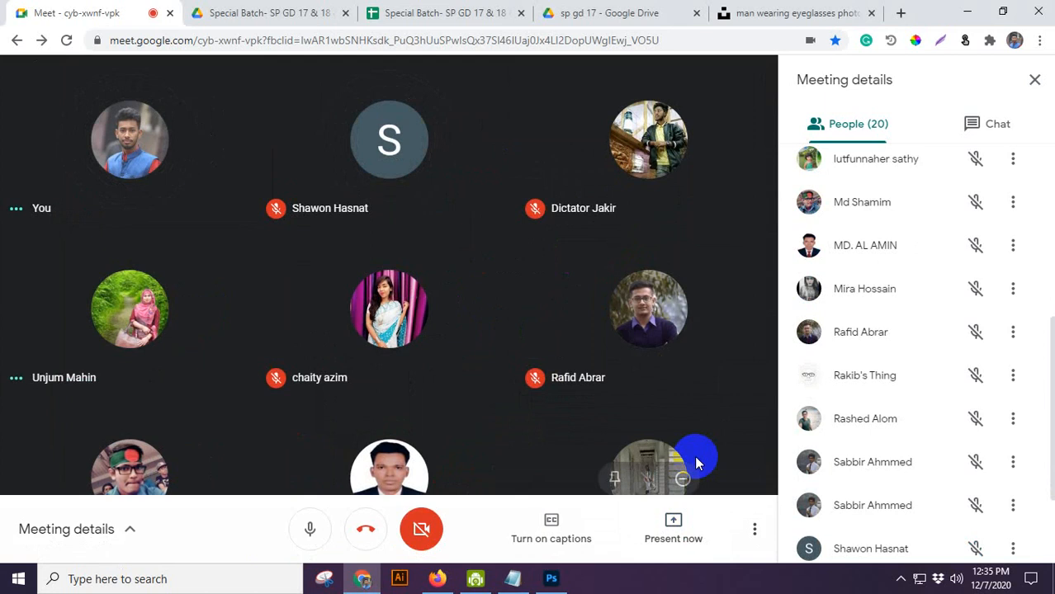
scroll(906, 329, "down", 3)
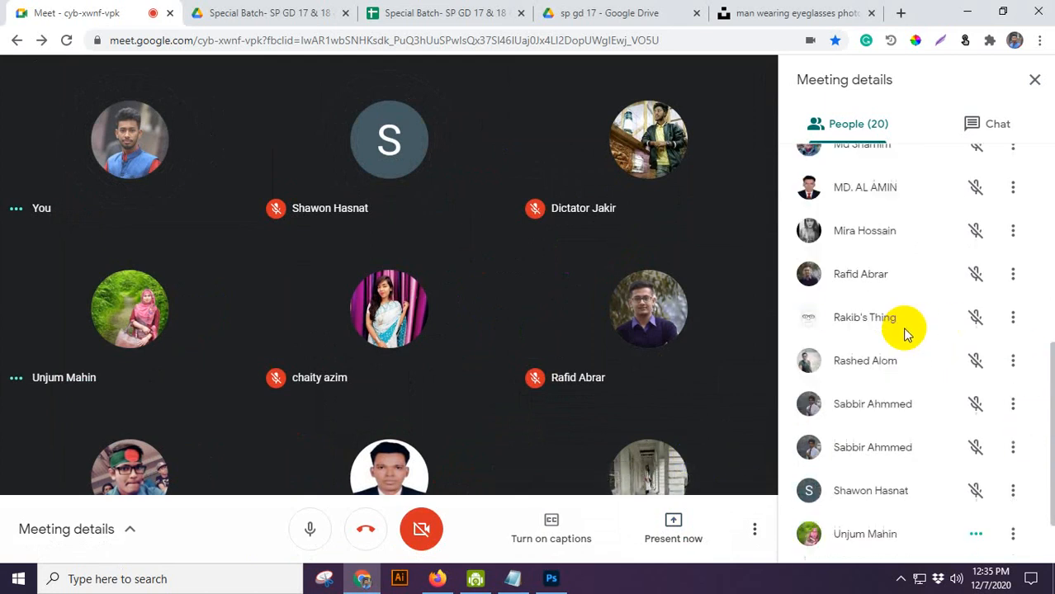
scroll(906, 330, "up", 5)
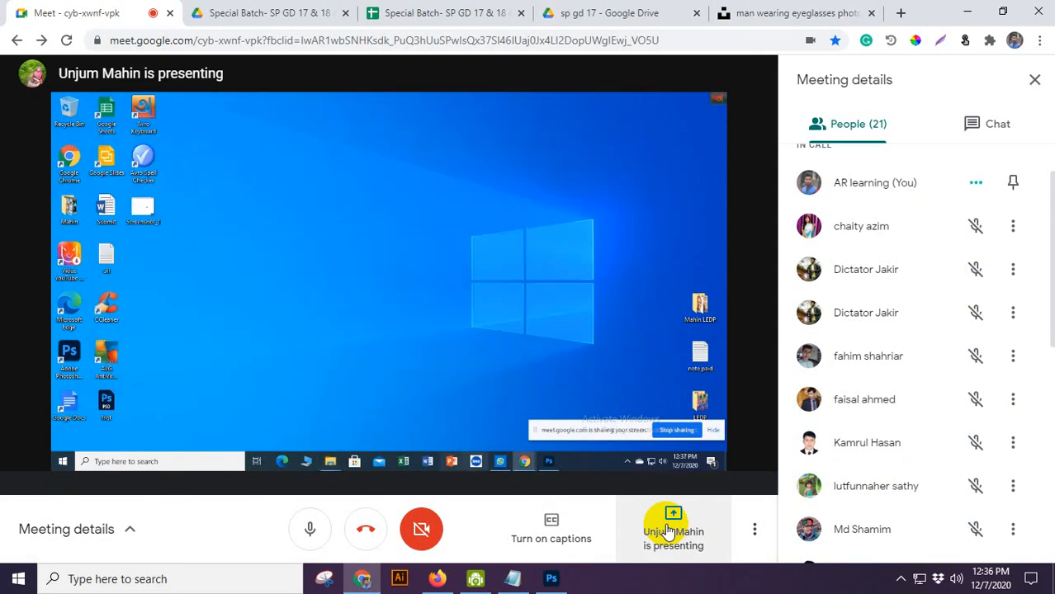
Return to Photoshop and soften the skin along the caricature's nose with the Blur tool.
mouse_move(552, 580)
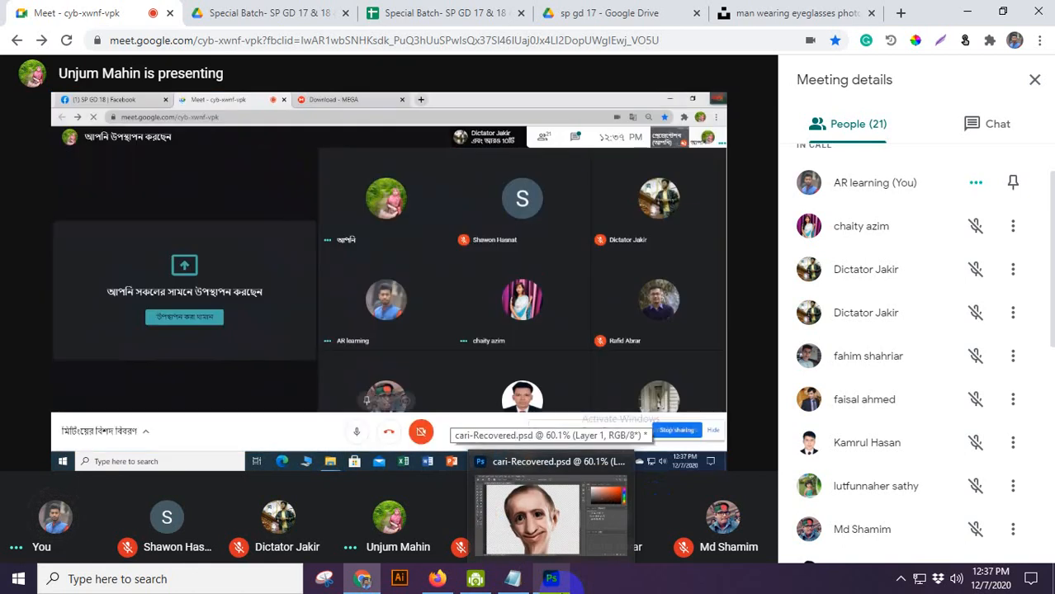
left_click(561, 546)
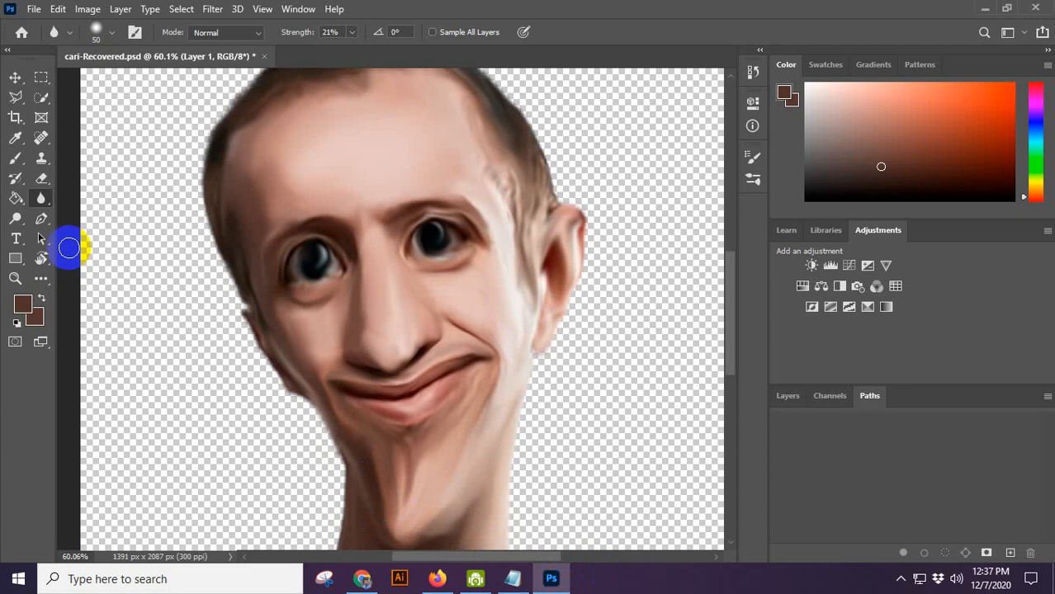
left_click(39, 199)
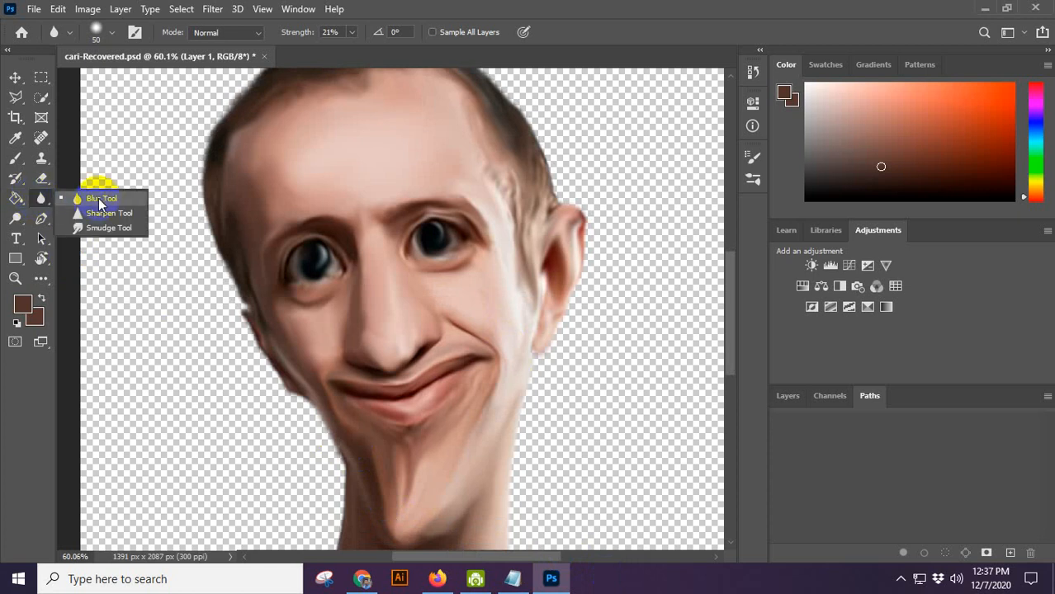
left_click(99, 198)
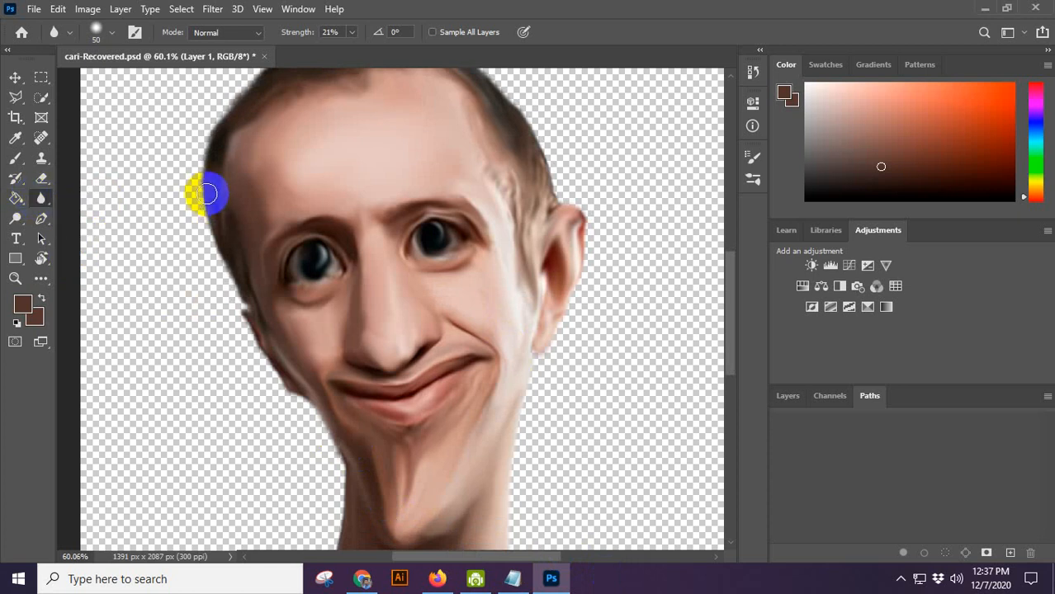
left_click(213, 273)
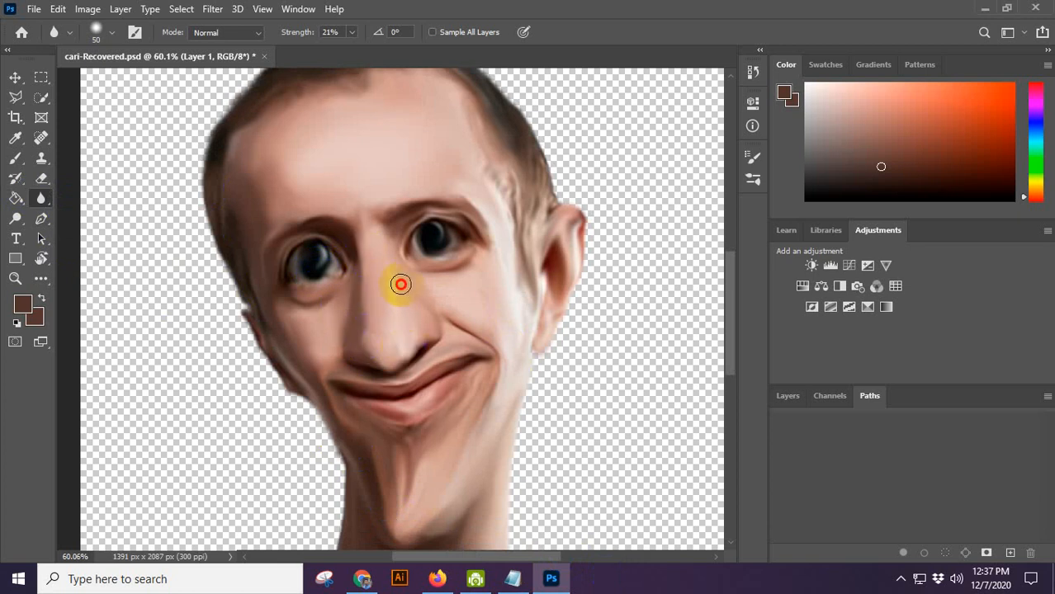
Switch to the Sharpen tool, enlarge its brush to 200 px, and sharpen the caricature's forehead at 50% strength.
right_click(51, 200)
left_click(100, 213)
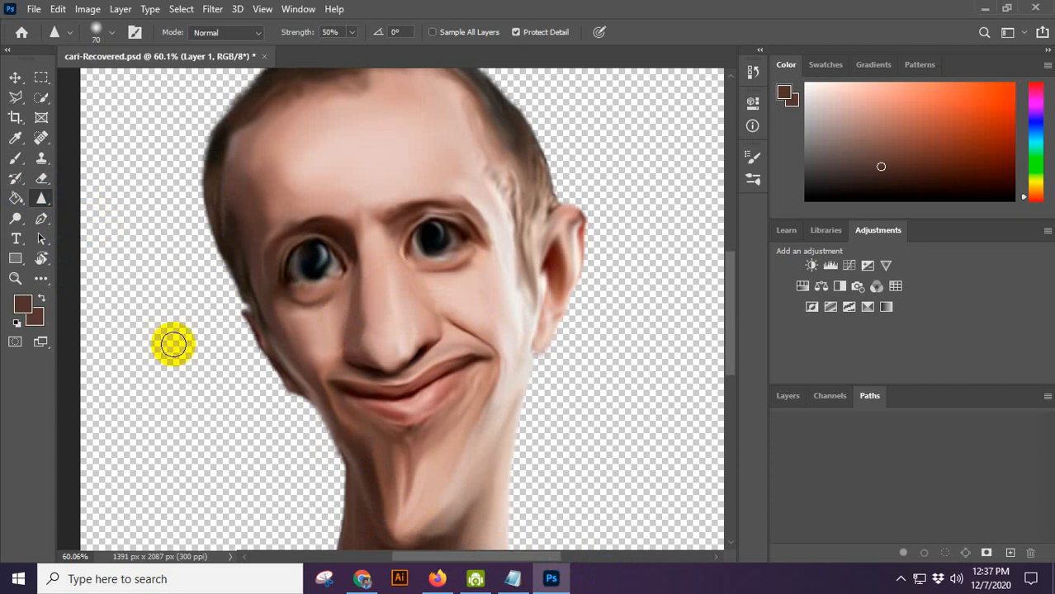
left_click(369, 279)
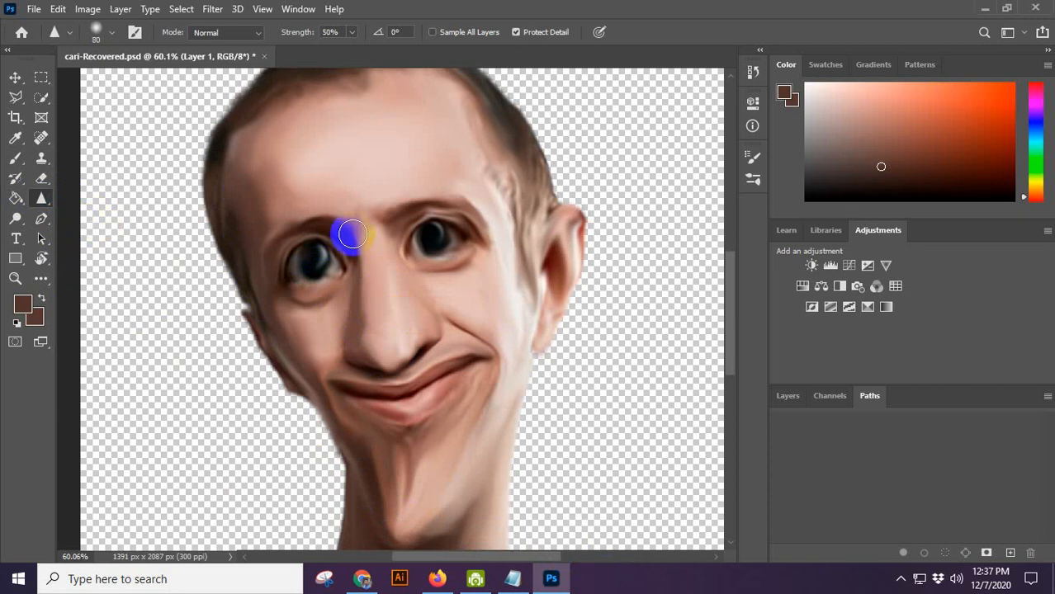
key("bracketright")
key("bracketright")
left_click(325, 161)
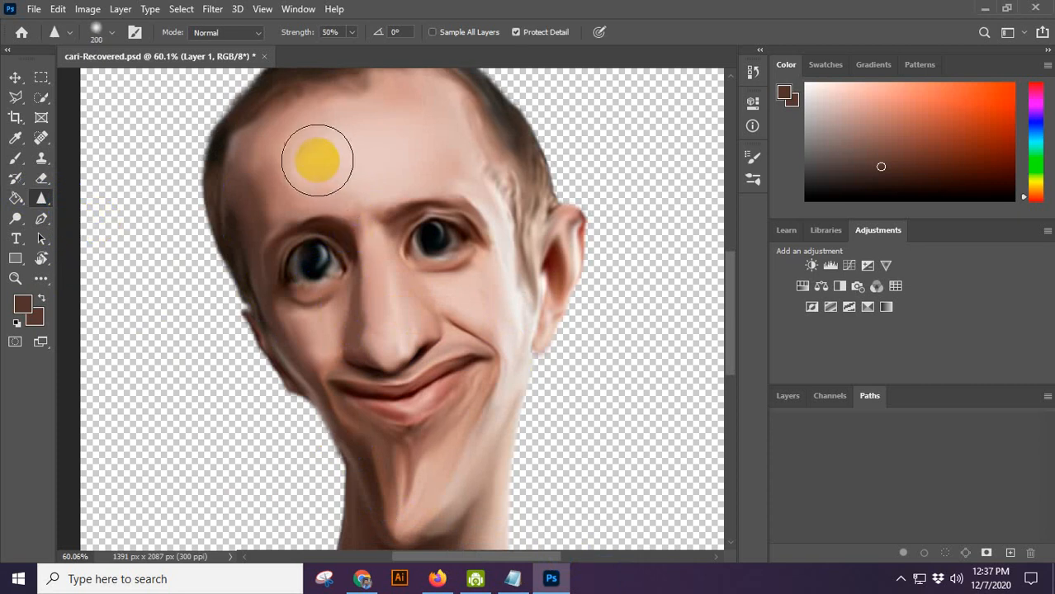
mouse_move(312, 160)
left_mouse_down()
mouse_move(418, 142)
mouse_move(463, 171)
mouse_move(415, 208)
mouse_move(424, 246)
mouse_move(226, 146)
mouse_move(376, 137)
mouse_move(321, 167)
mouse_move(351, 139)
mouse_move(402, 135)
mouse_move(287, 162)
mouse_move(354, 133)
left_mouse_up()
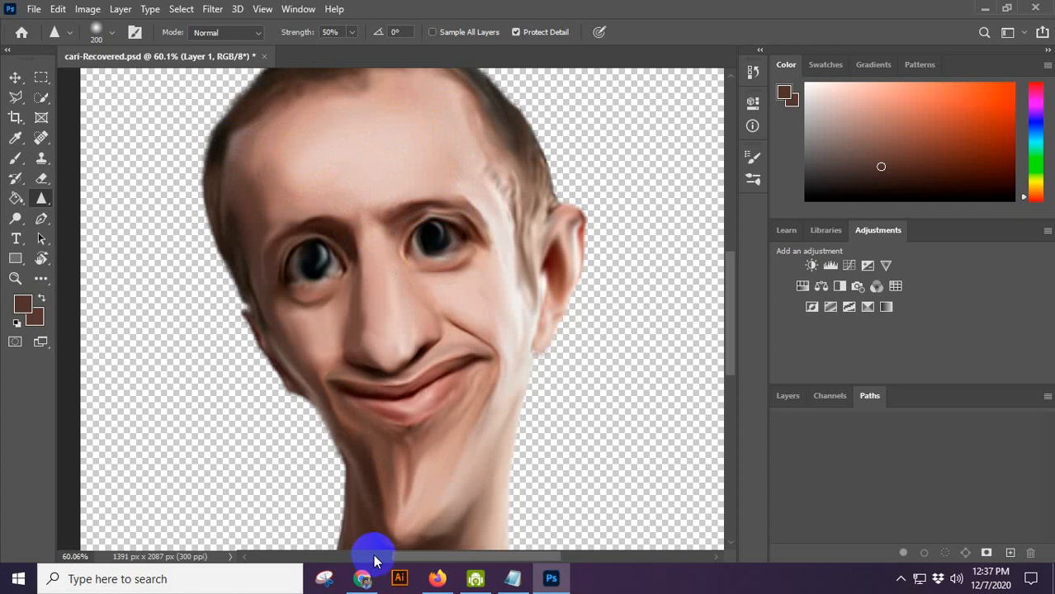
Switch to the Google Meet call in Chrome, present the entire screen, hide the sharing notice, and return to Photoshop.
left_click(362, 579)
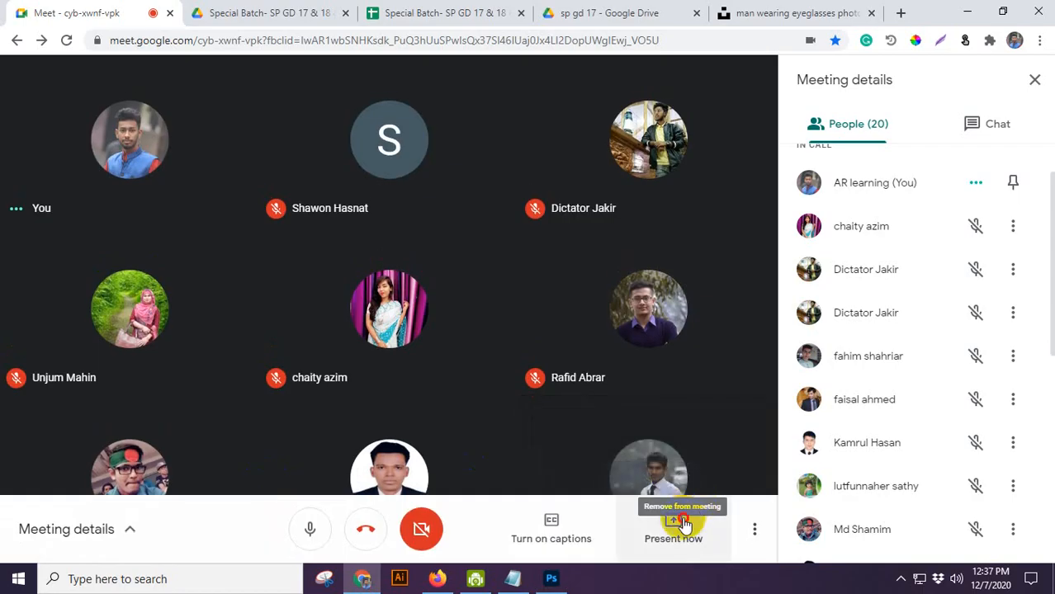
left_click(683, 525)
left_click(662, 396)
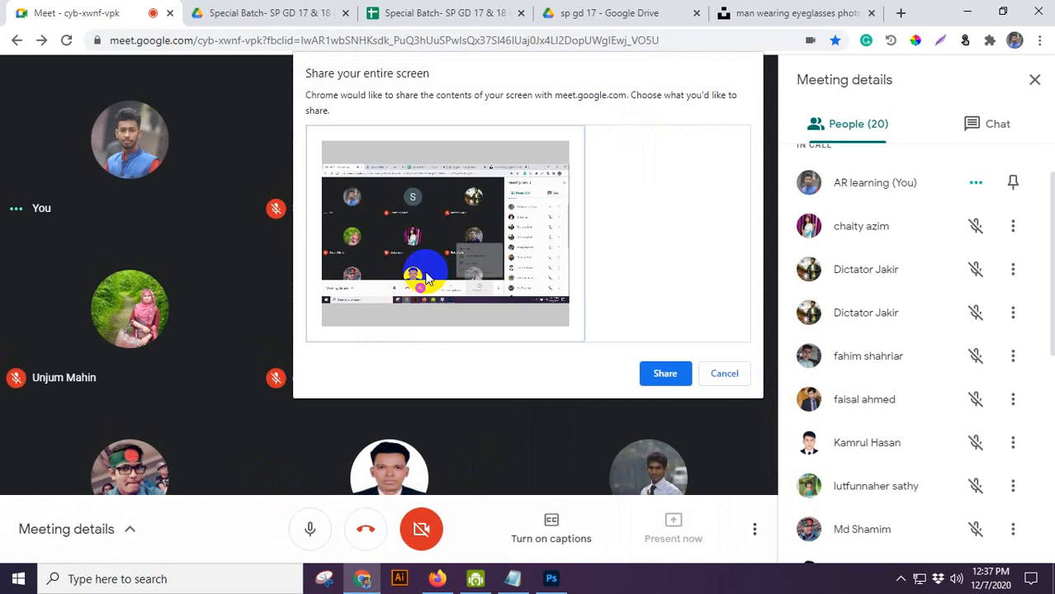
left_click(665, 374)
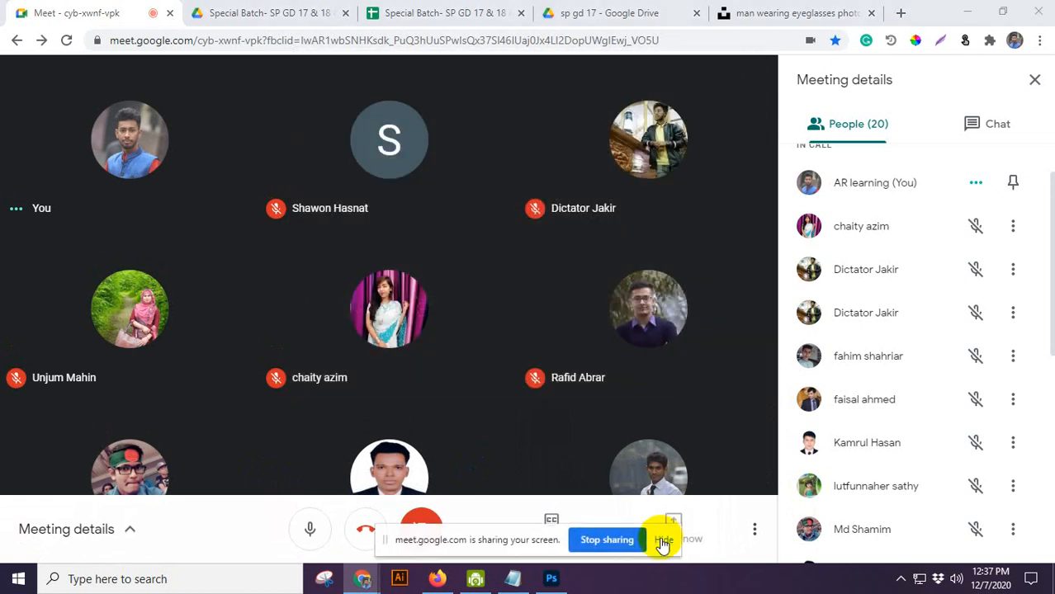
left_click(662, 541)
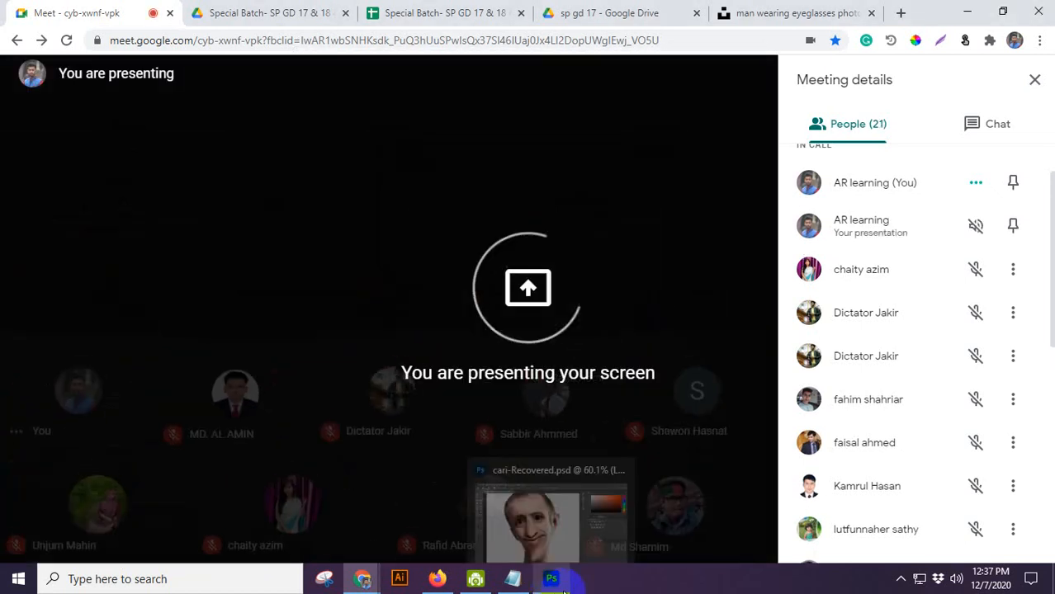
left_click(552, 582)
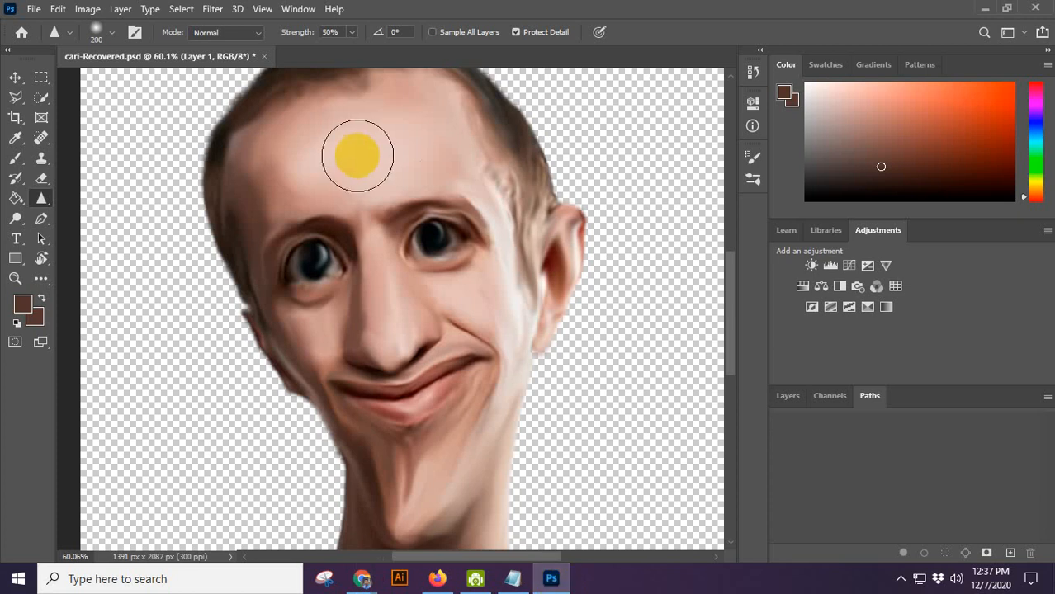
Look through the Blur and Paint Bucket tool groups, reselect the Sharpen tool, and keep its mode at Normal.
right_click(41, 198)
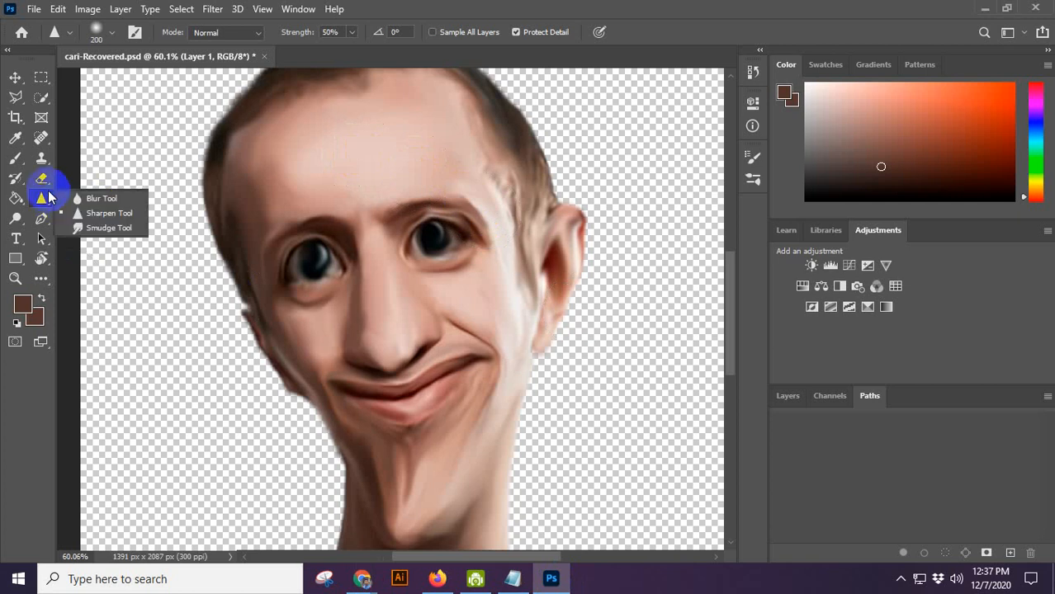
left_click(99, 198)
mouse_move(568, 210)
left_mouse_down()
mouse_move(591, 216)
mouse_move(589, 290)
left_mouse_up()
left_click(16, 200)
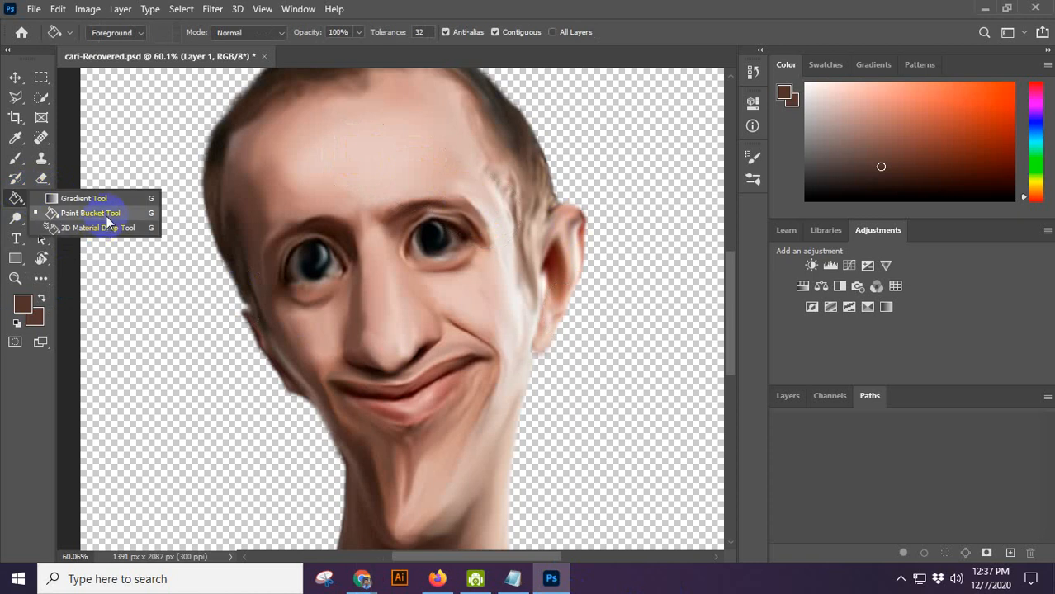
left_click(43, 180)
right_click(41, 198)
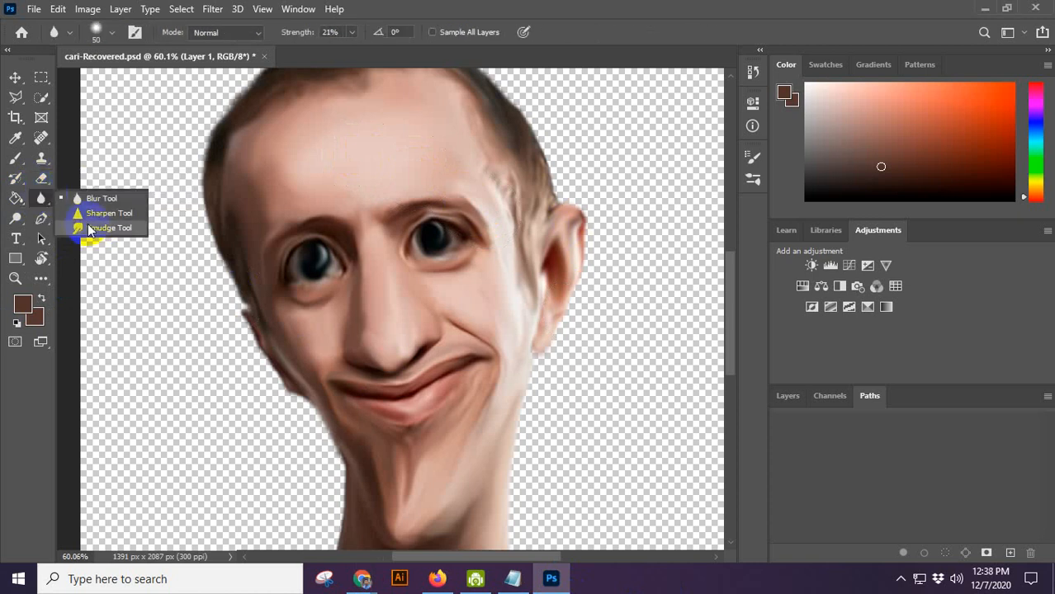
left_click(99, 213)
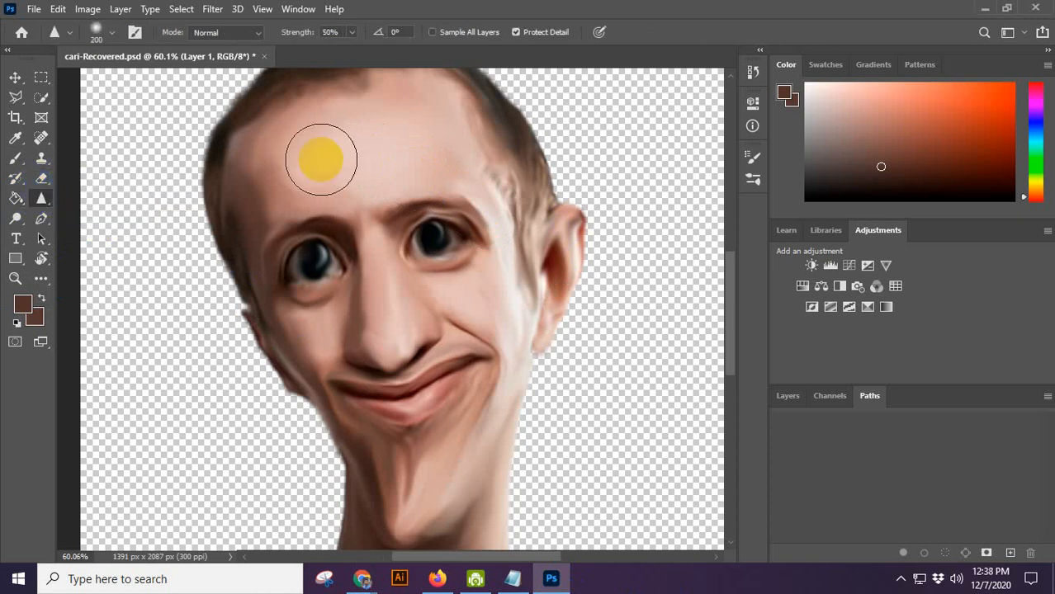
left_click(248, 43)
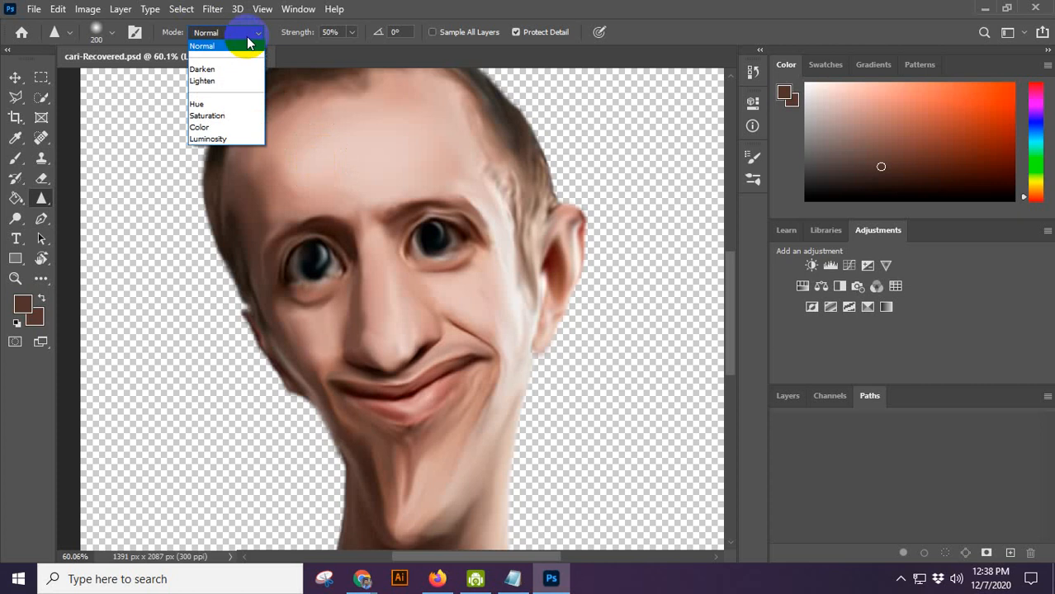
left_click(248, 44)
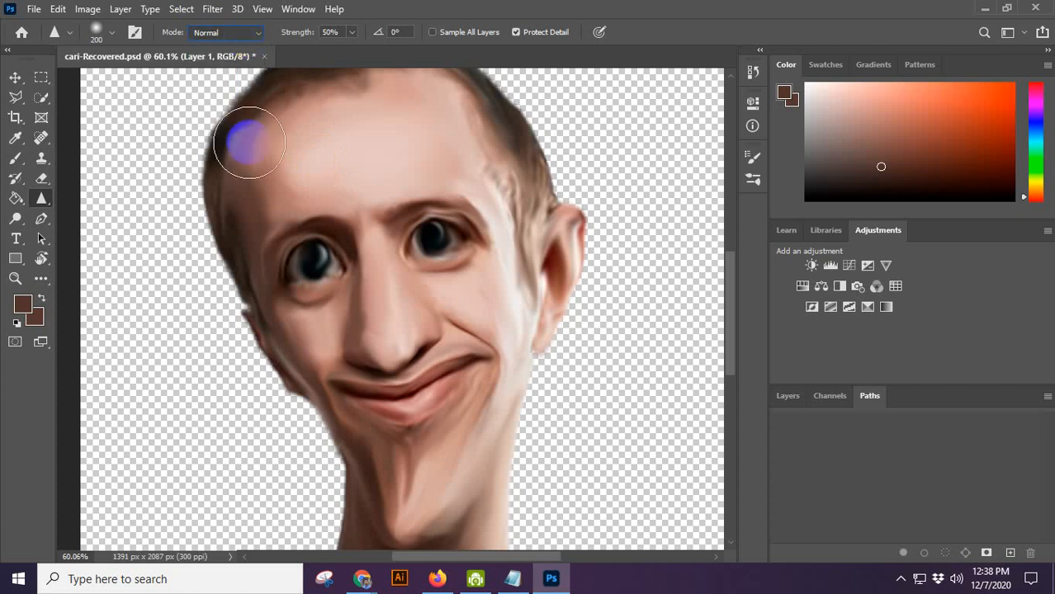
Sharpen the forehead repeatedly at 50% strength, continuing over the temple hairline and down to the ear.
left_click_drag(310, 181, 384, 193)
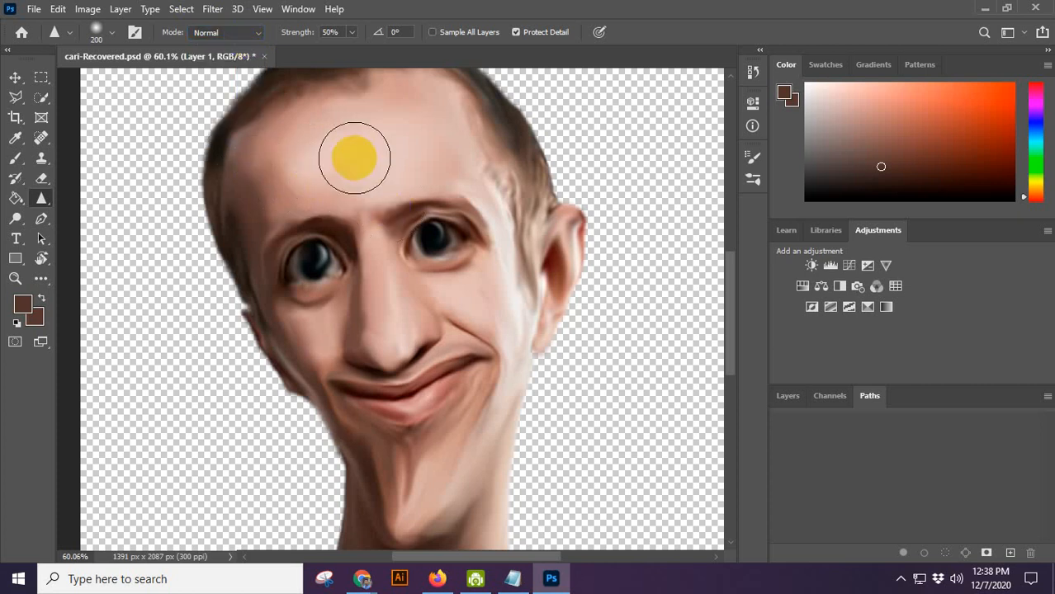
mouse_move(364, 155)
left_mouse_down()
mouse_move(464, 166)
mouse_move(416, 94)
left_mouse_up()
right_click(252, 219)
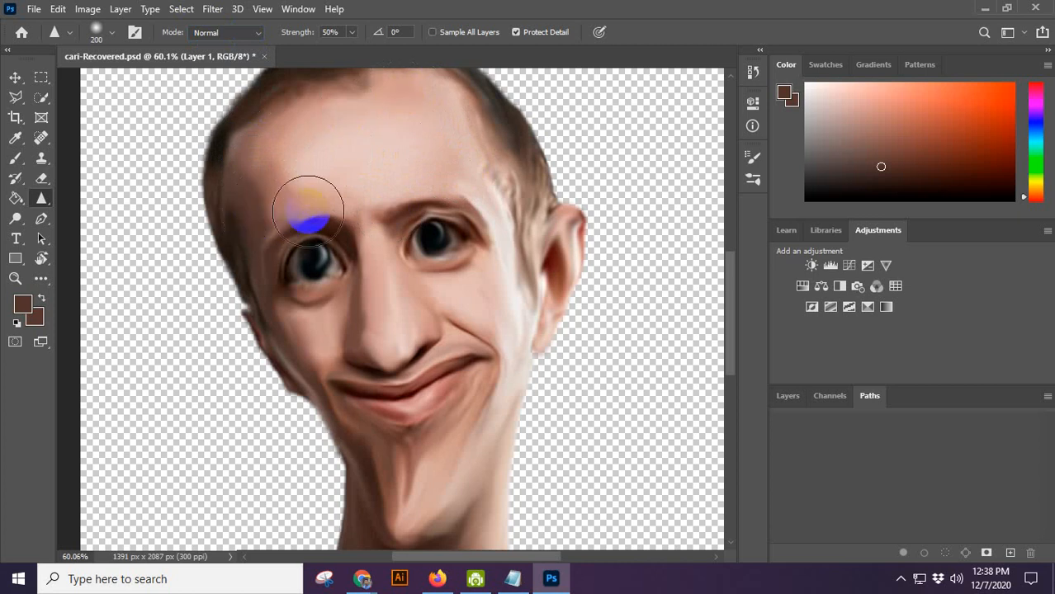
left_click(370, 163)
mouse_move(369, 163)
left_mouse_down()
mouse_move(403, 152)
mouse_move(364, 152)
mouse_move(420, 151)
mouse_move(353, 161)
mouse_move(393, 146)
mouse_move(366, 151)
mouse_move(403, 127)
mouse_move(334, 120)
mouse_move(402, 130)
mouse_move(393, 150)
mouse_move(453, 169)
mouse_move(495, 213)
mouse_move(419, 131)
mouse_move(425, 126)
mouse_move(474, 175)
mouse_move(455, 158)
left_mouse_up()
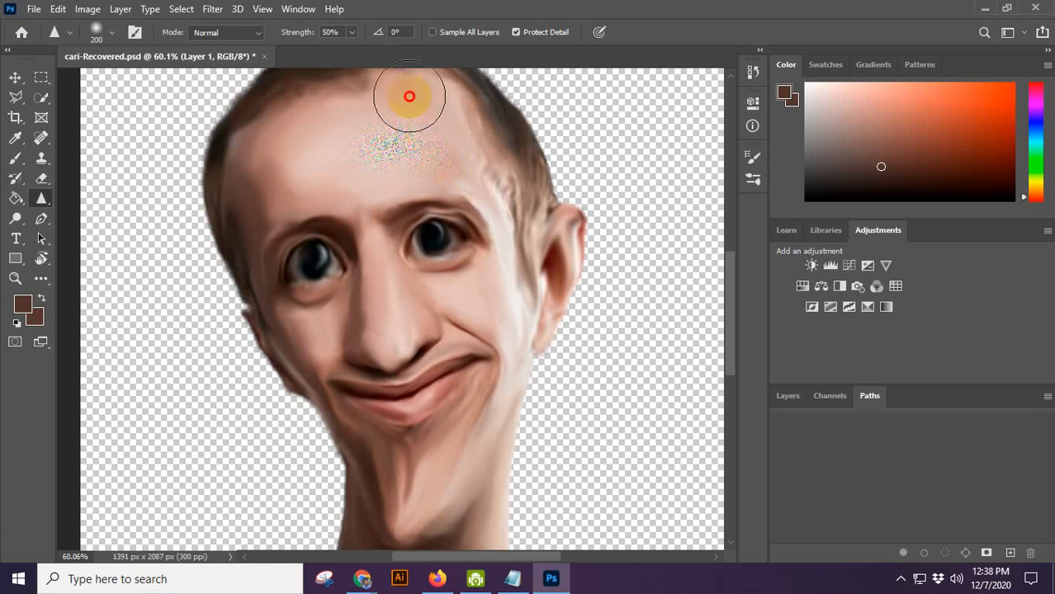
mouse_move(406, 83)
left_mouse_down()
mouse_move(362, 118)
mouse_move(389, 107)
mouse_move(339, 99)
left_mouse_up()
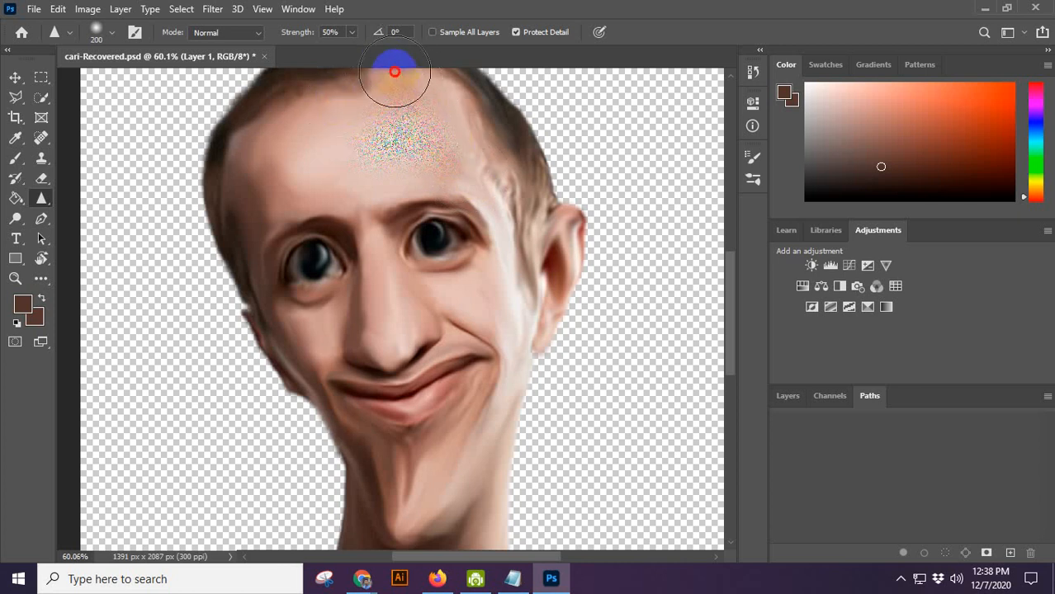
left_click_drag(394, 71, 415, 136)
mouse_move(450, 89)
left_mouse_down()
mouse_move(484, 139)
mouse_move(490, 122)
mouse_move(497, 132)
mouse_move(461, 108)
left_mouse_up()
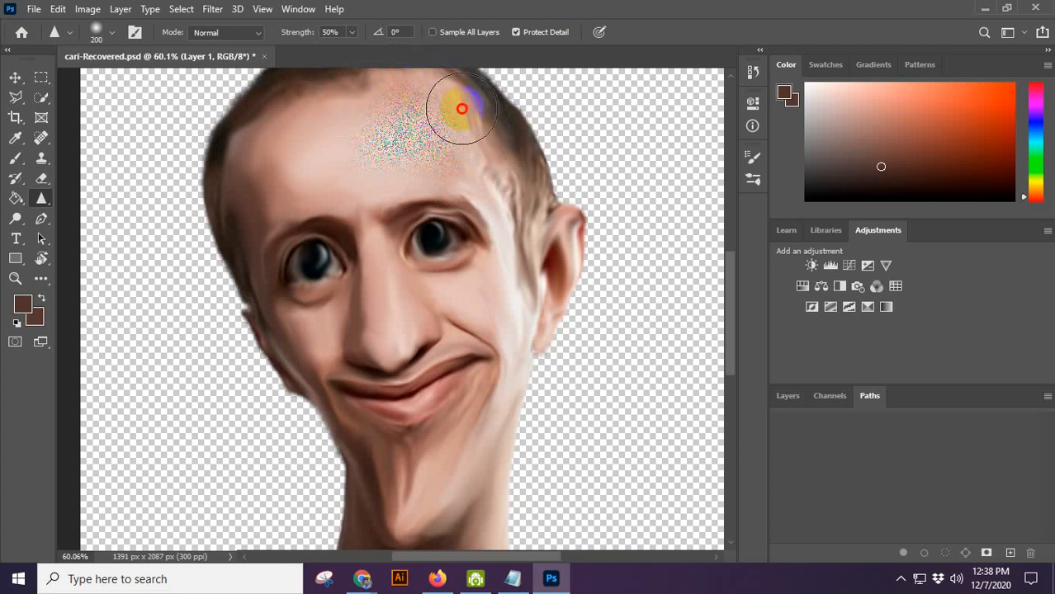
mouse_move(506, 171)
left_mouse_down()
mouse_move(489, 110)
mouse_move(533, 198)
mouse_move(511, 138)
mouse_move(538, 221)
mouse_move(497, 145)
mouse_move(522, 202)
mouse_move(510, 165)
mouse_move(525, 279)
mouse_move(489, 142)
mouse_move(536, 394)
mouse_move(488, 237)
mouse_move(530, 424)
mouse_move(505, 206)
mouse_move(483, 353)
mouse_move(467, 199)
mouse_move(503, 251)
mouse_move(544, 382)
mouse_move(484, 171)
mouse_move(459, 149)
mouse_move(458, 170)
mouse_move(522, 252)
mouse_move(468, 131)
mouse_move(509, 293)
mouse_move(481, 159)
mouse_move(530, 320)
mouse_move(481, 113)
mouse_move(511, 308)
mouse_move(502, 178)
mouse_move(578, 299)
mouse_move(571, 335)
mouse_move(570, 199)
mouse_move(562, 304)
mouse_move(567, 224)
mouse_move(631, 344)
mouse_move(583, 256)
left_mouse_up()
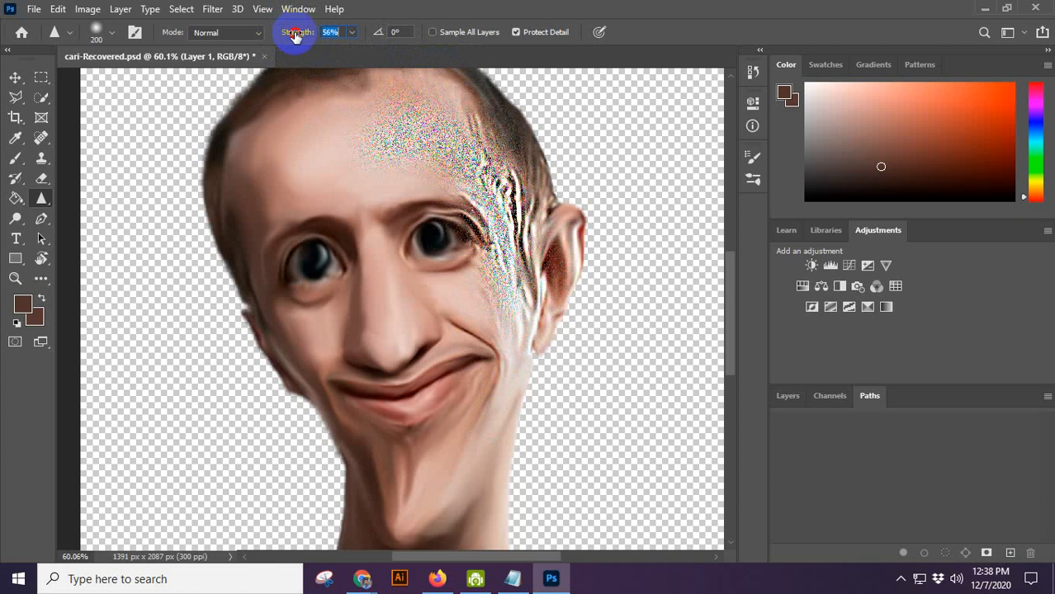
Raise the Sharpen strength to 85% and sharpen the face down over the neck, chin, mouth and cheek.
left_click_drag(307, 36, 317, 36)
mouse_move(322, 125)
left_mouse_down()
mouse_move(335, 193)
mouse_move(279, 184)
mouse_move(314, 183)
mouse_move(245, 148)
mouse_move(257, 165)
mouse_move(224, 106)
mouse_move(438, 161)
mouse_move(422, 71)
mouse_move(518, 91)
mouse_move(568, 300)
mouse_move(566, 224)
mouse_move(473, 588)
mouse_move(437, 377)
mouse_move(545, 269)
mouse_move(409, 578)
mouse_move(506, 400)
mouse_move(404, 539)
left_mouse_up()
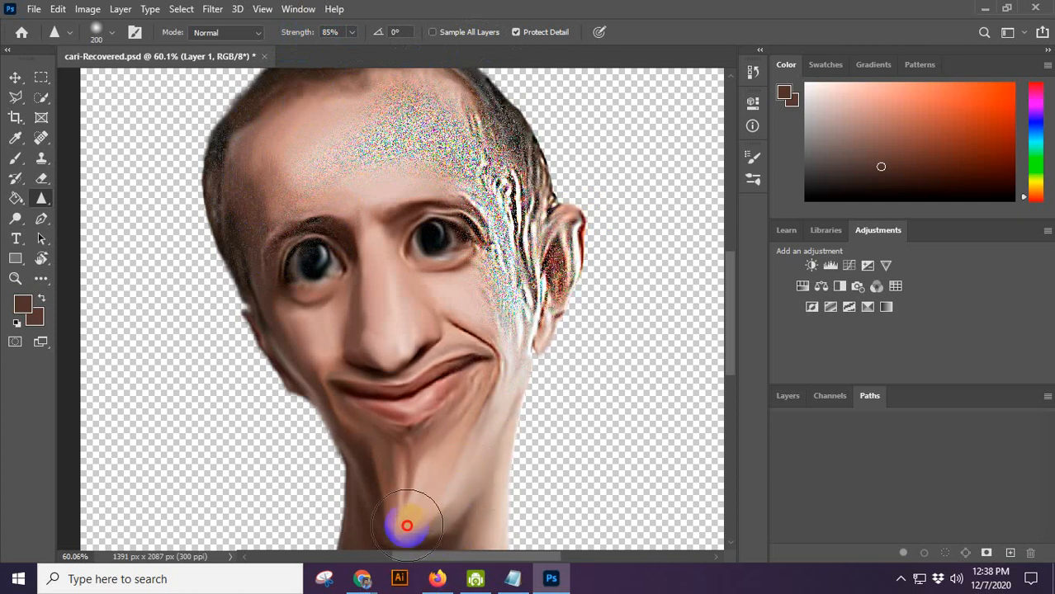
mouse_move(431, 388)
left_mouse_down()
mouse_move(499, 282)
mouse_move(344, 365)
mouse_move(461, 287)
mouse_move(413, 305)
left_mouse_up()
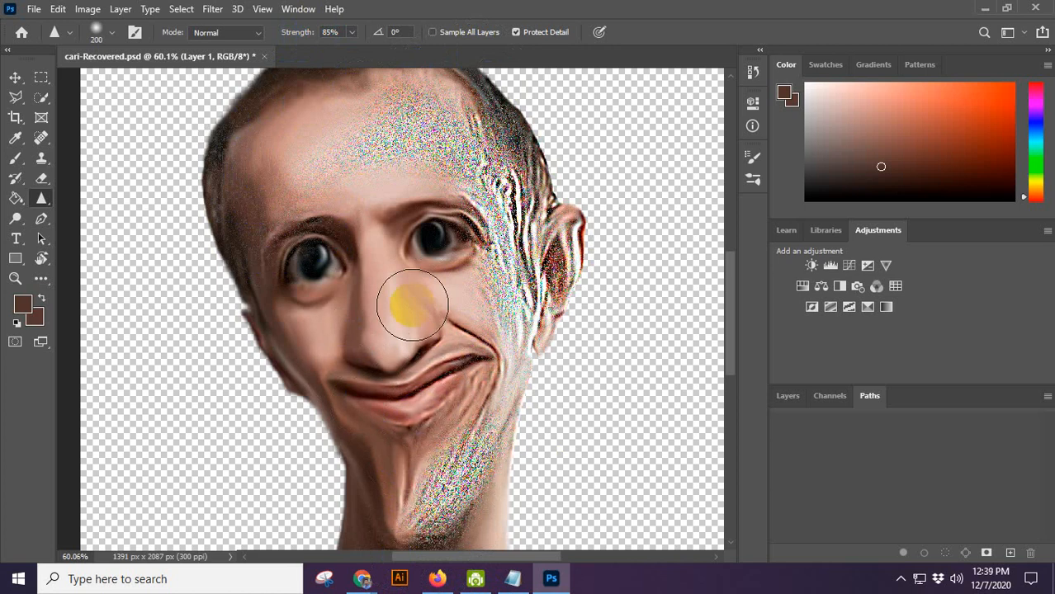
mouse_move(392, 323)
left_mouse_down()
mouse_move(377, 295)
mouse_move(384, 146)
mouse_move(446, 330)
left_mouse_up()
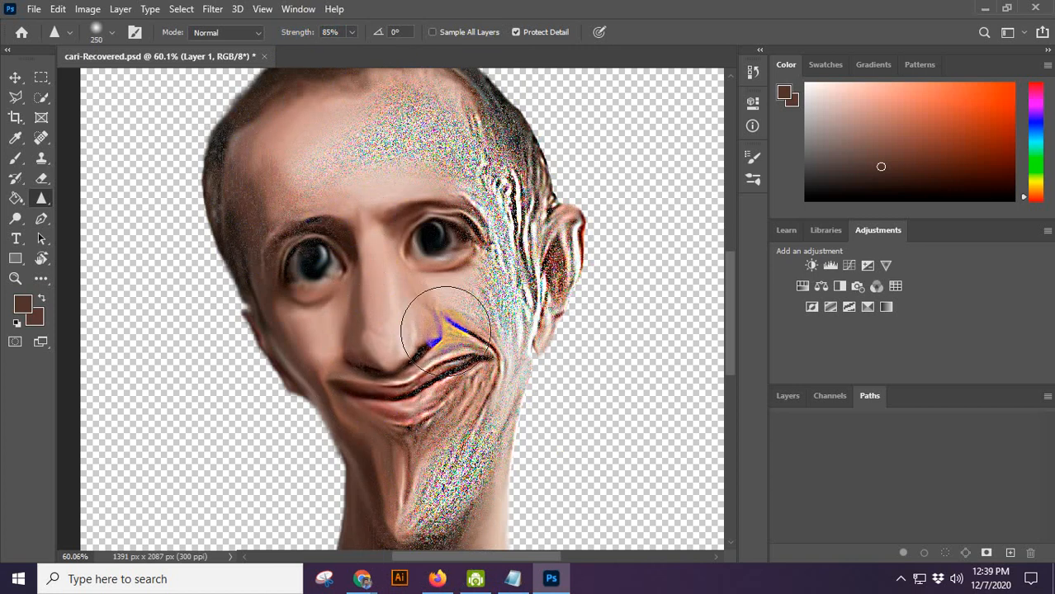
Enlarge the Sharpen brush to 700 px and sharpen across the nose, both eyes and the forehead.
key("]")
mouse_move(445, 331)
left_mouse_down()
mouse_move(445, 252)
mouse_move(416, 251)
mouse_move(392, 397)
mouse_move(374, 222)
mouse_move(359, 185)
mouse_move(245, 188)
mouse_move(249, 226)
mouse_move(362, 327)
mouse_move(424, 428)
mouse_move(326, 146)
mouse_move(309, 145)
mouse_move(319, 145)
mouse_move(410, 425)
mouse_move(396, 207)
left_mouse_up()
key("]")
key("]")
scroll(396, 206, "down", 2)
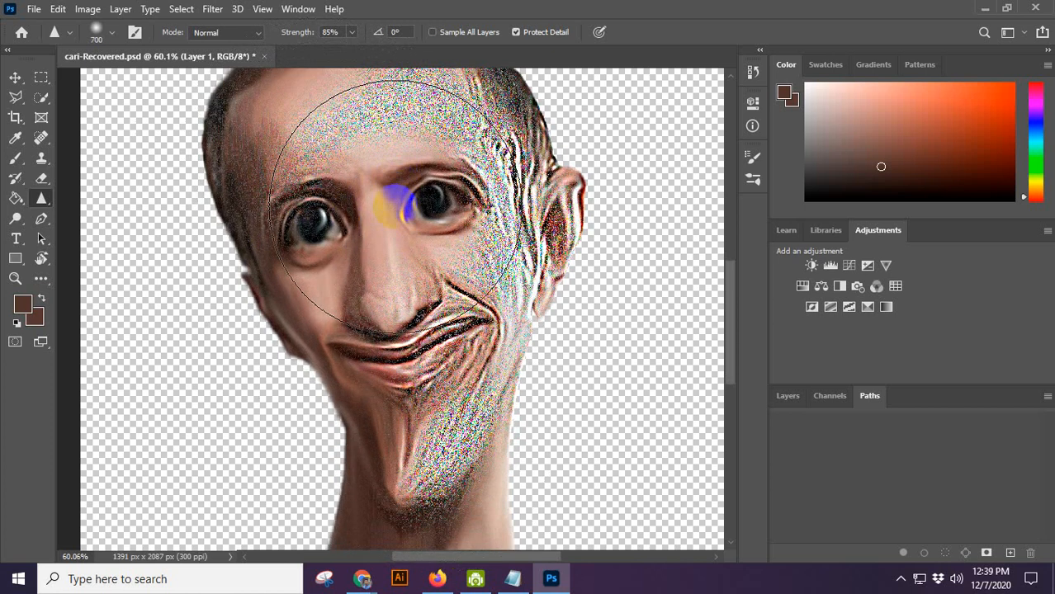
scroll(396, 203, "up", 5)
mouse_move(396, 202)
left_mouse_down()
mouse_move(372, 284)
mouse_move(380, 291)
mouse_move(355, 292)
mouse_move(375, 285)
mouse_move(389, 253)
mouse_move(364, 266)
mouse_move(399, 261)
mouse_move(442, 316)
mouse_move(402, 318)
mouse_move(375, 237)
mouse_move(404, 272)
mouse_move(382, 310)
mouse_move(388, 348)
mouse_move(412, 370)
mouse_move(355, 327)
mouse_move(404, 404)
mouse_move(392, 456)
mouse_move(370, 306)
mouse_move(268, 321)
mouse_move(315, 188)
mouse_move(223, 199)
mouse_move(356, 188)
mouse_move(310, 203)
mouse_move(283, 188)
mouse_move(291, 219)
mouse_move(293, 193)
mouse_move(336, 201)
left_mouse_up()
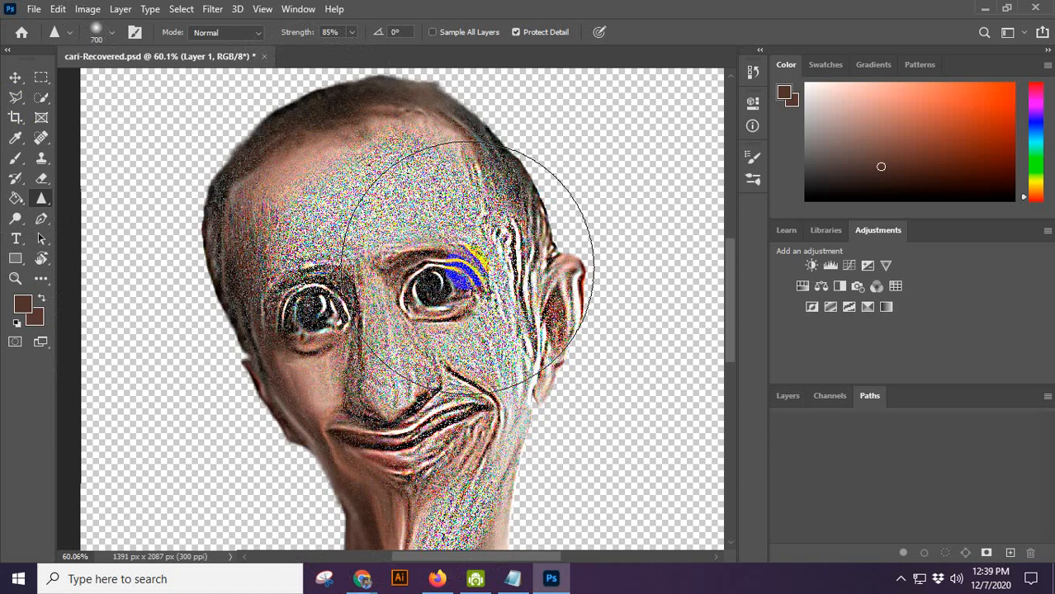
Sharpen the hair, the upper forehead and the eye on the shaded side of the face with the 700 px brush.
scroll(330, 248, "up", 3)
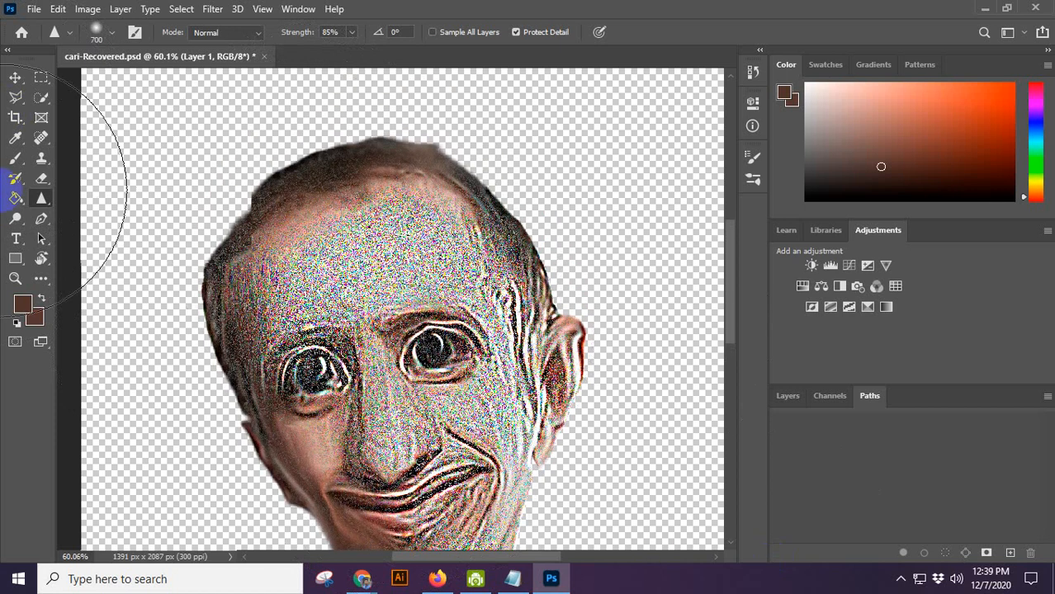
mouse_move(282, 231)
left_mouse_down()
mouse_move(276, 221)
mouse_move(312, 196)
left_mouse_up()
mouse_move(246, 211)
left_mouse_down()
mouse_move(296, 205)
mouse_move(254, 224)
mouse_move(236, 346)
mouse_move(302, 425)
mouse_move(342, 253)
mouse_move(379, 168)
mouse_move(379, 182)
left_mouse_up()
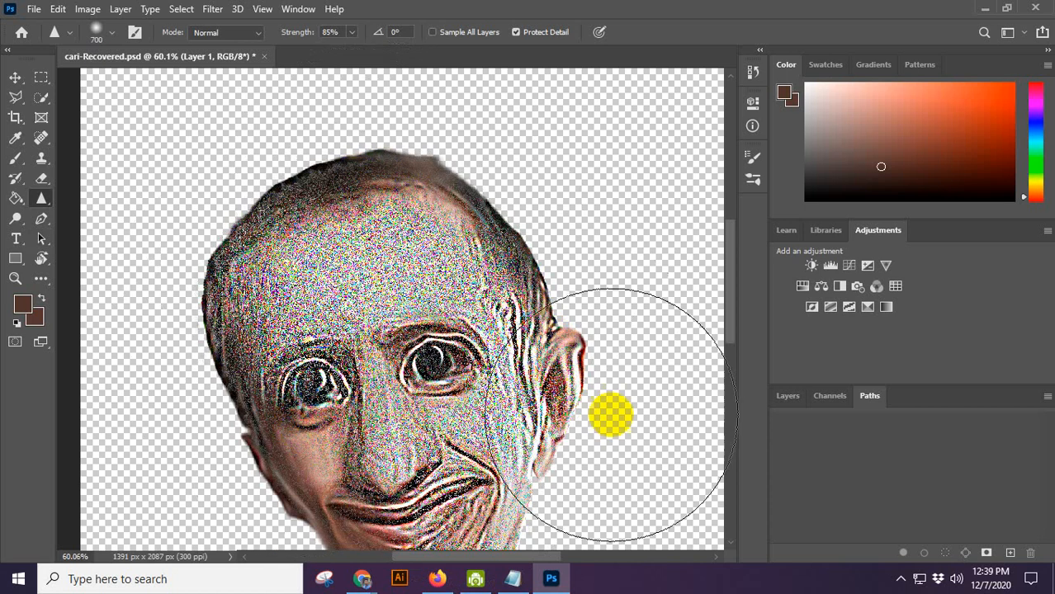
mouse_move(274, 206)
left_mouse_down()
mouse_move(352, 191)
mouse_move(312, 181)
mouse_move(316, 173)
mouse_move(160, 278)
left_mouse_up()
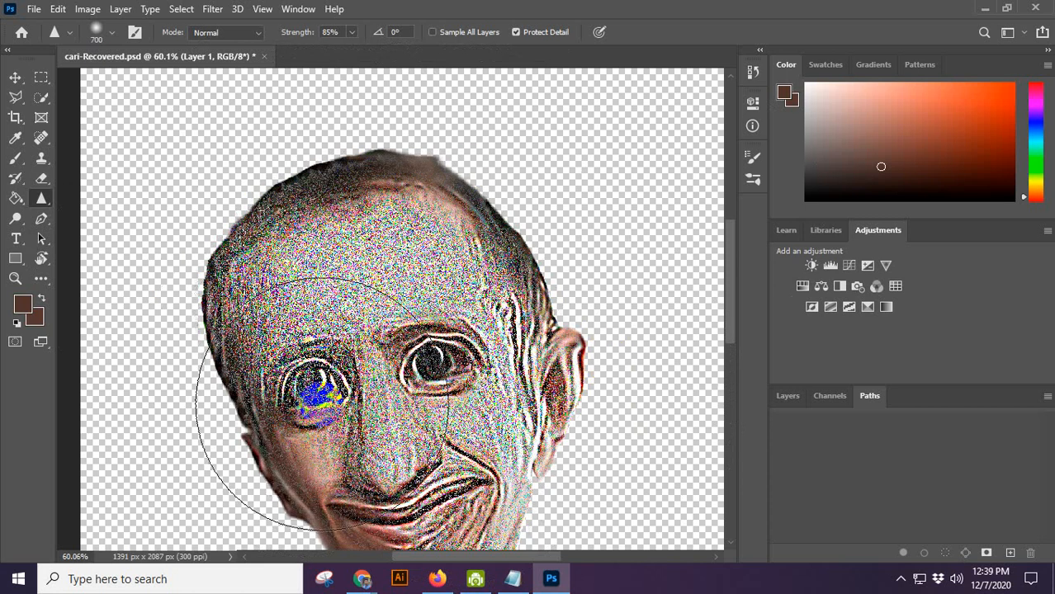
left_click_drag(322, 404, 315, 384)
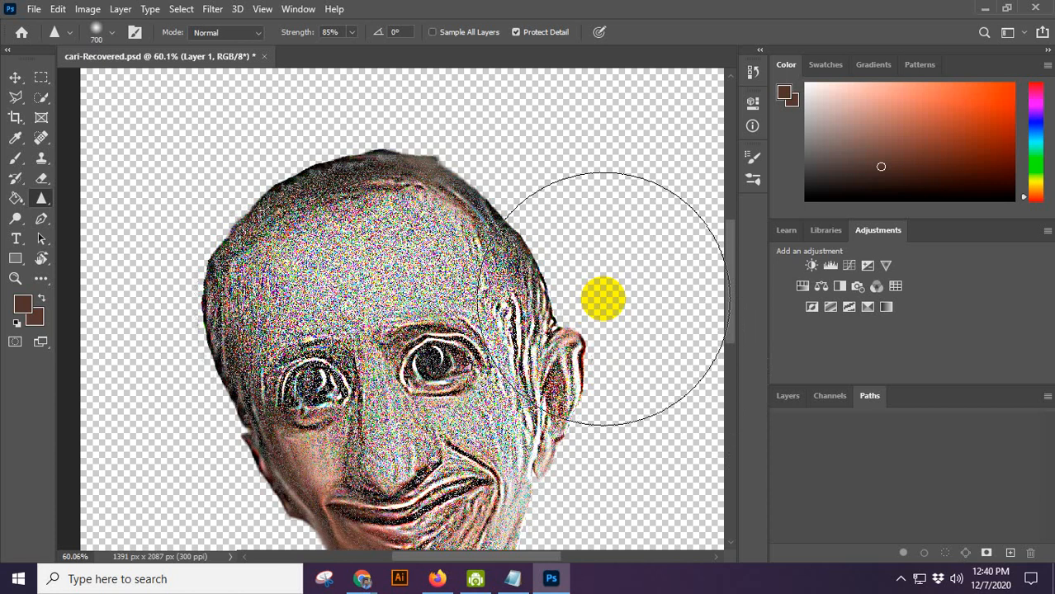
Sharpen the top of the head and the whole forehead again, down to the shaded eye, and undo the last stroke.
left_click(518, 264)
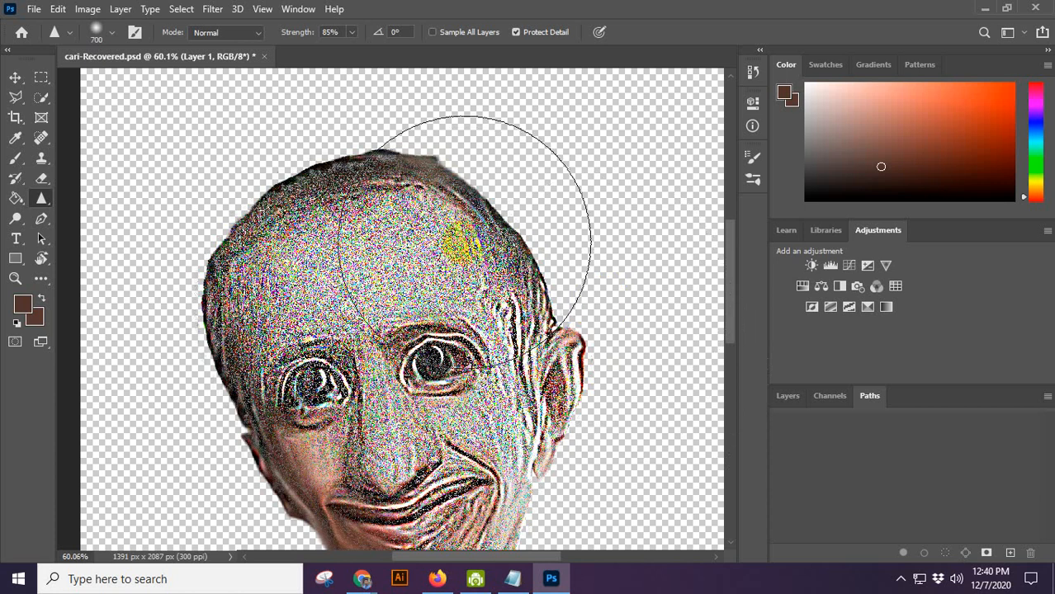
left_click(428, 185)
left_click(474, 222)
mouse_move(473, 222)
left_mouse_down()
mouse_move(457, 198)
mouse_move(418, 180)
mouse_move(437, 179)
mouse_move(332, 235)
left_mouse_up()
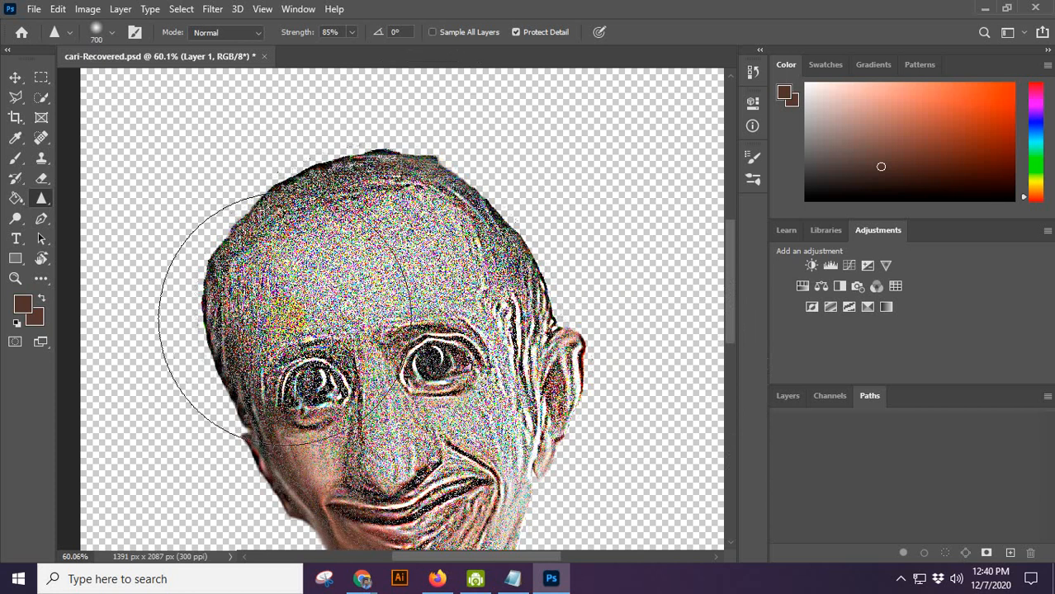
left_click(283, 336)
left_click_drag(283, 336, 294, 394)
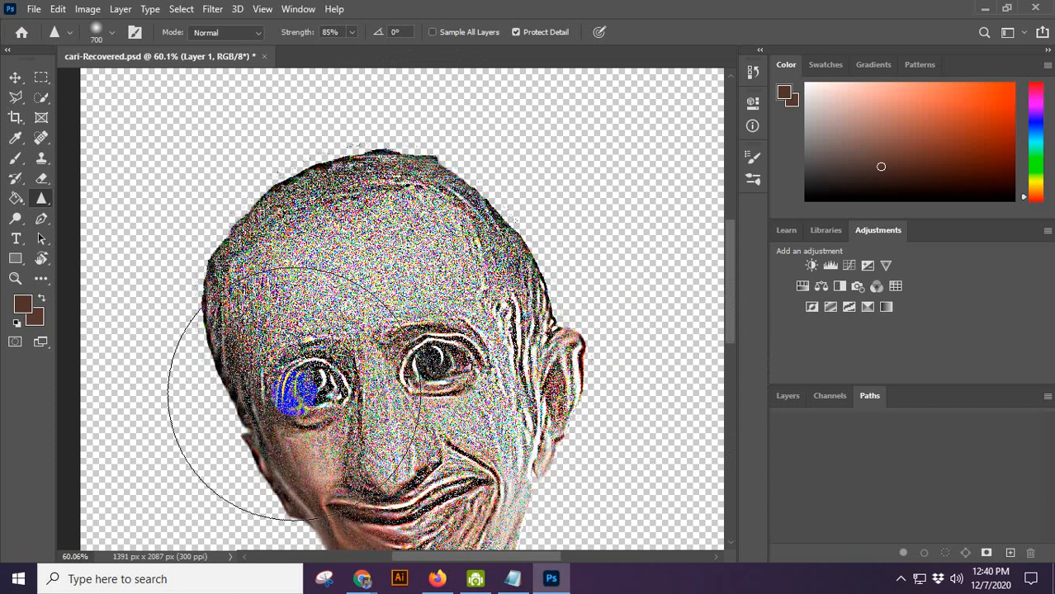
key("ctrl+z")
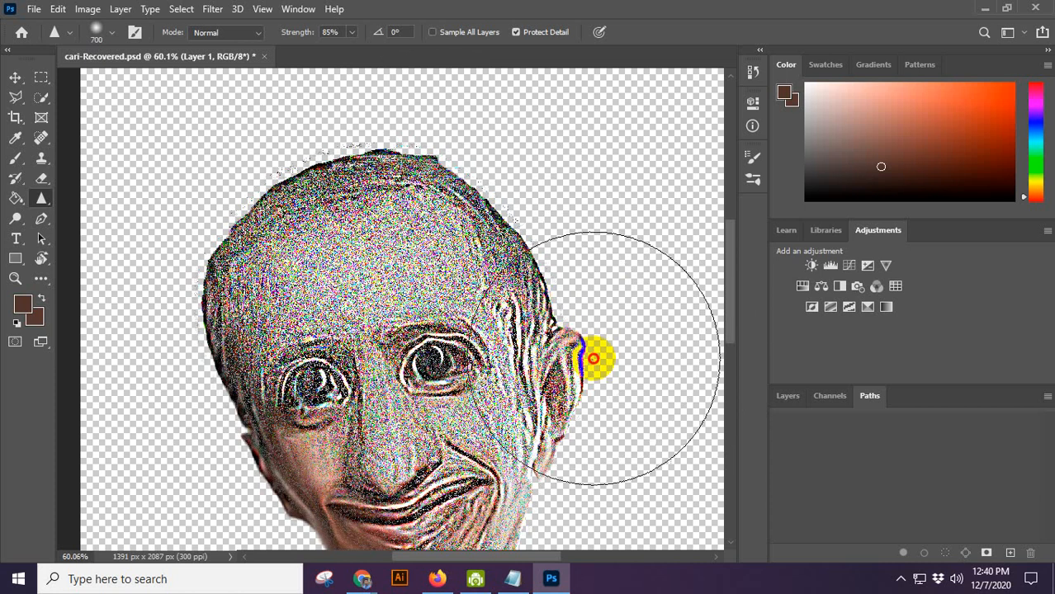
scroll(599, 349, "down", 5)
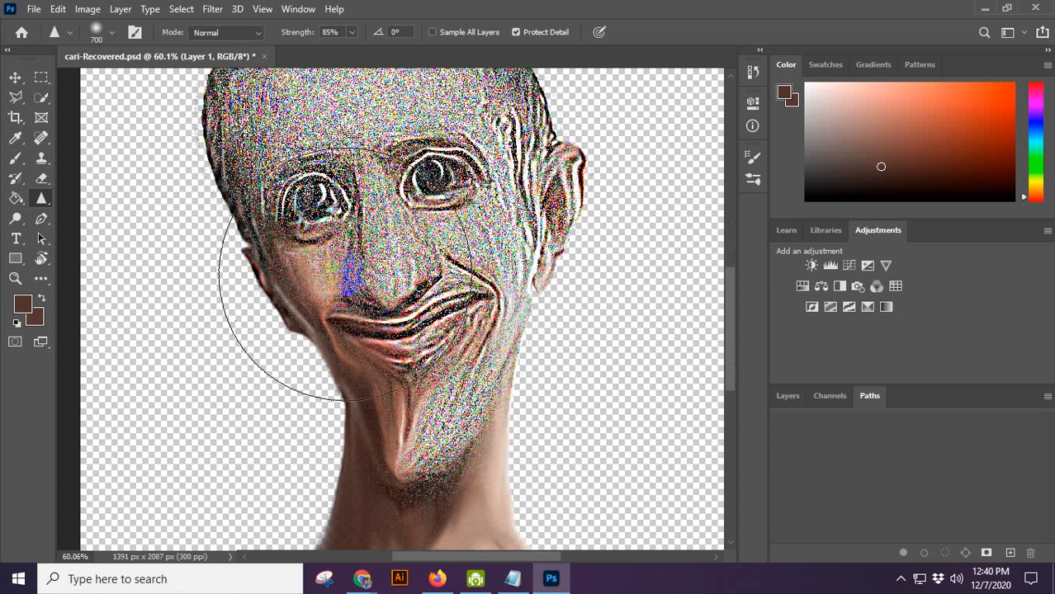
Sharpen the chin, the neck, the shaded cheek and the jaw with the 700 px brush at 85% strength.
scroll(326, 297, "down", 2)
scroll(329, 305, "down", 1)
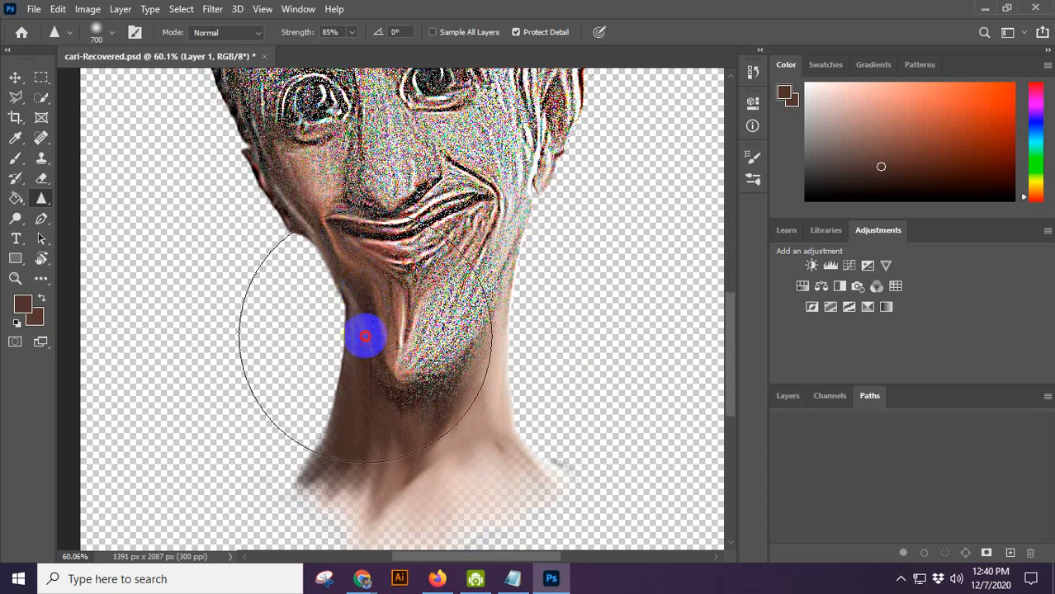
mouse_move(366, 353)
left_mouse_down()
mouse_move(292, 240)
mouse_move(352, 294)
mouse_move(374, 346)
mouse_move(369, 421)
mouse_move(354, 353)
mouse_move(357, 429)
mouse_move(390, 346)
mouse_move(300, 222)
mouse_move(396, 304)
mouse_move(330, 231)
mouse_move(382, 326)
mouse_move(308, 263)
mouse_move(341, 254)
mouse_move(350, 279)
mouse_move(362, 259)
mouse_move(356, 243)
mouse_move(378, 268)
mouse_move(377, 292)
mouse_move(298, 250)
mouse_move(368, 311)
mouse_move(318, 278)
mouse_move(421, 392)
mouse_move(353, 329)
mouse_move(411, 471)
mouse_move(401, 414)
left_mouse_up()
mouse_move(405, 343)
left_mouse_down()
mouse_move(343, 268)
mouse_move(378, 354)
mouse_move(429, 397)
left_mouse_up()
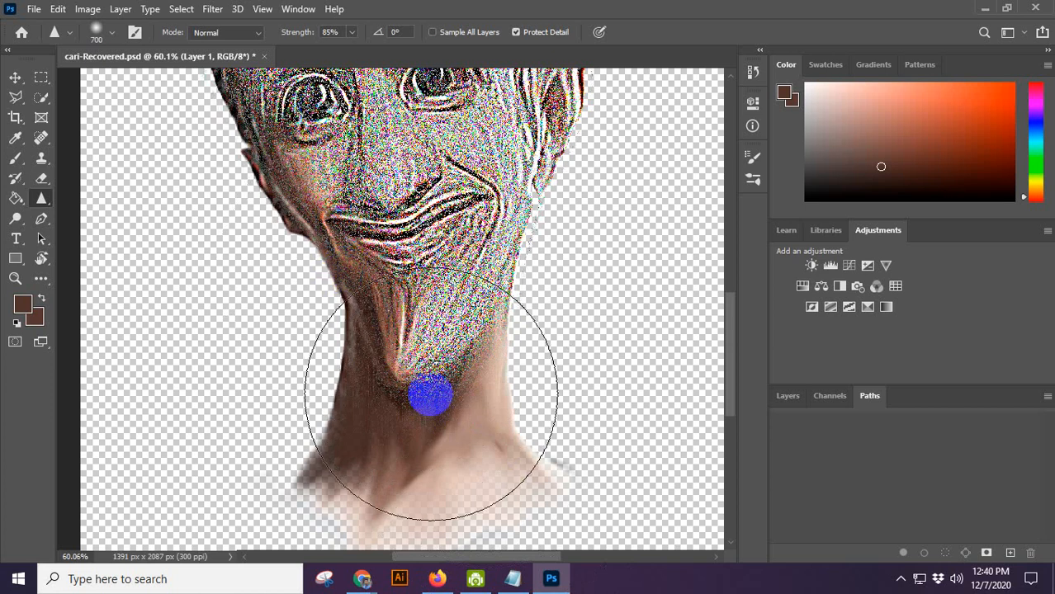
mouse_move(430, 397)
left_mouse_down()
mouse_move(447, 301)
mouse_move(414, 427)
mouse_move(468, 296)
mouse_move(456, 315)
mouse_move(431, 289)
mouse_move(377, 187)
mouse_move(350, 203)
mouse_move(407, 319)
left_mouse_up()
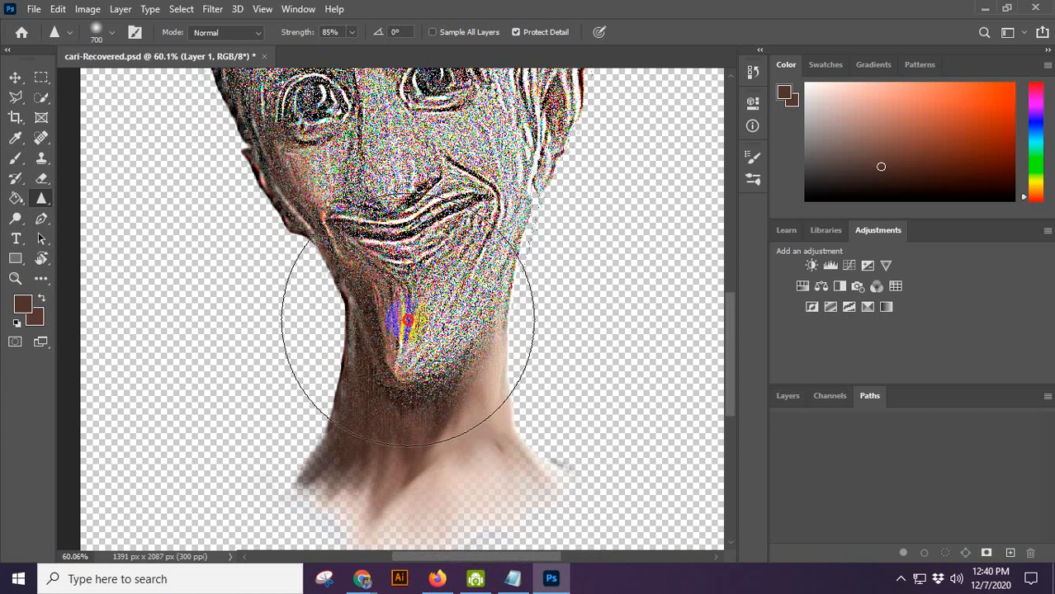
mouse_move(330, 229)
left_mouse_down()
mouse_move(377, 298)
mouse_move(390, 361)
left_mouse_up()
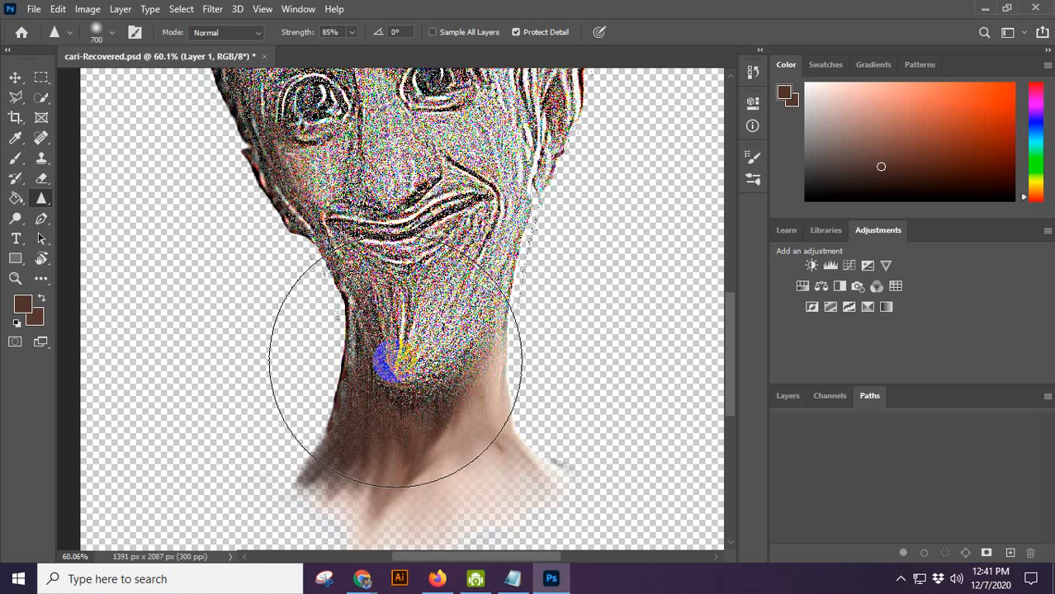
left_click_drag(395, 361, 402, 387)
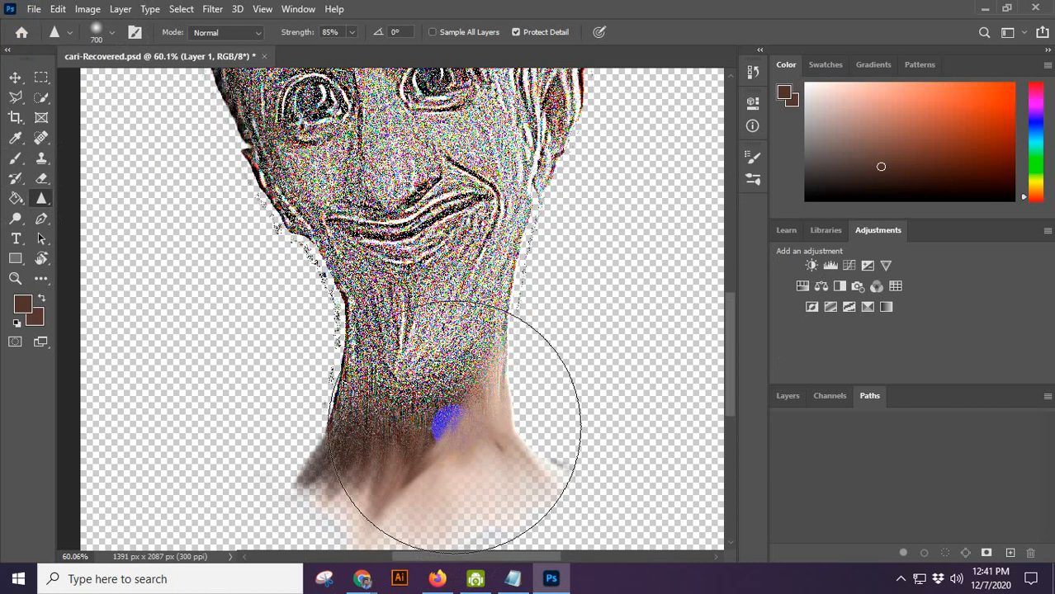
Sharpen from the neck up over the mouth and across the lower forehead to the eye on the lit side.
scroll(461, 436, "up", 2)
mouse_move(454, 427)
left_mouse_down()
mouse_move(476, 324)
mouse_move(443, 295)
mouse_move(457, 381)
mouse_move(478, 406)
mouse_move(461, 317)
mouse_move(468, 406)
mouse_move(444, 254)
mouse_move(417, 301)
left_mouse_up()
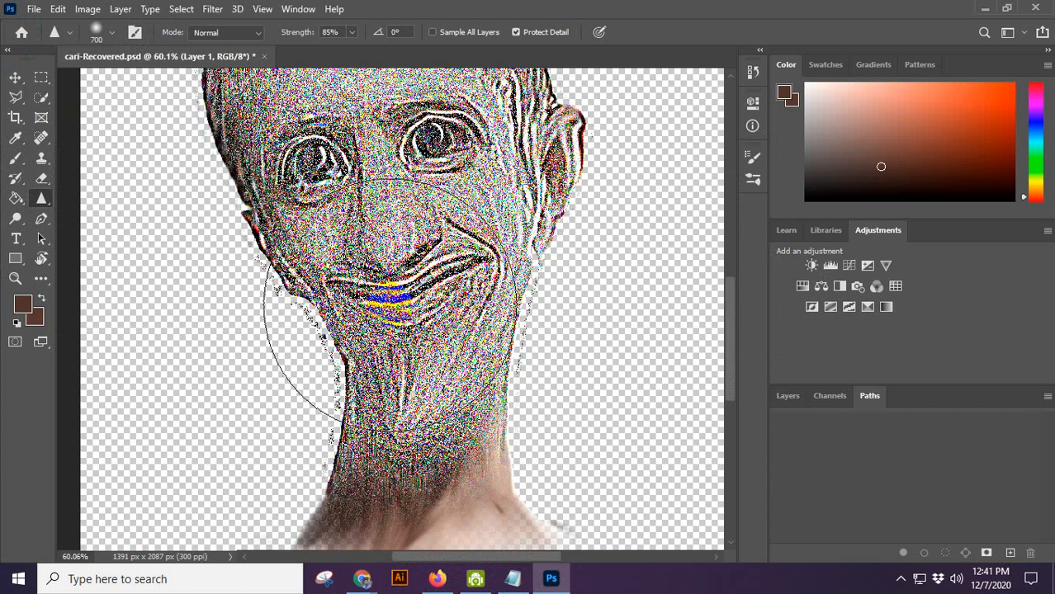
scroll(389, 304, "up", 5)
scroll(379, 315, "up", 2)
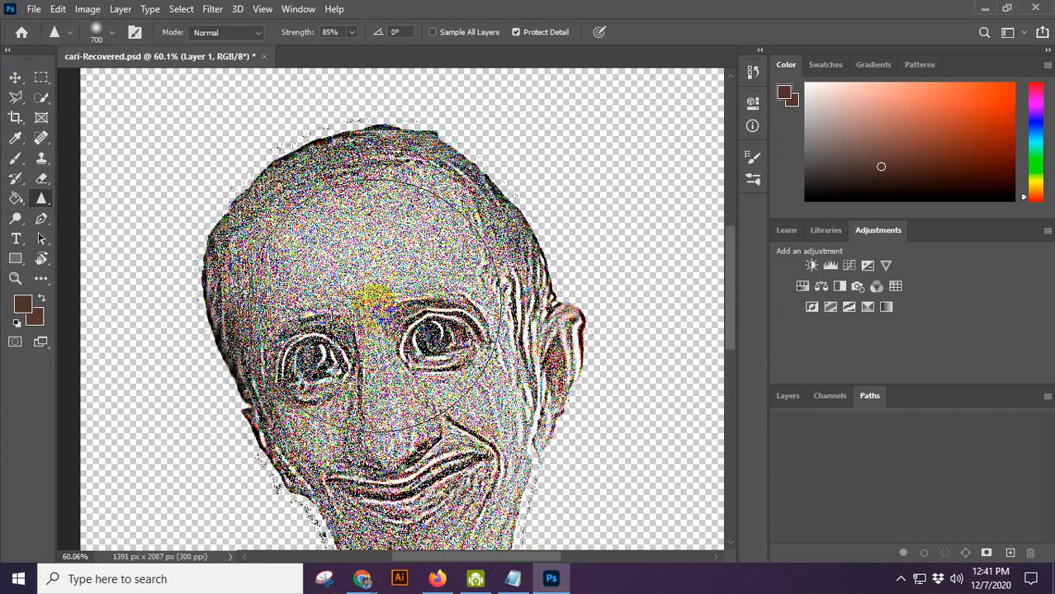
mouse_move(376, 302)
left_mouse_down()
mouse_move(504, 324)
mouse_move(519, 375)
mouse_move(518, 322)
mouse_move(468, 382)
mouse_move(446, 338)
left_mouse_up()
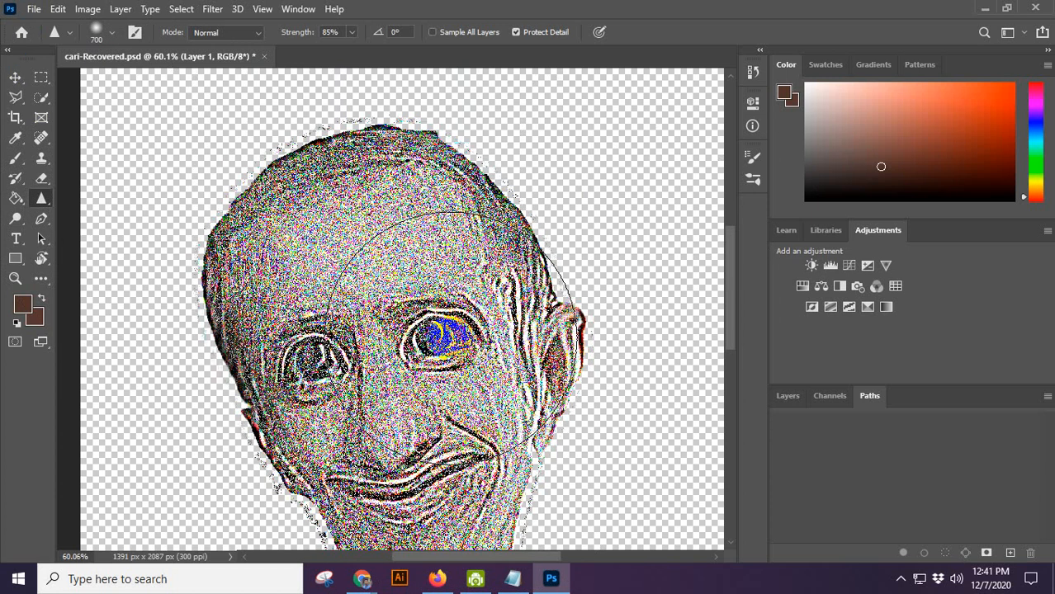
Examine the sharpened portrait from the top of the head down to the neck with the Move tool active.
scroll(450, 337, "up", 5)
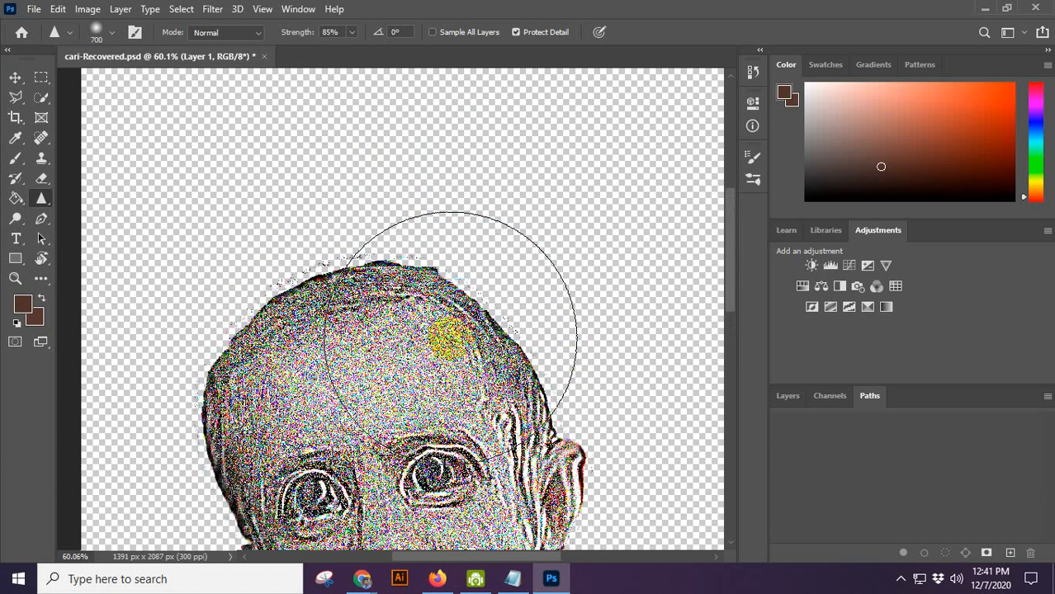
scroll(451, 337, "down", 1)
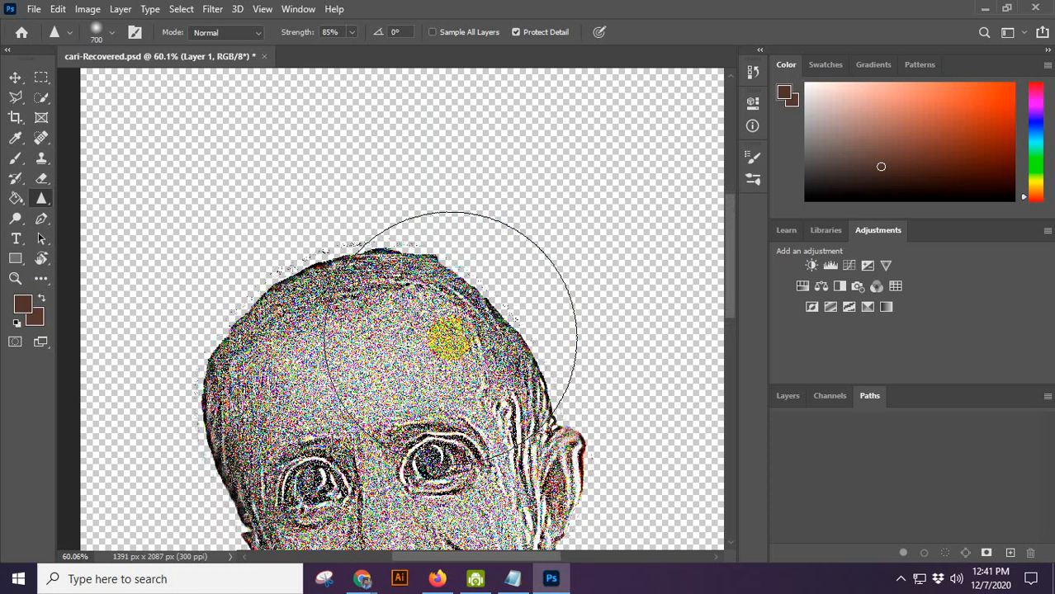
scroll(451, 337, "down", 7)
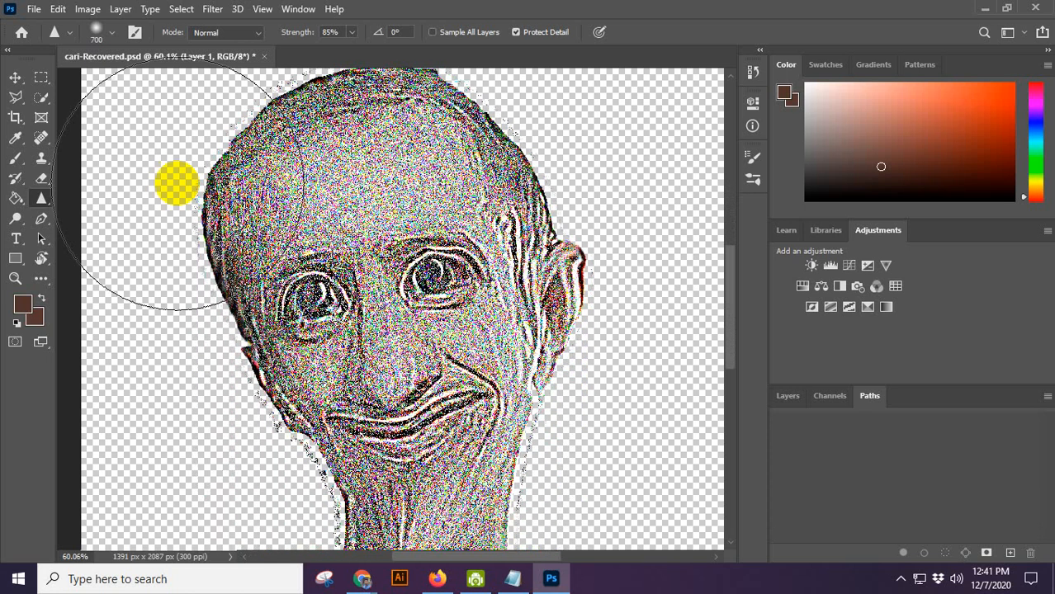
left_click(15, 77)
scroll(76, 136, "down", 3)
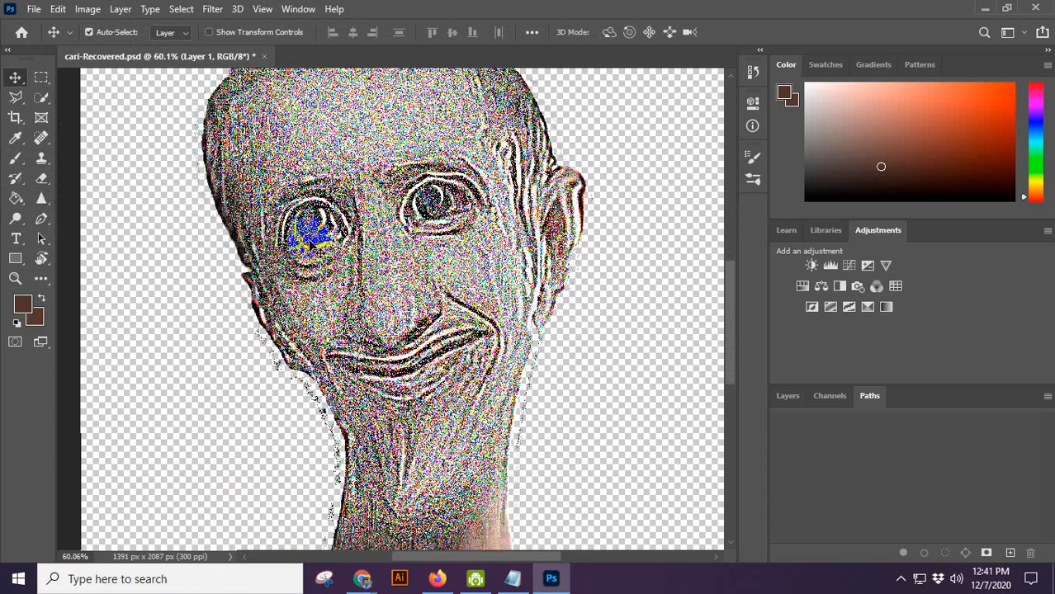
scroll(391, 254, "down", 6)
scroll(392, 254, "up", 5)
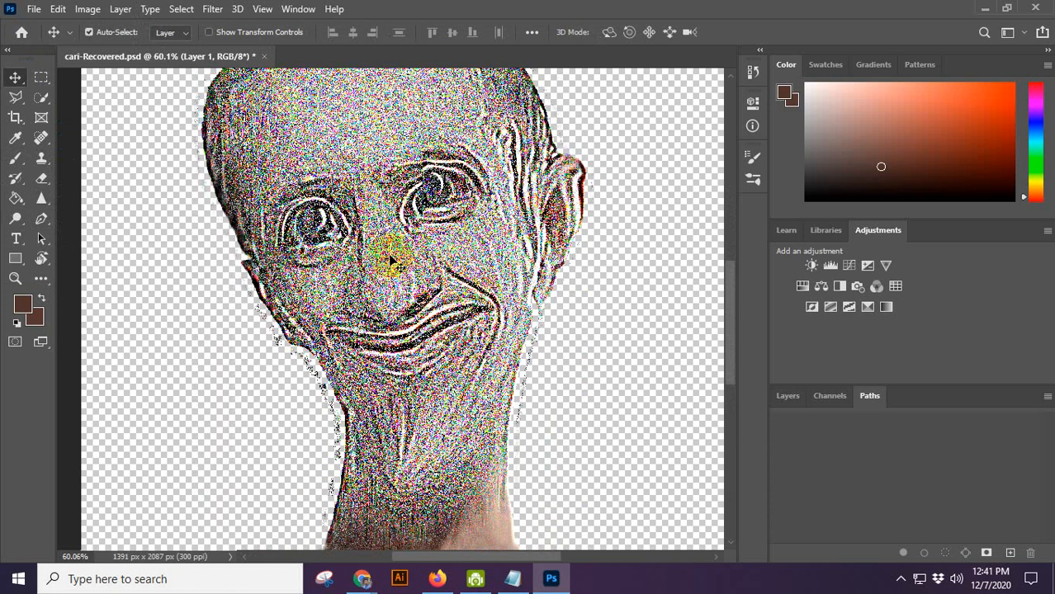
scroll(391, 260, "up", 3)
Switch from the Sharpen tool to the Smudge tool and look through the Dodge, Burn and Sponge tool group.
left_click(41, 198)
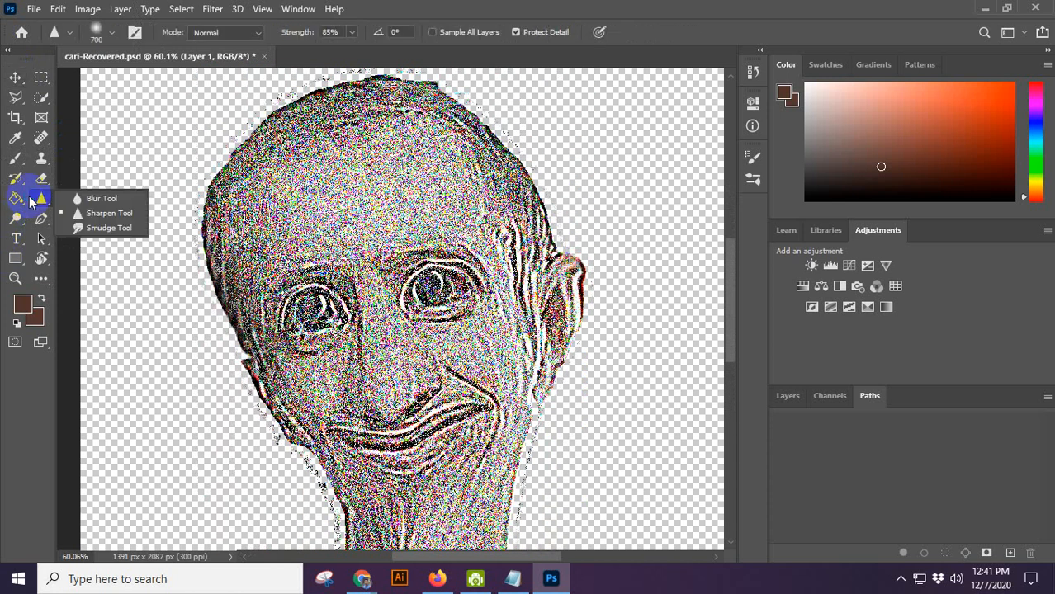
left_click(108, 228)
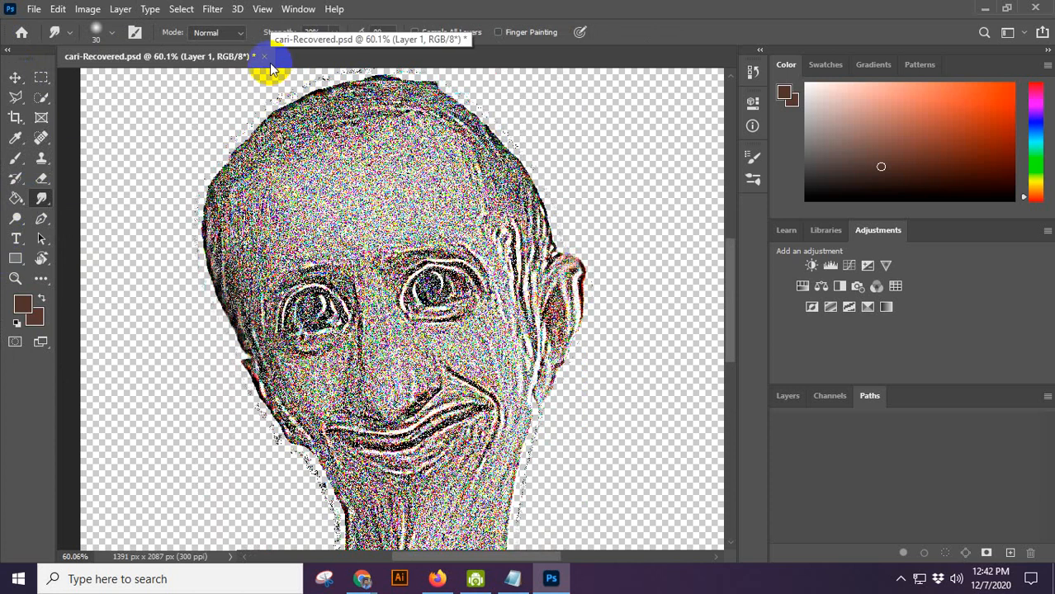
right_click(38, 201)
left_click(15, 218)
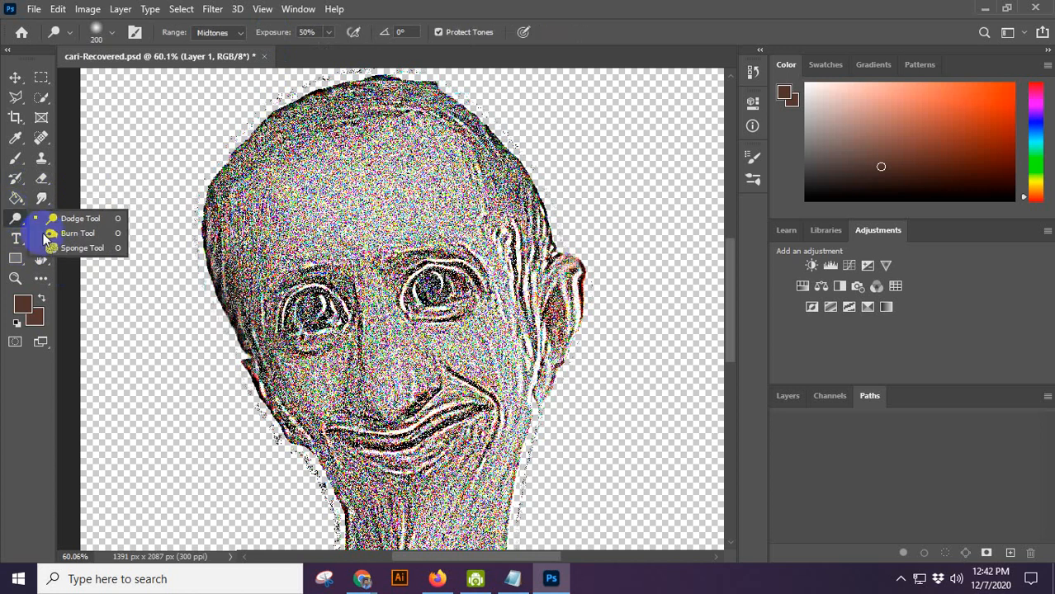
left_click(41, 198)
right_click(42, 202)
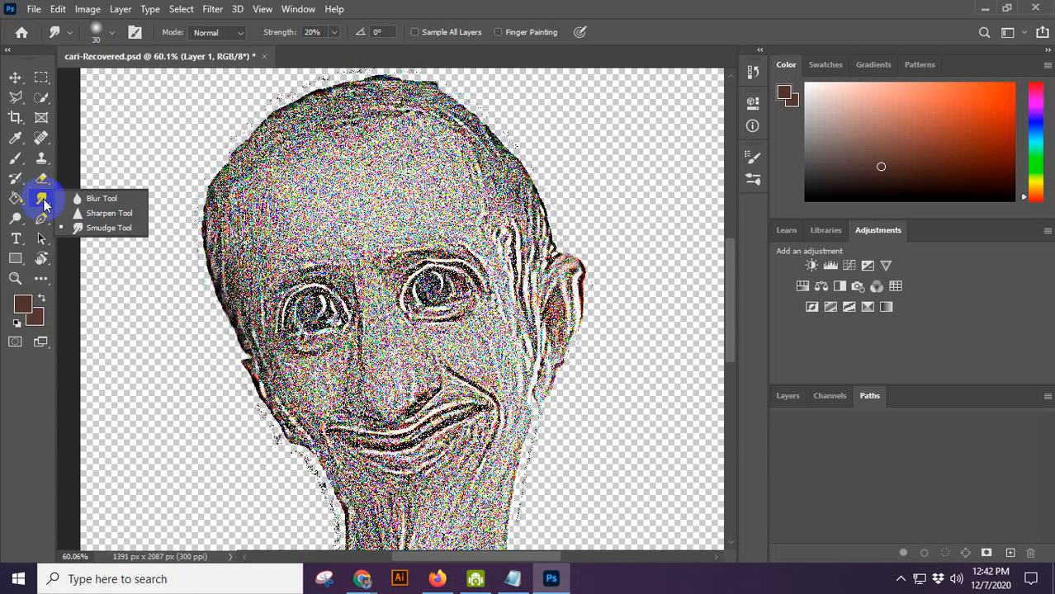
Close cari-Recovered.psd without saving the changes.
left_click(268, 60)
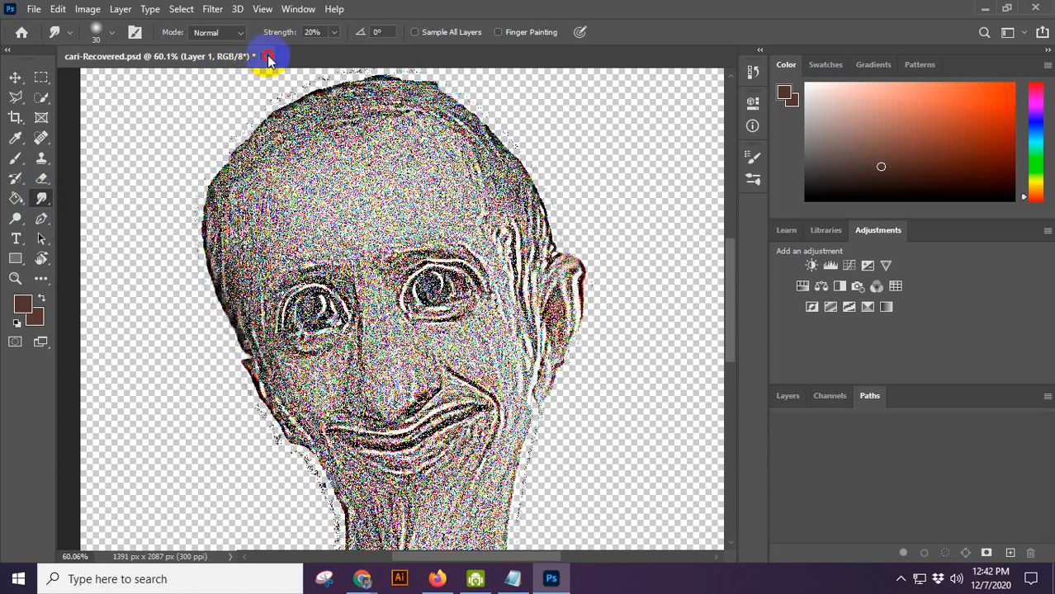
left_click(268, 58)
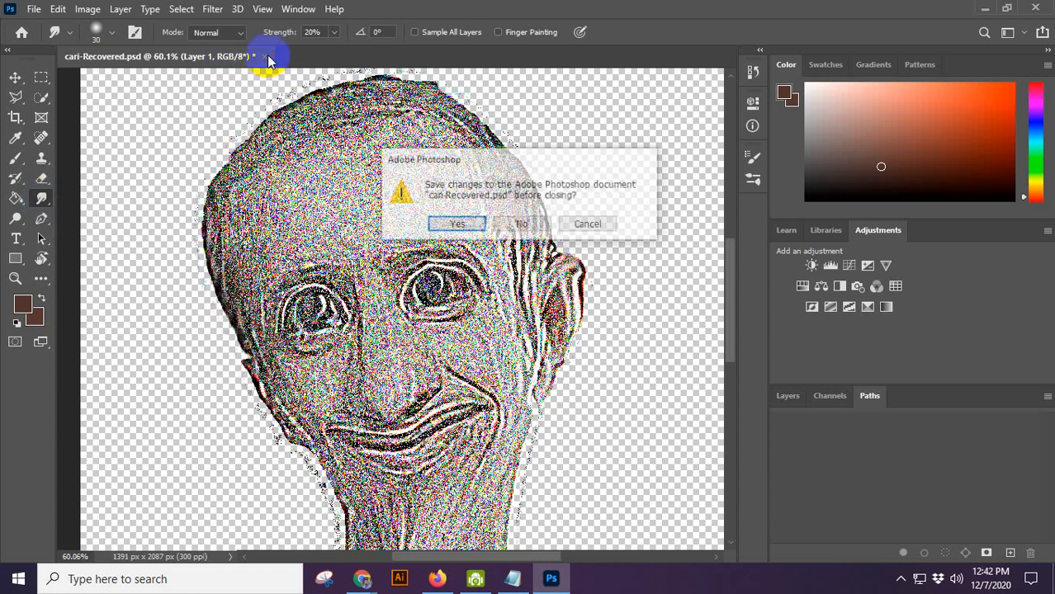
left_click(514, 221)
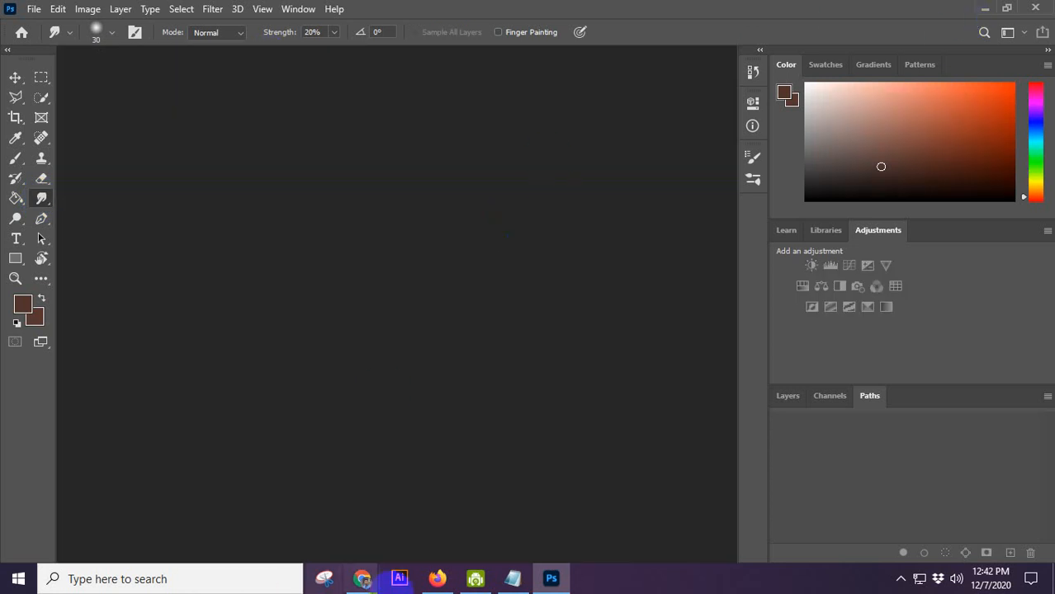
Launch Illustrator and minimize the Google Meet window and Photoshop to show the desktop.
left_click(299, 523)
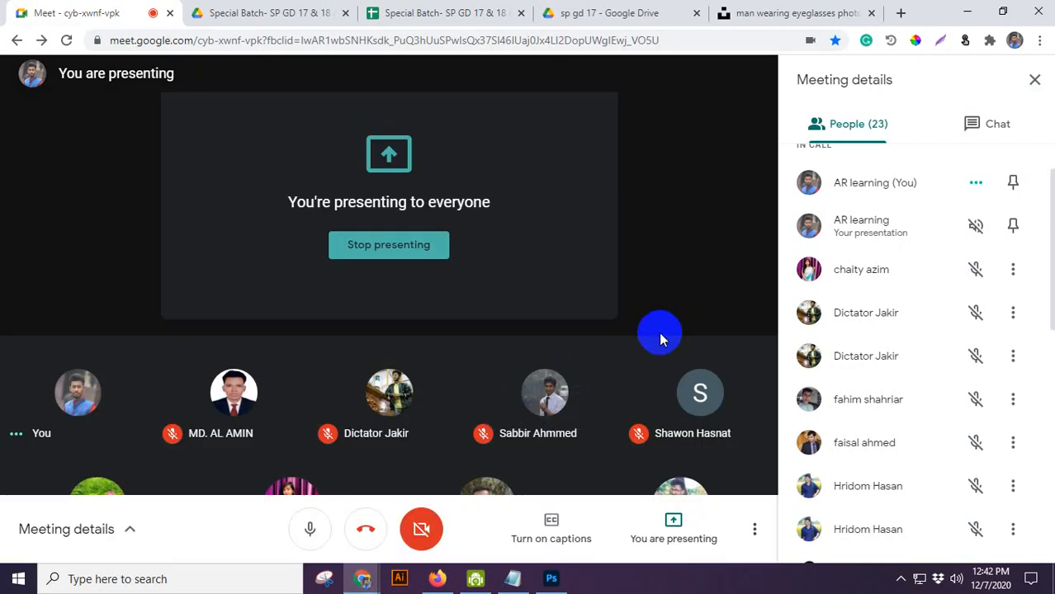
left_click(967, 12)
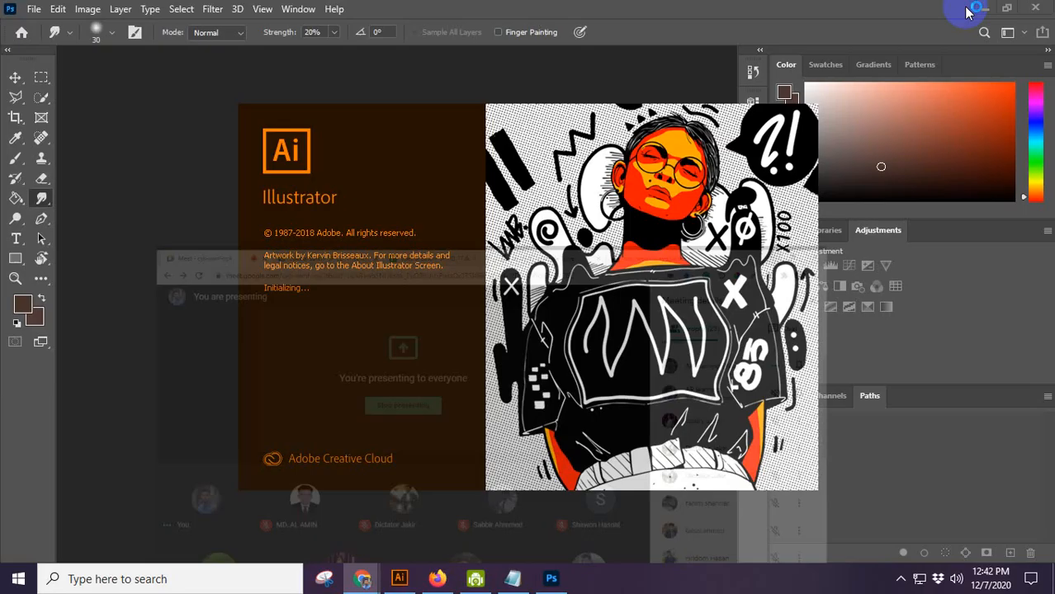
left_click(984, 8)
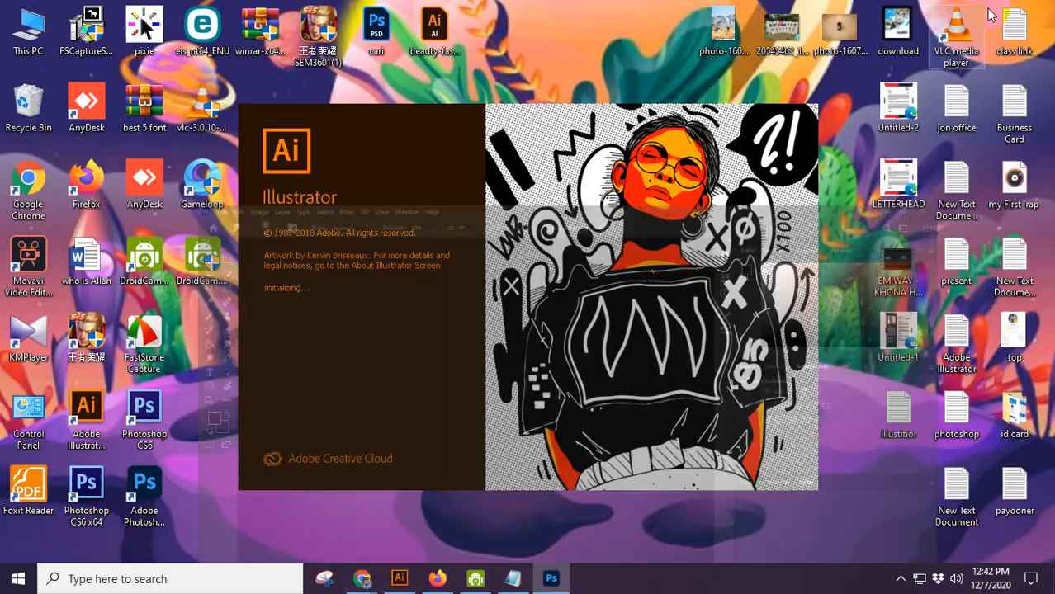